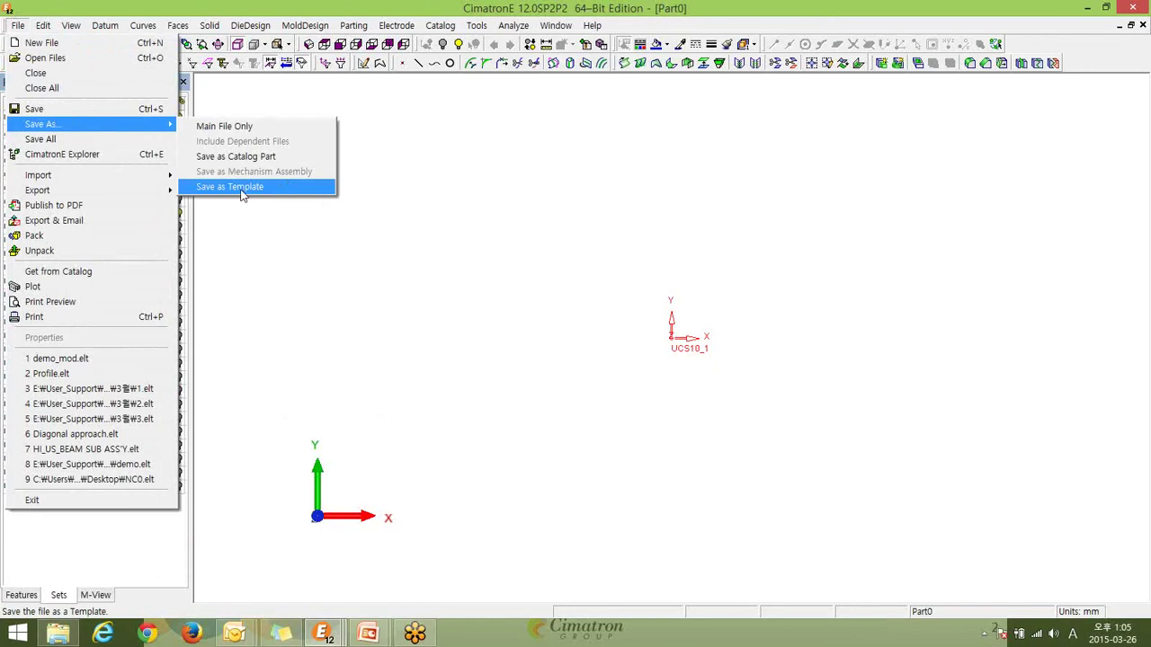
left_click(282, 187)
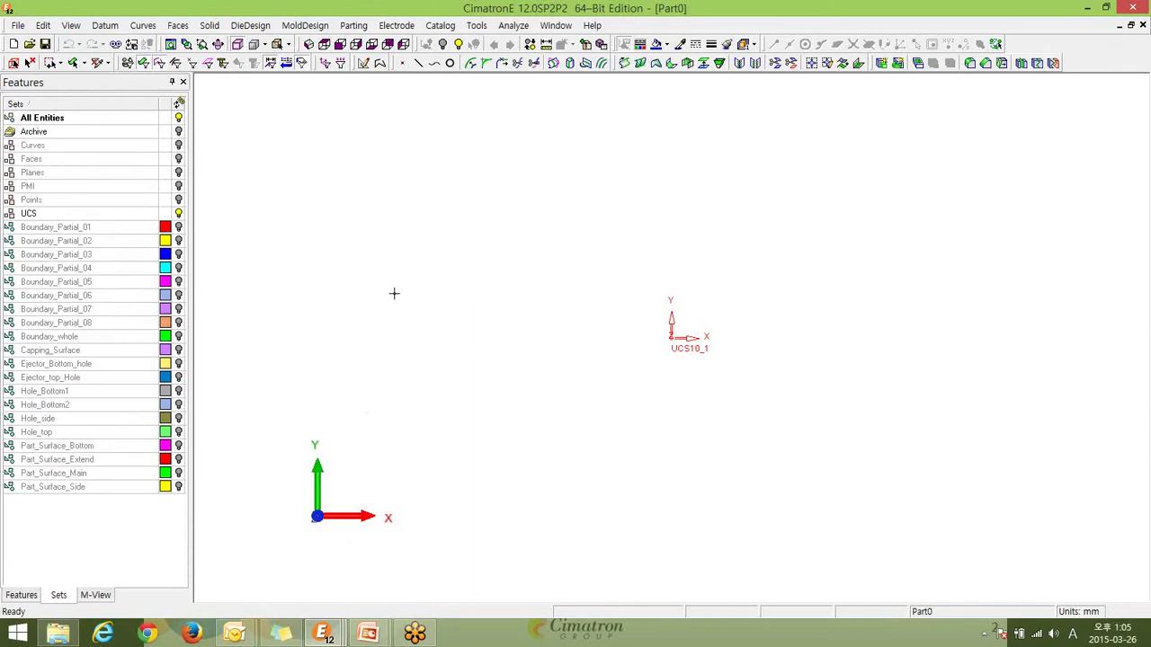
Import the part file demo_org.elt from the 3월 folder into the current part.
left_click(18, 25)
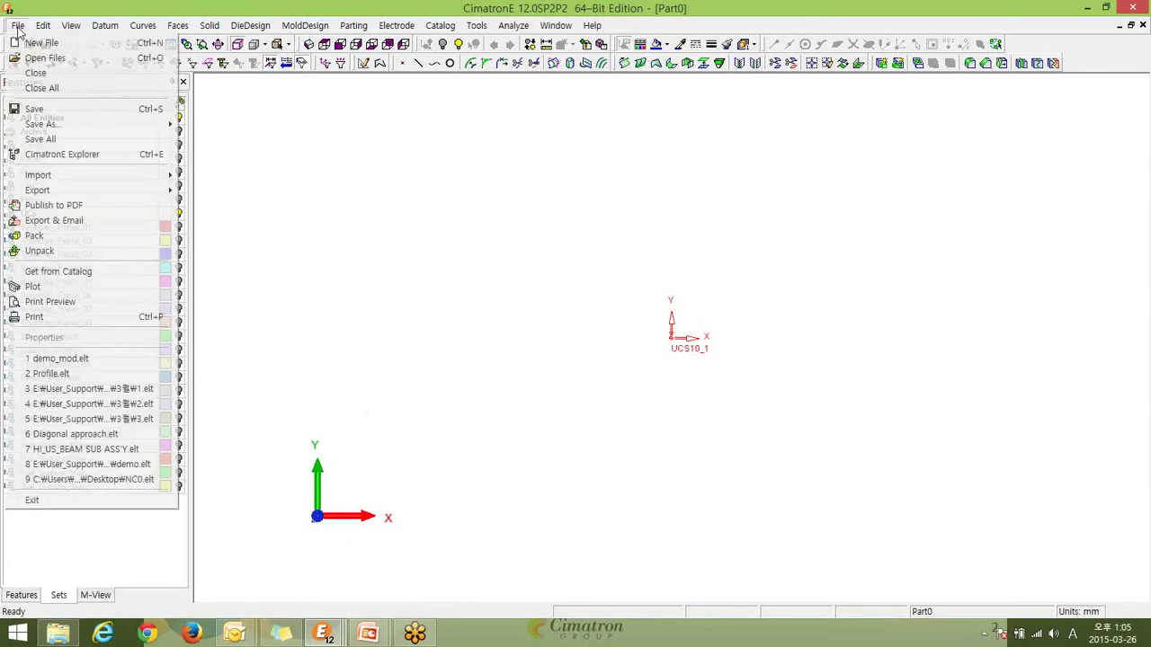
mouse_move(73, 194)
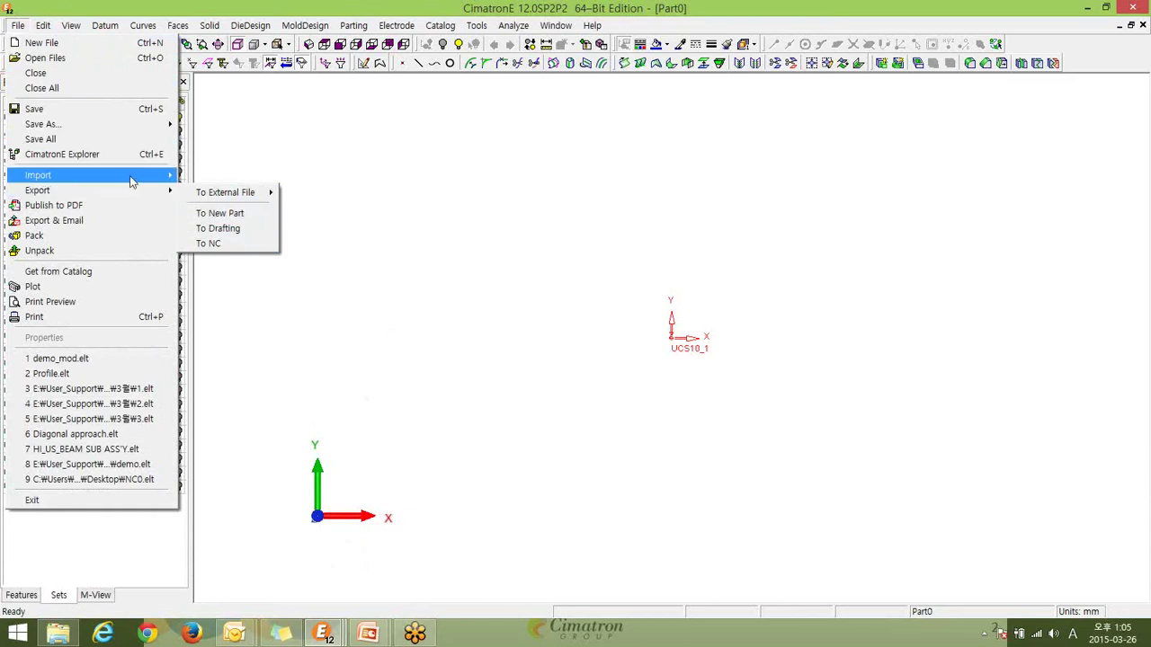
mouse_move(133, 176)
left_click(251, 244)
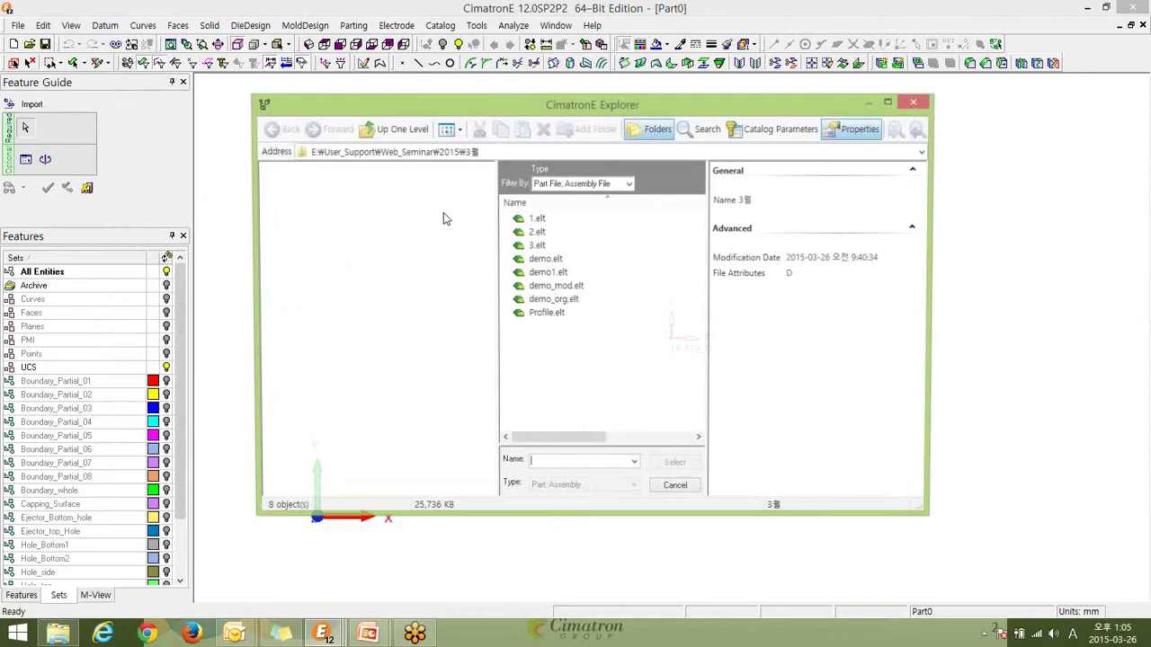
left_click(549, 301)
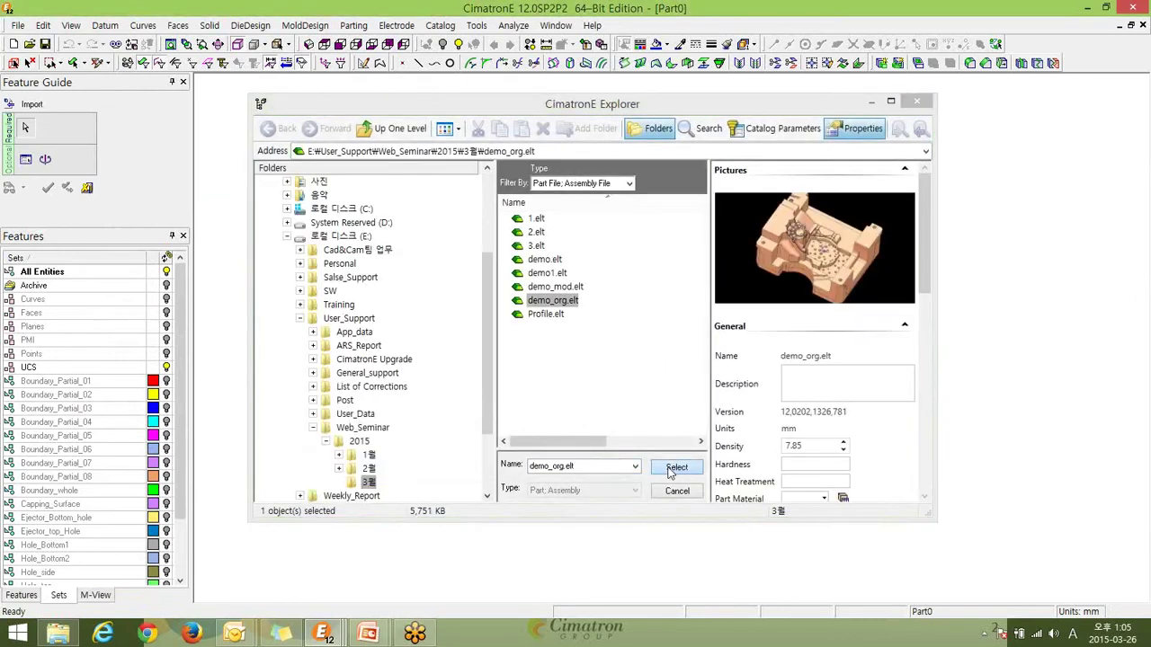
left_click(676, 468)
left_click(52, 189)
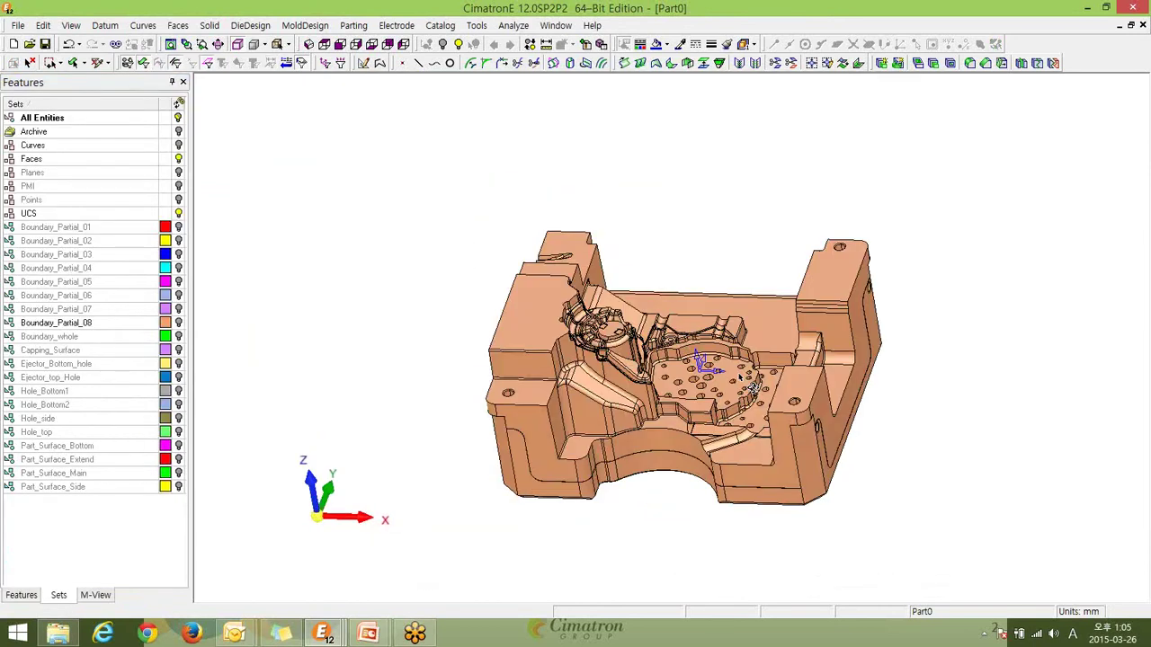
middle_click_drag(738, 412, 767, 382)
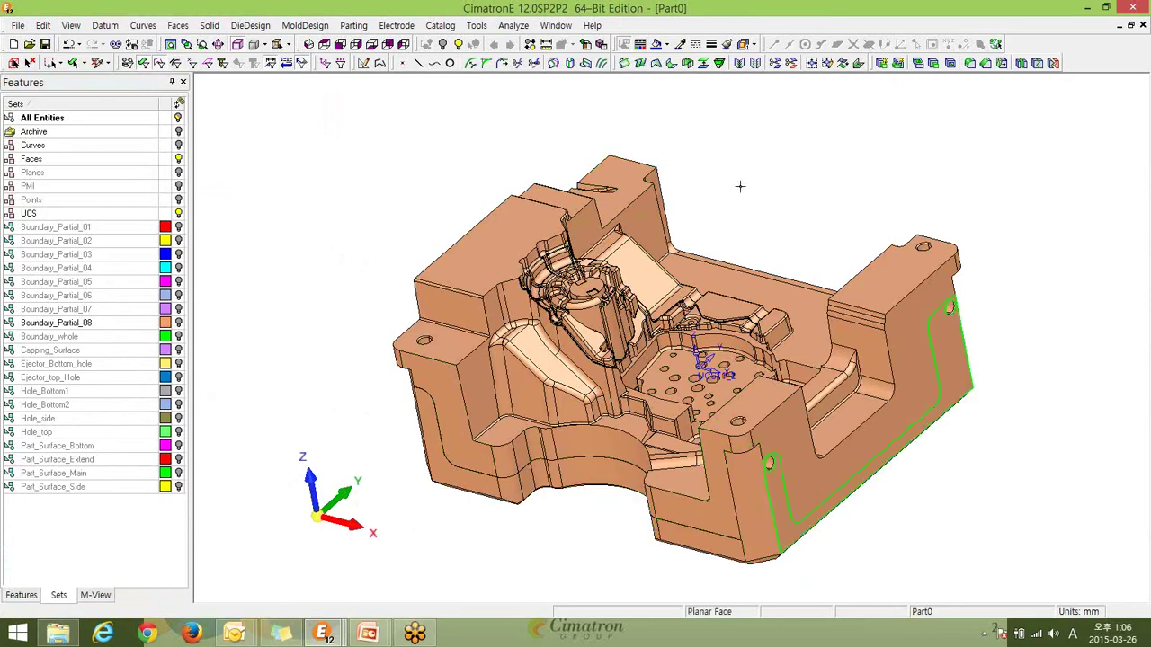
right_click(90, 528)
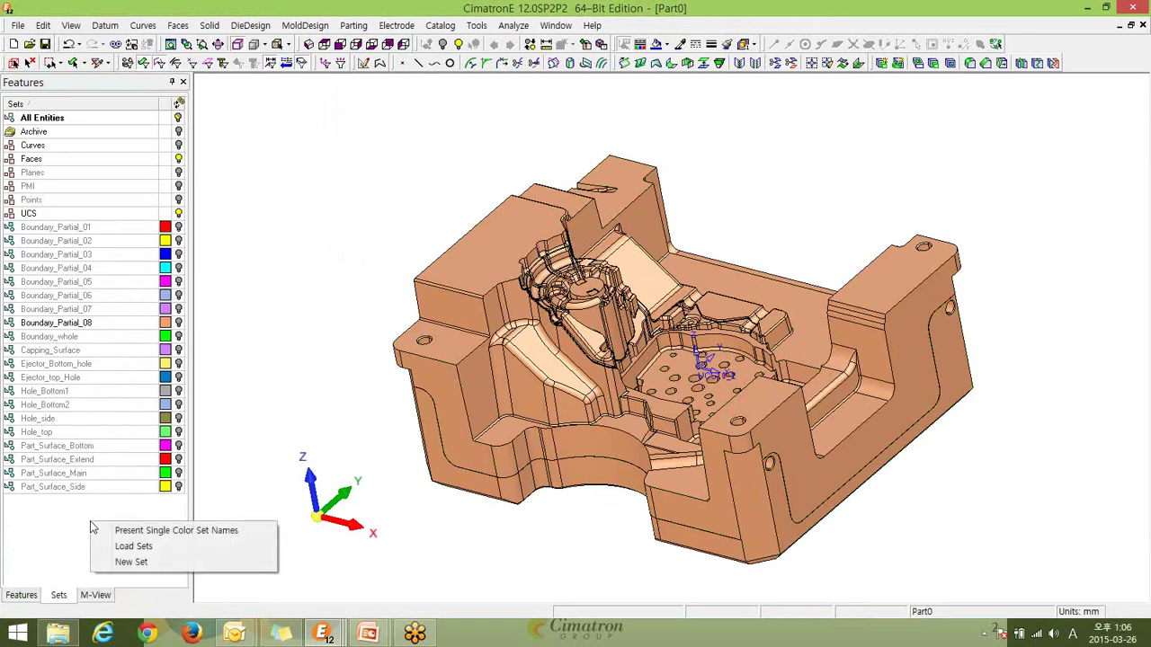
left_click(133, 562)
left_click(378, 125)
left_click(311, 142)
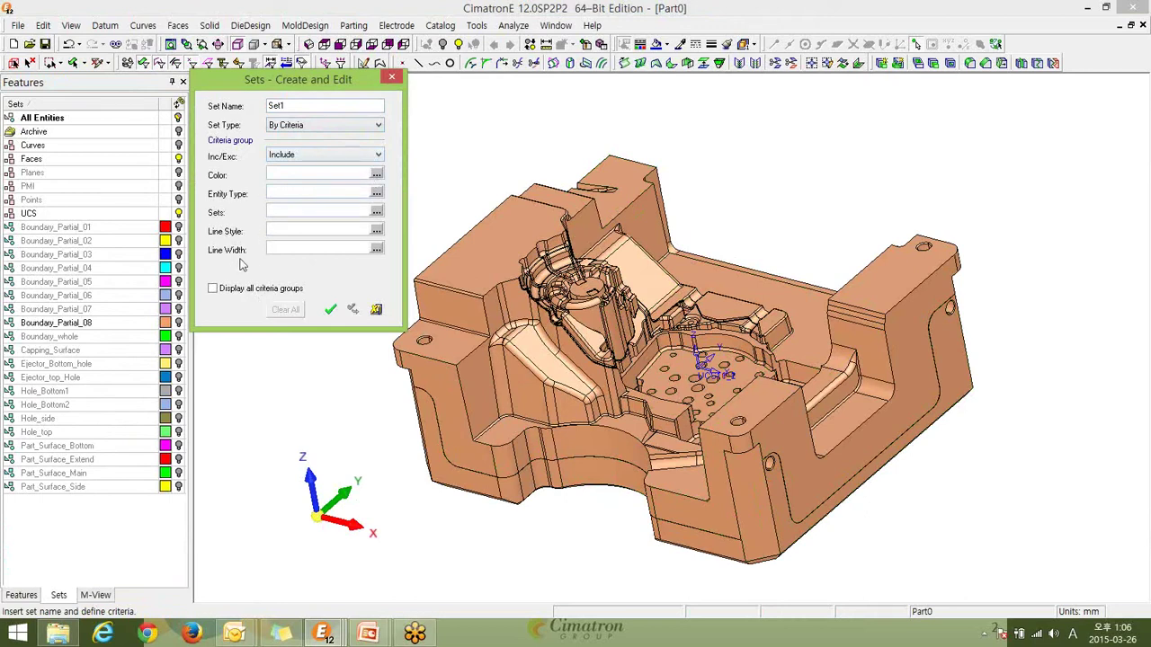
left_click(393, 79)
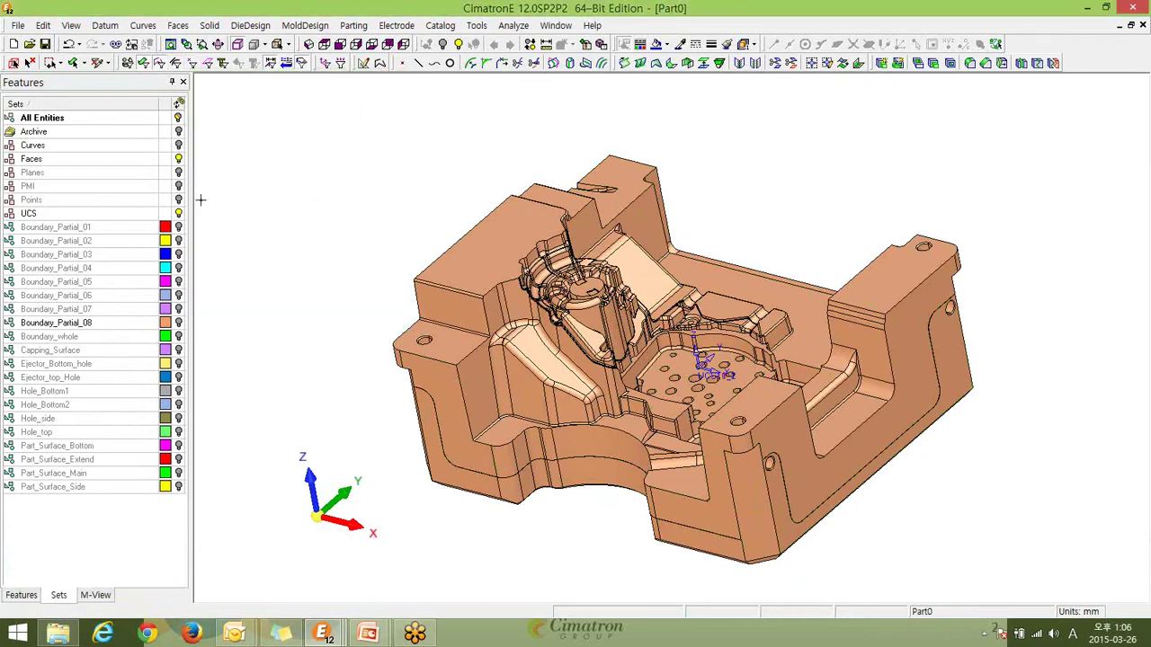
Switch the multiple-face selection mode and select the connected upper forming faces around the round boss and sloped walls.
mouse_move(258, 501)
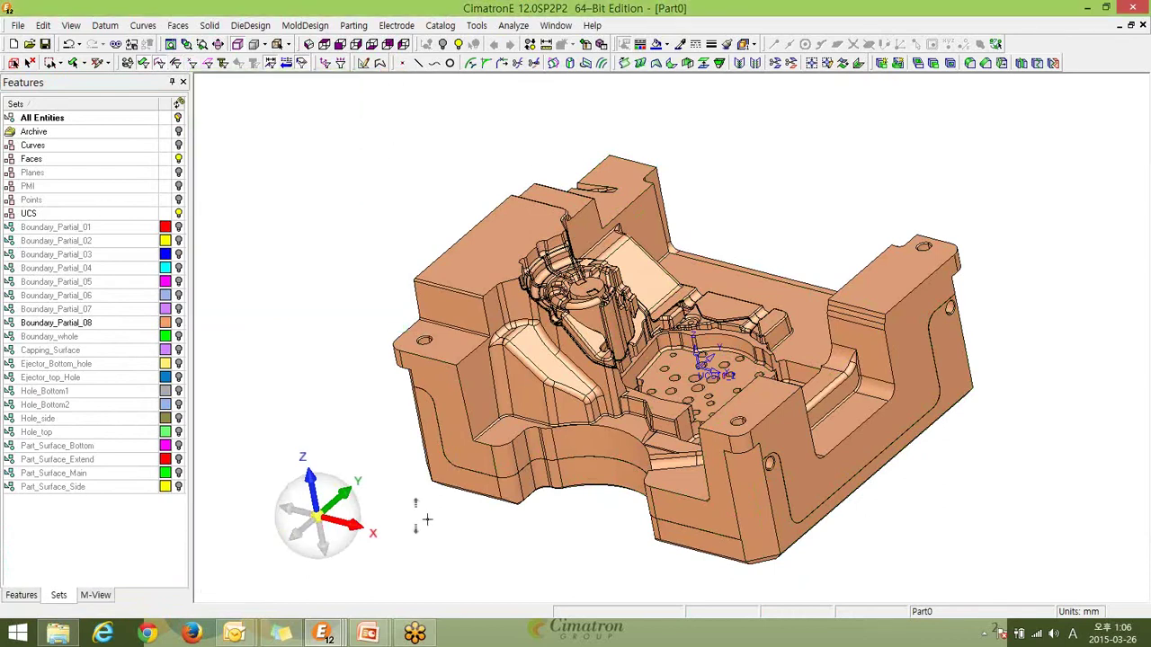
mouse_move(945, 540)
middle_mouse_down()
mouse_move(956, 534)
mouse_move(938, 547)
mouse_move(951, 548)
middle_mouse_up()
scroll(942, 542, "up", 1)
scroll(943, 542, "up", 3)
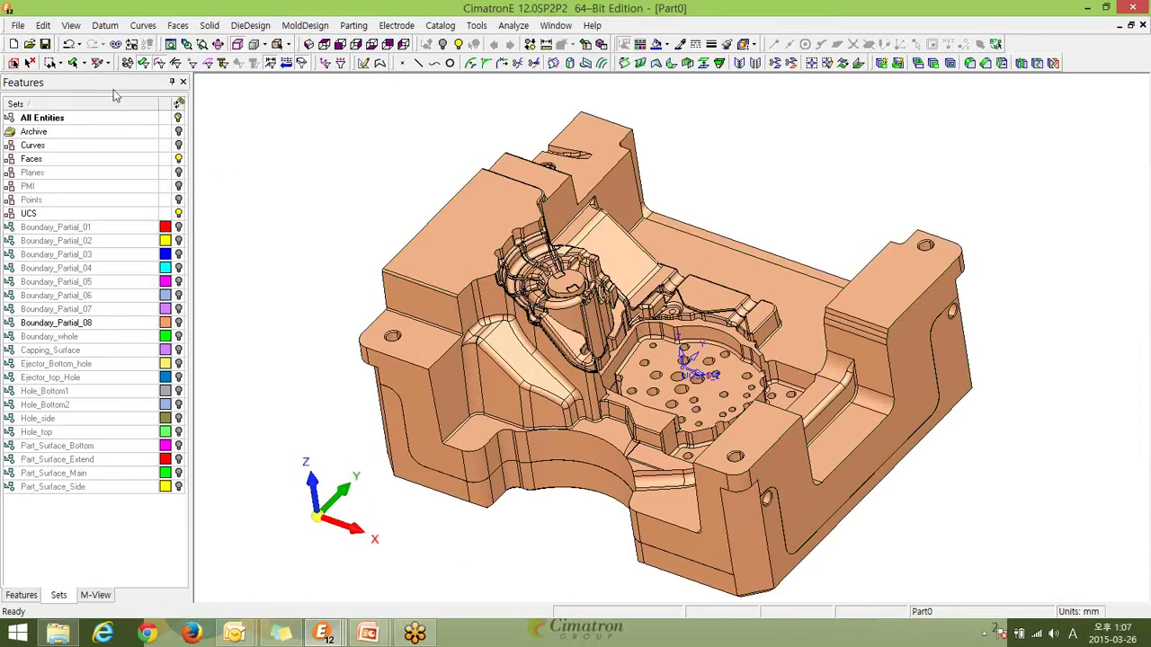
left_click(83, 64)
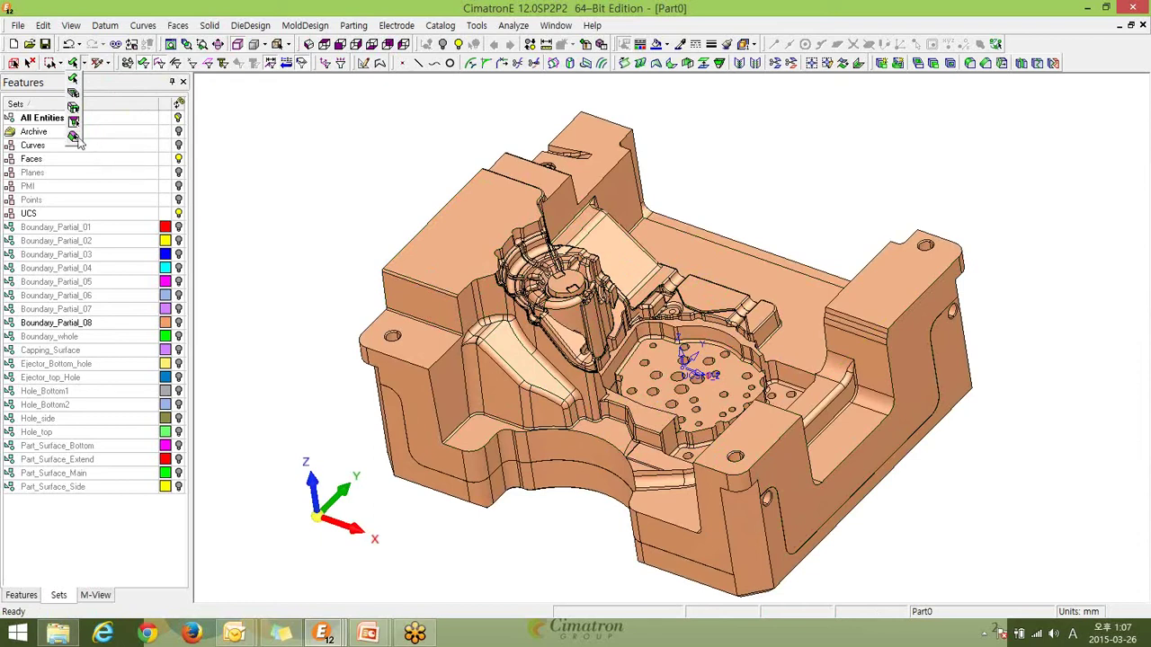
left_click(75, 140)
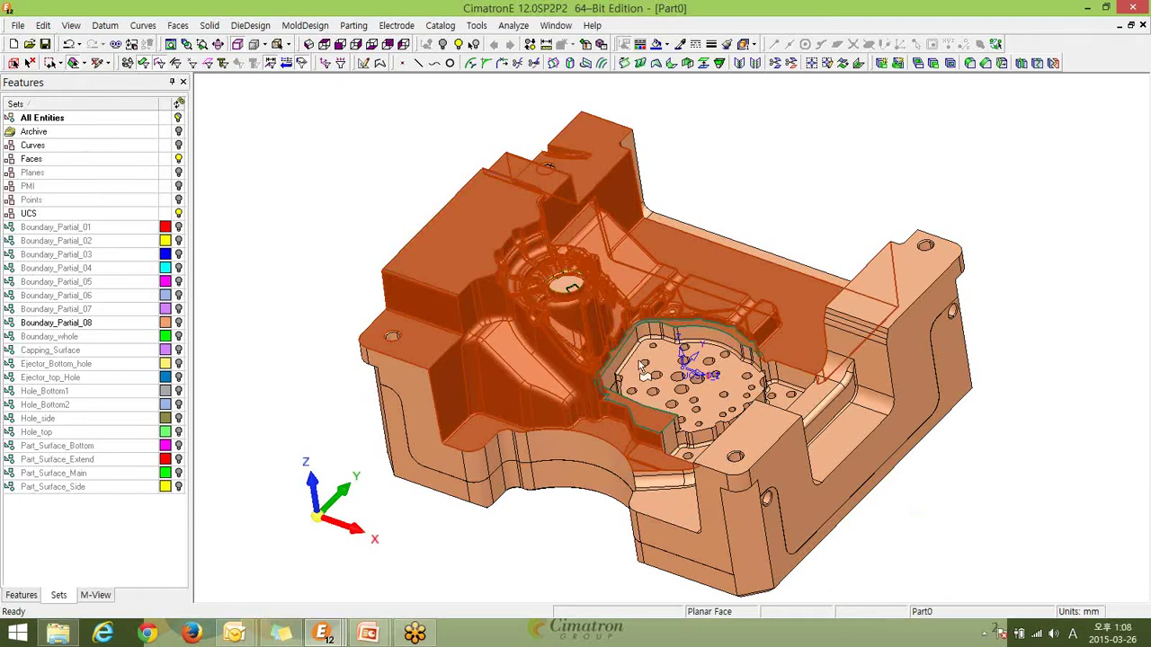
Add the round boss's flat top face and its two small recesses to the face selection.
scroll(695, 463, "up", 1)
scroll(698, 447, "up", 2)
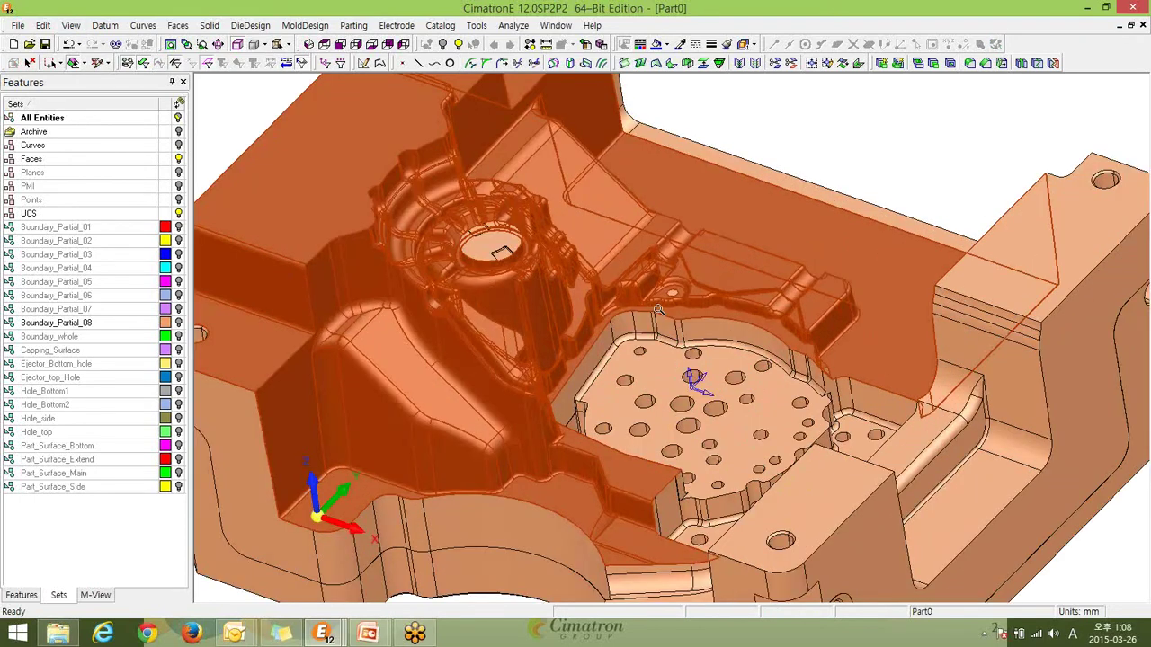
scroll(906, 299, "up", 3)
middle_click_drag(906, 299, 688, 326)
scroll(688, 325, "up", 1)
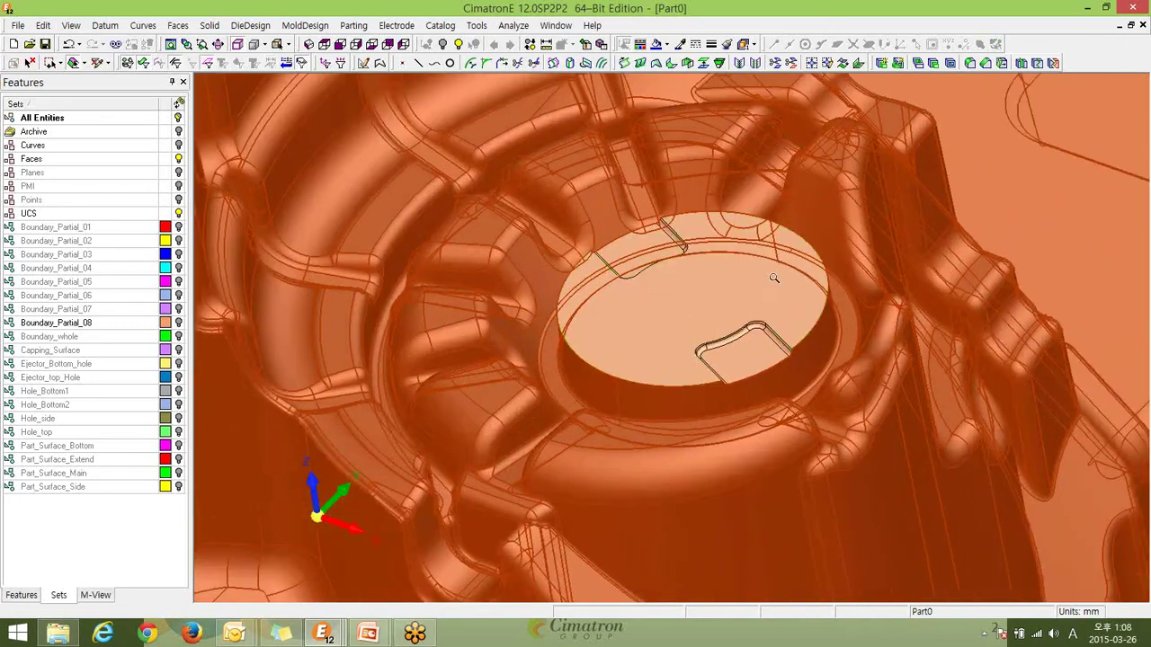
scroll(691, 306, "up", 2)
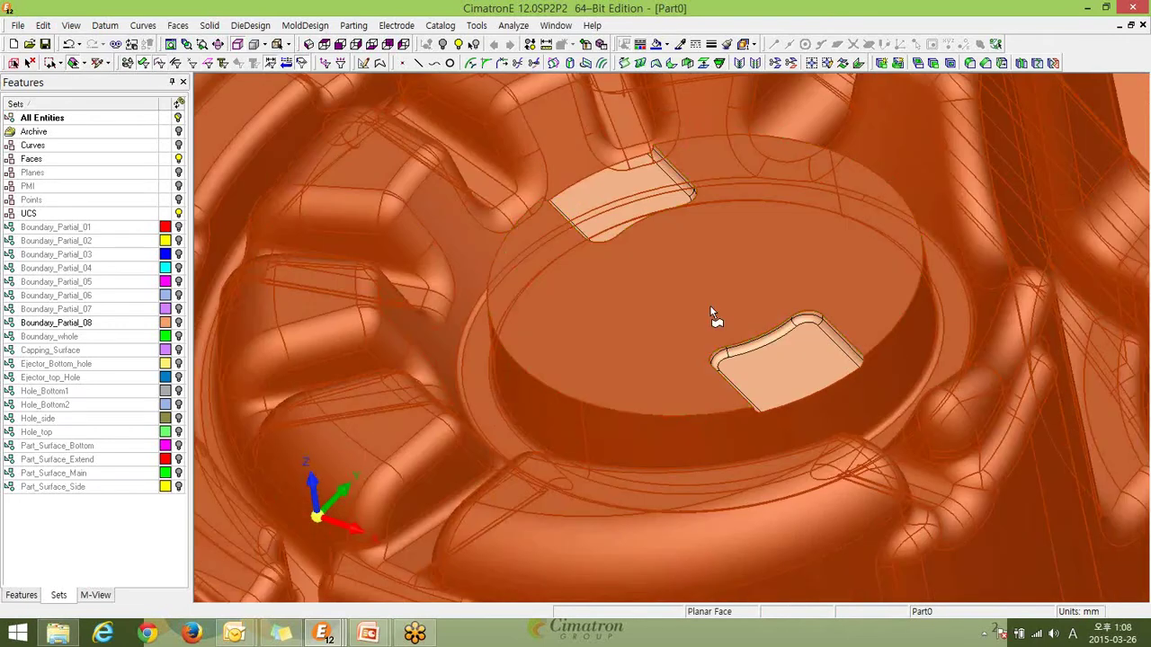
left_click(788, 372)
left_click(616, 183)
Add the floor of the large perforated pocket to the face selection.
right_click_drag(851, 212, 917, 395, "ctrl")
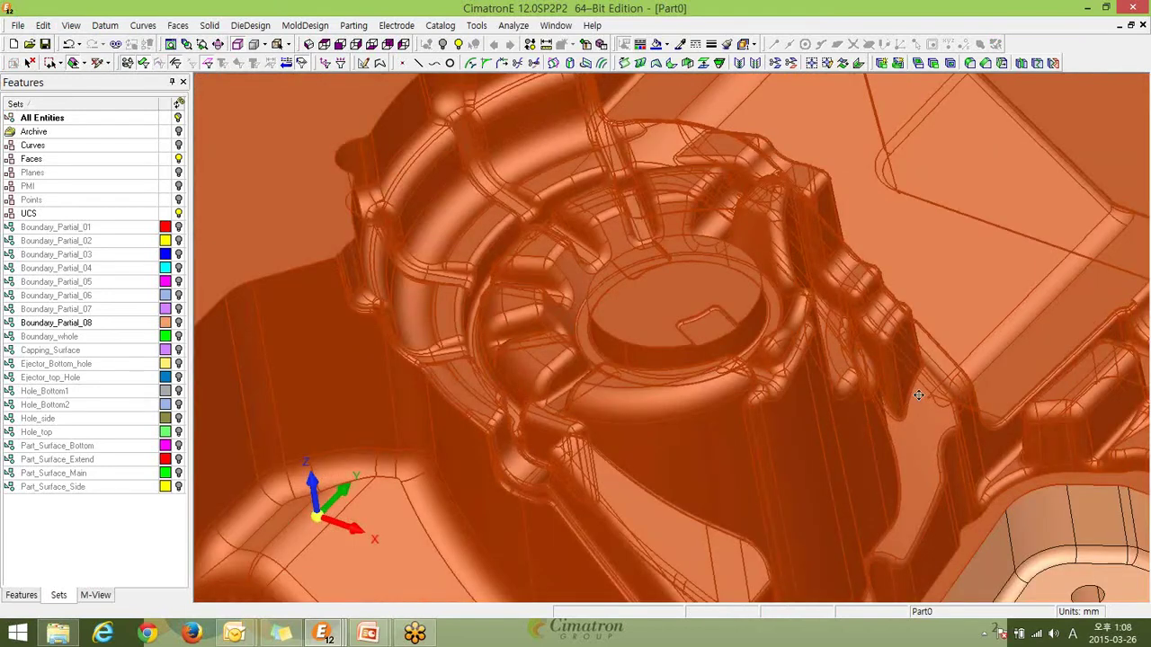
middle_click_drag(918, 394, 588, 70, "ctrl")
left_click(816, 315)
Add the remaining floor and channel faces between the pocket and the two corner blocks to the face selection.
right_click_drag(824, 392, 974, 415, "ctrl")
middle_click_drag(974, 416, 742, 221, "ctrl")
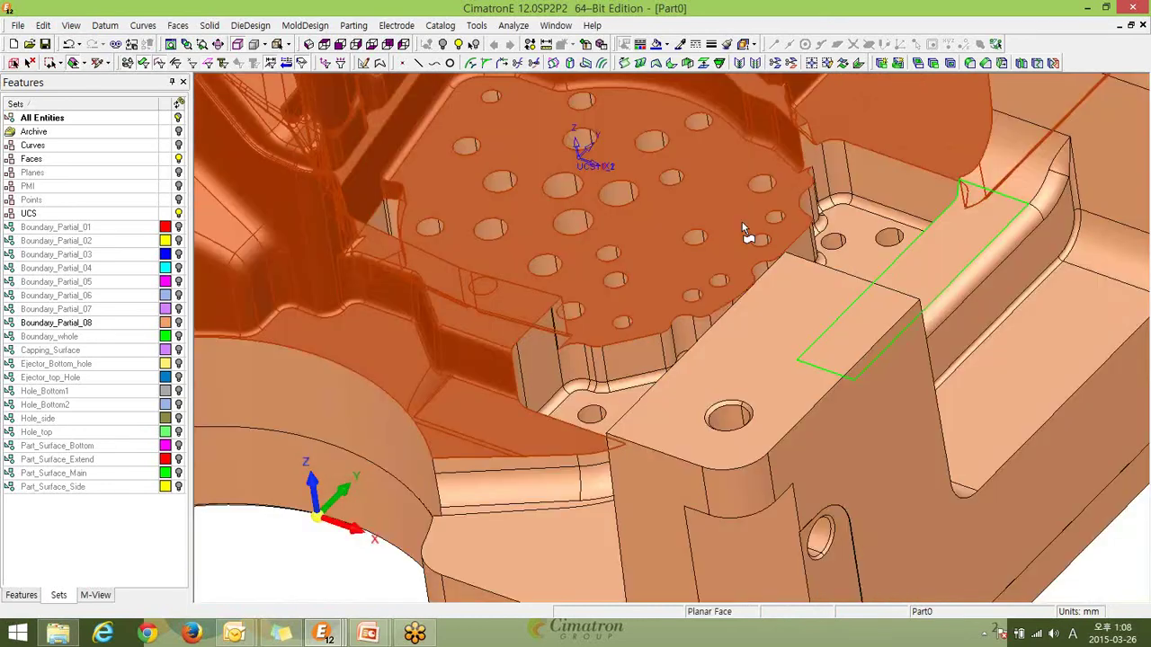
right_click_drag(741, 221, 902, 337, "ctrl")
left_click_drag(902, 337, 617, 435, "ctrl")
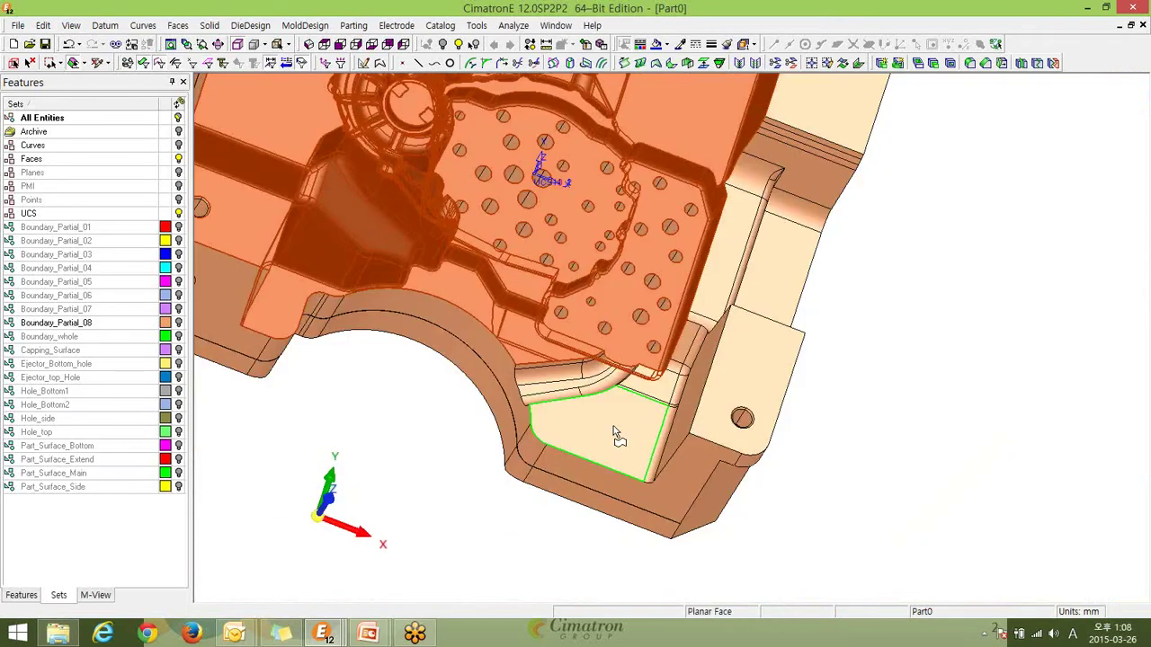
left_click(617, 435)
left_click(741, 238)
Check the selected main surfaces from several sides and color them green to match the Part_Surface_Main set.
middle_click_drag(778, 229, 795, 540, "ctrl")
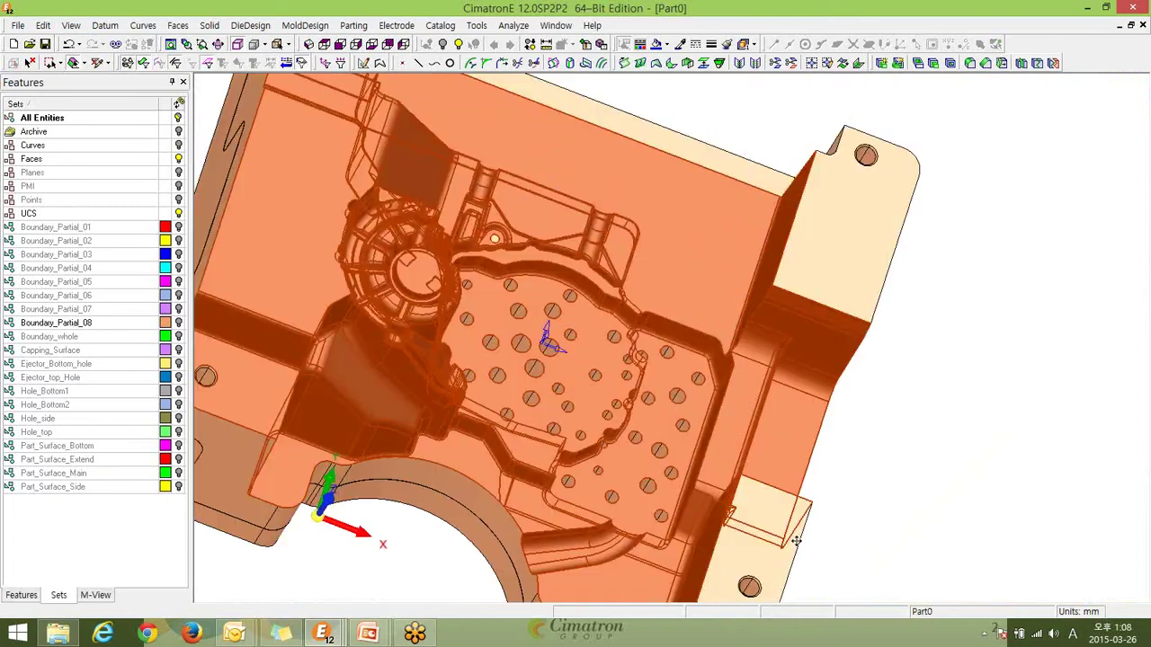
left_click_drag(796, 540, 662, 240, "ctrl")
right_click_drag(662, 240, 820, 422, "ctrl")
mouse_move(843, 345)
left_mouse_down("ctrl")
mouse_move(656, 503)
mouse_move(816, 598)
mouse_move(989, 539)
mouse_move(809, 503)
mouse_move(665, 409)
mouse_move(579, 385)
mouse_move(626, 346)
mouse_move(757, 389)
mouse_move(778, 447)
mouse_move(755, 432)
mouse_move(737, 393)
left_mouse_up("ctrl")
right_click_drag(730, 406, 763, 304, "ctrl")
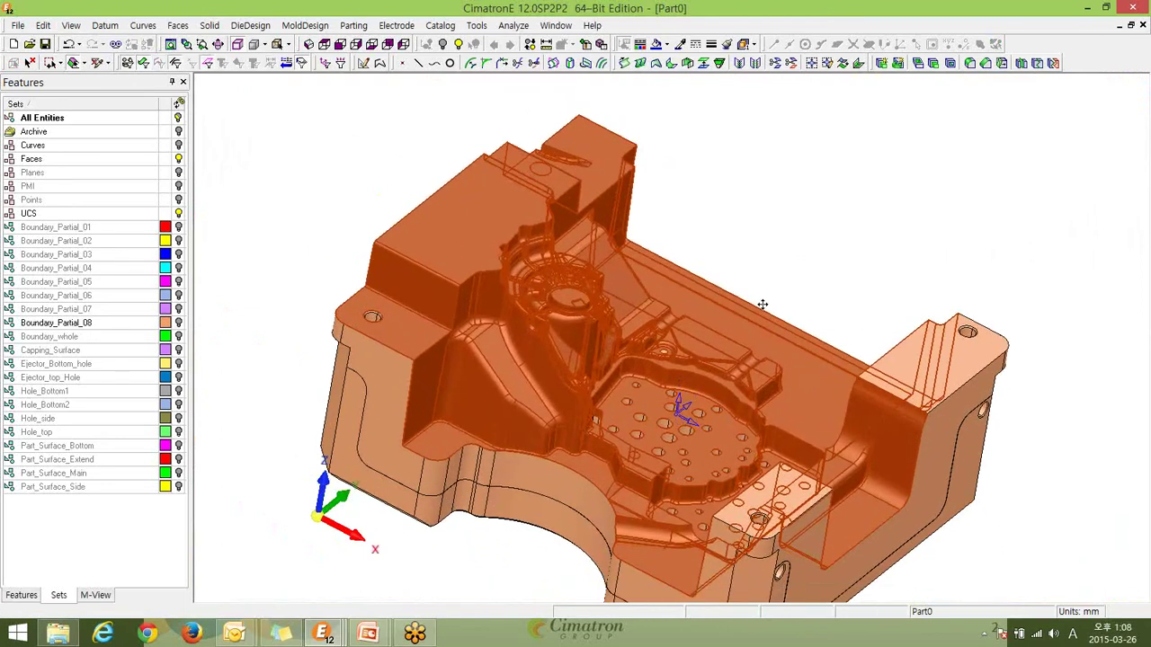
middle_click_drag(763, 304, 755, 271, "ctrl")
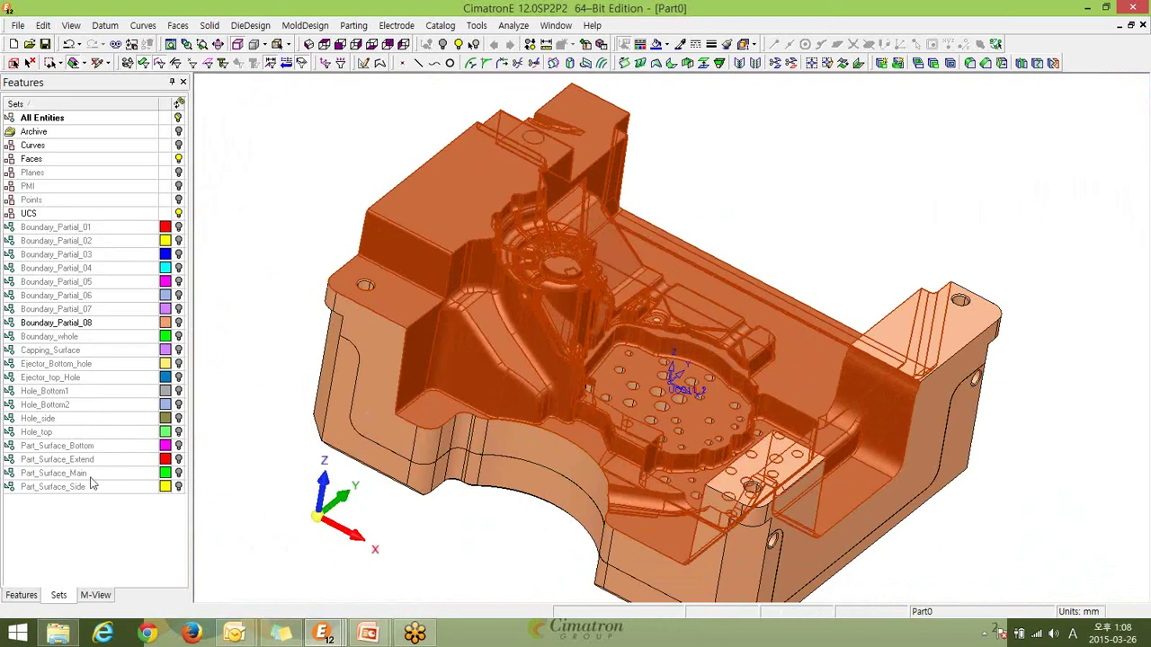
mouse_move(194, 477)
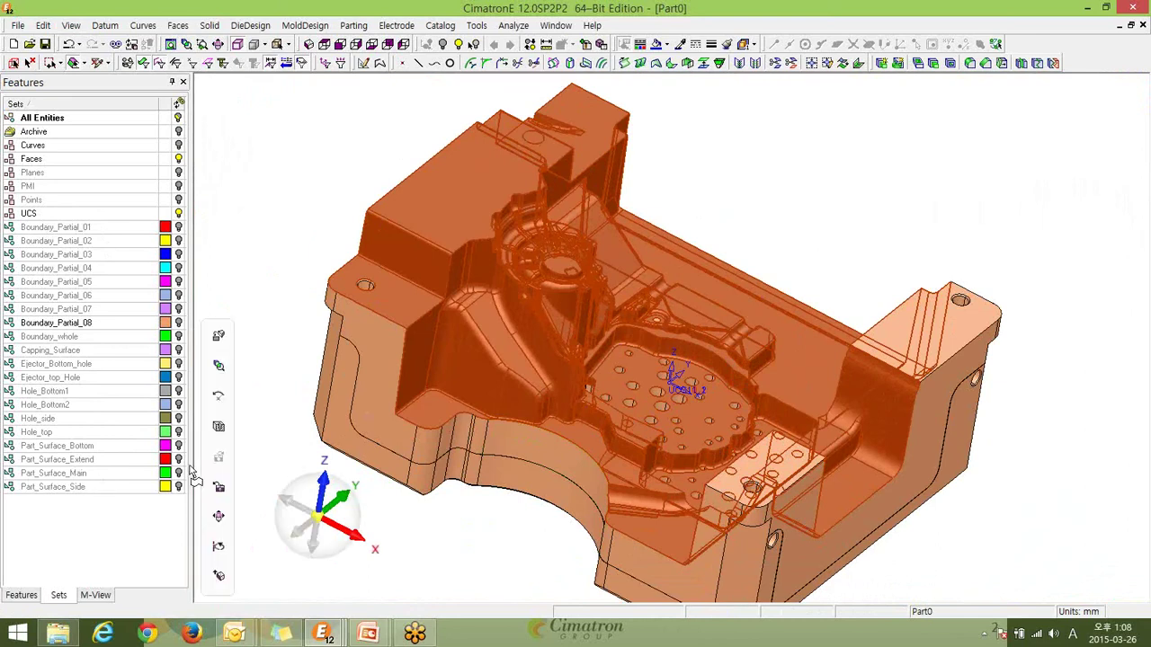
left_click(666, 44)
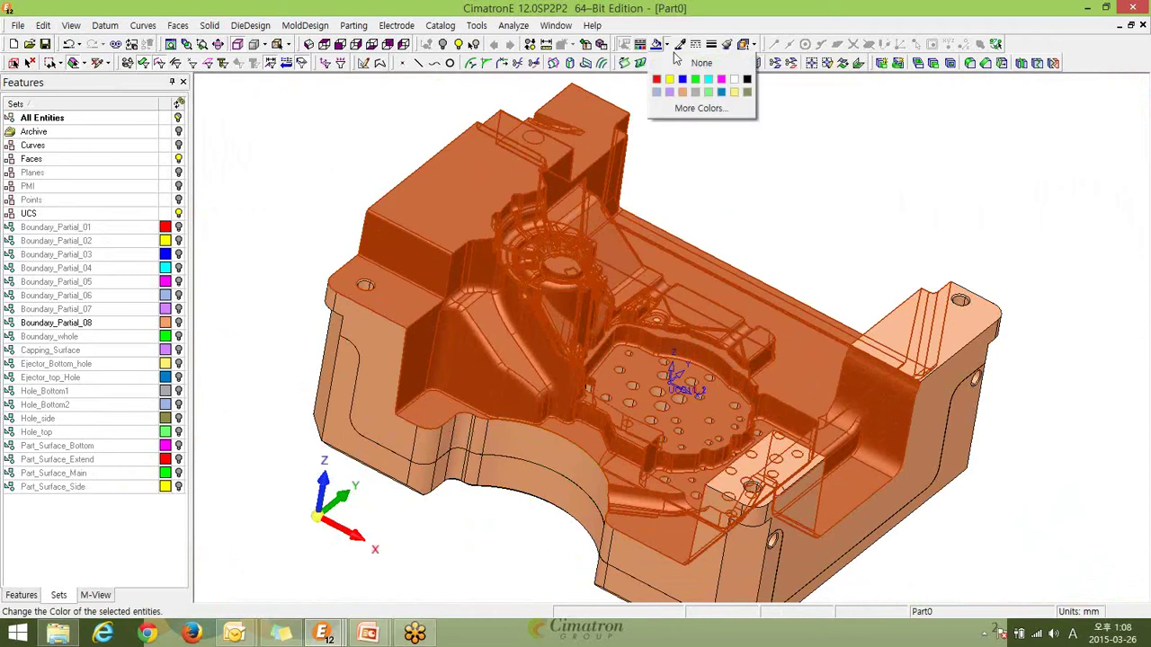
left_click(695, 79)
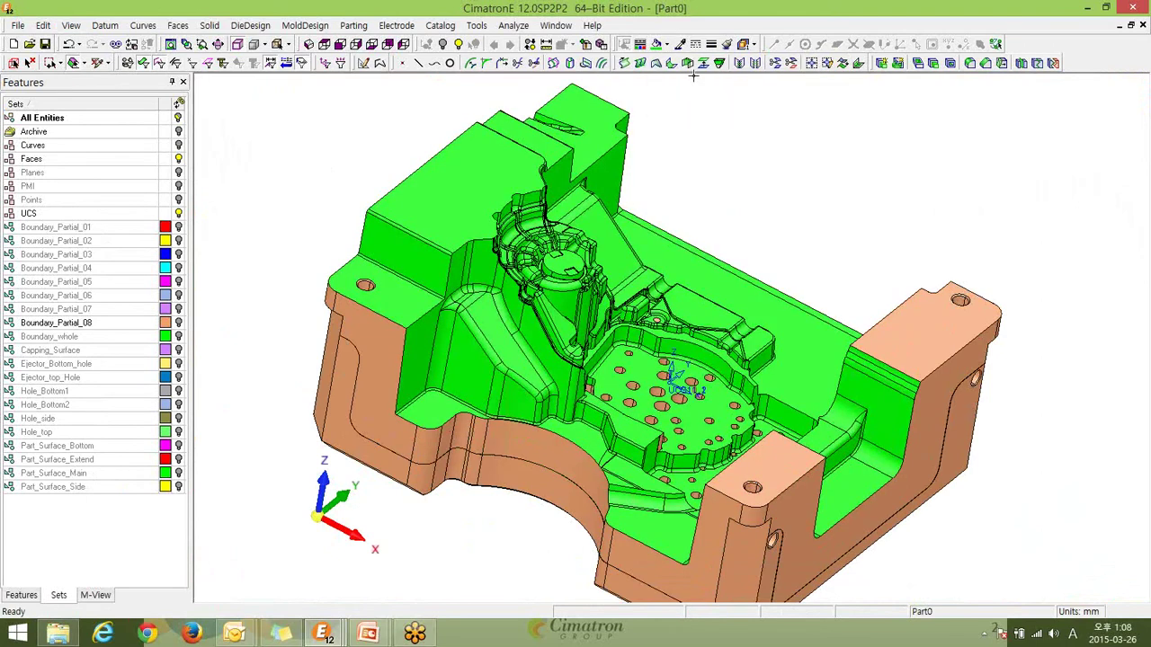
Toggle the visibility of the Part_Surface_Main set and leave it hidden.
left_click(181, 477)
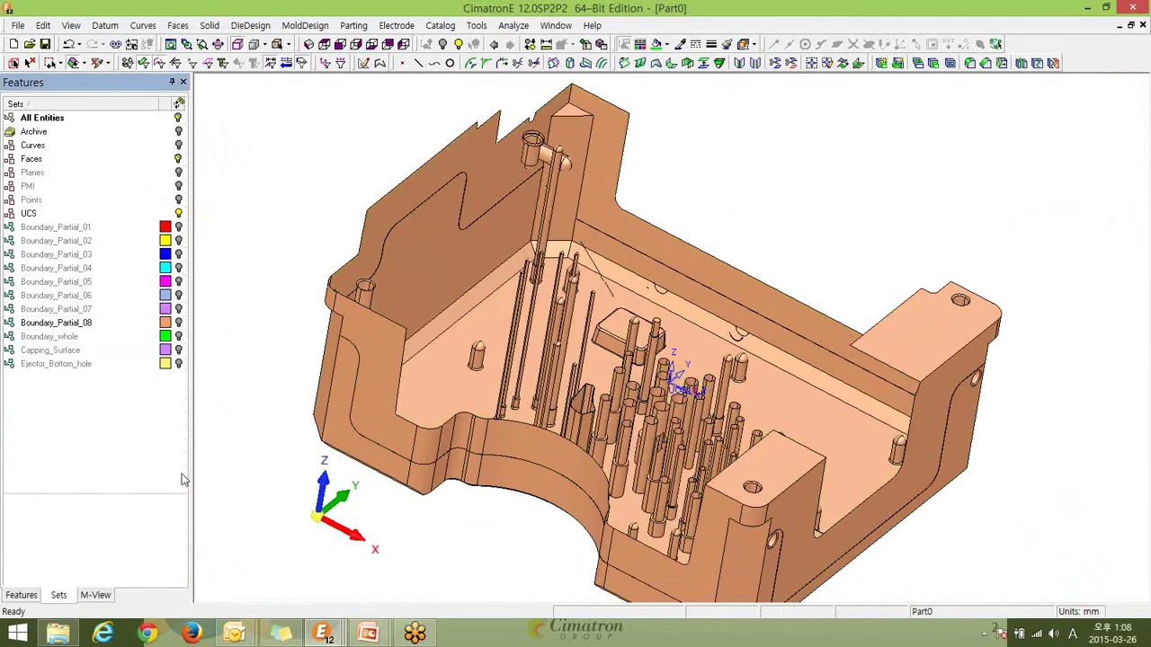
left_click(181, 479)
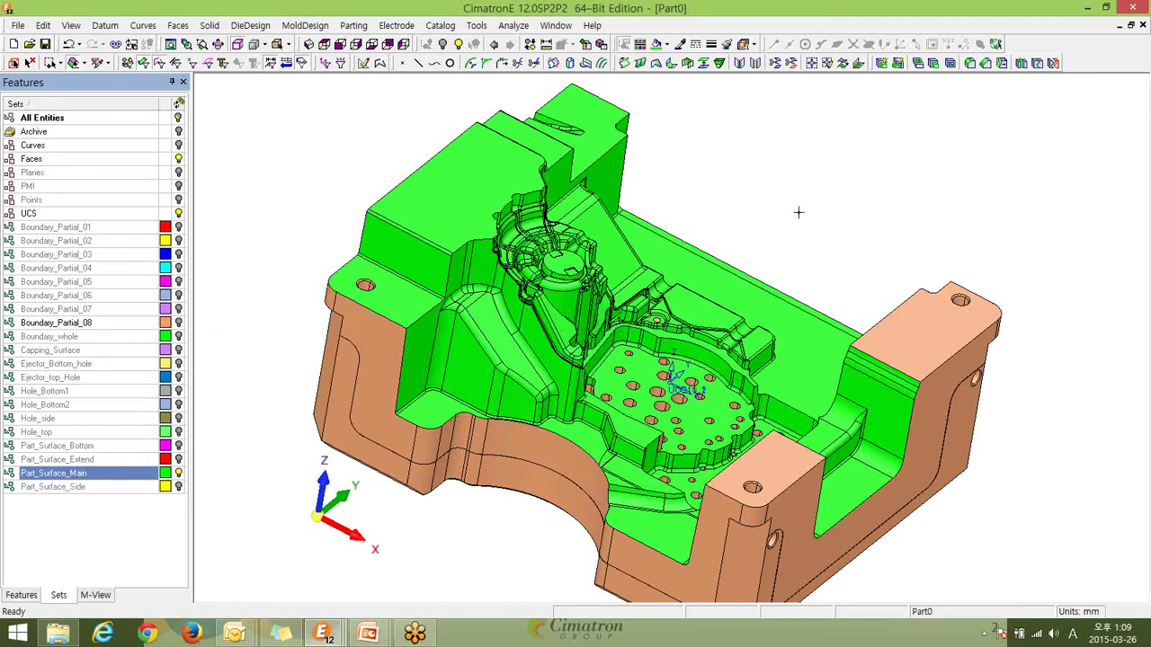
mouse_move(802, 222)
middle_mouse_down()
mouse_move(812, 218)
mouse_move(806, 242)
middle_mouse_up()
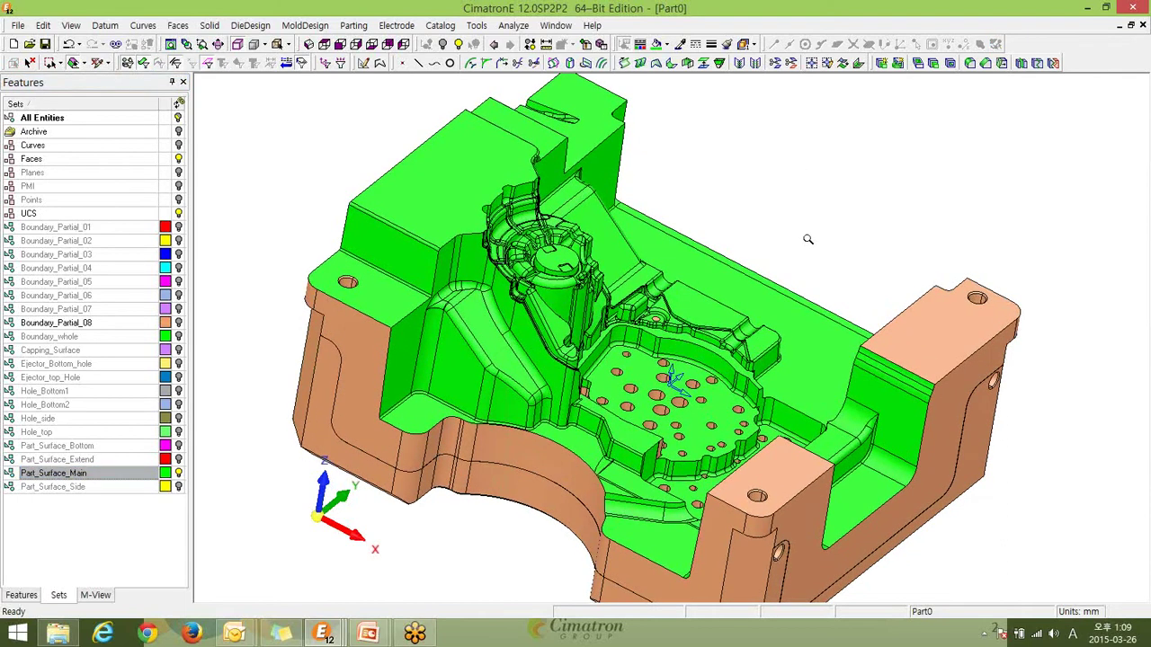
left_click(178, 474)
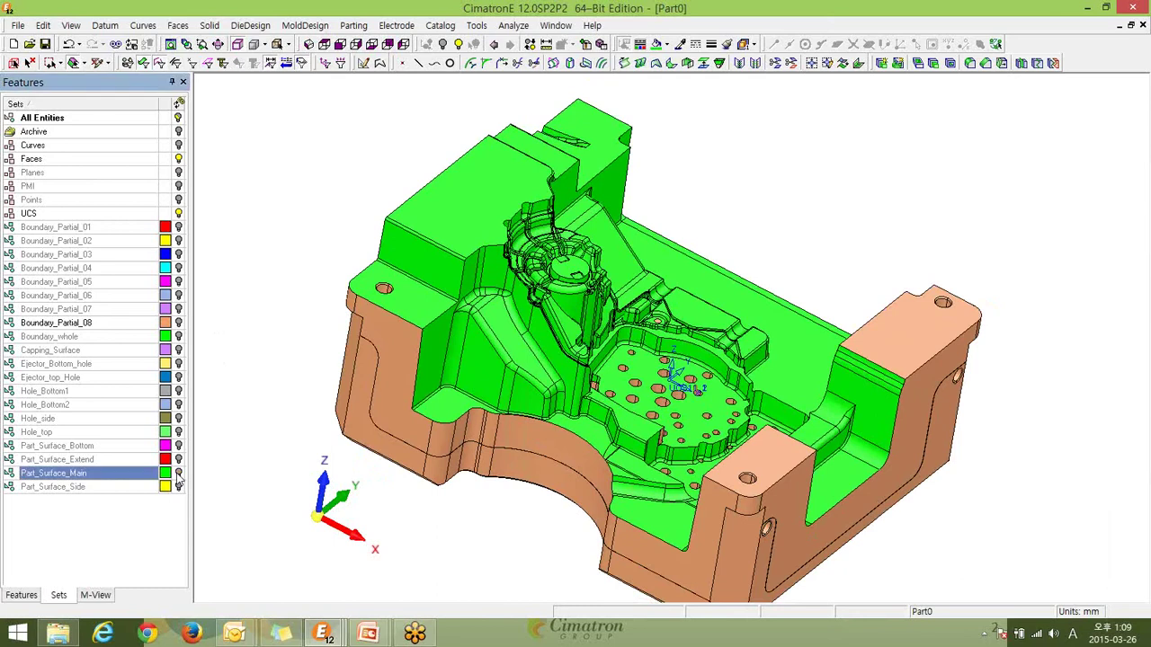
Examine the thin sliver faces still left in the original color along the long inner side wall.
scroll(821, 304, "up", 3)
scroll(822, 304, "up", 6)
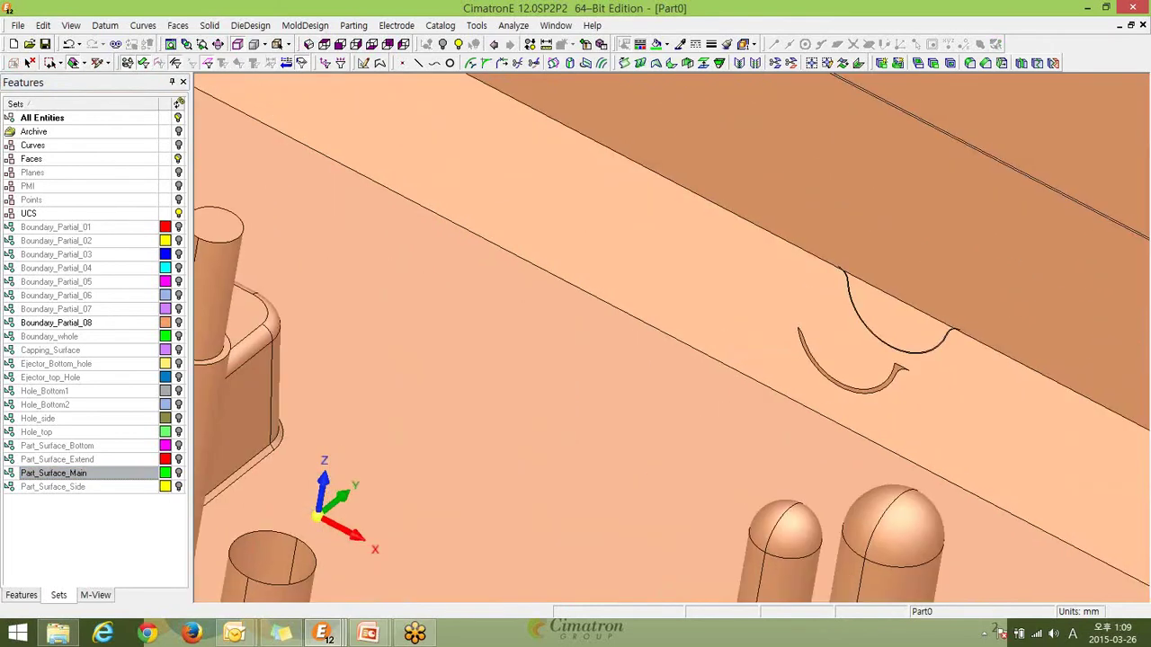
middle_click_drag(942, 234, 873, 246, "ctrl")
scroll(888, 296, "down", 3)
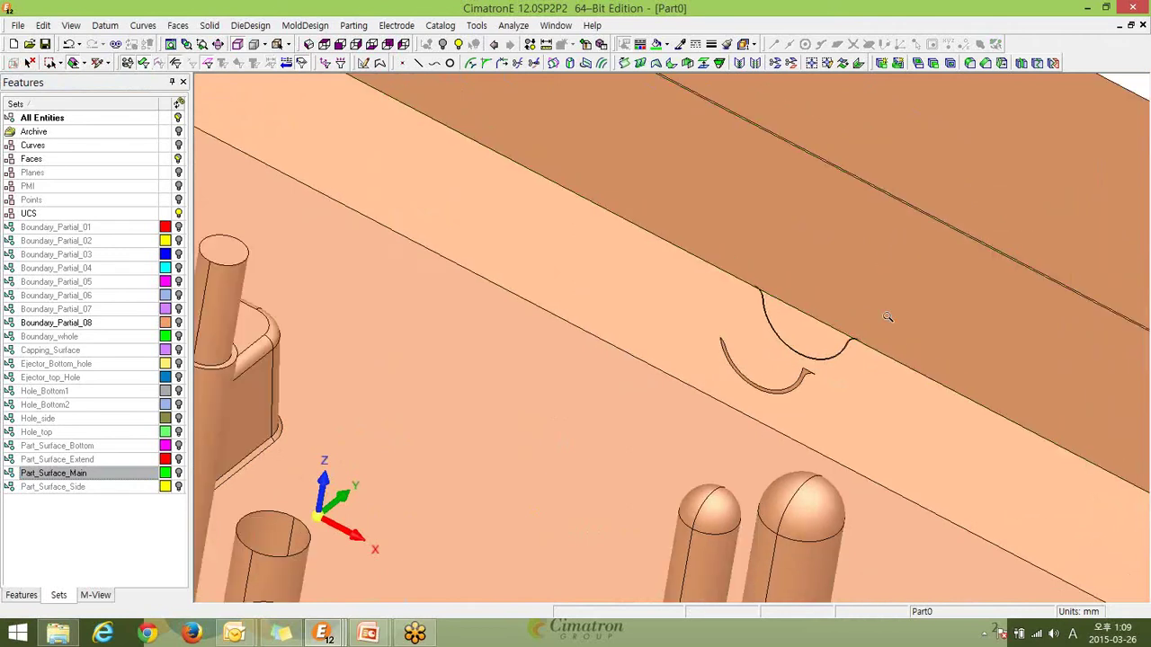
mouse_move(876, 356)
middle_mouse_down("ctrl")
mouse_move(953, 430)
mouse_move(842, 400)
middle_mouse_up("ctrl")
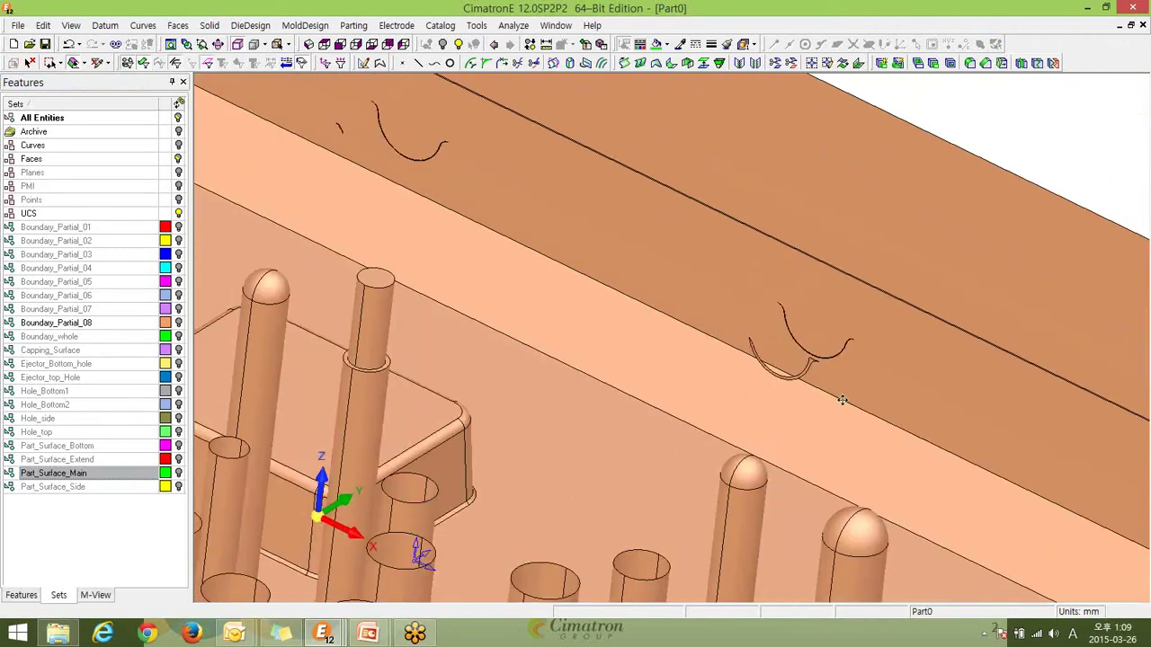
scroll(880, 466, "down", 2)
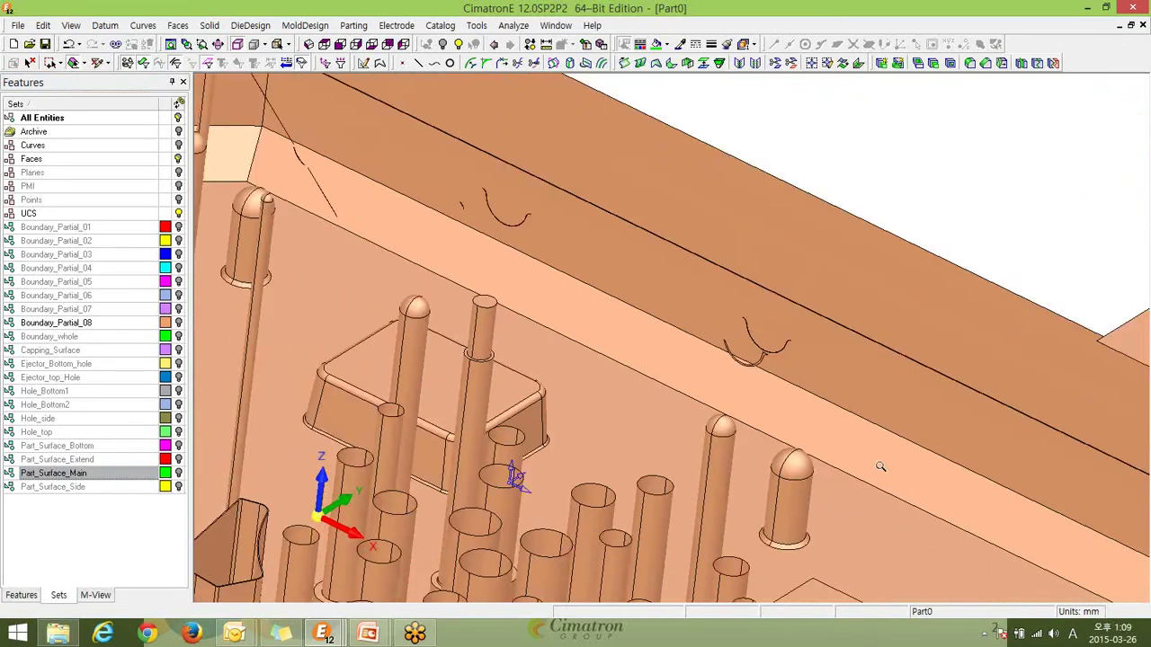
scroll(880, 466, "up", 5)
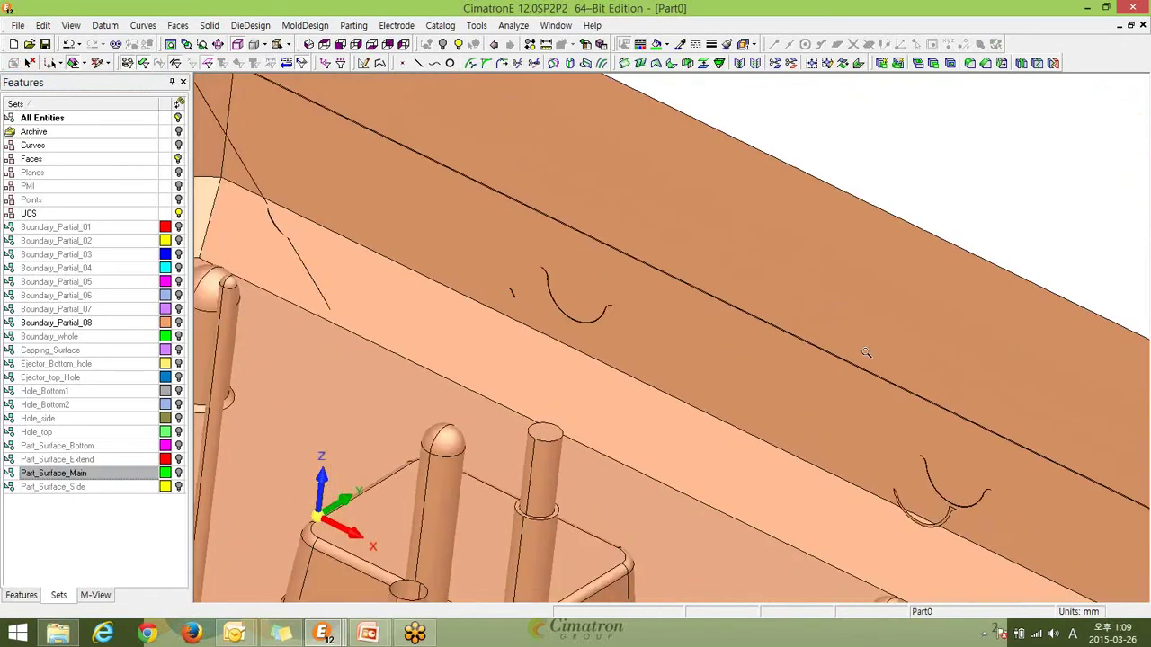
middle_click_drag(907, 429, 779, 459, "ctrl")
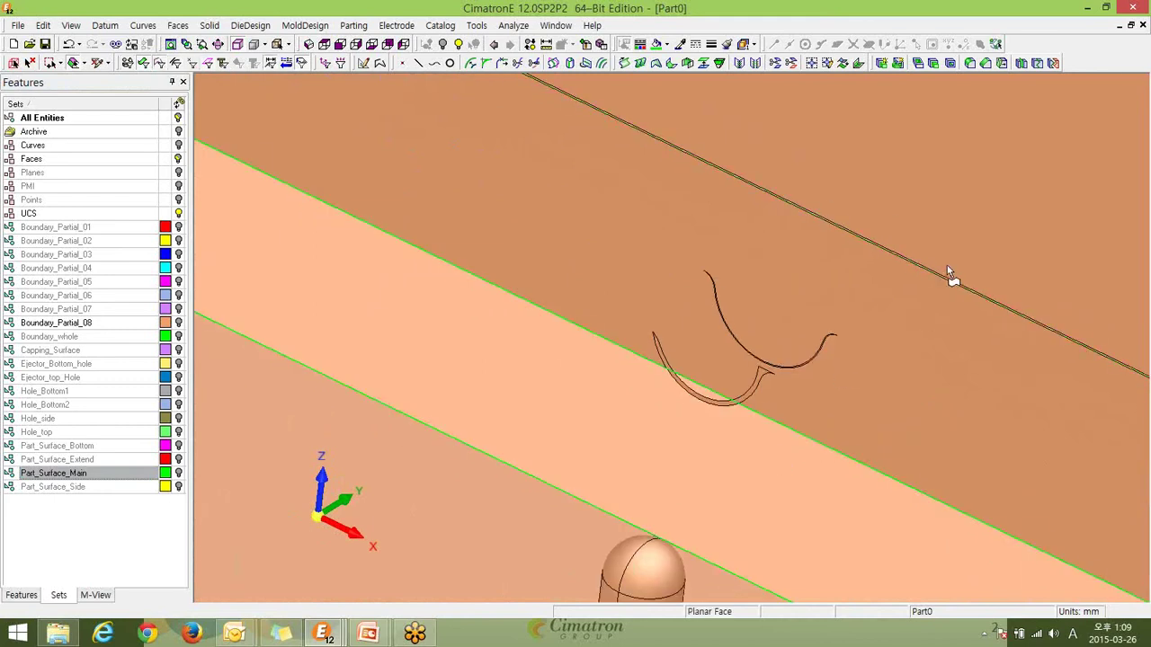
scroll(856, 476, "down", 3)
scroll(866, 398, "down", 2)
scroll(768, 200, "up", 2)
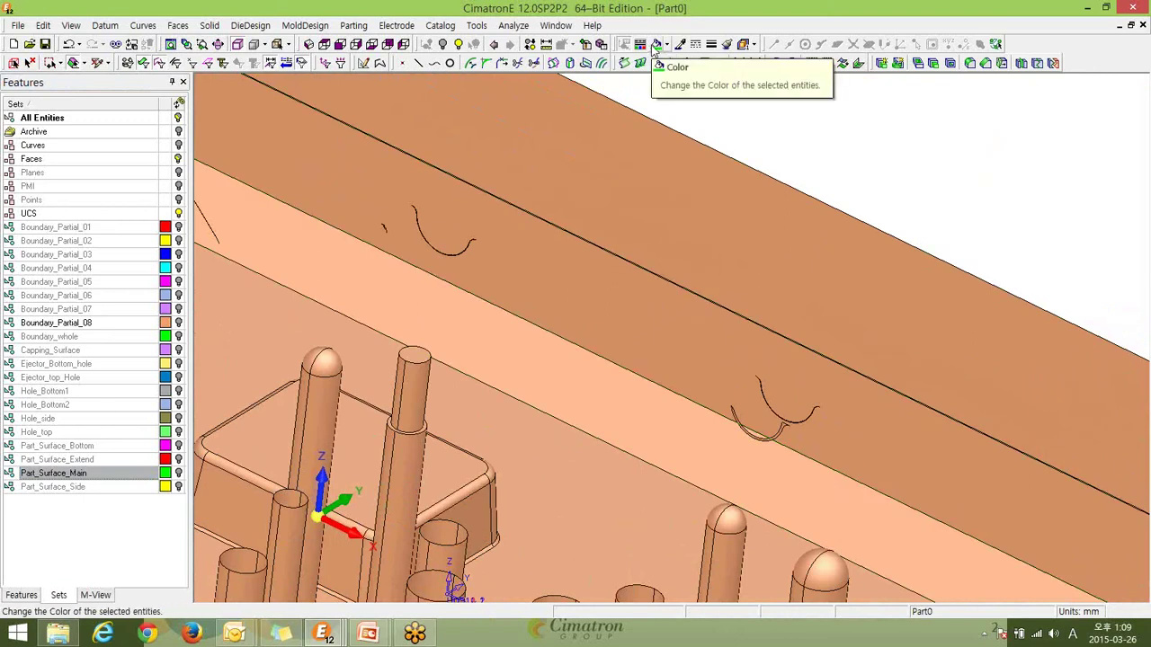
Use Copy Style with a green face of the Part_Surface_Main set as the color source, showing the set only for the pick.
left_click(726, 46)
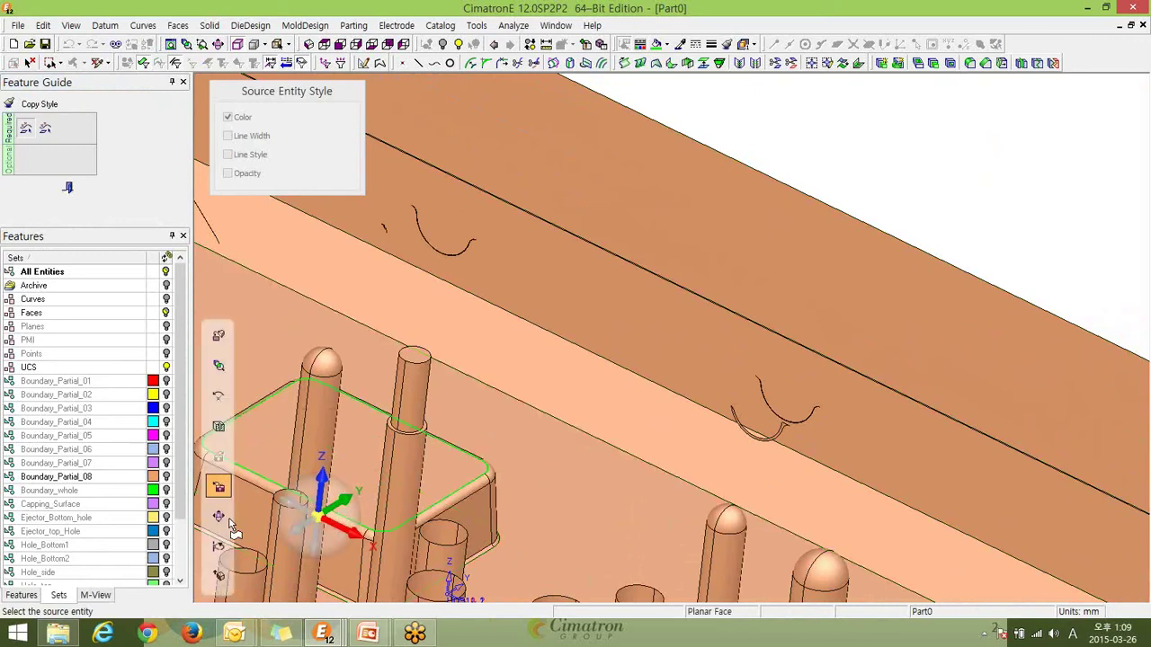
scroll(175, 580, "down", 2)
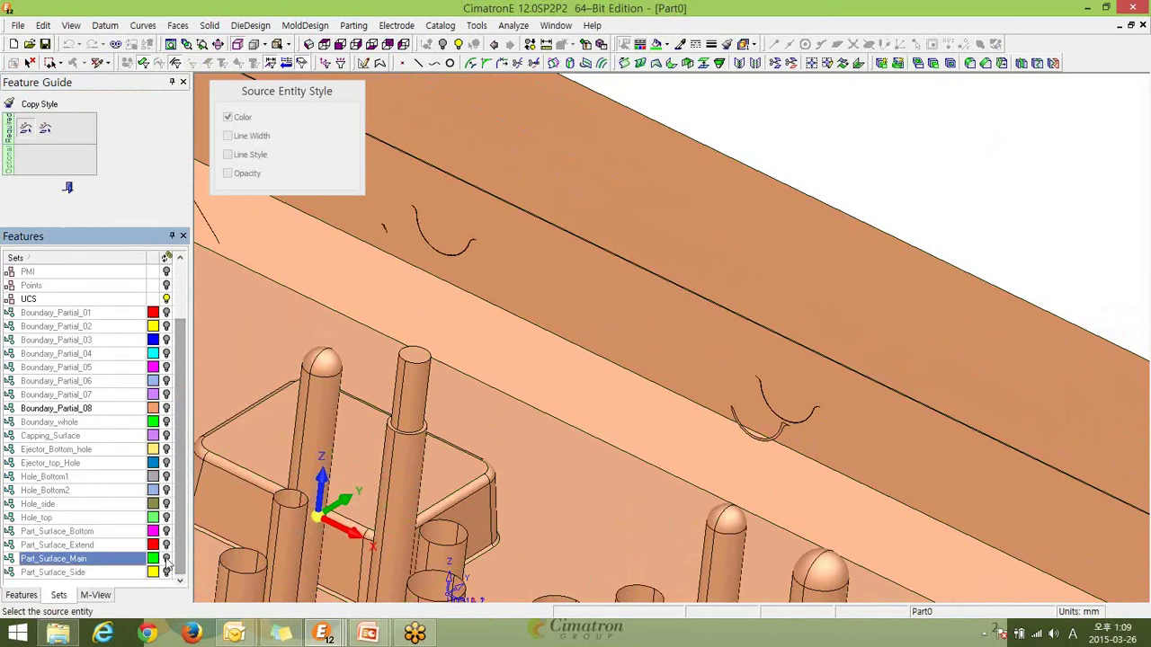
left_click(166, 559)
left_click(601, 309)
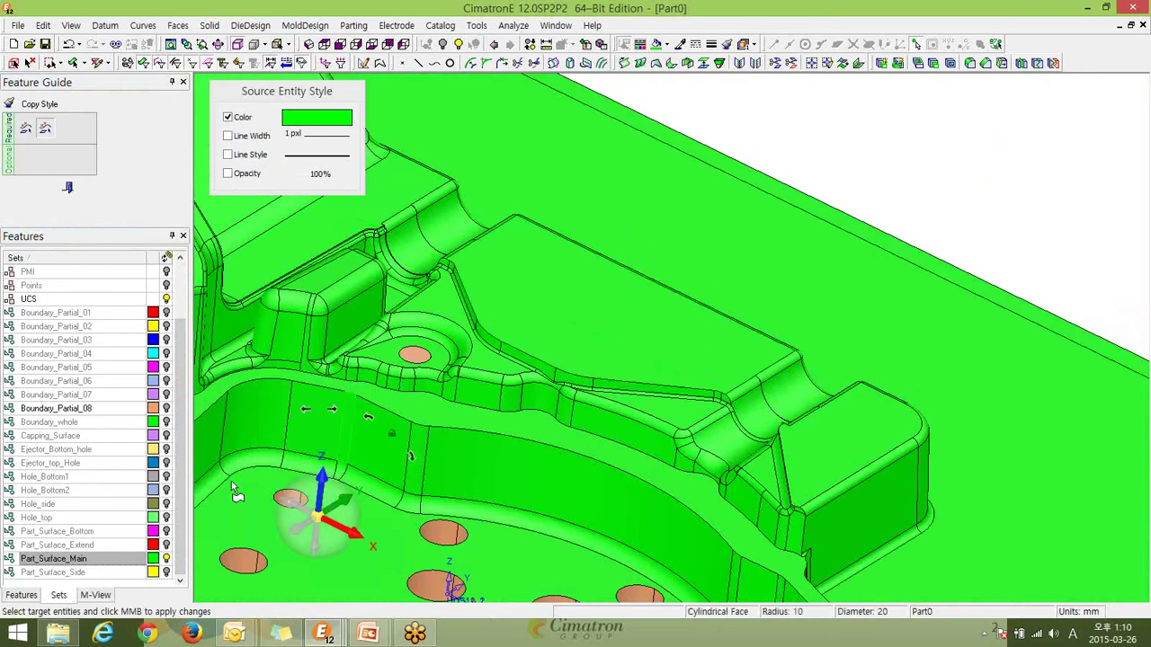
left_click(166, 559)
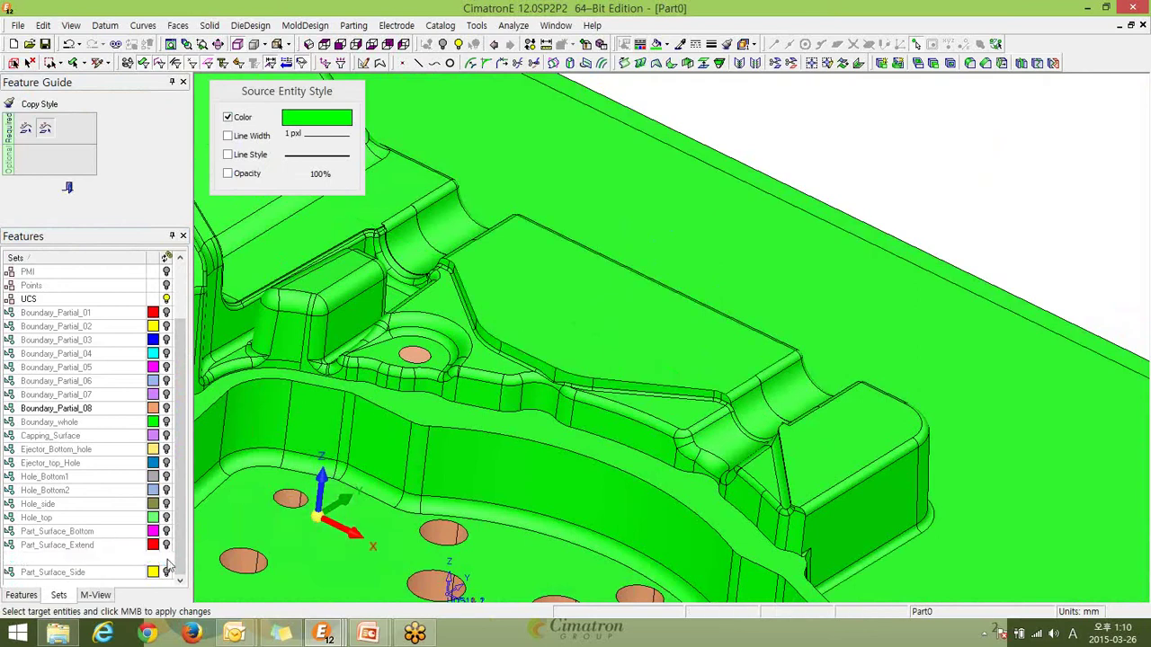
Select the thin curved sliver faces on the side wall as Copy Style targets, leaving out the large wall face.
scroll(771, 504, "up", 5)
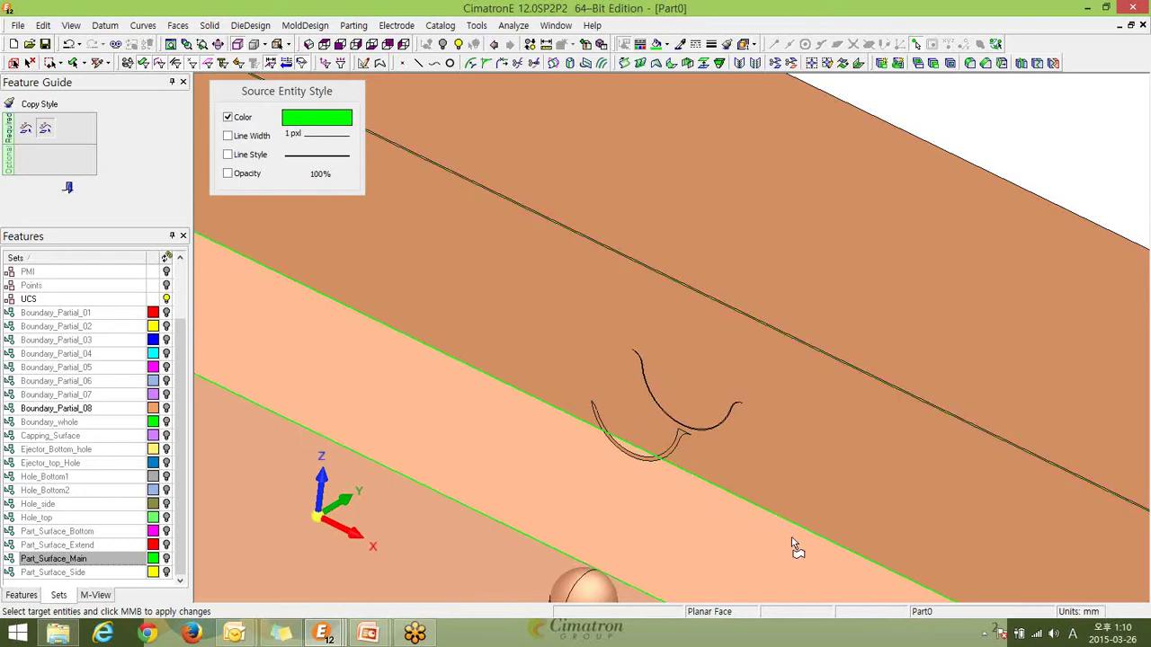
left_click(608, 364)
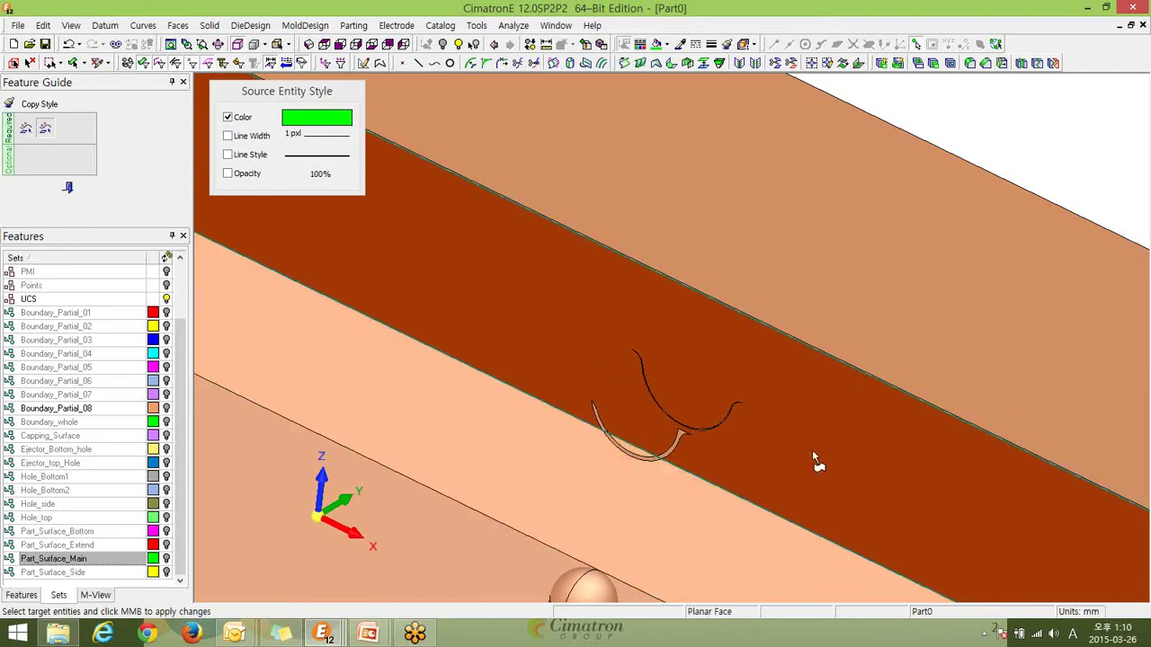
left_click_drag(799, 552, 535, 293)
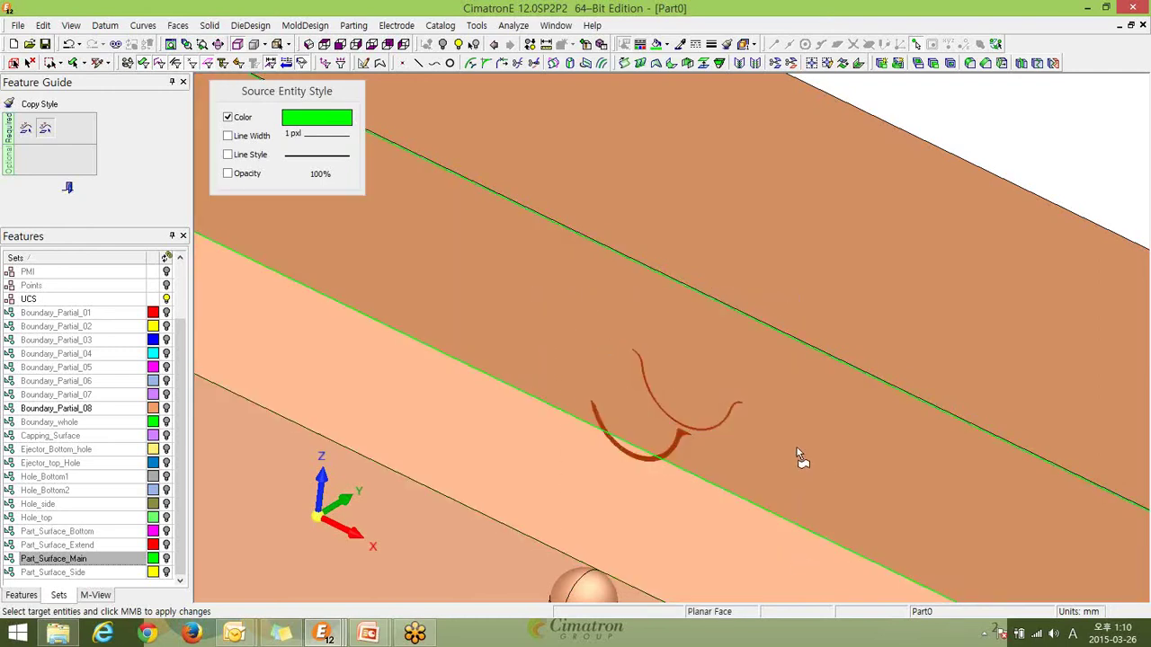
scroll(717, 501, "down", 5)
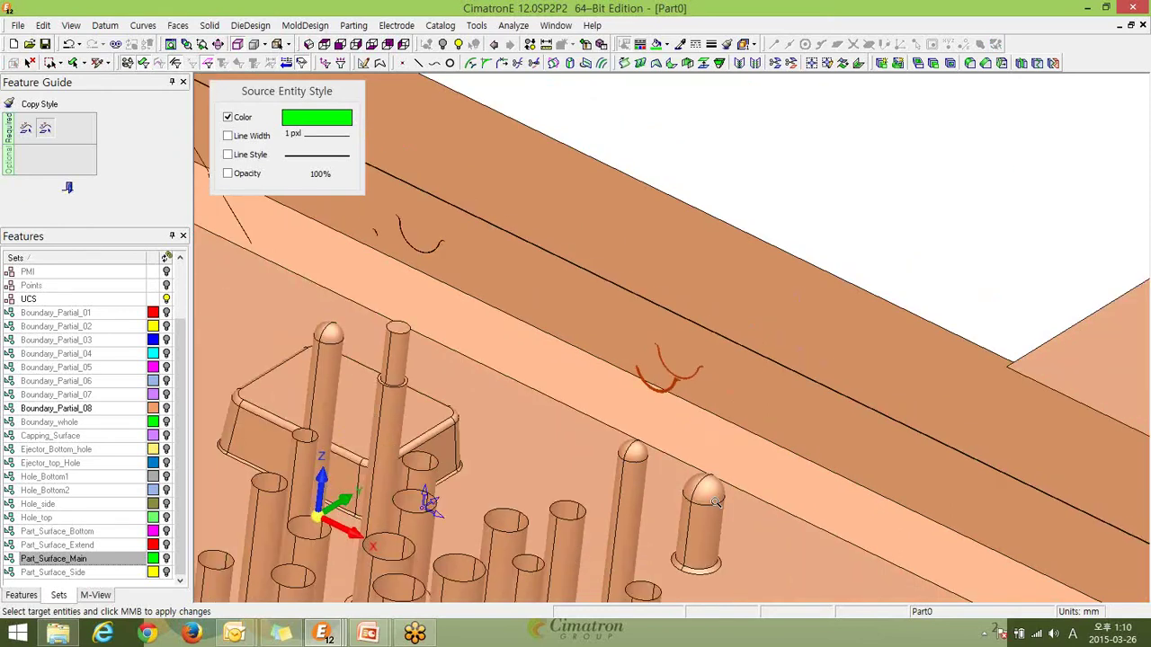
Add the remaining sliver faces toward the wall's corner to the targets and apply the copied green color.
middle_click_drag(519, 361, 771, 483, "ctrl")
scroll(814, 492, "up", 2)
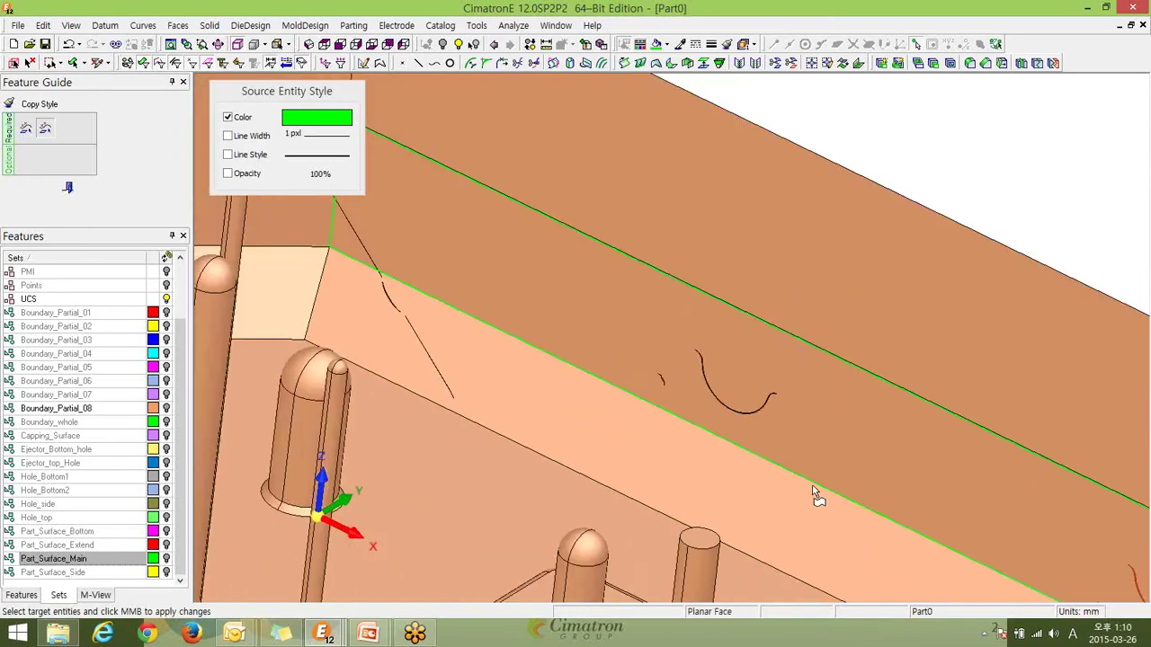
middle_click_drag(404, 401, 695, 405, "ctrl")
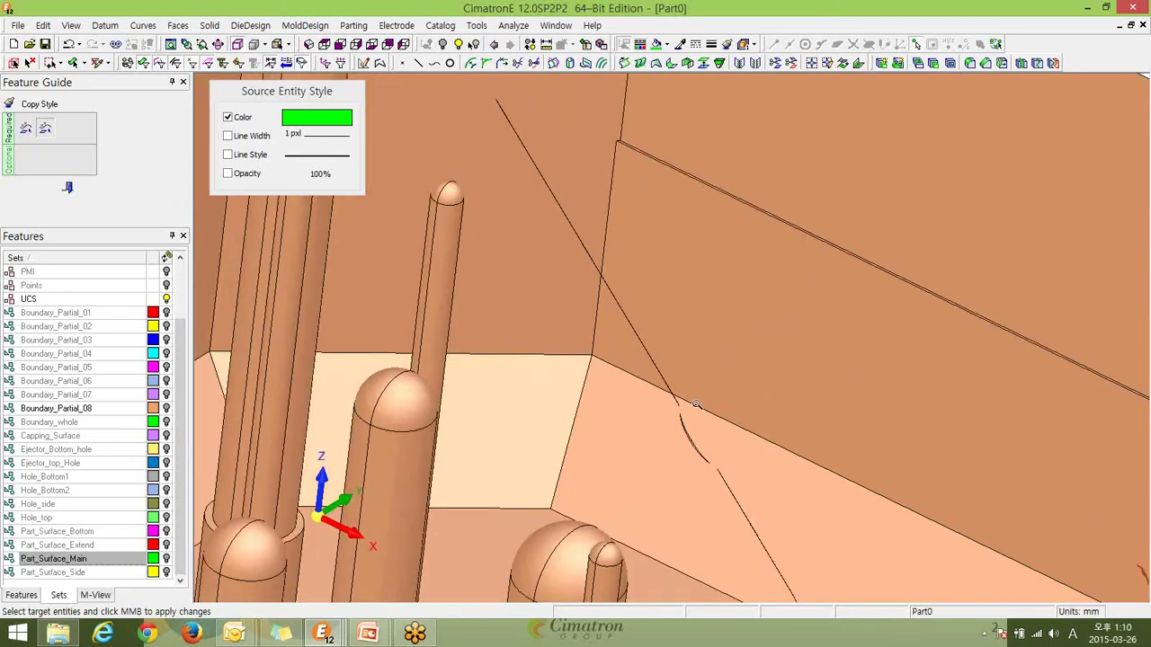
middle_click_drag(695, 404, 733, 463, "ctrl")
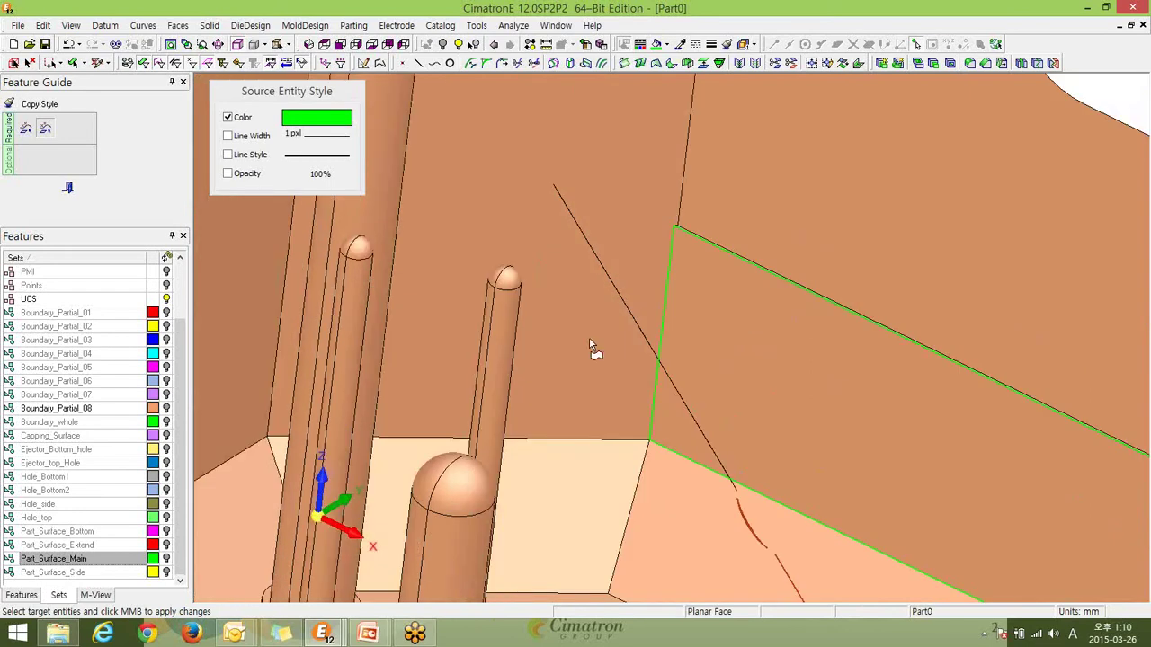
scroll(779, 490, "up", 10)
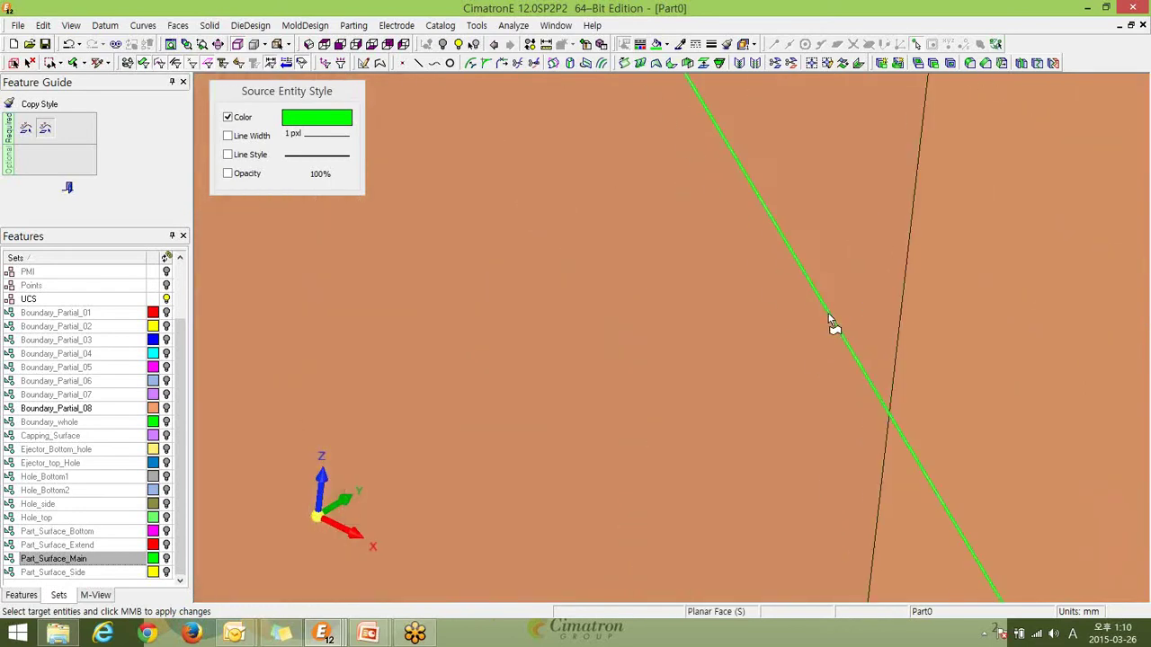
scroll(881, 329, "down", 10)
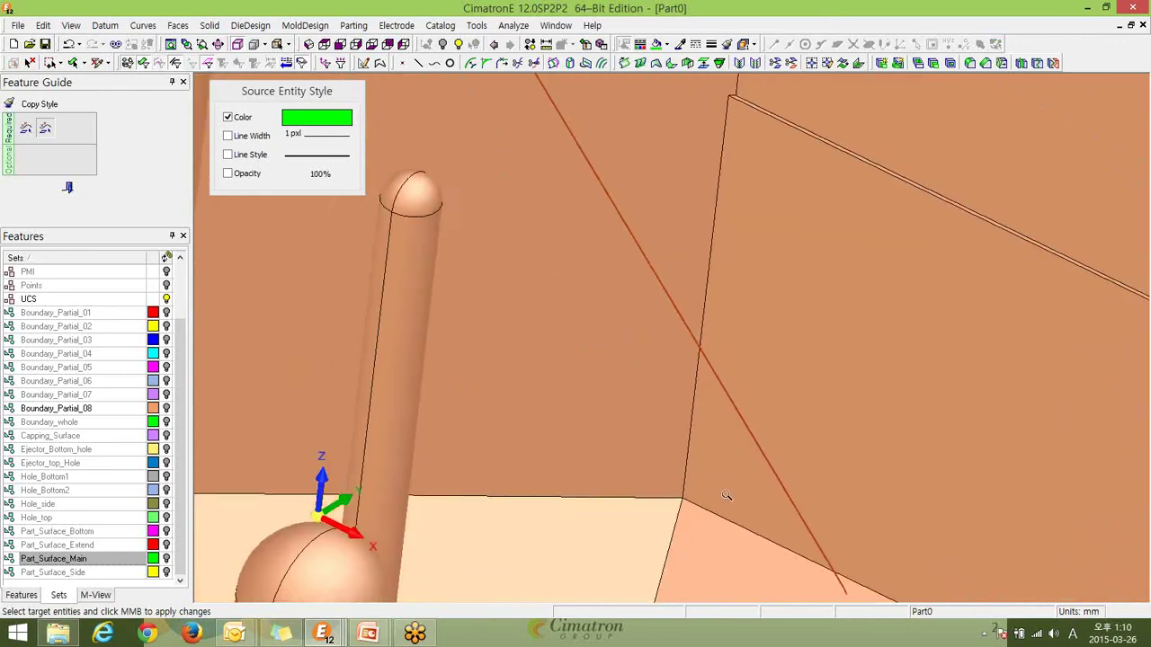
right_click_drag(878, 351, 802, 401, "ctrl")
middle_click(802, 401)
middle_click_drag(901, 437, 507, 269, "ctrl")
scroll(619, 319, "up", 8)
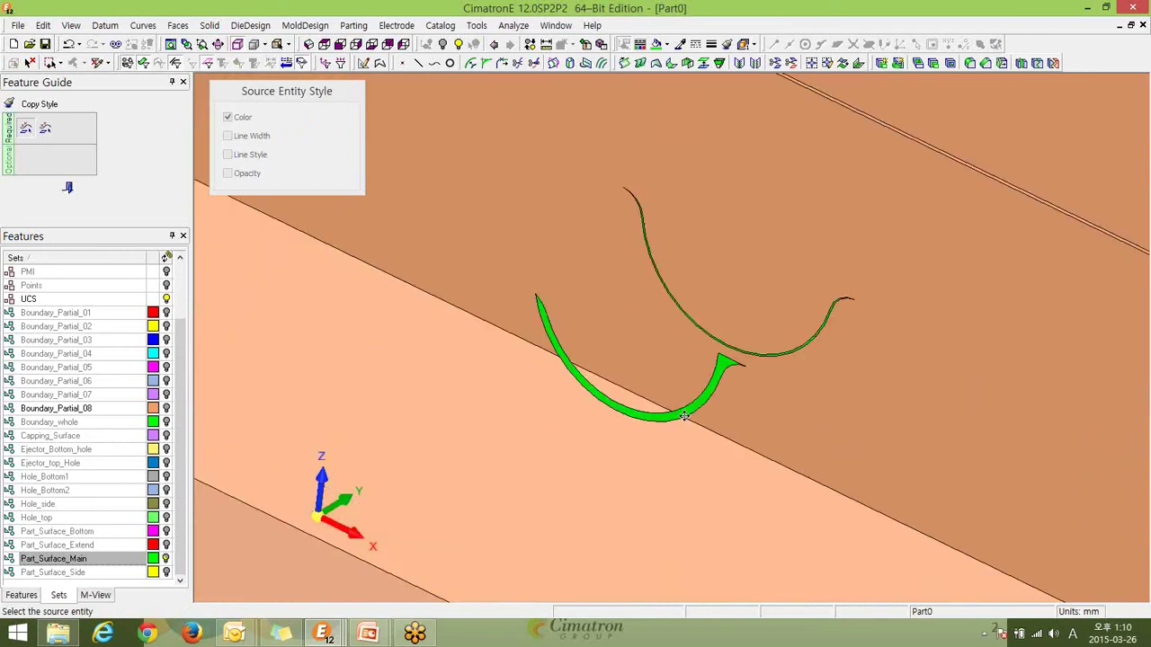
right_click_drag(620, 319, 611, 255, "ctrl")
middle_click_drag(611, 254, 743, 387, "ctrl")
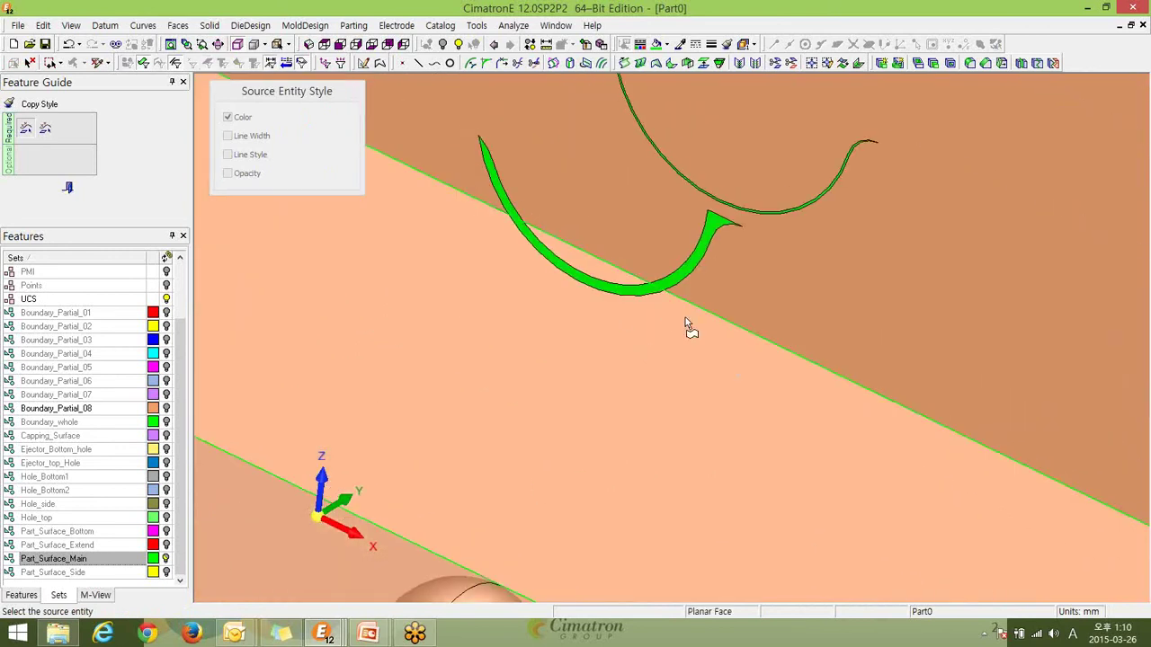
right_click_drag(876, 237, 710, 224, "ctrl")
middle_click_drag(710, 225, 703, 274, "ctrl")
Review the color palette and the full Colors dialog without choosing a color.
left_click(663, 44)
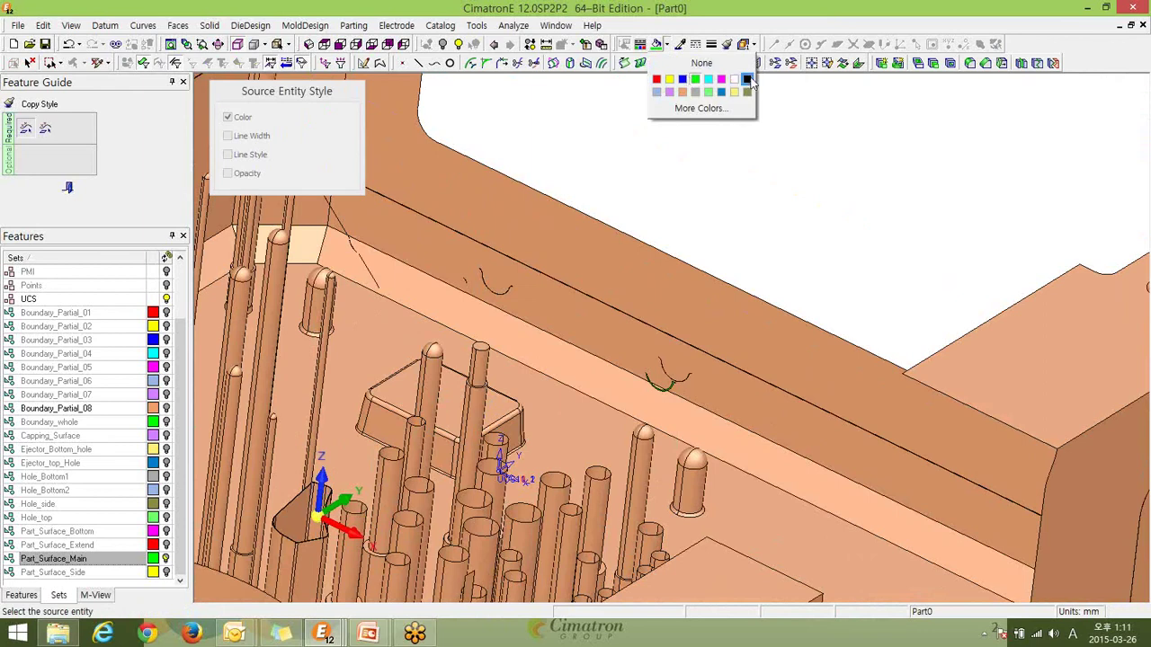
left_click(698, 108)
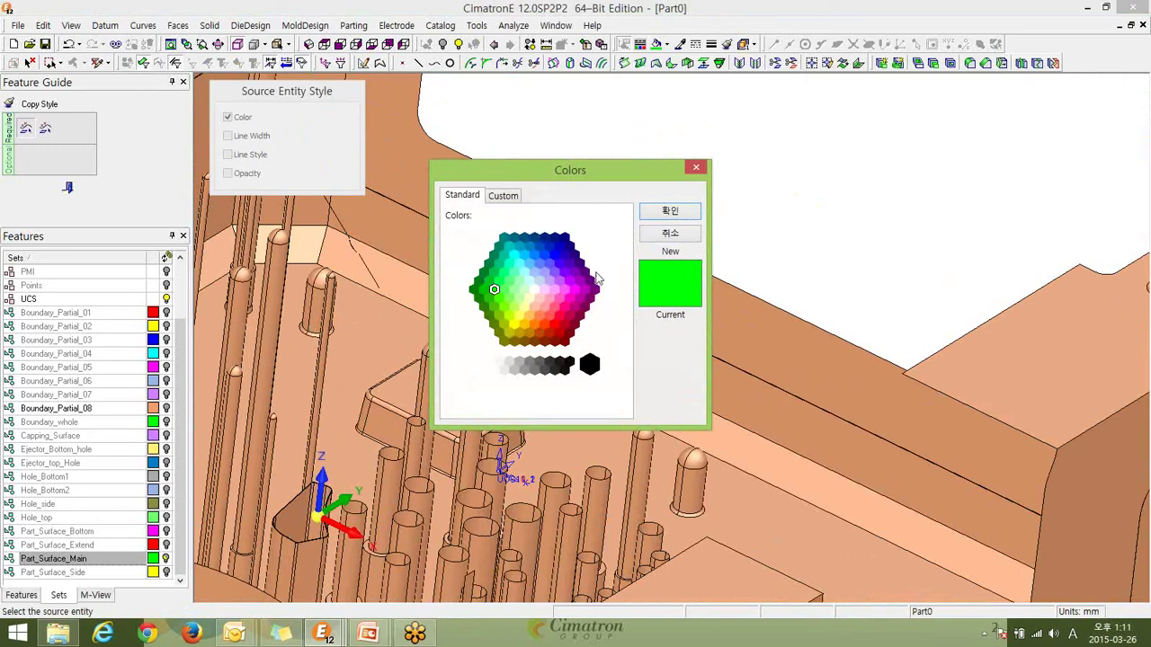
left_click(696, 167)
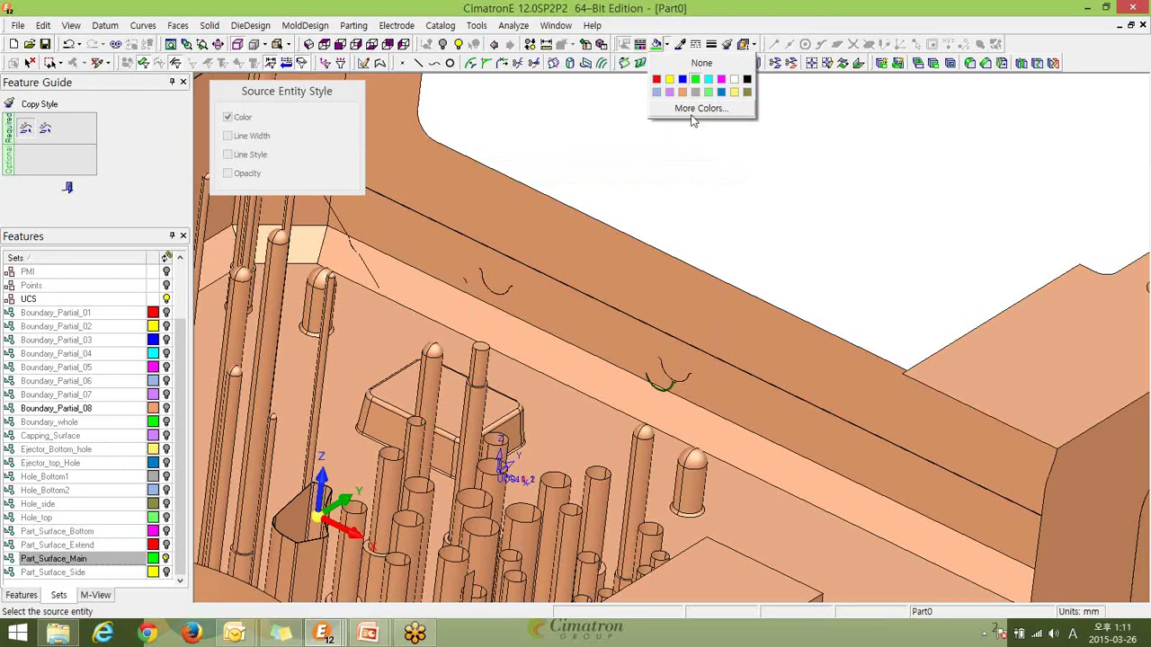
left_click(694, 110)
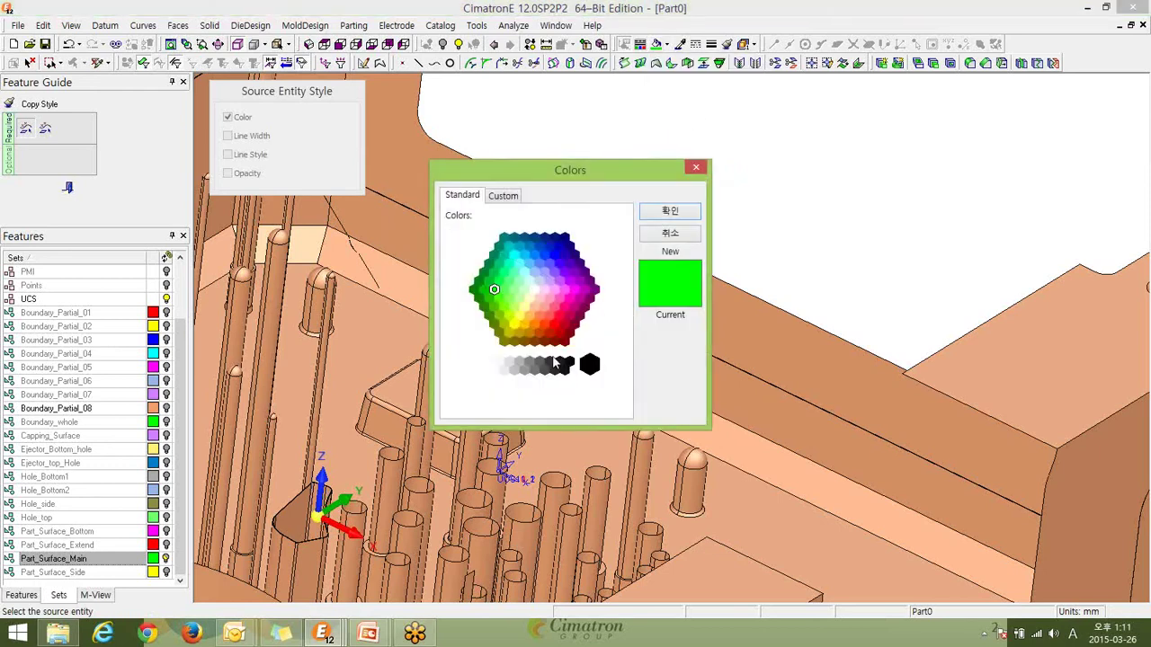
left_click(700, 169)
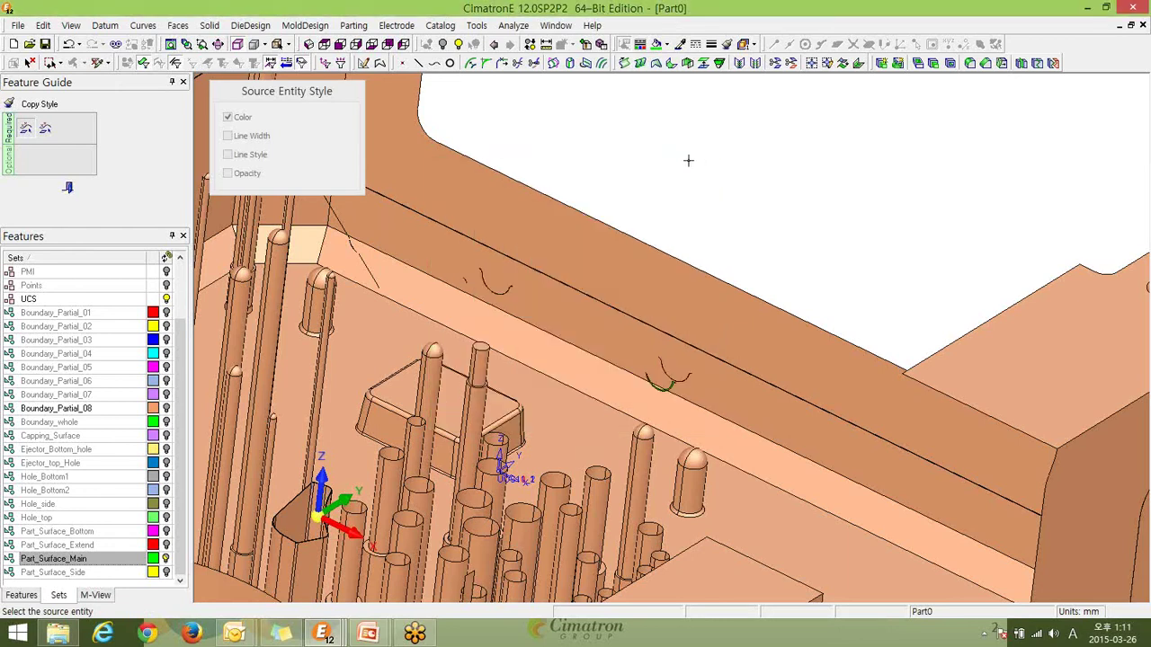
left_click(662, 44)
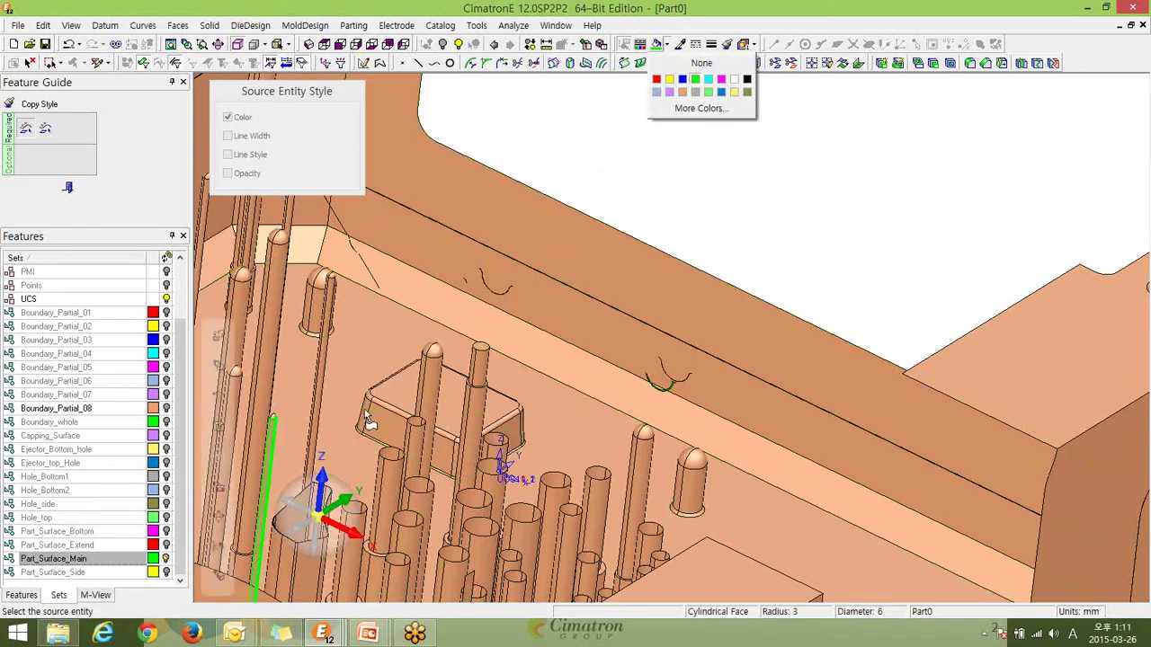
left_click(822, 107)
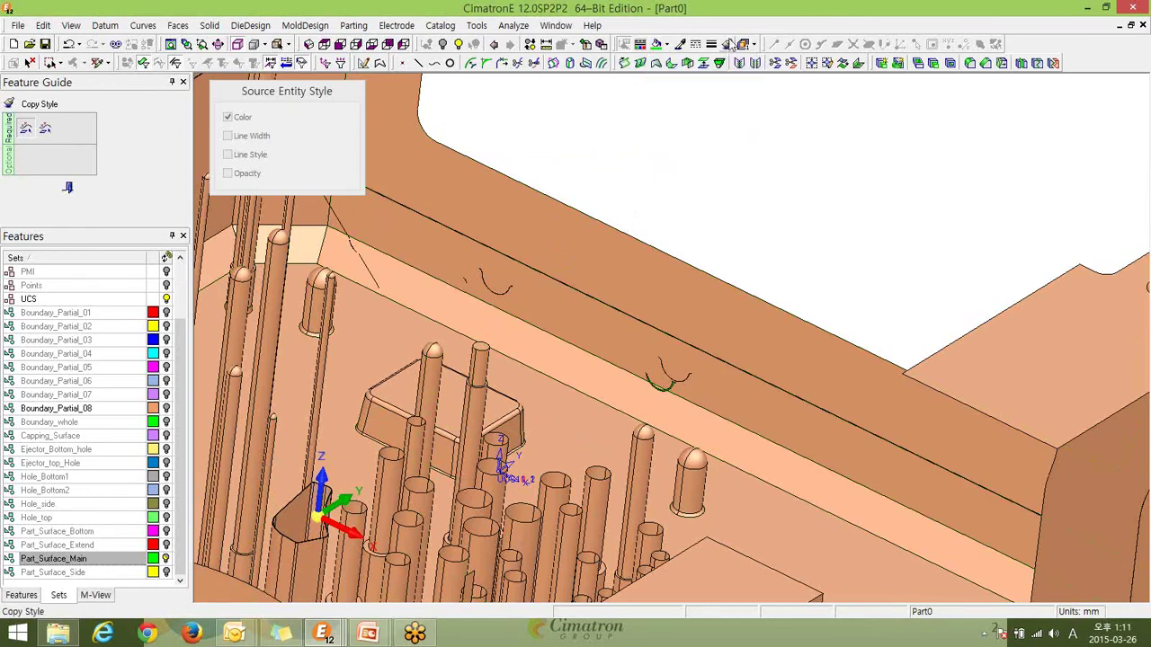
left_click(660, 44)
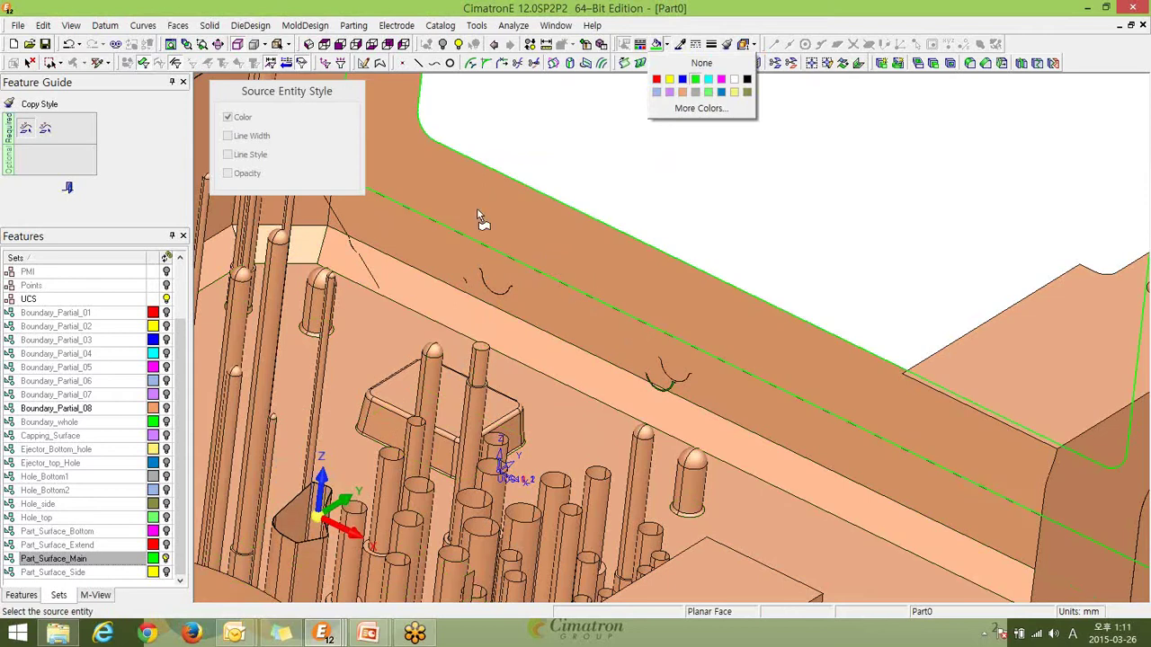
left_click(759, 170)
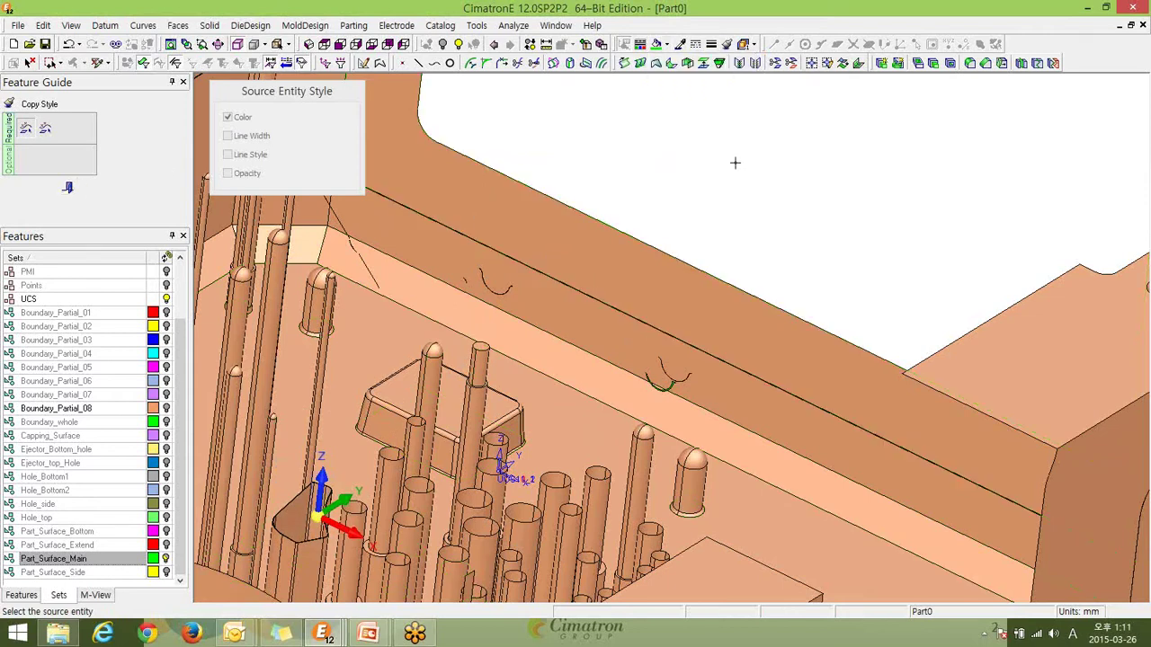
Exit Copy Style and hide the Part_Surface_Main set.
left_click(69, 188)
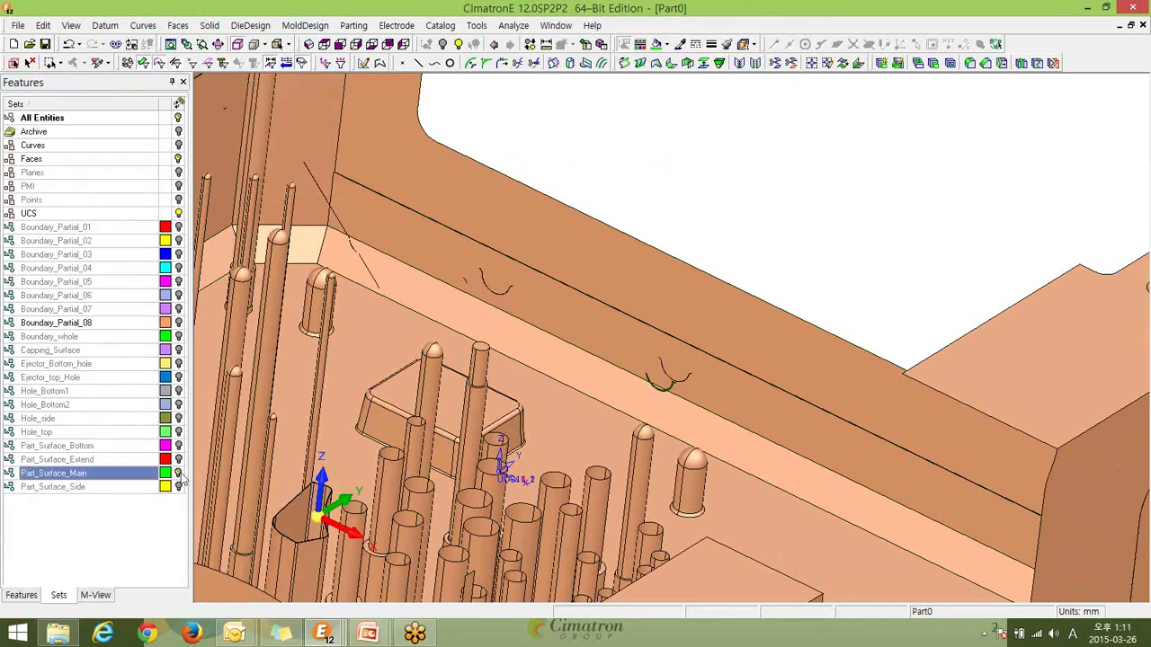
left_click(178, 473)
left_click(179, 475)
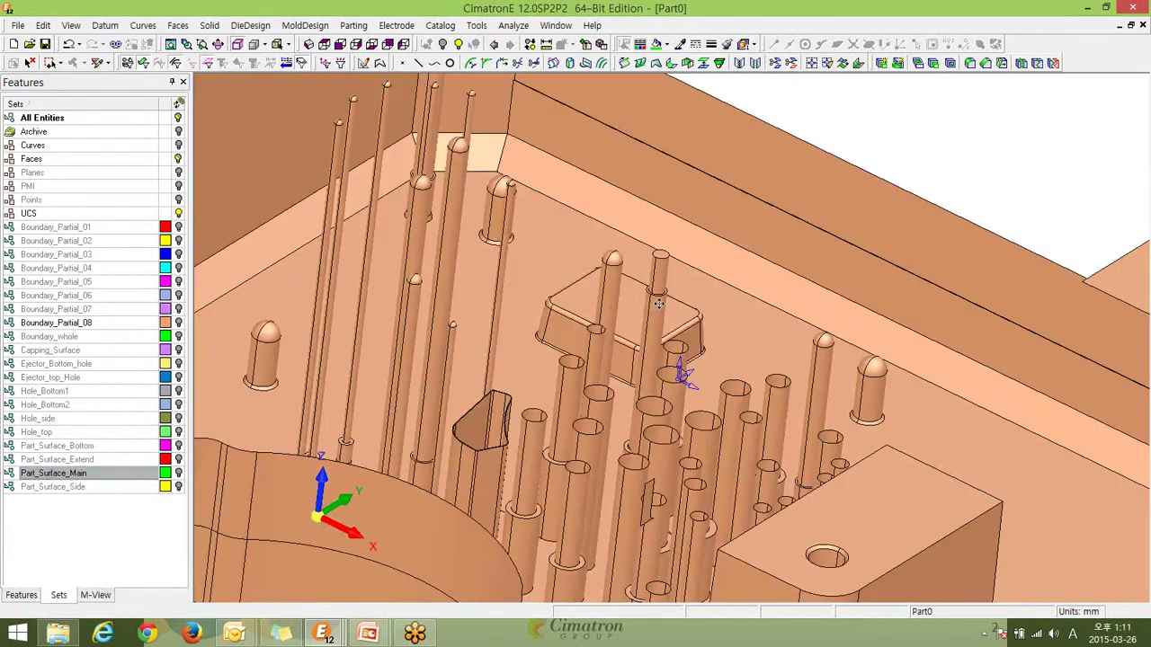
Restart Copy Style, take the green color from a face of the Part_Surface_Main set as source, and hide that set again.
middle_click_drag(659, 303, 678, 432)
left_click(729, 45)
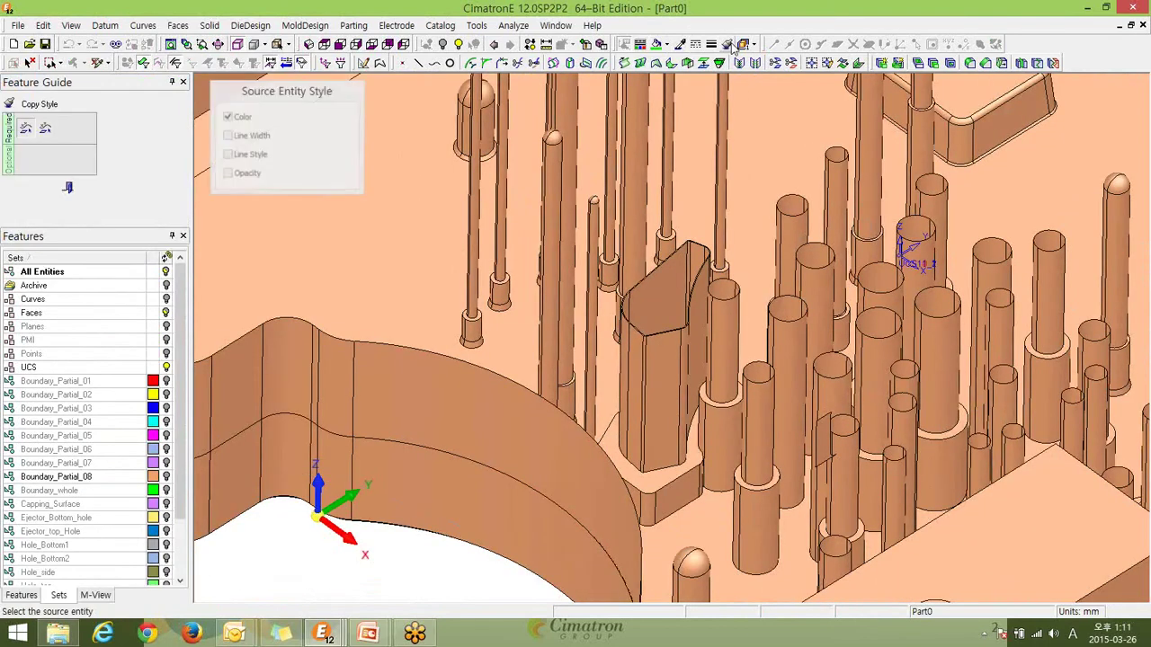
scroll(183, 540, "down", 1)
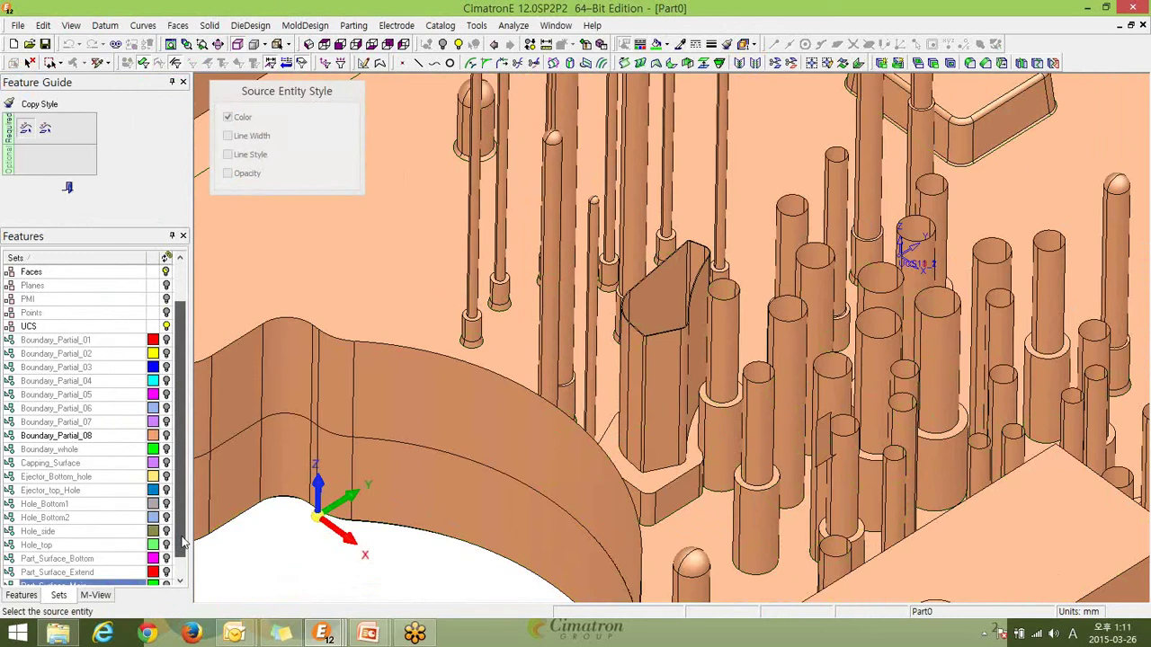
scroll(182, 539, "down", 1)
scroll(182, 545, "down", 1)
left_click(166, 559)
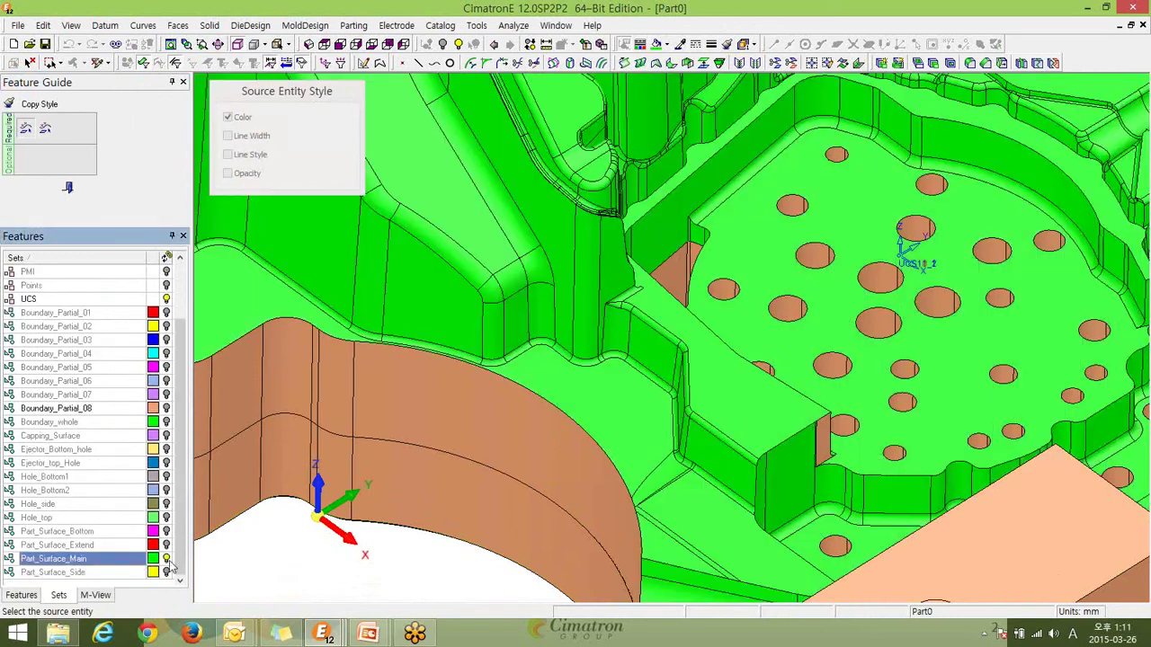
left_click(459, 206)
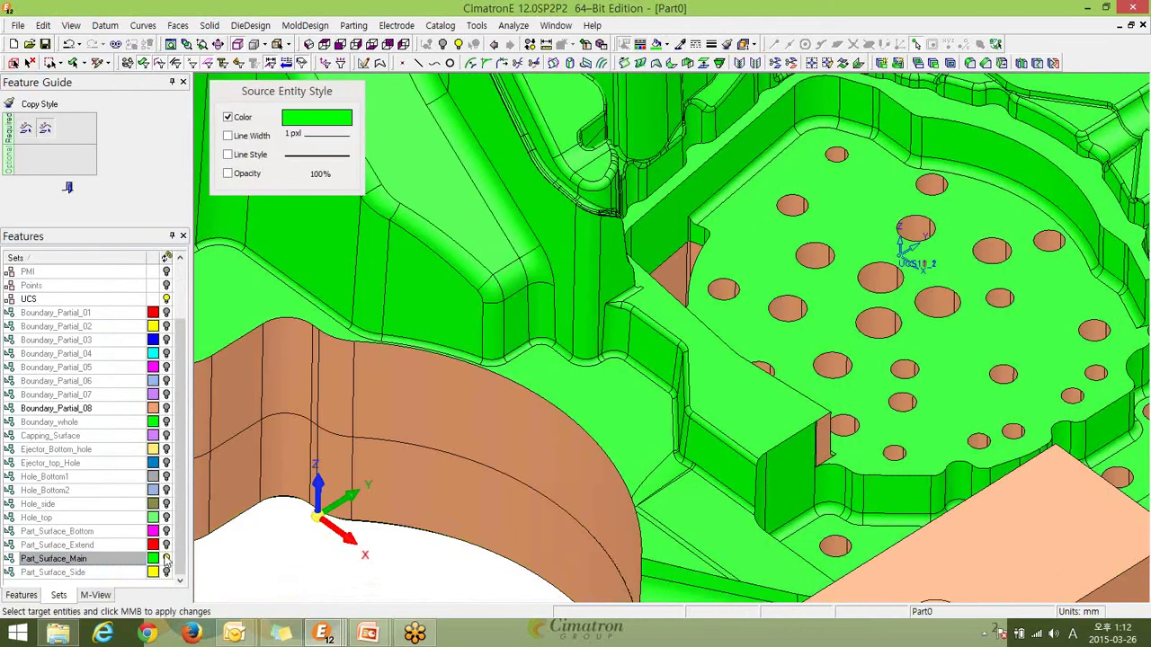
left_click(166, 558)
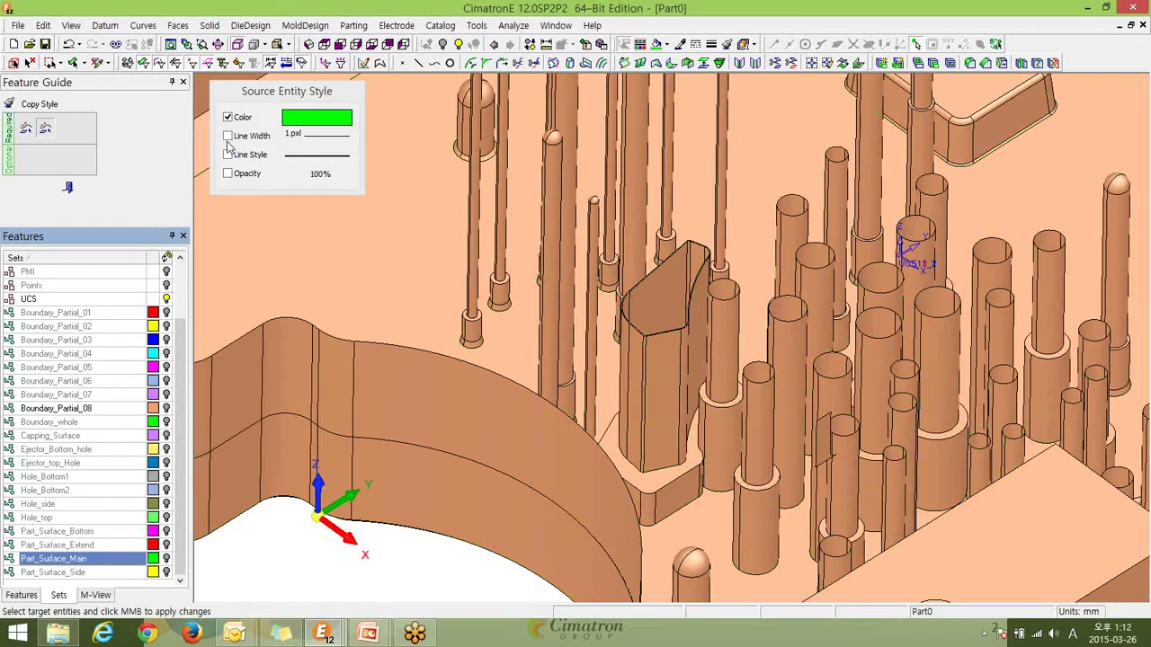
Change the face picking mode, select all walls of the irregular insert pocket as Copy Style targets, and leave the command without applying.
left_click(85, 65)
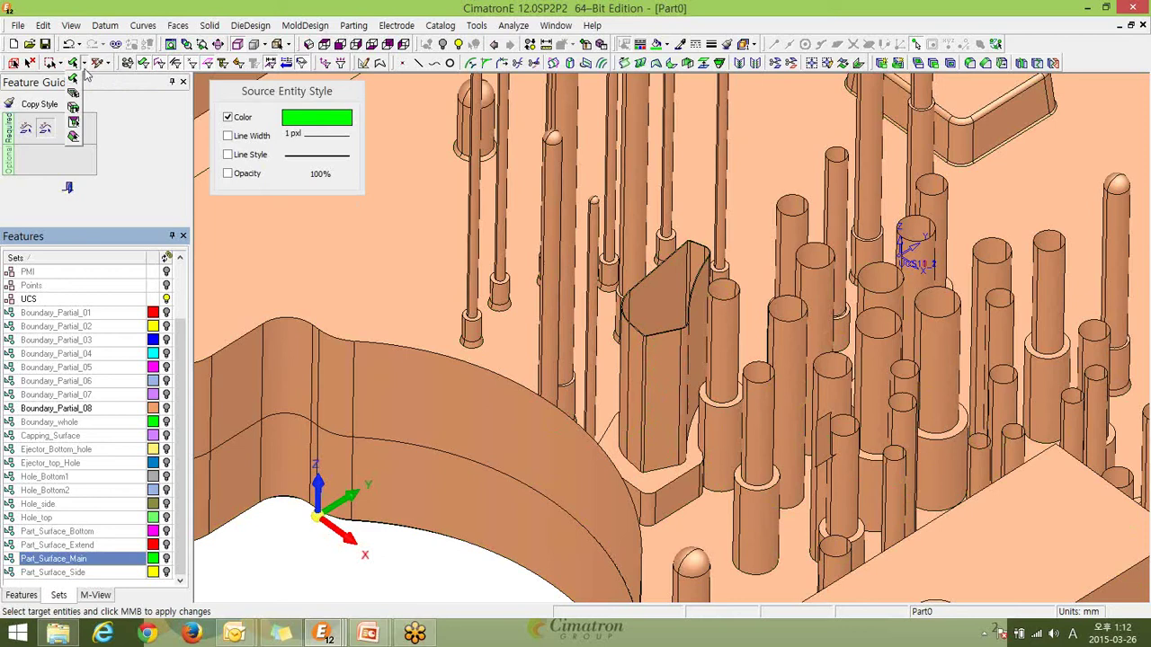
left_click(74, 133)
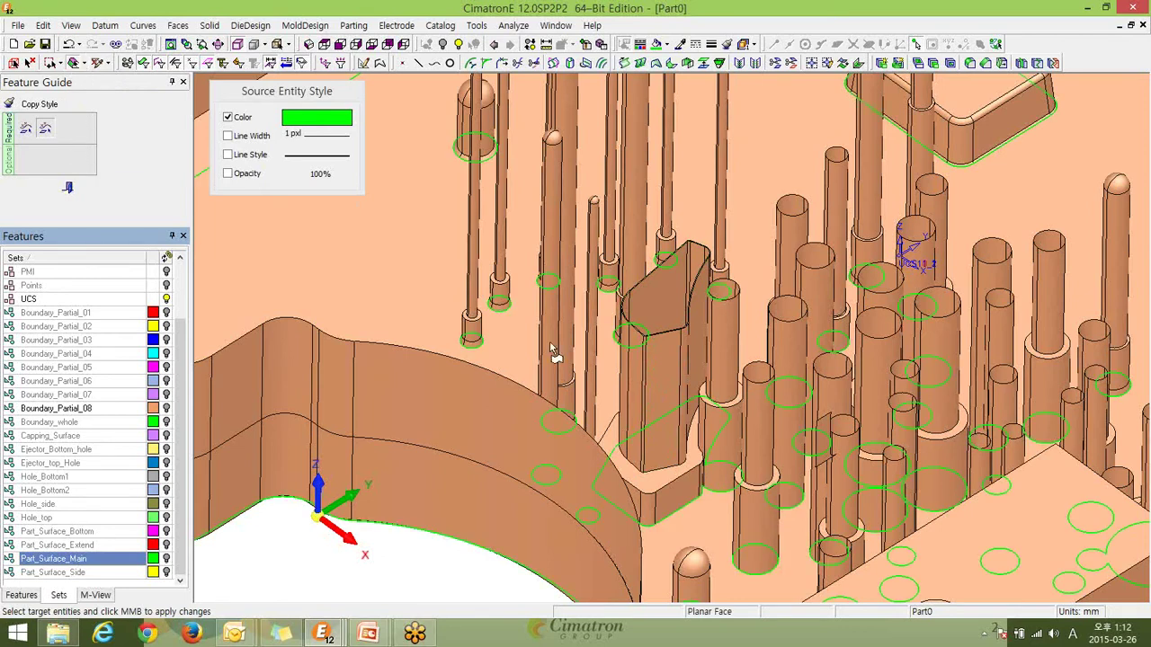
left_click(664, 373)
scroll(723, 253, "up", 2)
scroll(723, 253, "up", 3)
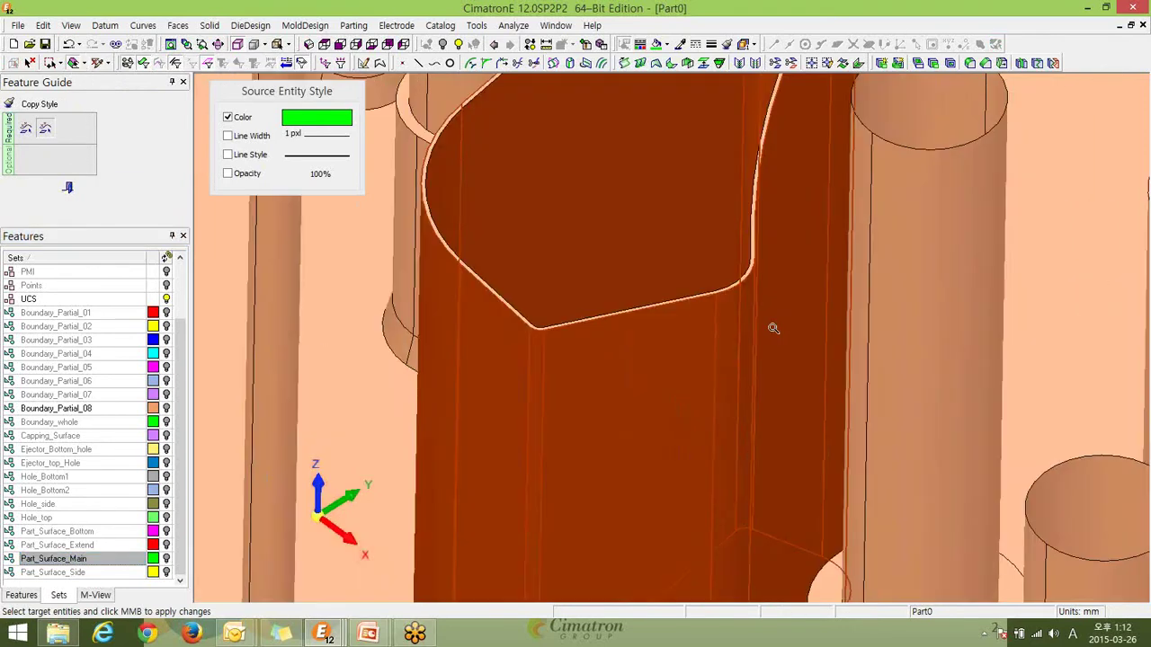
scroll(666, 382, "down", 2)
scroll(725, 439, "down", 2)
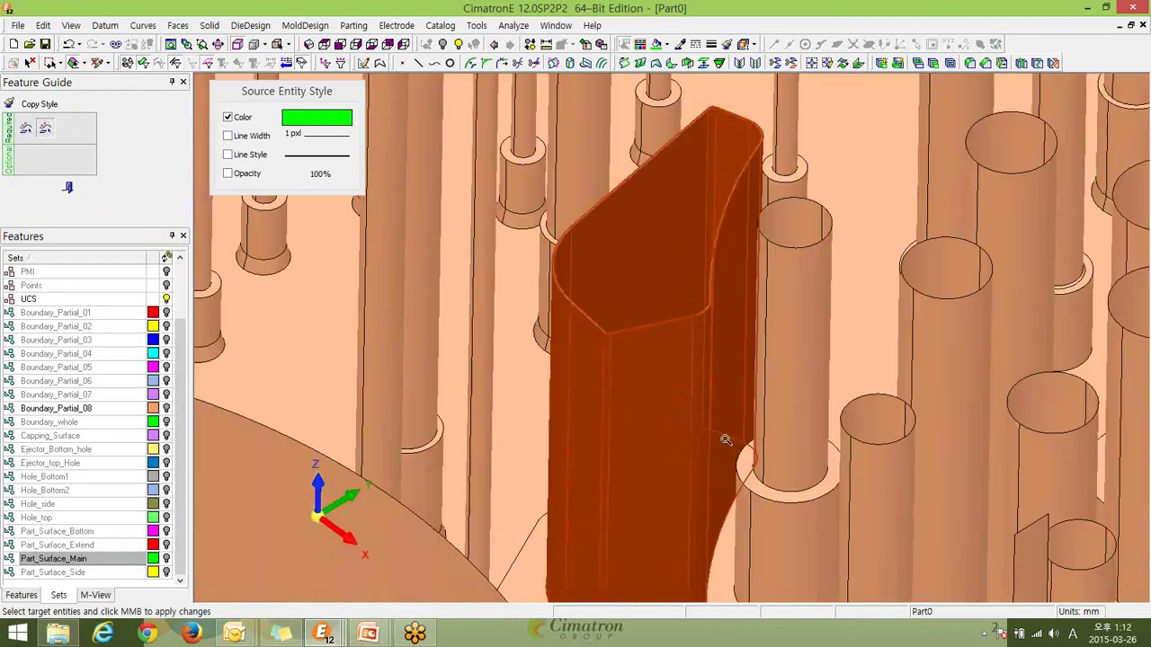
scroll(725, 440, "down", 2)
left_click(69, 186)
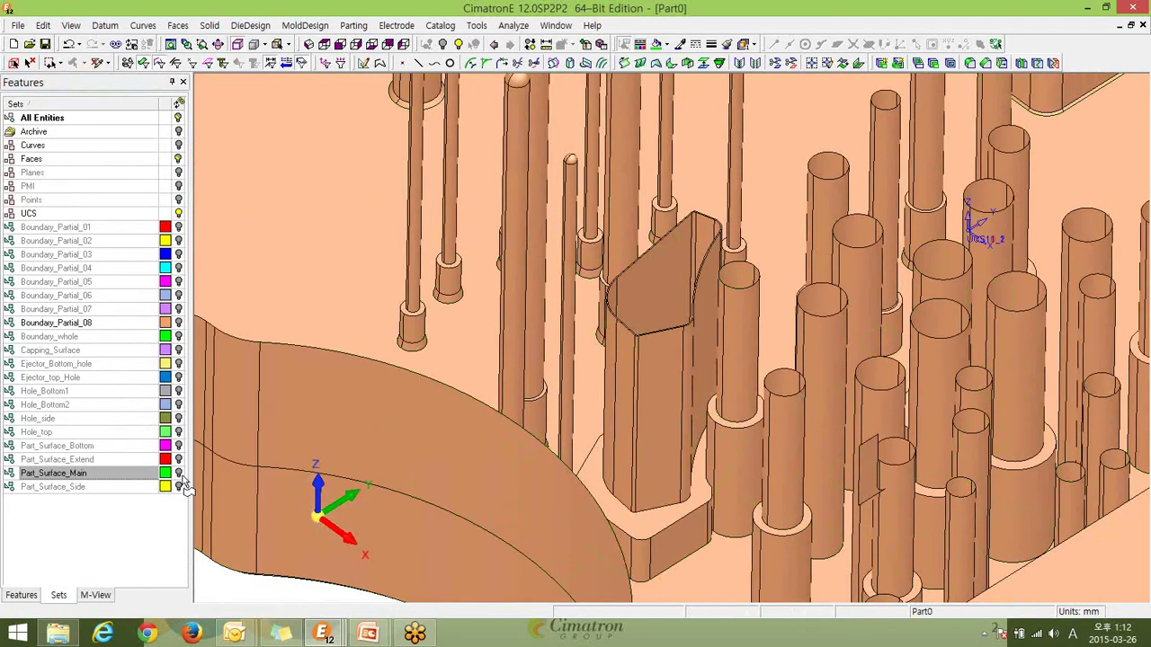
Examine the hole and pocket faces rising from the mold floor in isometric and top views.
scroll(710, 308, "down", 3)
scroll(780, 474, "down", 5)
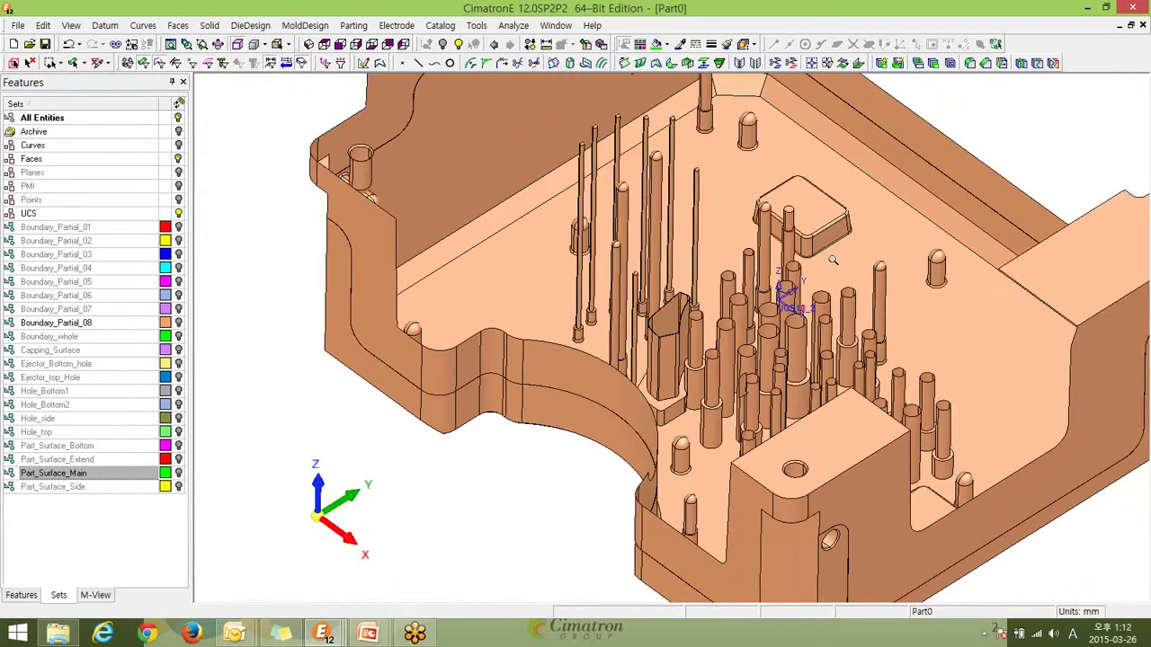
scroll(760, 377, "up", 5)
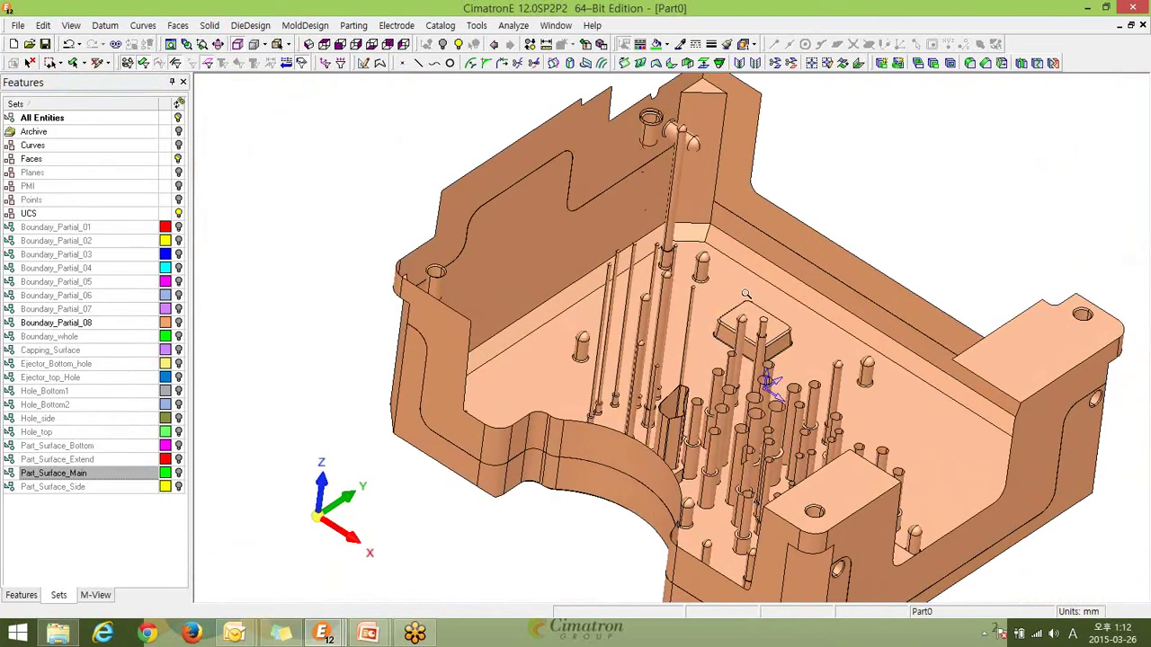
middle_click_drag(790, 372, 804, 398)
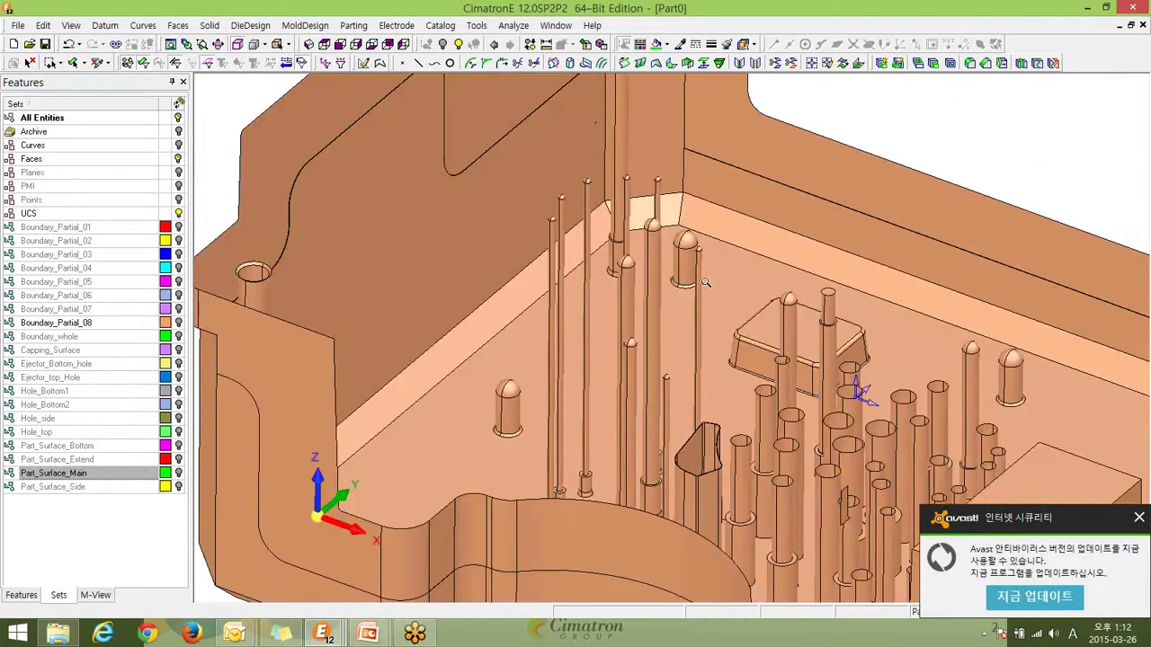
scroll(804, 397, "up", 2)
scroll(738, 293, "up", 2)
middle_click_drag(739, 293, 802, 349)
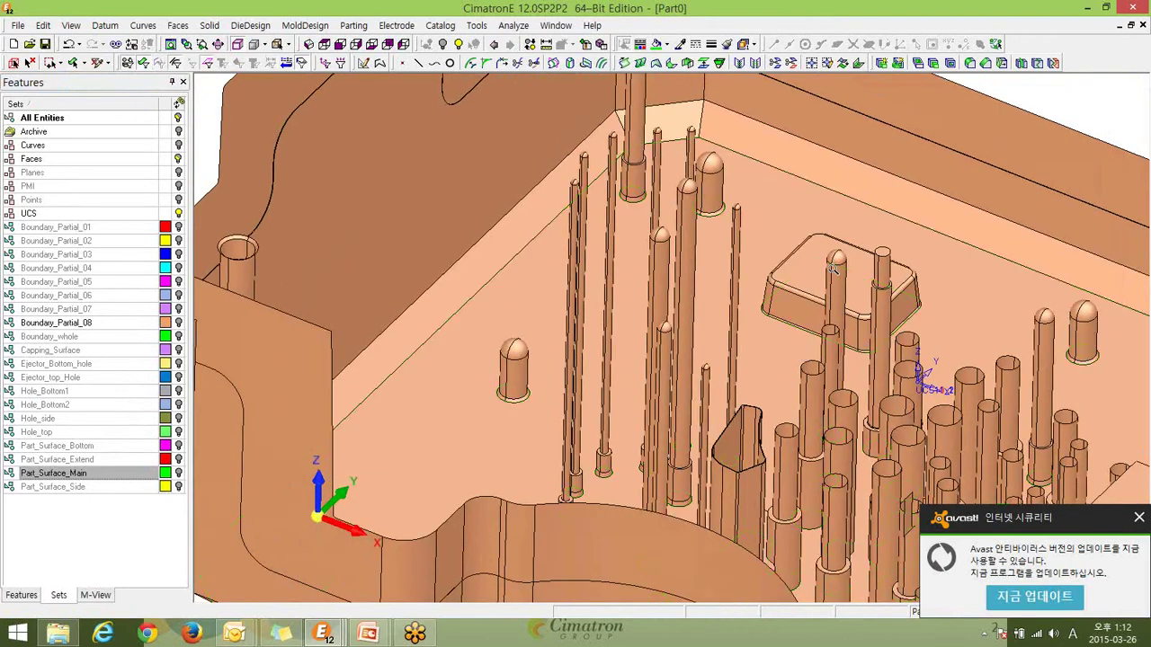
scroll(833, 268, "down", 3)
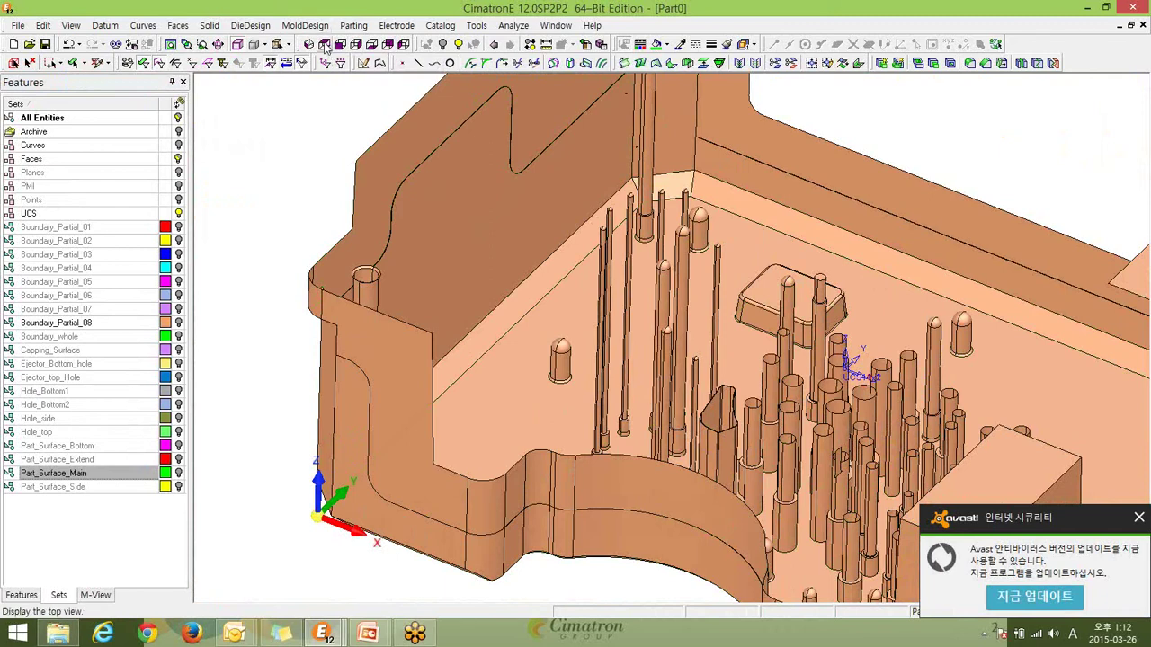
left_click(324, 45)
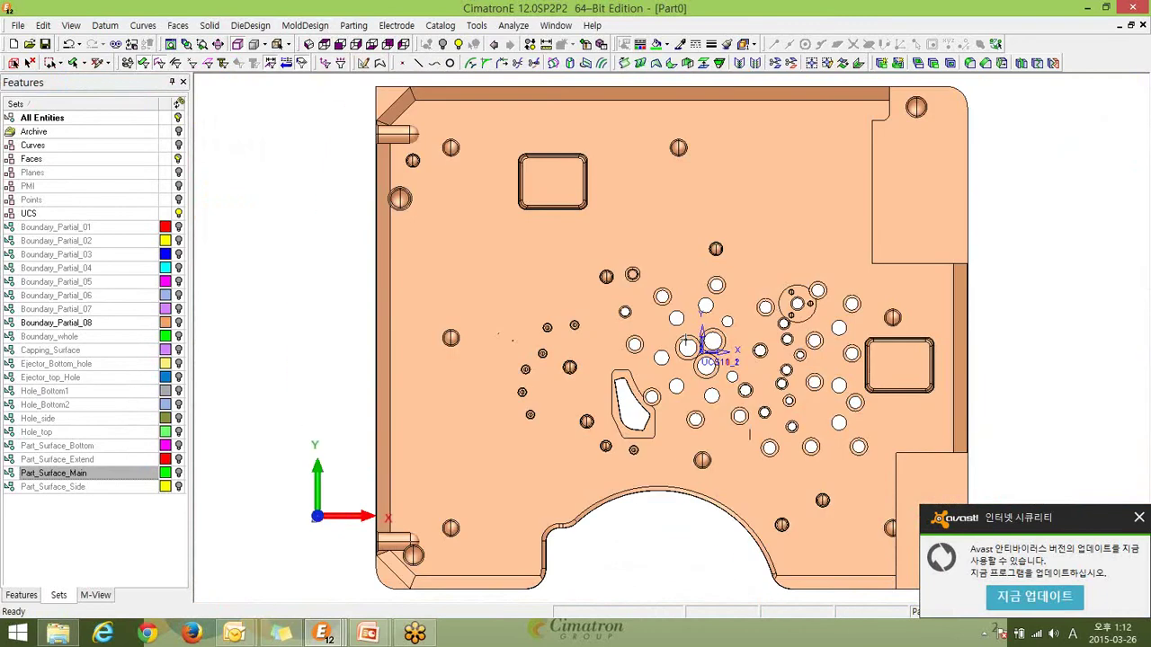
middle_click_drag(634, 460, 670, 378)
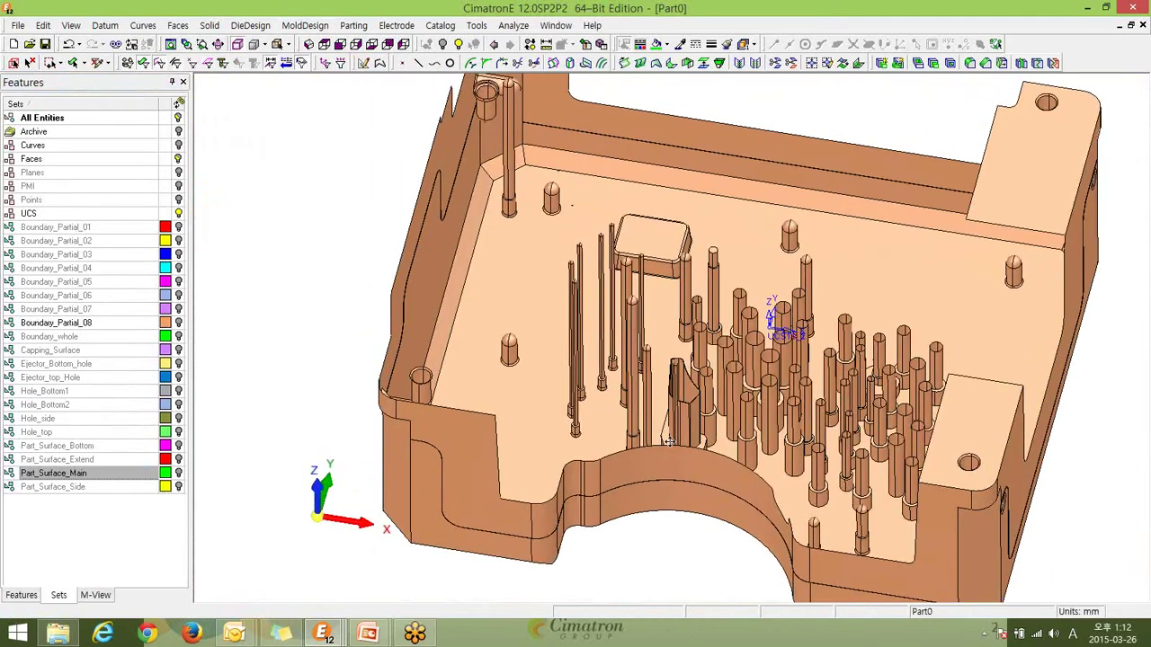
scroll(700, 359, "up", 2)
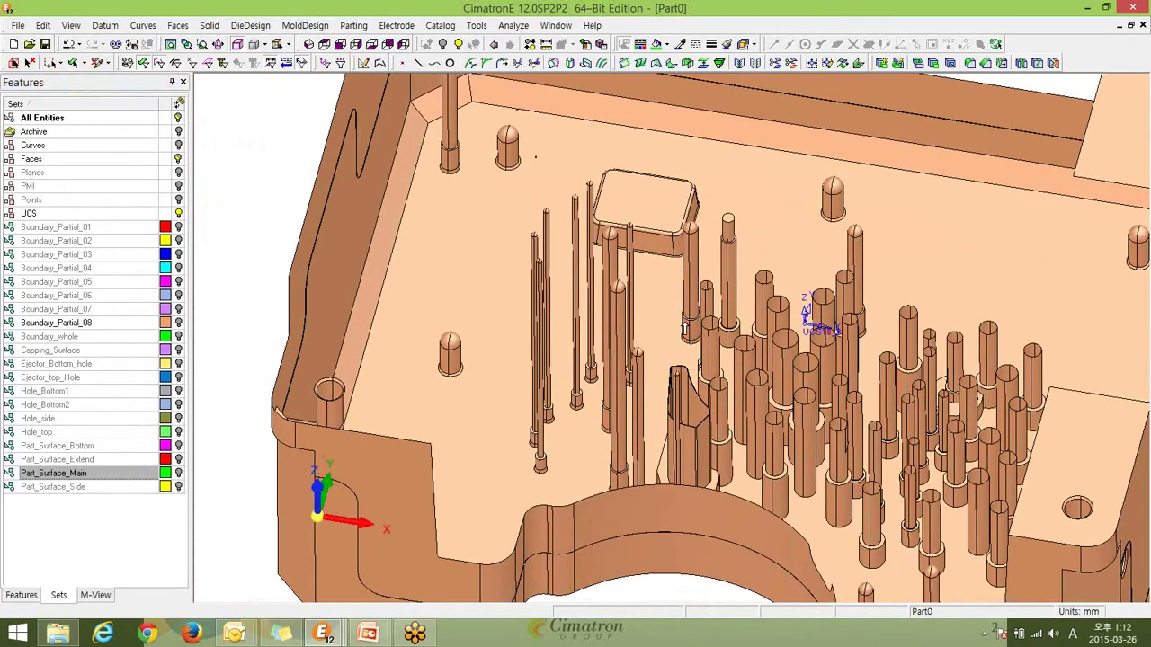
Clear the floor face selection, switch to picking whole hole features, and select the two long domed holes beside the irregular pocket.
left_click(661, 342)
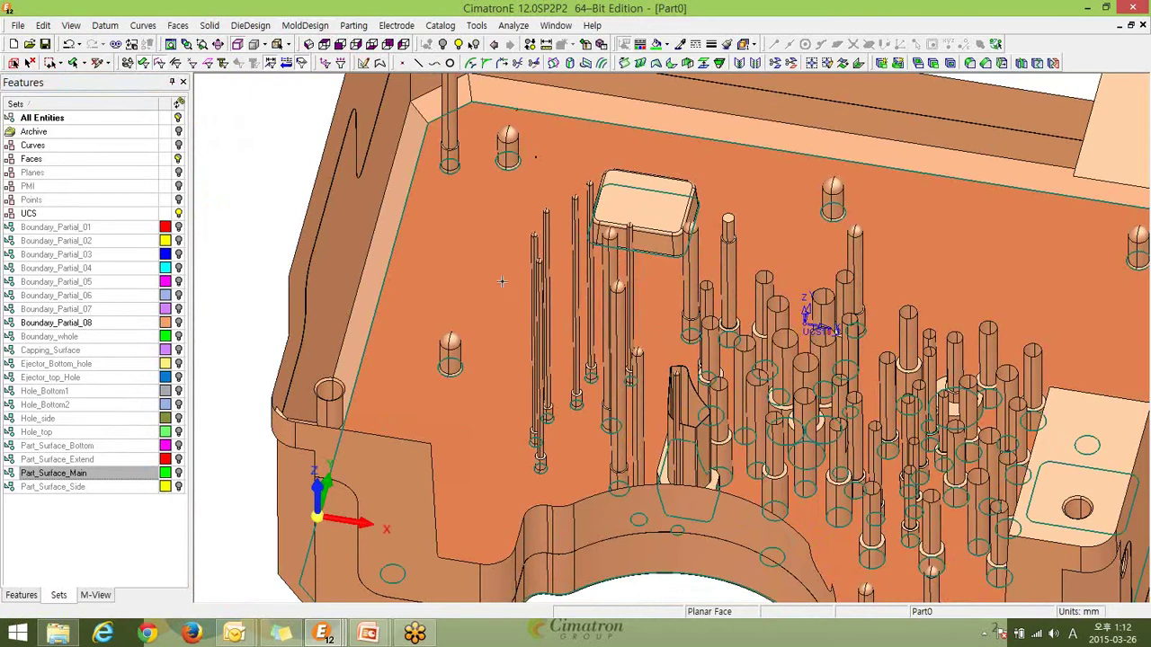
key("Escape")
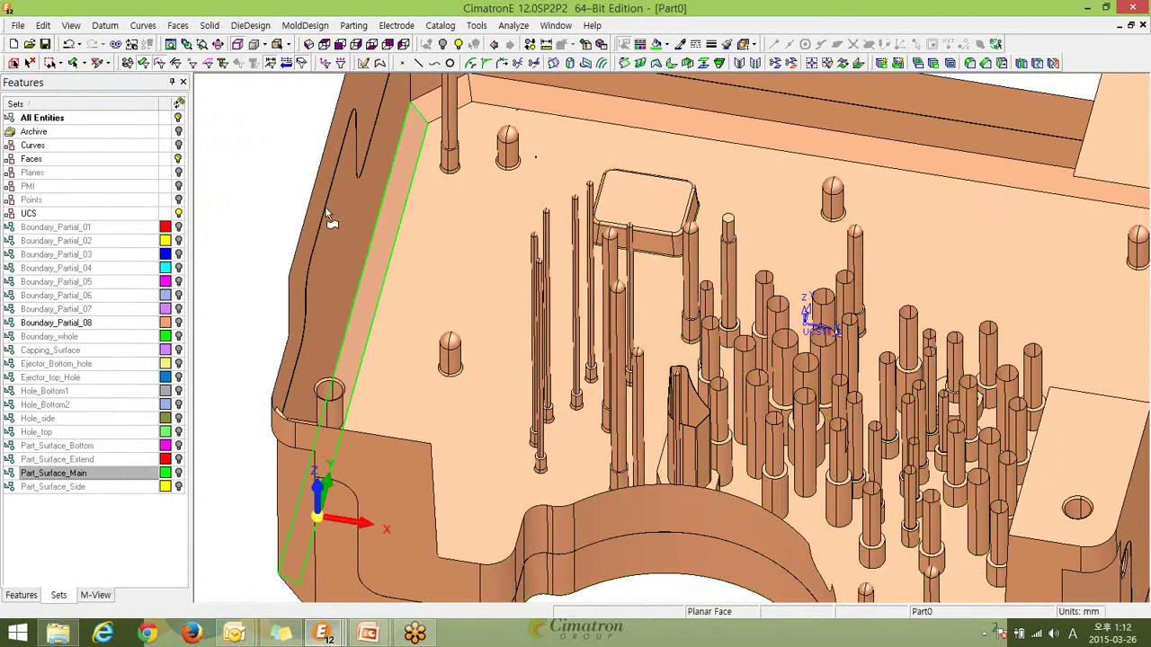
left_click(82, 63)
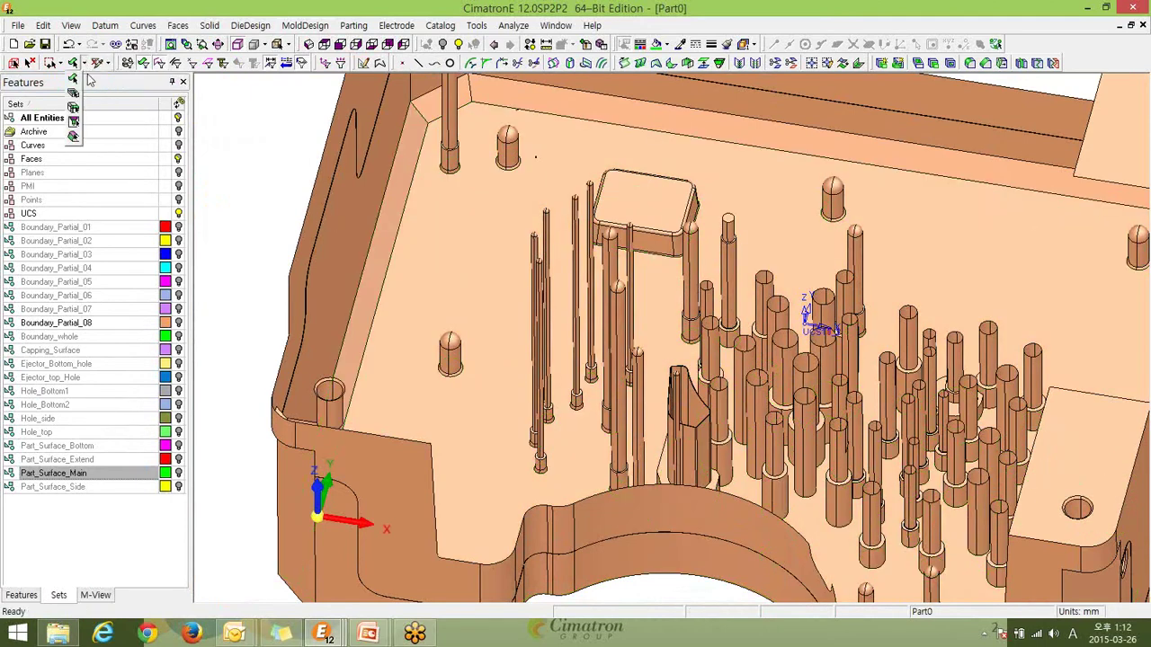
left_click(73, 122)
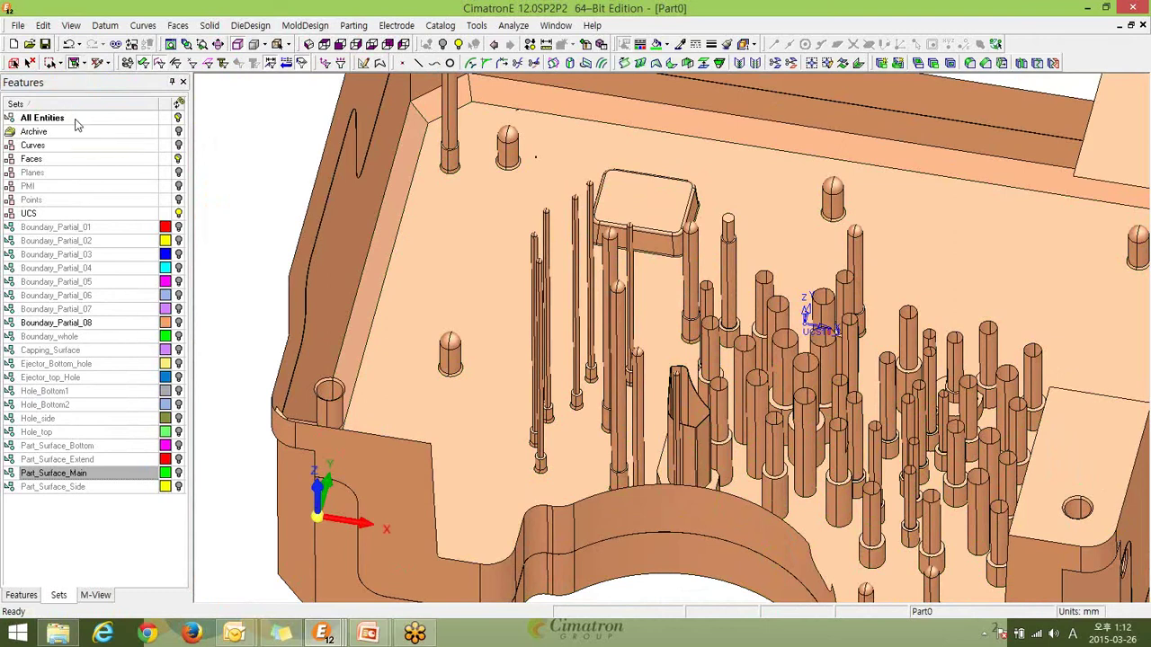
left_click(615, 257)
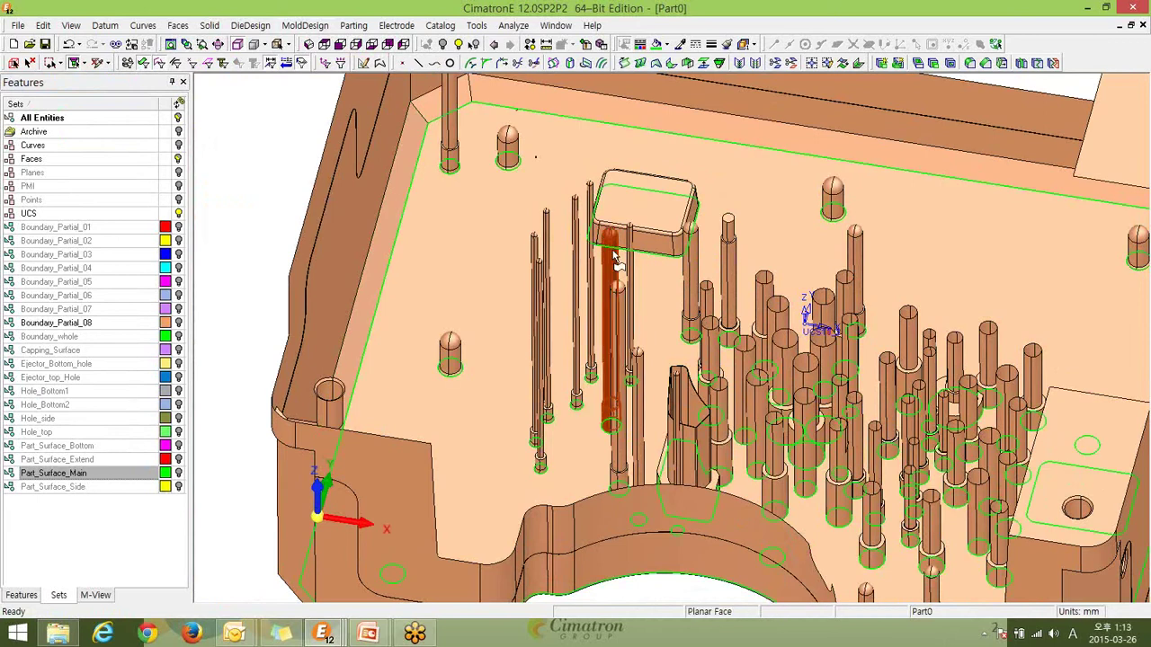
scroll(656, 350, "up", 1)
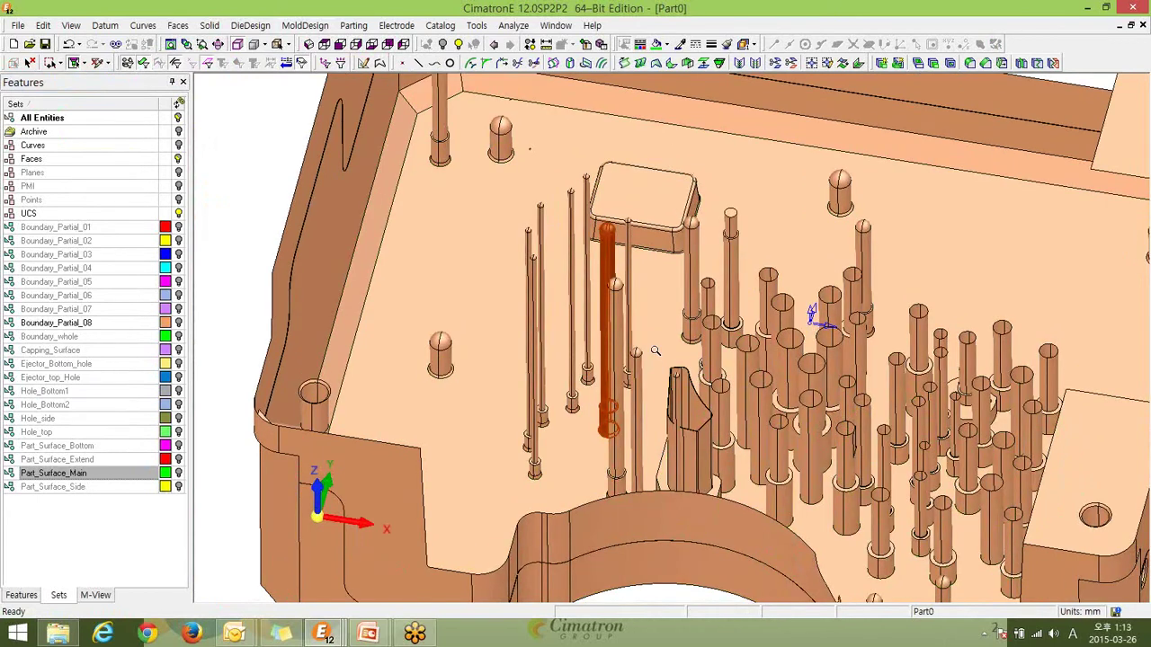
scroll(656, 350, "up", 1)
middle_click_drag(656, 258, 677, 260)
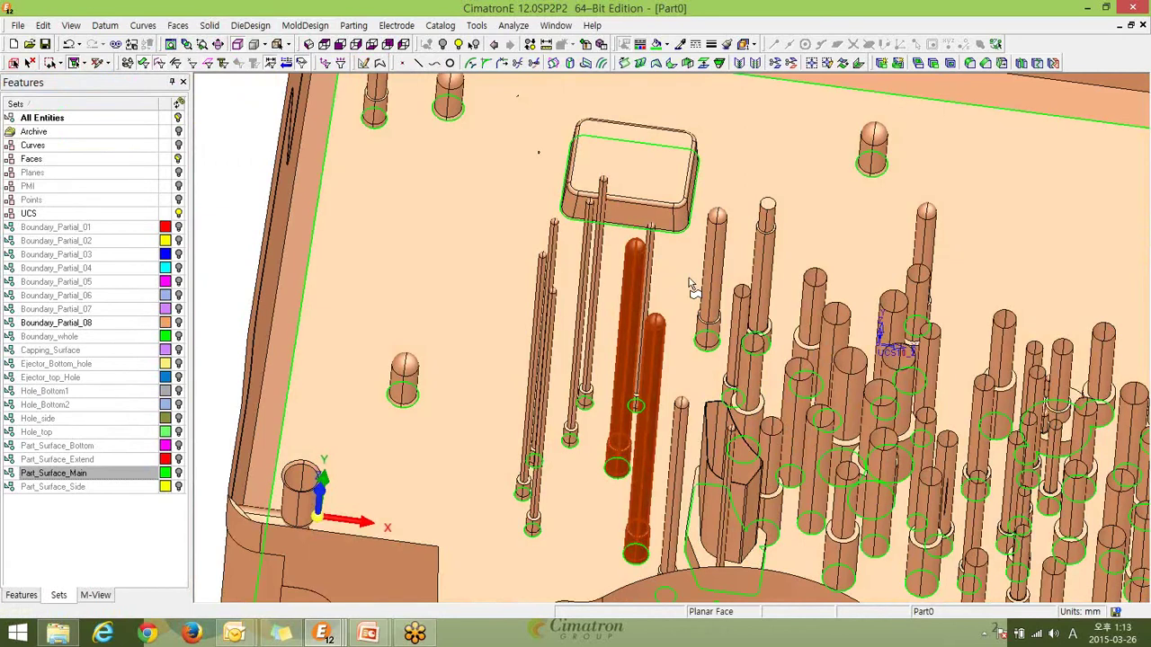
Add the third domed hole and the slender holes around the first two to the selection.
left_click(692, 280)
left_click(689, 266)
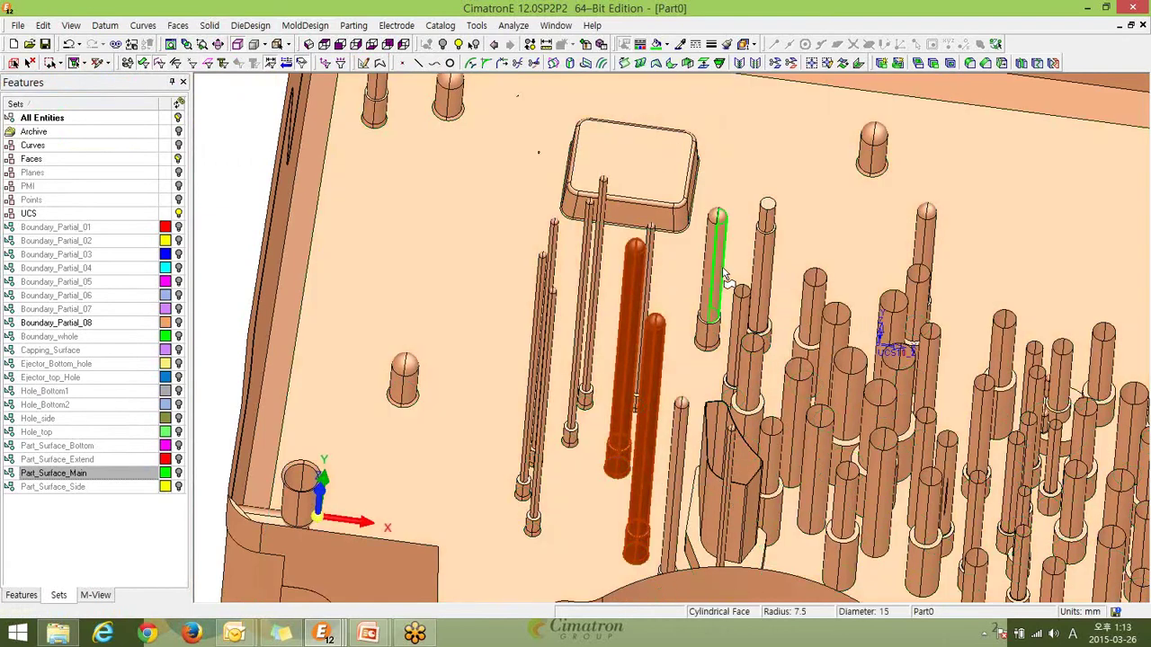
left_click(718, 269)
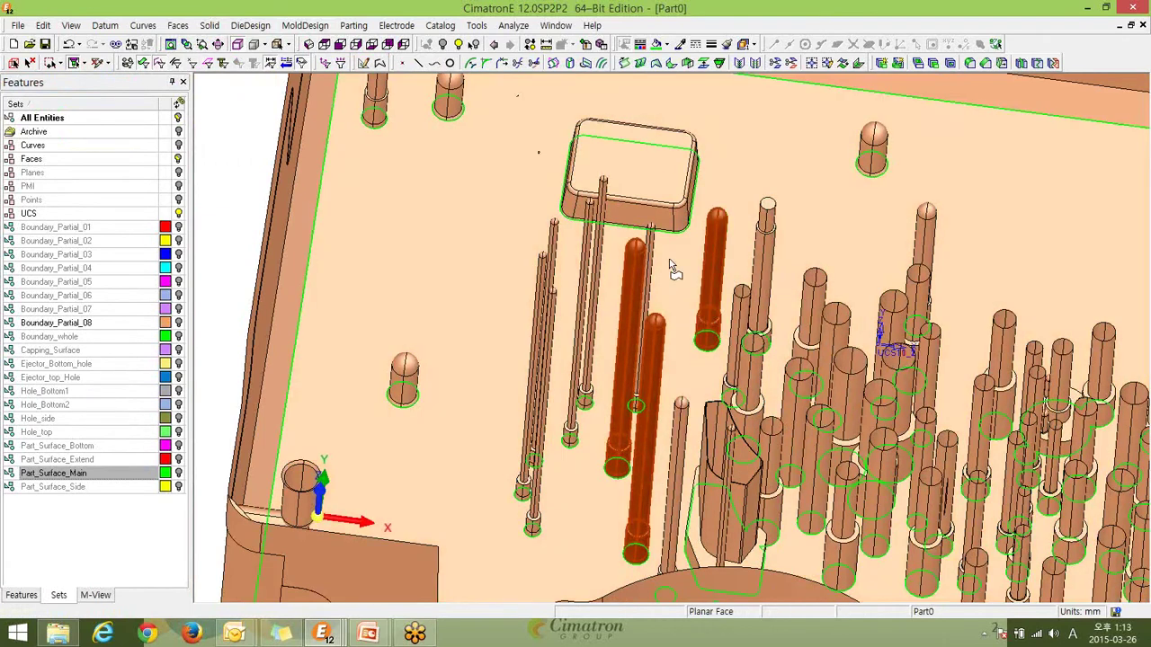
left_click(543, 281)
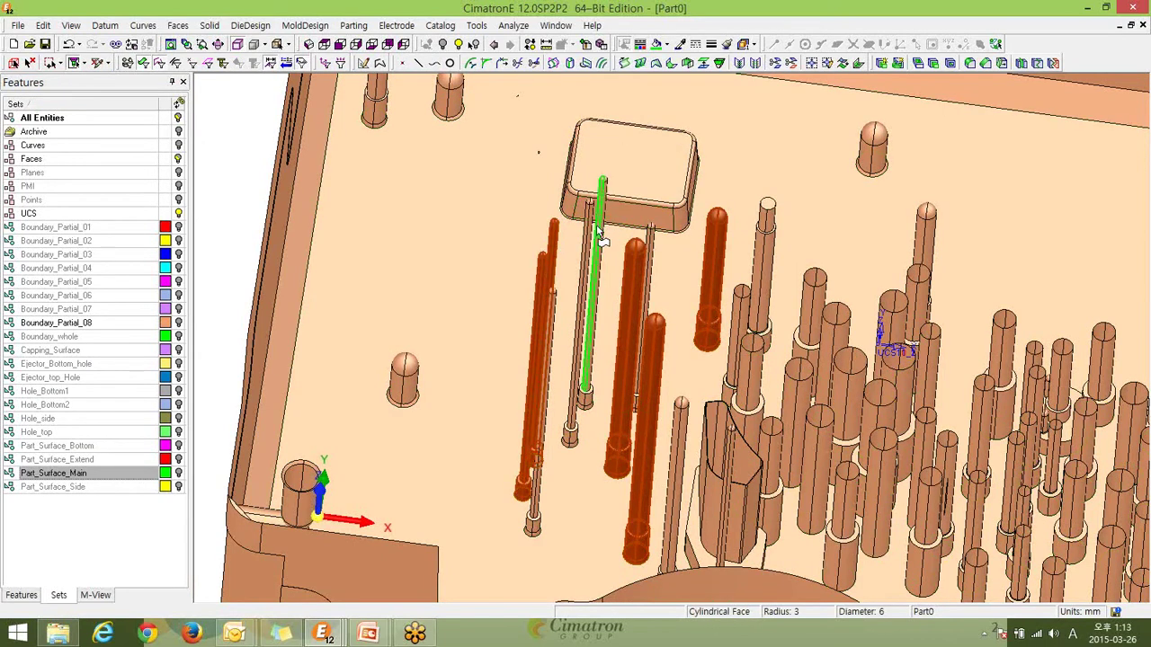
left_click(594, 242)
left_click(594, 241)
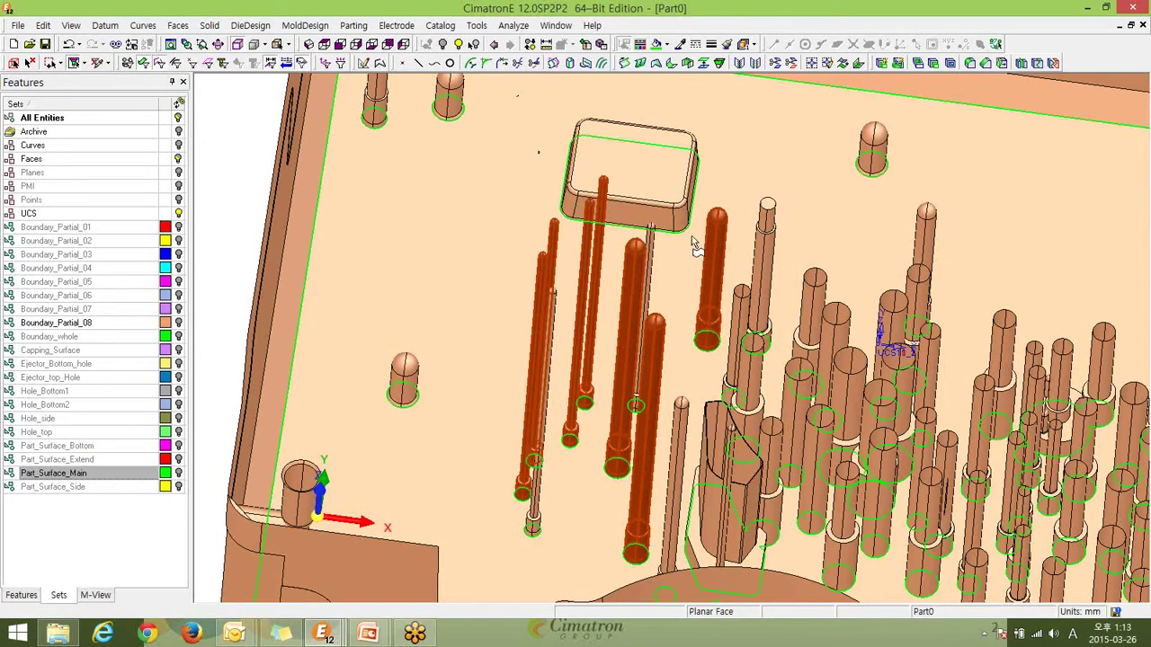
left_click(645, 236)
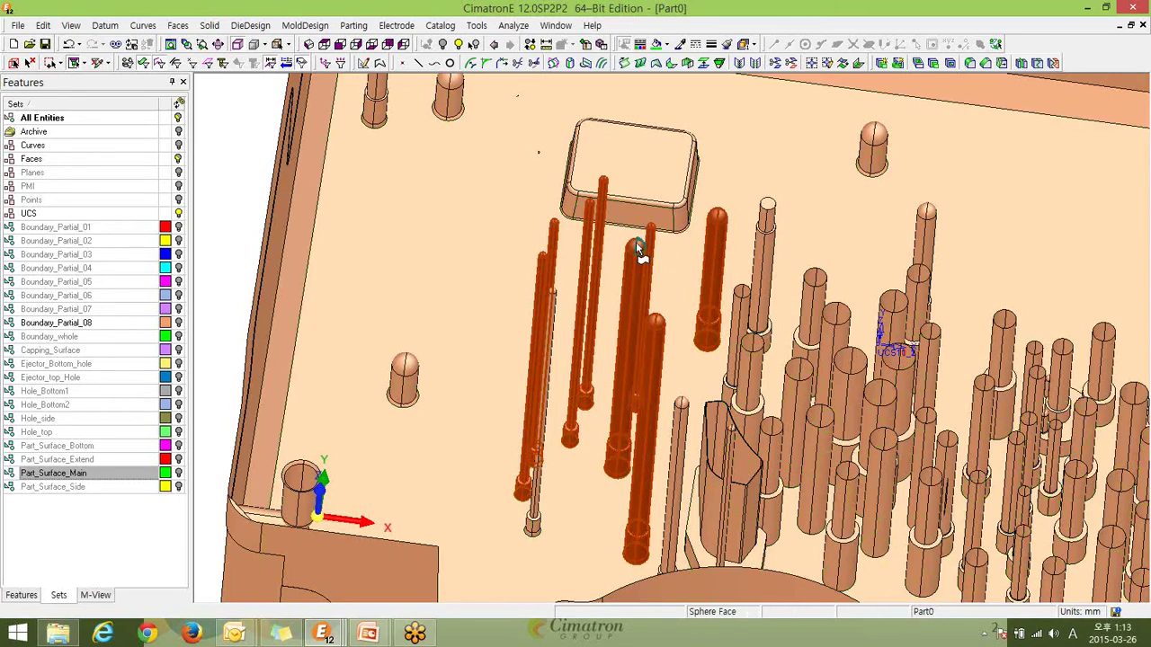
Apply the gray color of the Hole_Bottom1 set to the selected hole faces and check the set on the model.
left_click_drag(293, 507, 310, 517)
middle_click_drag(706, 393, 633, 472)
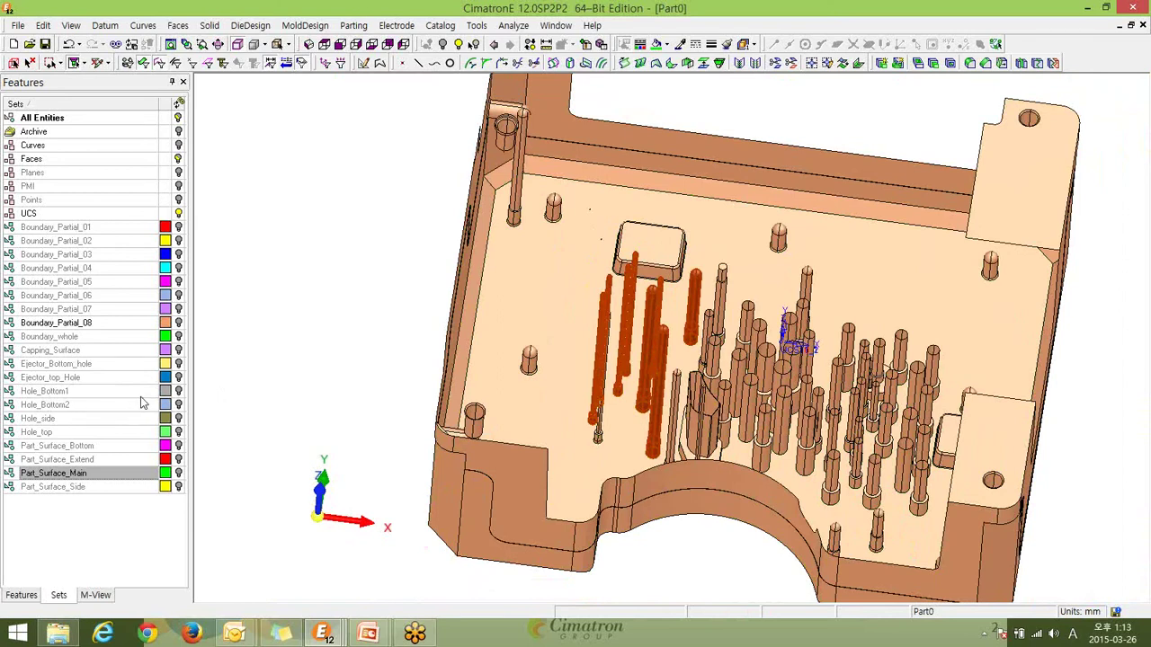
left_click(665, 44)
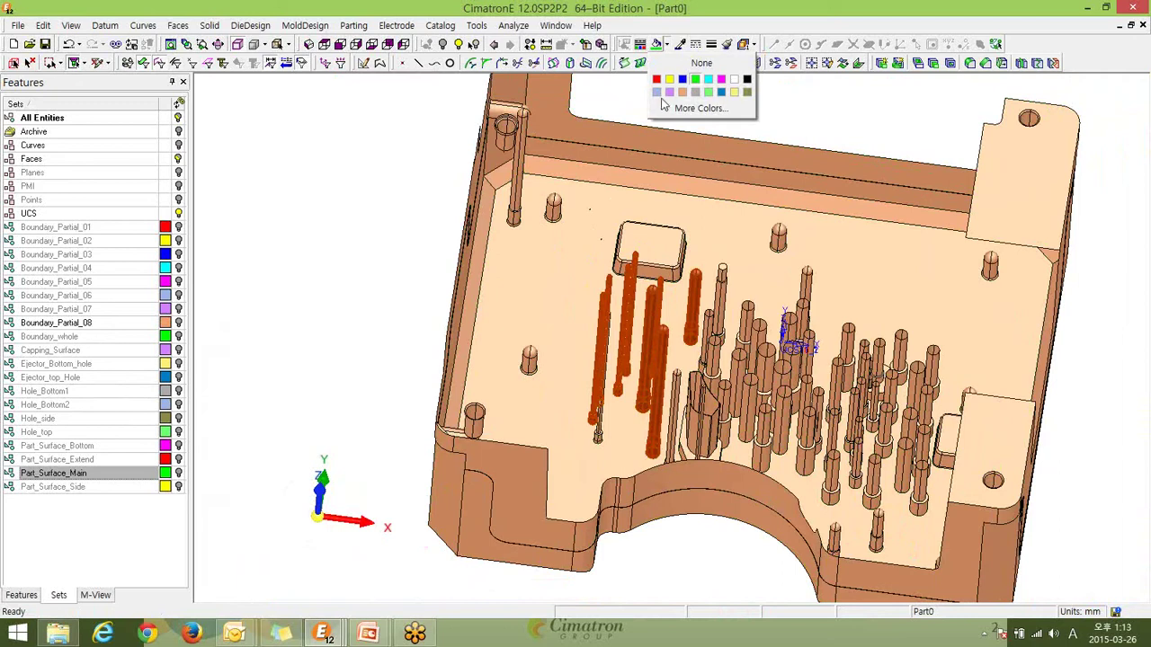
left_click(696, 93)
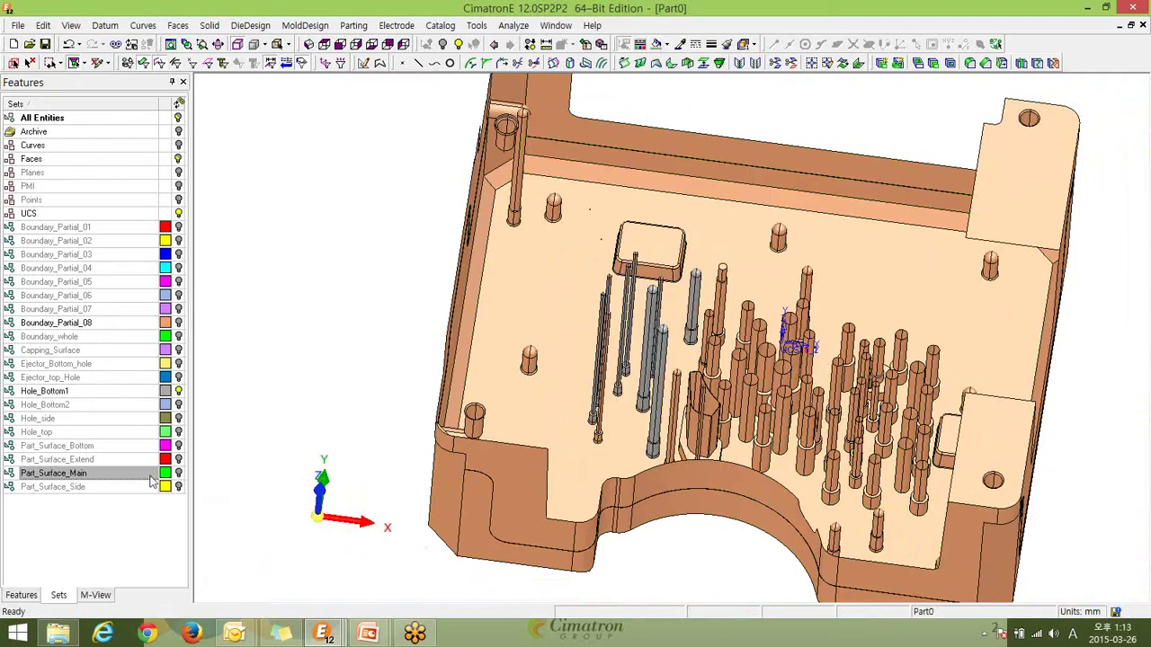
left_click(179, 393)
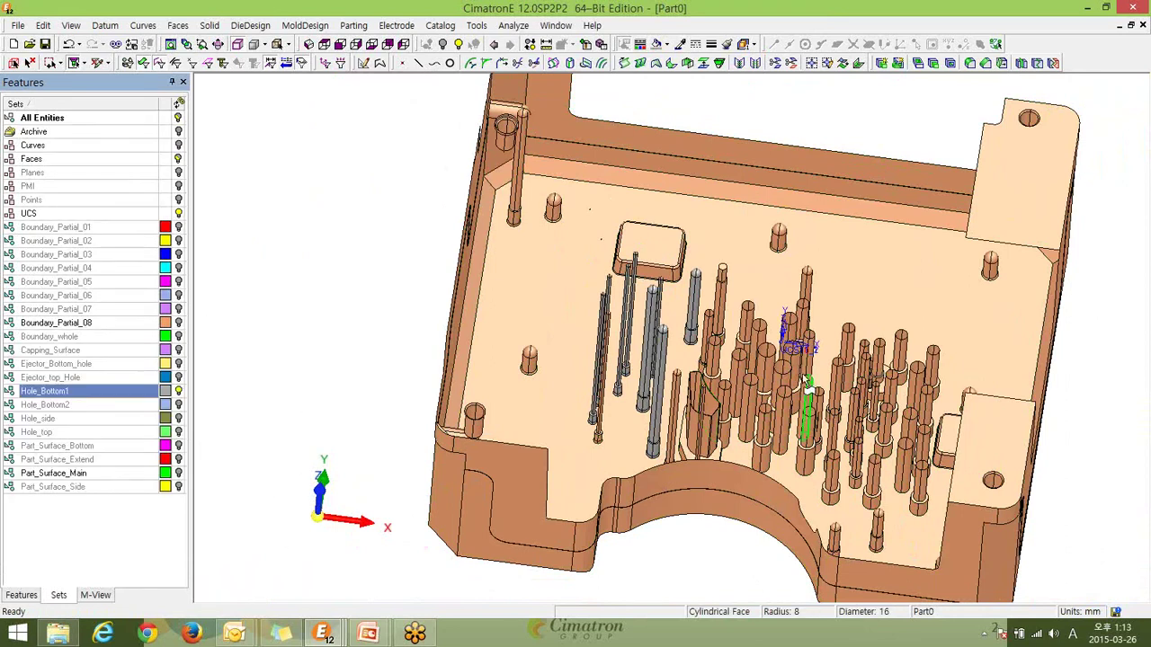
middle_click_drag(804, 387, 796, 308)
scroll(796, 308, "down", 3)
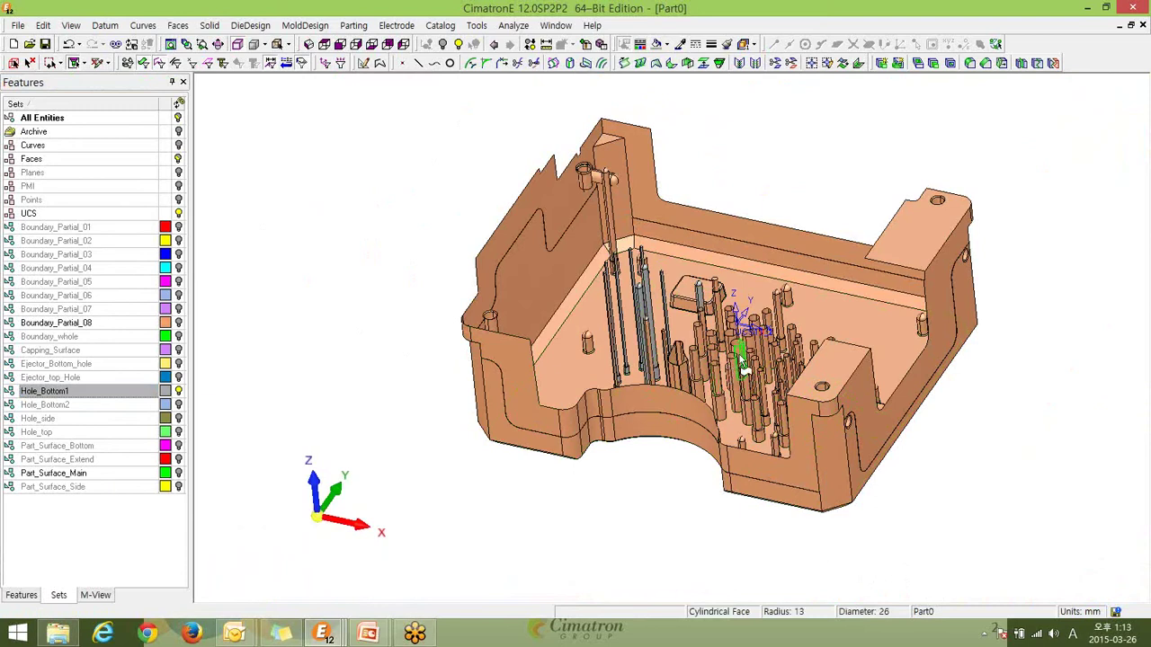
Inspect the gray bottom holes and show the Part_Surface_Main set on the model again.
scroll(743, 353, "up", 1)
right_click_drag(807, 403, 765, 226, "ctrl")
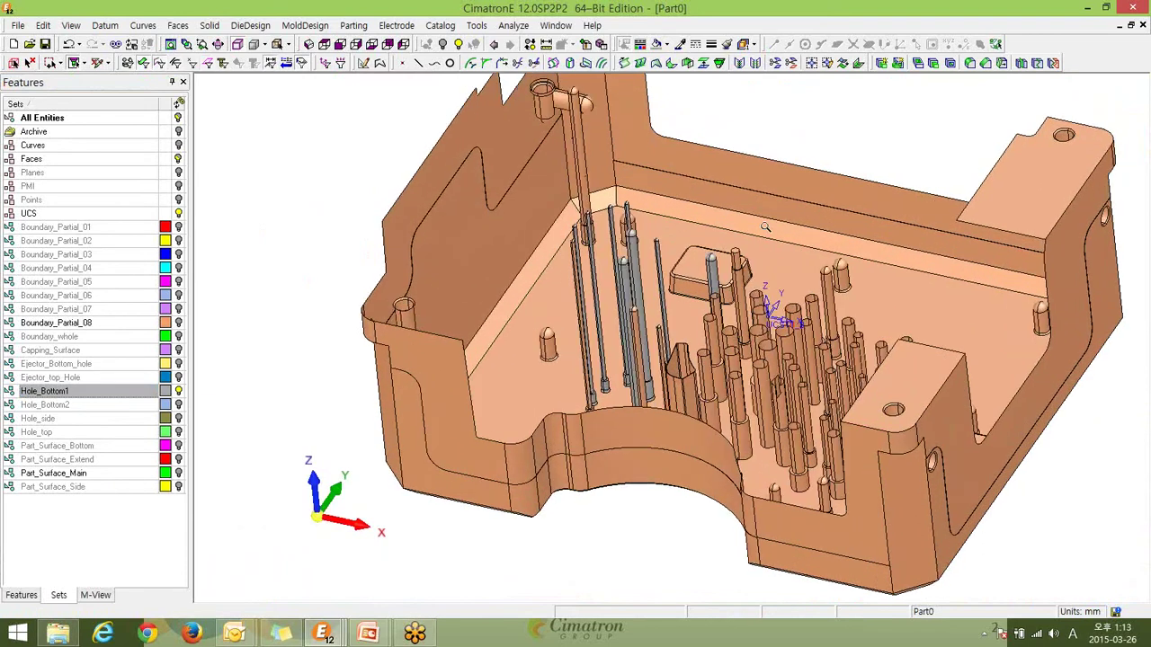
middle_click_drag(793, 81, 736, 173, "ctrl")
right_click_drag(737, 172, 727, 209, "ctrl")
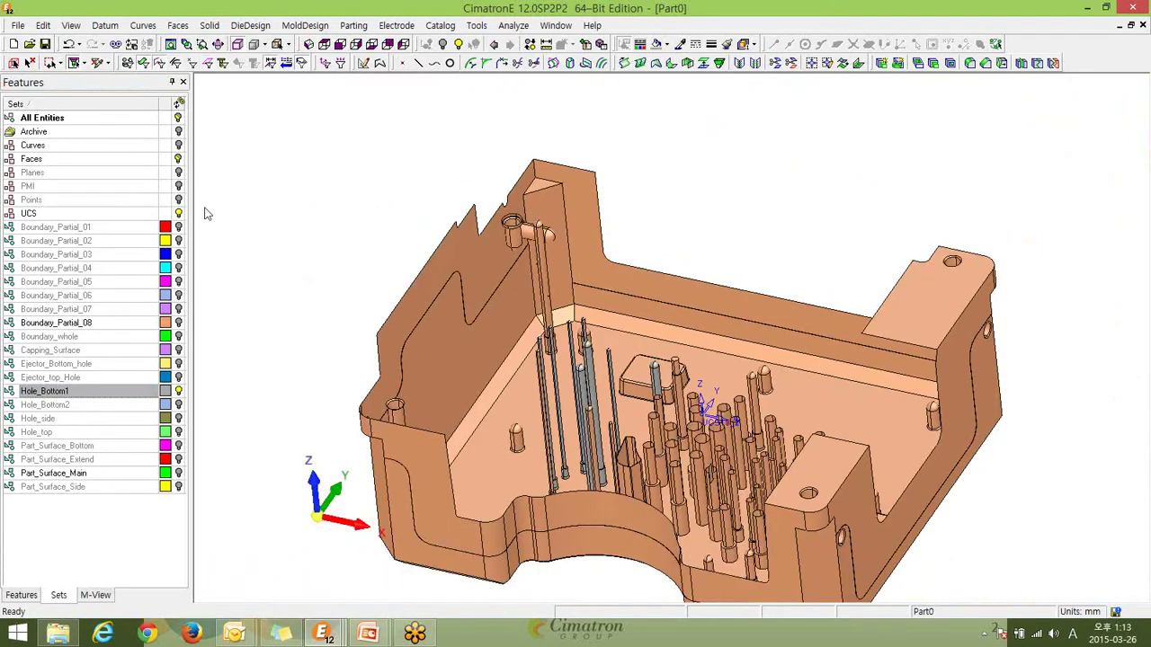
left_click(178, 473)
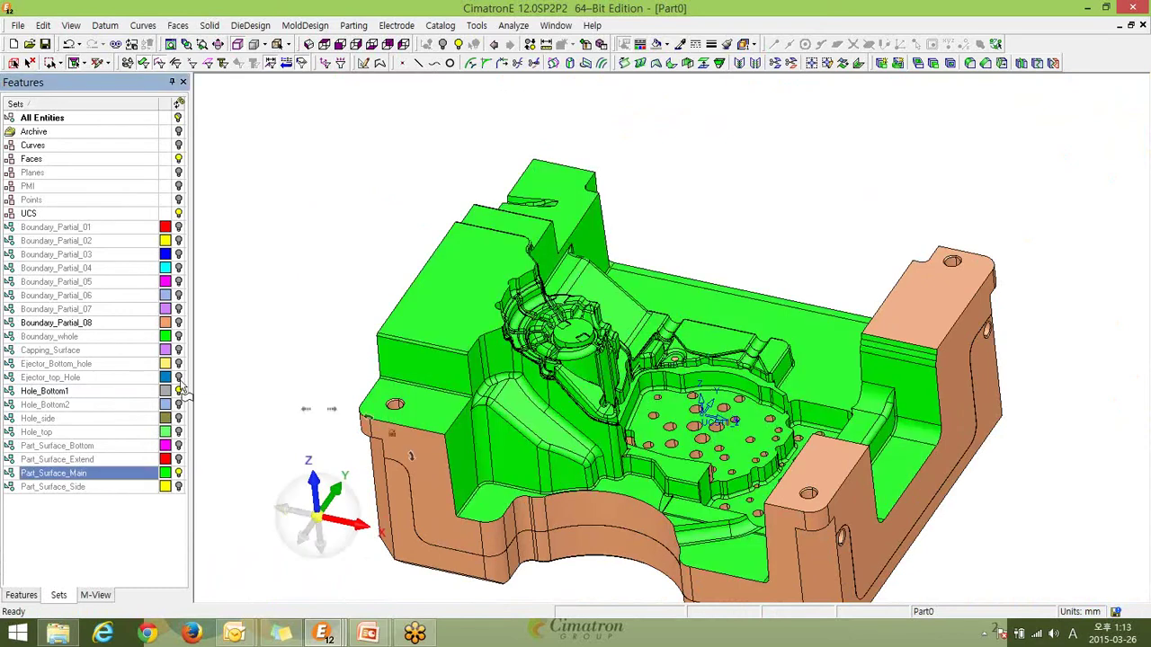
left_click_drag(790, 401, 699, 338, "ctrl")
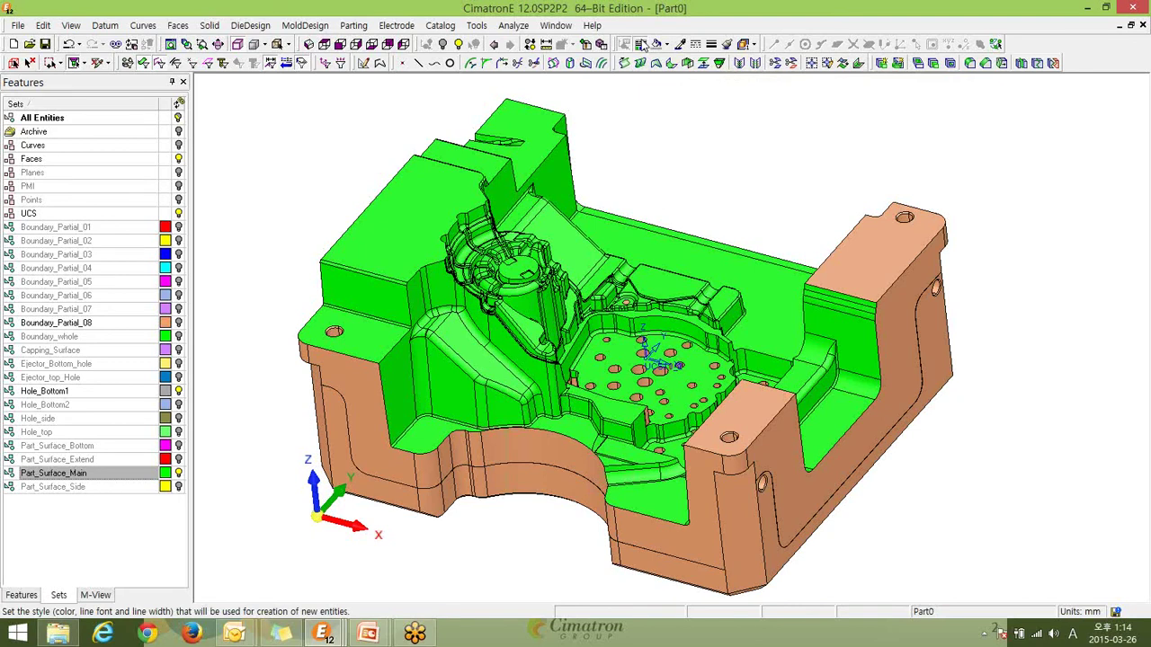
Set the active style color for new objects to red.
left_click(642, 45)
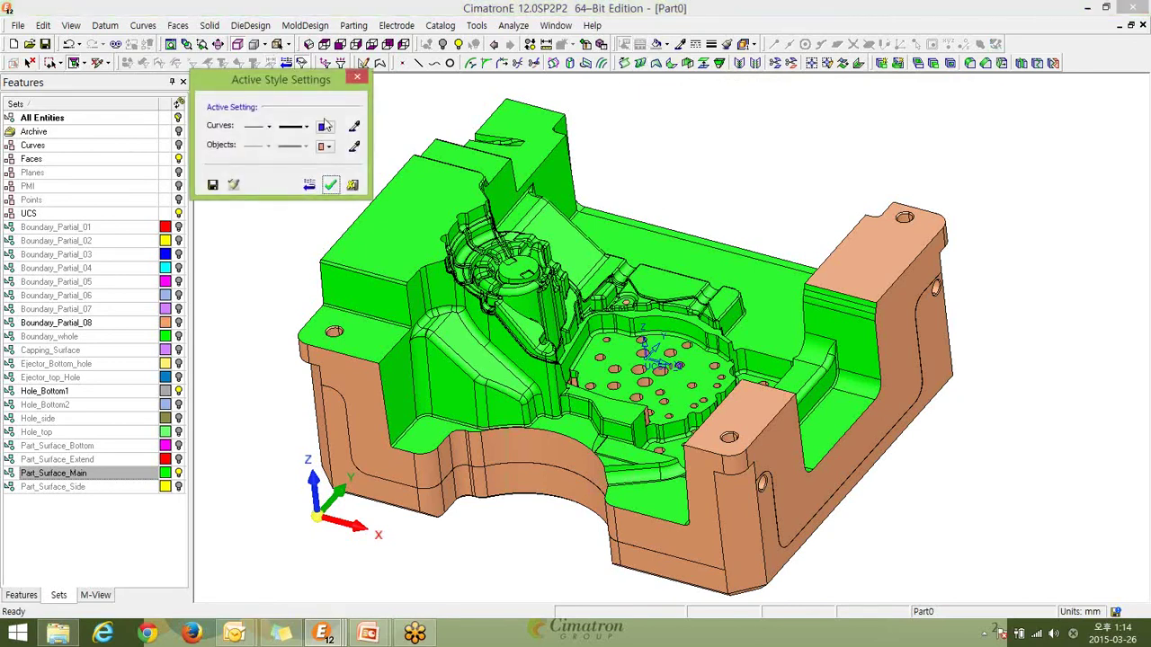
left_click(327, 149)
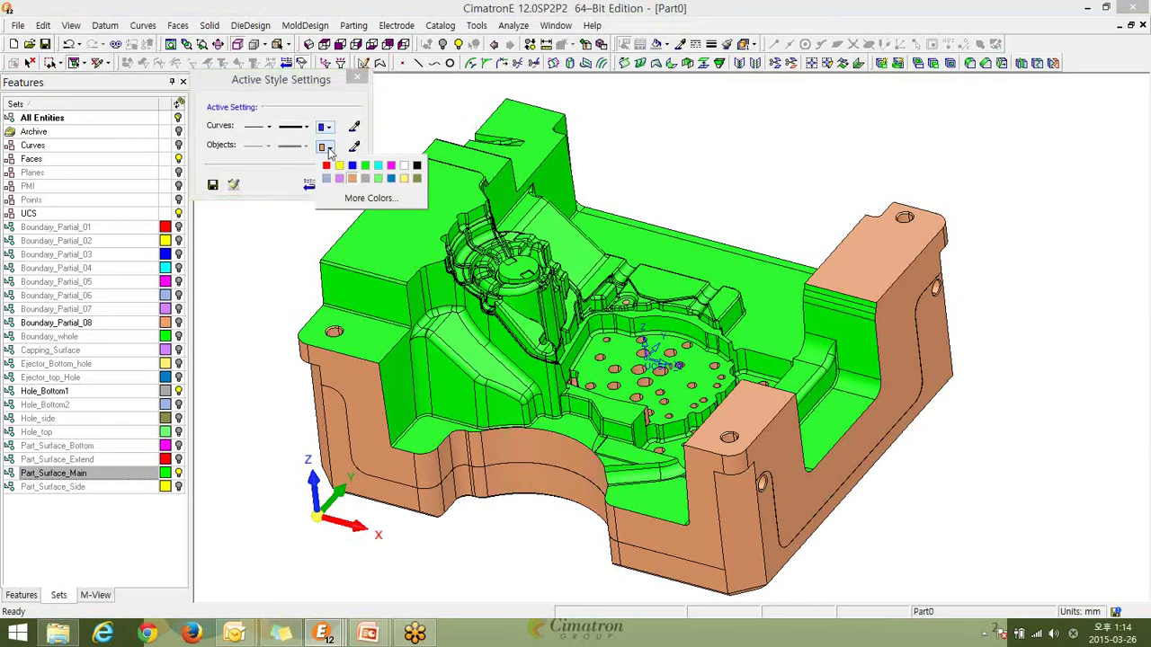
left_click(326, 167)
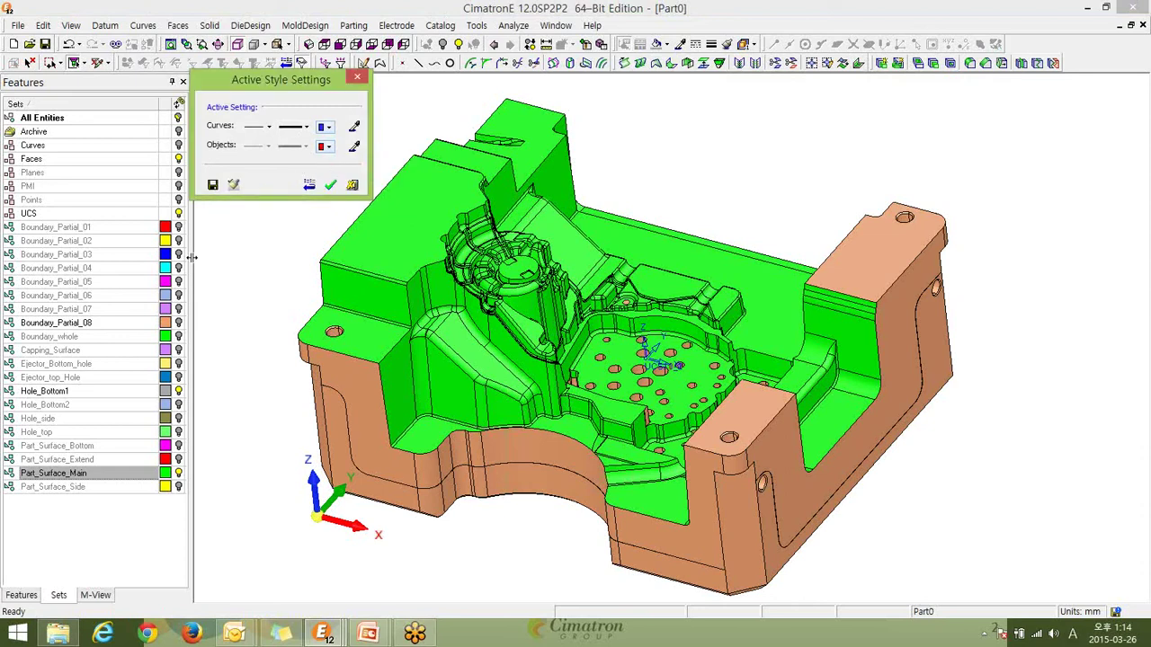
left_click(331, 185)
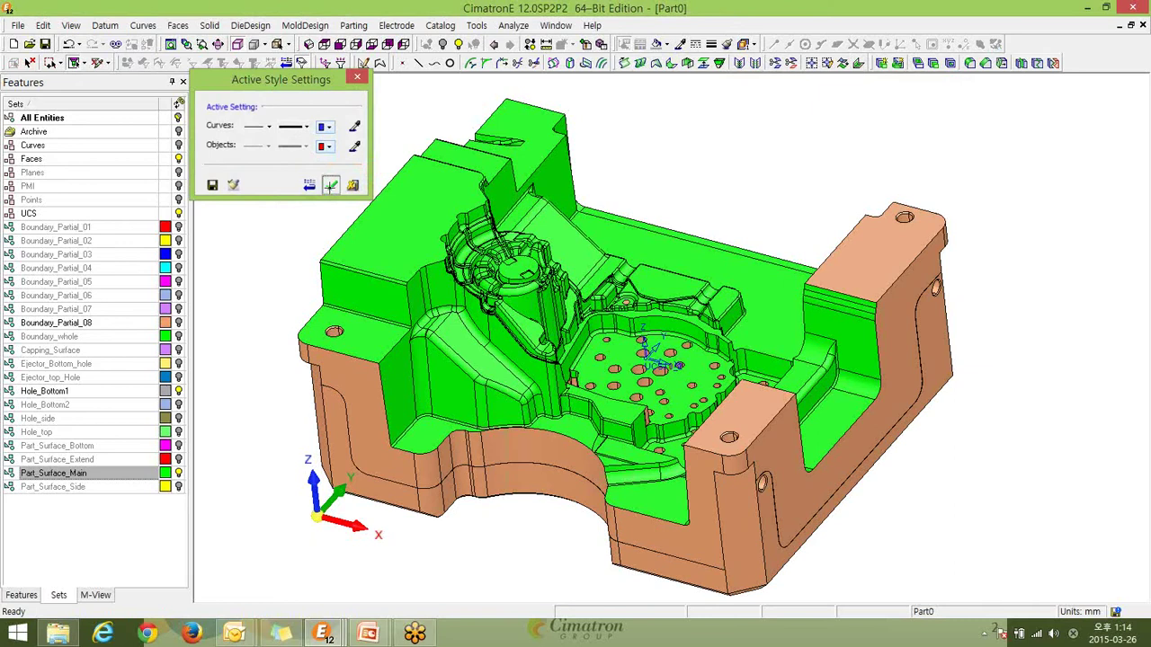
Change the active style color for new objects to magenta.
middle_click_drag(709, 273, 764, 272, "ctrl")
middle_click_drag(681, 273, 702, 293, "ctrl")
left_click(639, 46)
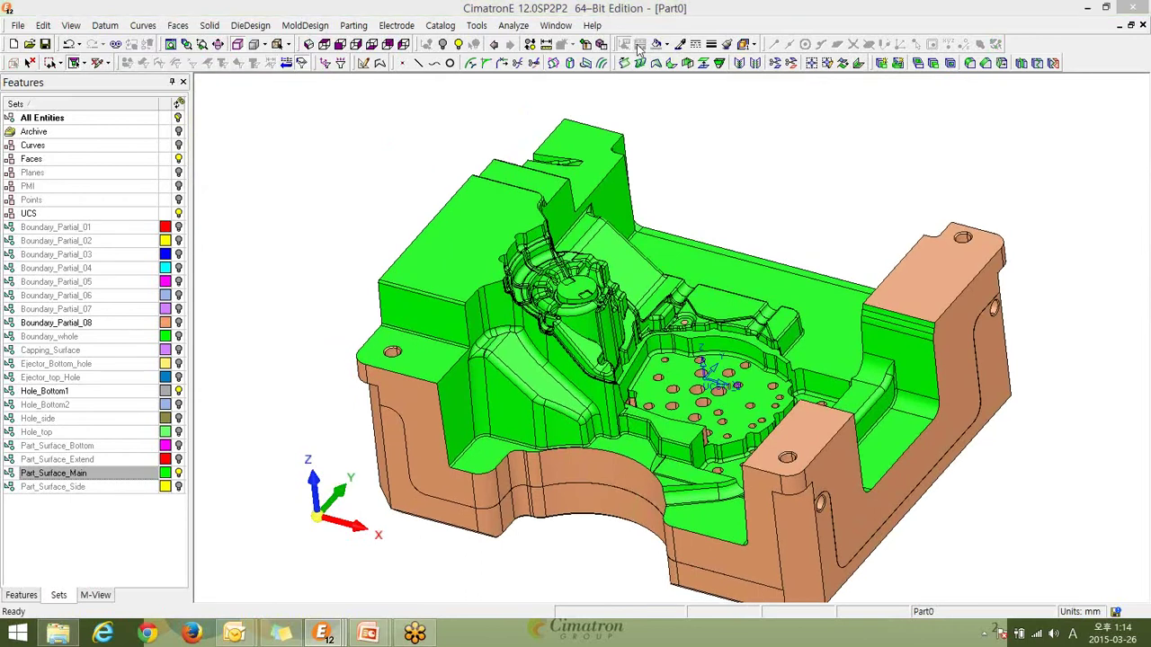
left_click(326, 146)
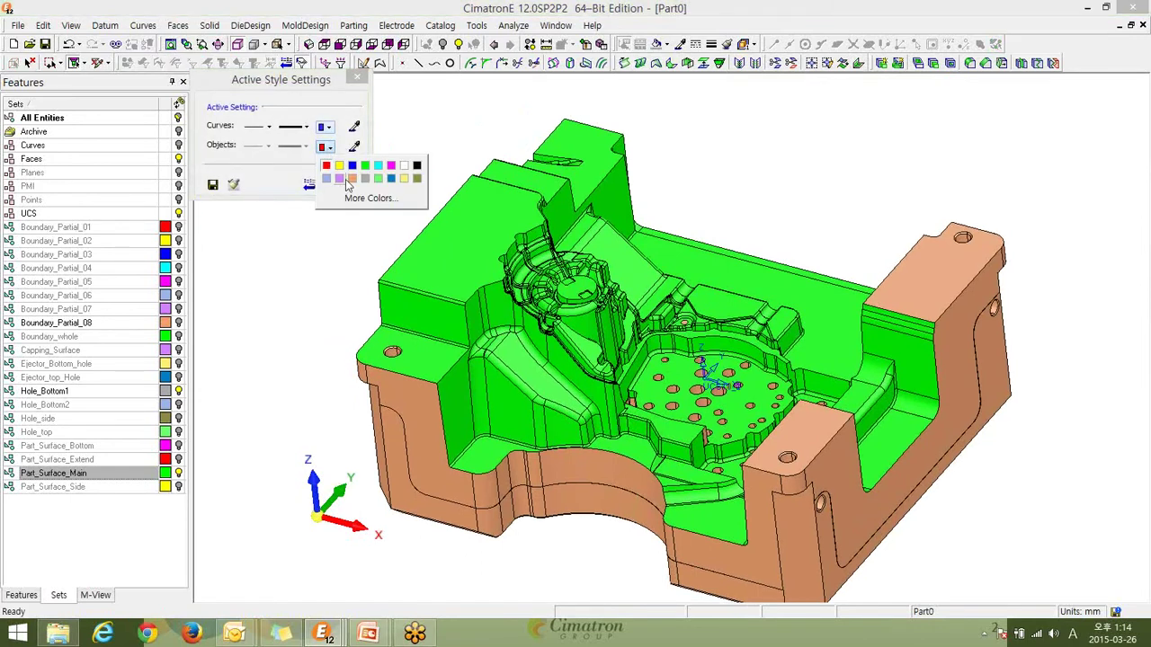
left_click(392, 168)
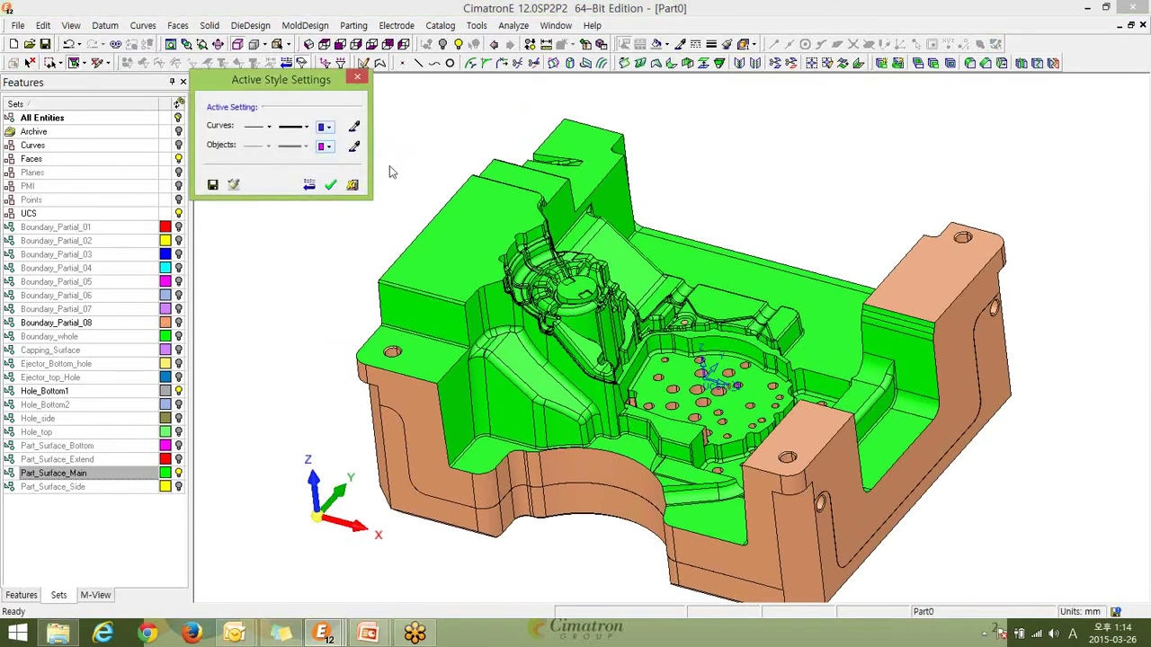
left_click(331, 185)
Set the active style color for new objects to the light purple of the Capping_Surface set.
scroll(755, 248, "up", 5)
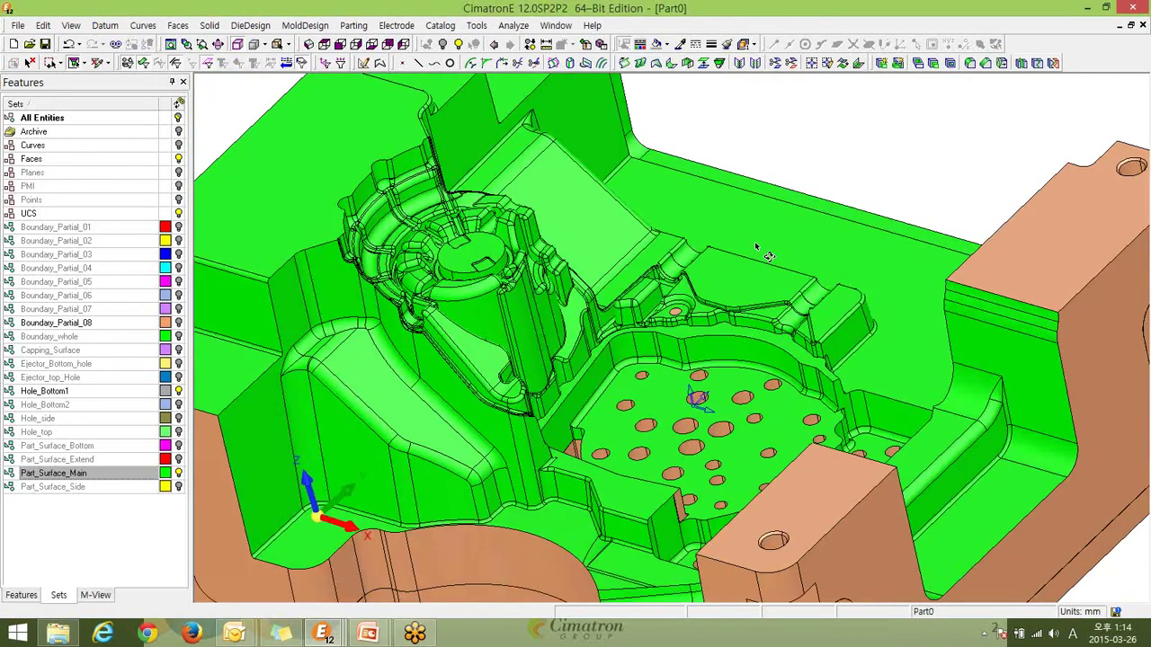
key("ctrl+f")
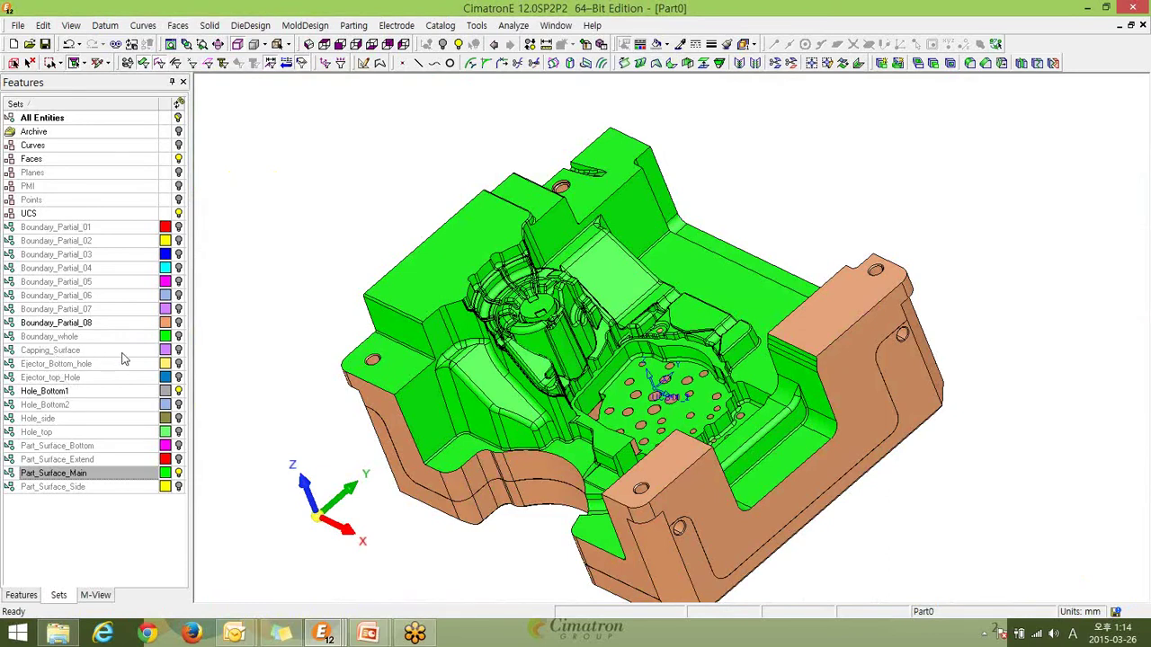
left_click(640, 45)
left_click(329, 148)
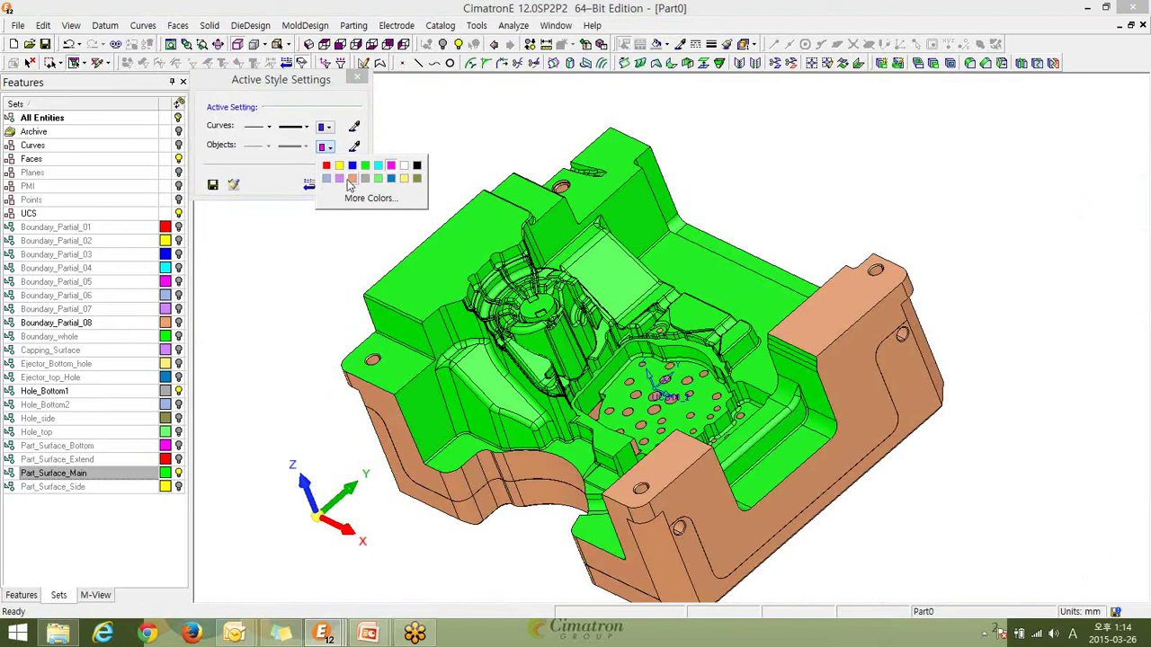
left_click(339, 179)
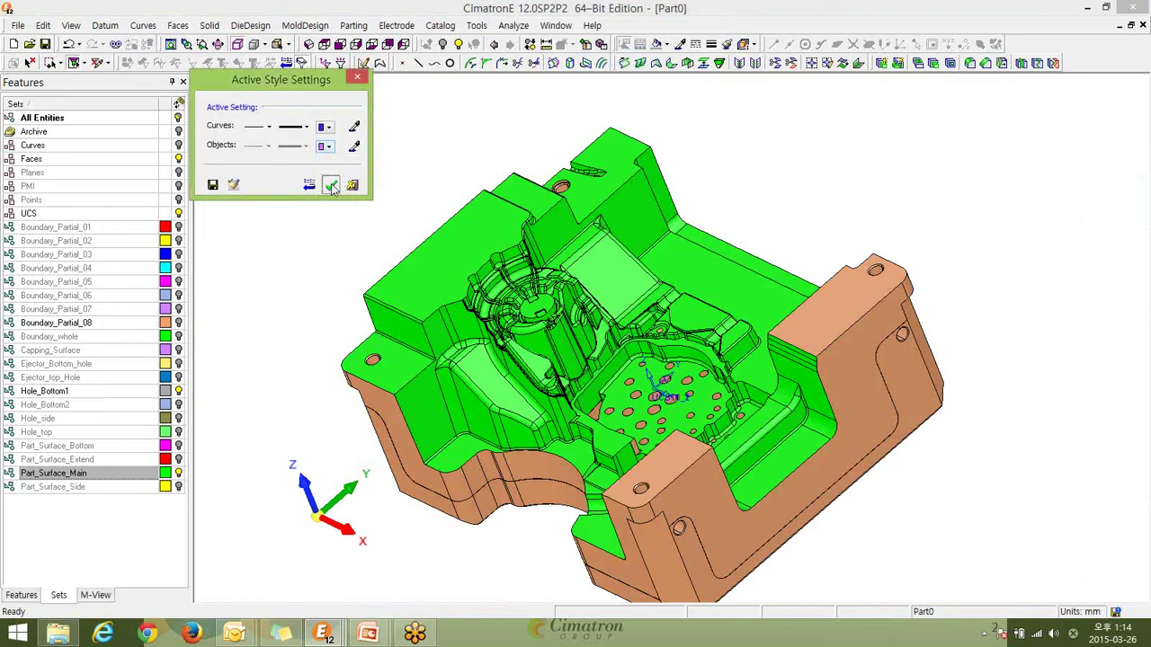
left_click(331, 184)
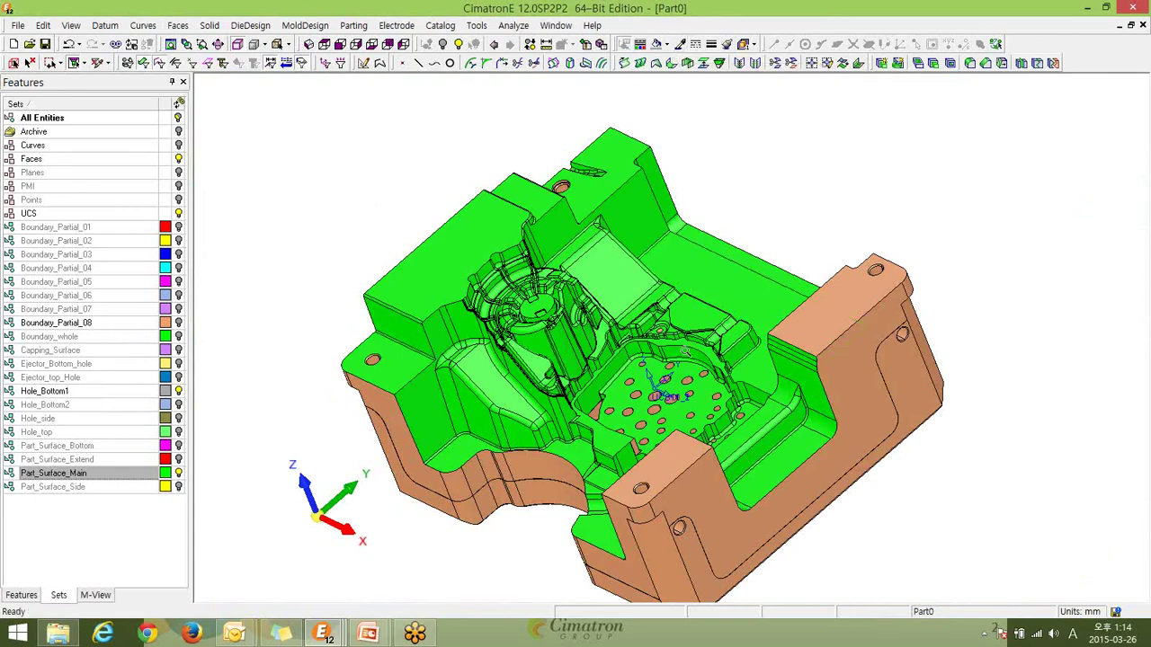
Start Cap Internal Islands and pick the perforated planar floor face of the central pocket.
scroll(684, 350, "up", 1)
scroll(683, 351, "up", 1)
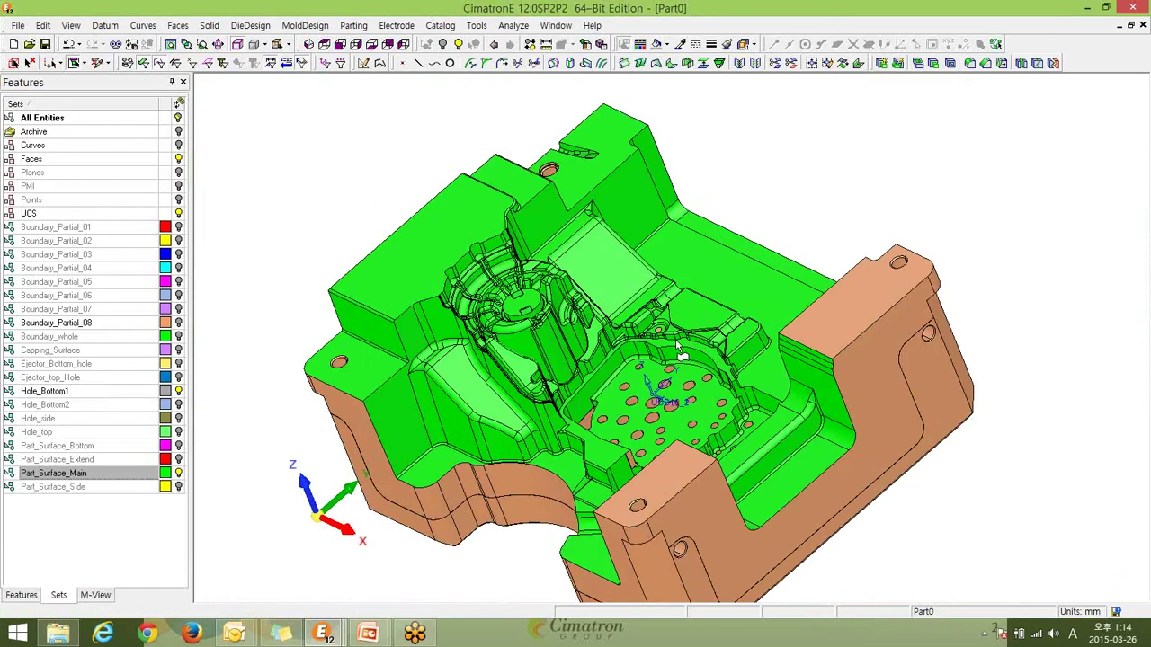
left_click(177, 26)
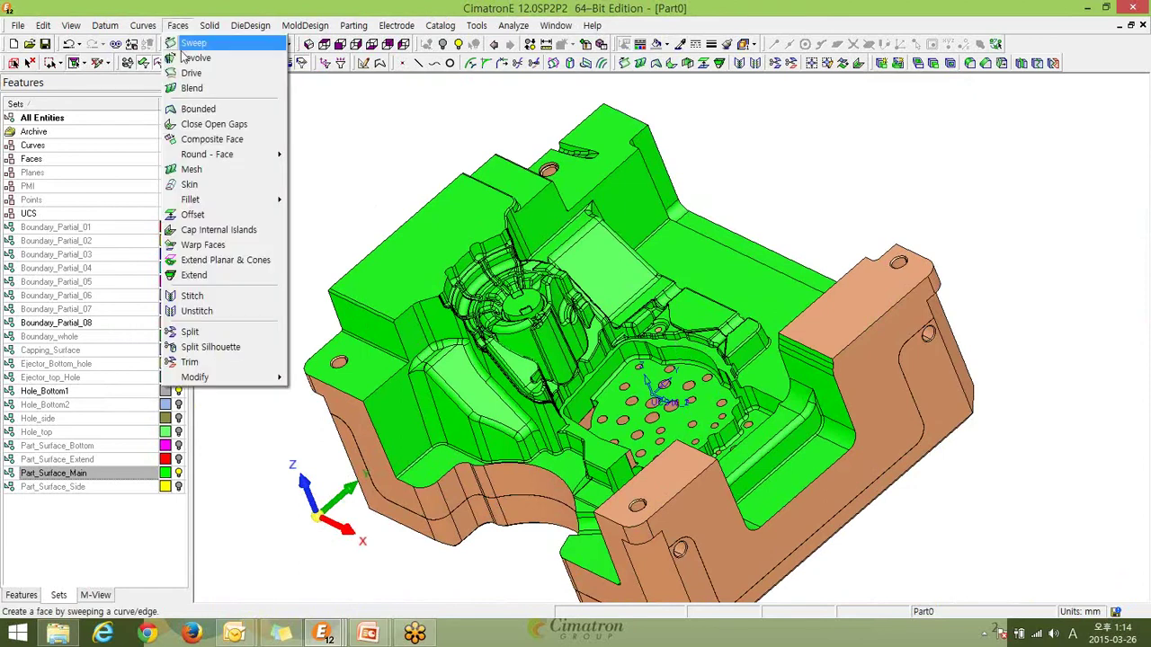
left_click(213, 230)
scroll(630, 349, "up", 2)
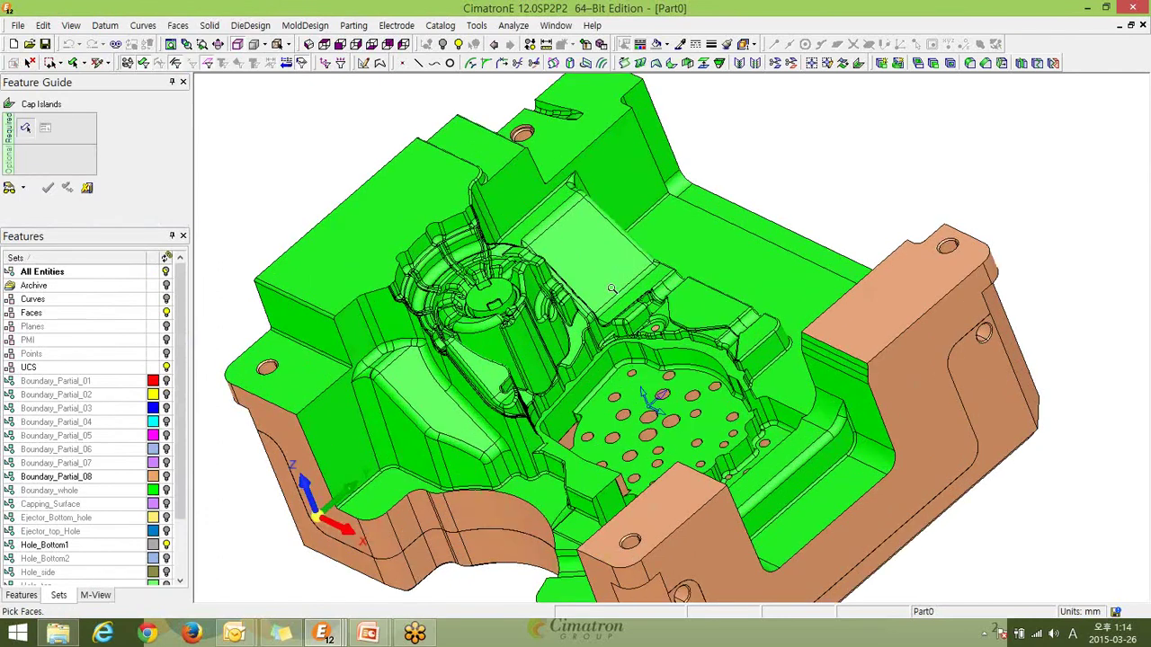
scroll(611, 289, "up", 3)
scroll(710, 311, "up", 2)
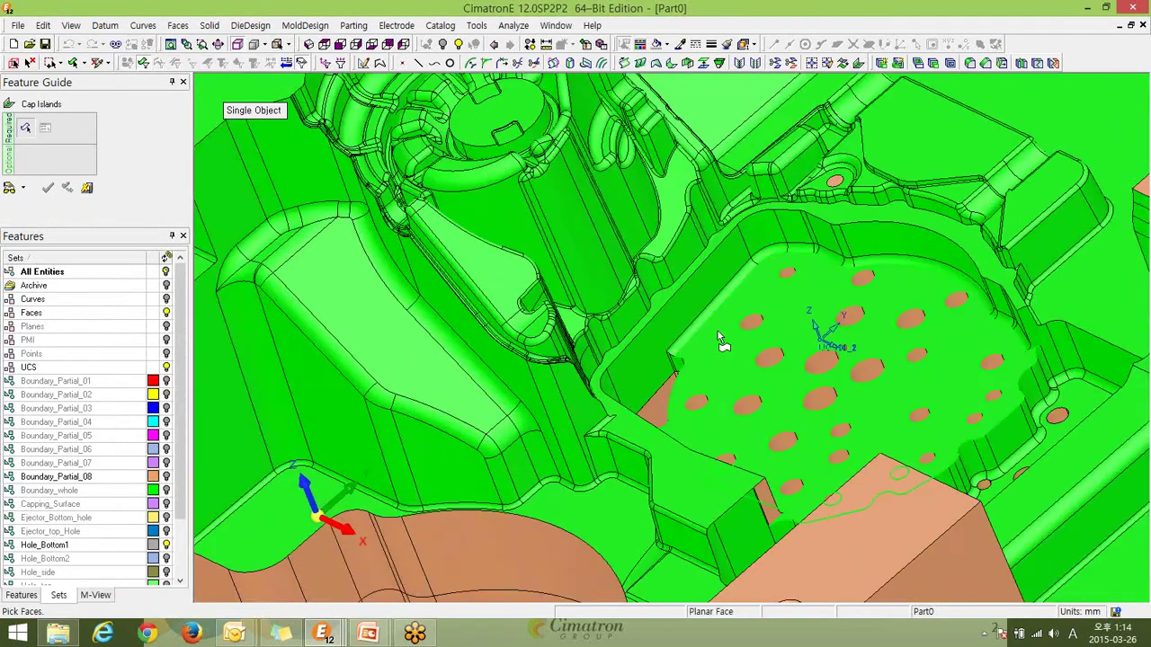
left_click(884, 354)
Add the adjacent lower perforated floor and the rounded fillet faces cut by the small holes along the step.
middle_click_drag(883, 354, 722, 234, "ctrl")
left_click_drag(722, 234, 774, 353, "ctrl")
scroll(774, 352, "up", 1)
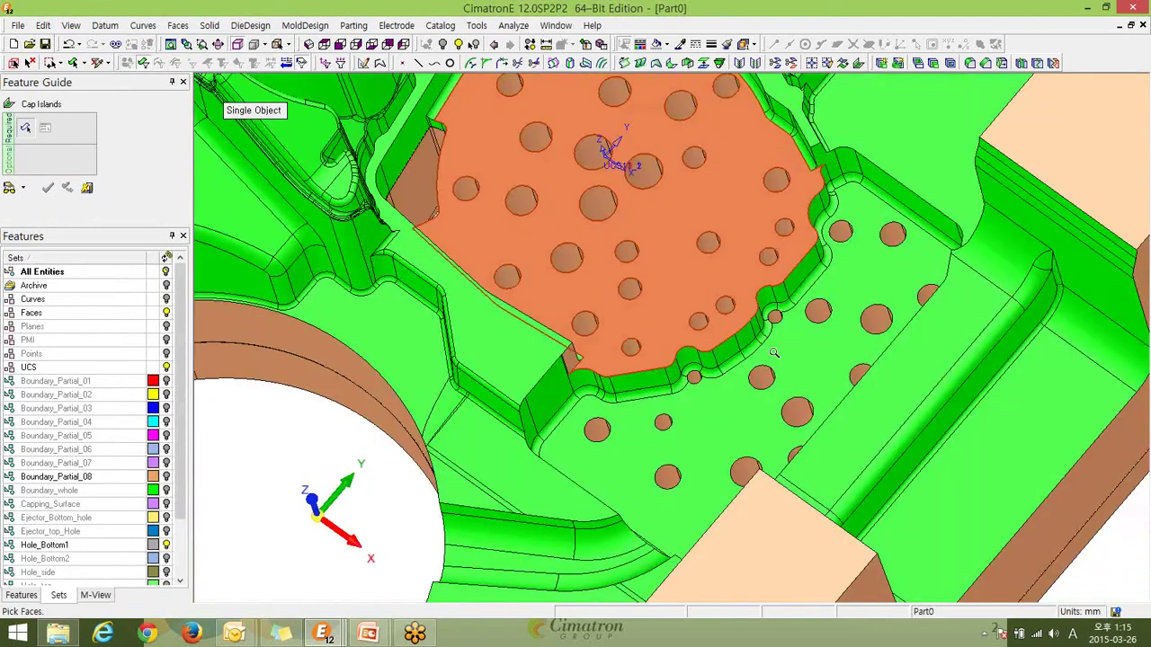
scroll(774, 352, "up", 4)
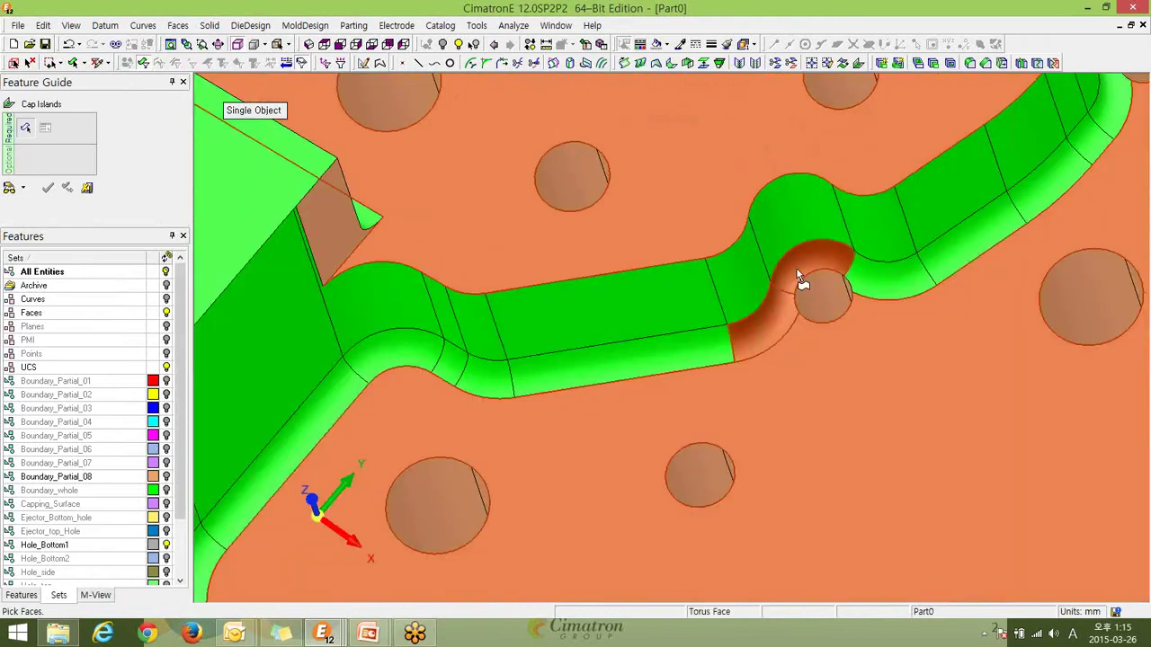
left_click_drag(797, 269, 832, 261, "ctrl")
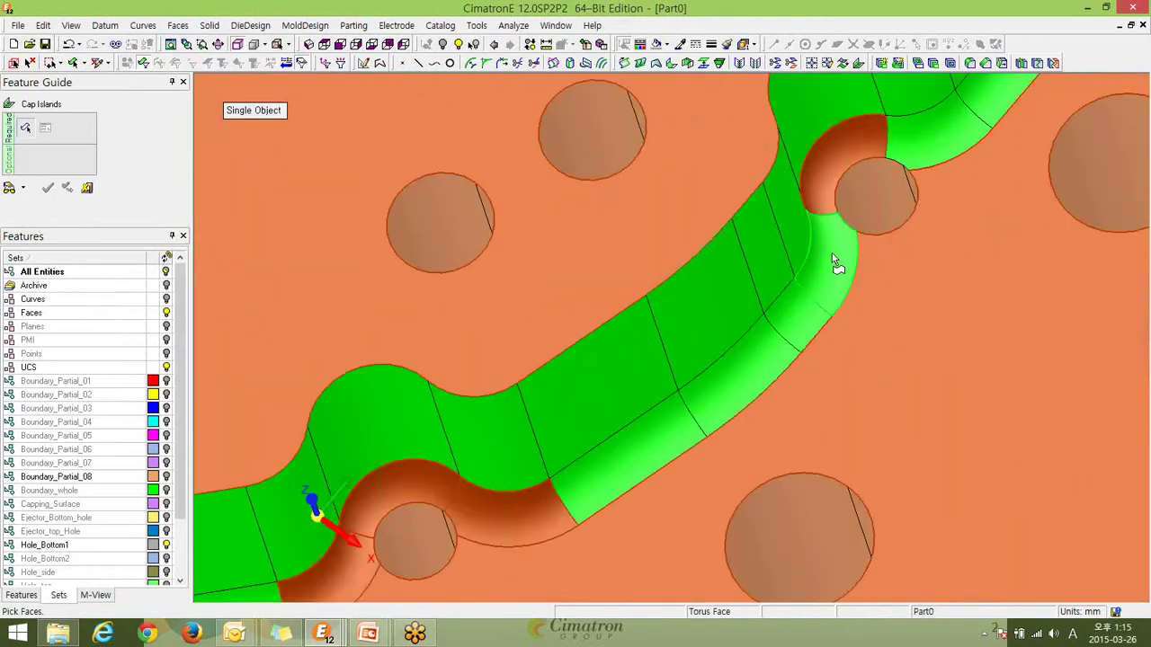
scroll(829, 206, "down", 4)
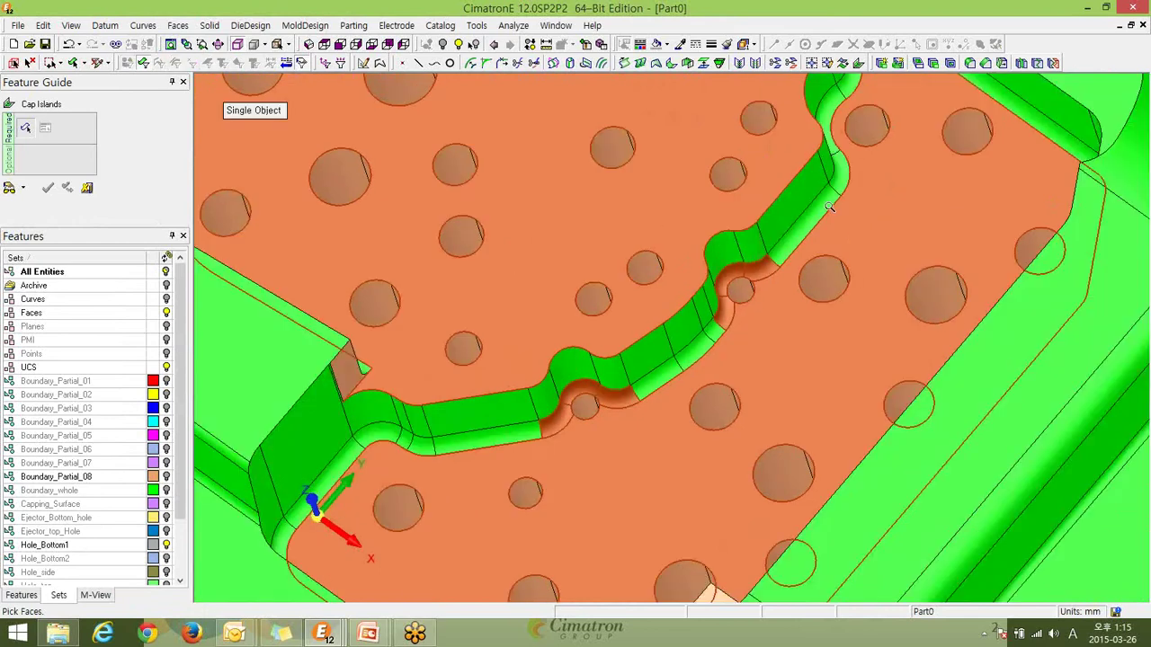
scroll(829, 207, "down", 3)
scroll(731, 248, "down", 5)
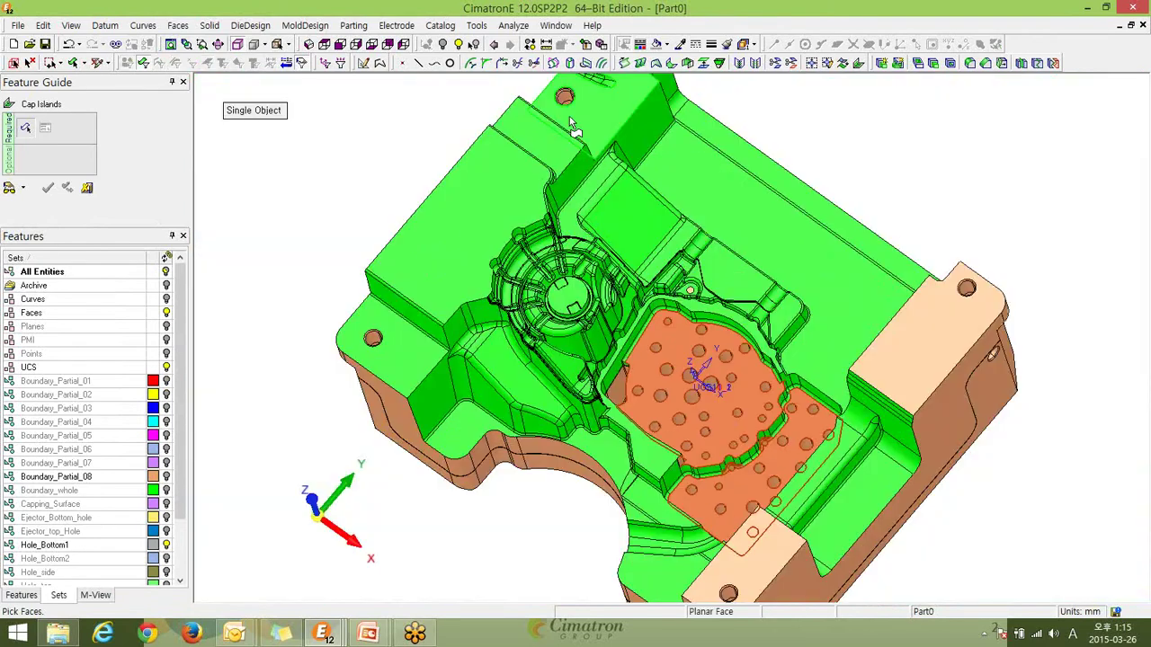
Add the top faces of the four raised corner blocks with their holes and finish picking faces for capping.
mouse_move(617, 123)
left_mouse_down("ctrl")
mouse_move(761, 249)
mouse_move(688, 231)
mouse_move(611, 142)
left_mouse_up("ctrl")
left_click(540, 414)
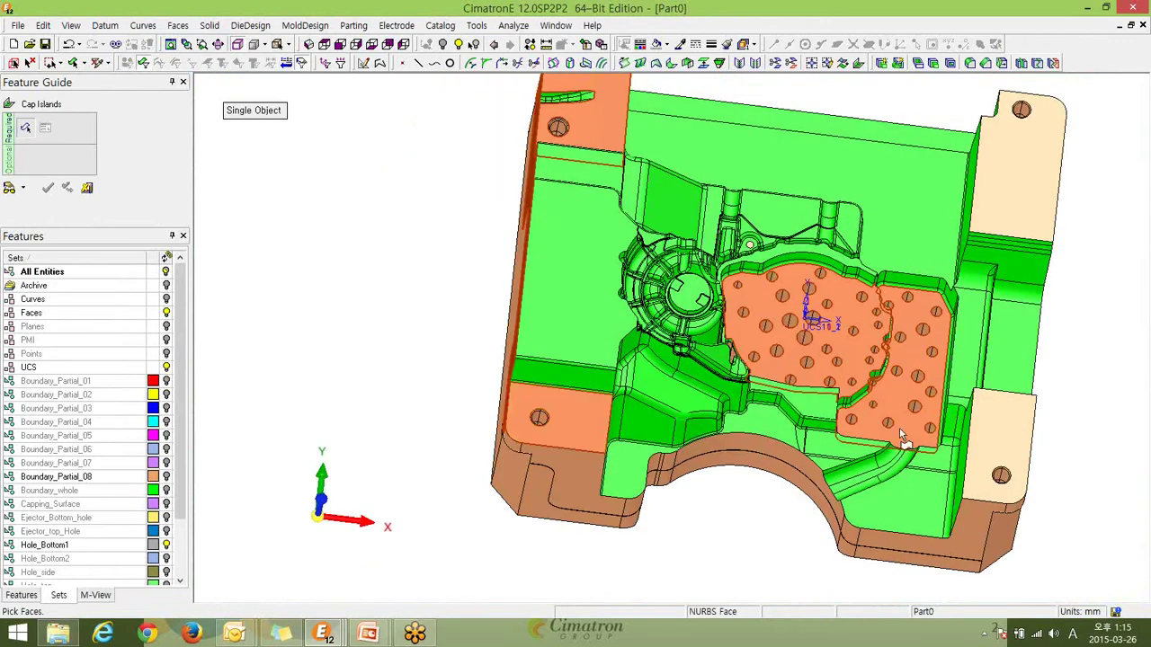
left_click(998, 450)
left_click(1021, 207)
middle_click(303, 200)
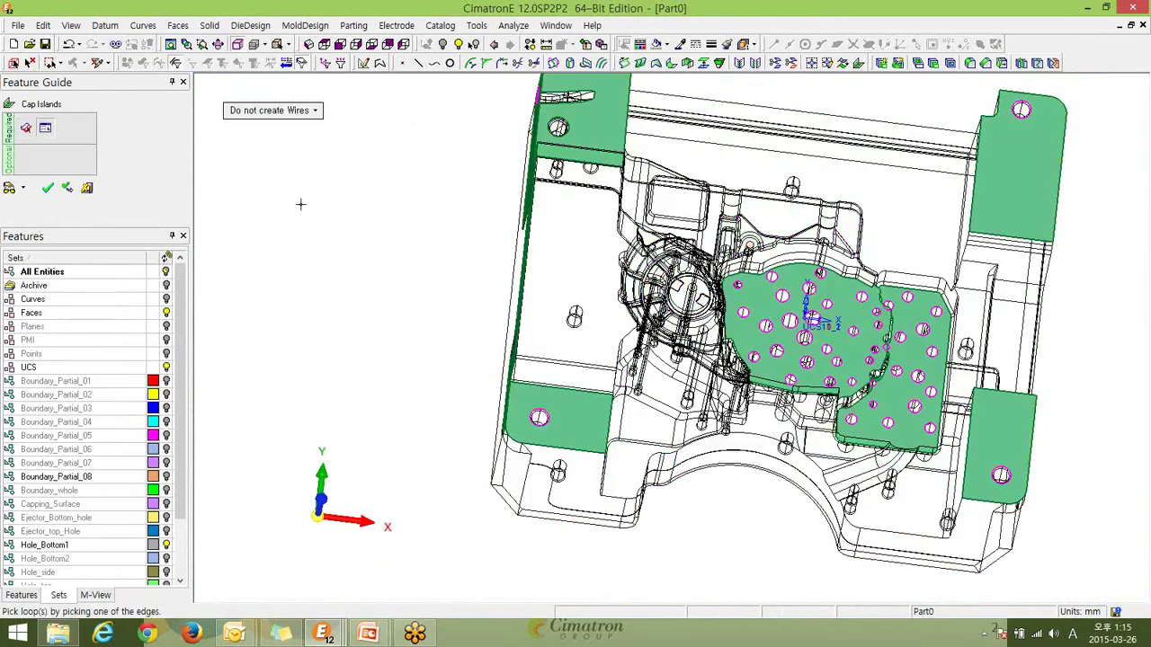
Include the curved slot and round hole loops on the raised corner, leave out the side wall hole, and create the caps.
middle_click_drag(750, 245, 786, 334, "ctrl")
left_click_drag(700, 417, 754, 398, "ctrl")
scroll(770, 270, "up", 5)
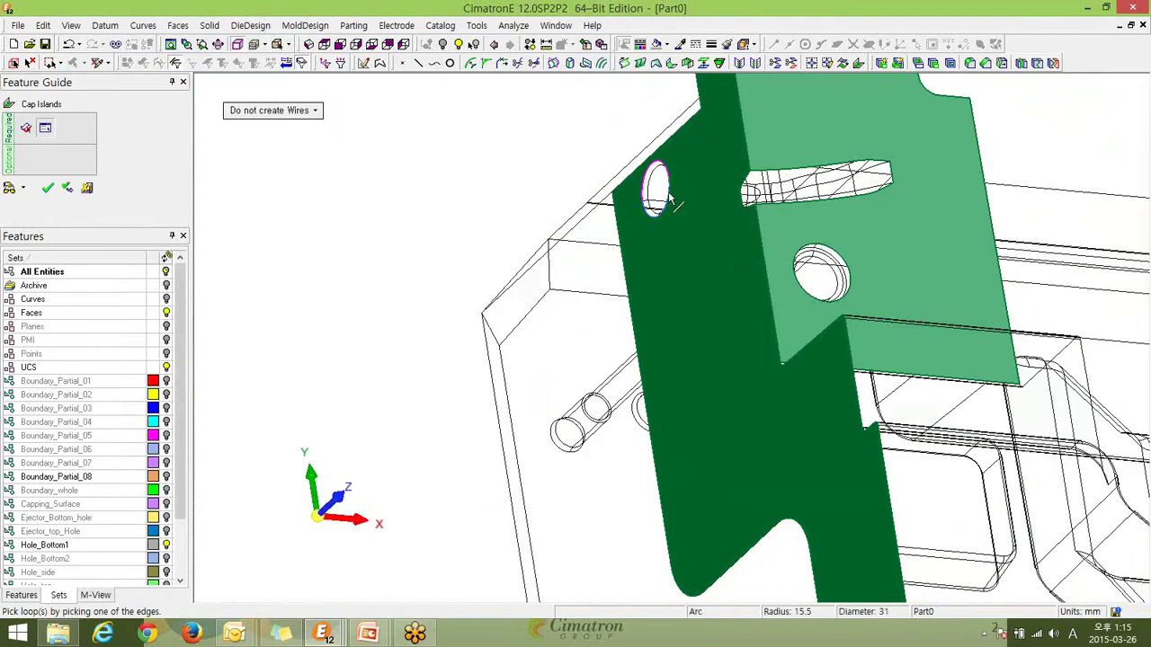
left_click(831, 207)
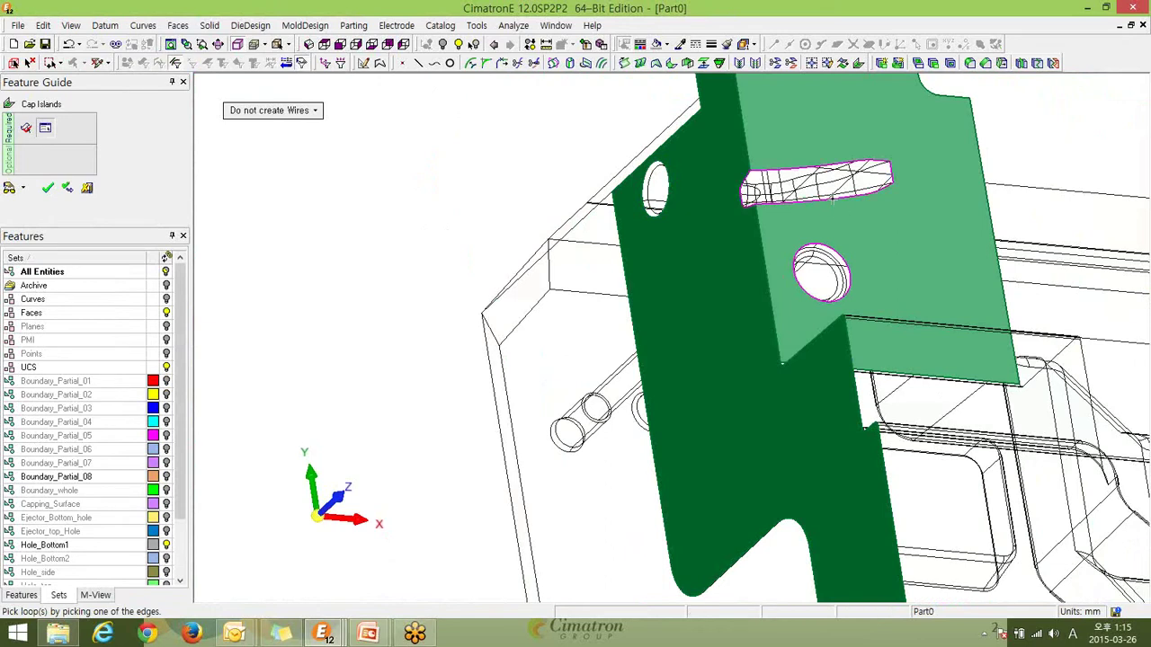
scroll(786, 416, "down", 5)
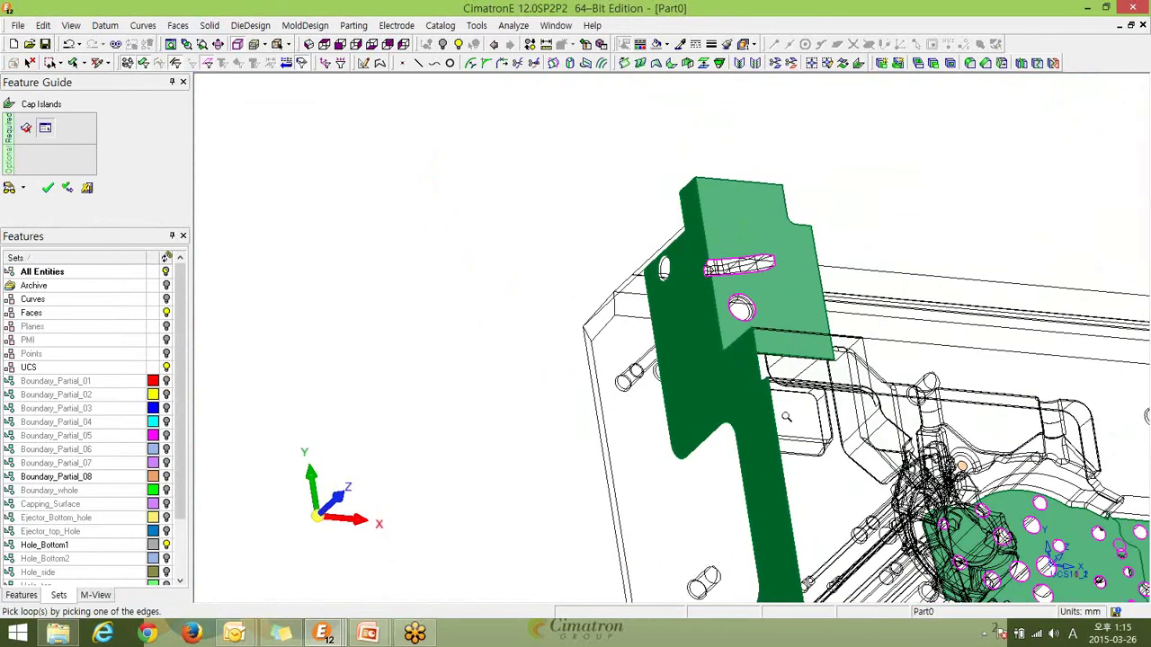
middle_click_drag(786, 416, 771, 315)
left_click(46, 187)
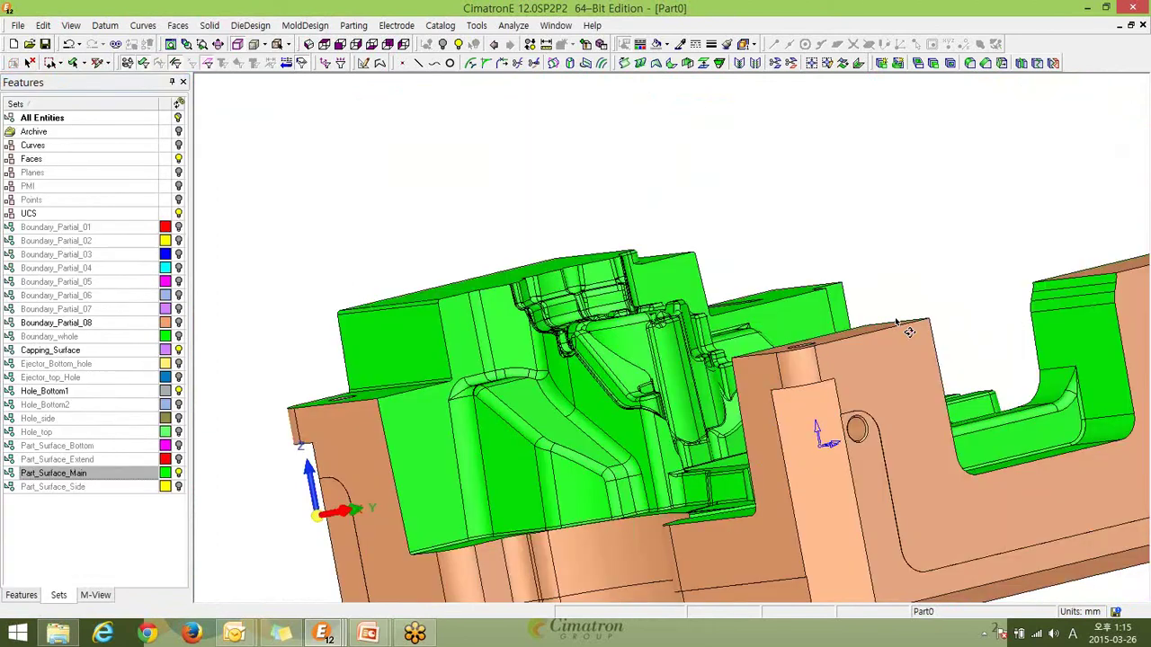
Select the Capping_Surface set and examine the new caps over the floor holes, corner holes and slot.
mouse_move(909, 329)
middle_mouse_down()
mouse_move(854, 359)
mouse_move(828, 360)
middle_mouse_up()
scroll(828, 294, "up", 5)
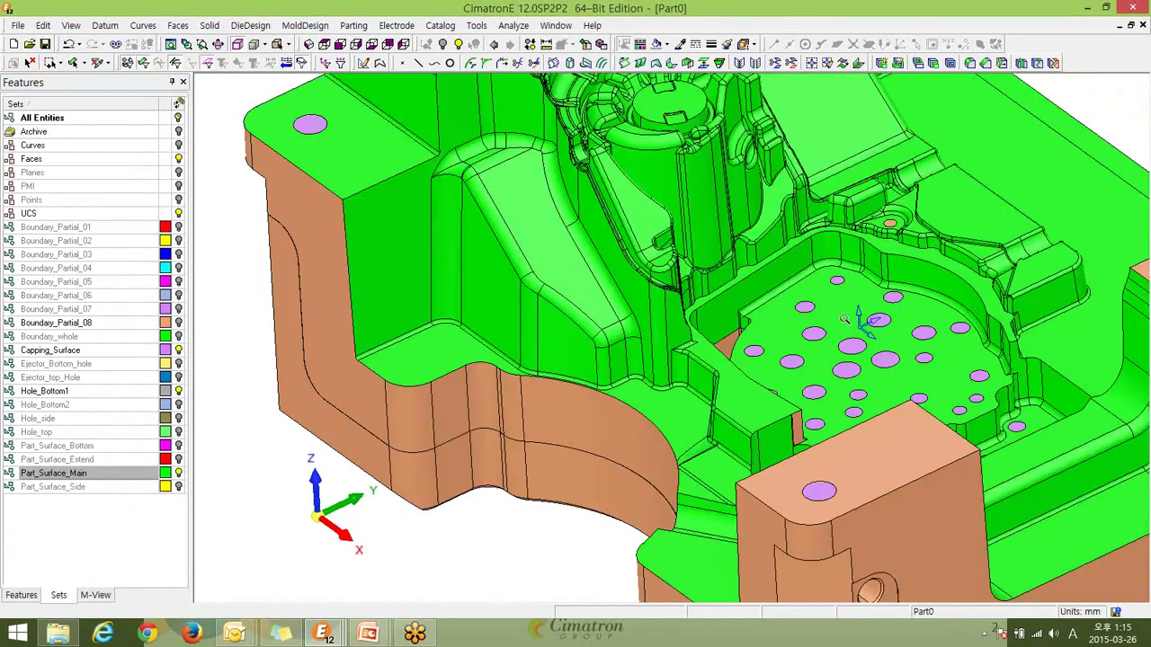
middle_click_drag(828, 297, 989, 260)
left_click(152, 349)
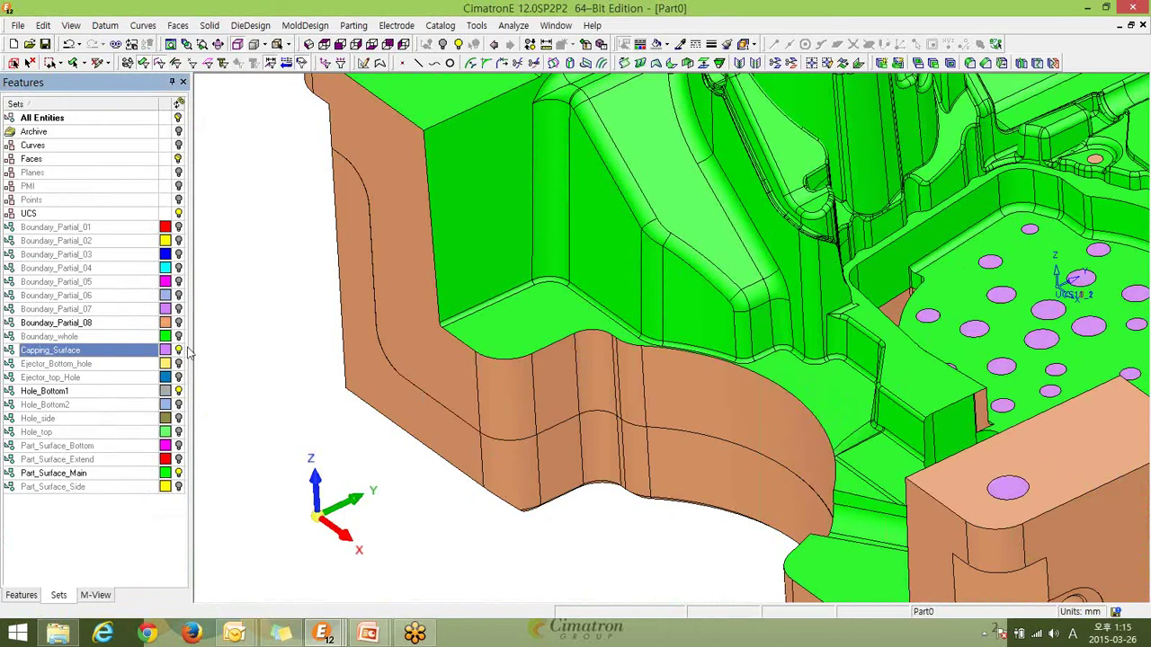
scroll(873, 301, "down", 2)
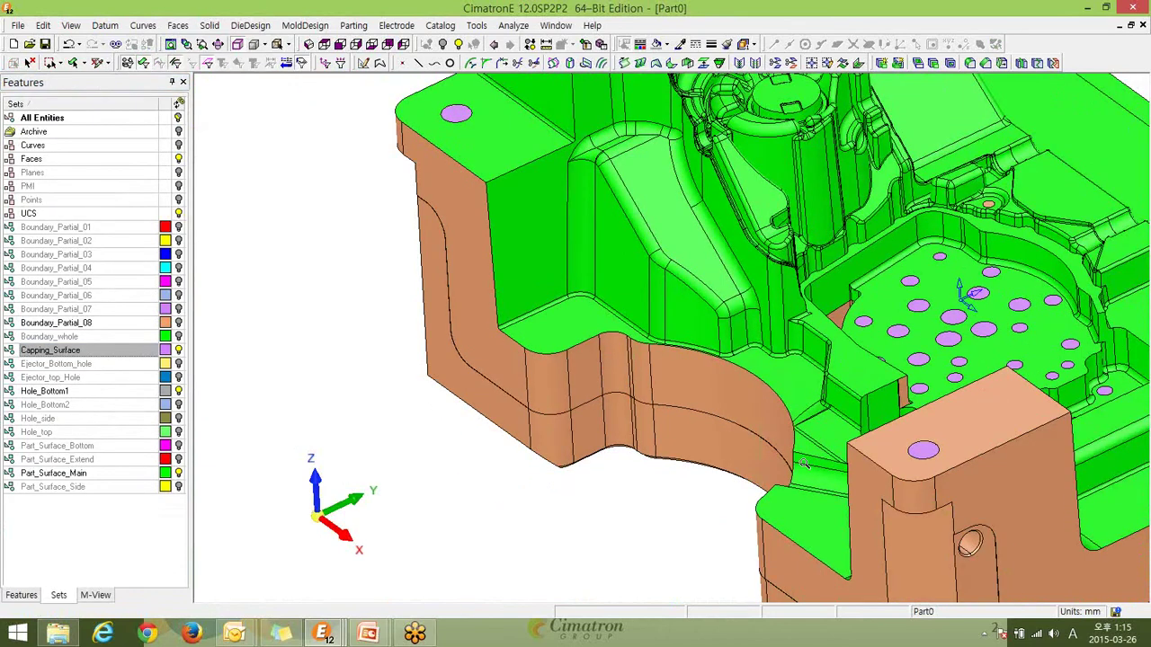
scroll(800, 462, "down", 2)
middle_click_drag(809, 319, 714, 418)
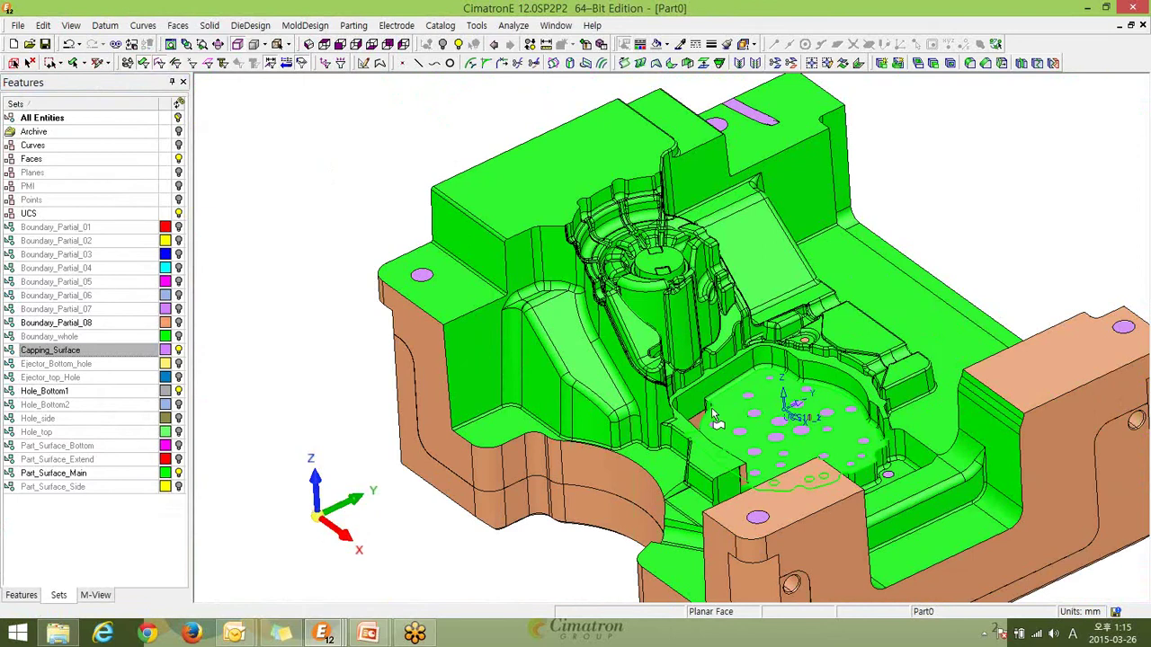
scroll(764, 402, "down", 2)
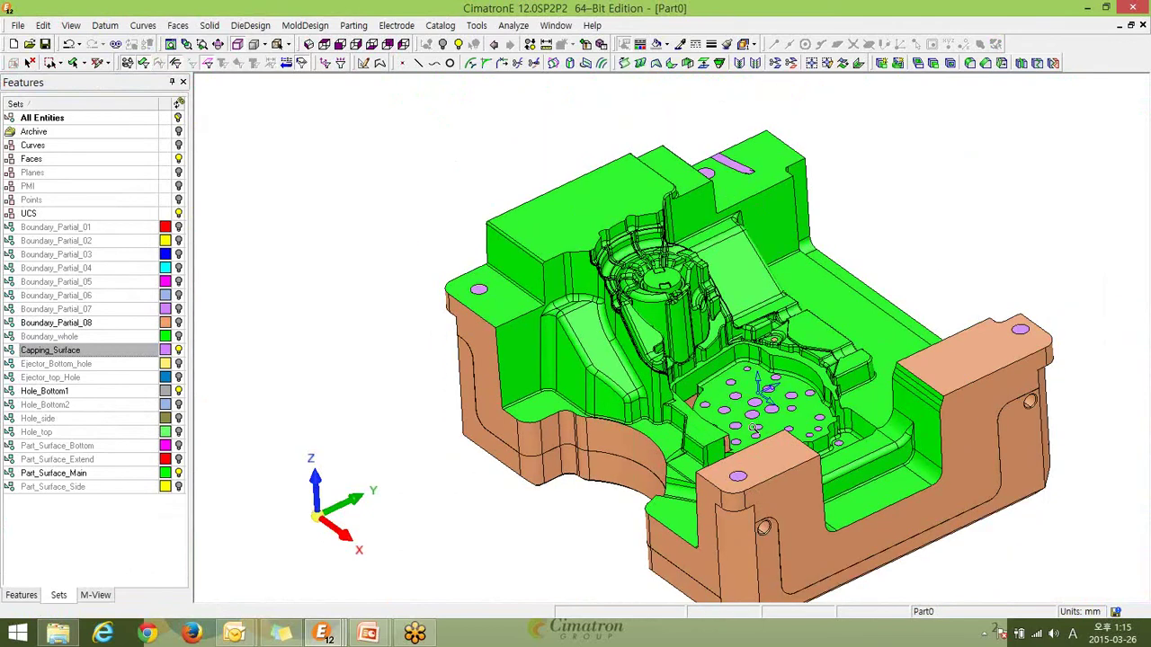
scroll(754, 429, "down", 3)
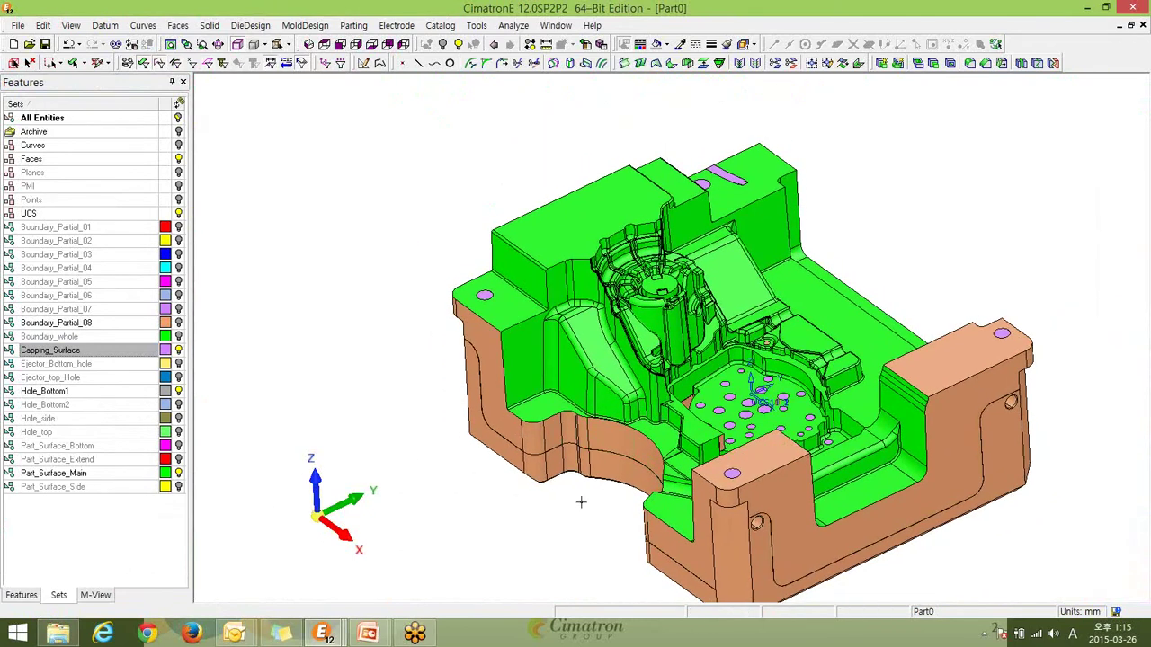
mouse_move(241, 319)
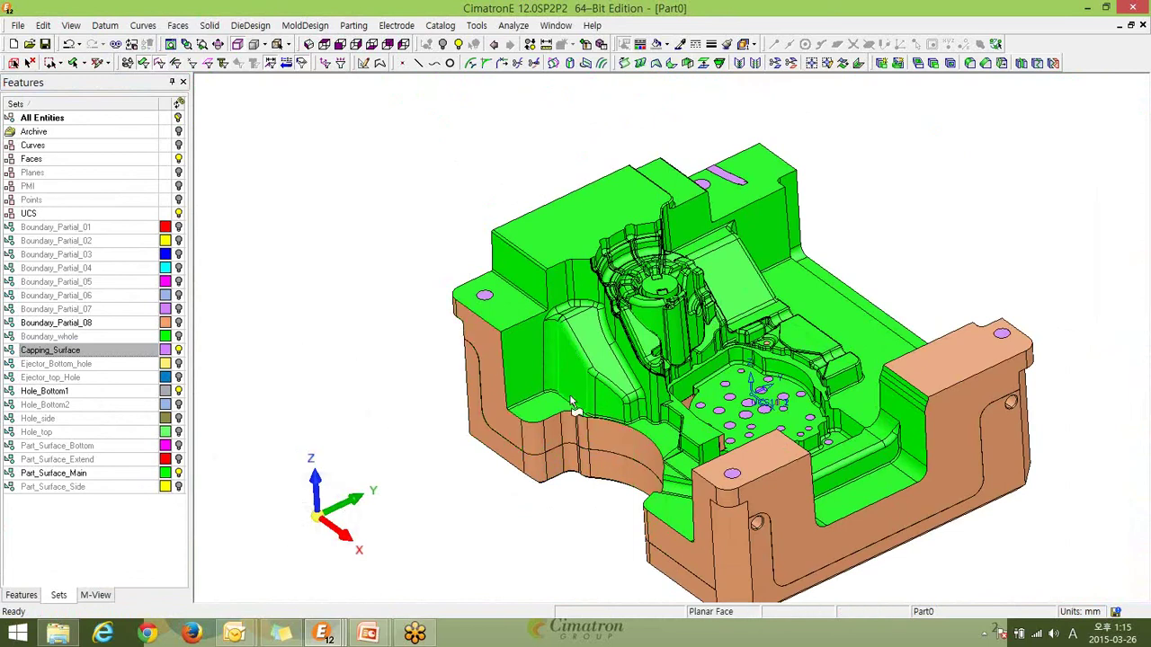
scroll(831, 469, "up", 1)
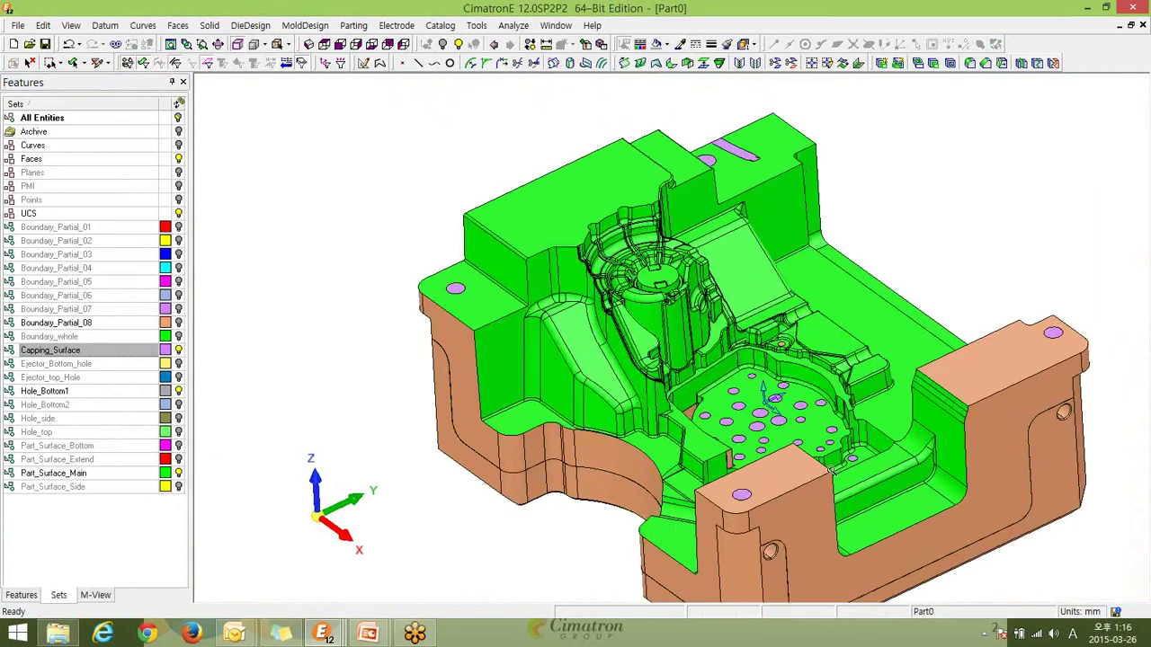
scroll(832, 469, "down", 1)
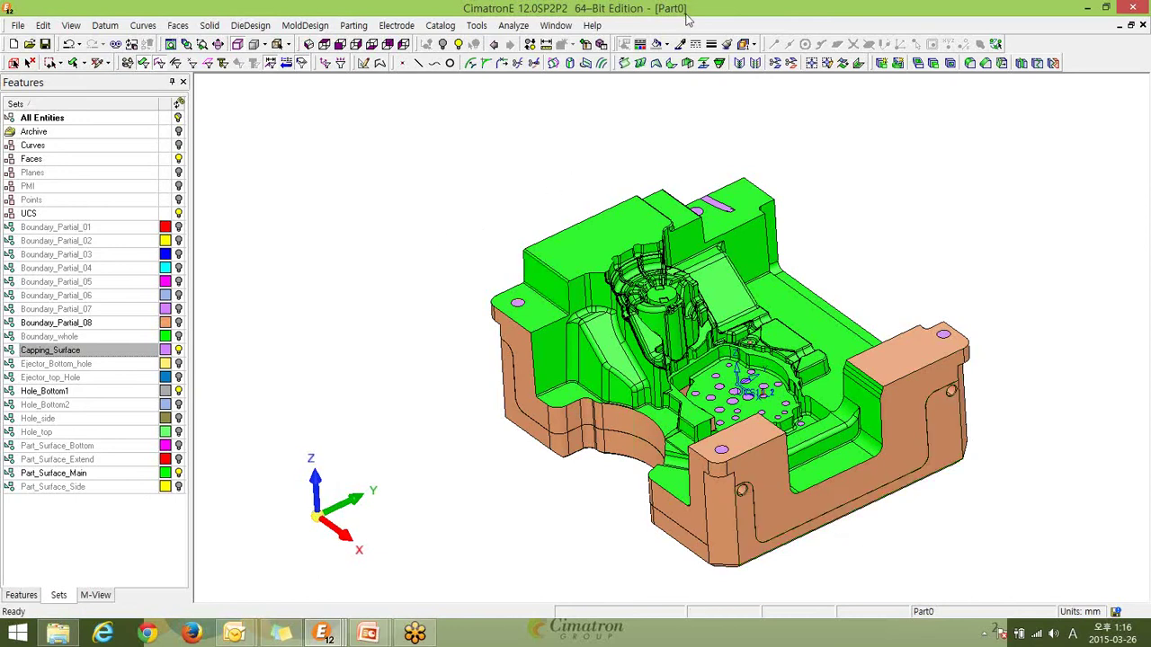
Set the active style color for objects to red.
left_click(641, 45)
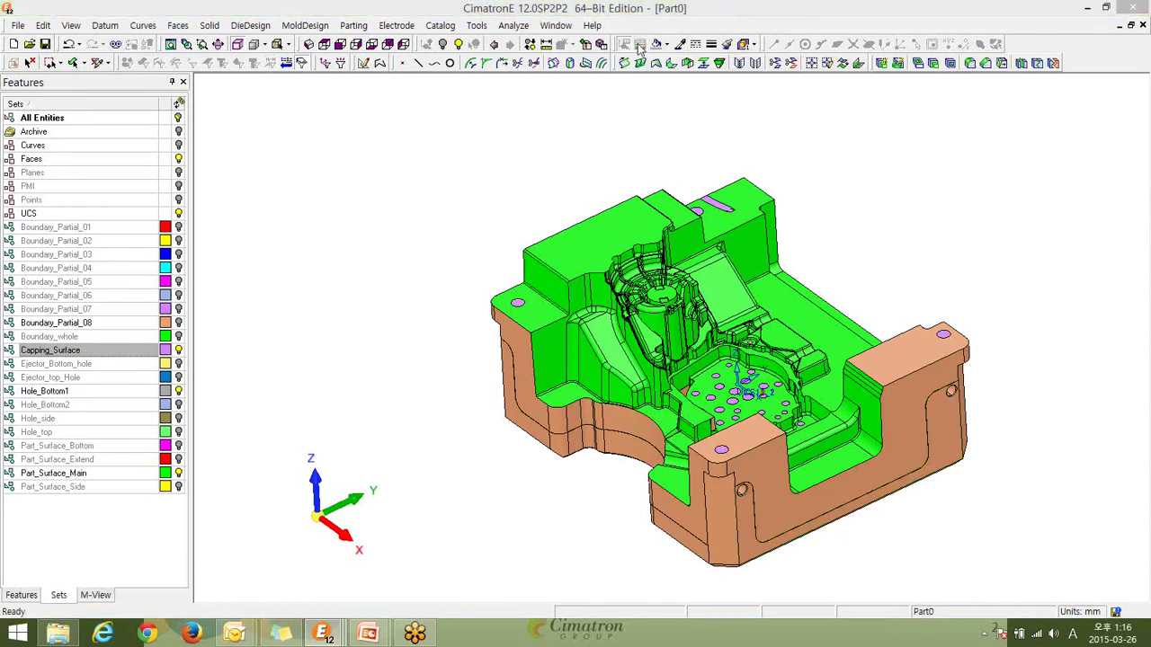
left_click(328, 145)
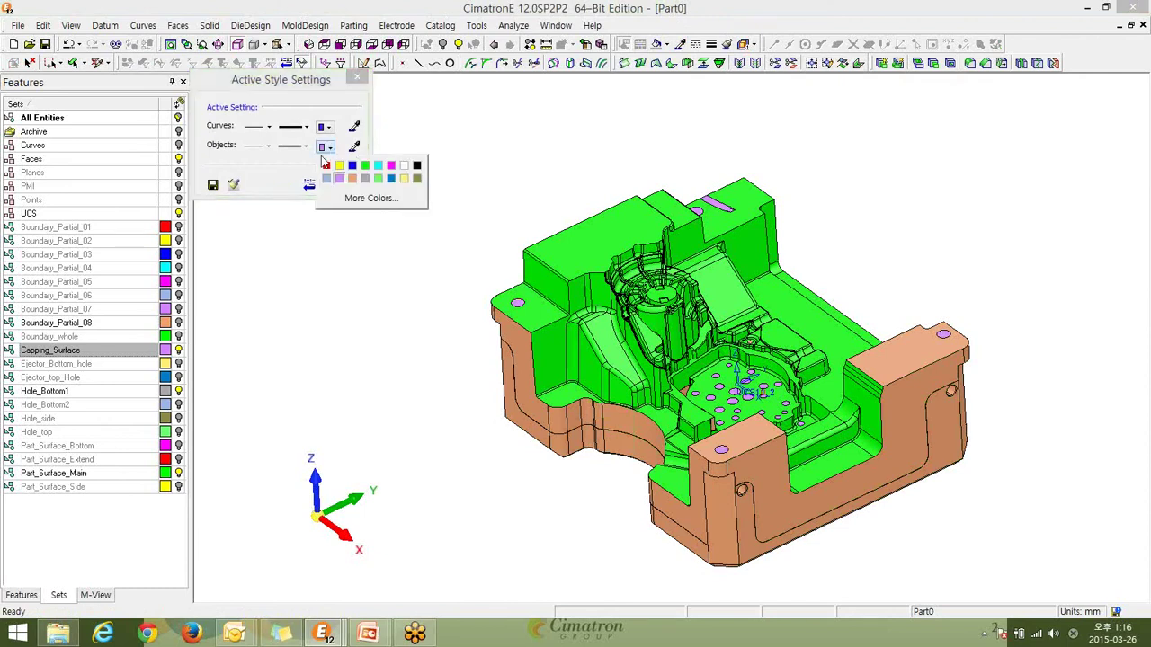
left_click(325, 166)
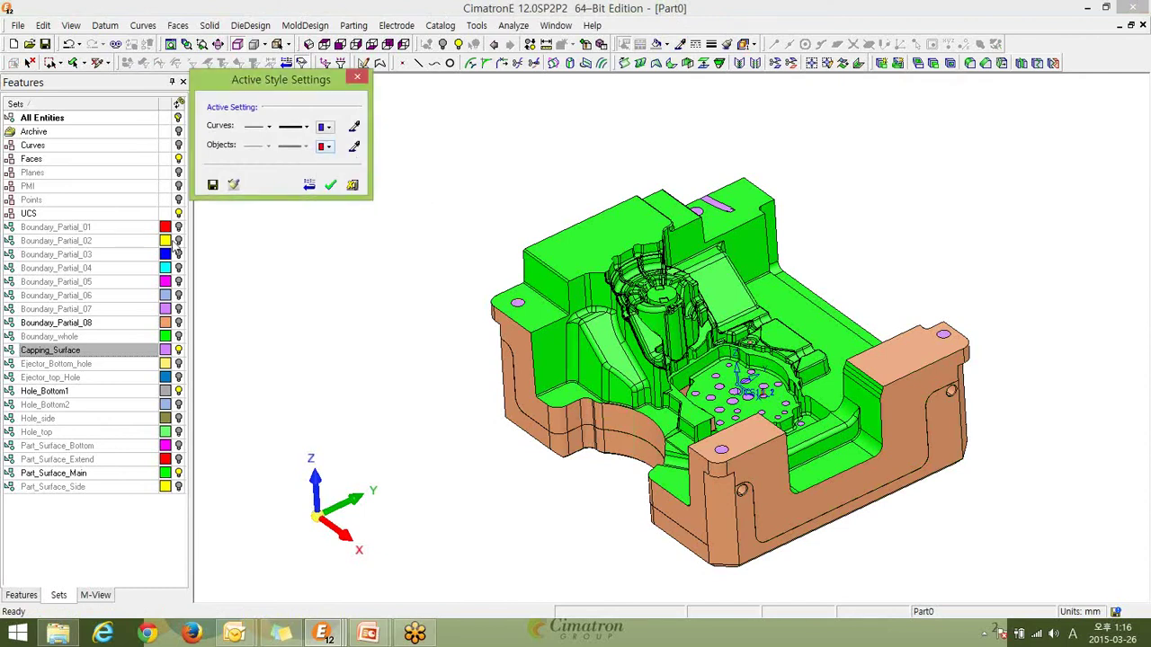
left_click(330, 184)
Start a tangent face extension with a delta of 100 mm from the rounded corner edge of the front orange block.
scroll(672, 358, "up", 3)
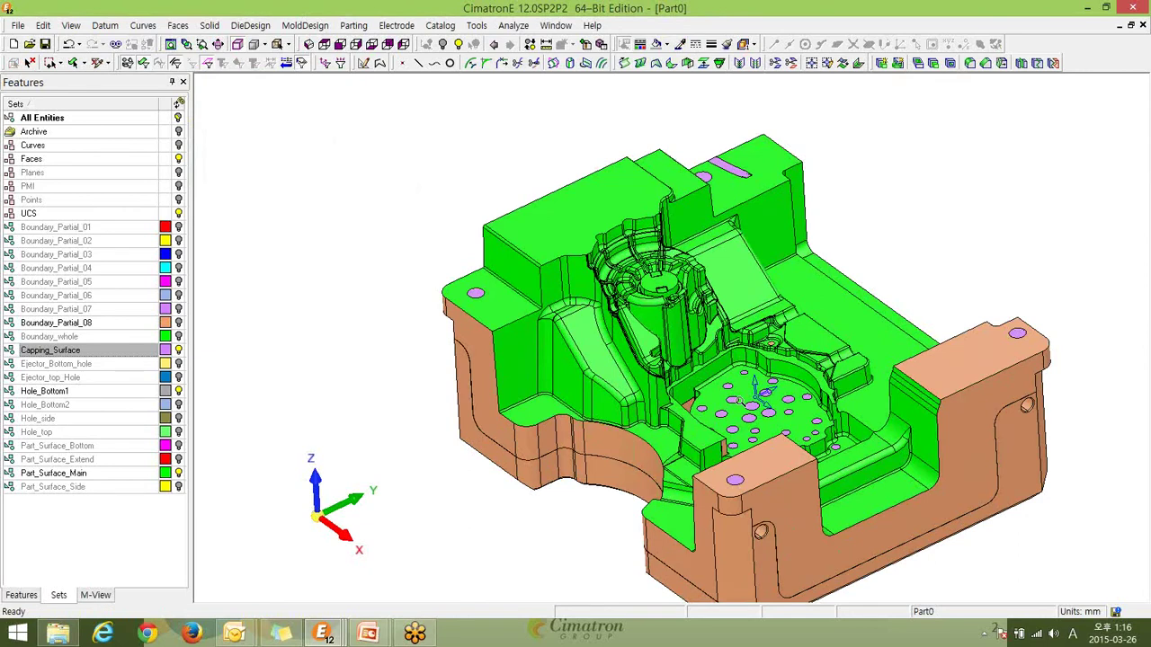
left_click(177, 25)
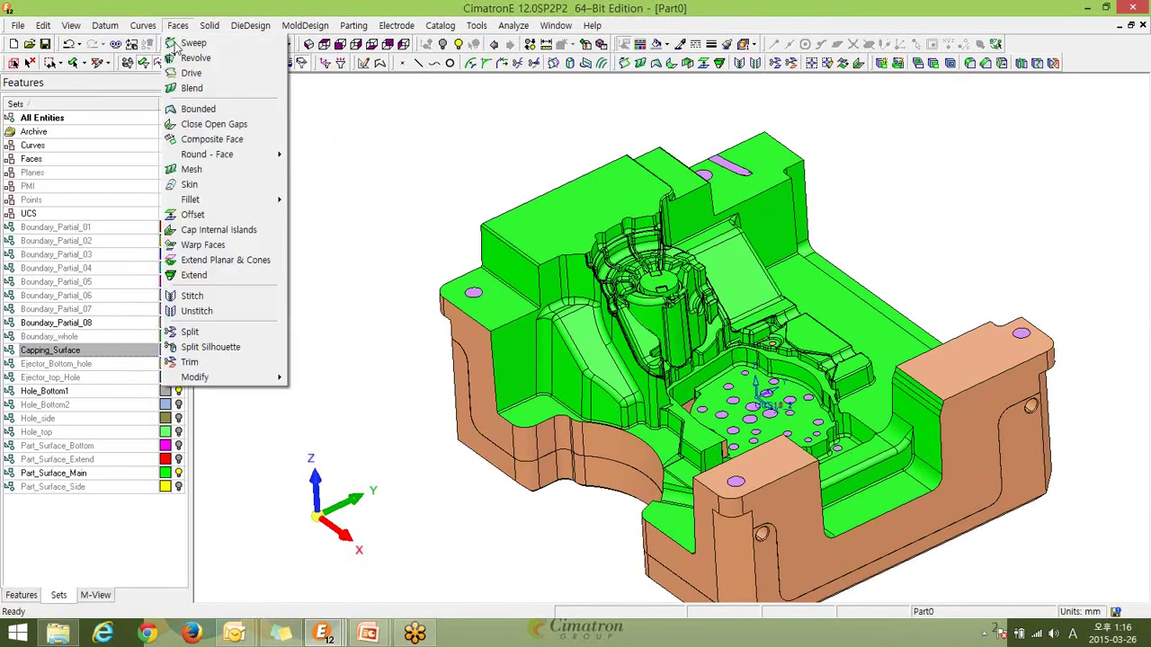
left_click(200, 276)
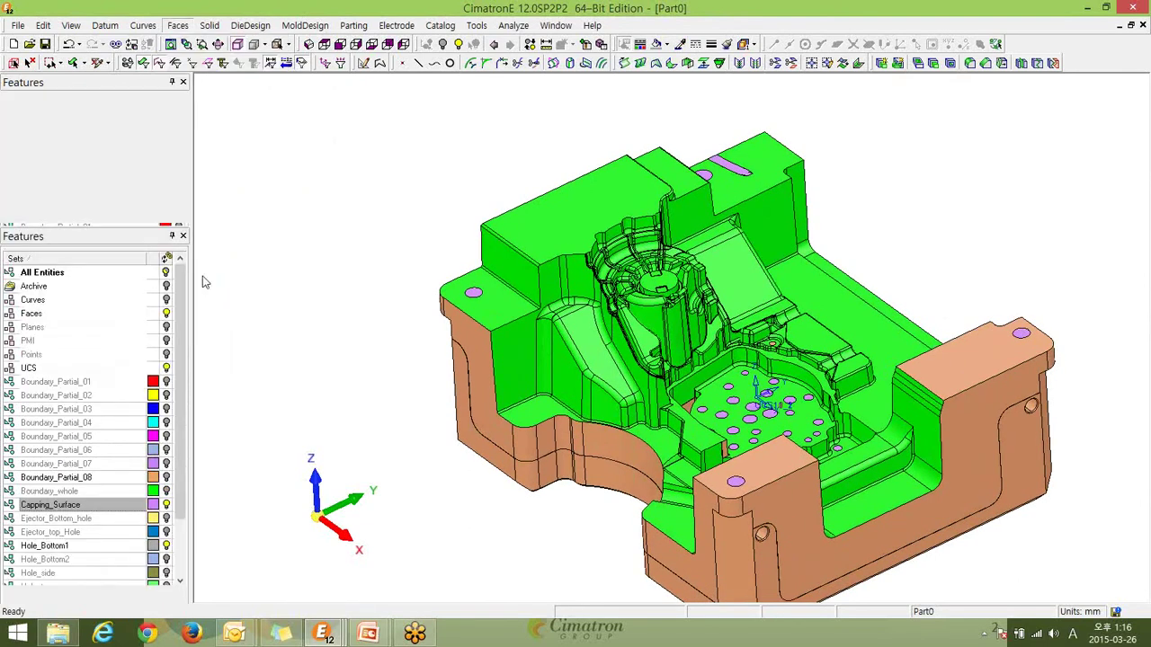
left_click(733, 500)
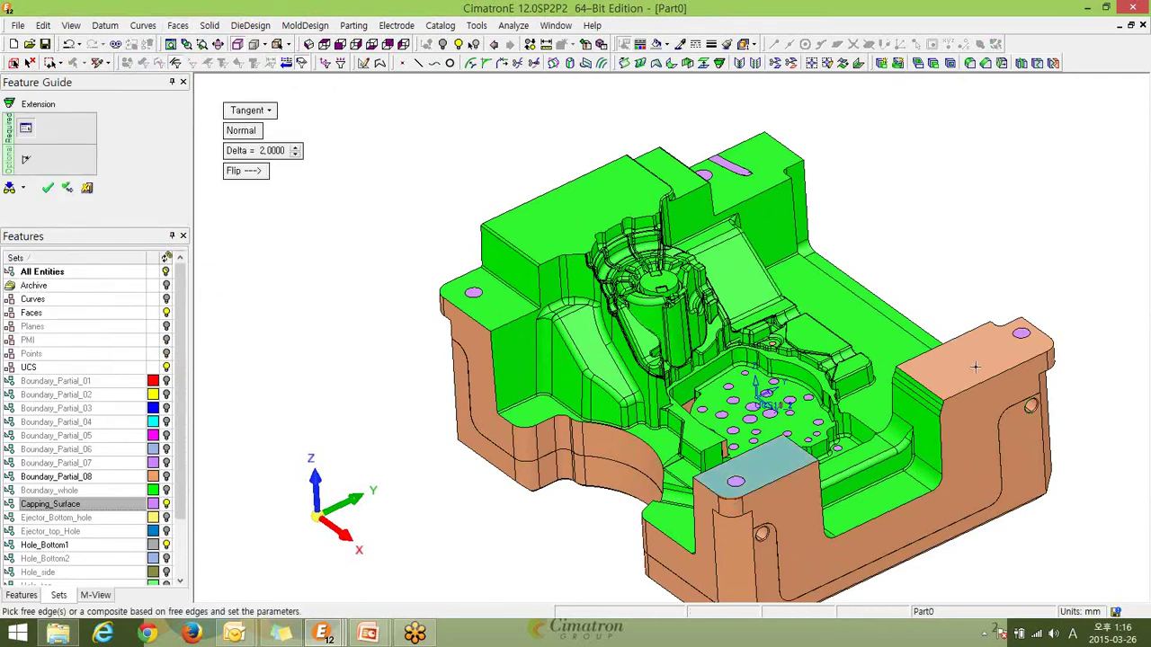
left_click(271, 151)
type("10")
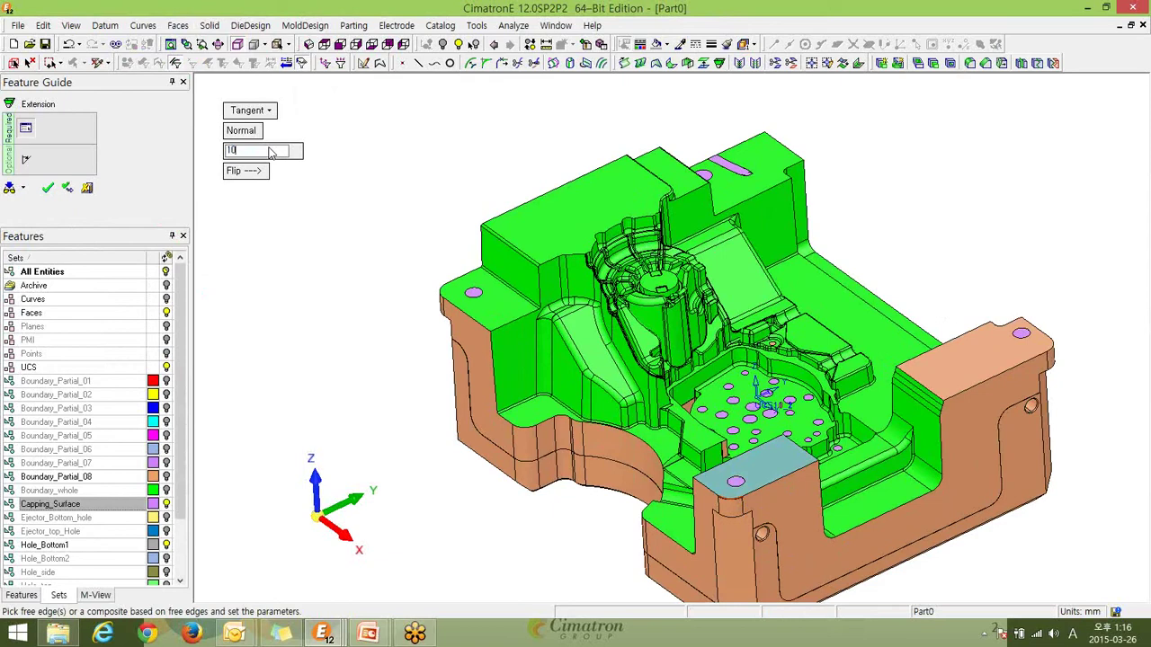
type("0")
key("Return")
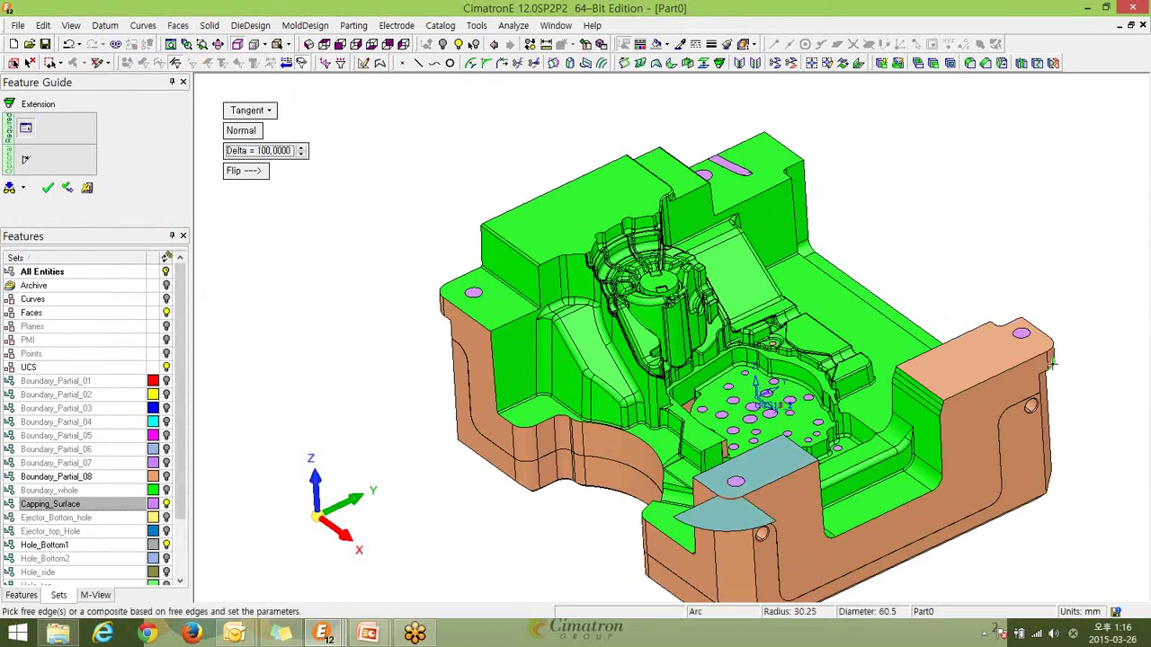
Add the rounded outer corner edges of the other orange block and the green block, create the extensions, and show the Part_Surface_Extend set.
left_click(1054, 356)
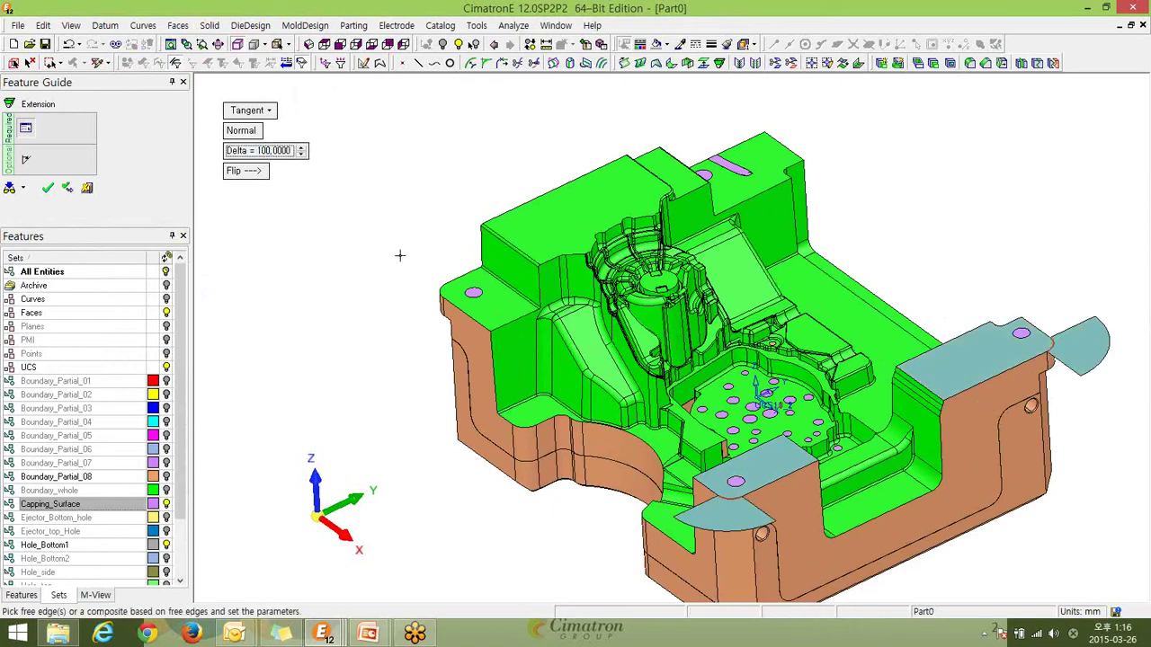
left_click(441, 296)
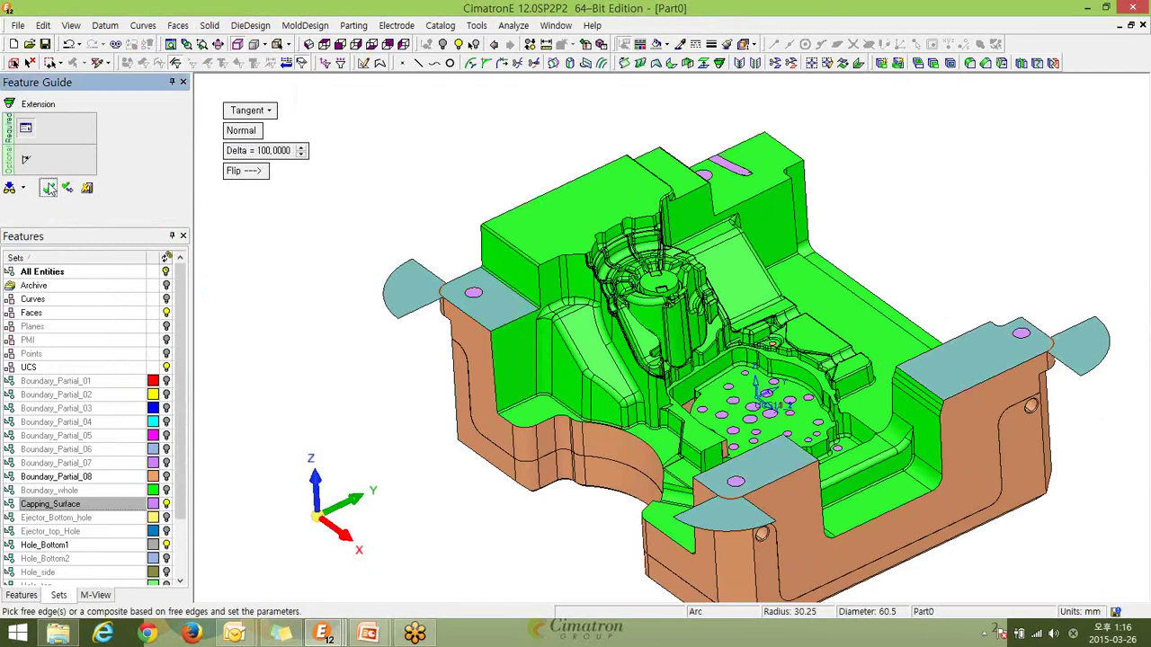
left_click(50, 187)
middle_click_drag(737, 270, 647, 316)
left_click(173, 461)
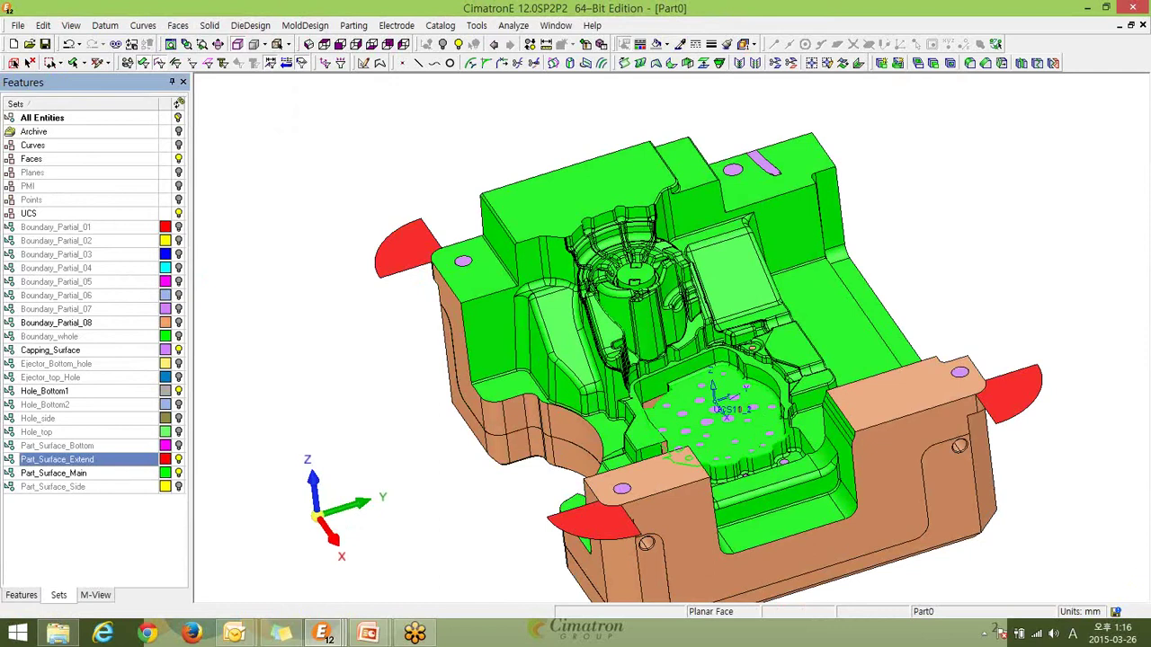
left_click_drag(727, 442, 804, 299, "ctrl")
left_click(177, 25)
left_click(194, 39)
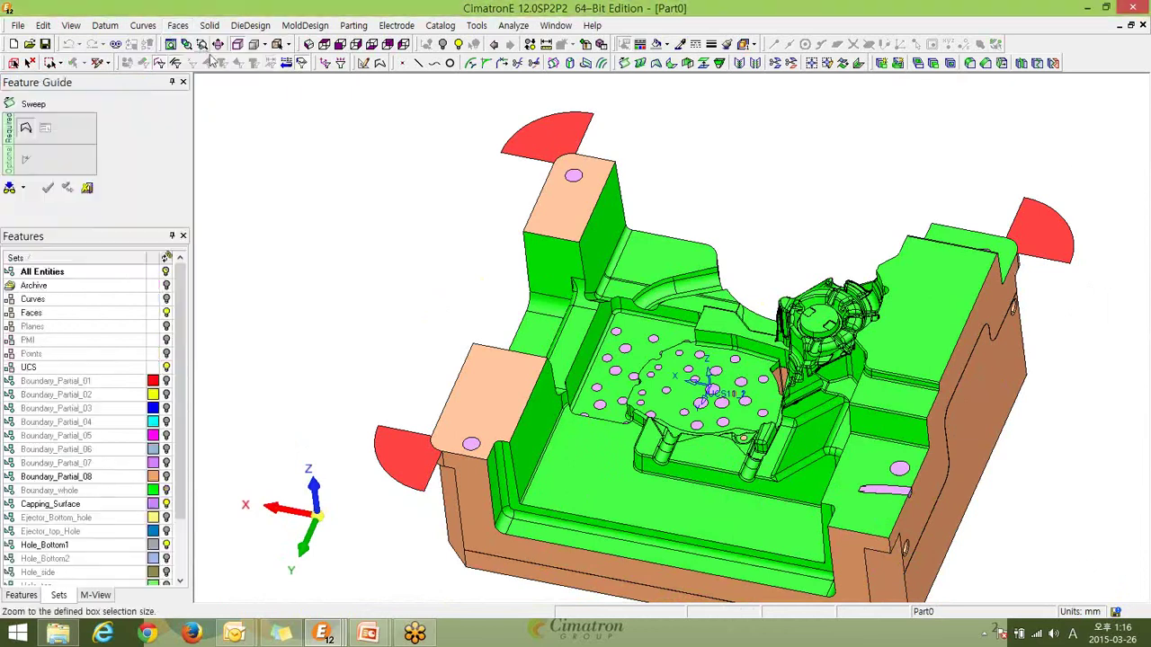
middle_click_drag(645, 400, 605, 287, "ctrl")
left_click(839, 425)
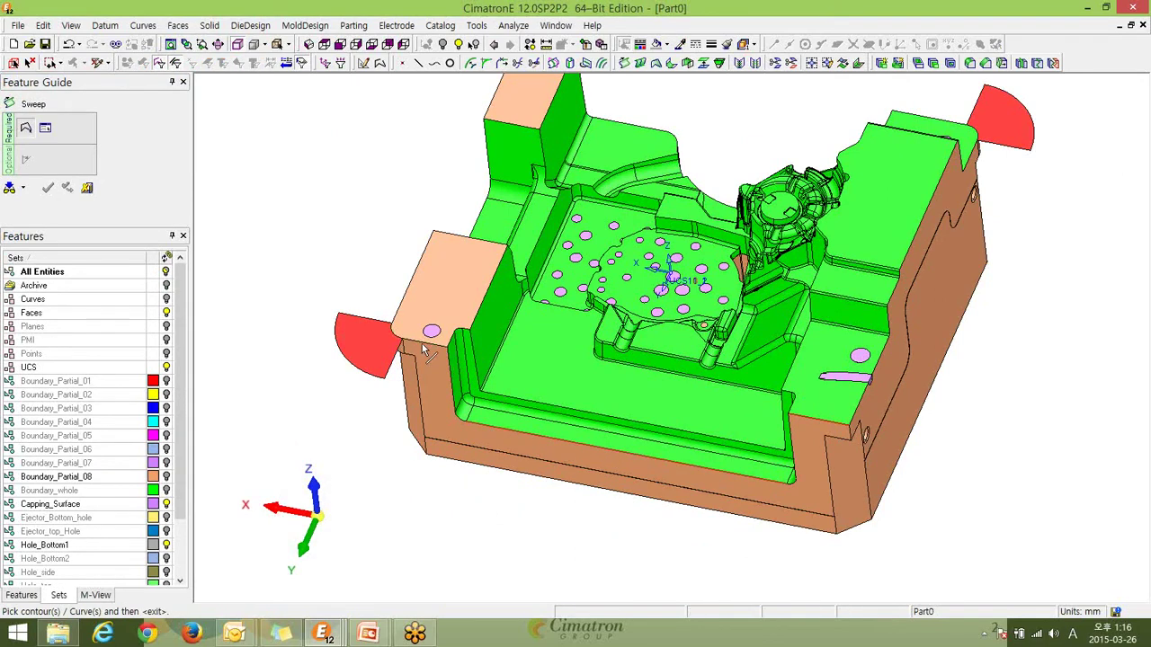
middle_click(304, 231)
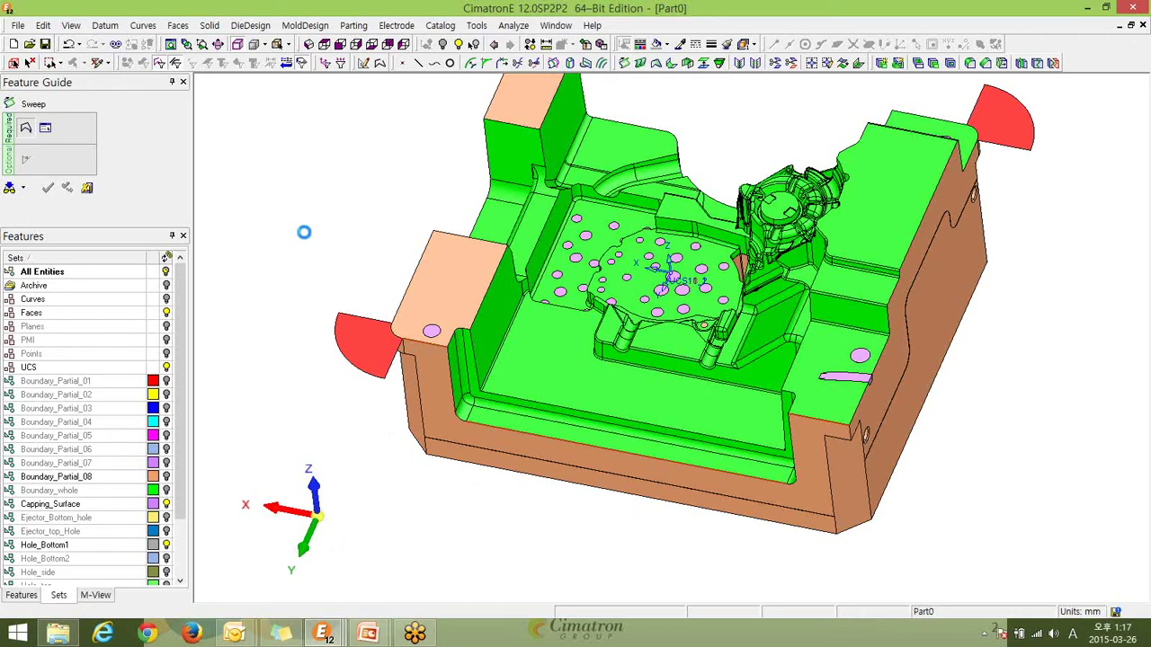
left_click(86, 187)
Start a Sweep and chain a composite curve along the side's stepped upper edge, from the slotted green block to the orange block.
left_click(180, 28)
left_click(190, 46)
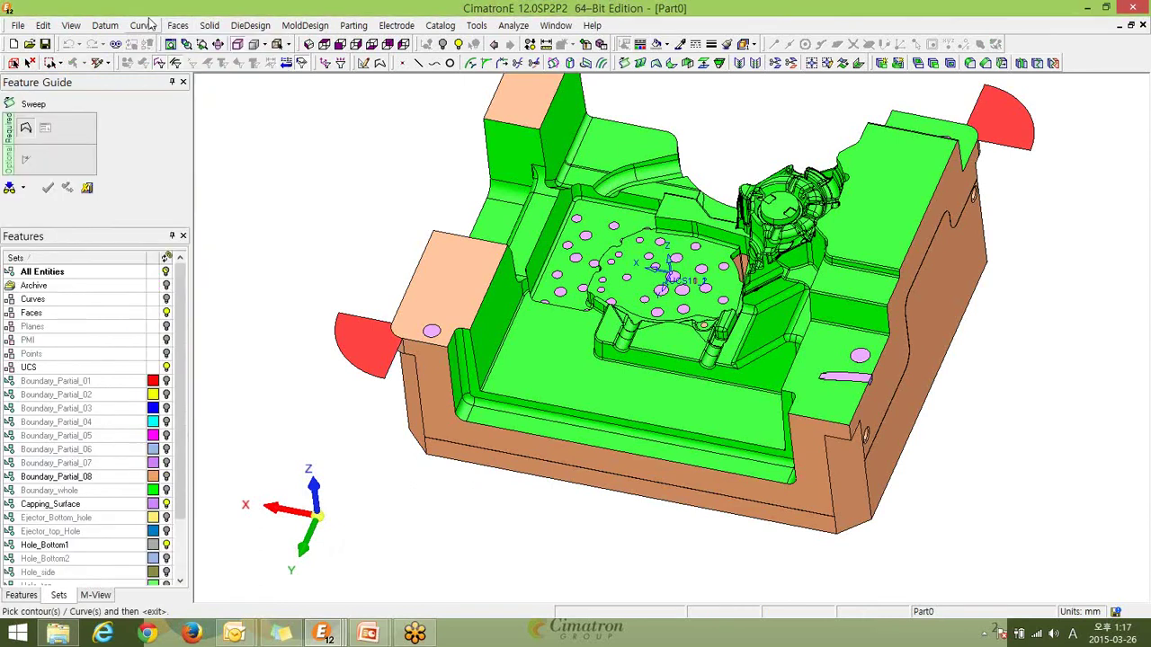
left_click(144, 25)
left_click(151, 57)
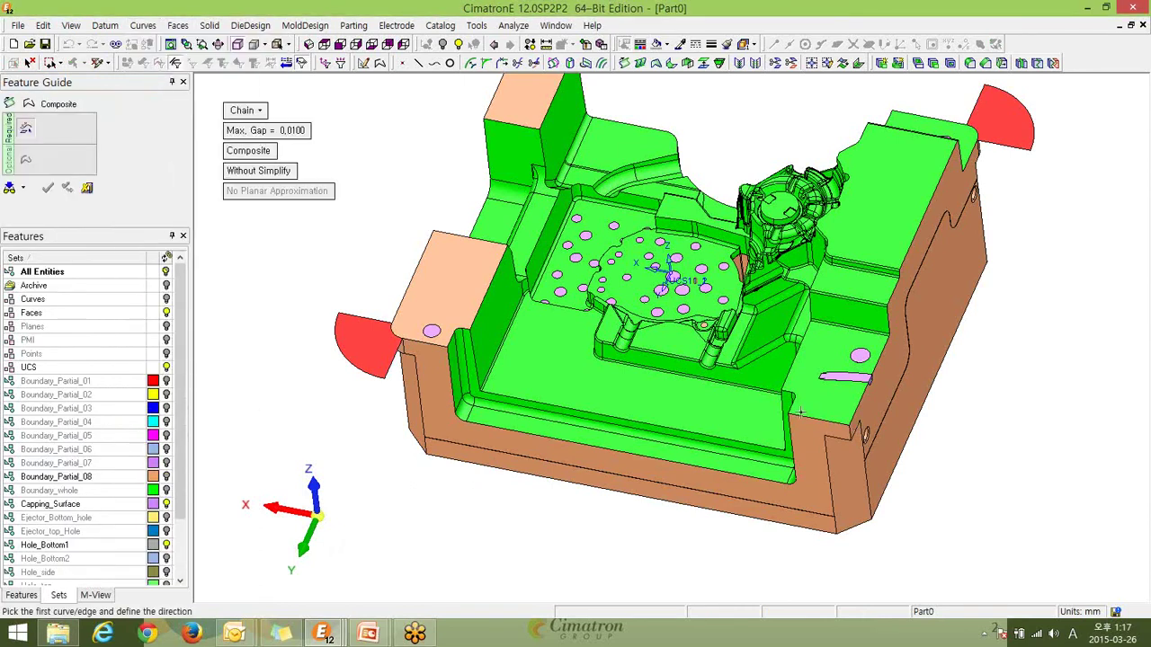
left_click(828, 420)
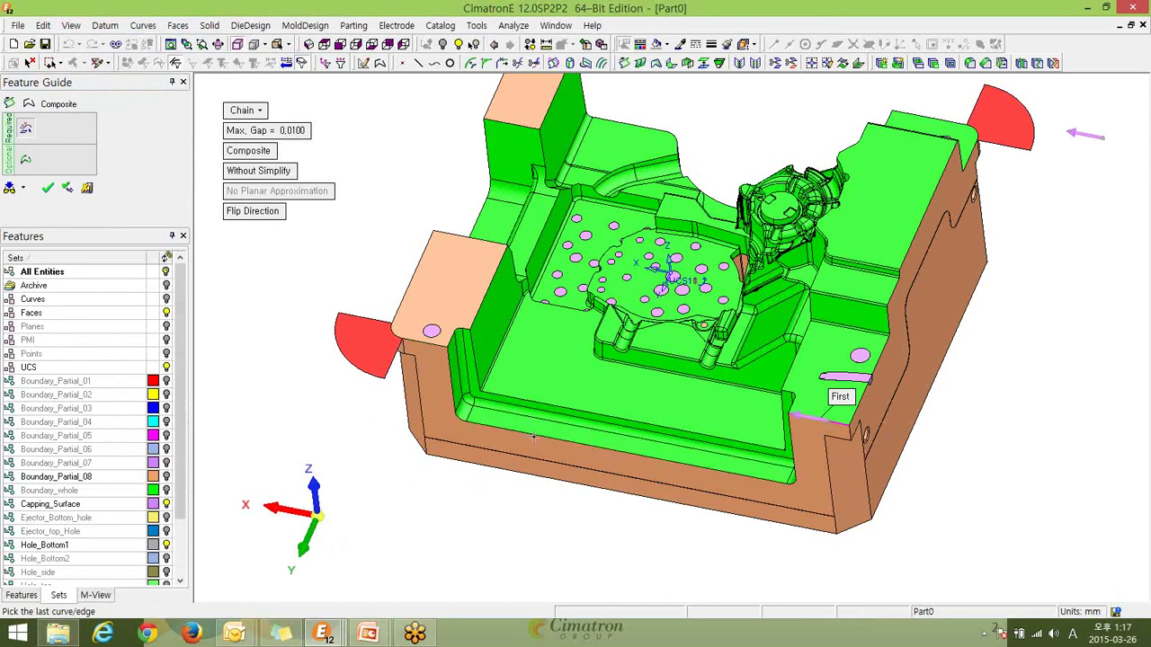
left_click(427, 338)
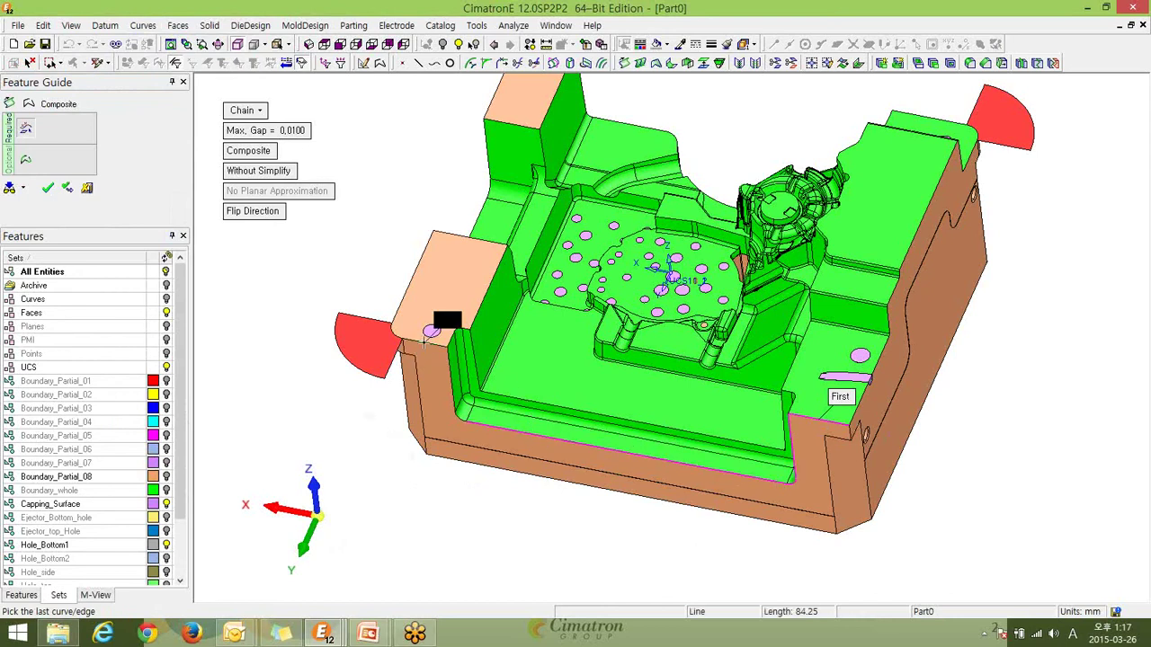
left_click(48, 188)
Sweep the composite edge outward with a delta of 100 mm and check the new faces by toggling the Part_Surface_Extend set.
middle_click(405, 194)
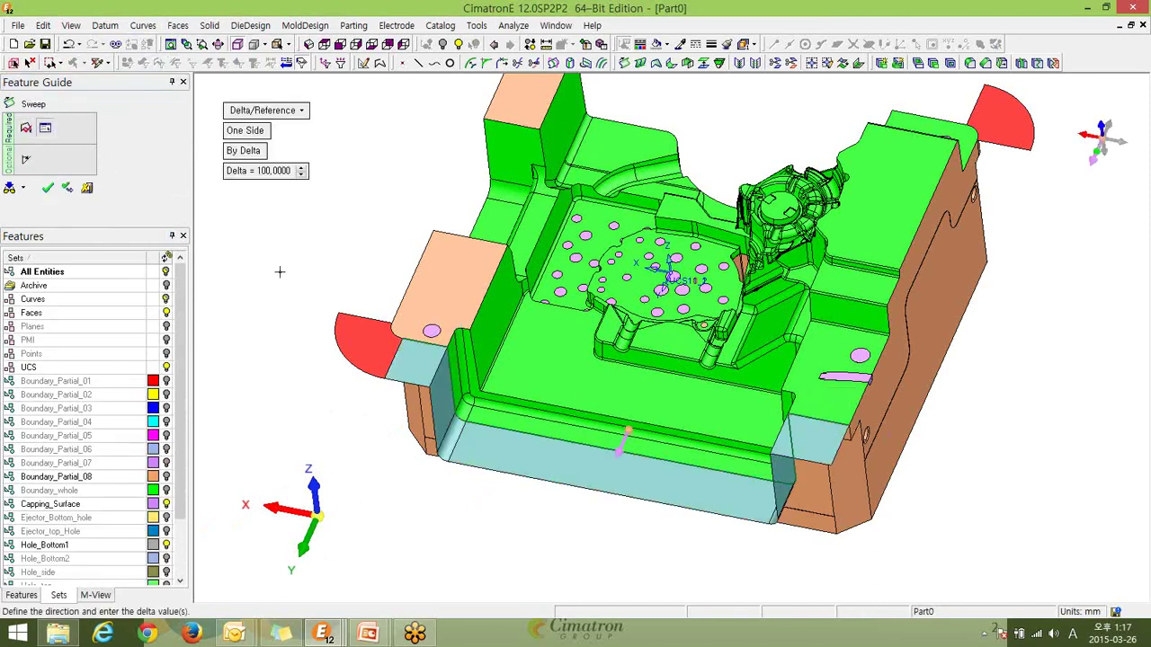
left_click(49, 190)
middle_click_drag(620, 387, 642, 404)
left_click(178, 459)
left_click(178, 459)
middle_click_drag(890, 385, 944, 426)
scroll(936, 369, "down", 2)
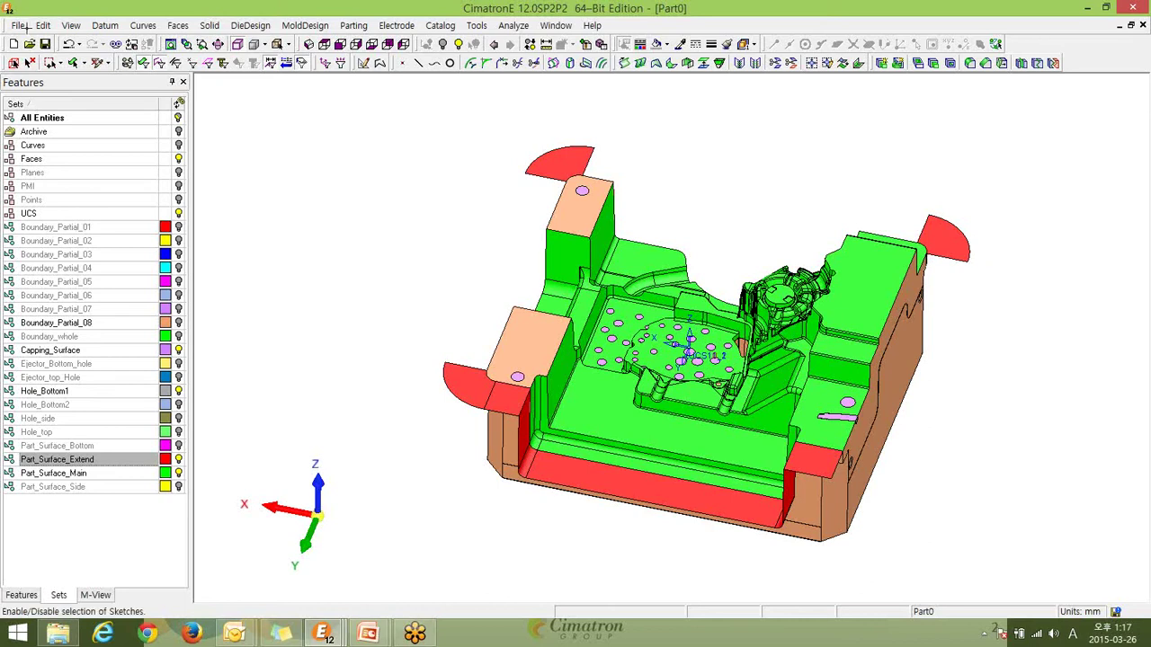
Switch to the demo_mod document, list its sets, and examine the finished model's extended, side and capping surfaces.
left_click(555, 25)
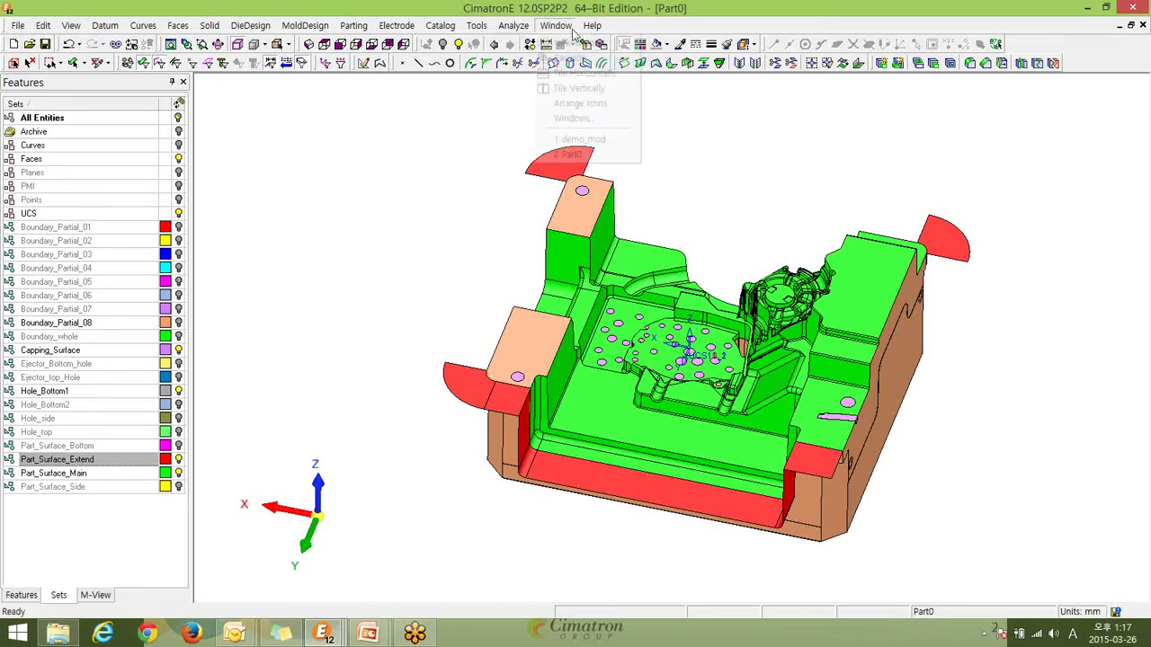
left_click(600, 140)
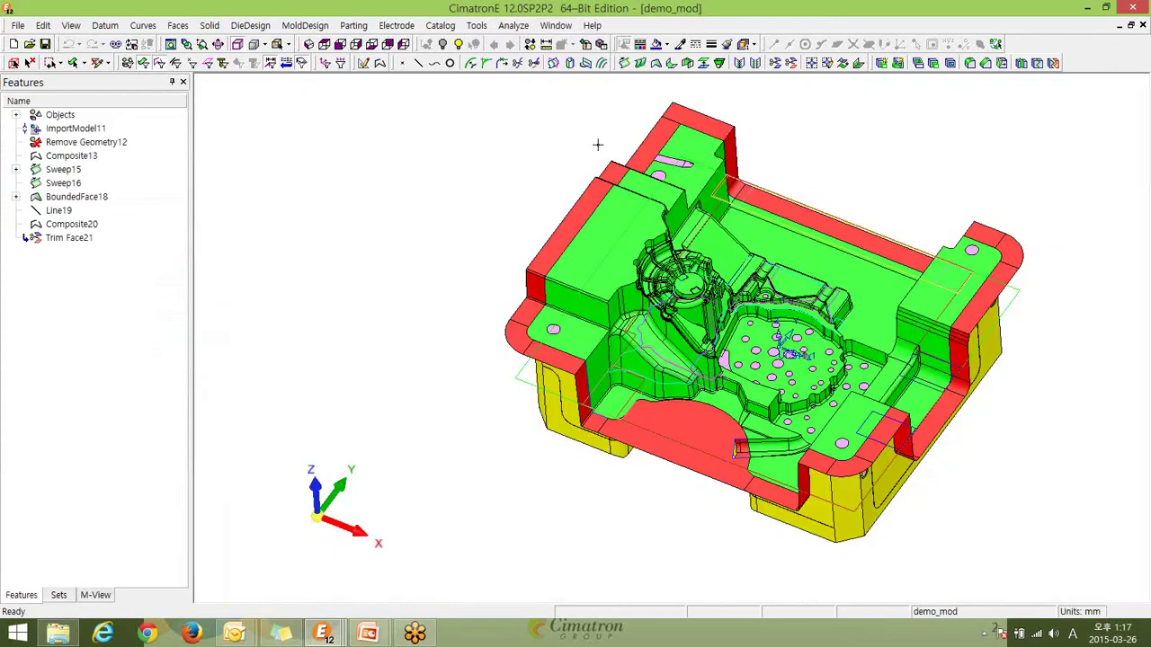
middle_click_drag(598, 147, 836, 387)
left_click(58, 596)
left_click_drag(765, 338, 766, 351, "ctrl")
middle_click_drag(766, 351, 673, 326, "ctrl")
mouse_move(673, 326)
right_mouse_down("ctrl")
mouse_move(672, 288)
mouse_move(674, 315)
right_mouse_up("ctrl")
mouse_move(673, 314)
middle_mouse_down("ctrl")
mouse_move(820, 301)
mouse_move(665, 315)
middle_mouse_up("ctrl")
right_click_drag(665, 315, 666, 388, "ctrl")
left_click_drag(666, 389, 754, 332, "ctrl")
right_click_drag(753, 332, 753, 285, "ctrl")
left_click_drag(754, 286, 752, 314, "ctrl")
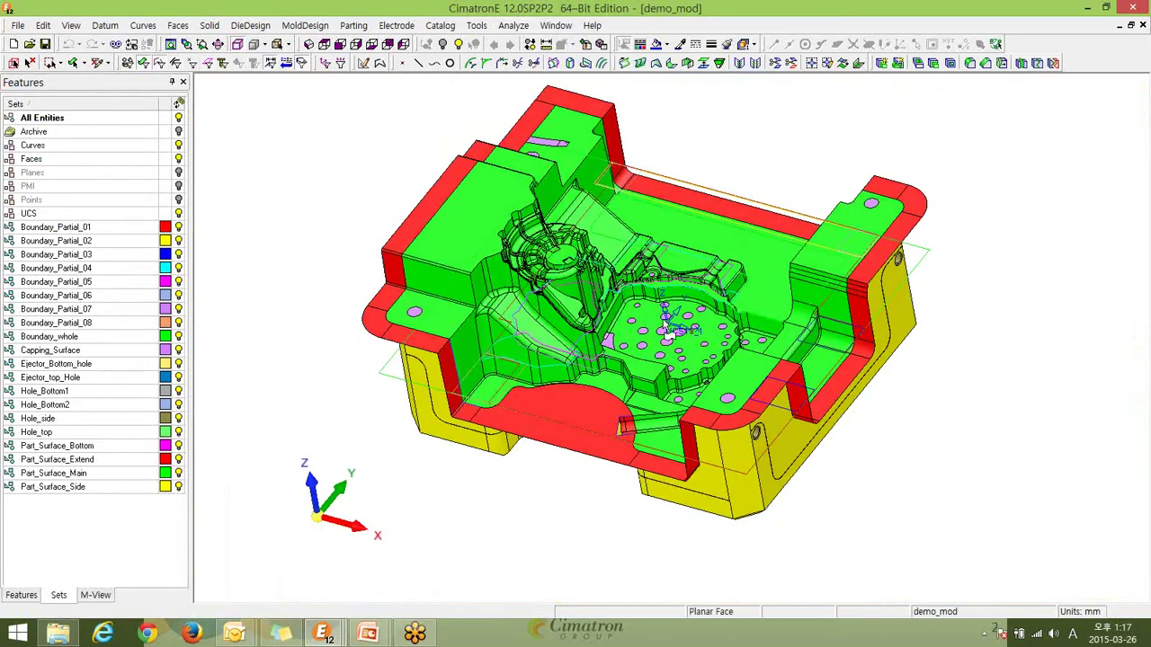
mouse_move(210, 282)
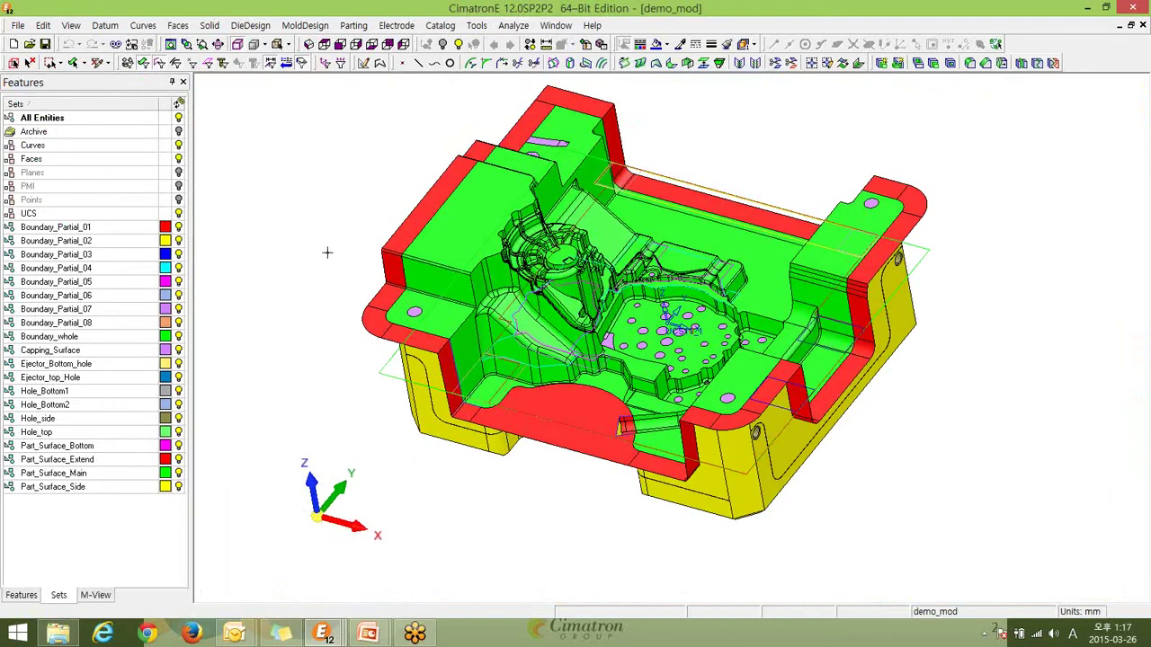
scroll(719, 261, "down", 3)
middle_click_drag(690, 350, 644, 496, "ctrl")
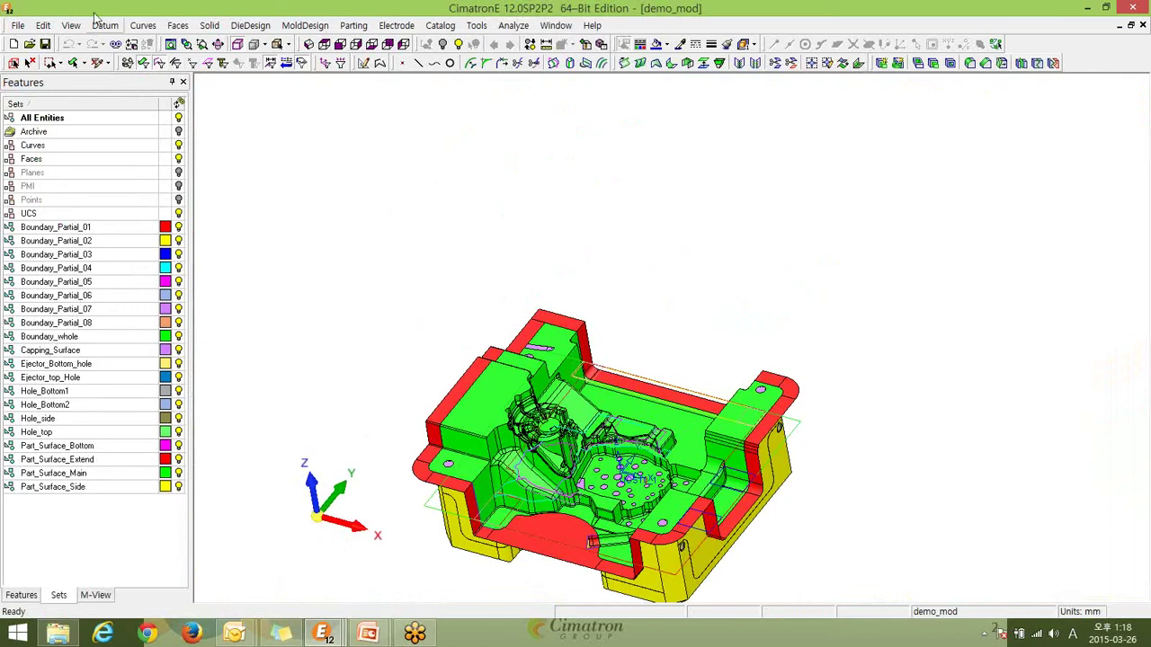
left_click(80, 63)
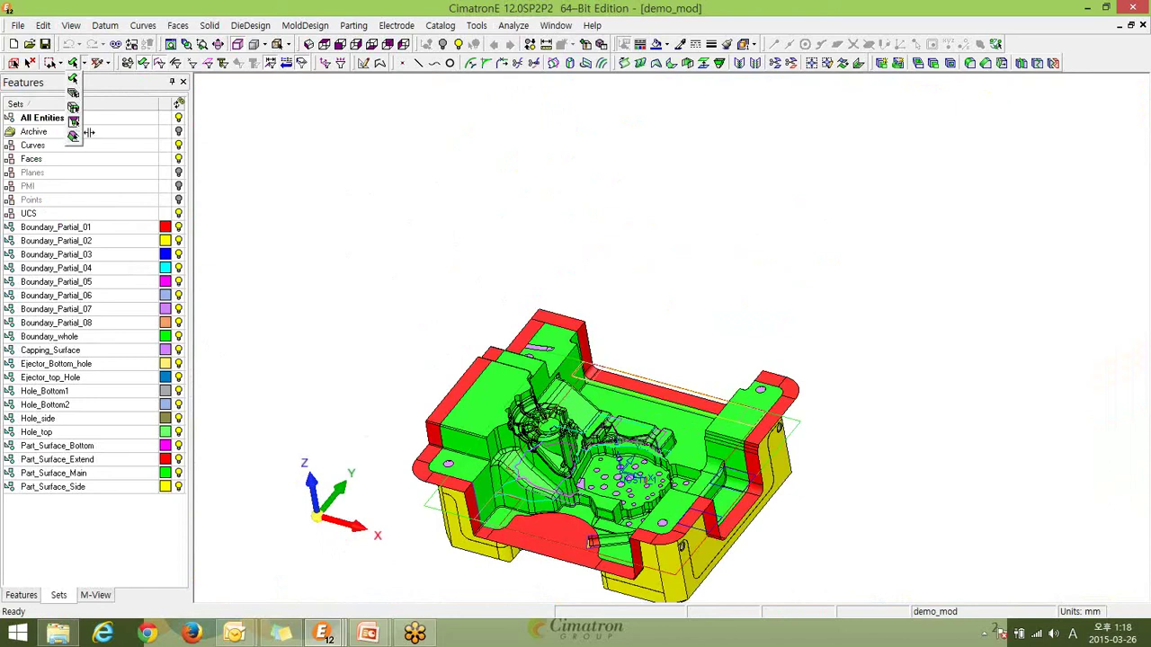
left_click(309, 133)
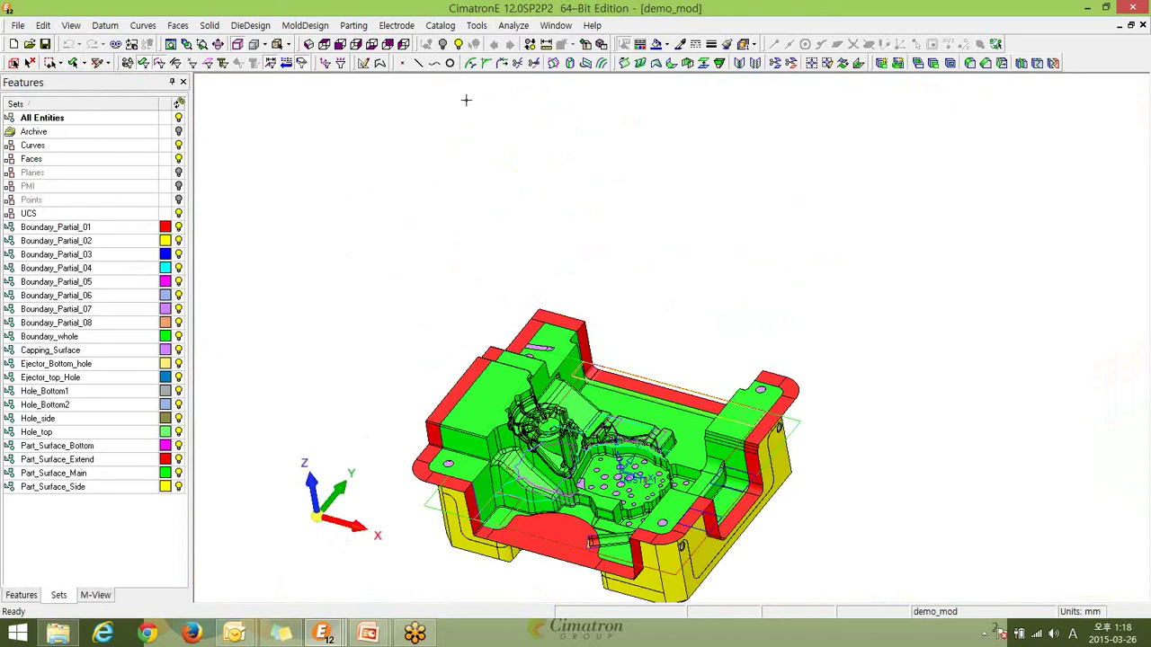
left_click(637, 48)
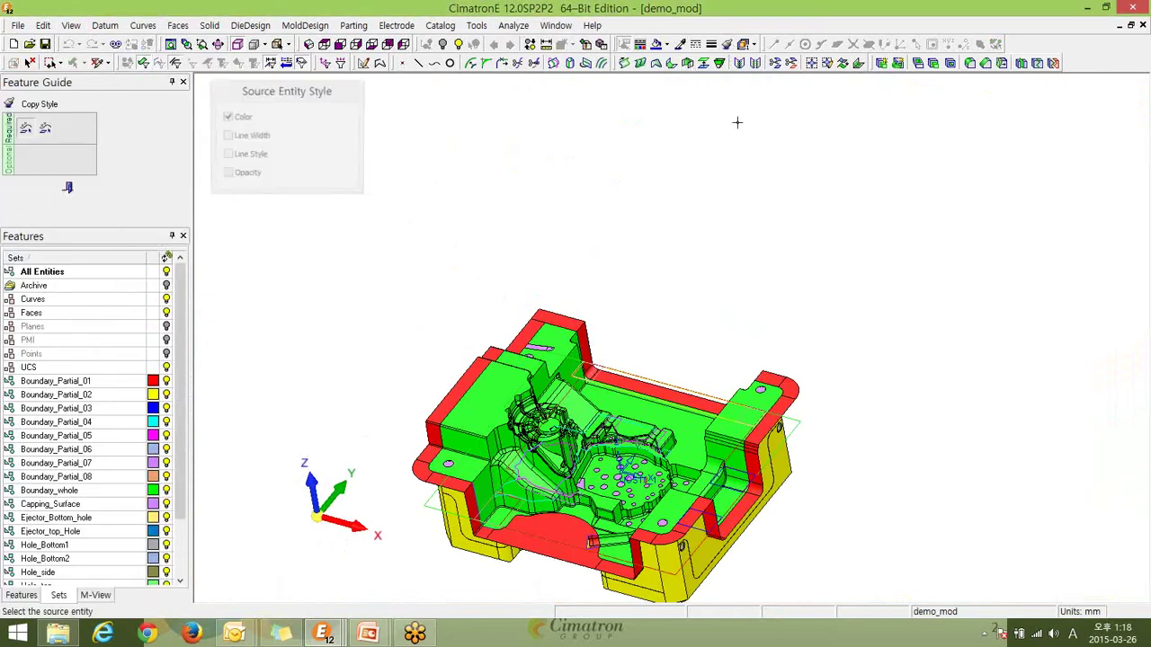
left_click(68, 186)
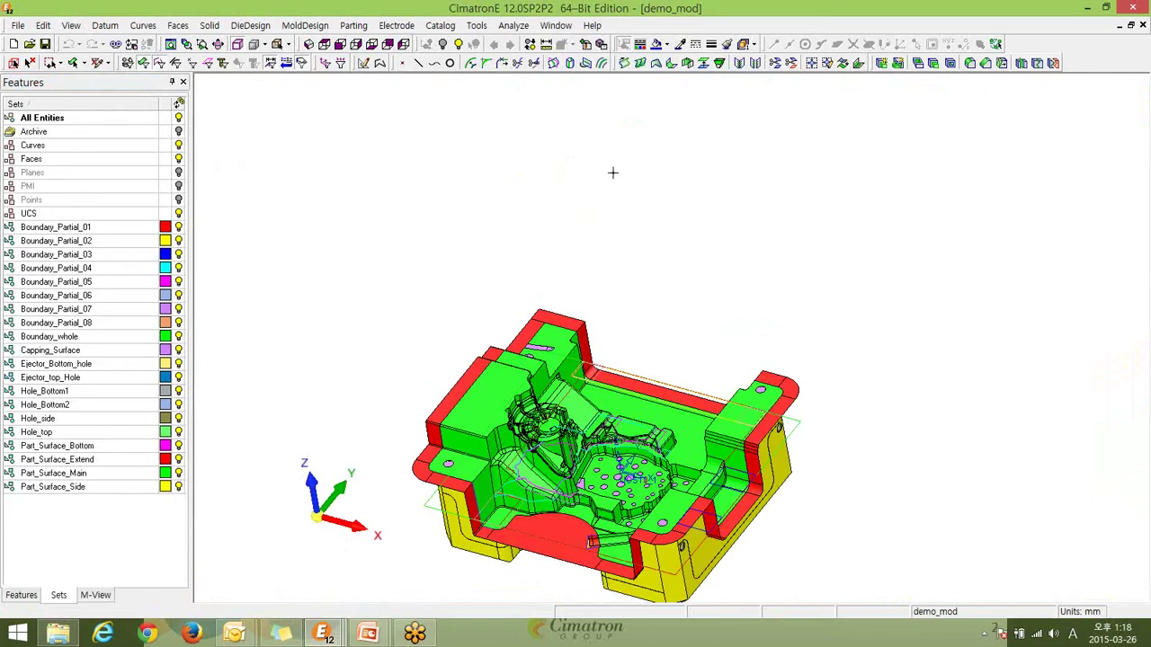
Select the large green top face of the raised block as the color reference for filtering.
scroll(740, 310, "up", 2)
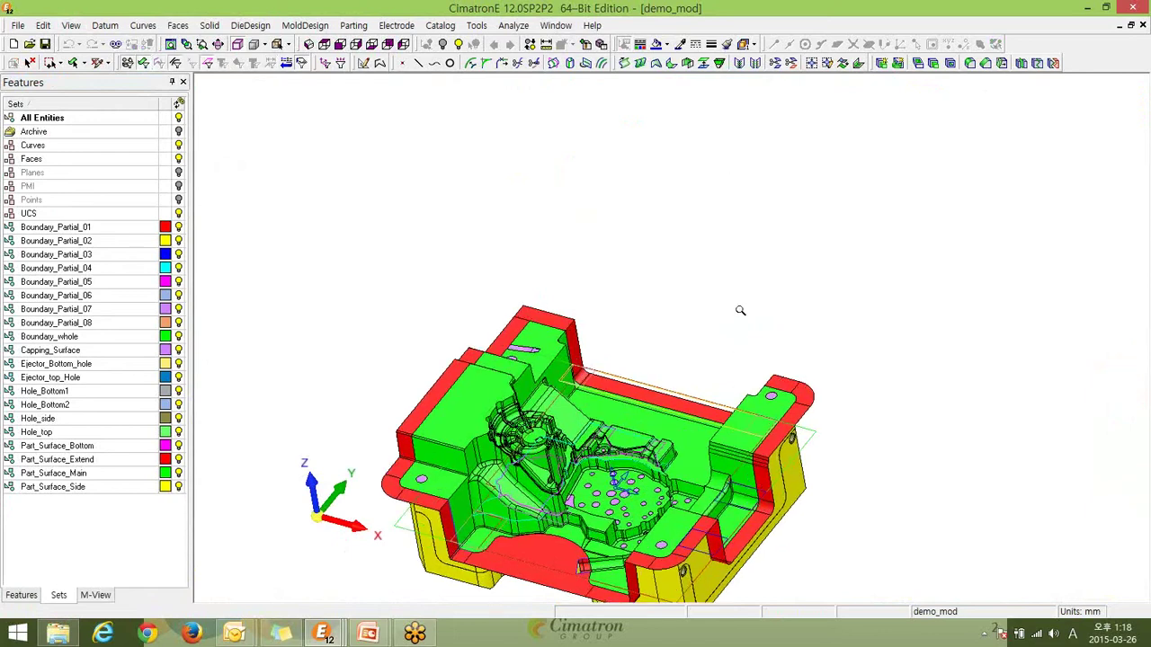
scroll(740, 310, "up", 1)
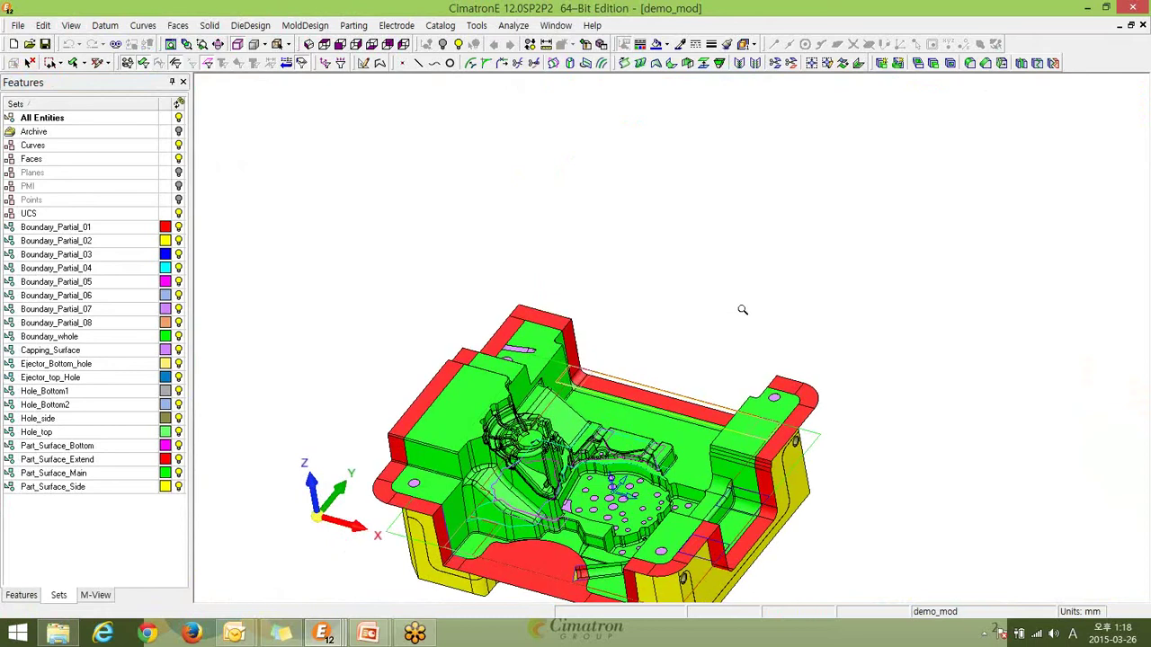
middle_click_drag(740, 310, 764, 211, "ctrl")
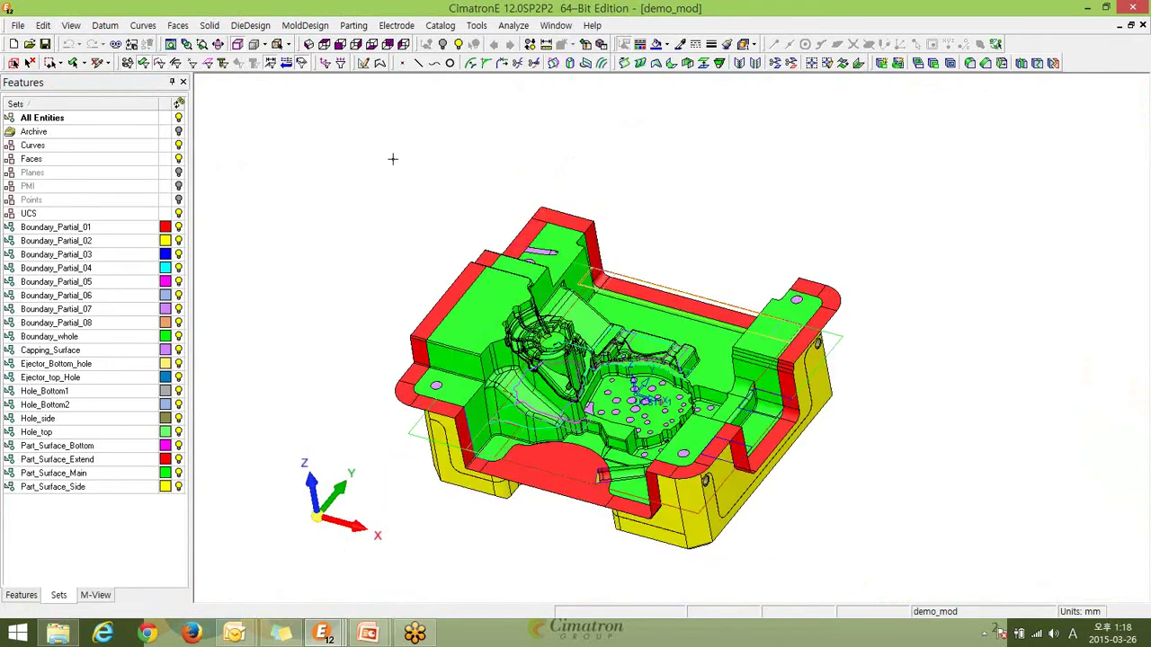
left_click(107, 64)
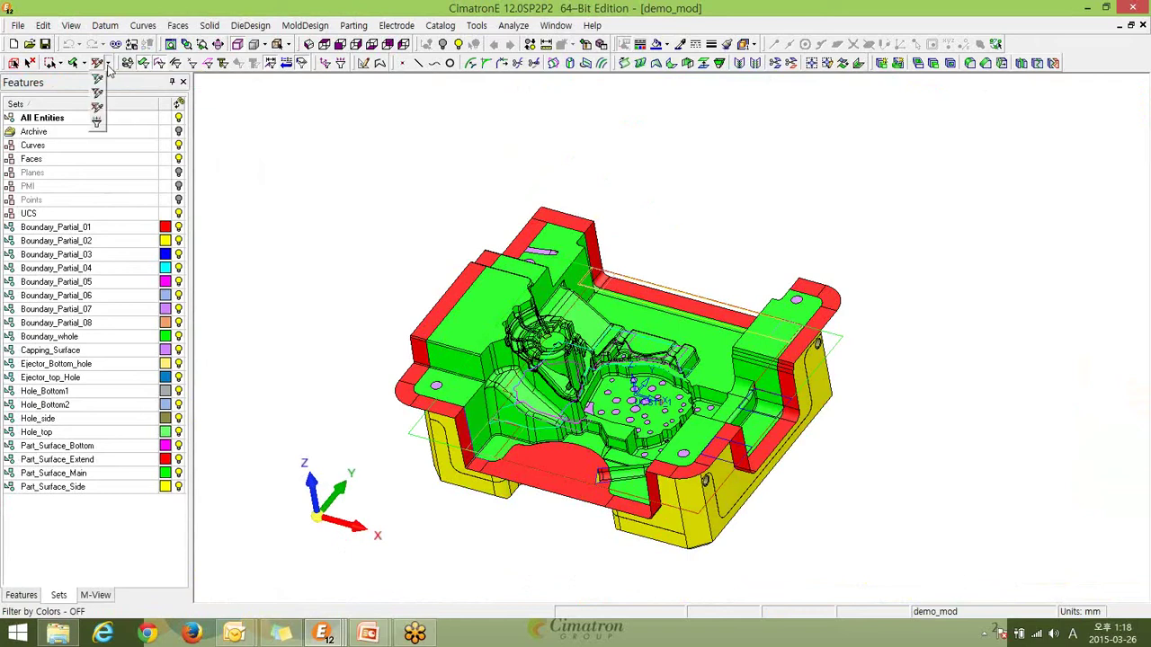
left_click(319, 150)
left_click(493, 315)
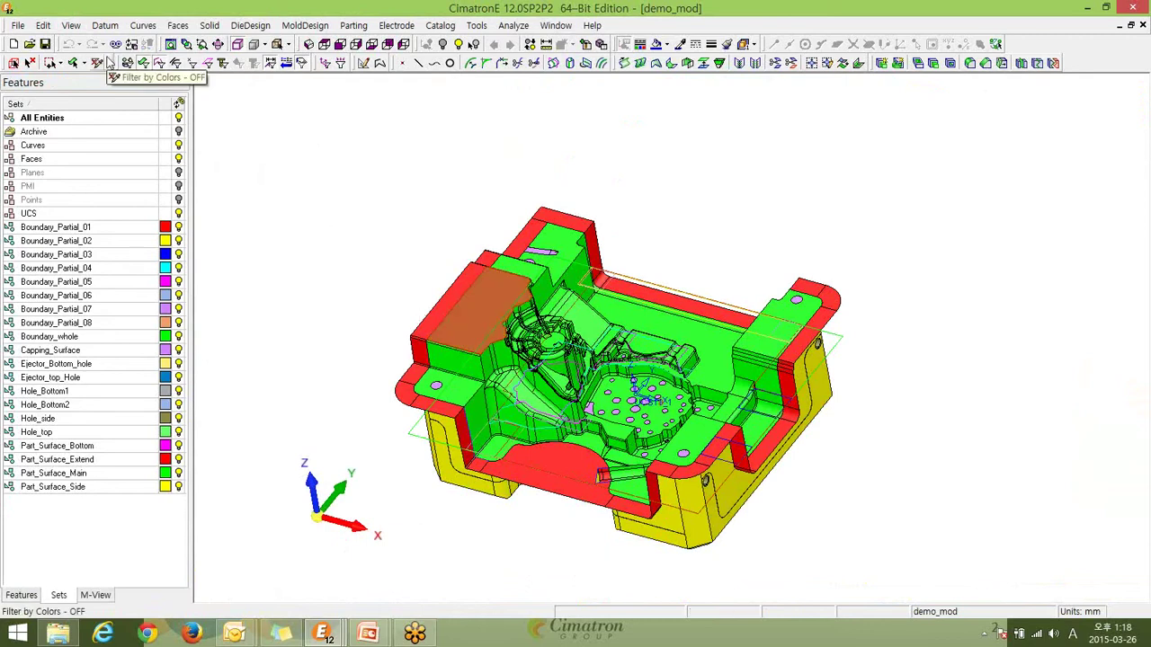
Filter the selection by the picked face's color, window-select the whole model, and inspect which faces are highlighted.
left_click(107, 63)
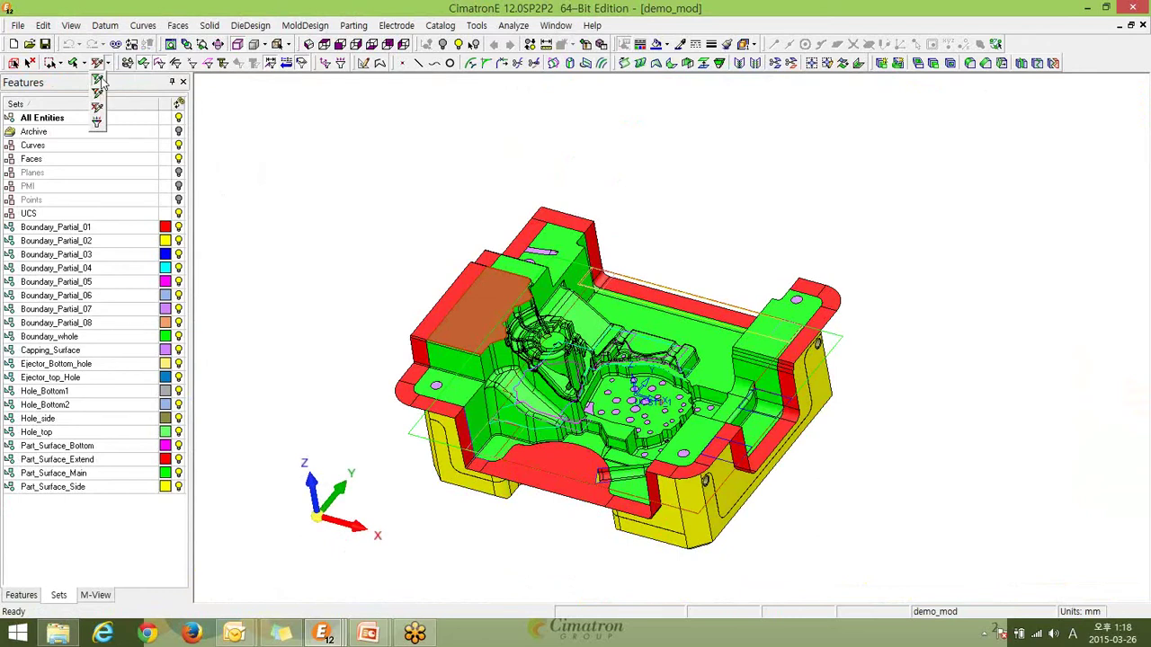
left_click(99, 82)
left_click_drag(321, 136, 941, 586)
mouse_move(896, 449)
middle_mouse_down()
mouse_move(893, 462)
mouse_move(965, 480)
mouse_move(885, 490)
mouse_move(886, 458)
middle_mouse_up()
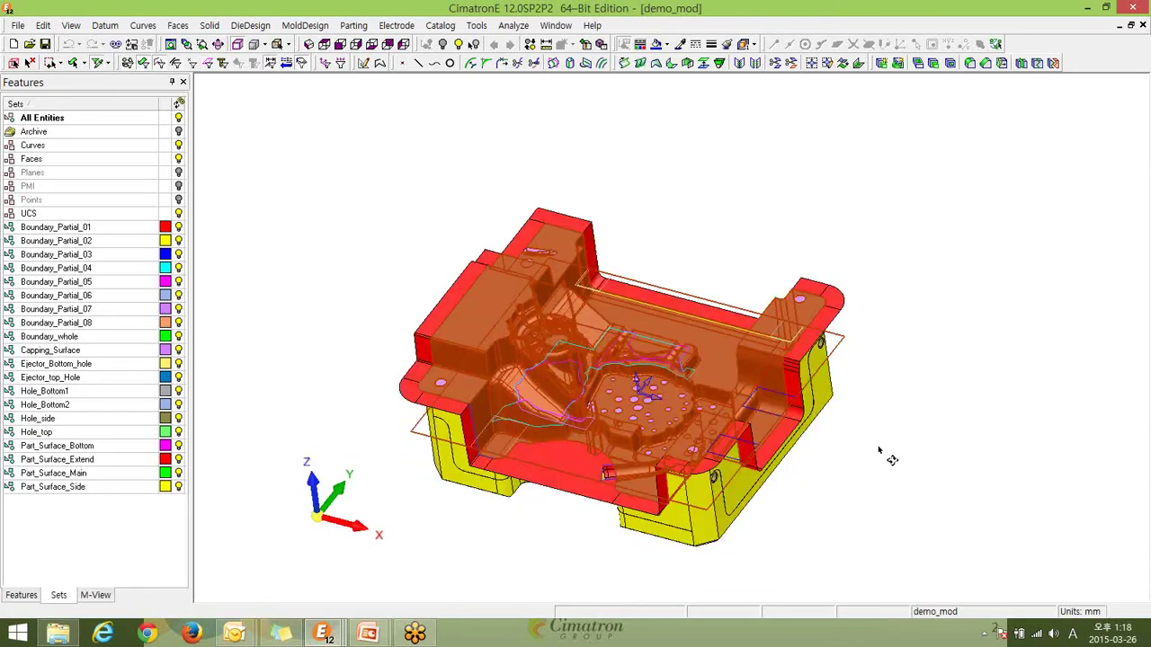
scroll(837, 219, "up", 5)
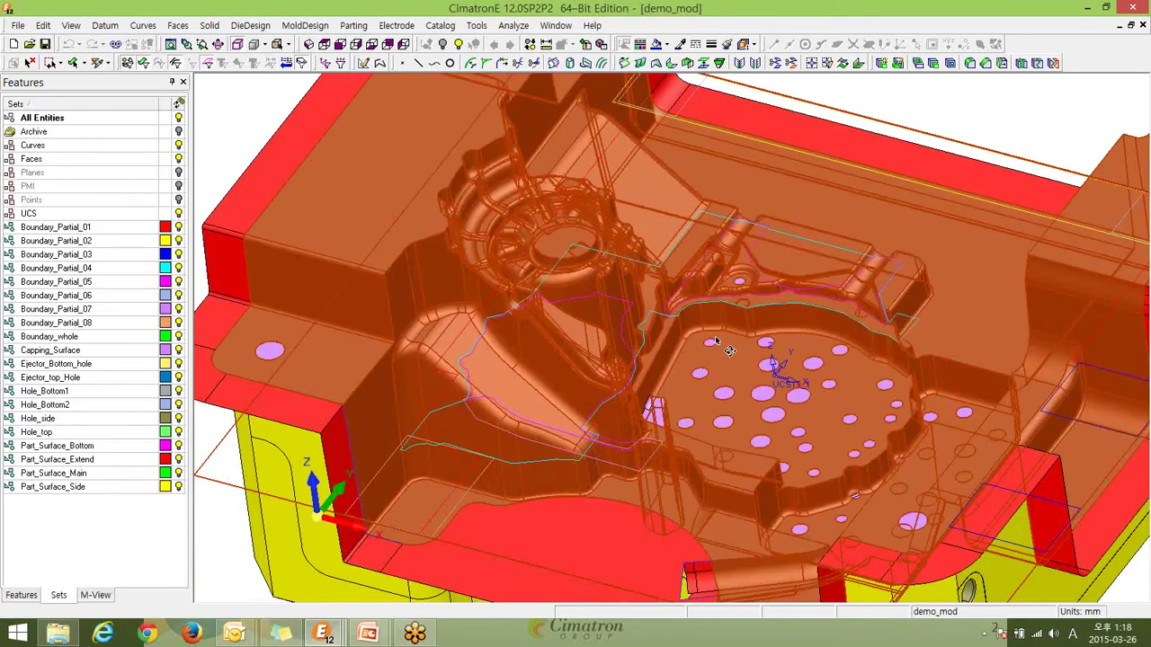
middle_click_drag(716, 340, 717, 302)
scroll(730, 311, "down", 5)
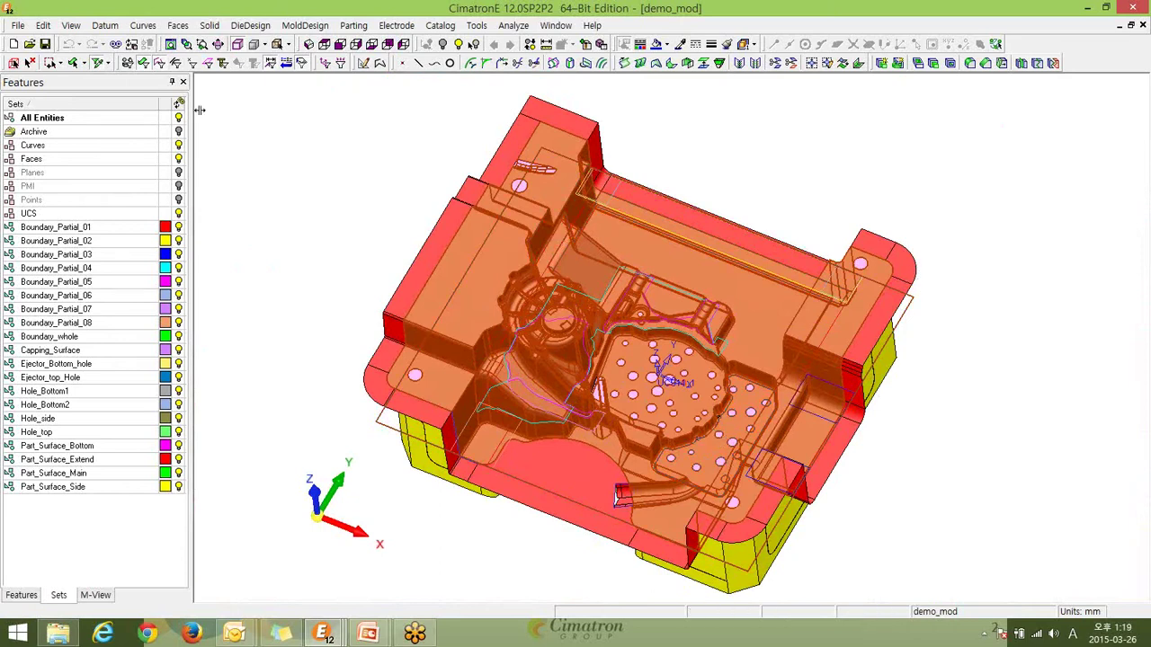
middle_click_drag(809, 279, 684, 369)
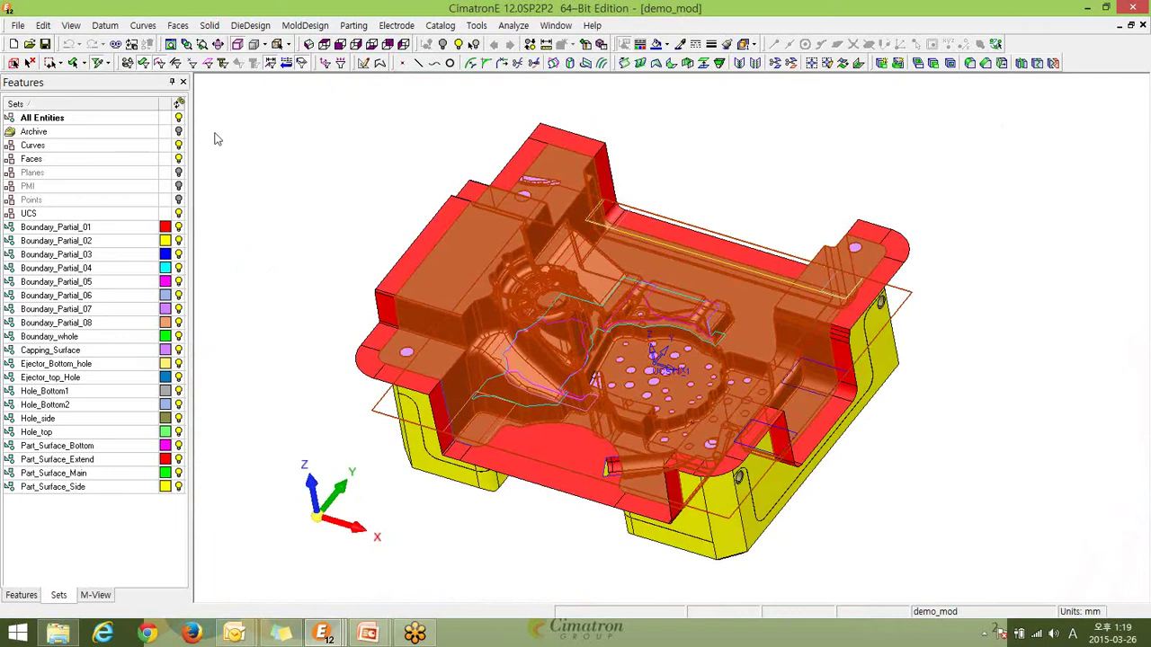
Open the Selection Filter's color settings and add red and light purple to the allowed green.
left_click(107, 63)
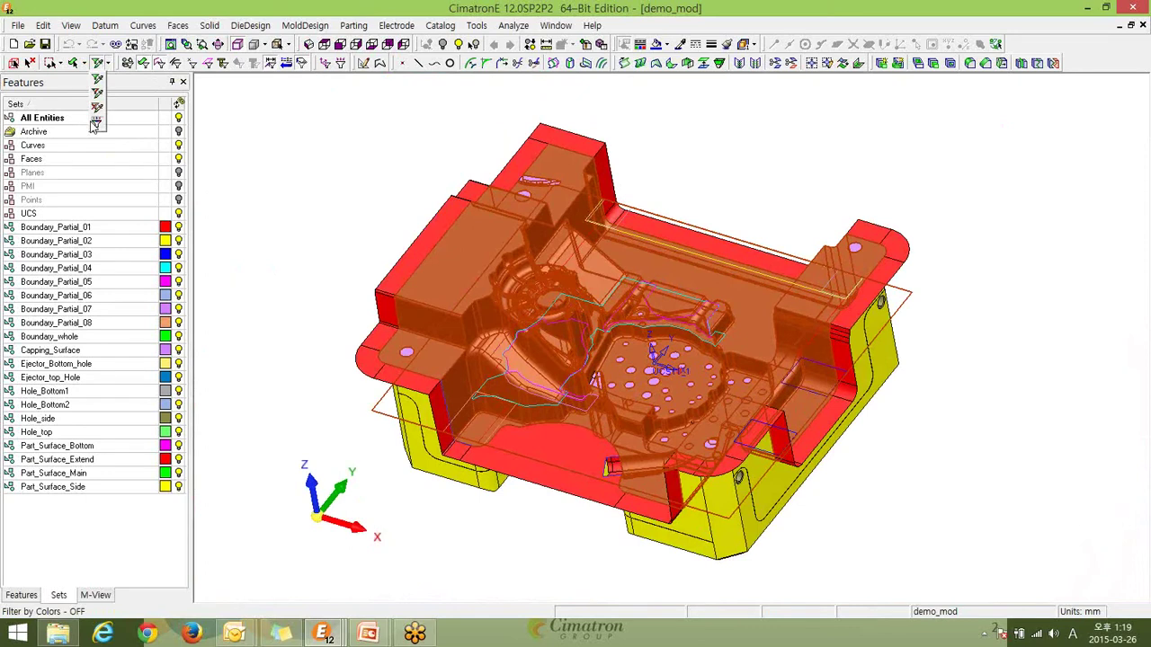
left_click(94, 126)
left_click_drag(241, 70, 328, 126)
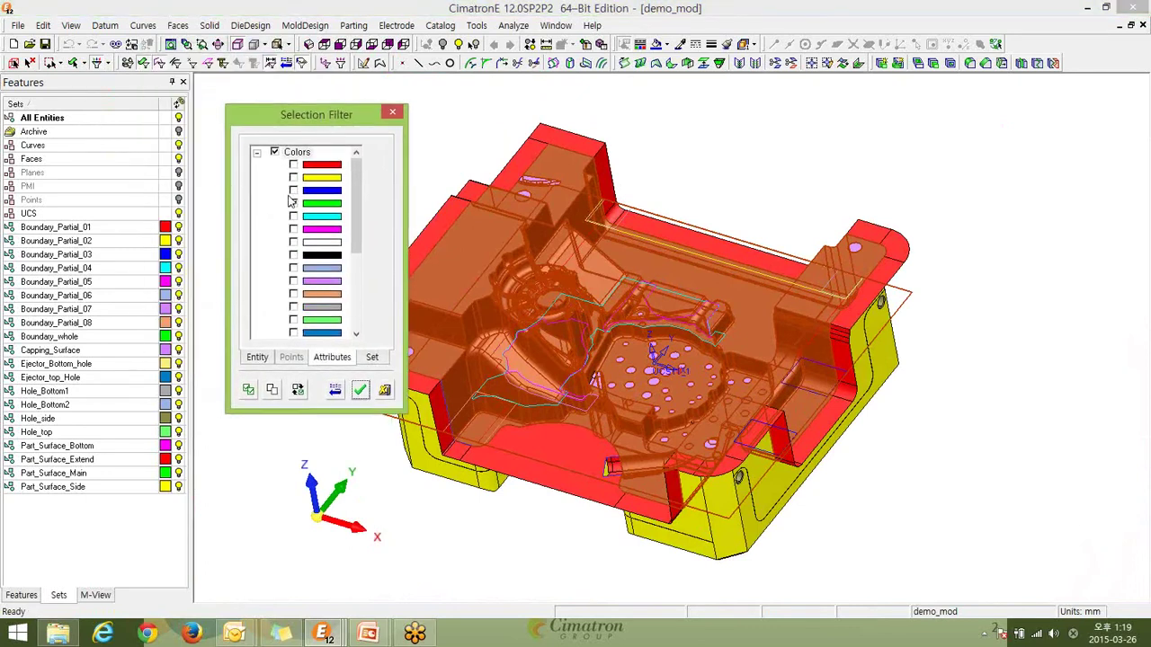
left_click_drag(359, 217, 377, 191)
left_click(293, 165)
left_click(293, 281)
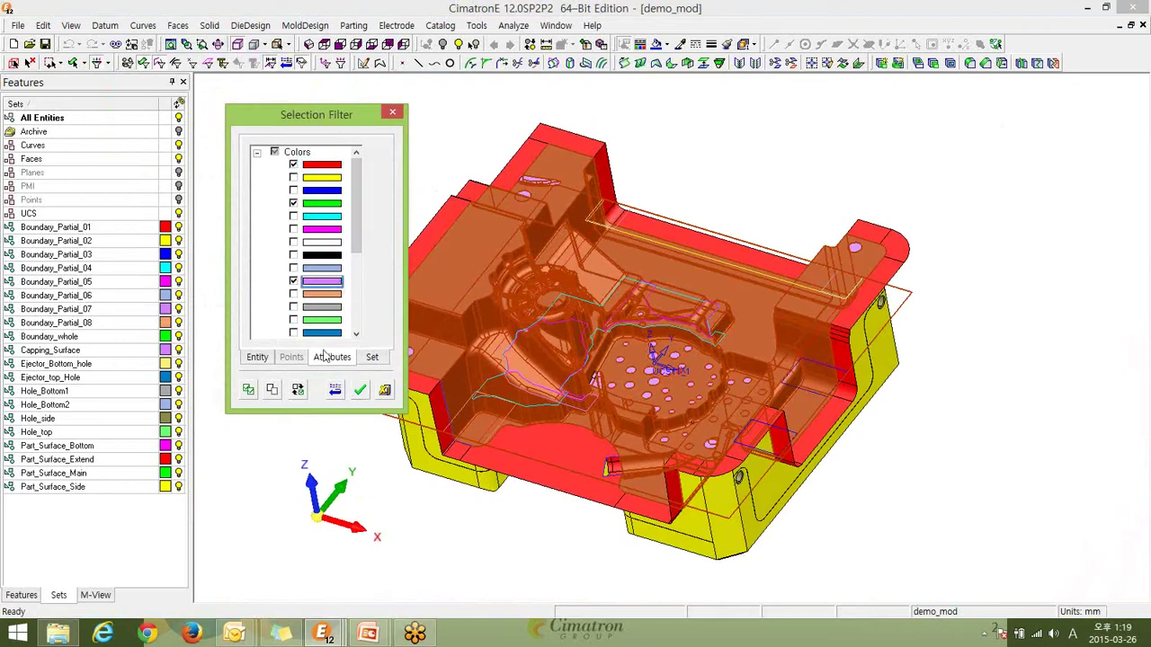
Restrict the filter's entity types to Face by excluding Sketch and Composite, and apply it.
left_click(258, 358)
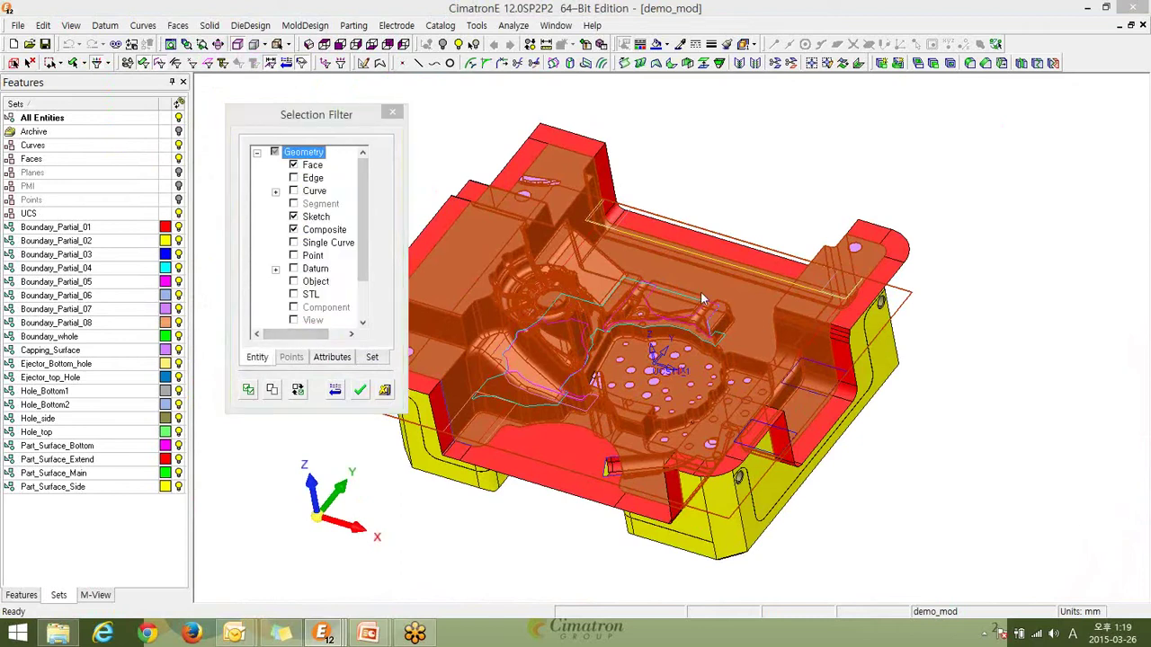
left_click_drag(317, 117, 183, 98)
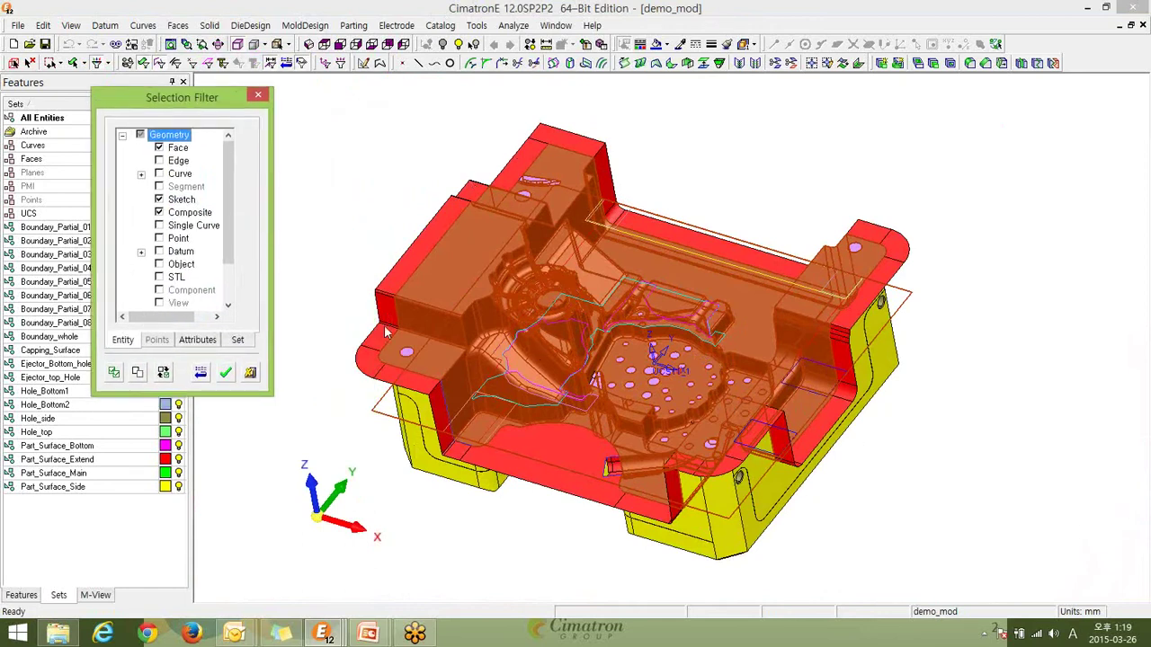
left_click(160, 199)
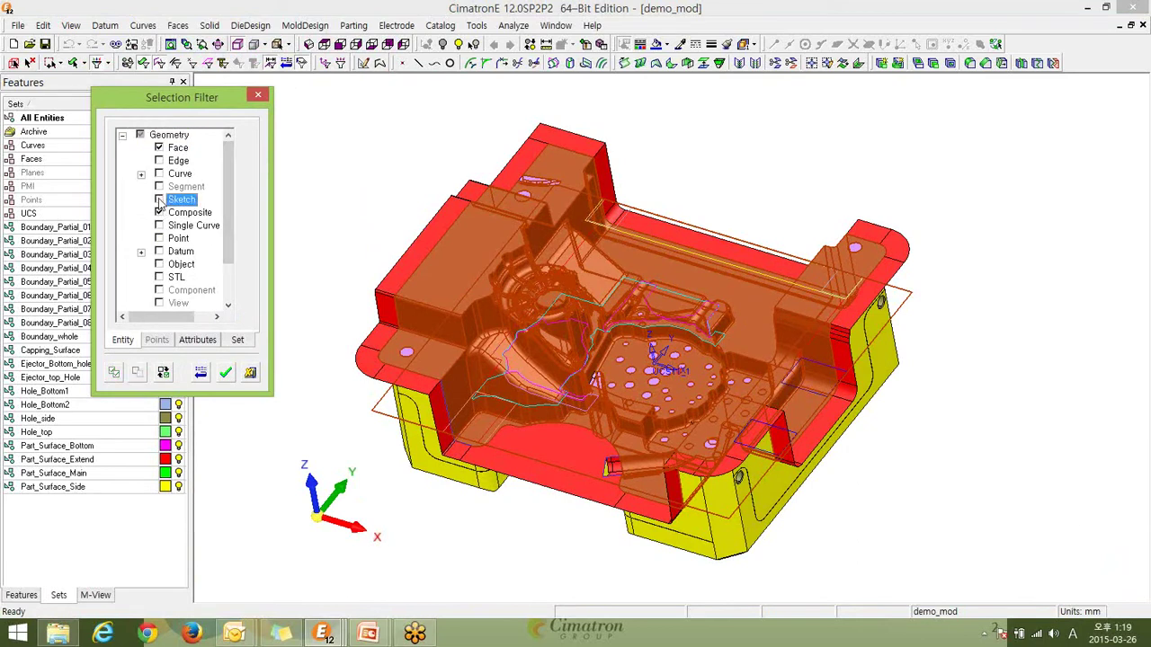
left_click(165, 213)
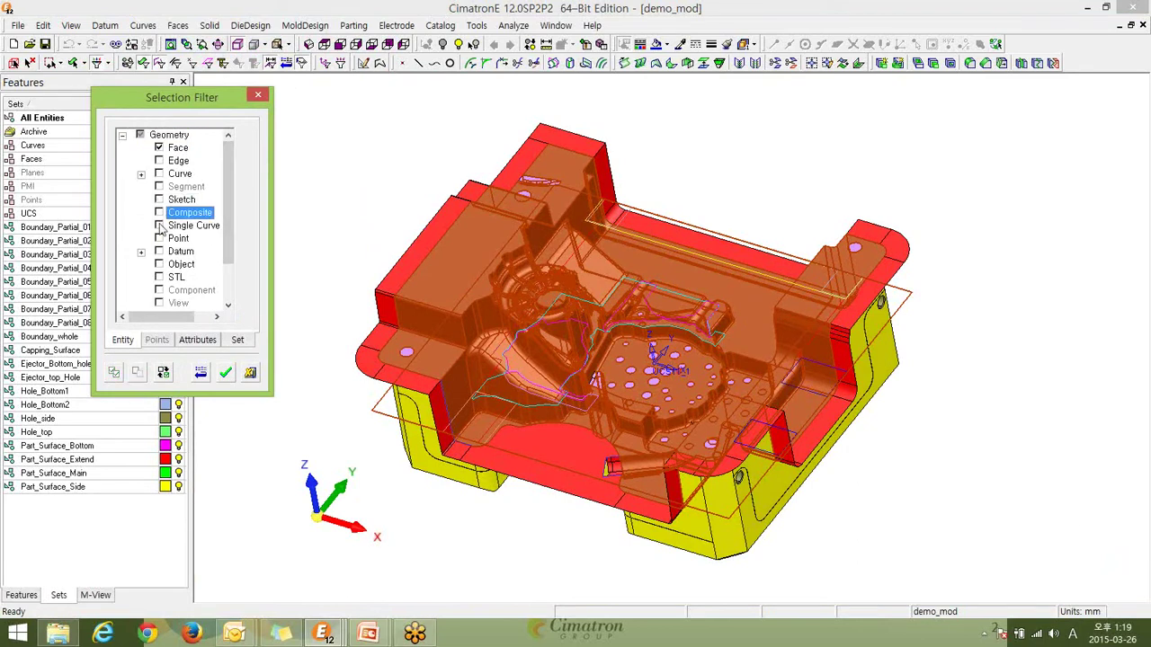
left_click(224, 373)
Window-select the whole model through the red, green and light purple face filter and inspect the highlighted faces.
left_click_drag(302, 106, 1040, 586)
mouse_move(951, 494)
middle_mouse_down()
mouse_move(963, 527)
mouse_move(958, 511)
middle_mouse_up()
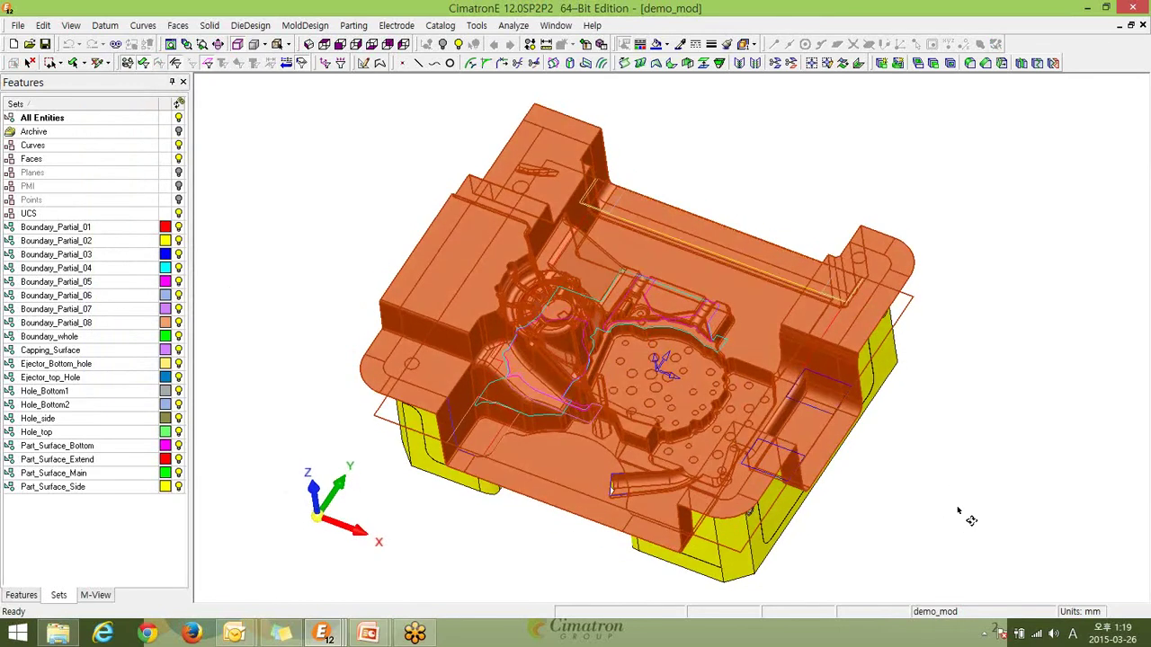
scroll(868, 277, "up", 5)
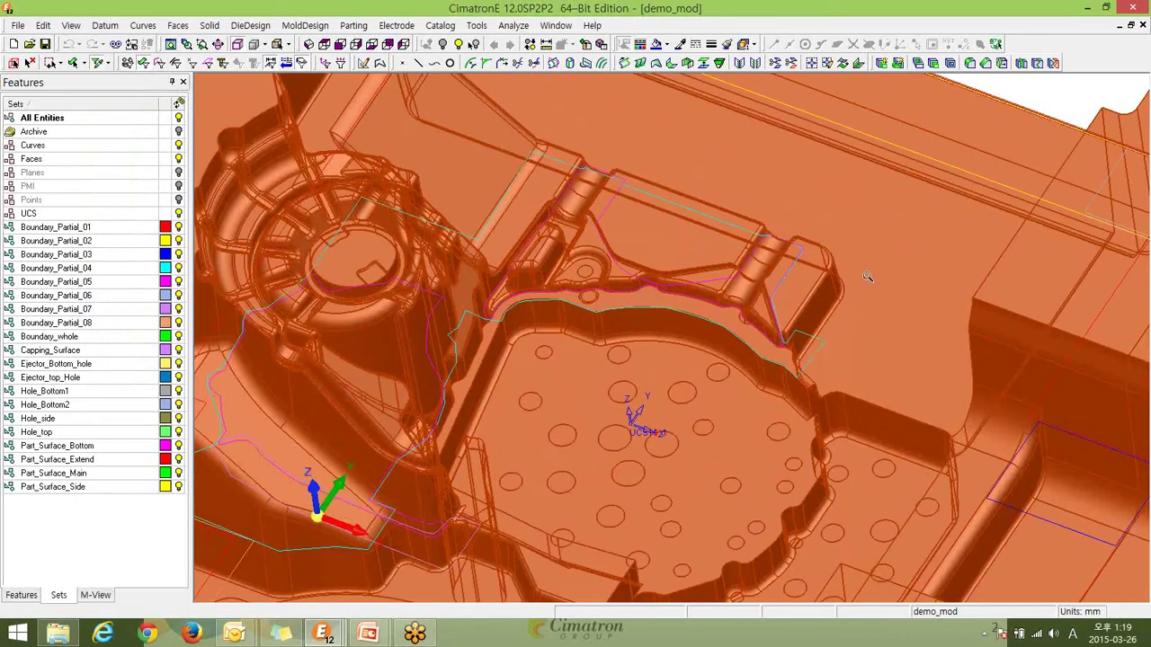
scroll(868, 277, "down", 5)
middle_click_drag(822, 481, 816, 439)
mouse_move(918, 433)
middle_mouse_down()
mouse_move(920, 468)
mouse_move(917, 437)
middle_mouse_up()
middle_click_drag(651, 298, 679, 345)
Invert the color filter to exclude the chosen colors and window-select the model's remaining faces.
left_click(106, 63)
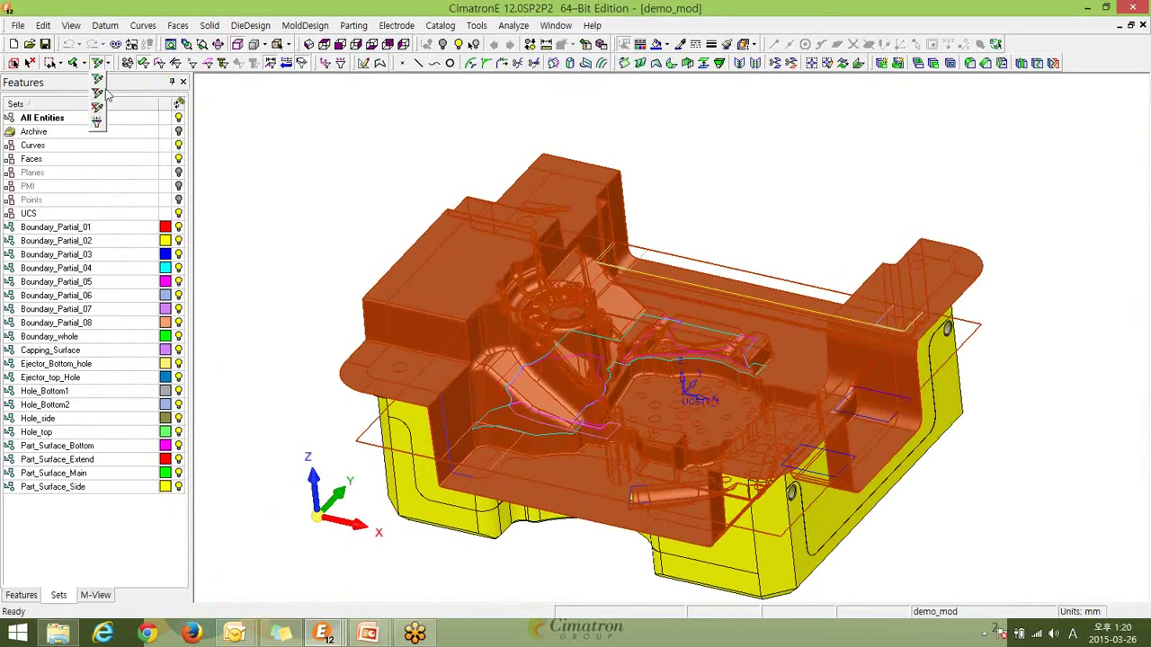
left_click(102, 102)
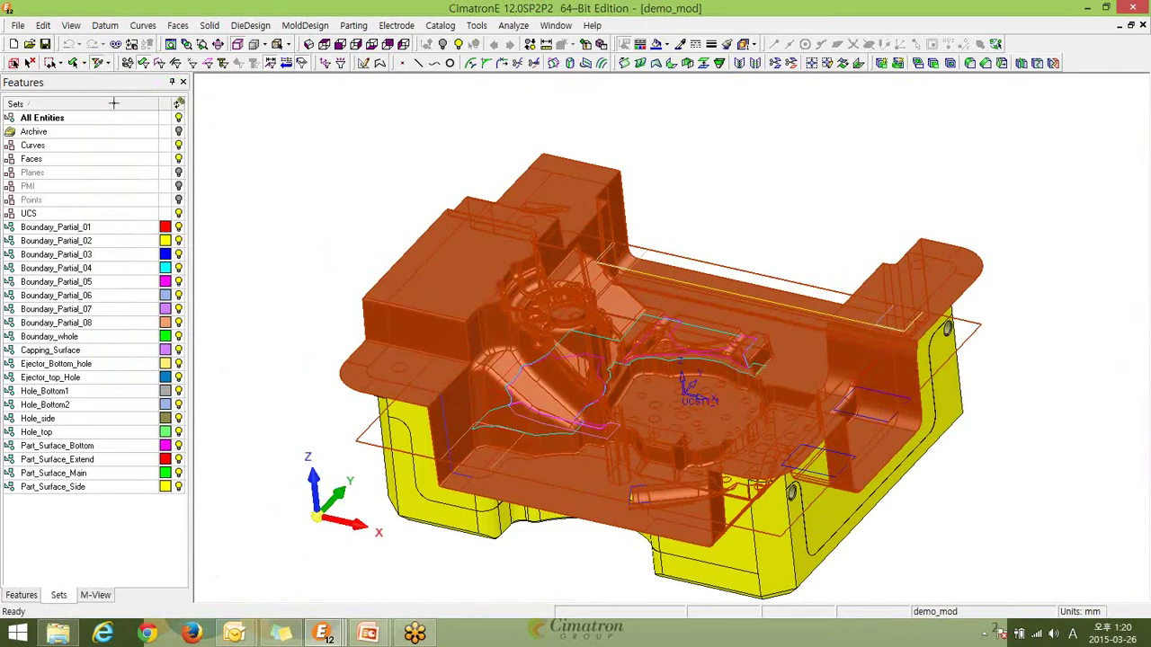
scroll(823, 177, "down", 2)
left_click_drag(432, 157, 881, 507)
middle_click_drag(955, 544, 782, 317)
scroll(789, 379, "up", 5)
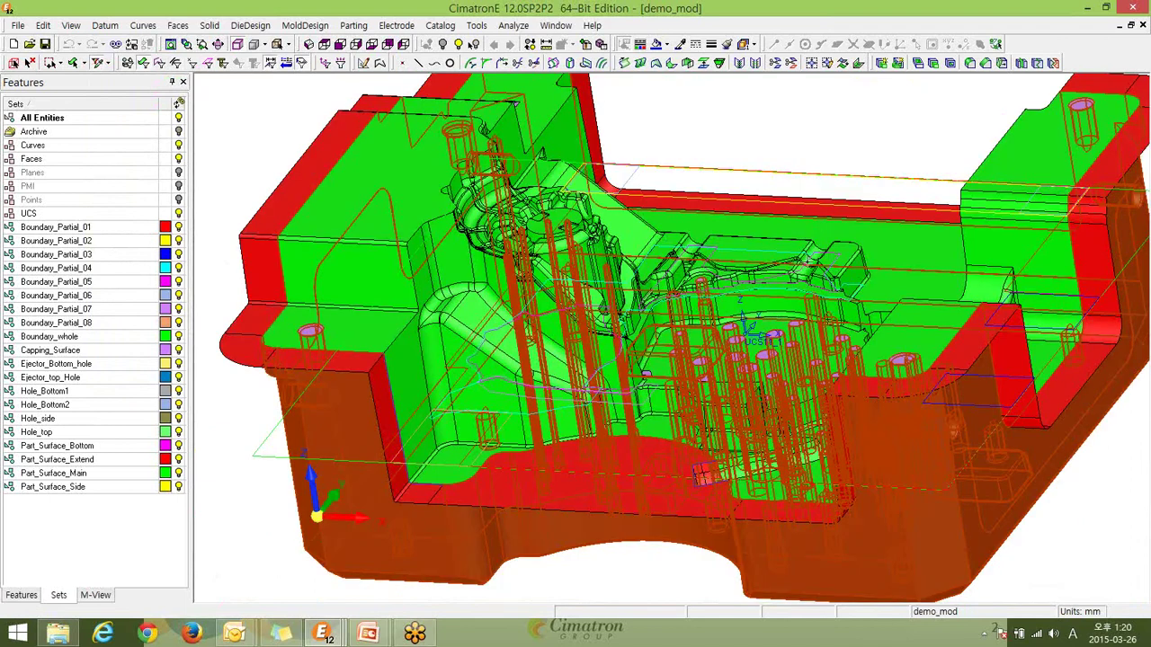
scroll(814, 270, "down", 3)
Turn the color filter off and clear the current selection.
left_click(108, 63)
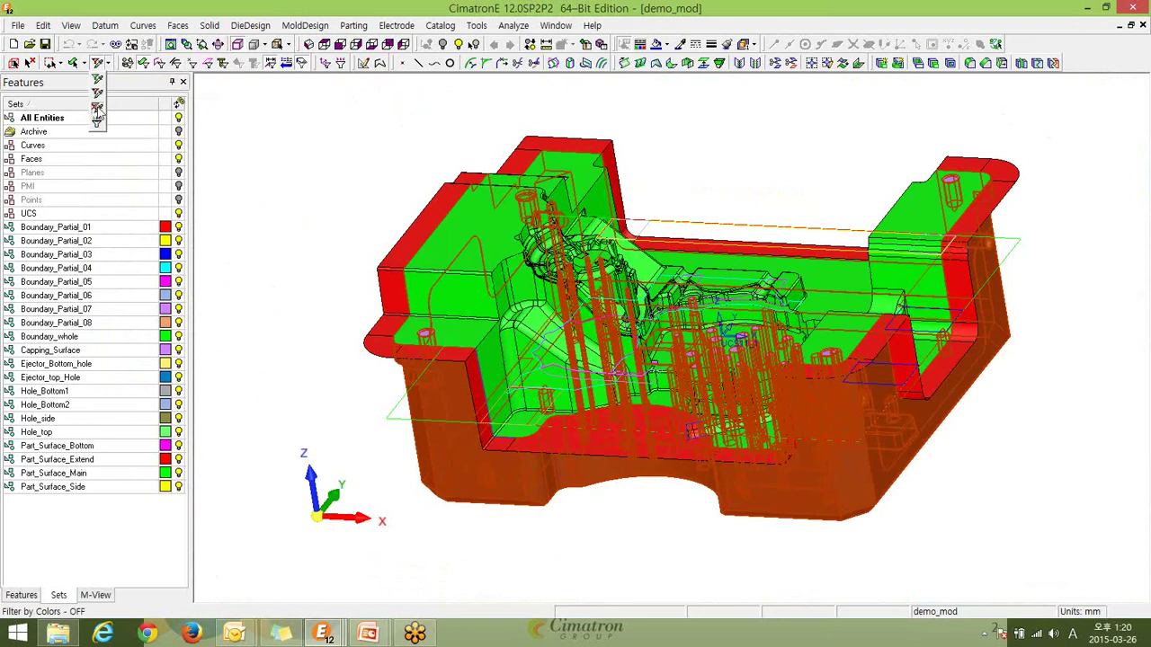
left_click(98, 109)
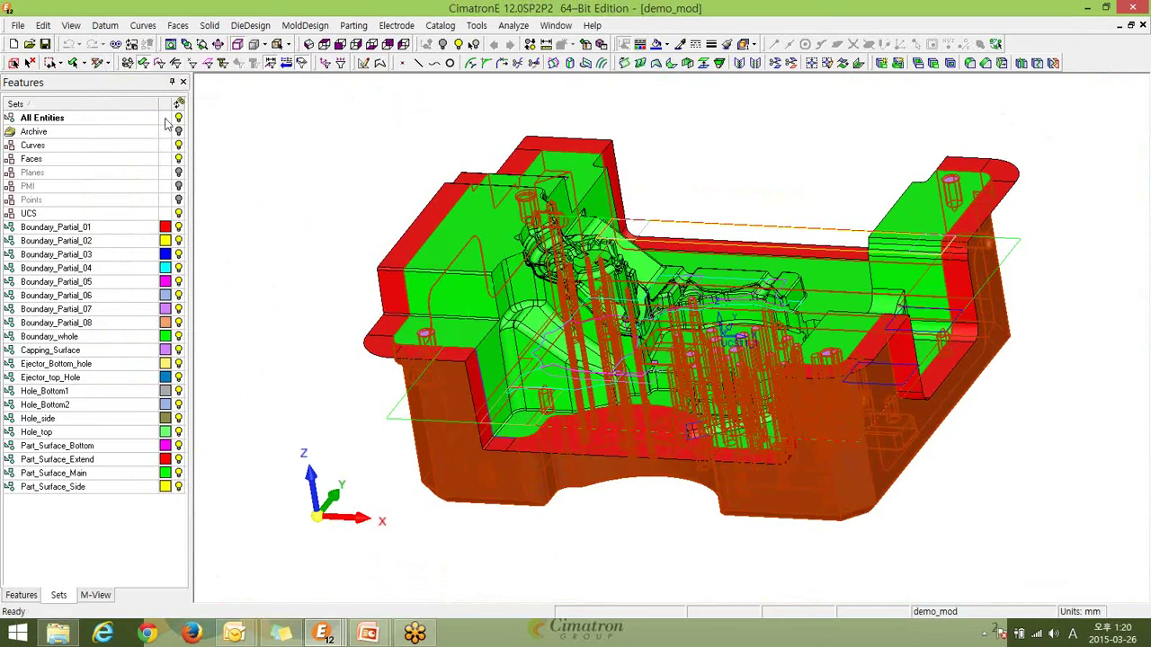
left_click(31, 63)
Window-select the entire model without a color filter, inspect it, and clear the selection again.
scroll(390, 172, "down", 3)
left_click_drag(390, 172, 1056, 512)
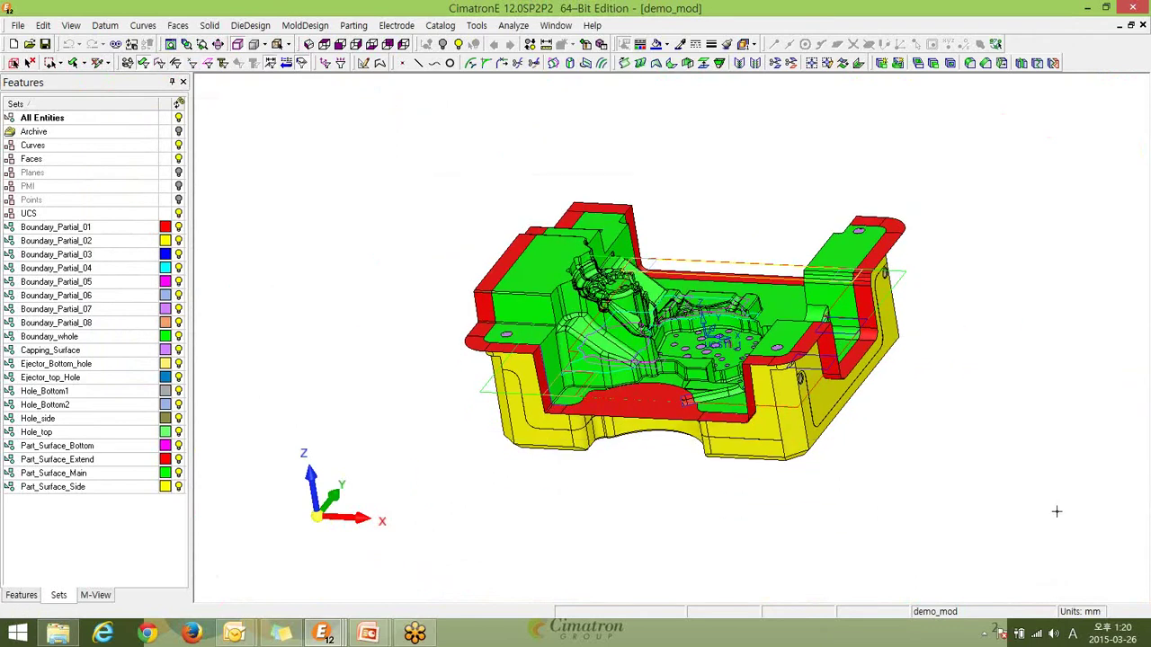
middle_click_drag(1036, 498, 1028, 540)
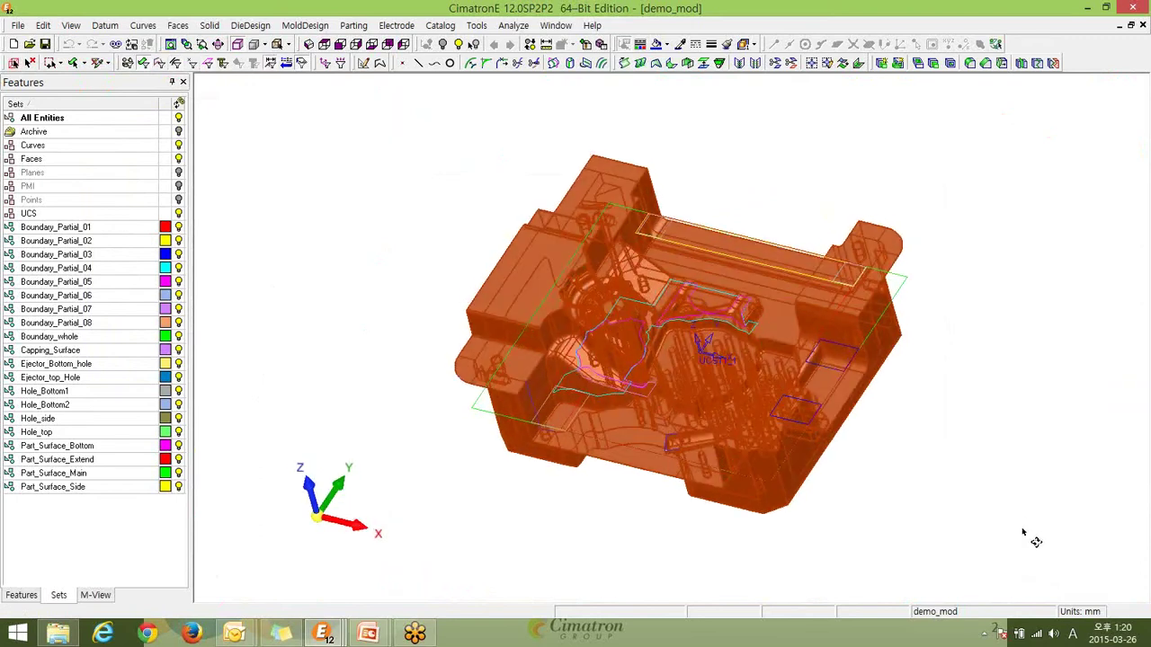
scroll(815, 411, "up", 2)
left_click(31, 64)
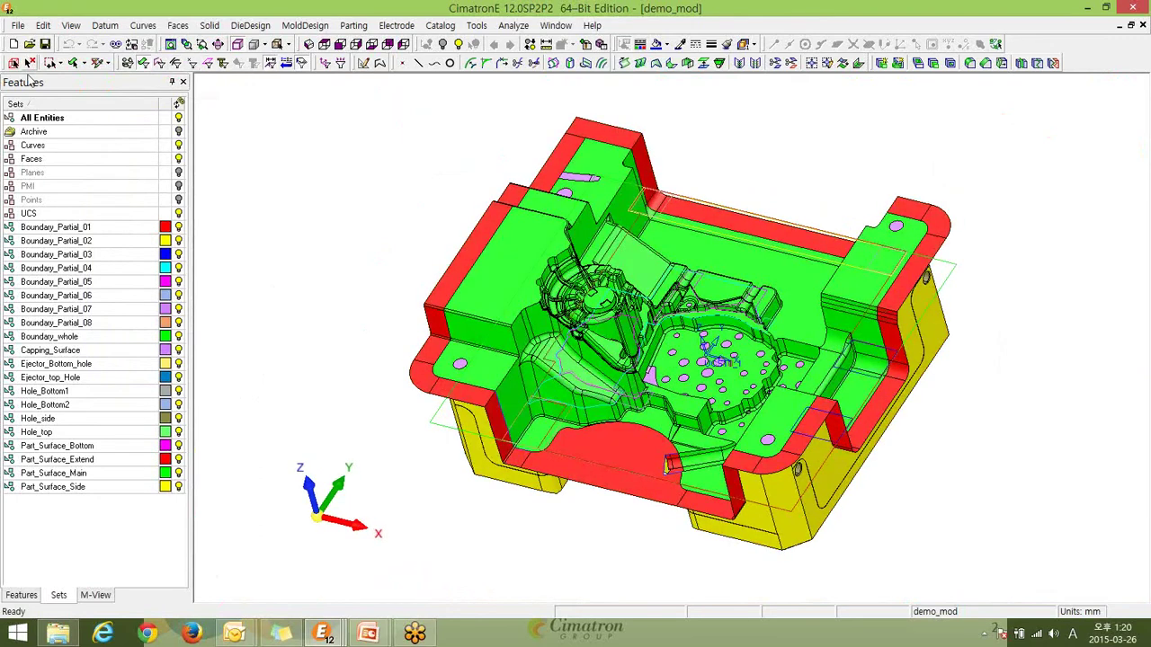
Export the finished demo_mod part to a new NC document.
middle_click_drag(827, 308, 806, 370, "ctrl")
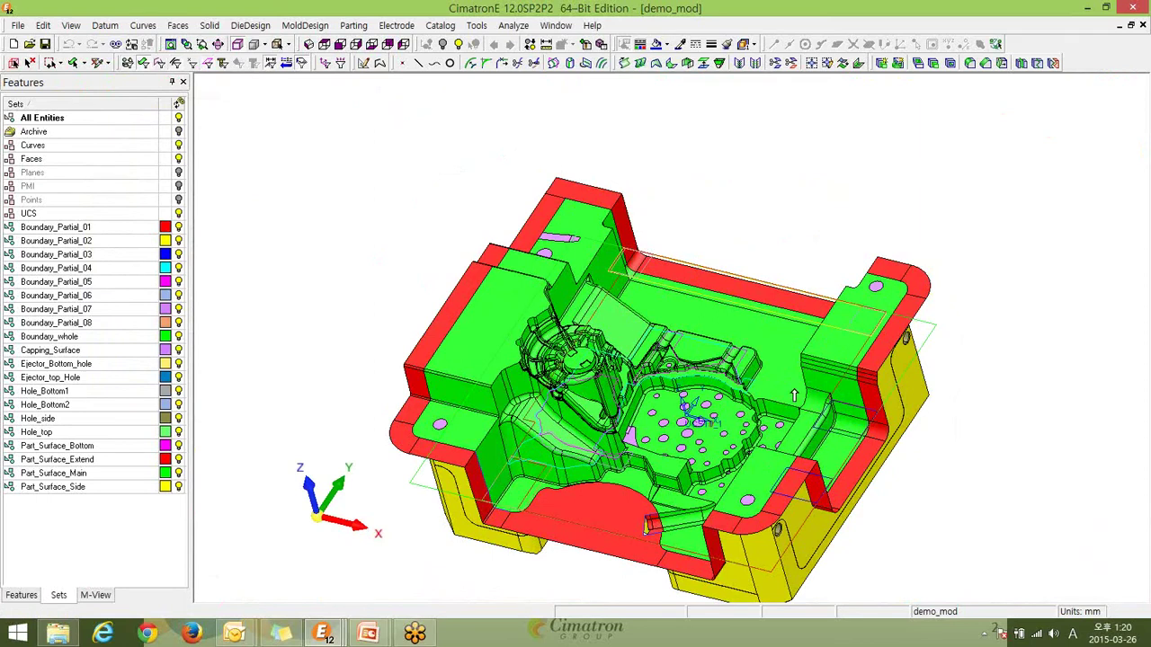
scroll(913, 449, "up", 1)
scroll(912, 450, "up", 1)
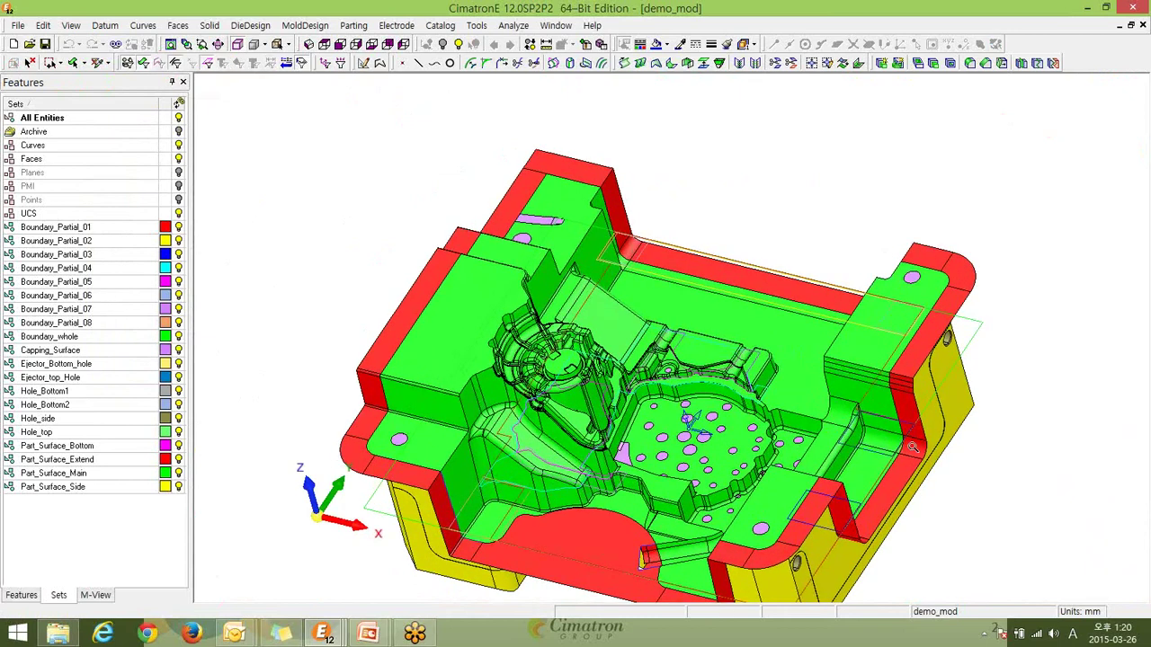
scroll(355, 189, "down", 2)
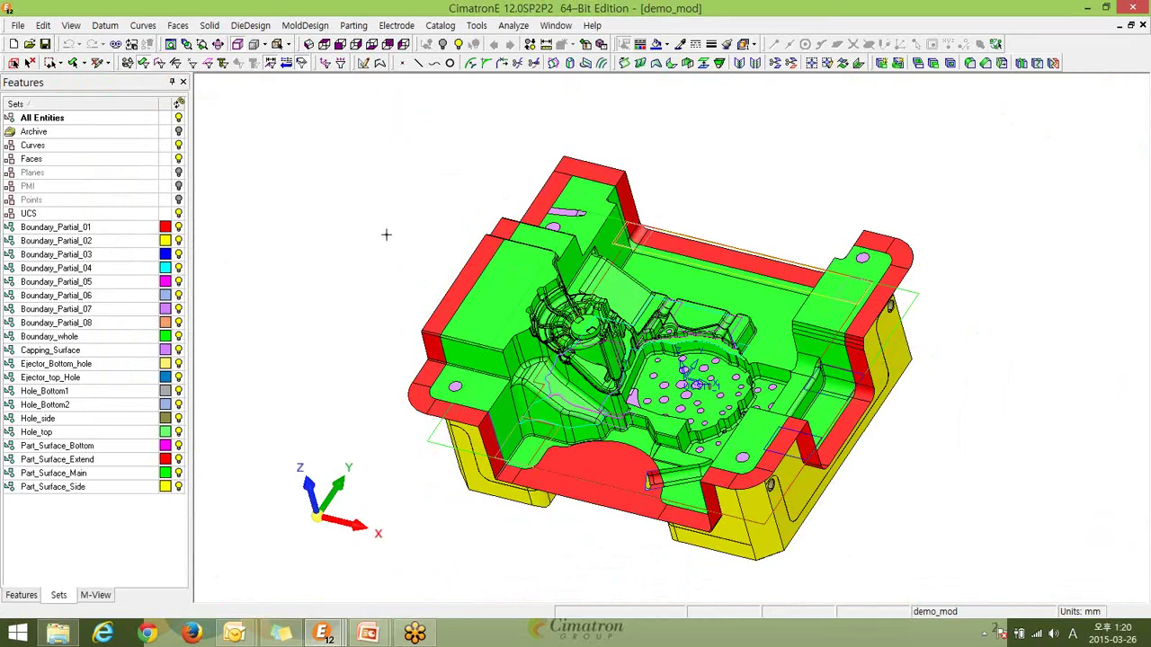
left_click(29, 43)
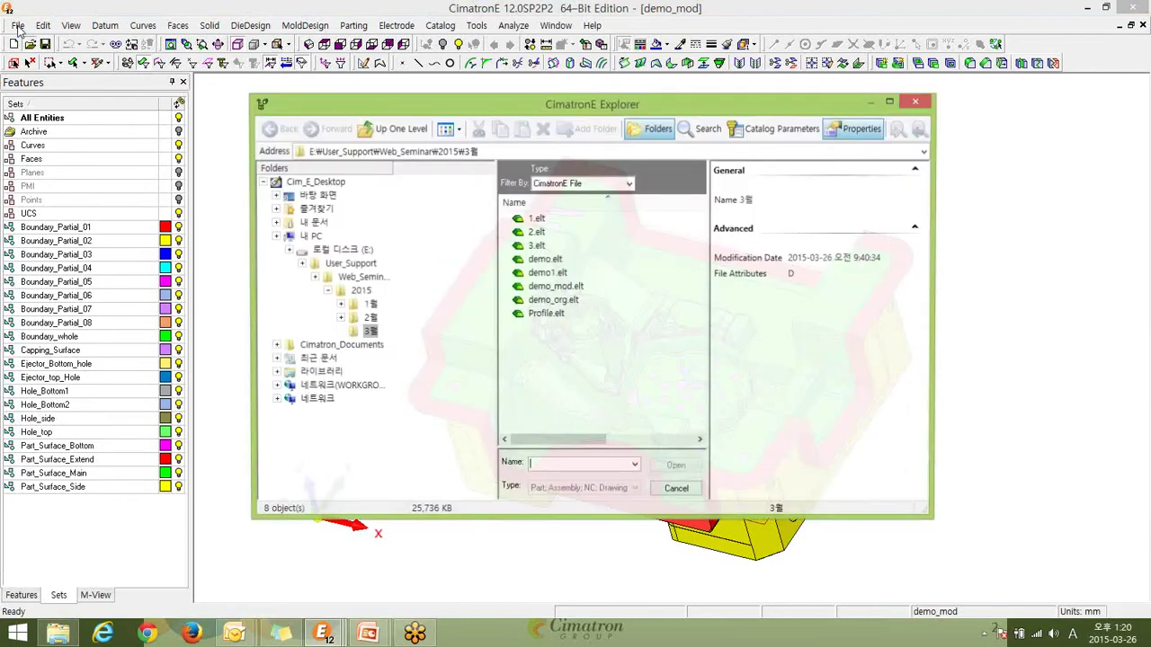
left_click(916, 101)
left_click(17, 25)
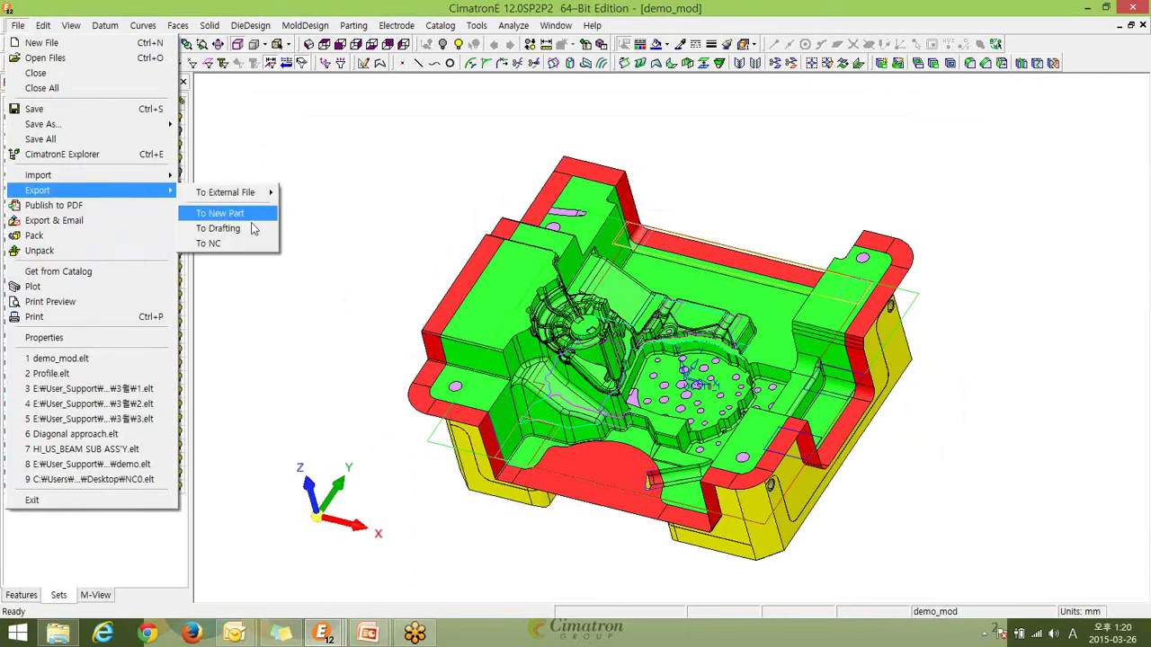
left_click(274, 244)
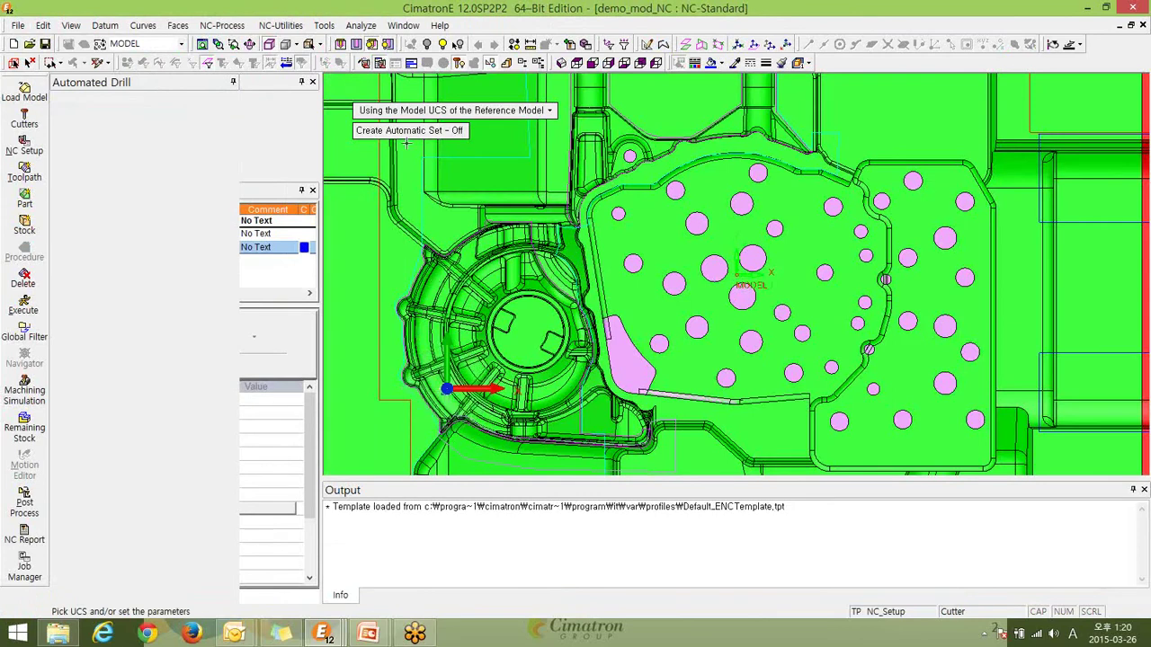
Toggle Create Automatic Set and place the model in the NC document using the reference model's UCS.
left_click(458, 130)
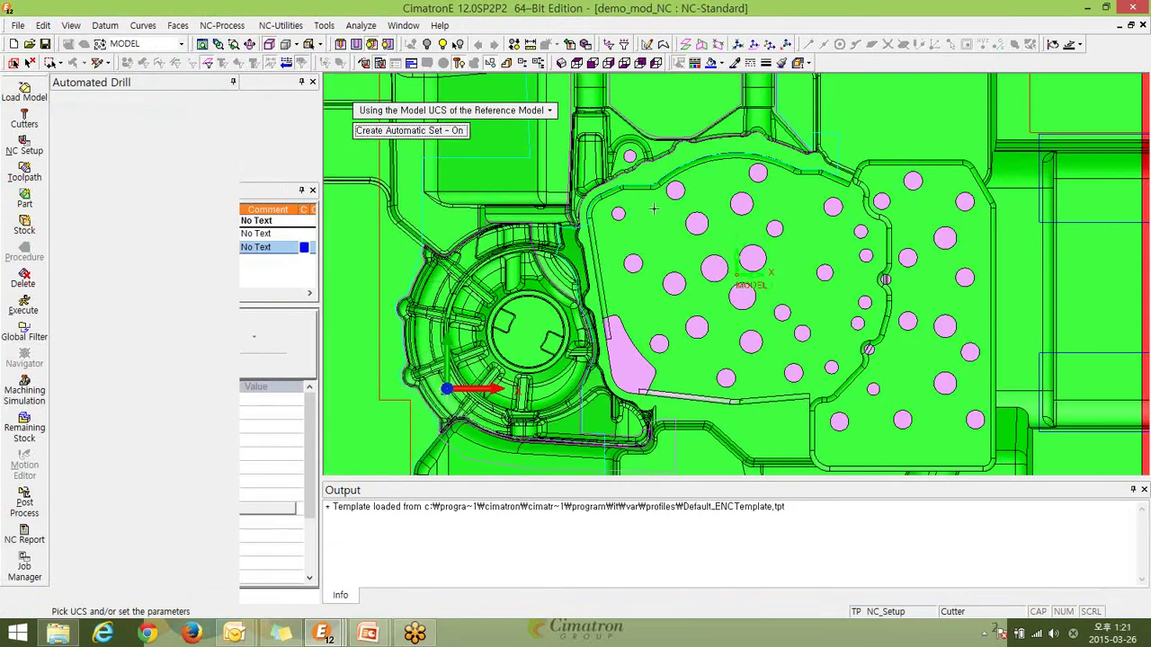
left_click(440, 130)
right_click(573, 177)
left_click(575, 177)
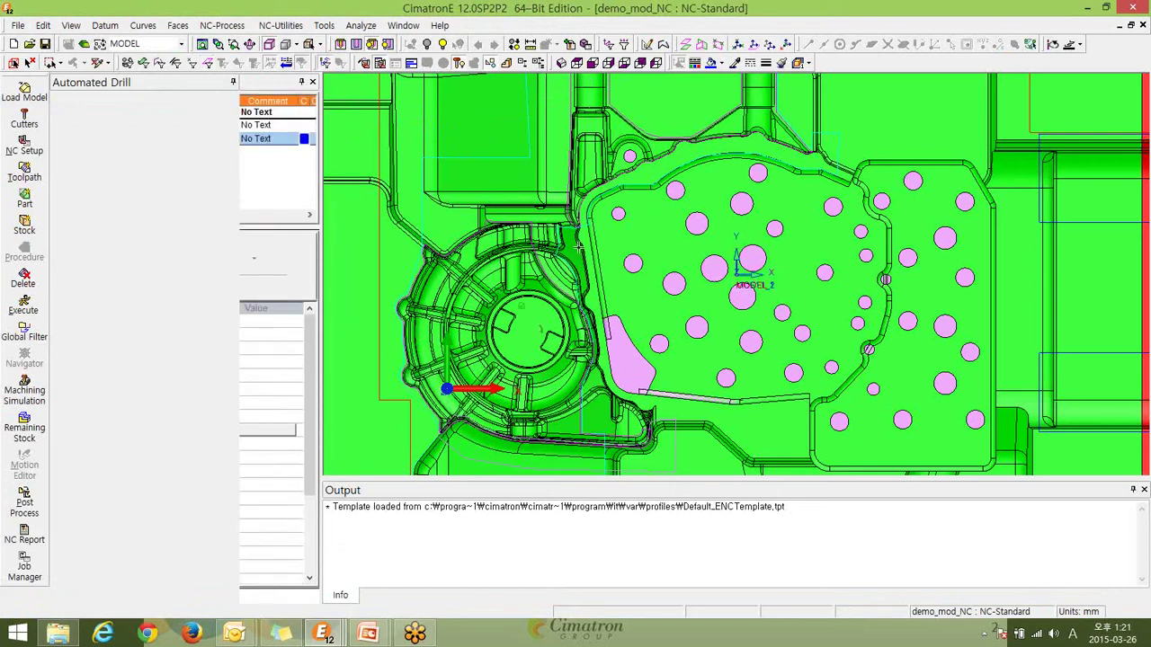
Try to undock the Automated Drill panel in the NC document, and dismiss the crash report.
scroll(675, 262, "down", 2)
scroll(676, 263, "down", 2)
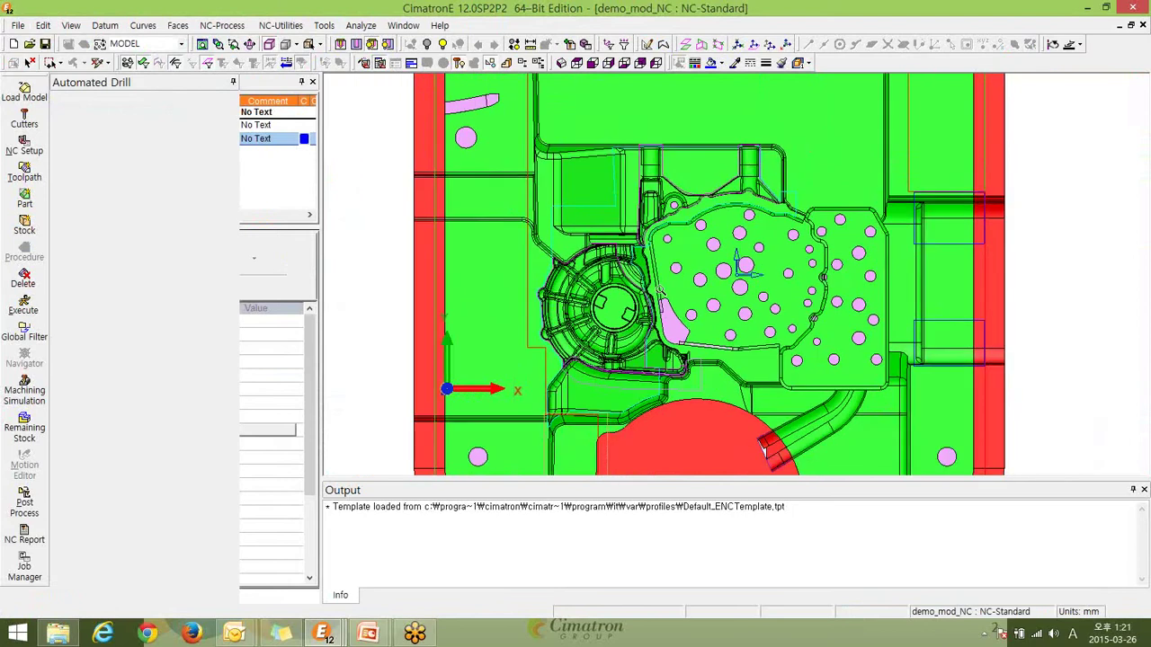
left_click(491, 64)
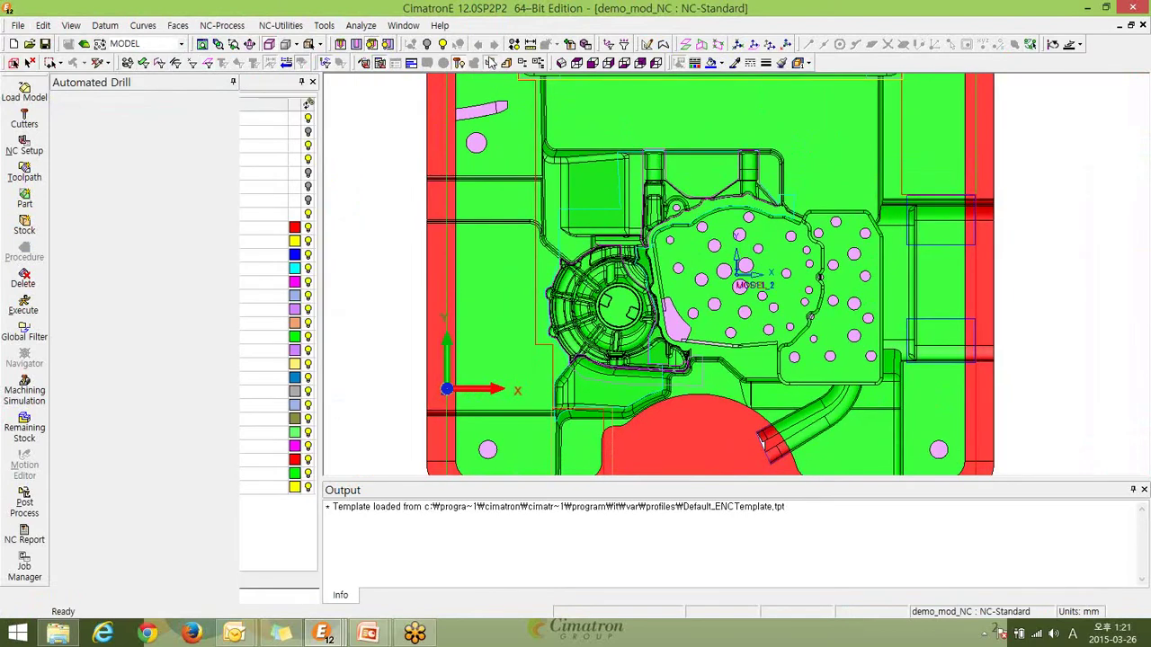
left_click(232, 82)
left_click_drag(197, 83, 368, 101)
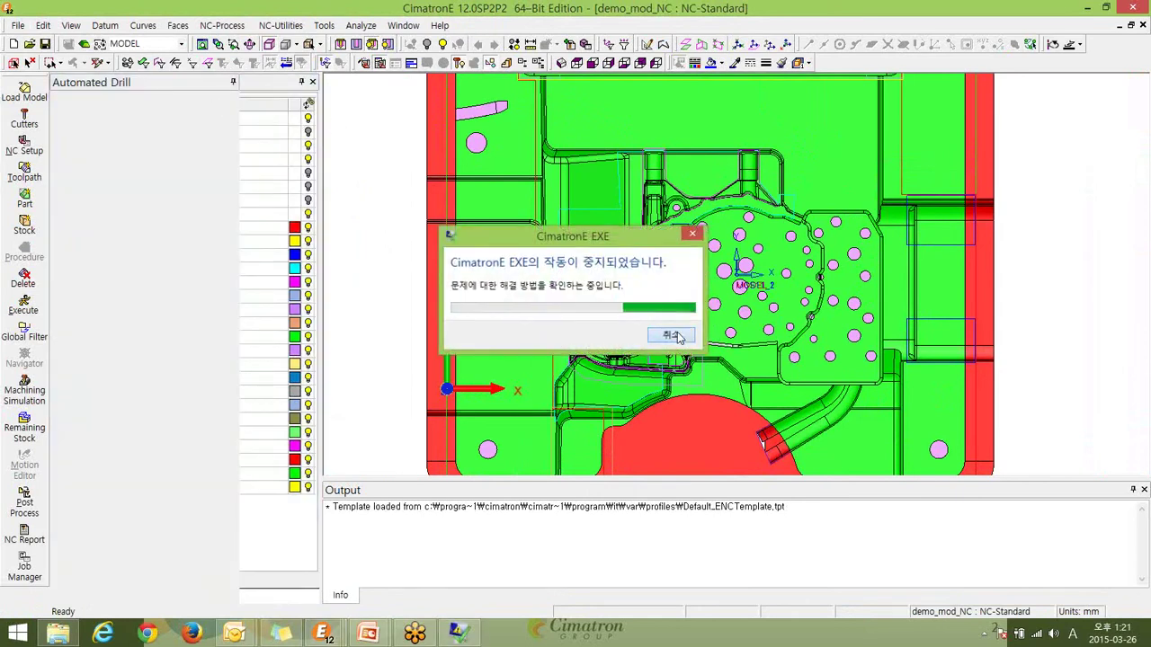
left_click(673, 336)
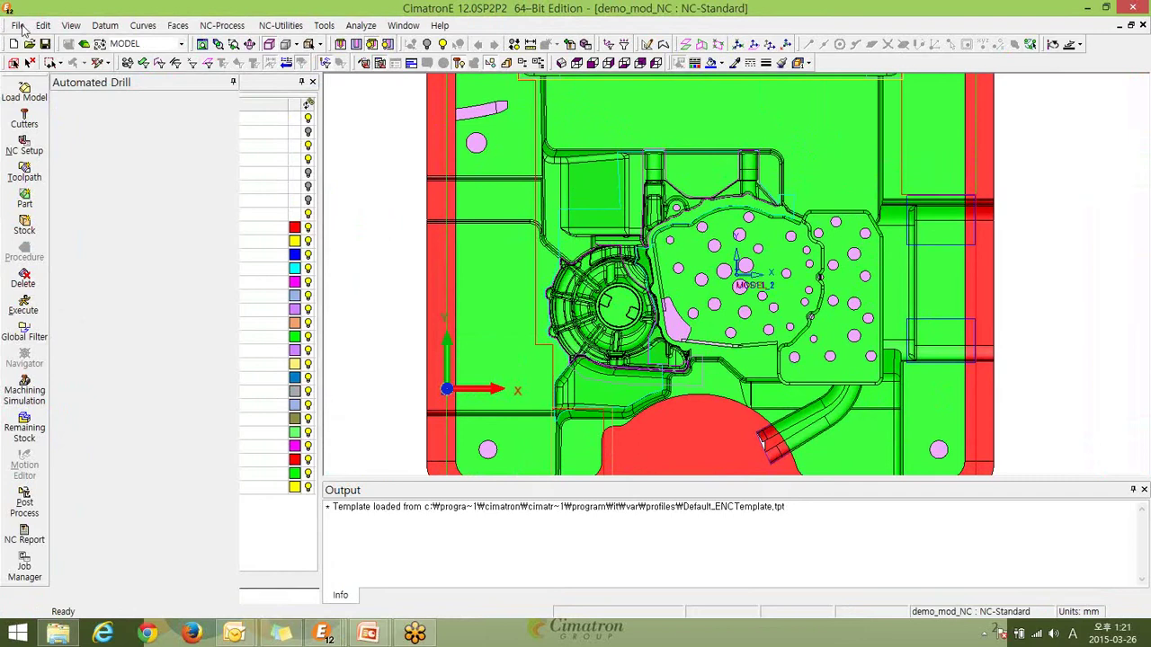
Bring up Task Manager and switch through the open windows to reach a usable CimatronE session.
right_click(484, 639)
key("Escape")
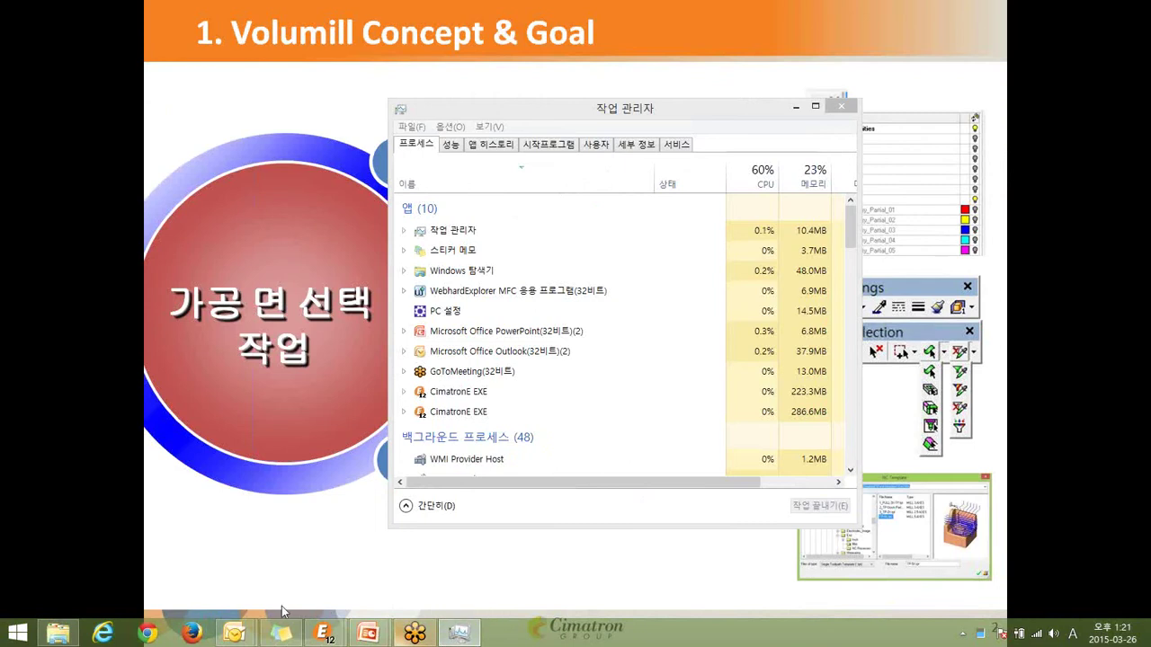
key("alt+Tab")
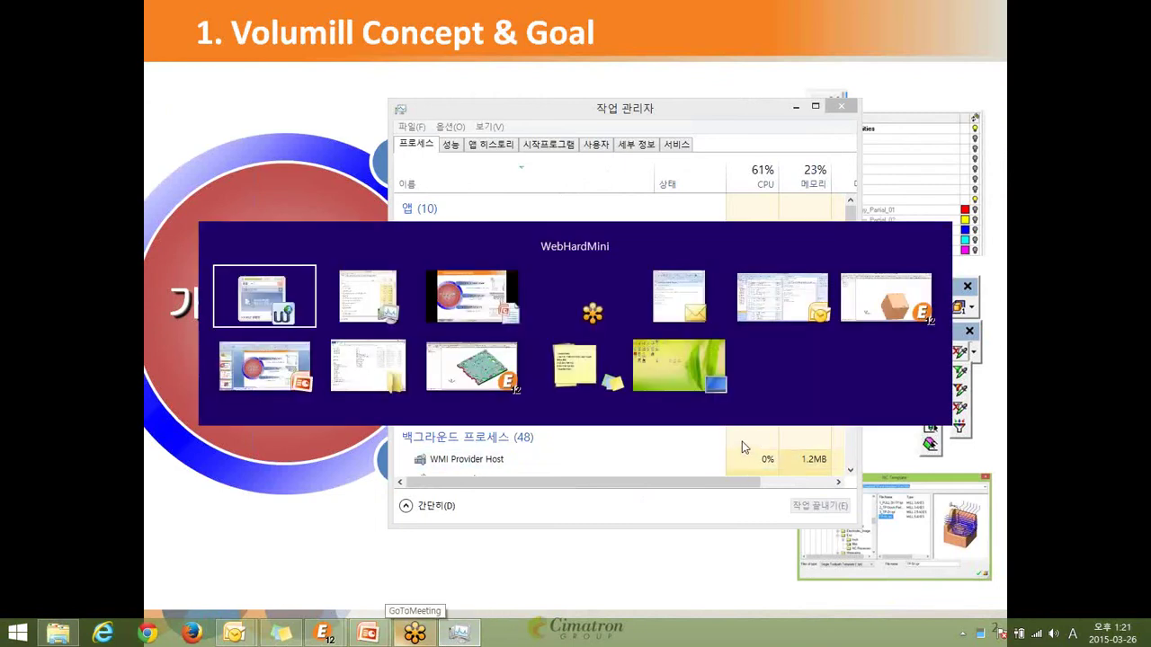
key("alt+Tab")
key("alt+Tab")
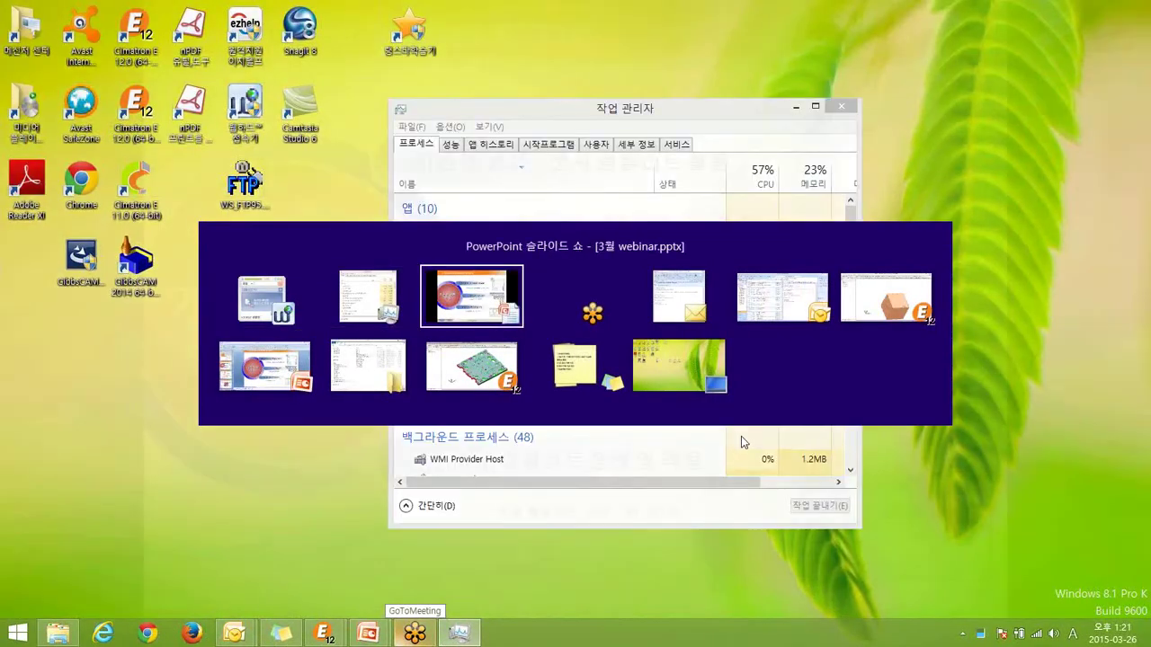
key("Down")
key("Right")
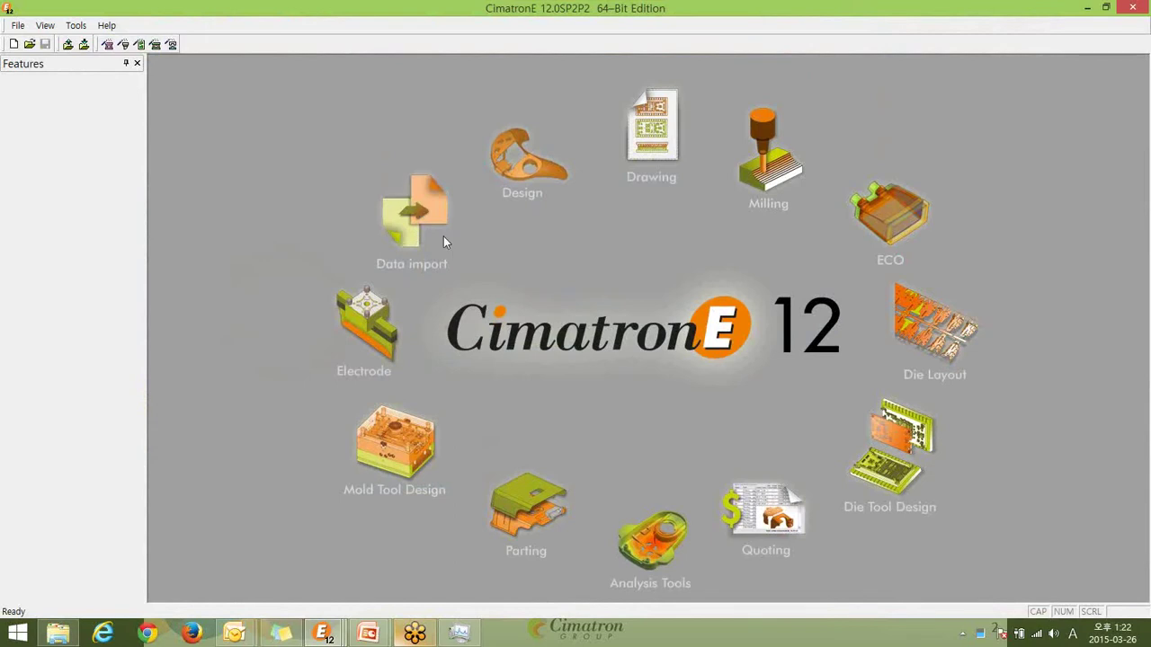
Try to open demo_mod.elt in the empty CimatronE session, and bring up Task Manager.
left_click(18, 25)
left_click(45, 57)
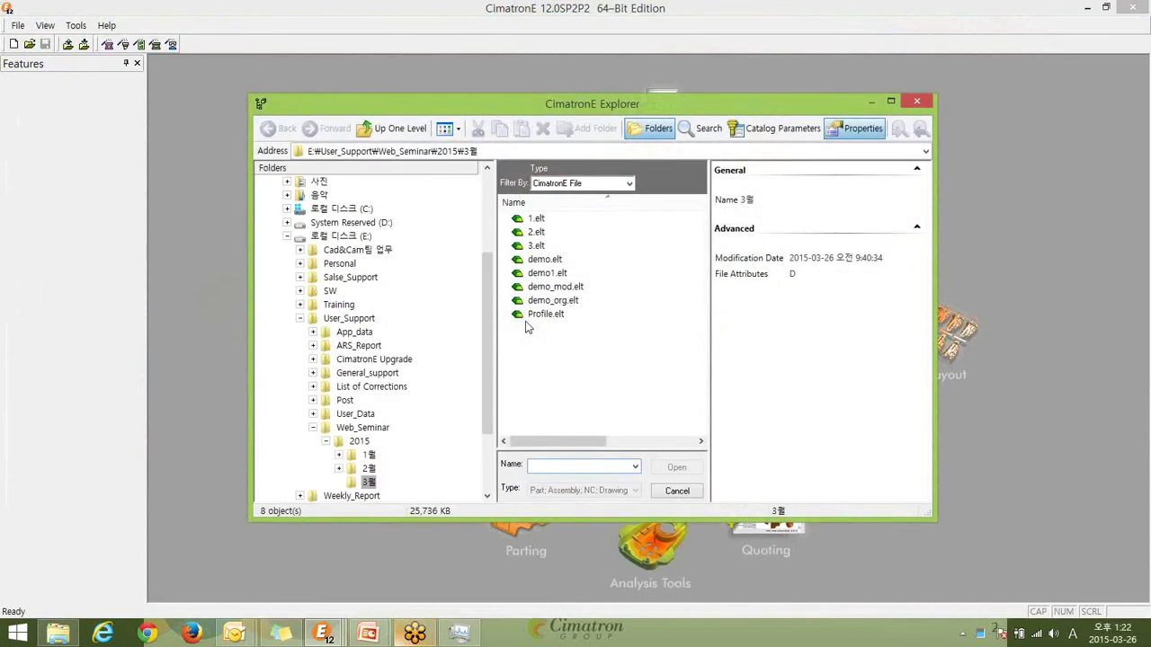
left_click(555, 286)
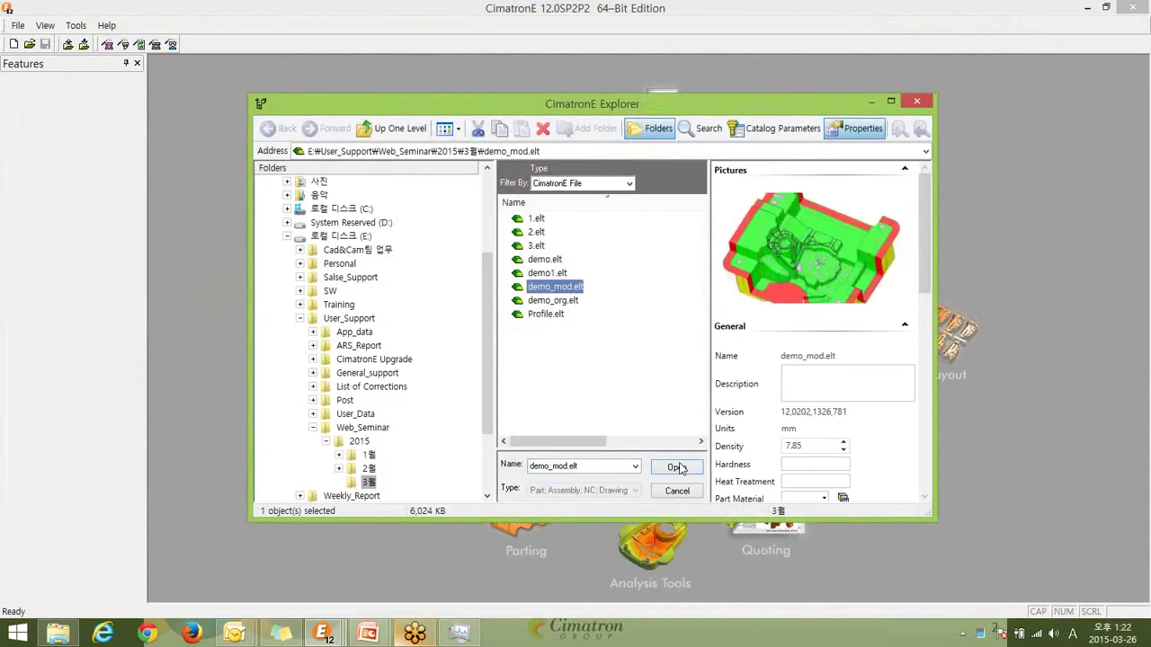
left_click(676, 467)
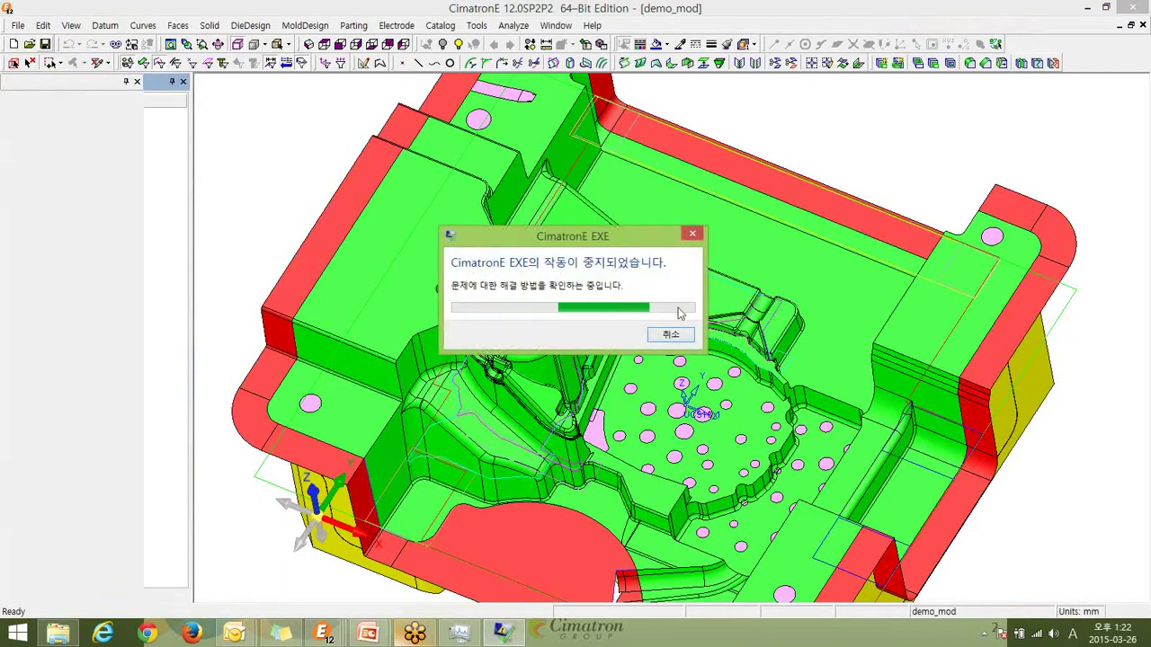
left_click(671, 335)
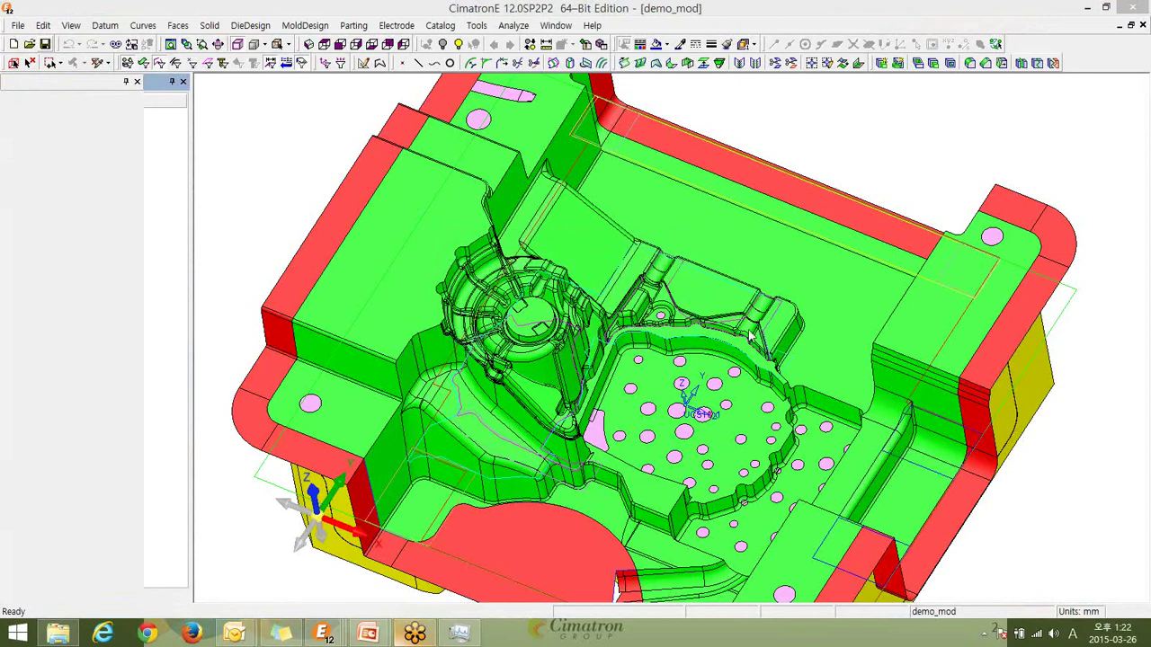
right_click(598, 635)
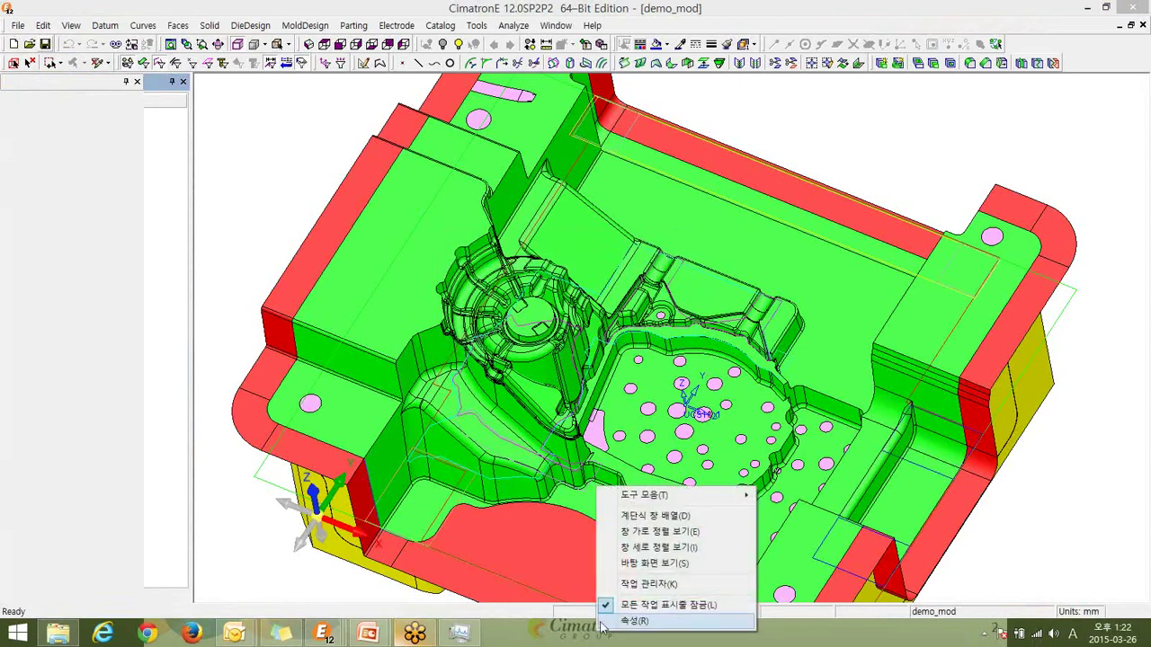
key("k")
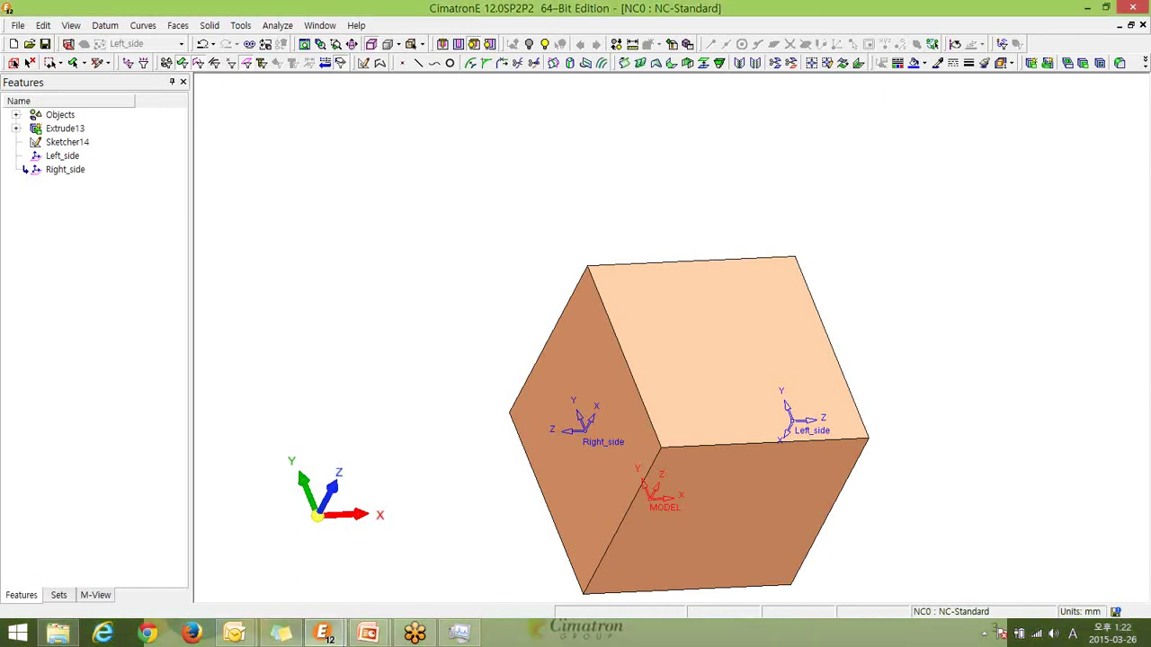
Open demo_mod.elt from the Web_Seminar 2015 folder in the session holding the NC0 document.
left_click(18, 25)
left_click(45, 56)
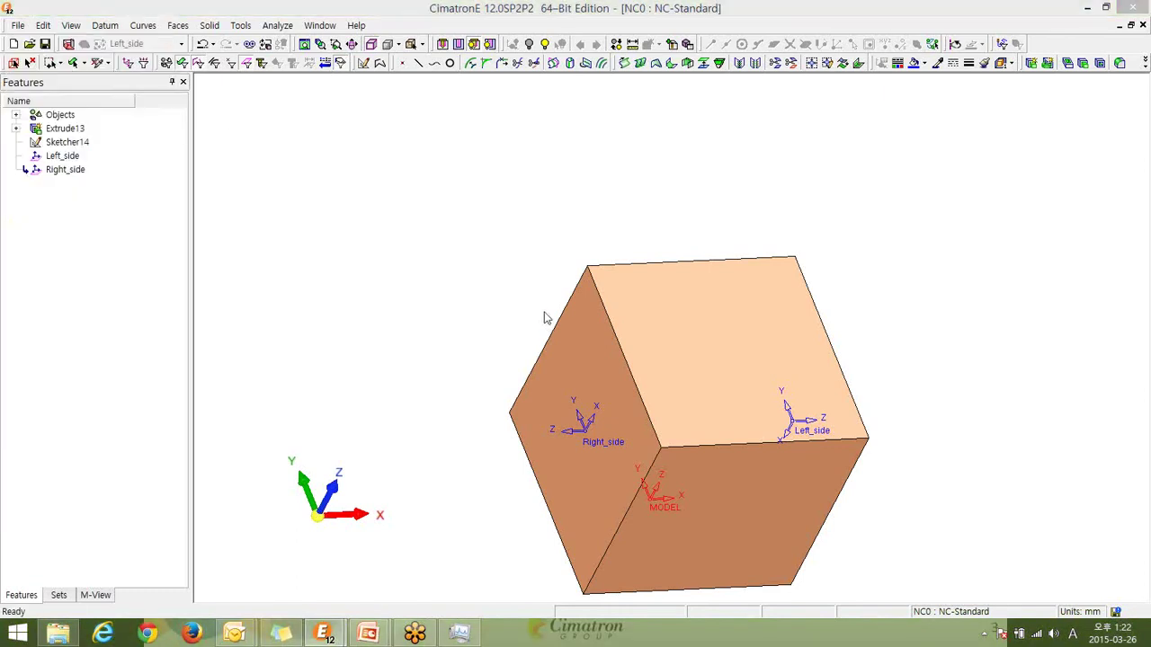
left_click(555, 286)
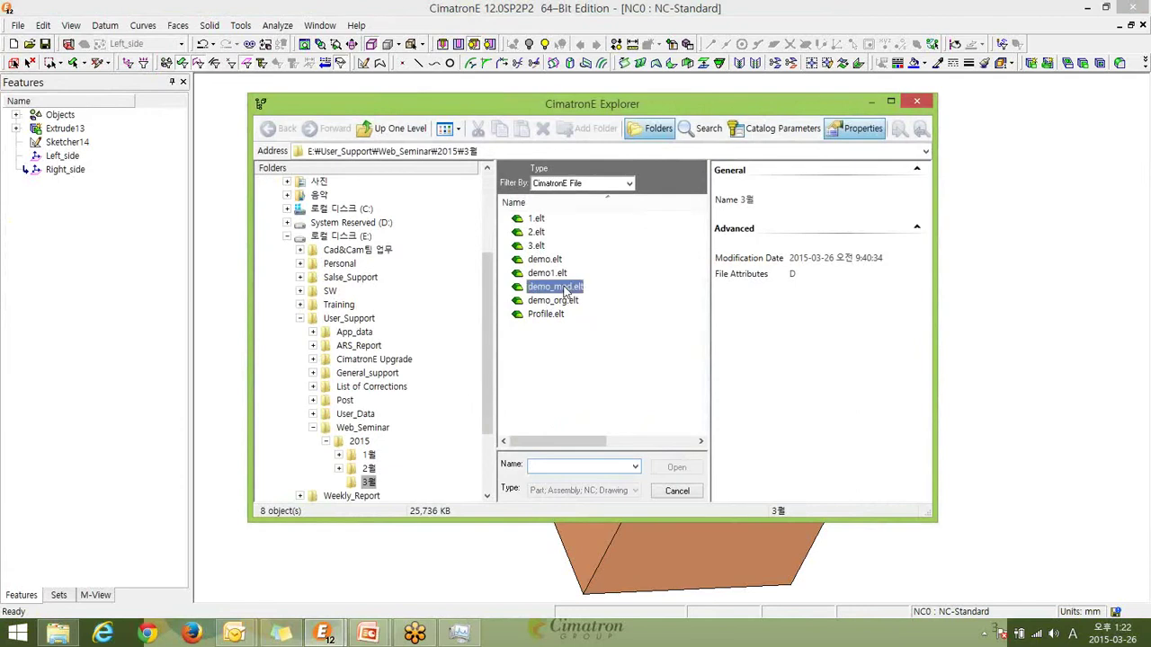
left_click(676, 466)
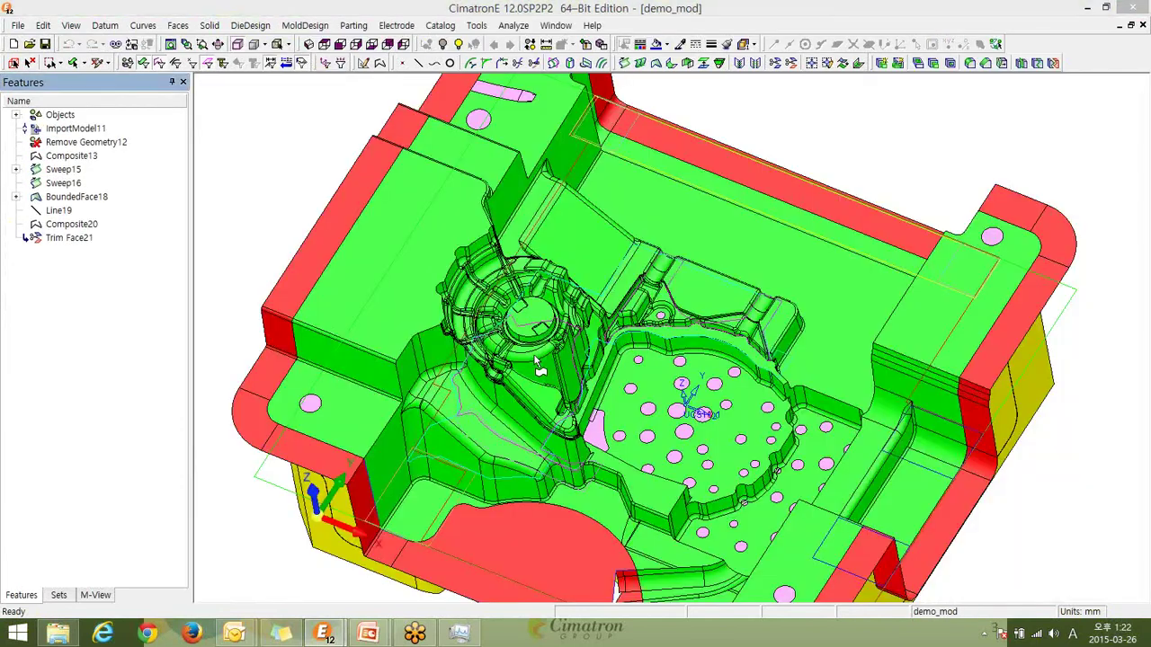
Try twice to export demo_mod to a new NC document, dismissing the warning each time.
left_click(18, 25)
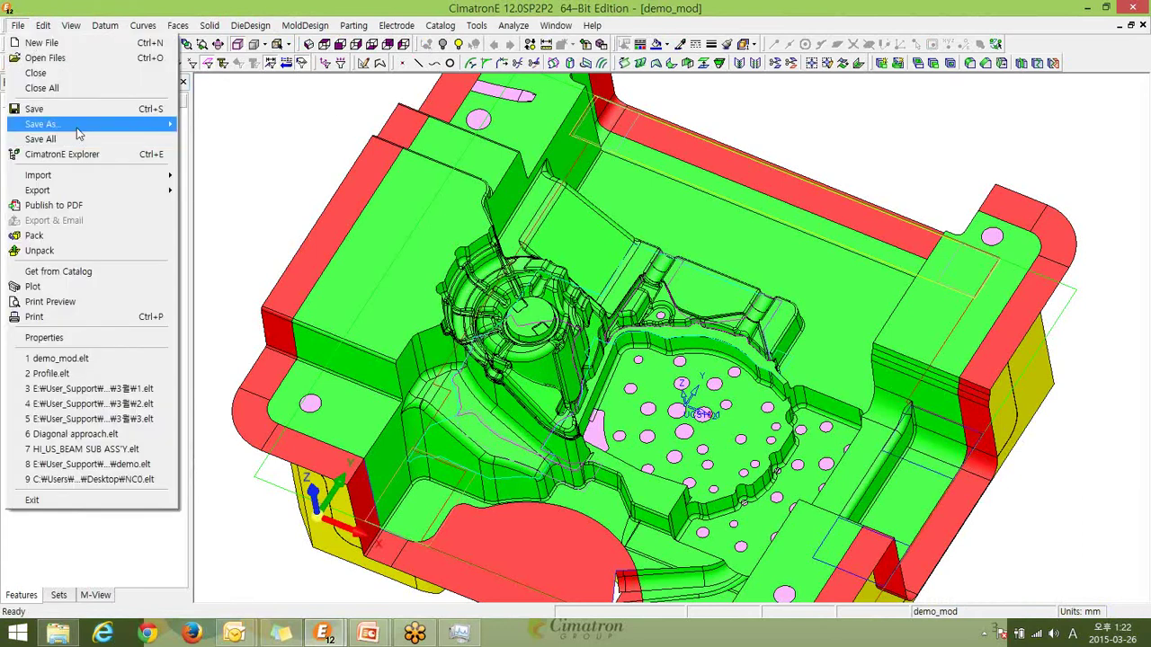
mouse_move(90, 191)
left_click(230, 225)
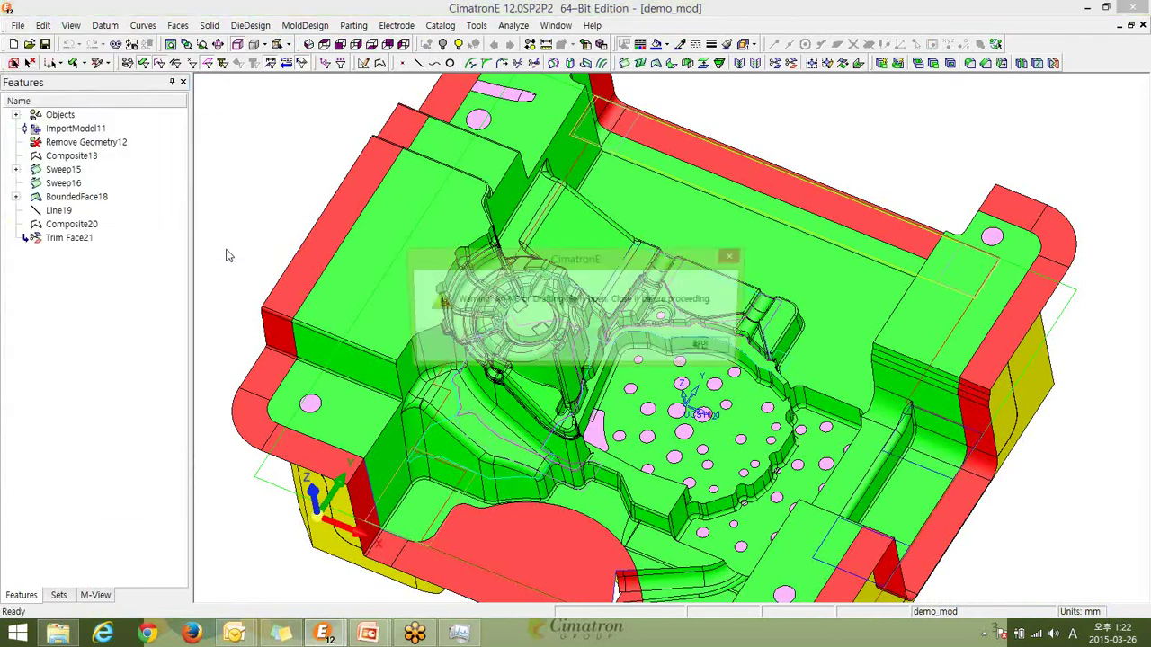
left_click(707, 351)
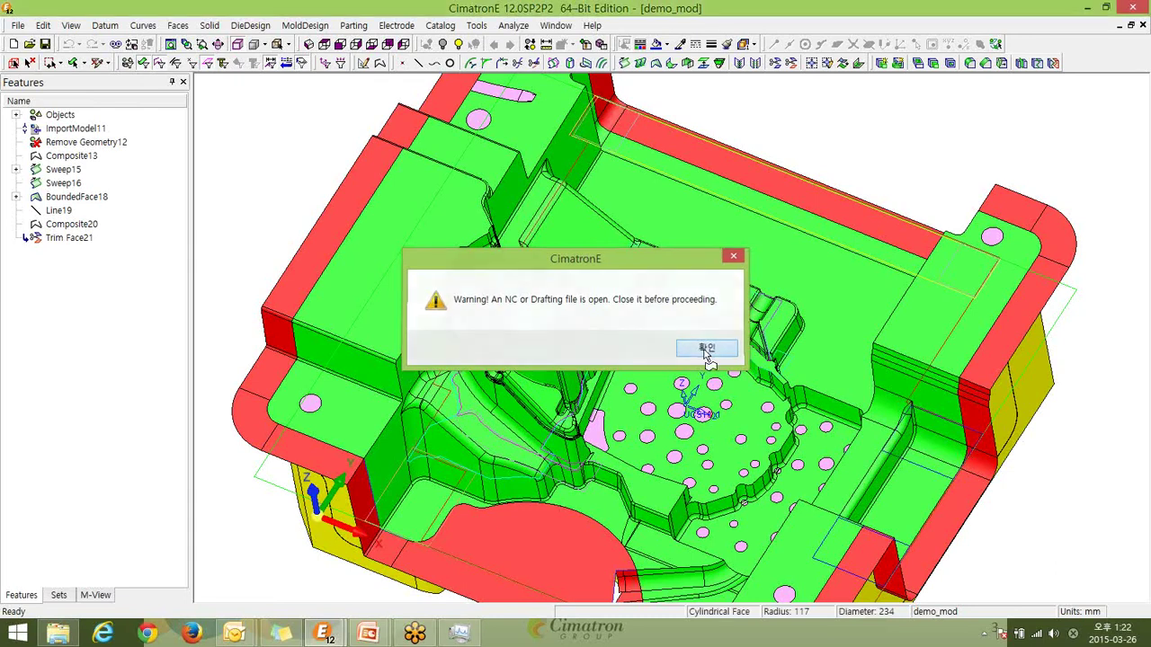
mouse_move(368, 634)
left_click(18, 25)
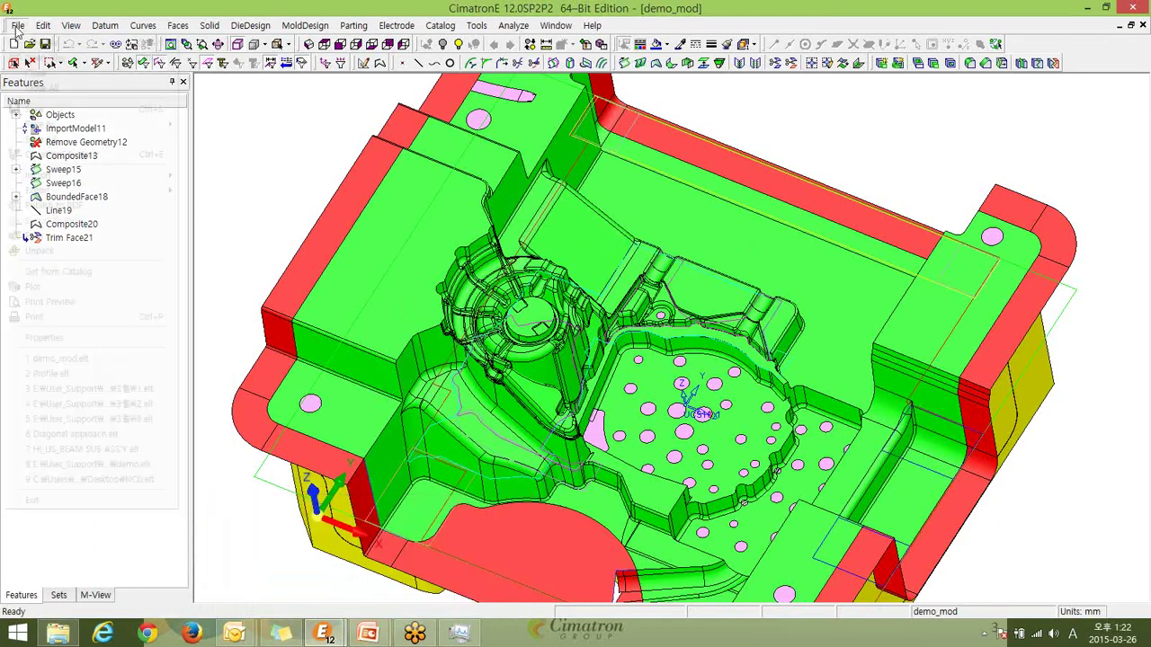
mouse_move(58, 191)
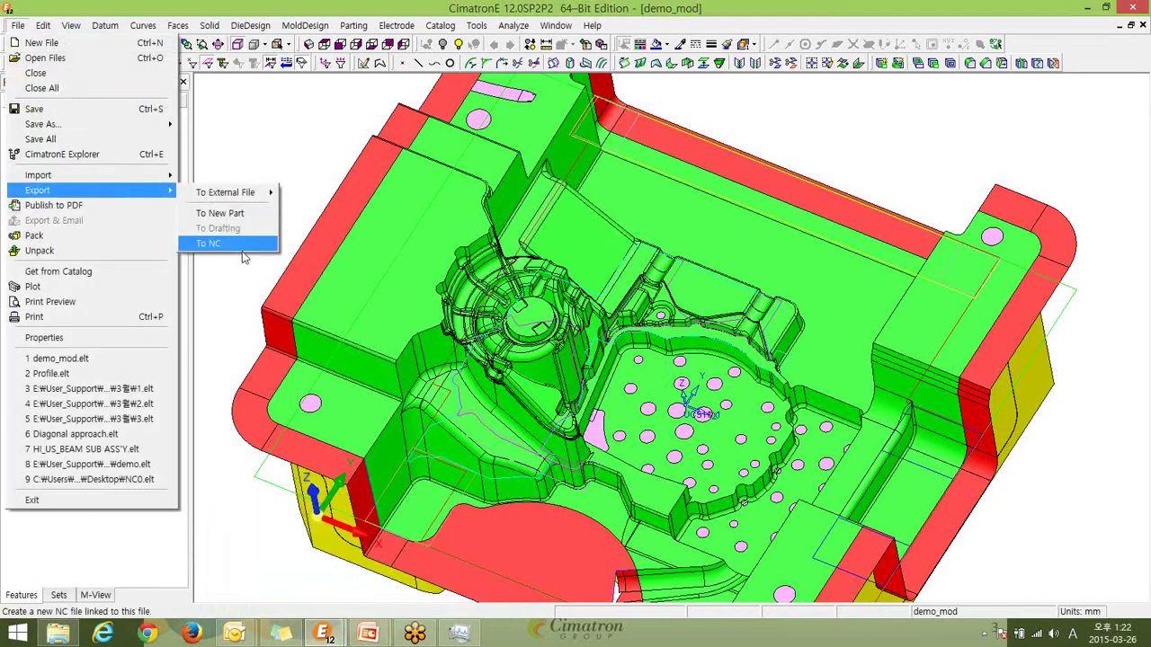
left_click(234, 246)
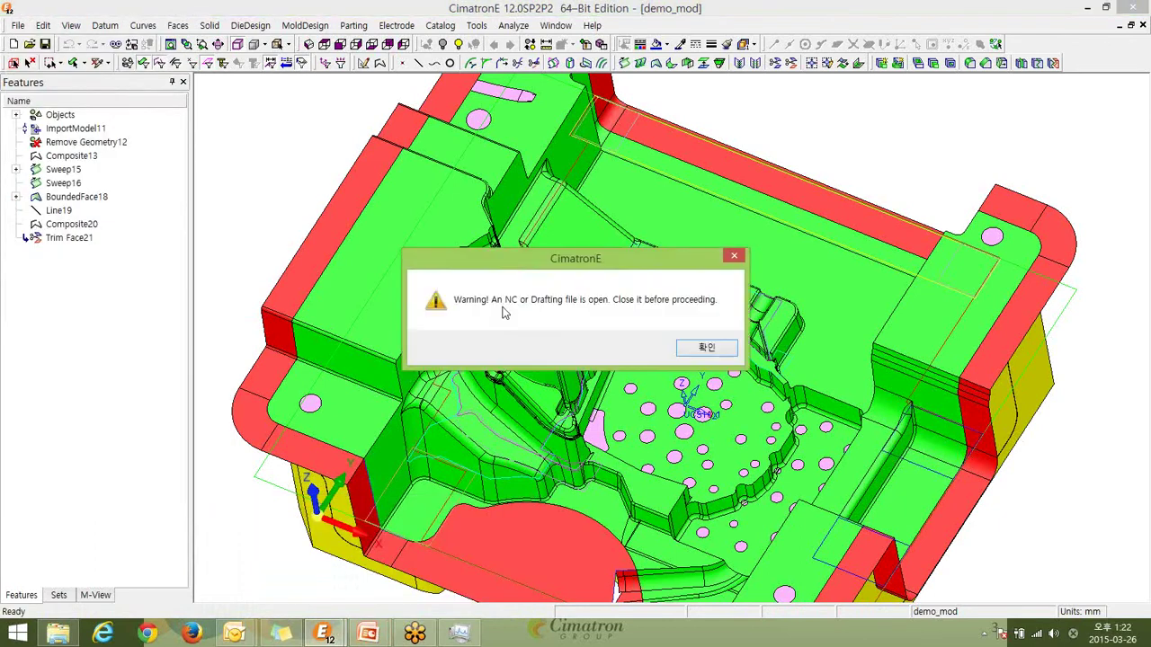
left_click(707, 351)
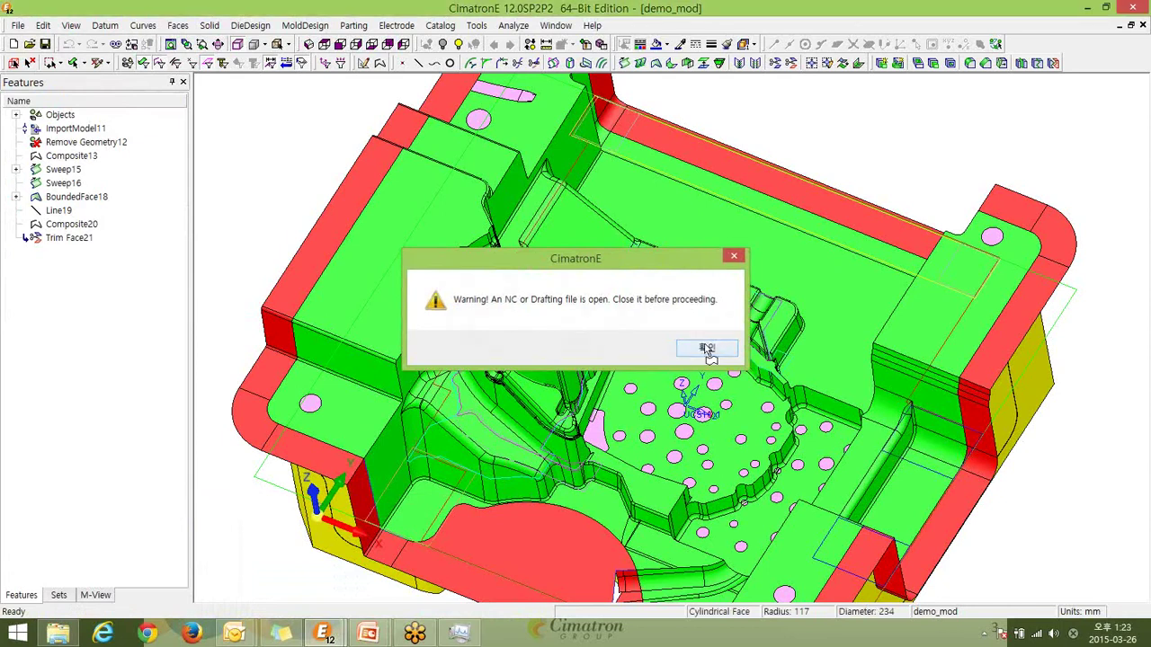
Switch to the CimatronE window showing the Profile part and open NC0.elt from the recent files.
mouse_move(322, 632)
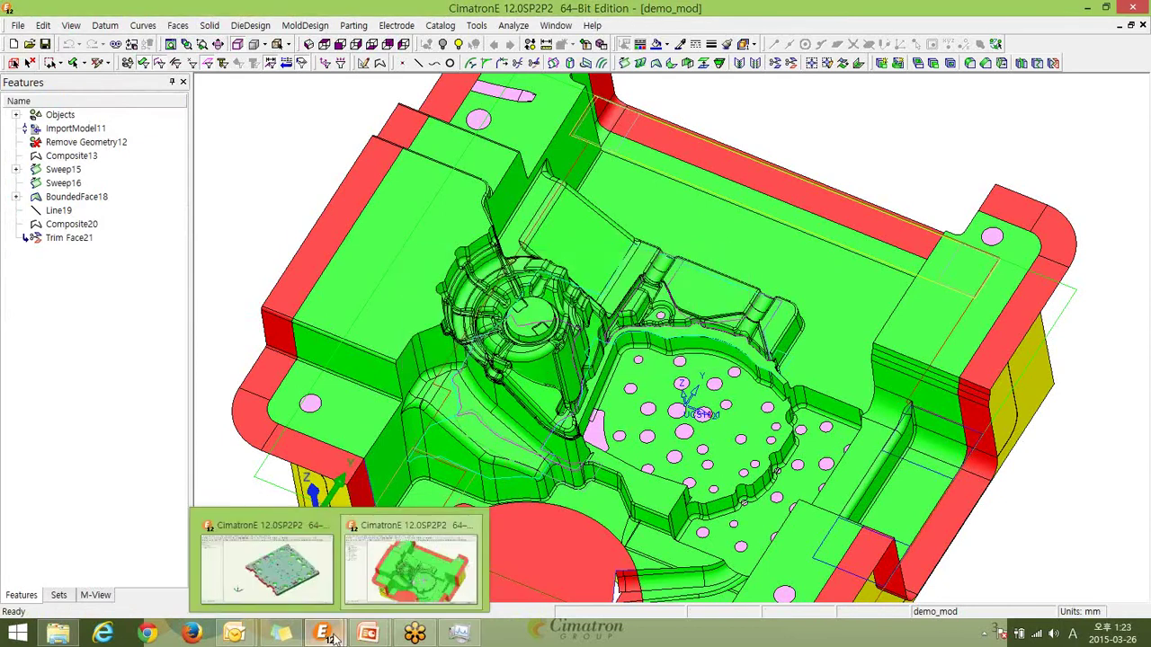
left_click(242, 550)
left_click(17, 25)
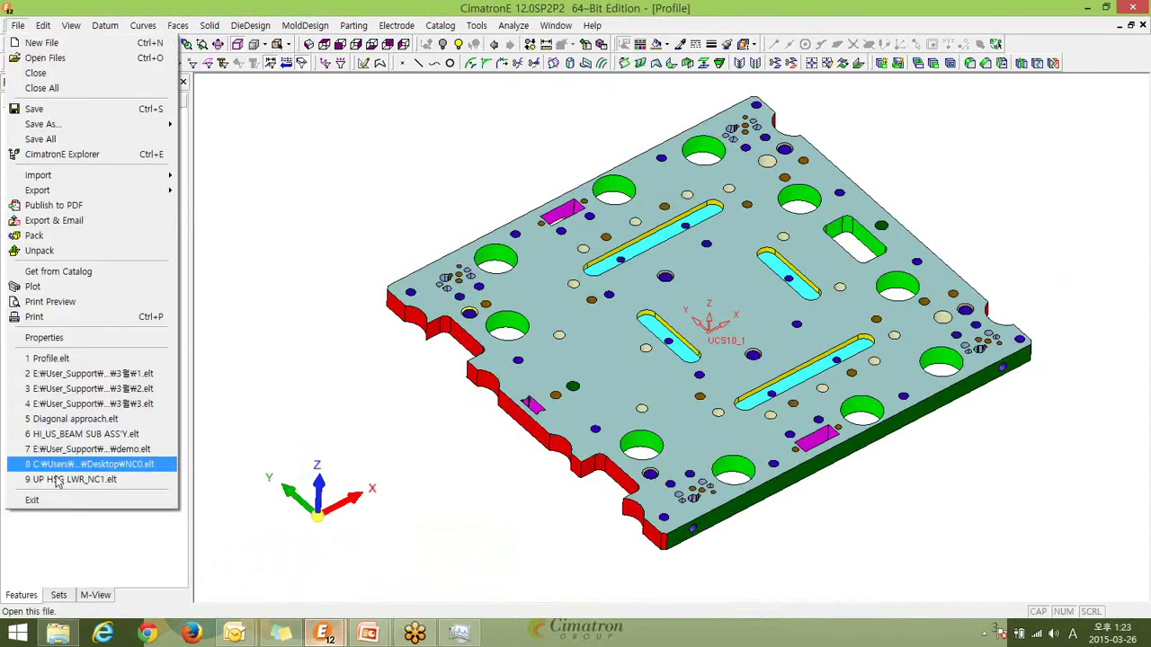
left_click(108, 467)
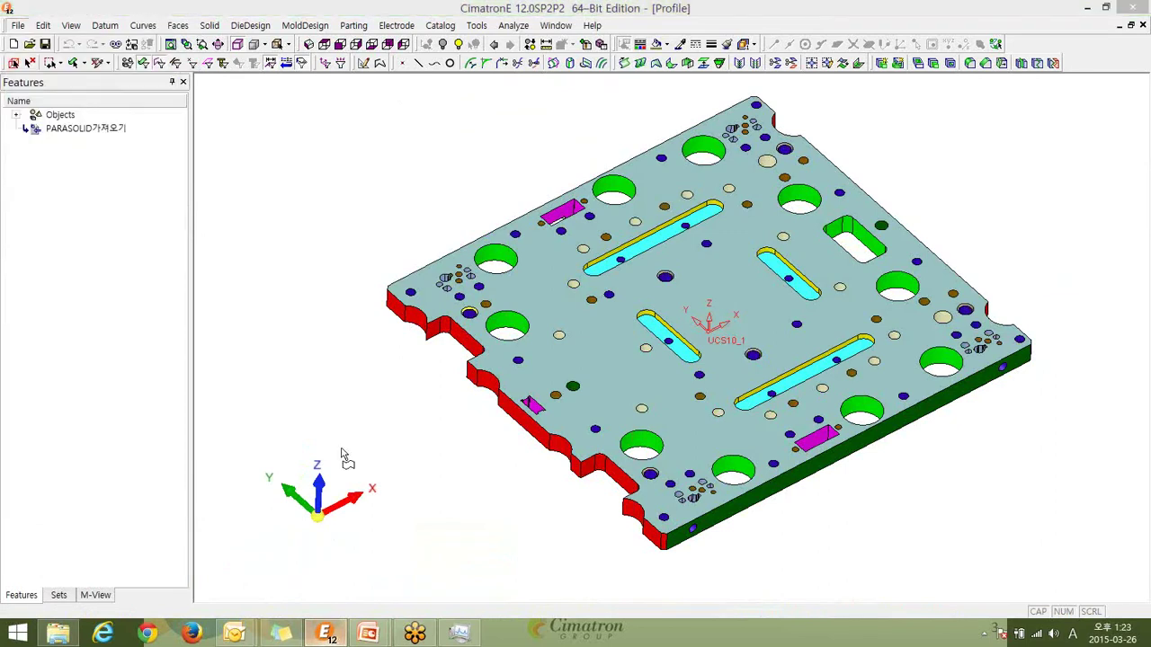
Return to the demo_mod window and try exporting the part to NC once more, dismissing the warning.
mouse_move(328, 634)
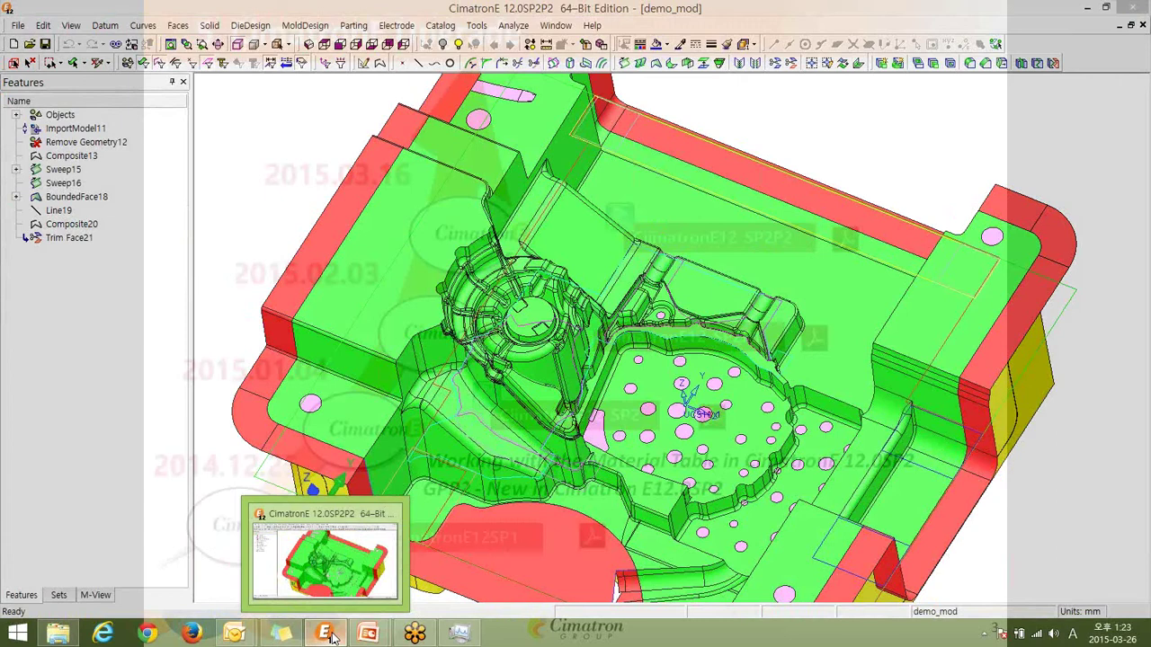
left_click(331, 634)
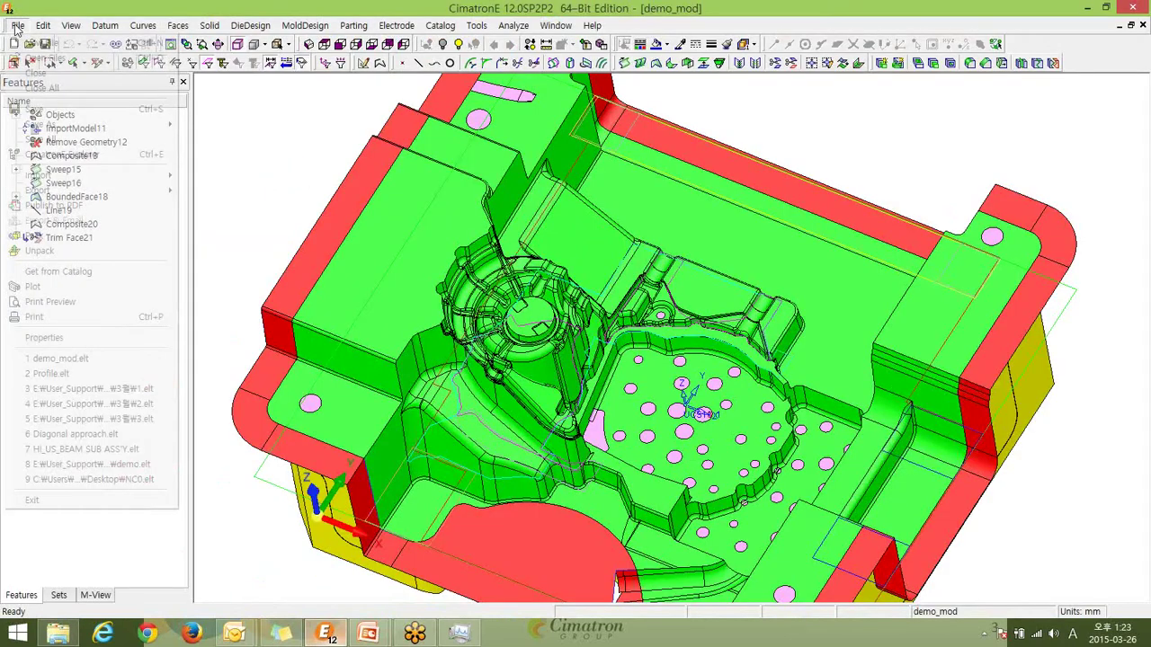
left_click(17, 25)
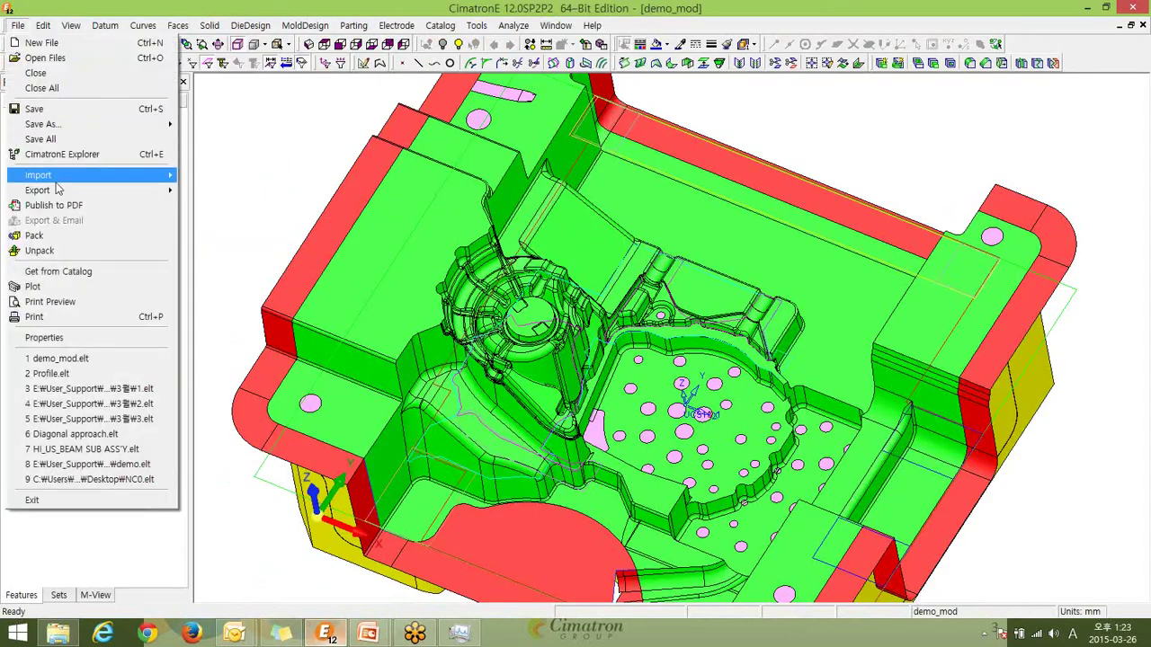
mouse_move(37, 190)
left_click(210, 243)
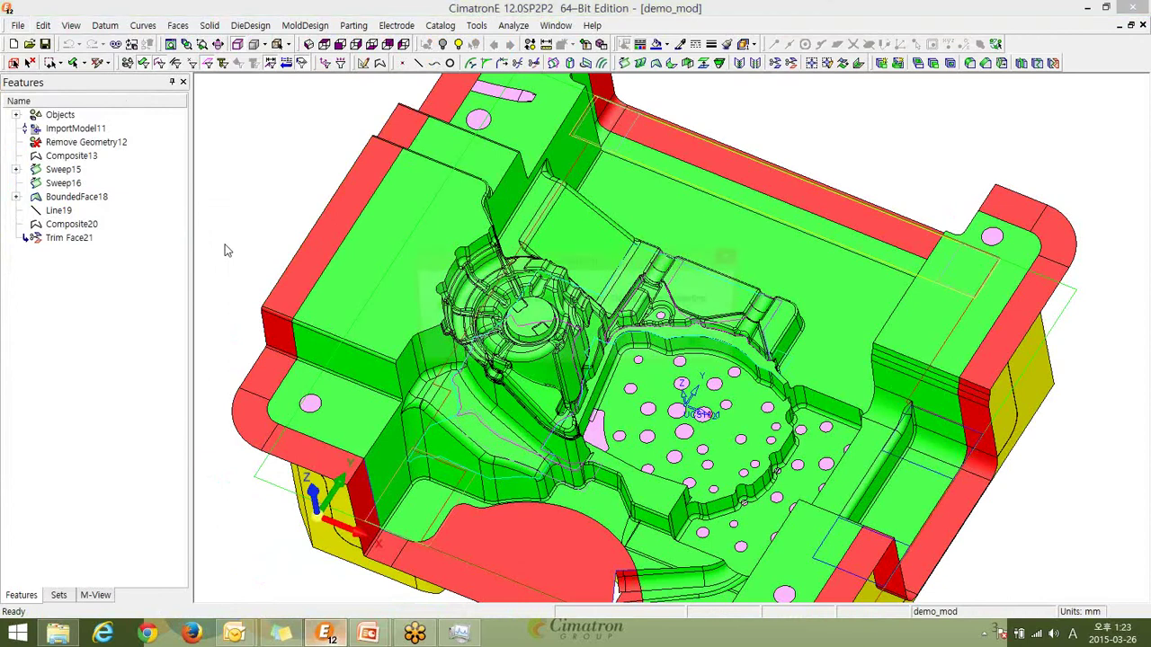
left_click(706, 349)
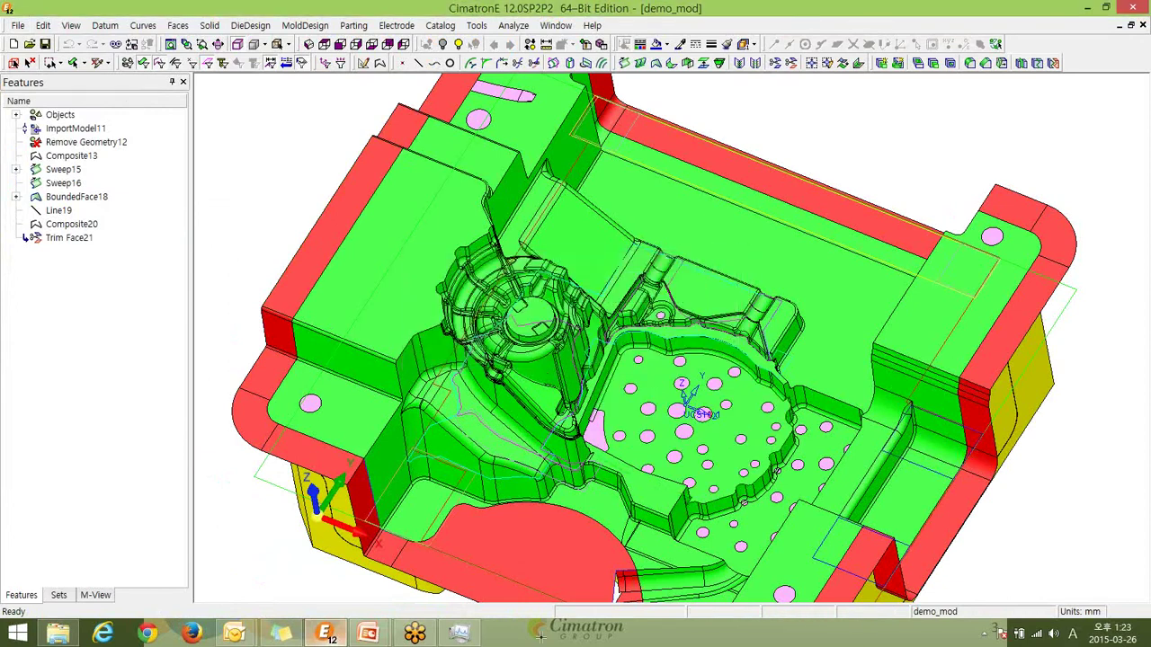
End the remaining CimatronE process in Task Manager and switch away from the presentation slide.
left_click(461, 634)
left_click(471, 393)
right_click(471, 394)
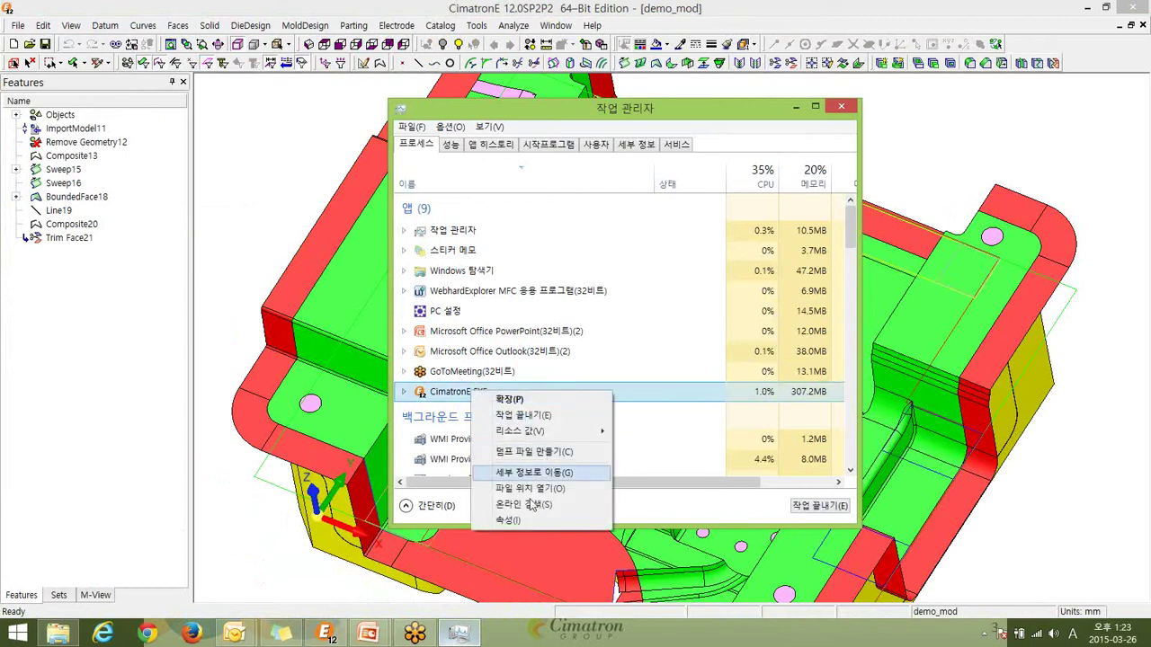
left_click(537, 416)
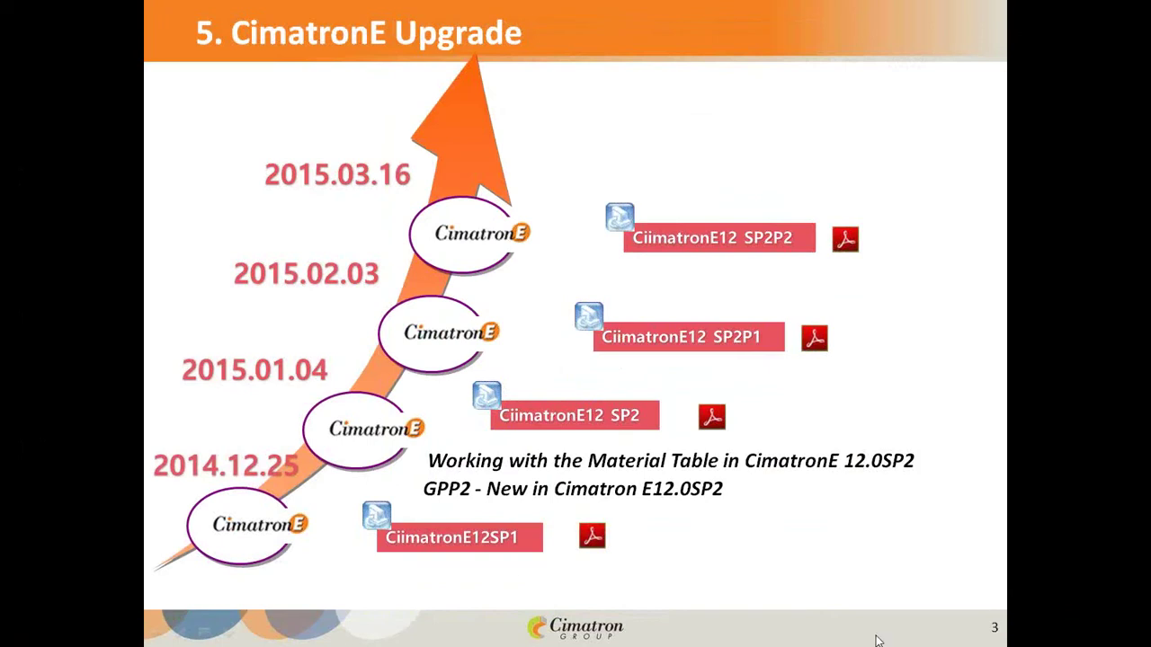
key("alt+Tab")
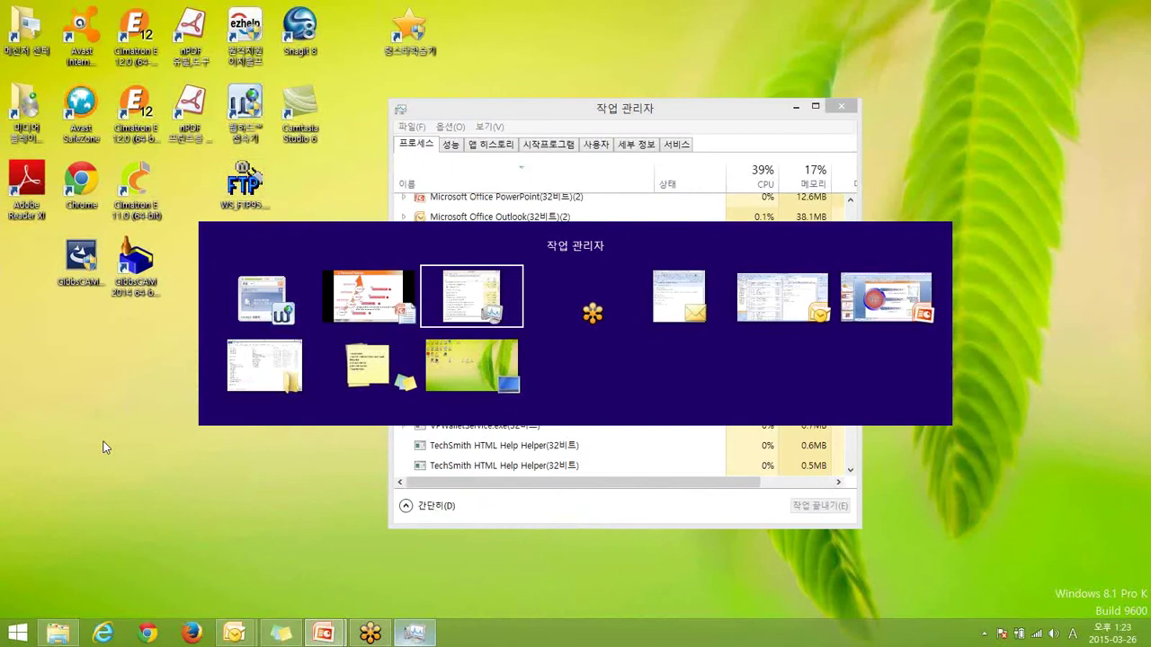
Return to the desktop, launch the English CimatronE 12.0 64-bit edition and decline restoring the unsaved files.
key("alt+Tab")
key("alt+Tab")
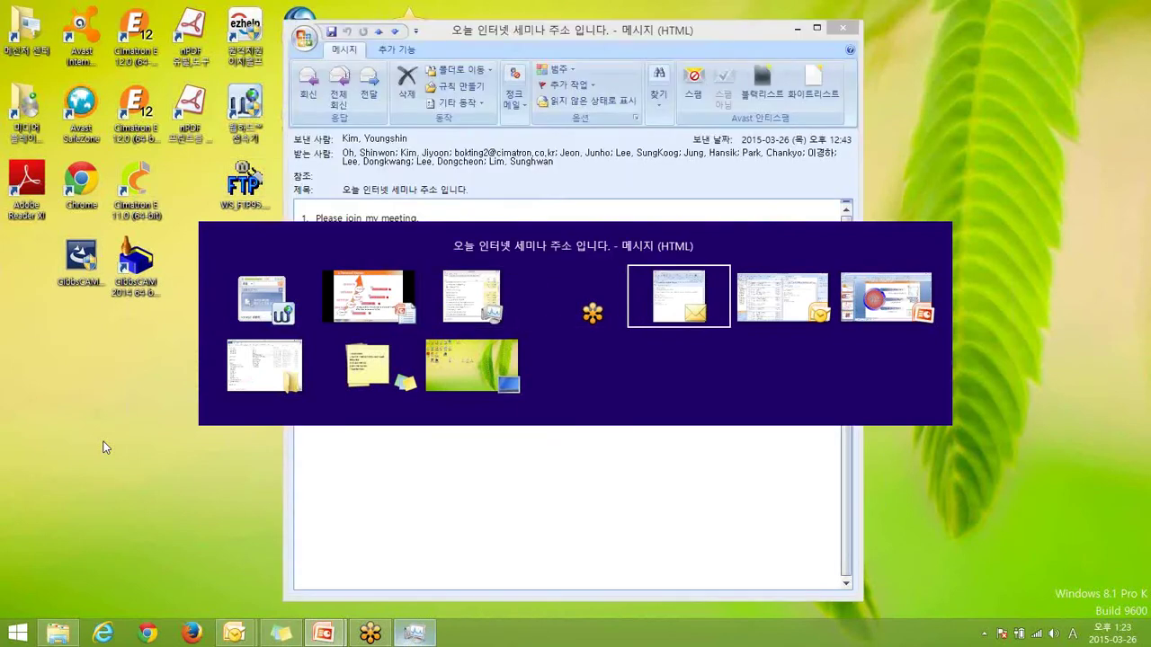
key("alt+Tab")
key("alt+Tab")
key("alt+Tab")
key("alt+Tab")
key("alt+Tab")
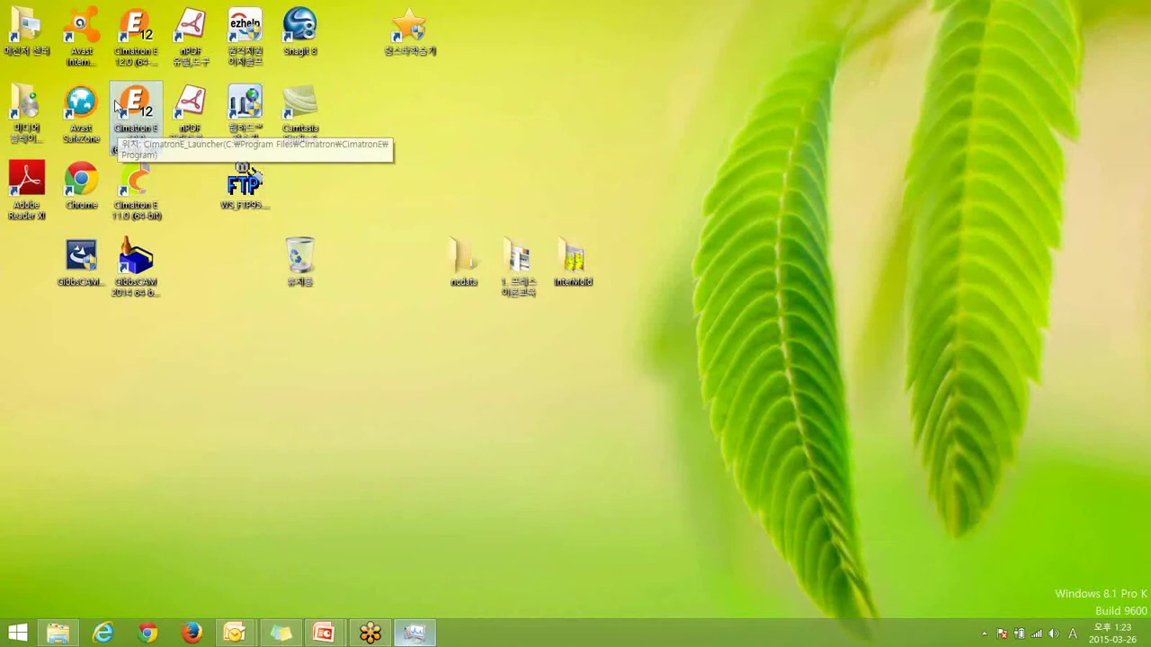
double_click(115, 106)
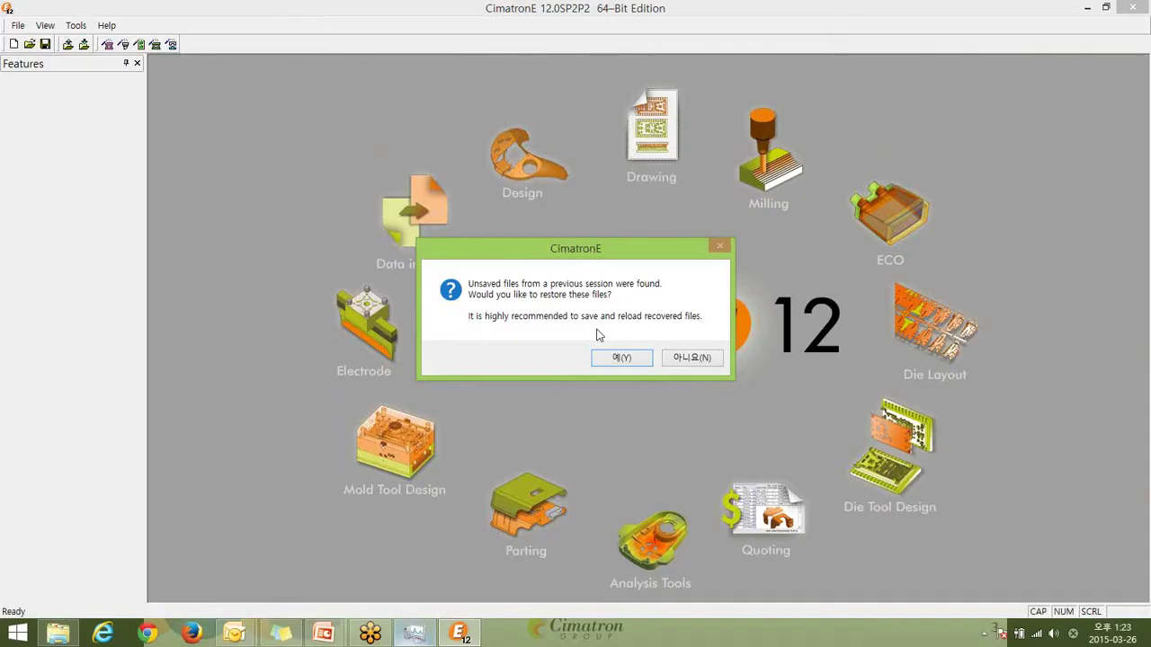
left_click(691, 356)
Open demo_mod.elt from the Web_Seminar 2015 3월 folder.
left_click(17, 27)
left_click(38, 60)
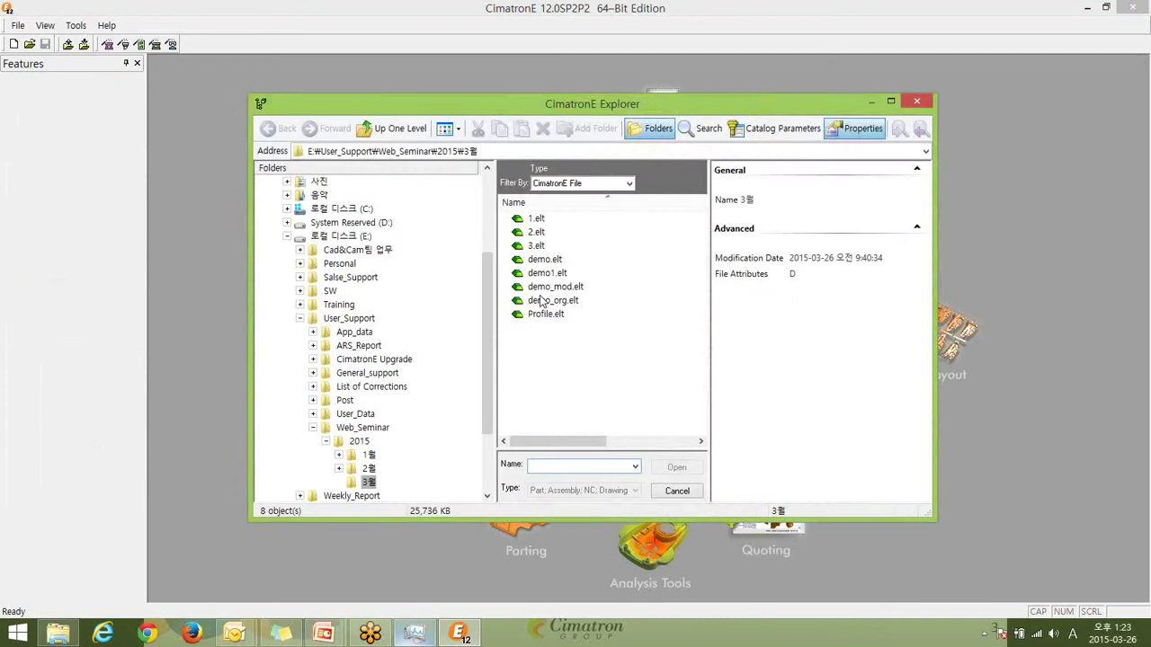
double_click(546, 288)
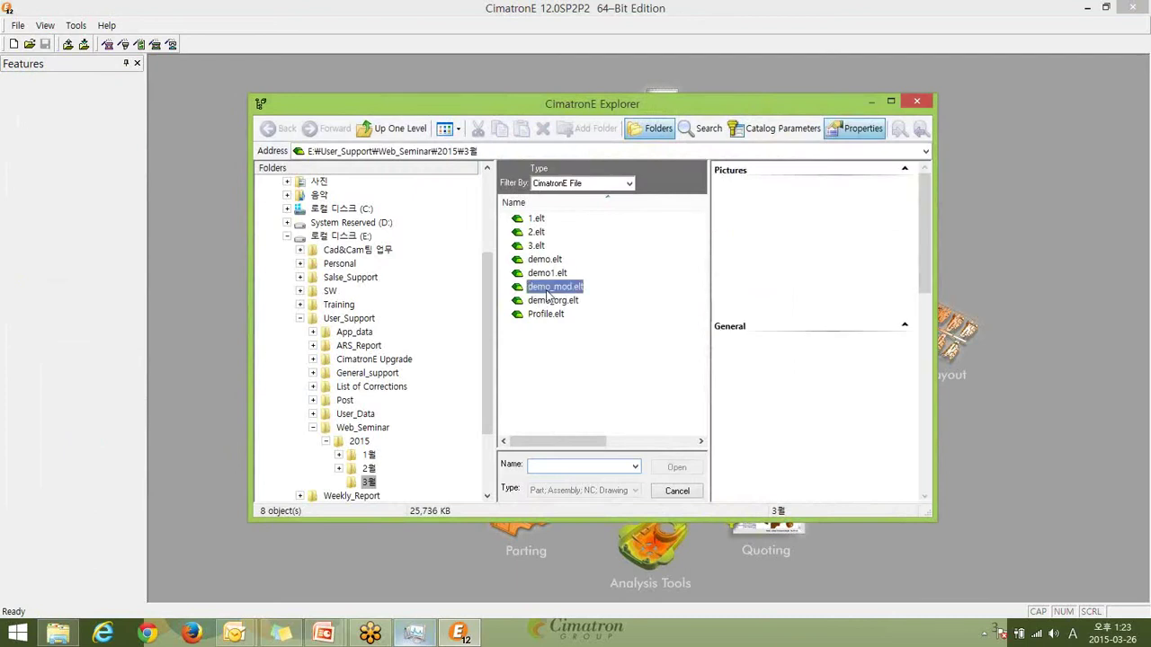
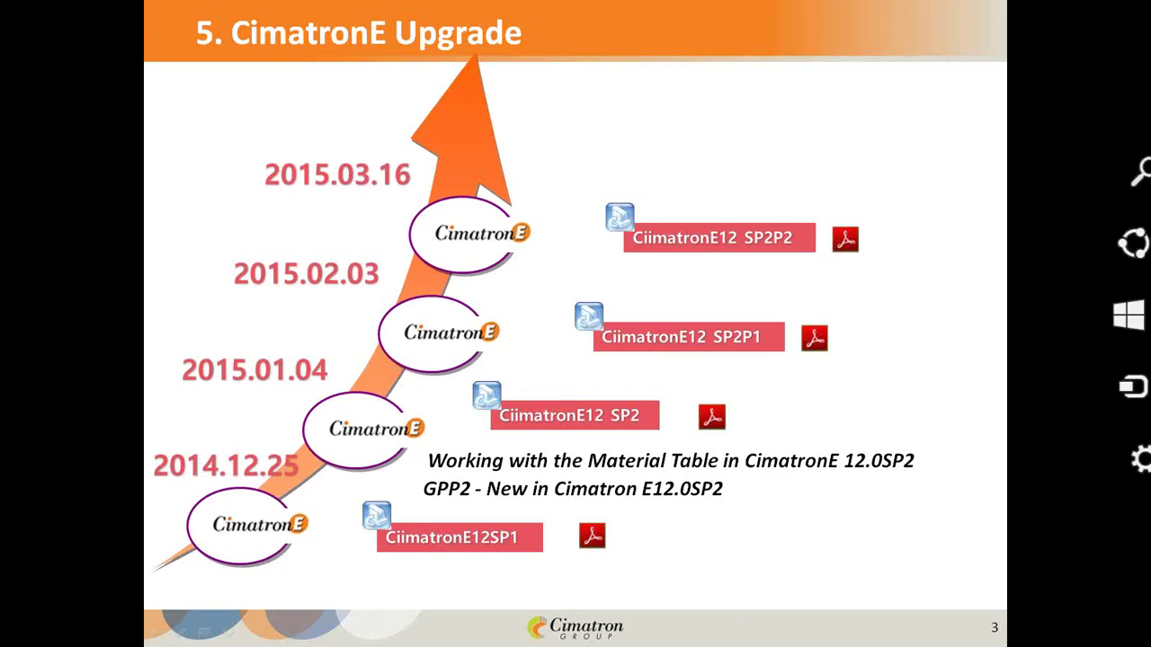
Examine the process list in Task Manager for leftover CimatronE processes and close Task Manager.
mouse_move(1149, 645)
key("ctrl+shift+Escape")
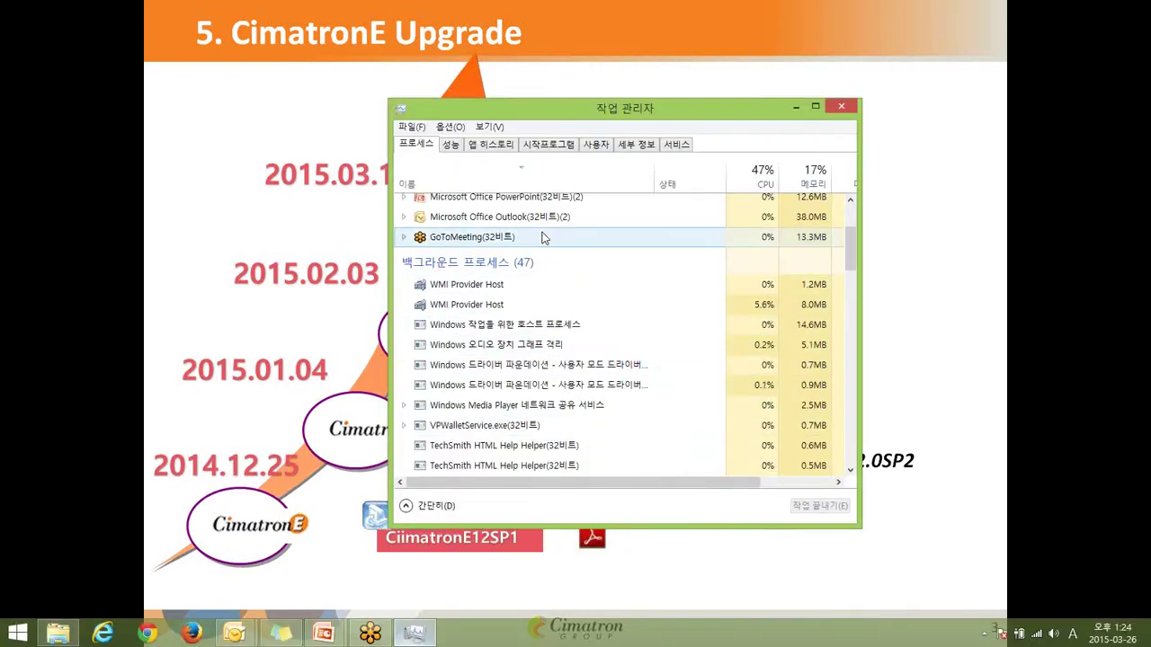
scroll(550, 279, "up", 2)
scroll(552, 272, "up", 3)
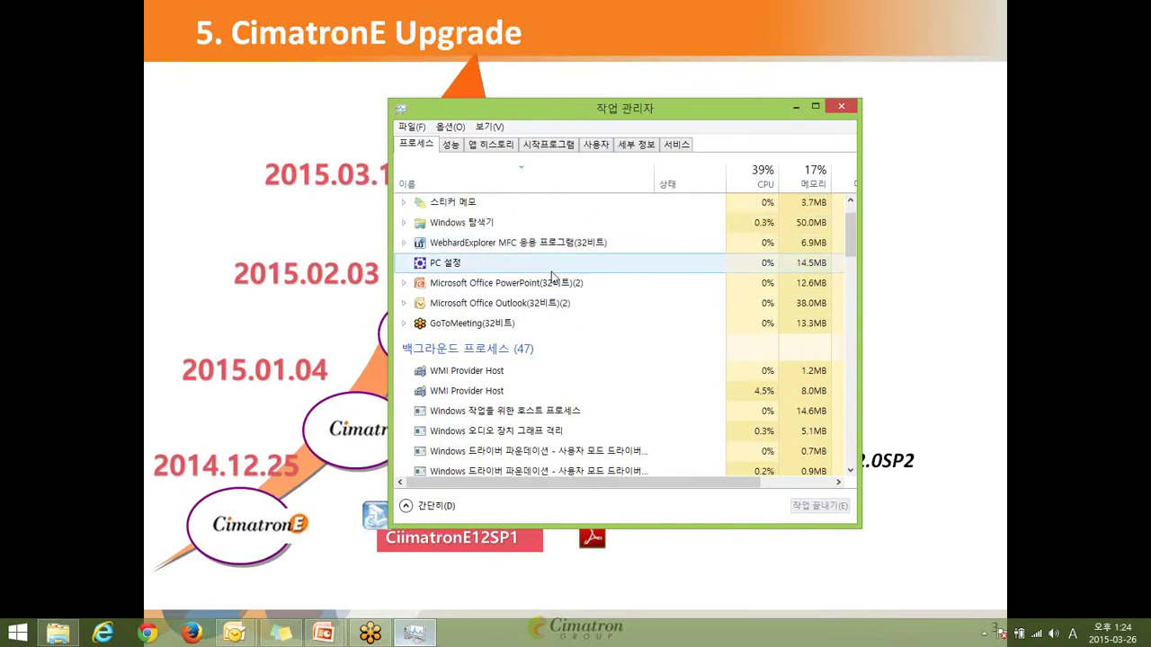
scroll(551, 272, "down", 15)
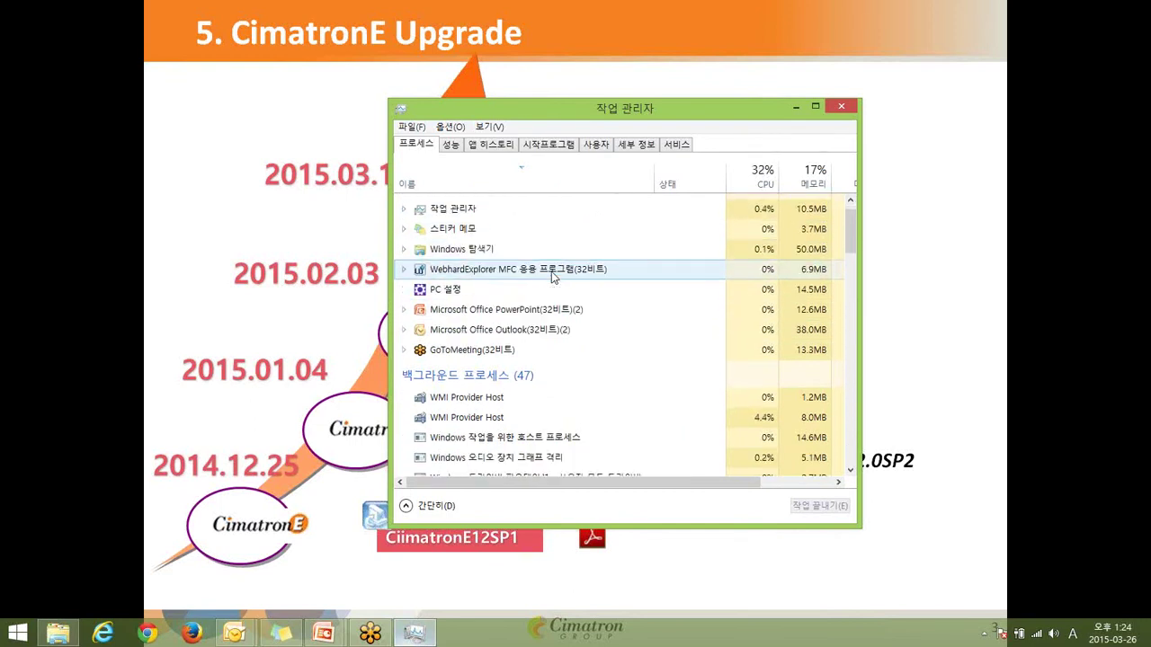
scroll(541, 263, "down", 3)
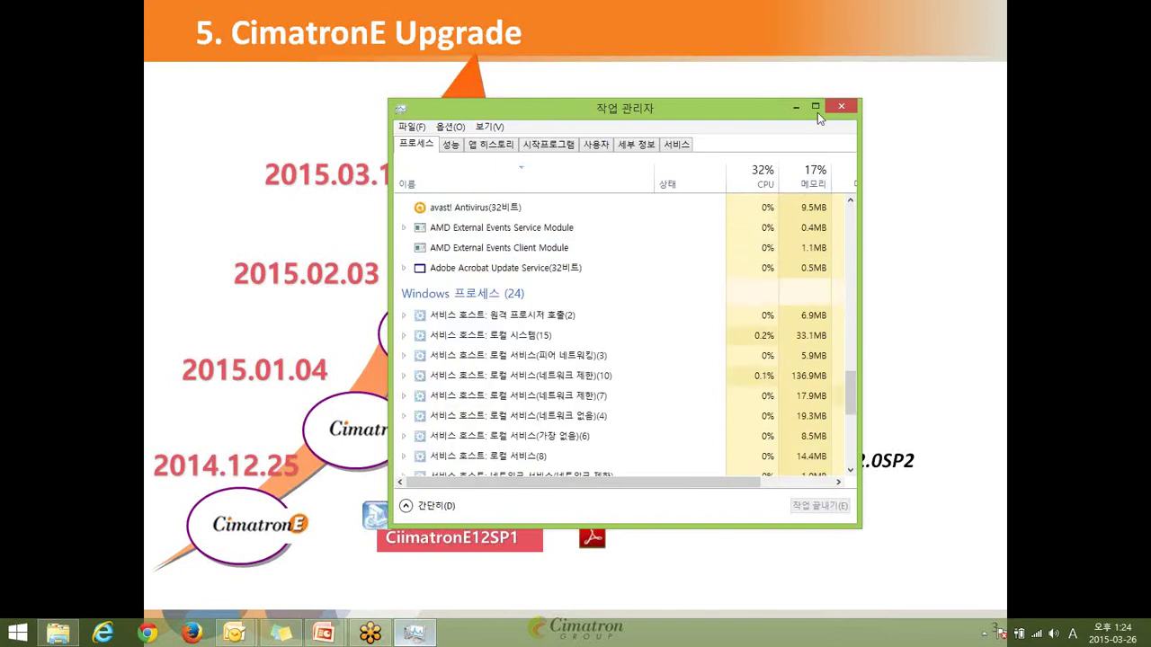
left_click(841, 108)
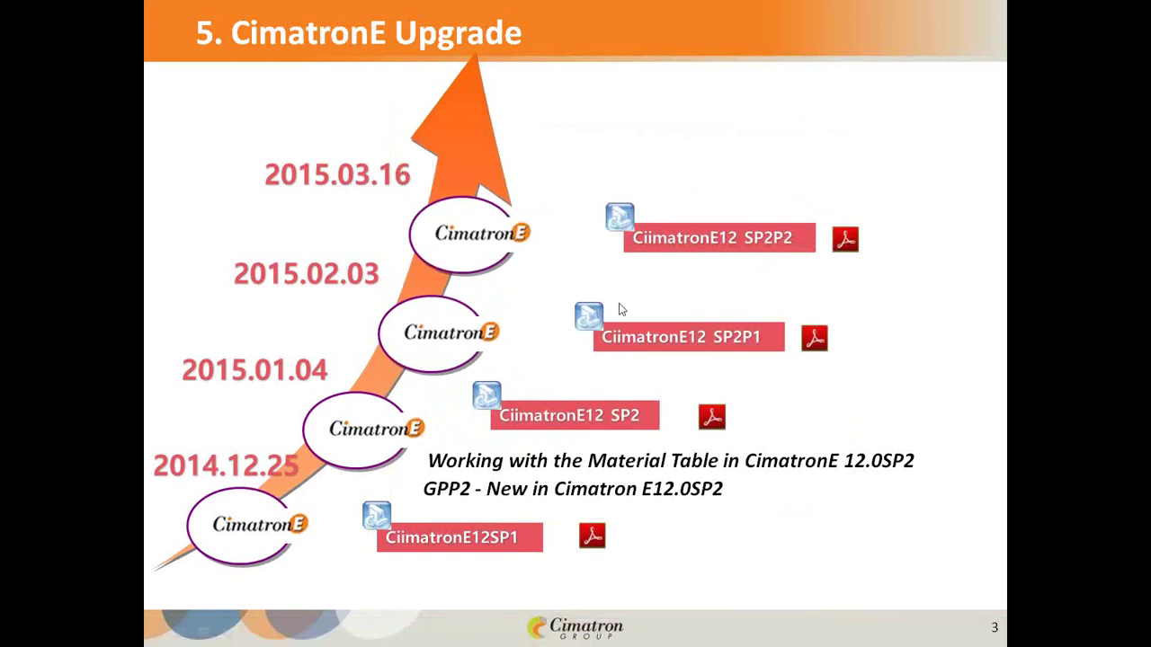
Leave the presentation slide for the desktop and restart the English CimatronE 12.0.
key("alt+Tab")
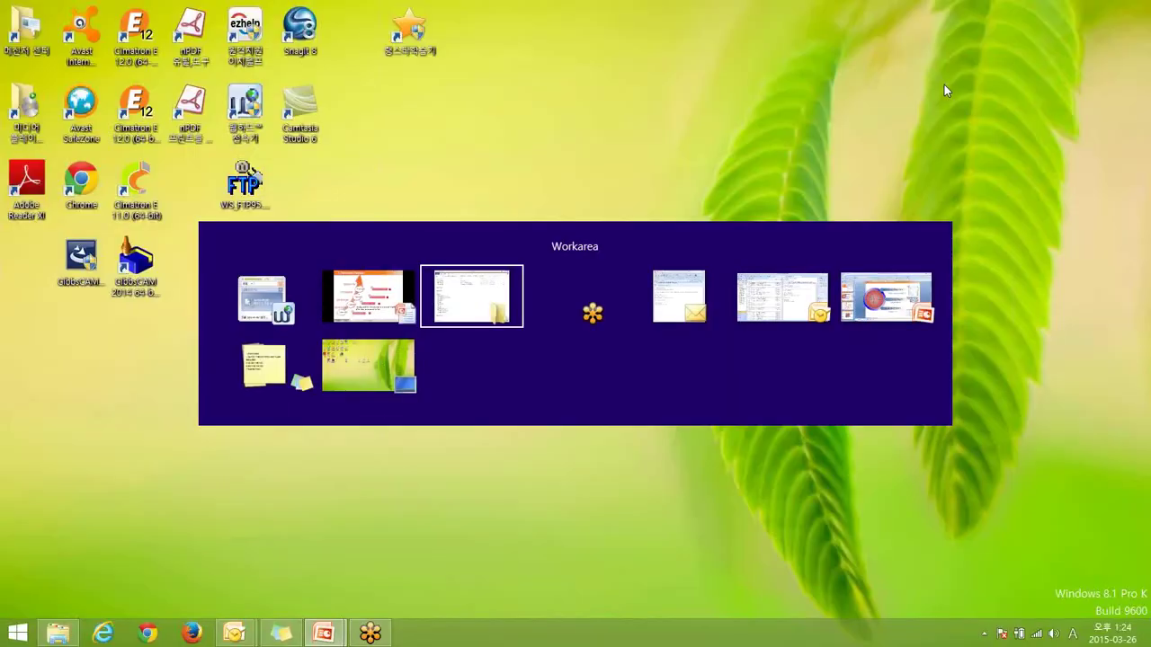
key("alt+Tab")
key("alt+Tab")
key("alt+Tab")
key("alt+Tab")
key("alt+Tab")
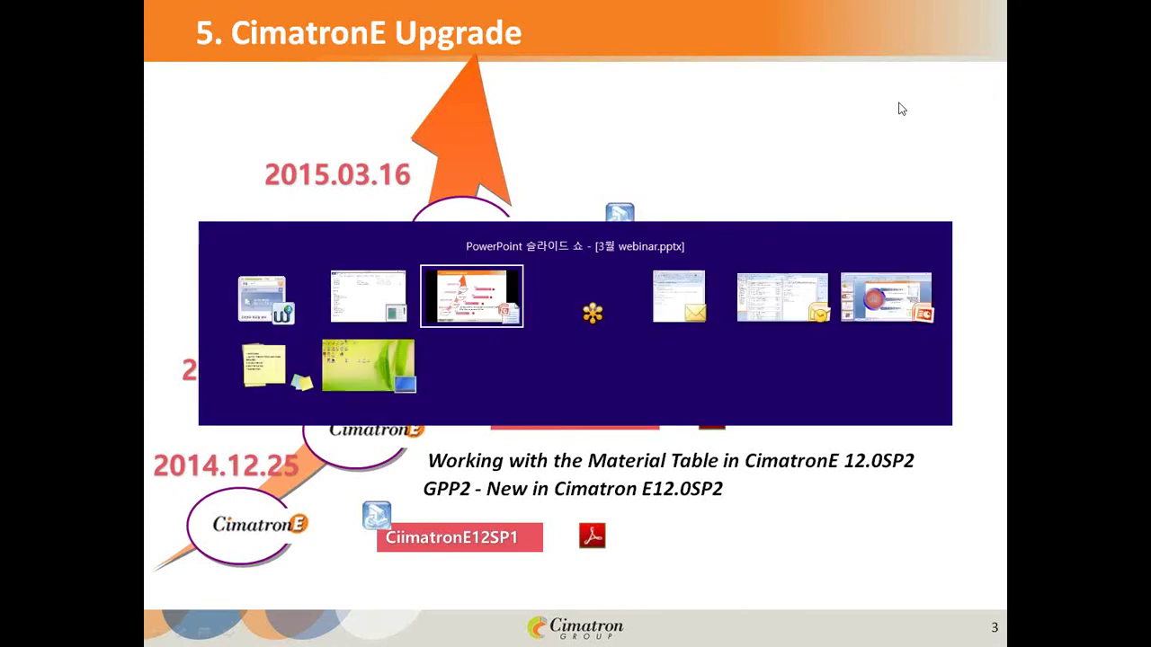
key("alt+Tab")
key("alt+Tab")
key("alt+Tab")
key("alt+Tab")
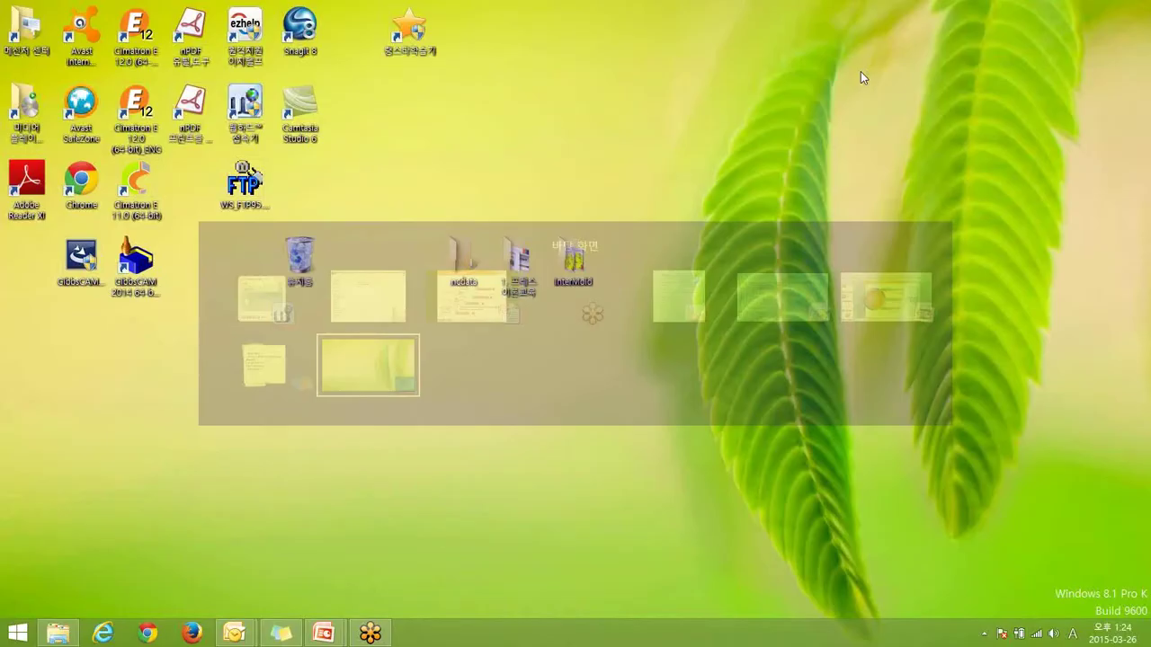
double_click(141, 115)
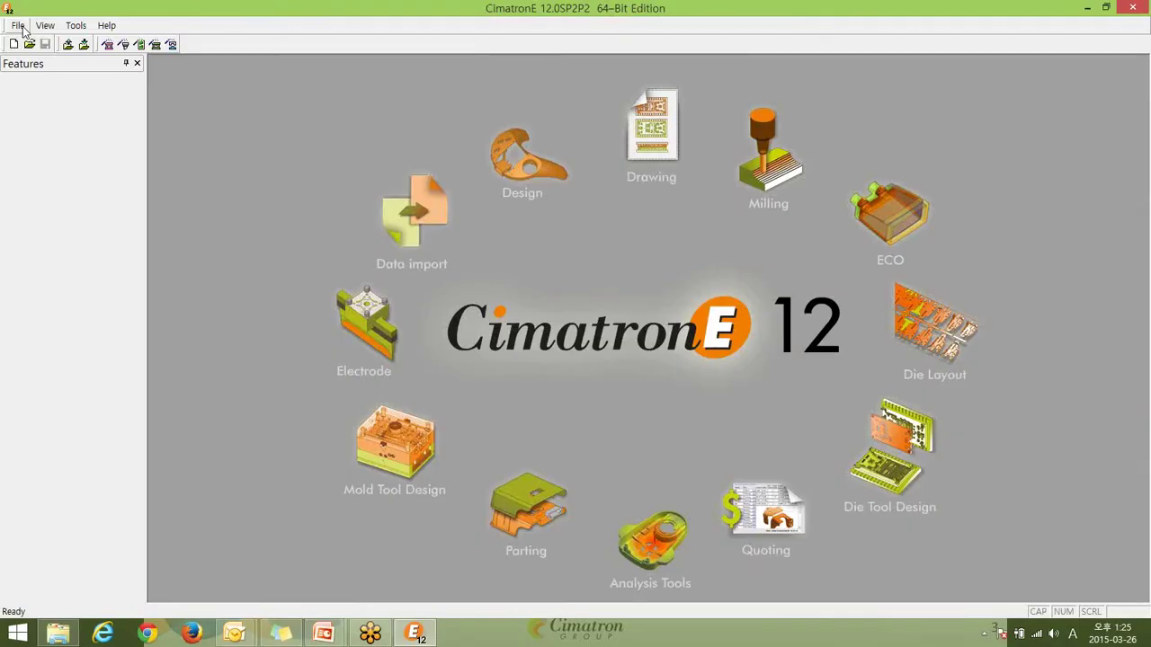
Open demo.elt from the Web_Seminar 2015 3월 folder.
left_click(18, 25)
left_click(45, 57)
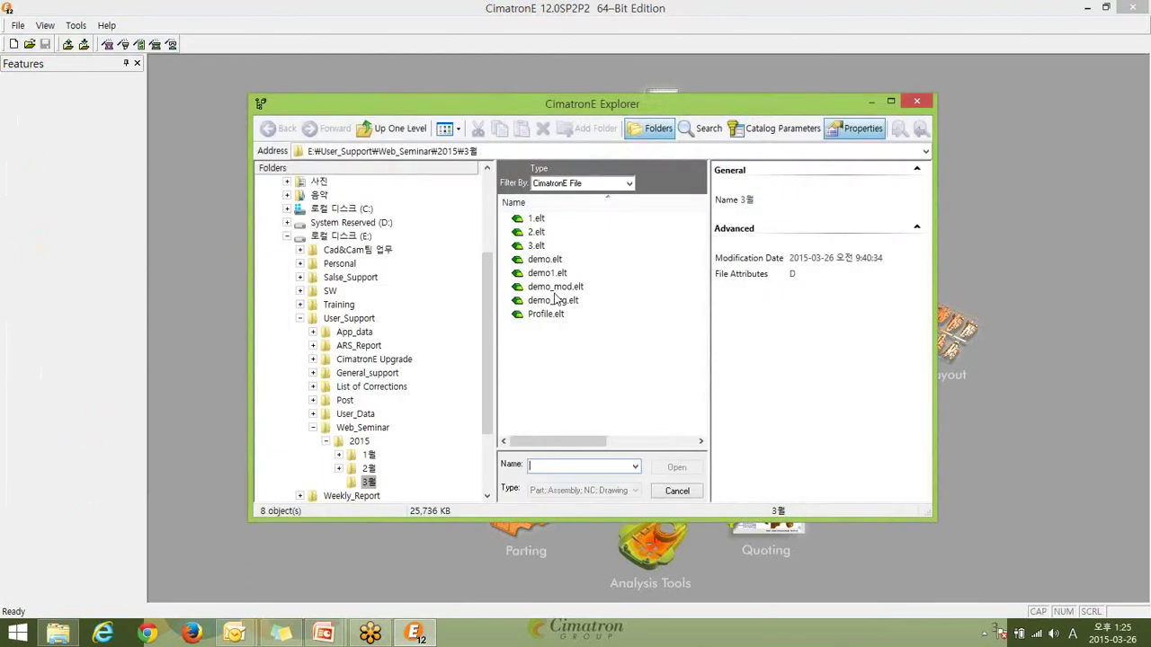
left_click(553, 274)
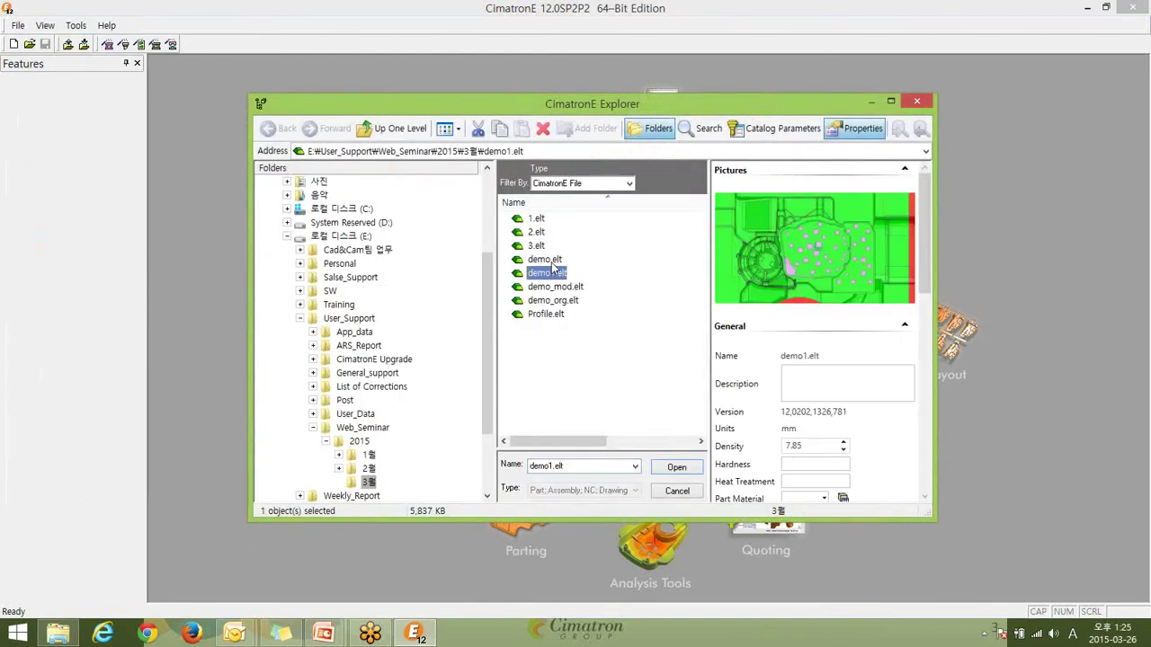
double_click(550, 261)
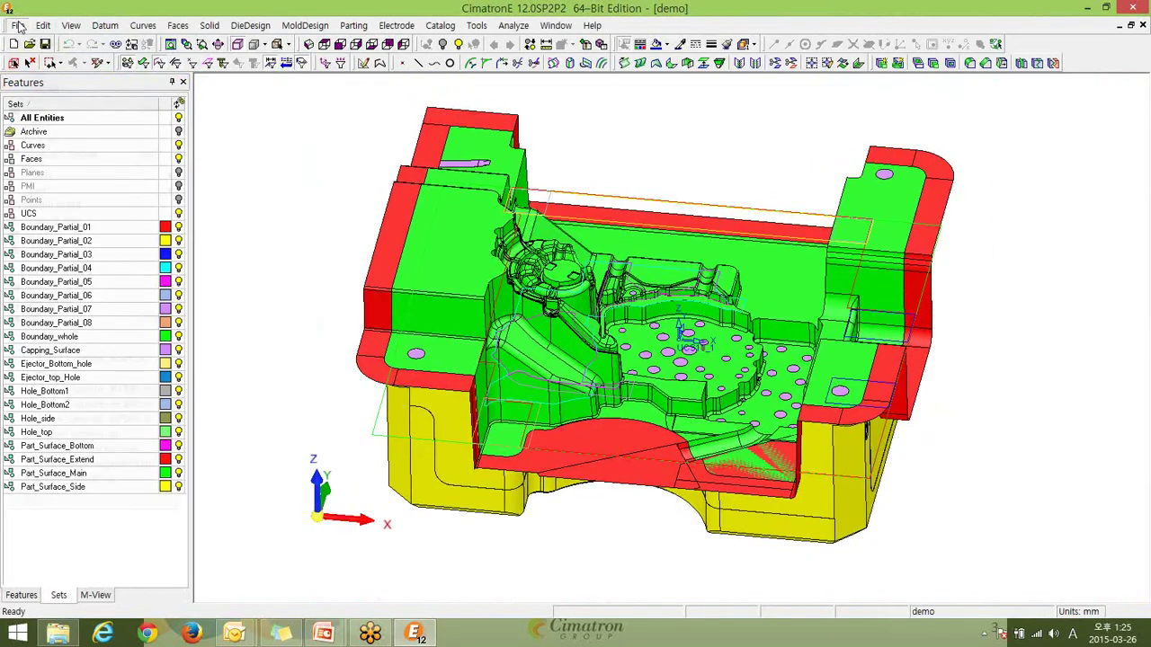
Export the demo part to a new NC document and accept the import using the reference model's UCS.
left_click(18, 25)
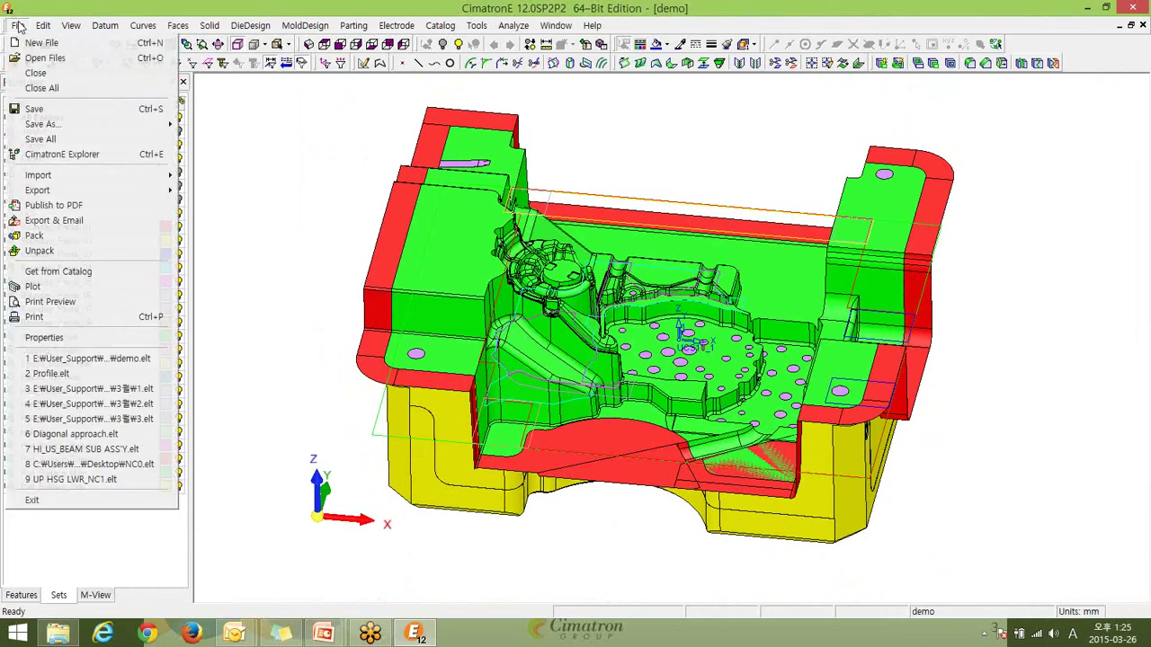
mouse_move(63, 192)
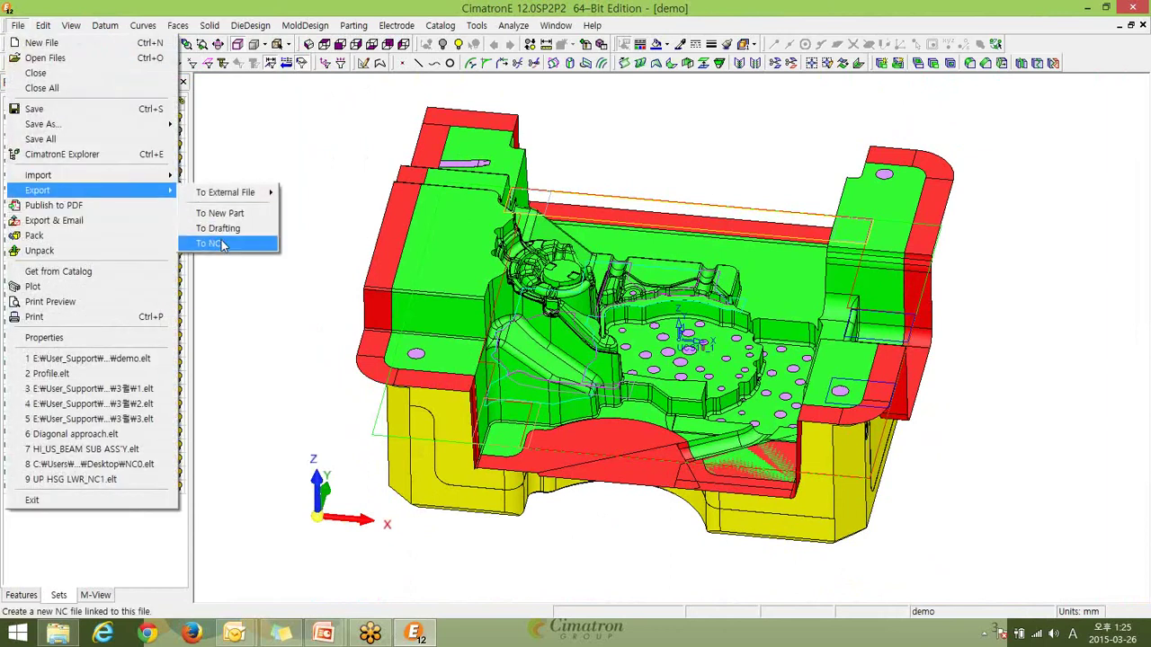
left_click(214, 244)
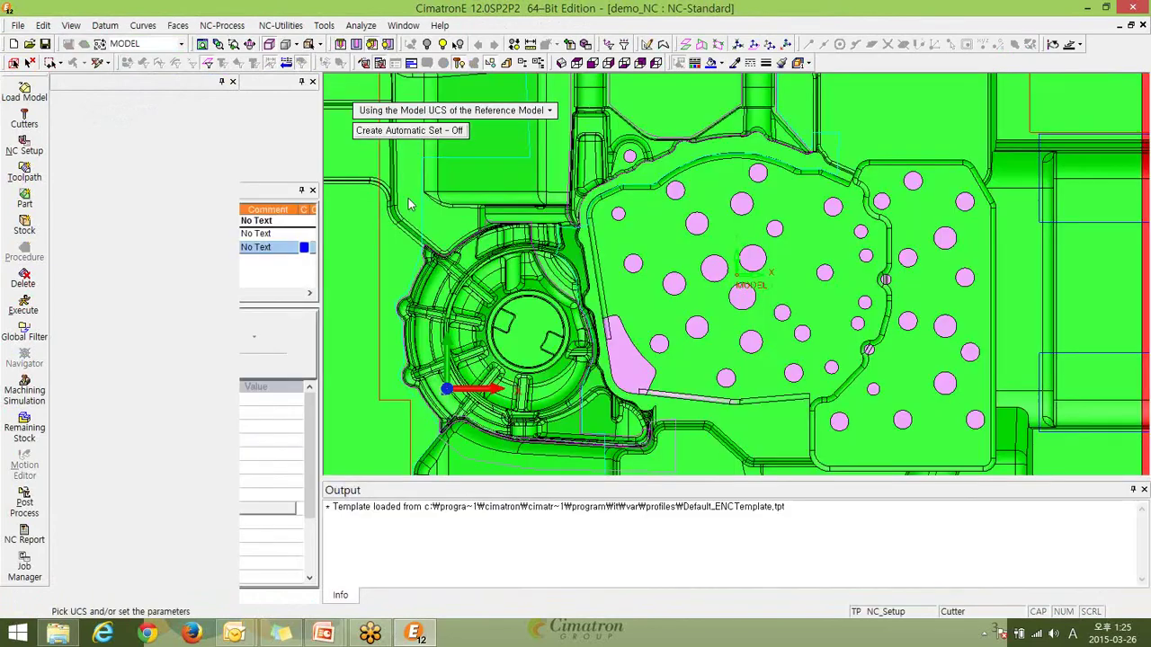
right_click(554, 184)
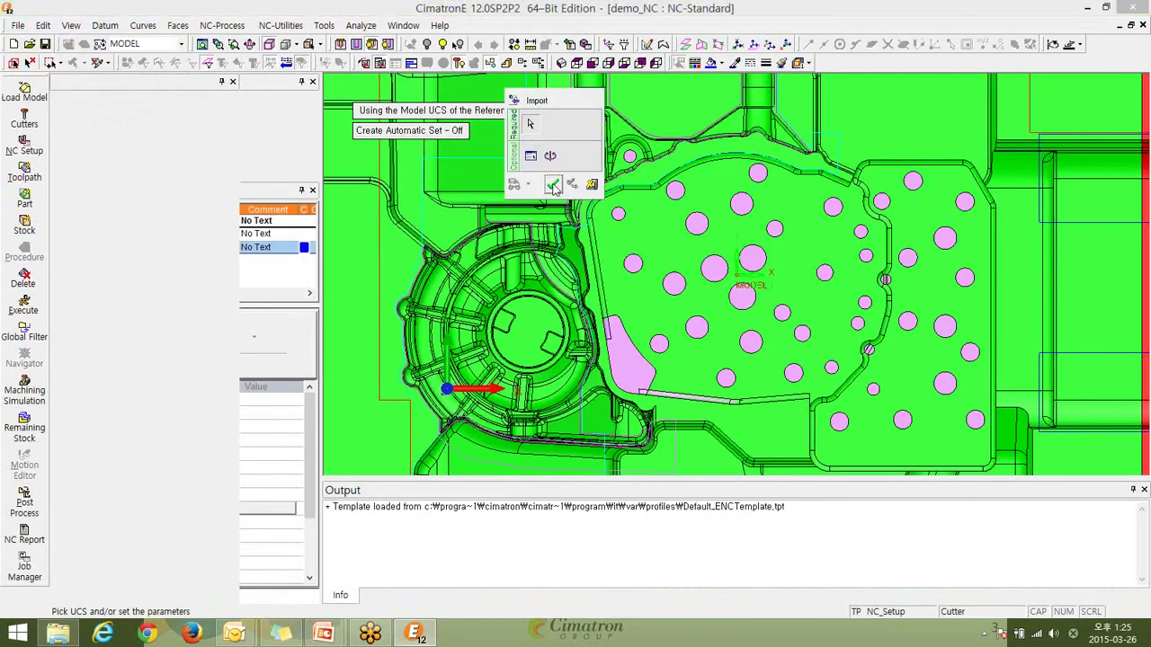
left_click(555, 184)
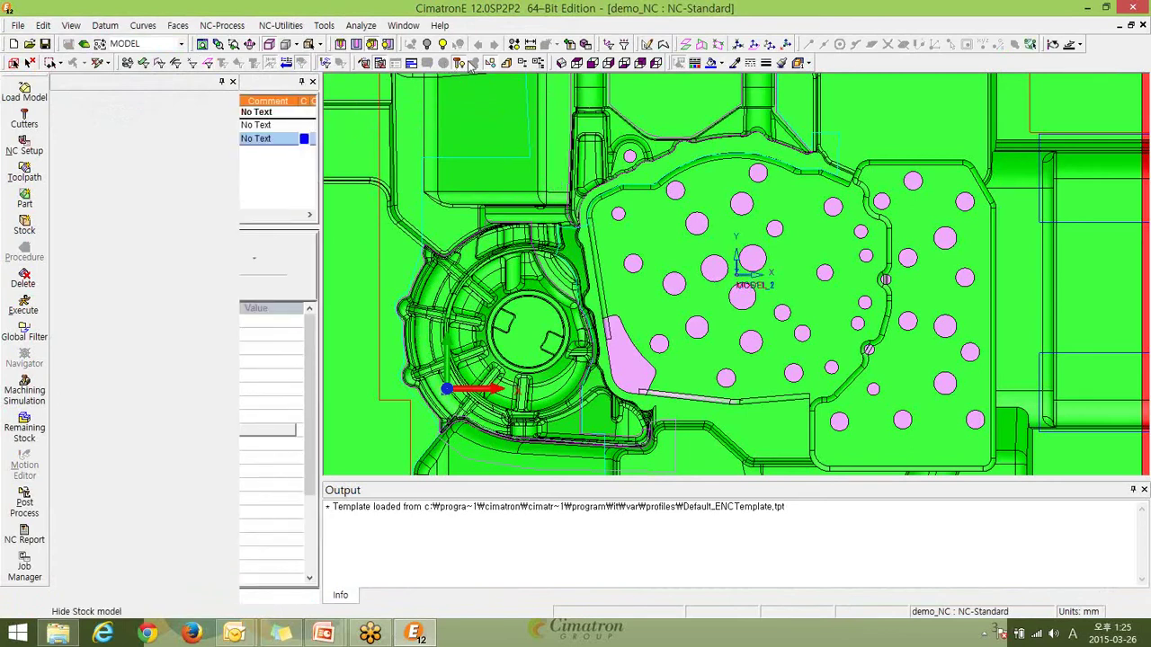
Try to toggle the NC Process Manager display and cancel the crash solution check.
left_click(366, 65)
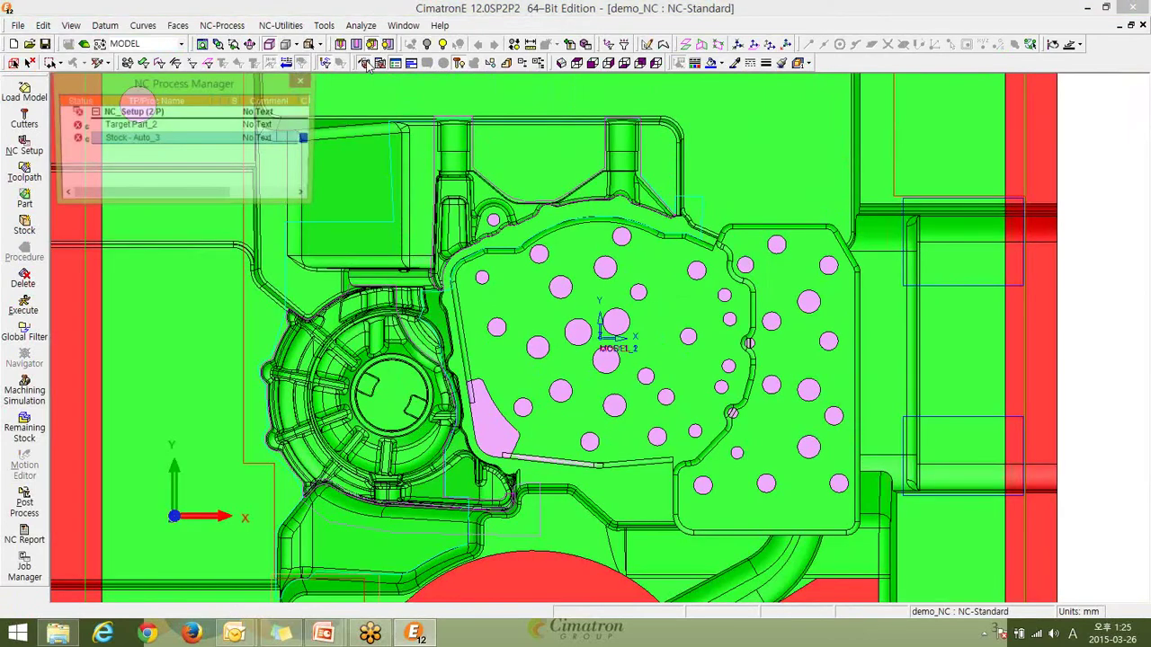
left_click(365, 64)
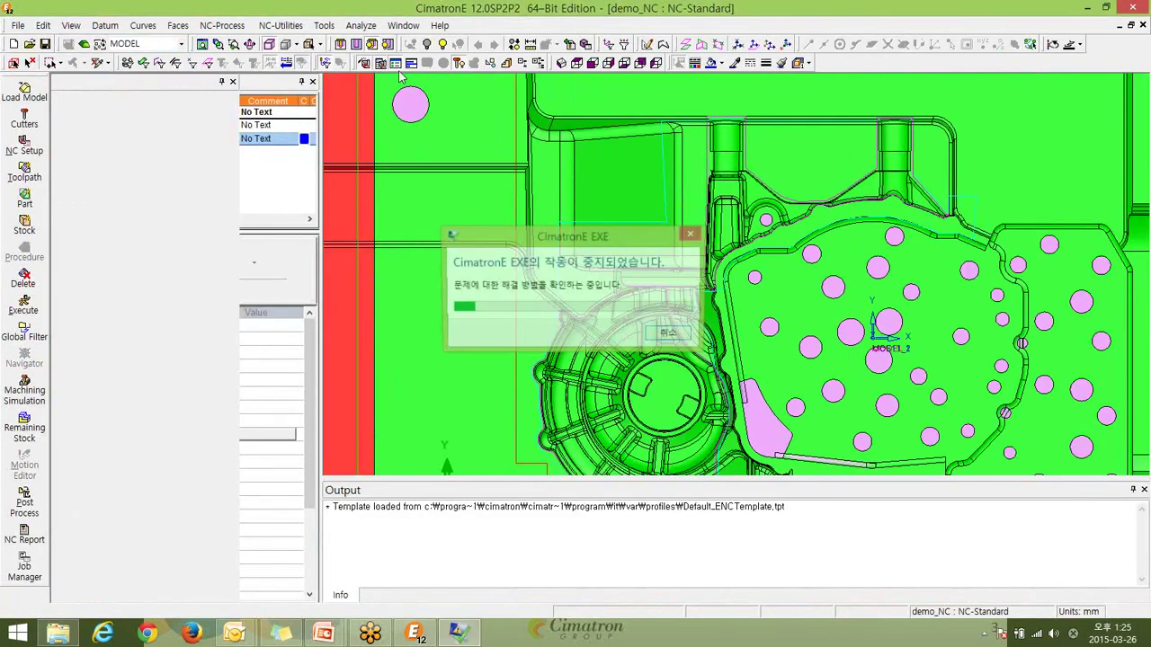
left_click(669, 335)
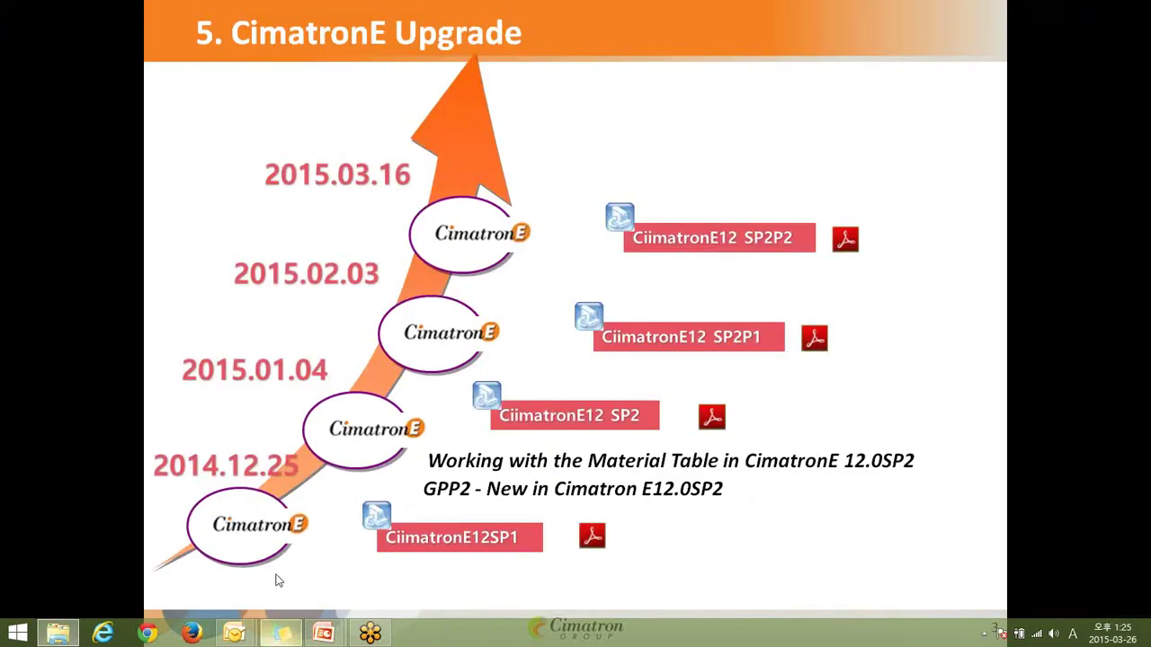
Switch to the desktop, check Task Manager's running apps for a remaining CimatronE session and close it.
key("alt+Tab")
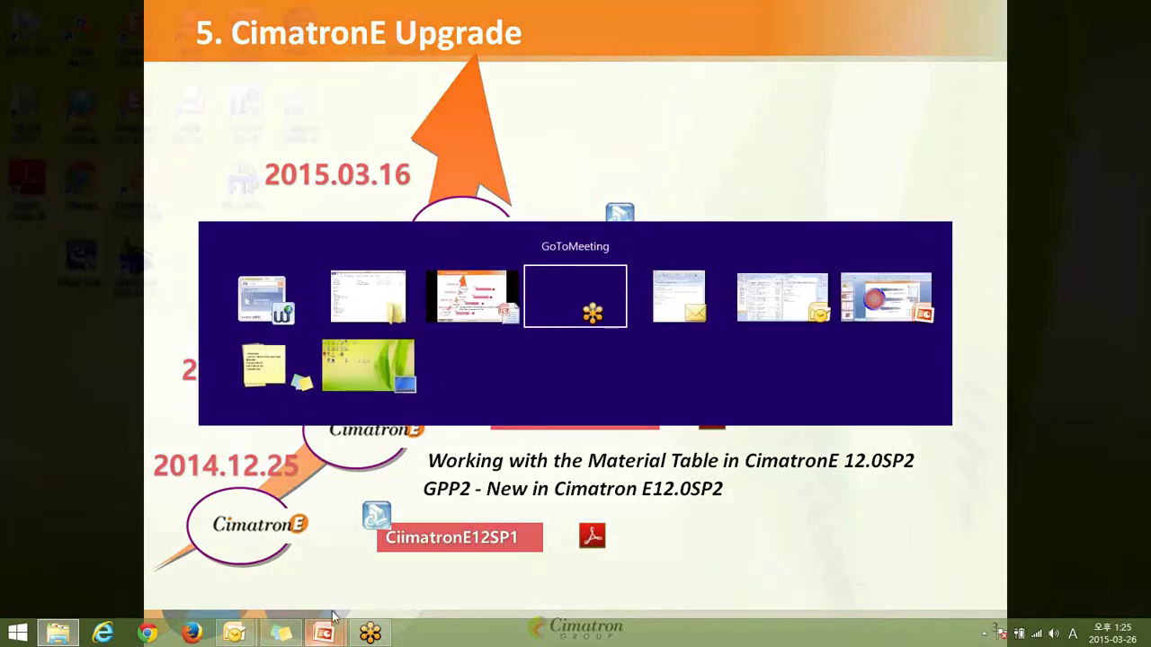
key("alt+Tab")
key("alt+Tab")
key("alt+Tab")
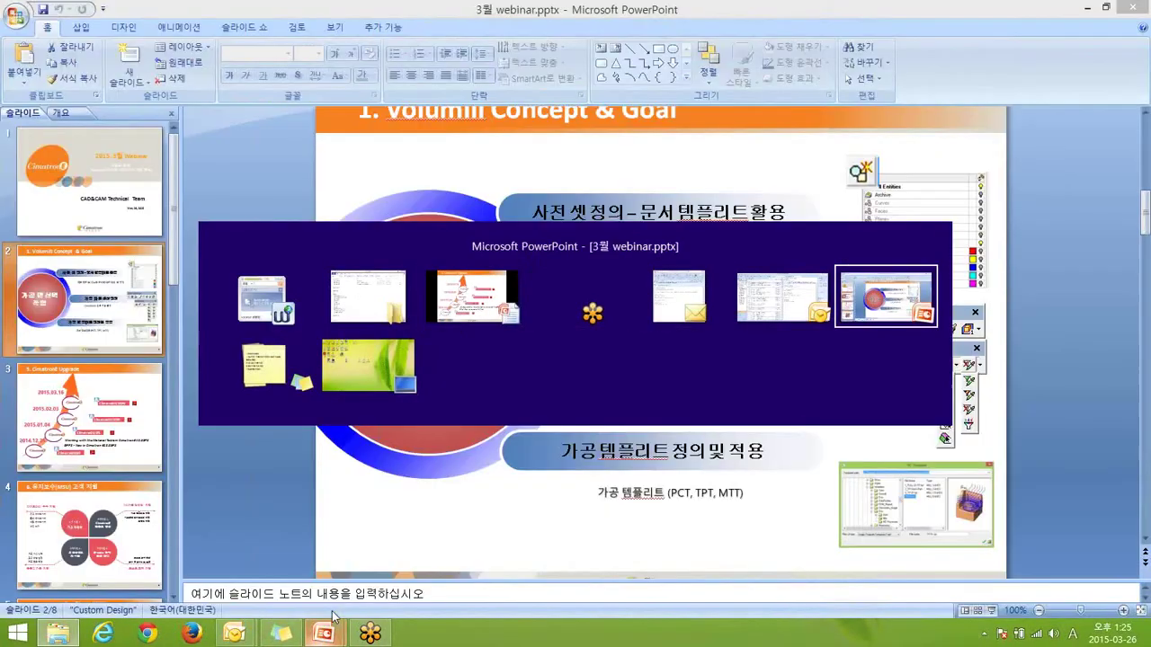
key("alt+Tab")
key("alt+Tab")
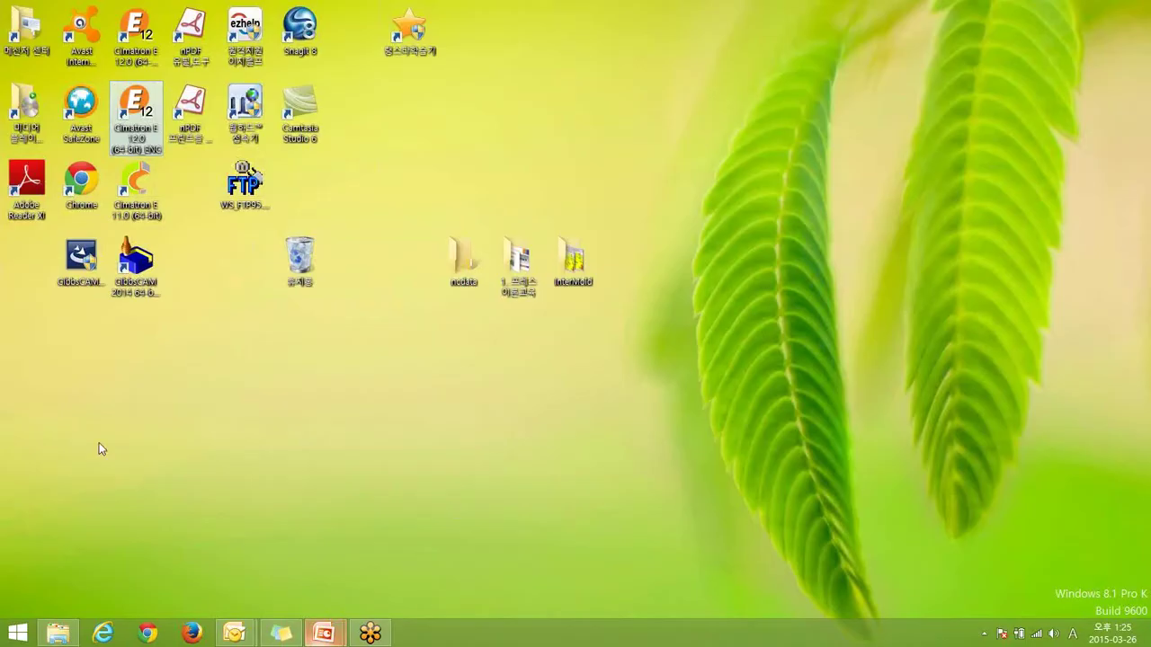
right_click(455, 635)
left_click(503, 587)
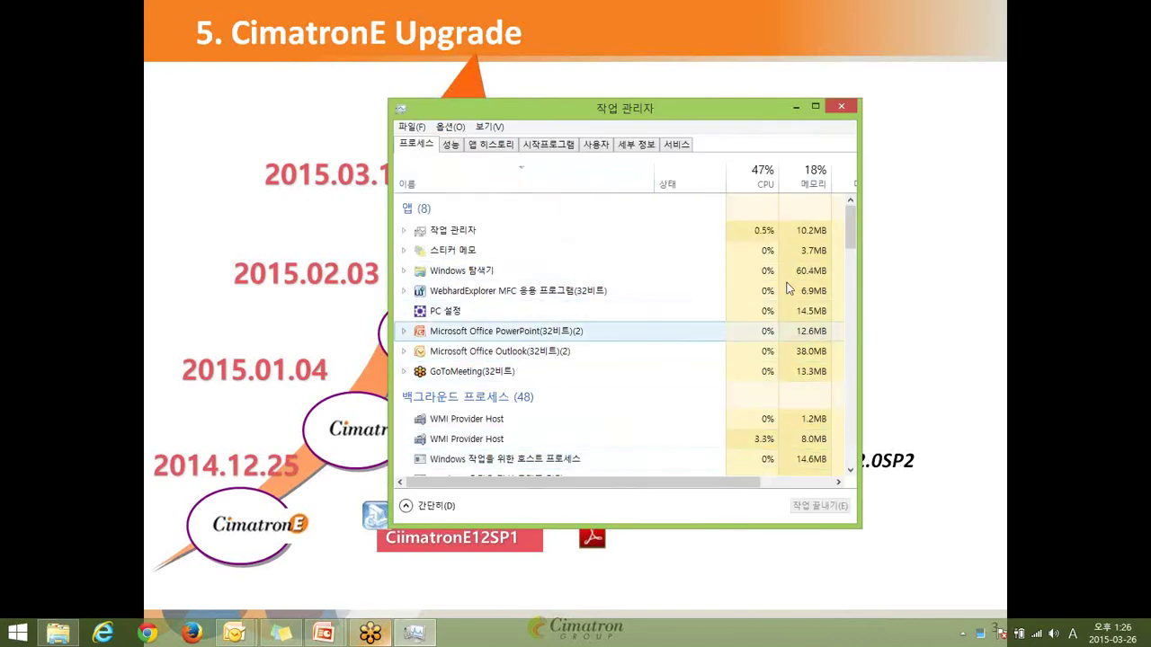
left_click(842, 108)
Switch to the desktop and start the English version of CimatronE 12.0 (64-bit).
key("alt+Tab")
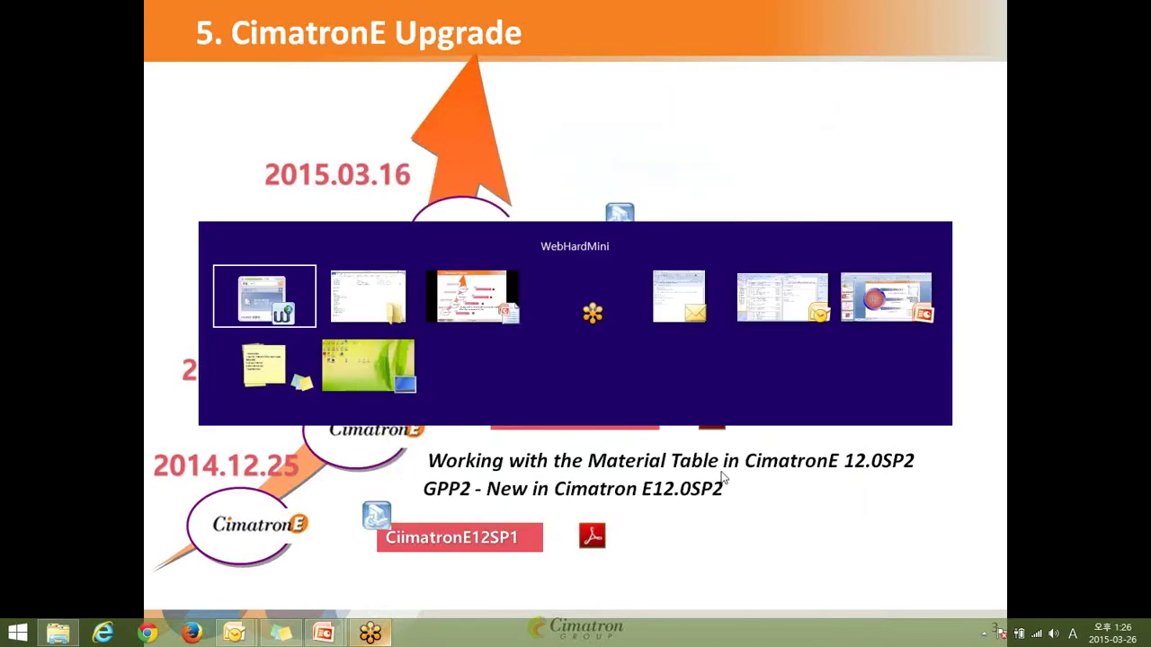
key("alt+Tab")
key("alt+Tab")
key("alt+Tab")
key("alt+Tab")
key("alt+Tab")
key("alt+Tab")
key("alt+Tab")
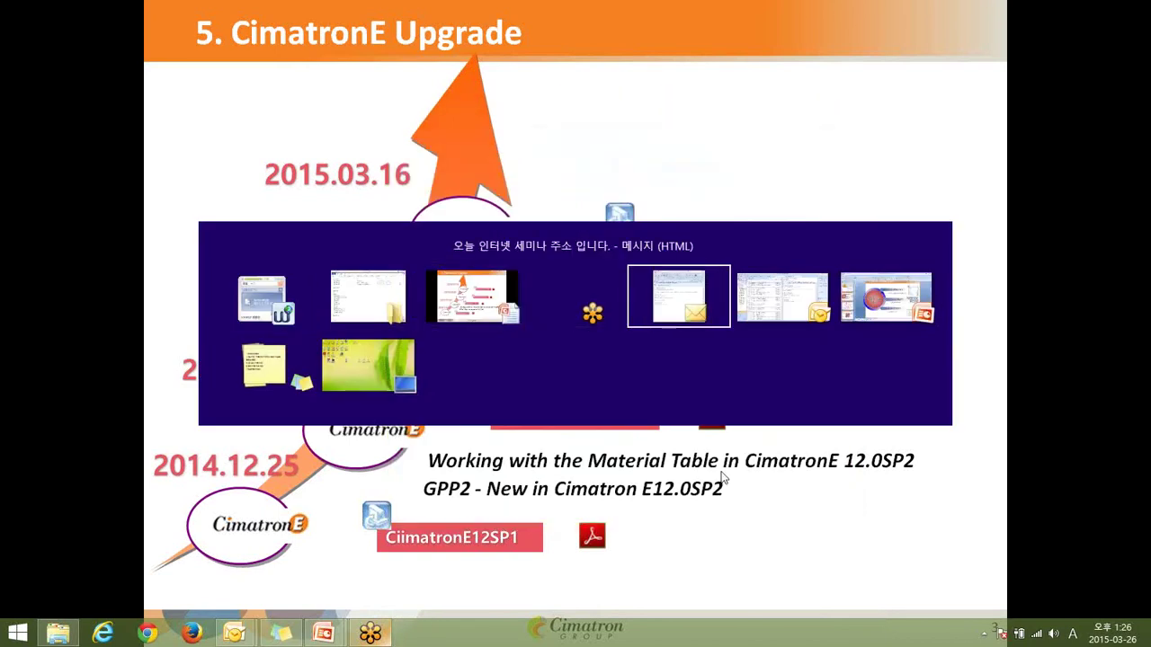
key("alt+Tab")
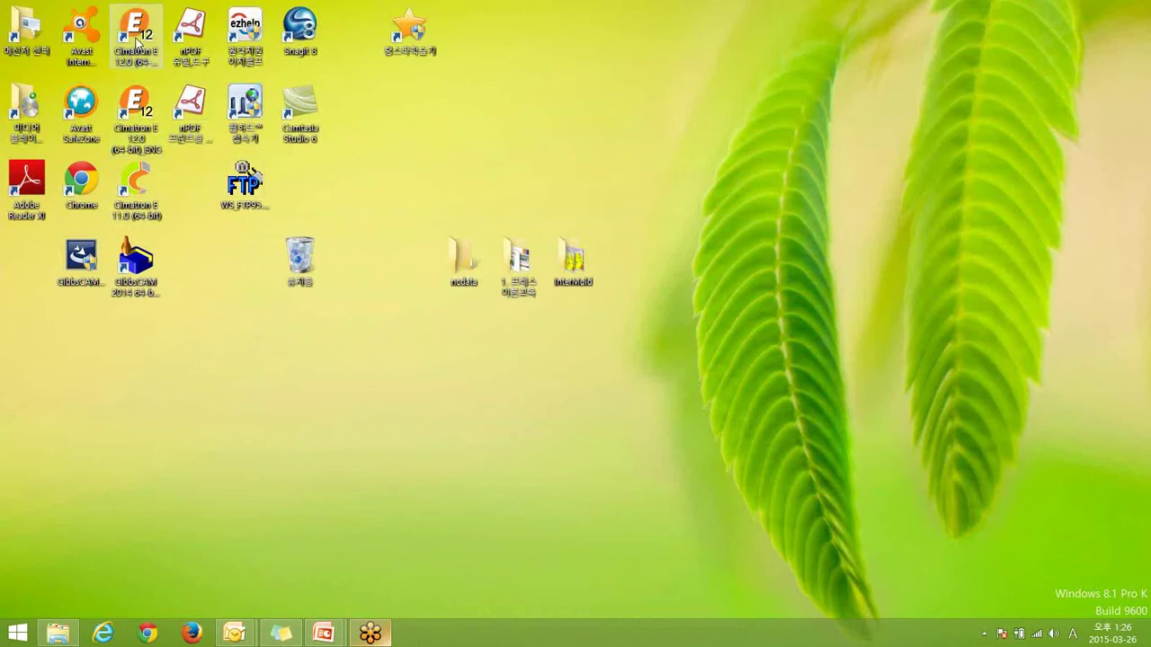
double_click(141, 117)
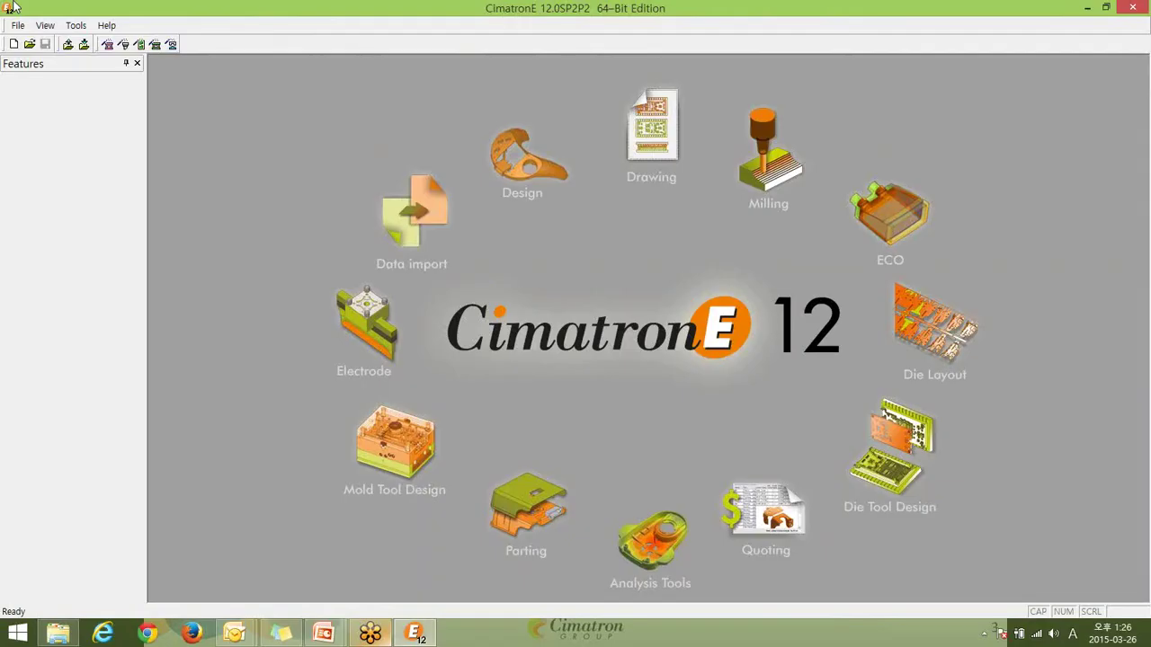
Create a new NC document.
left_click(18, 25)
left_click(22, 40)
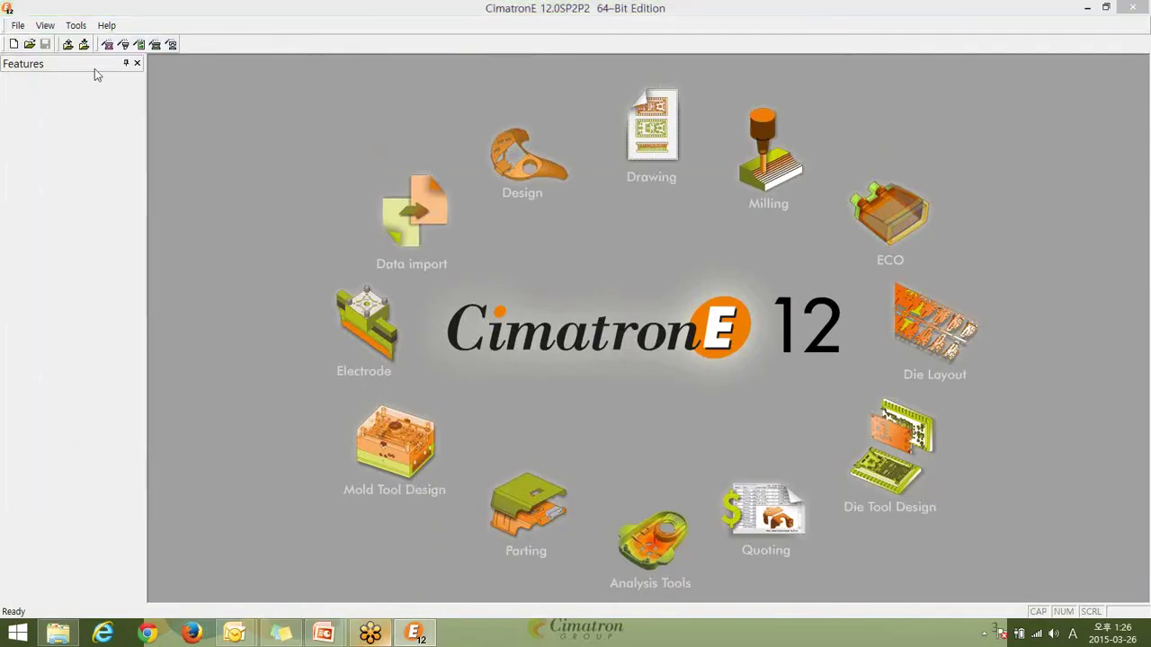
double_click(571, 301)
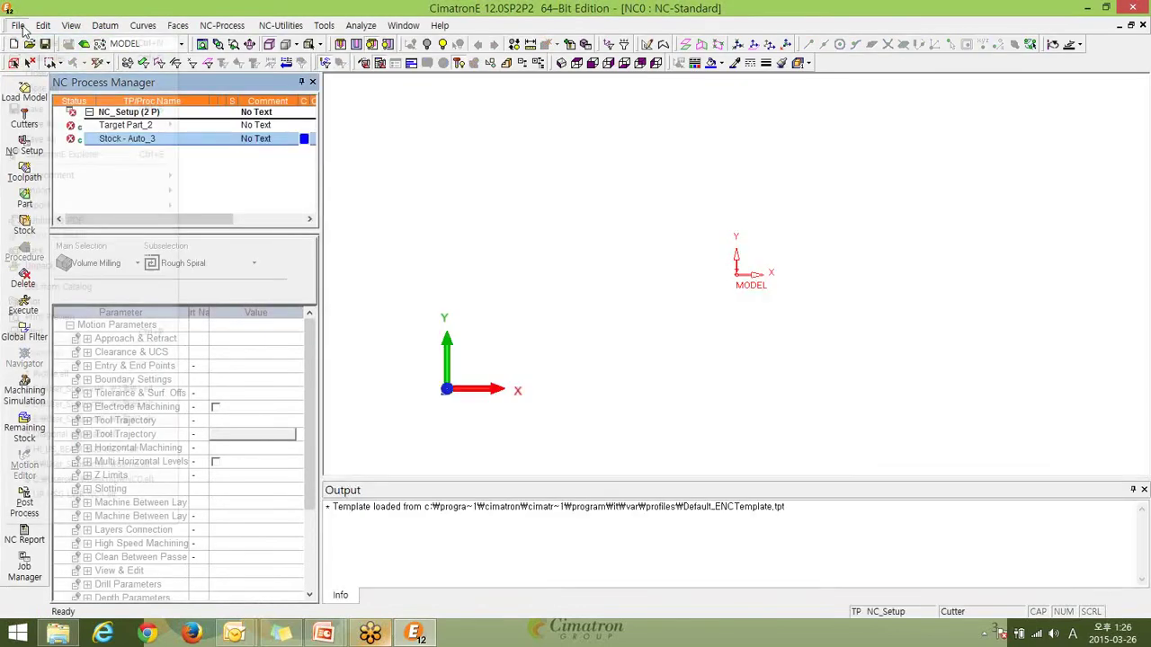
left_click(18, 25)
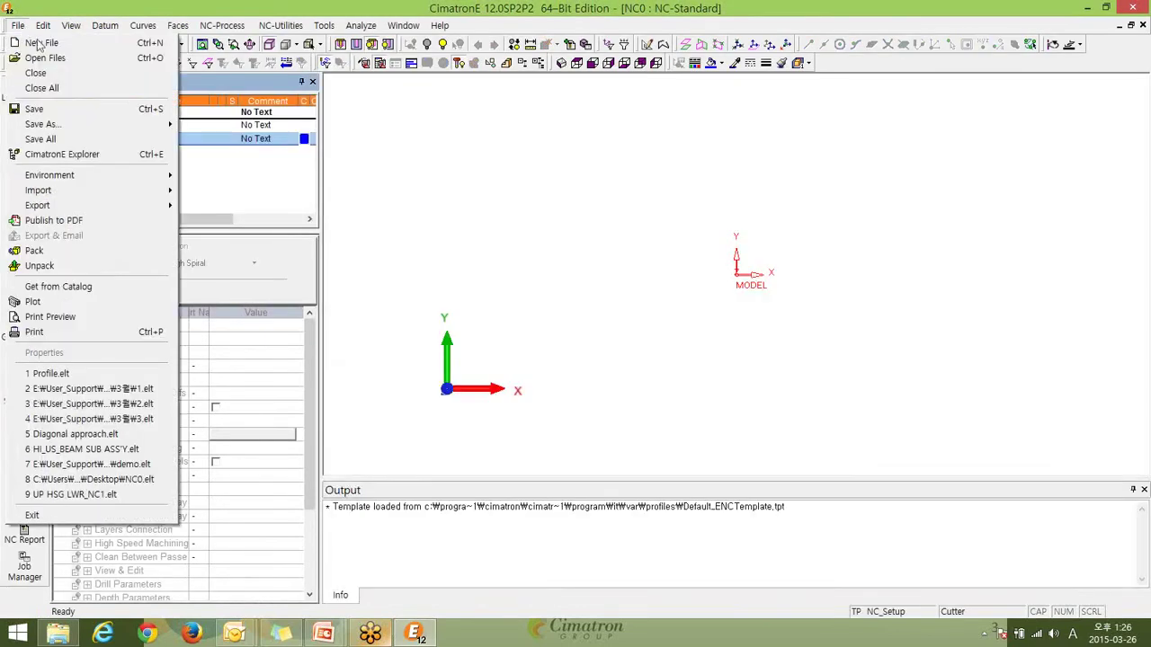
key("Escape")
Try to load demo_mod.elt from the 2015\3월 folder using the reference model's UCS, with Create Automatic Set off.
left_click(8, 86)
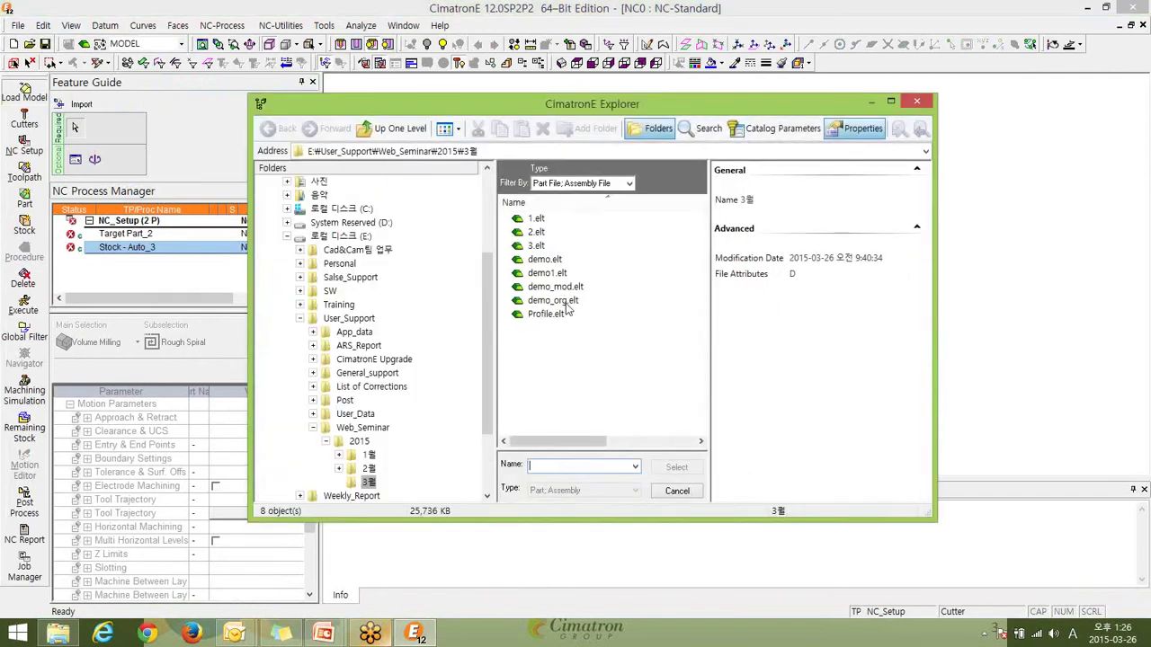
left_click(562, 288)
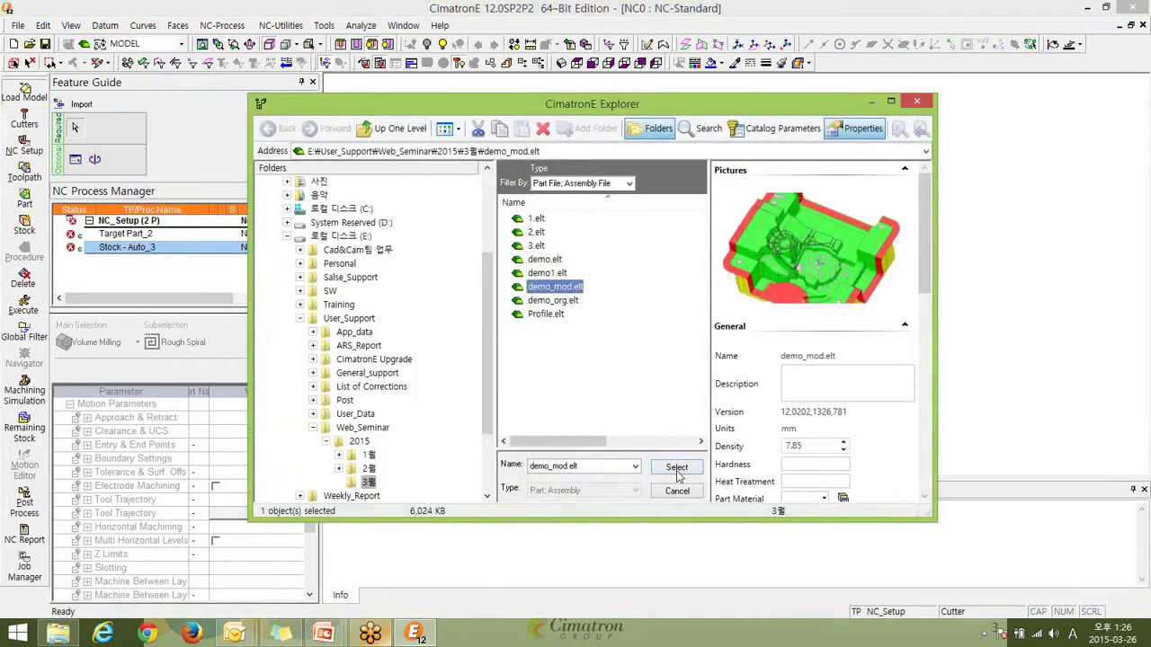
left_click(676, 467)
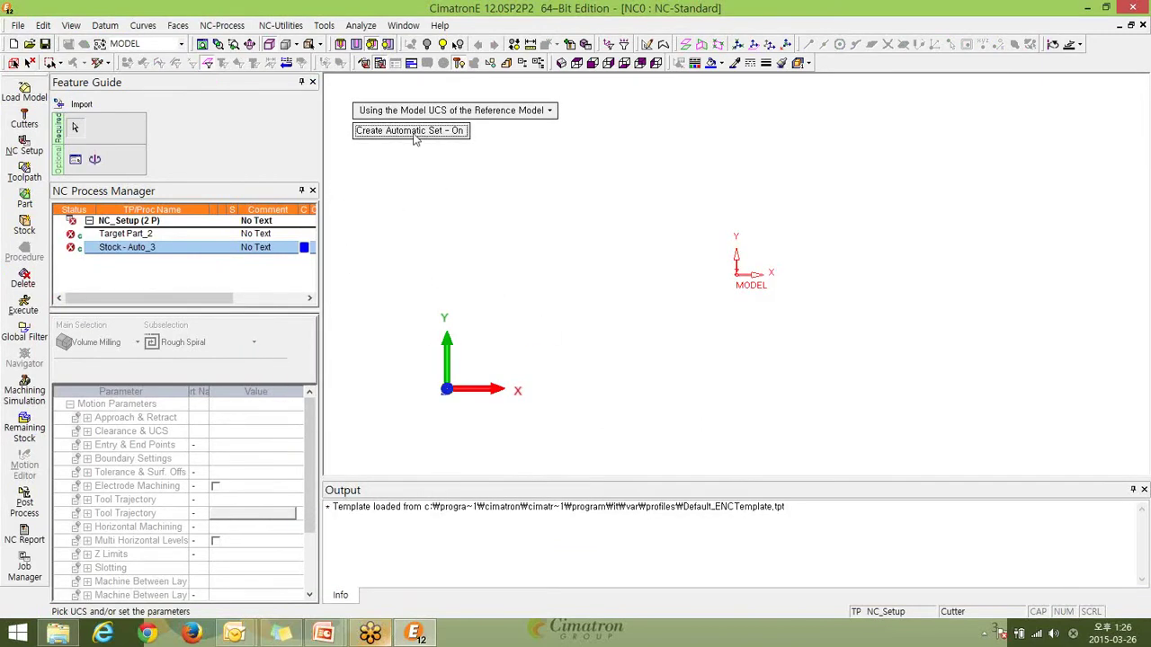
left_click(426, 132)
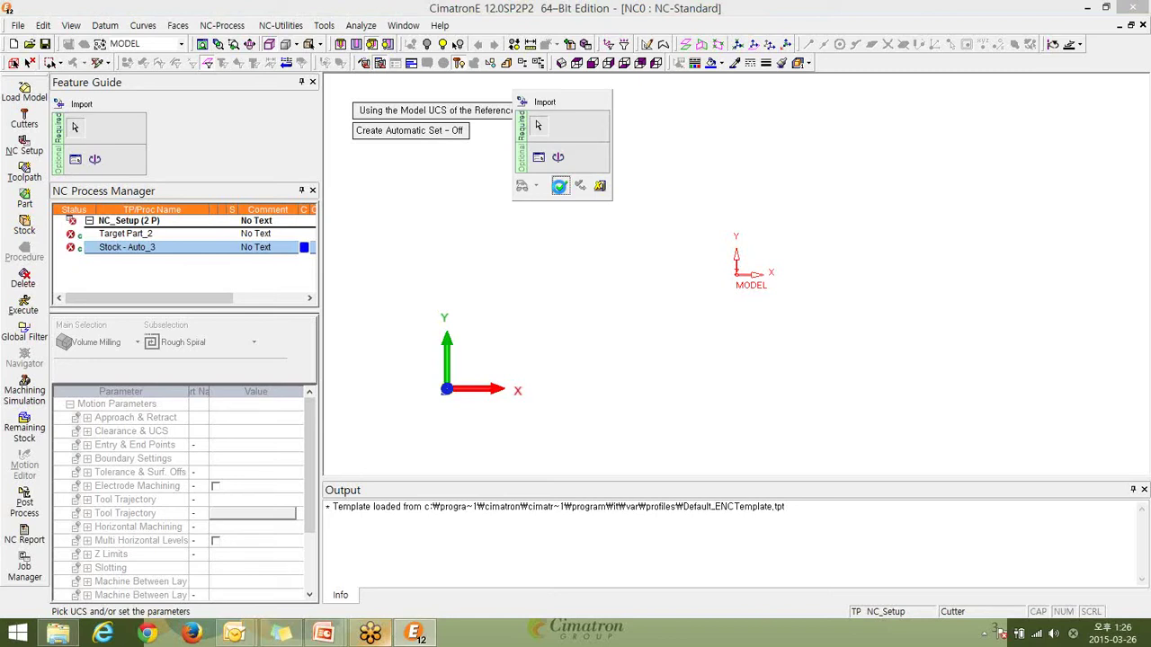
left_click(557, 185)
left_click(560, 186)
End the unresponsive CimatronE EXE process in Task Manager and minimize Task Manager.
right_click(428, 638)
right_click(490, 631)
left_click(519, 580)
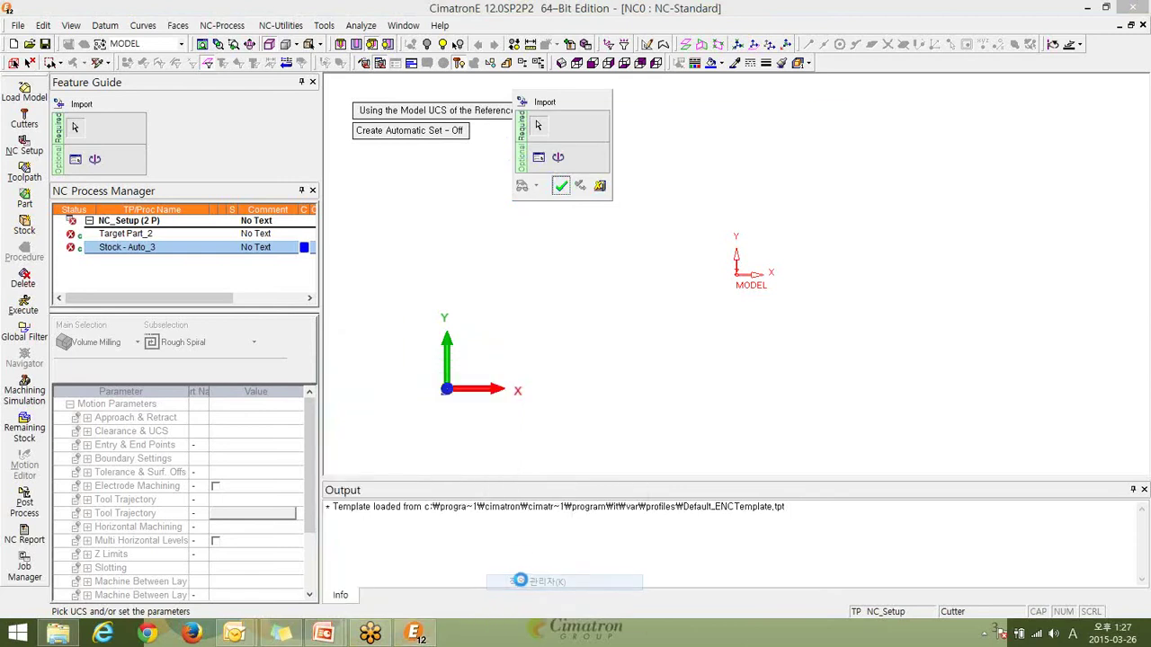
left_click(491, 398)
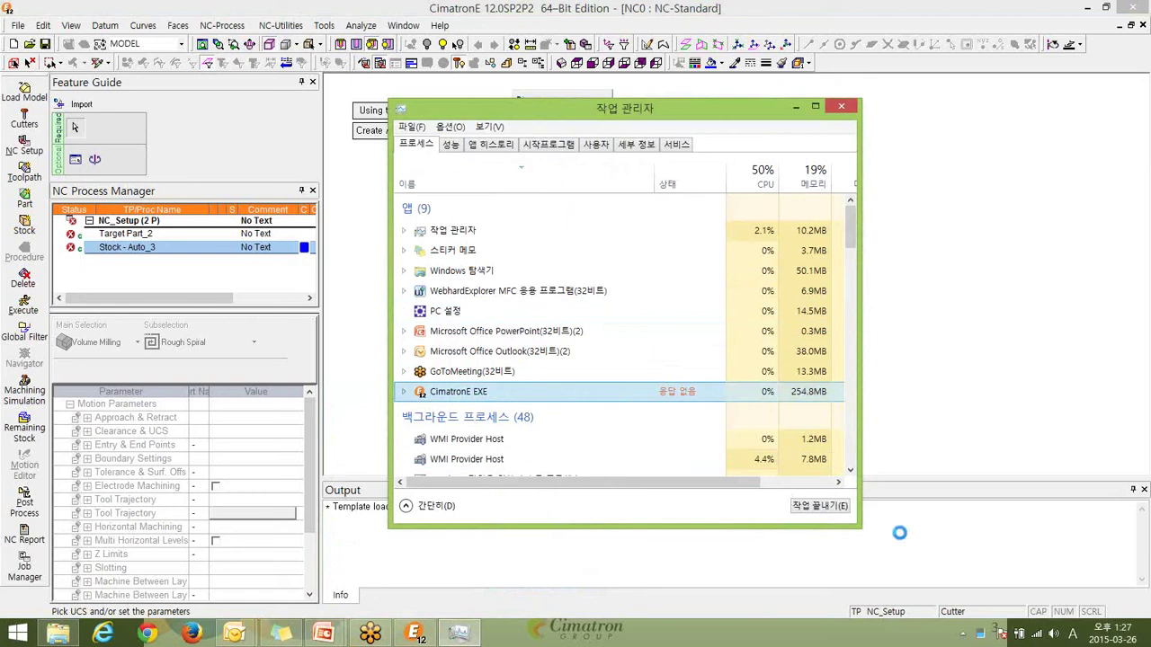
left_click(803, 508)
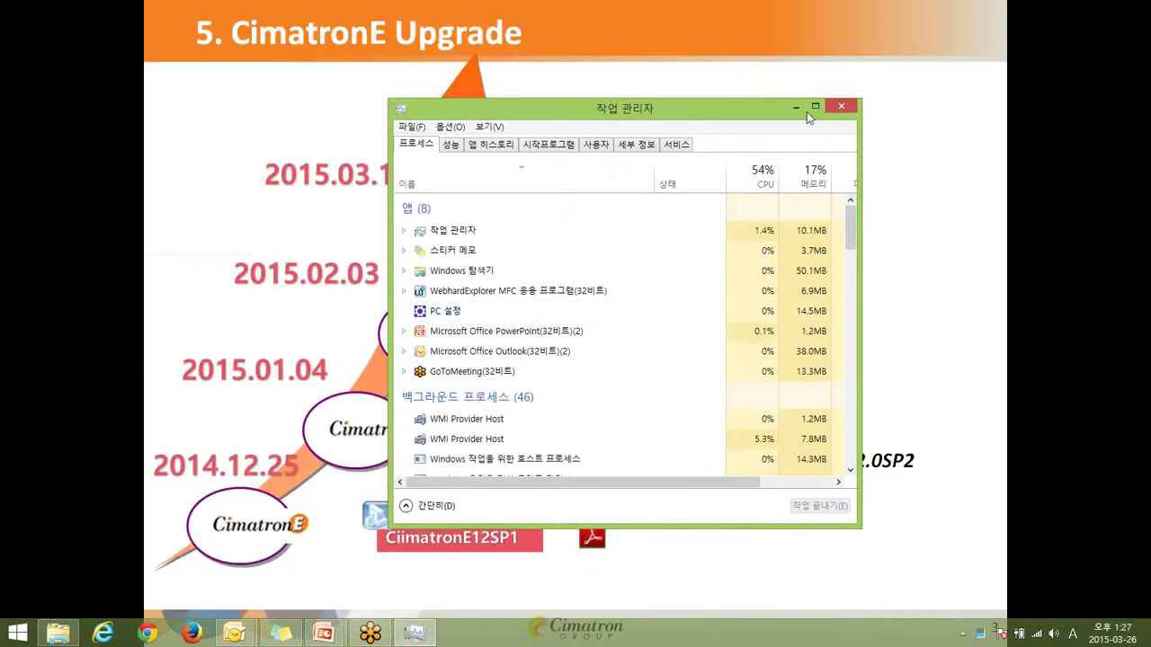
left_click(797, 108)
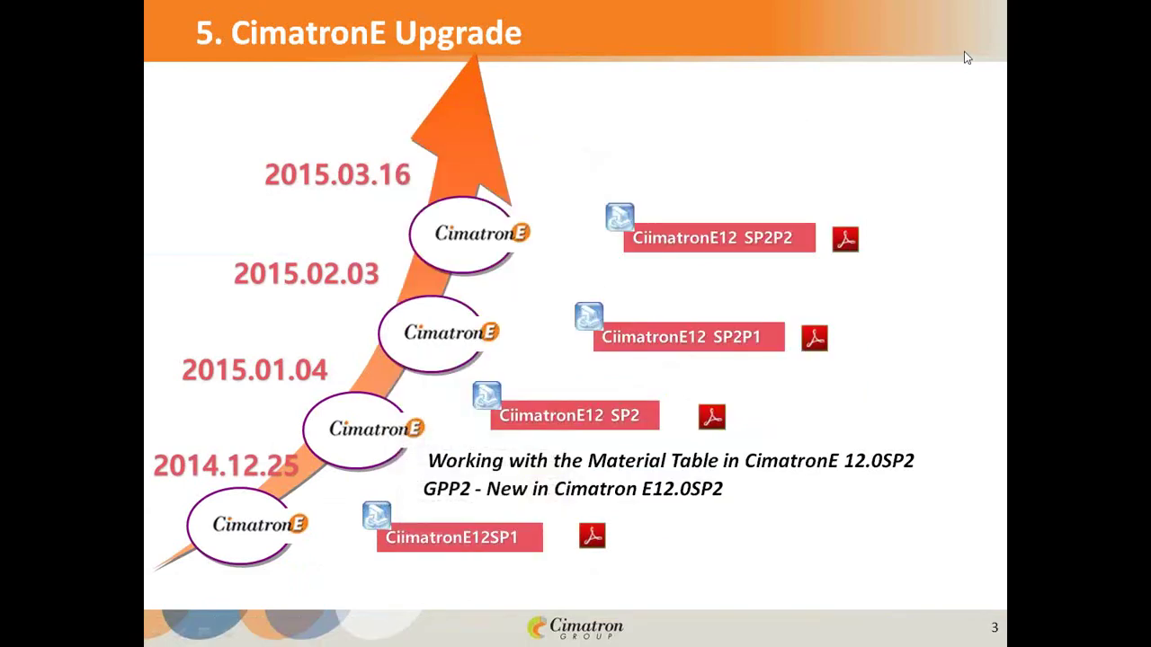
Return to the desktop and restart the English version of CimatronE 12.0 (64-bit).
key("alt+Tab")
key("alt+Tab")
key("alt+Tab")
key("alt+Tab")
key("alt+Tab")
key("alt+Tab")
key("alt+Tab")
key("alt+Tab")
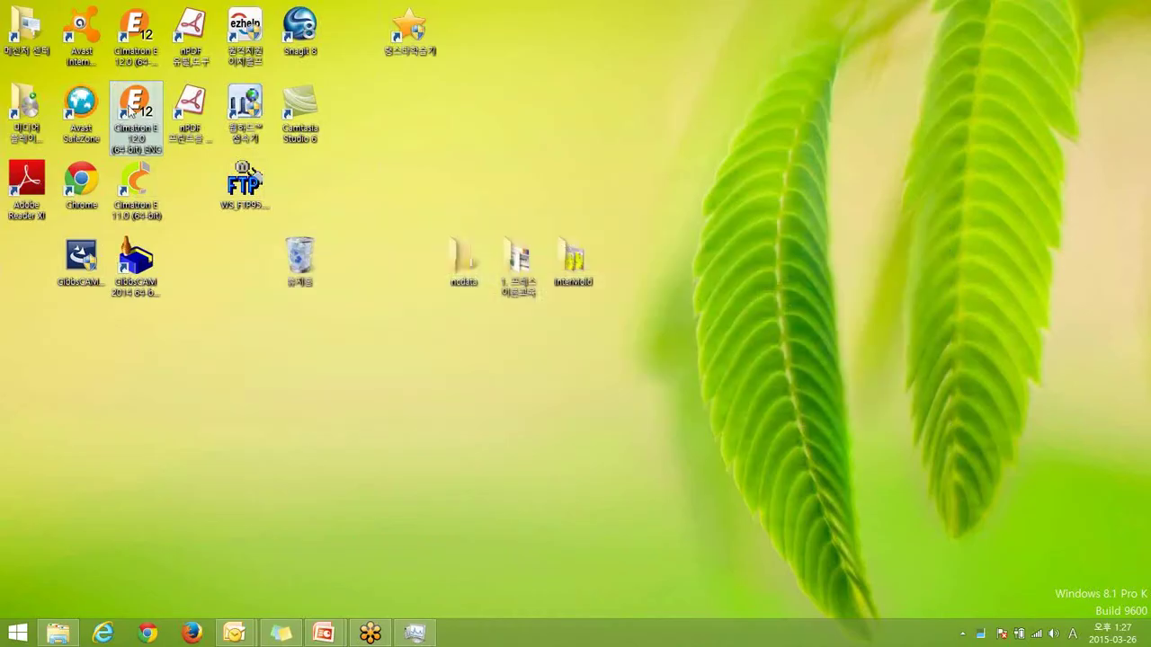
double_click(126, 110)
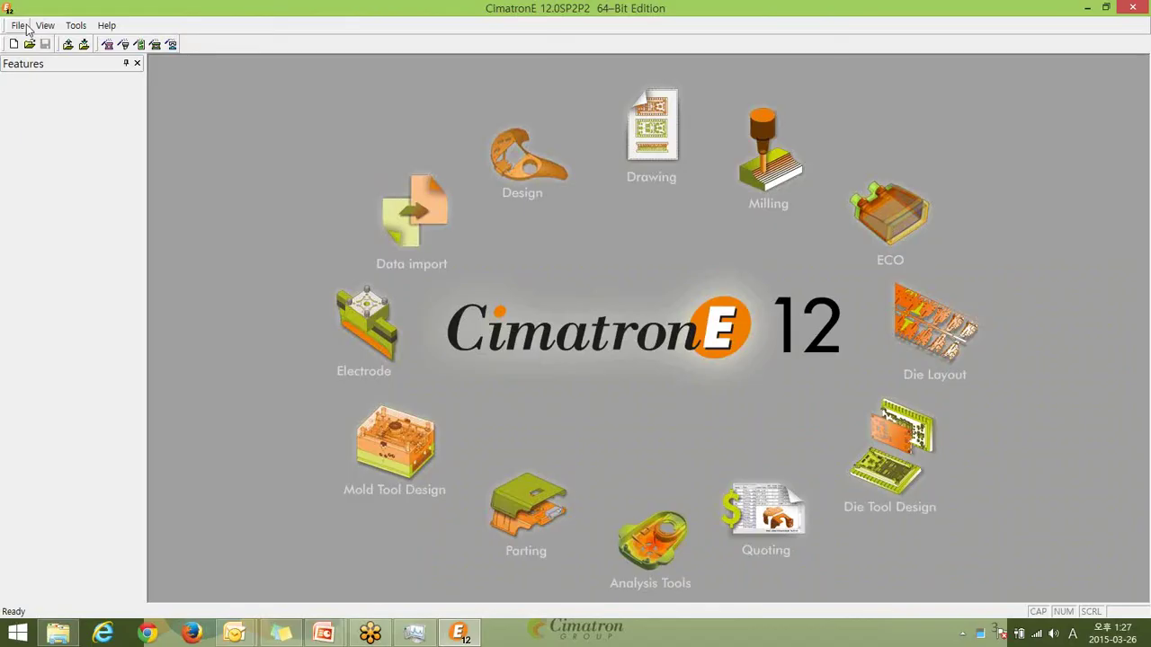
Create a new NC document in mm and load demo_mod.elt from the 2015\3월 folder into it.
left_click(24, 28)
left_click(54, 54)
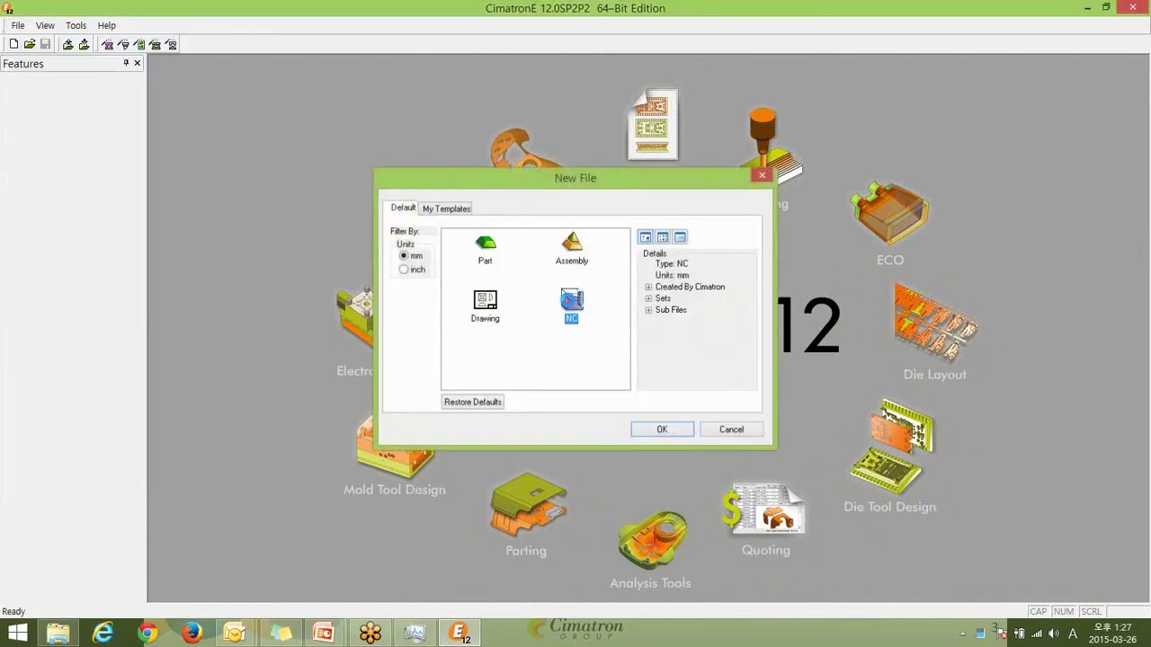
key("Return")
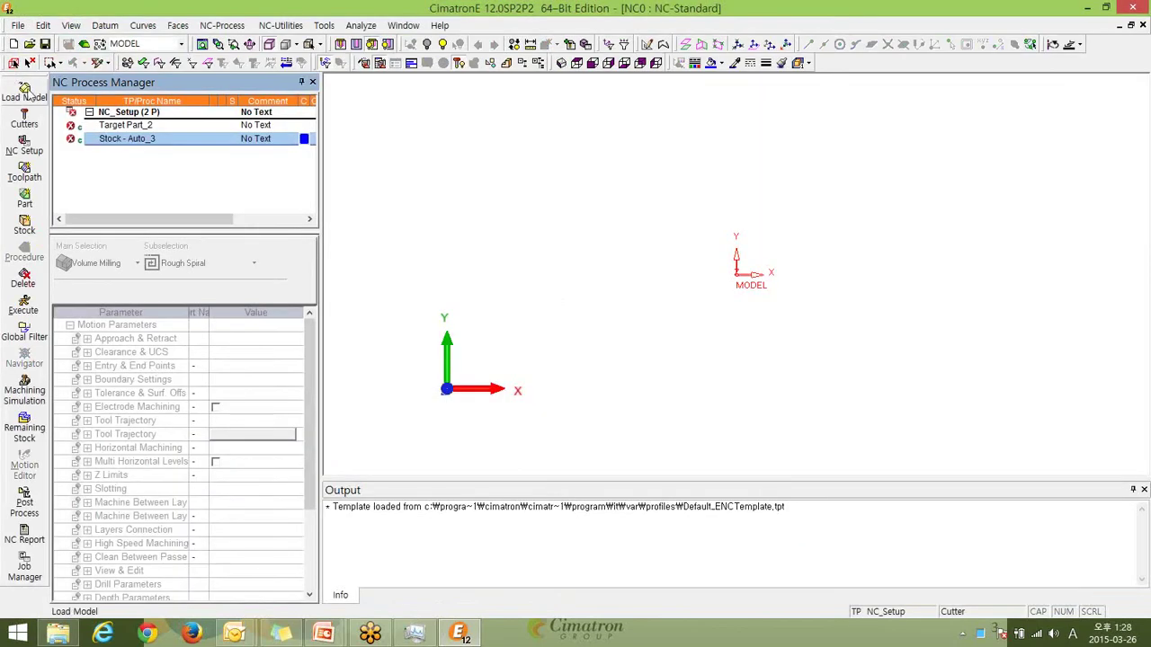
left_click(26, 91)
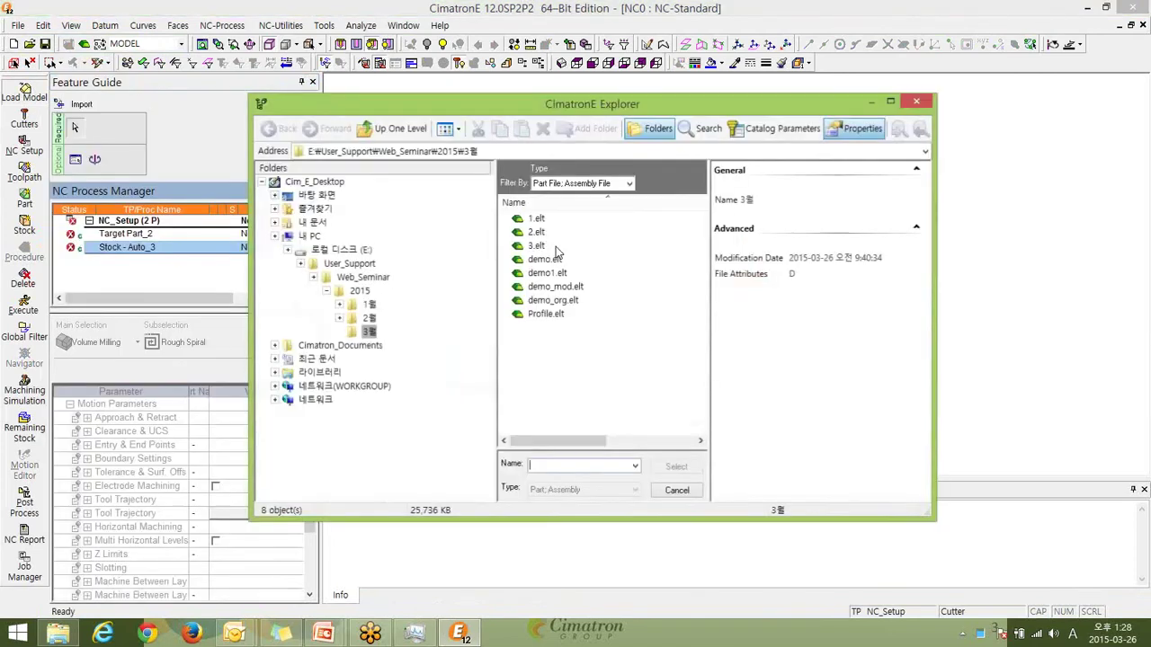
left_click(554, 286)
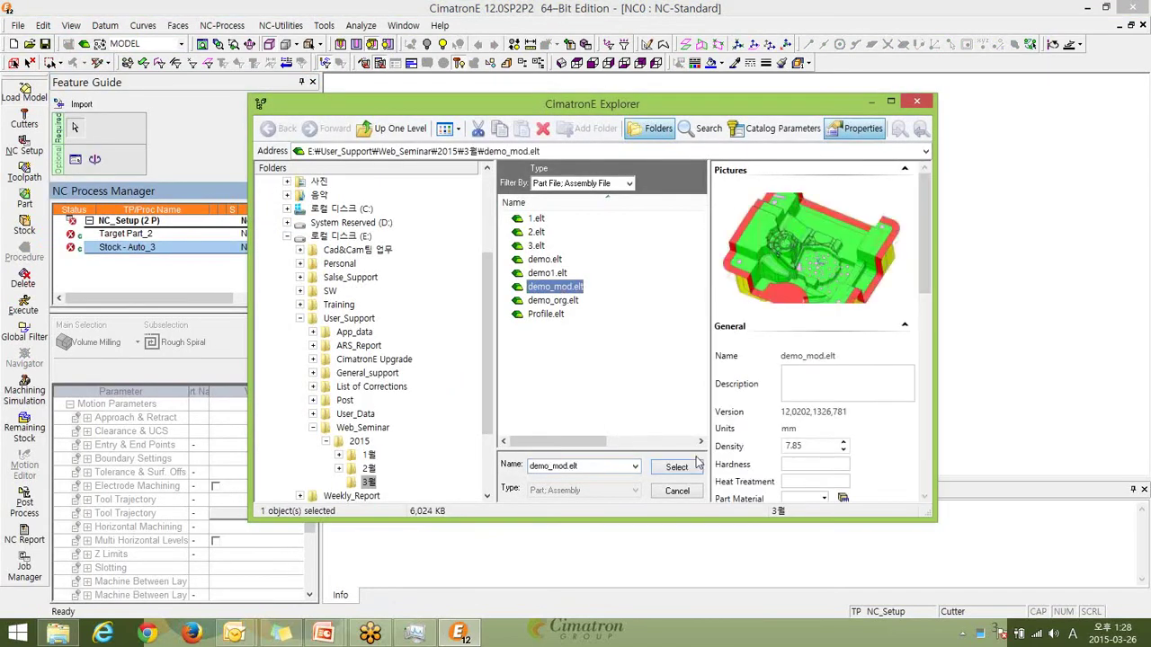
left_click(677, 467)
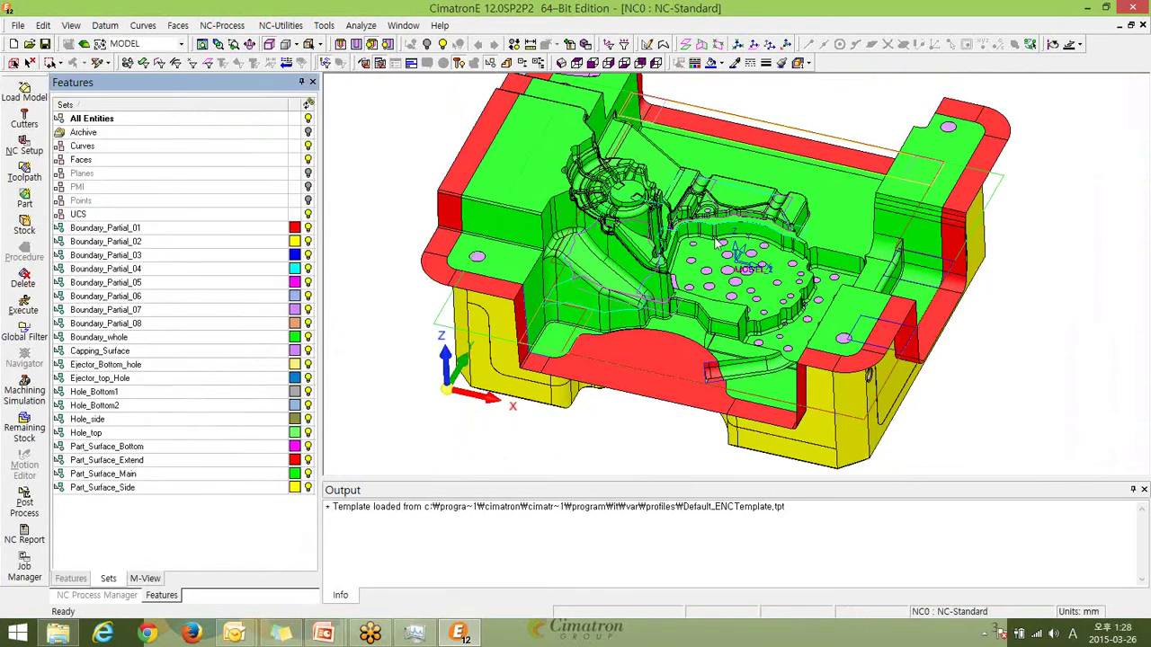
Run Load Sets for the imported model and switch to the NC Process Manager.
right_click(113, 517)
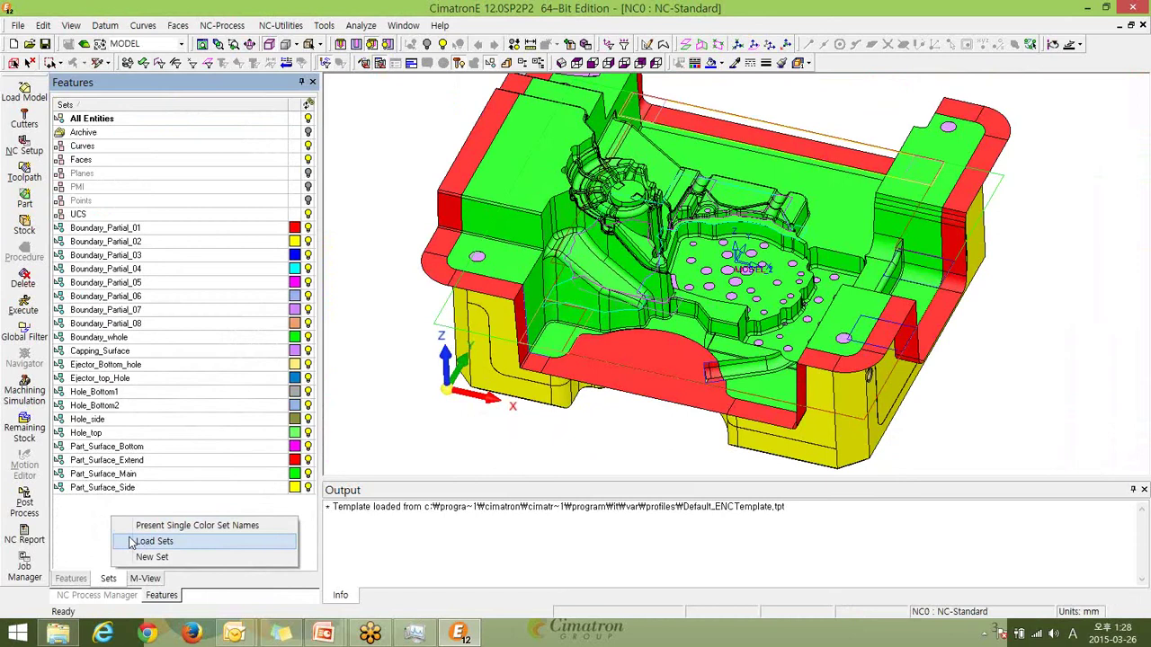
left_click(144, 541)
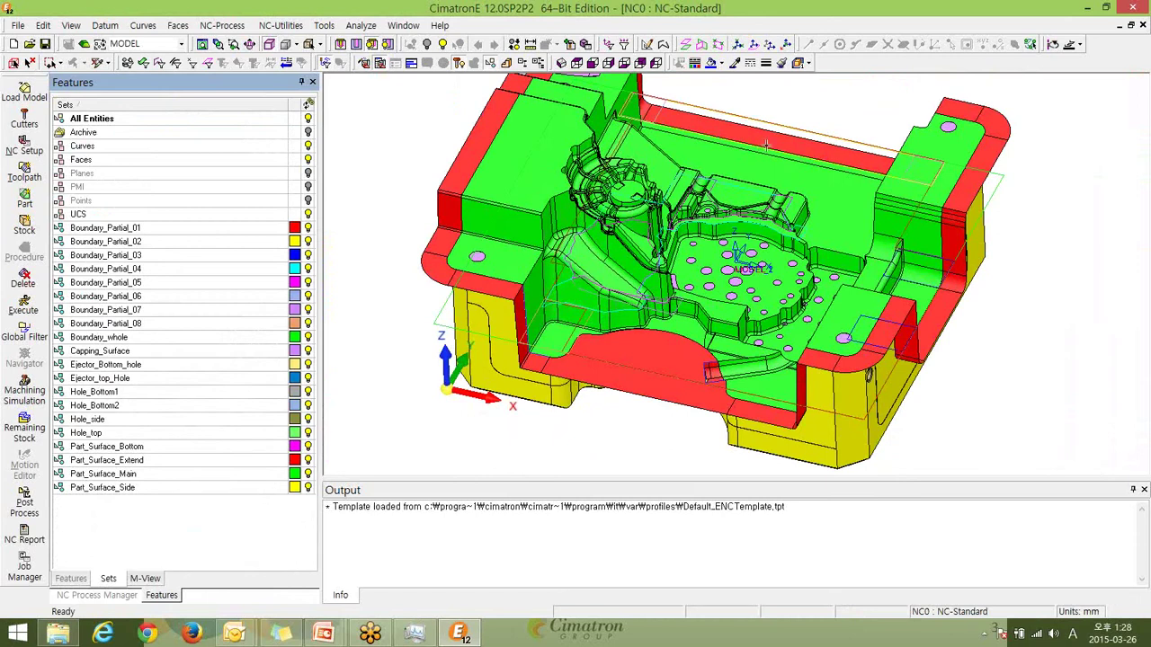
right_click_drag(881, 229, 858, 337, "ctrl")
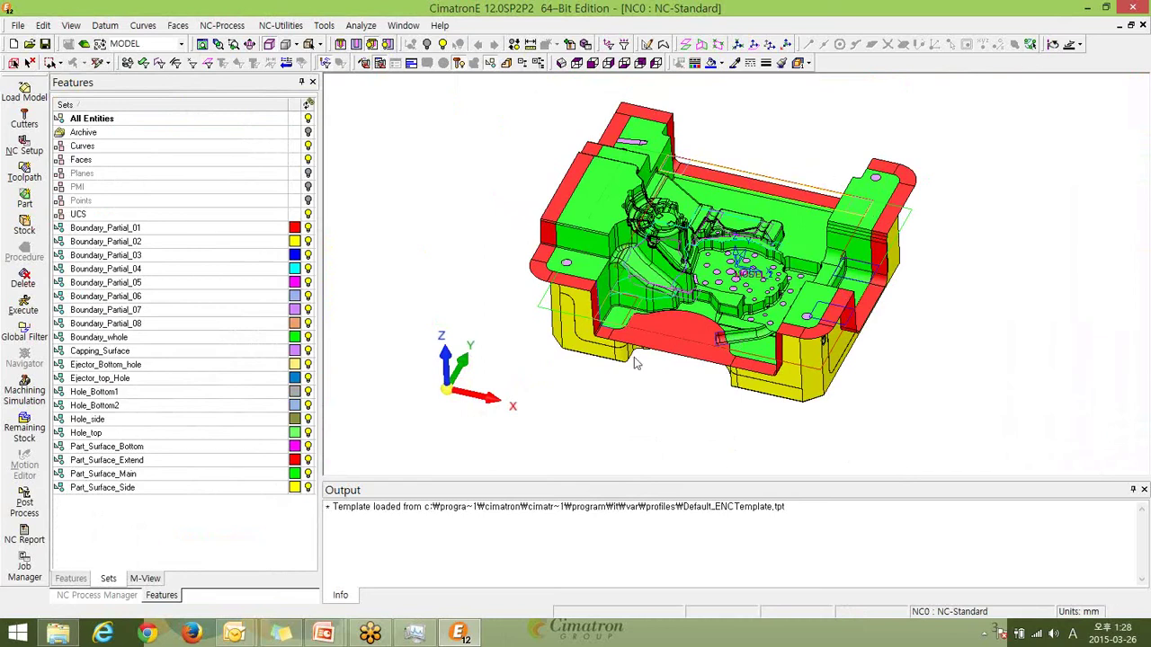
left_click(488, 65)
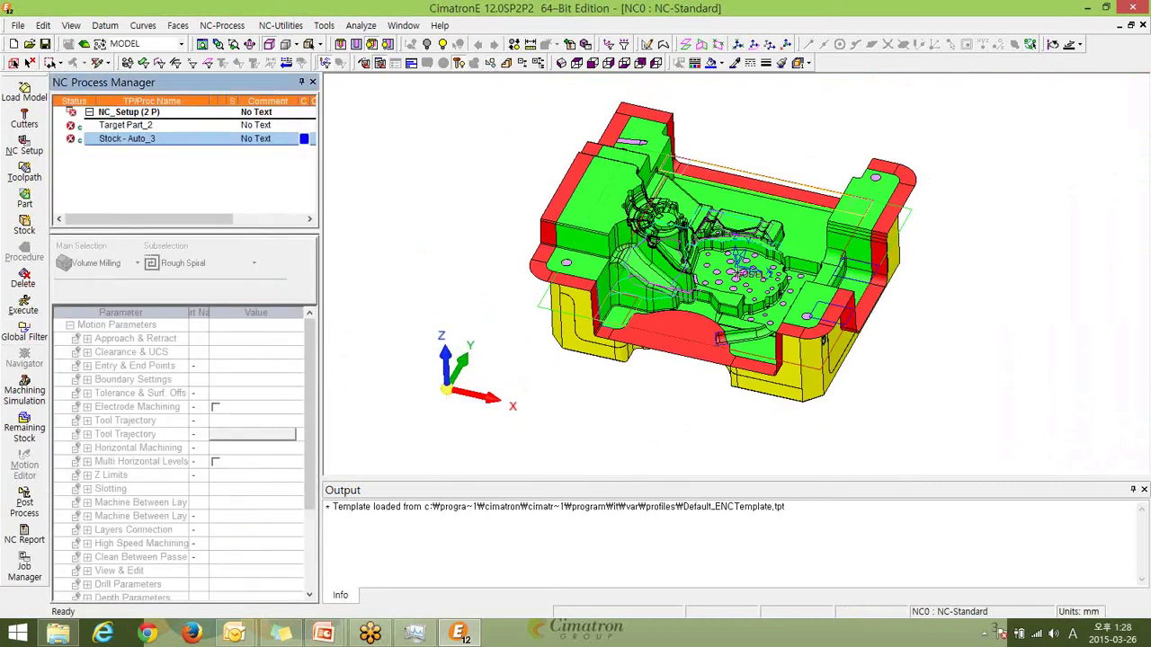
Load the entity sets from the part file demo_mod.elt into the NC document.
left_click(493, 65)
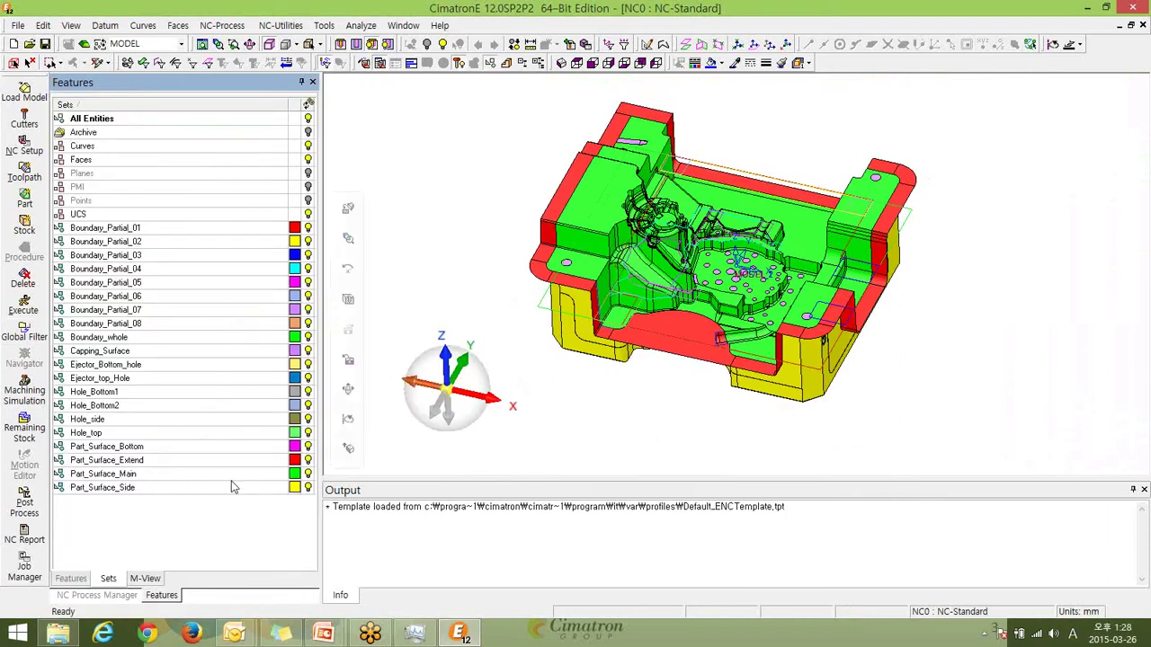
right_click(173, 516)
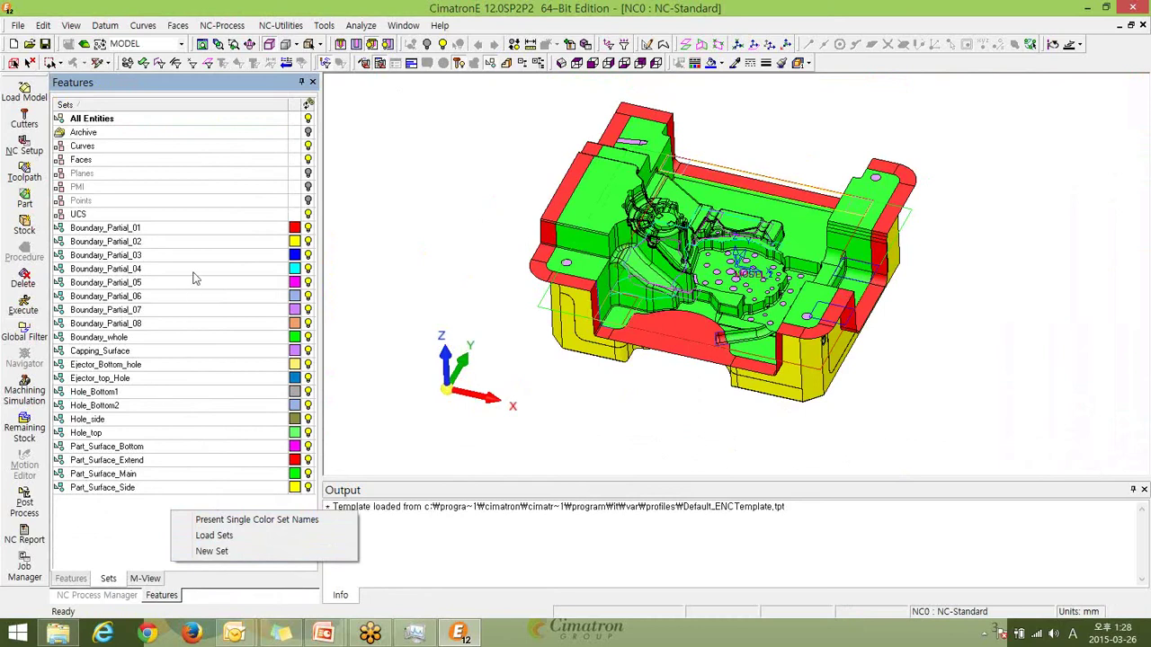
left_click(216, 535)
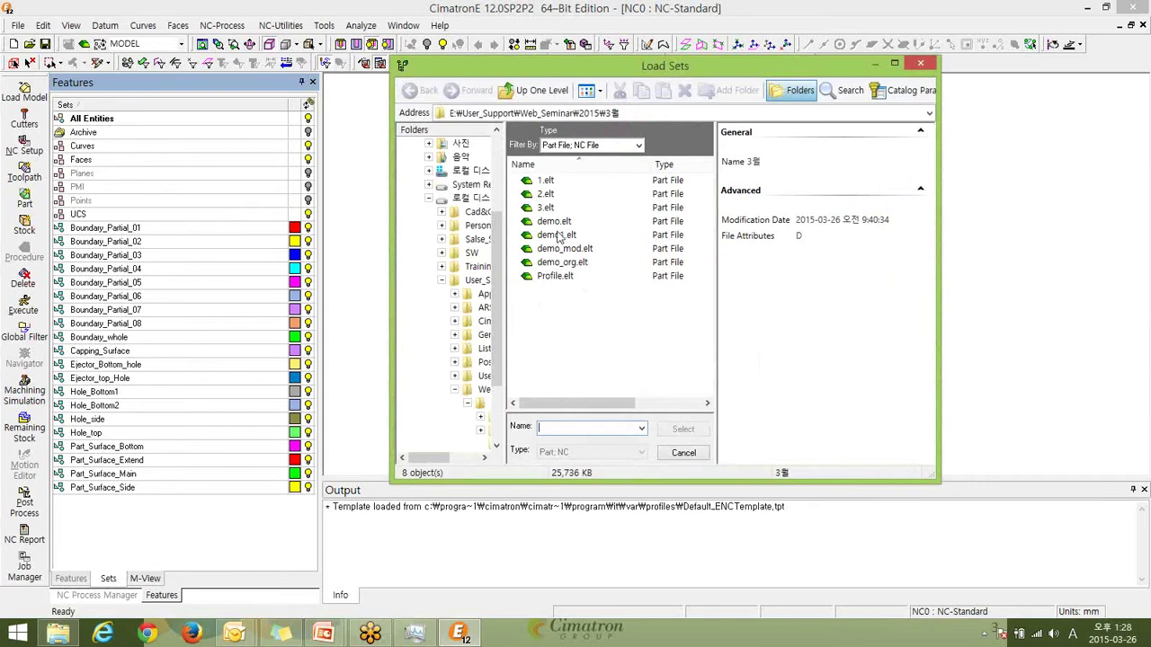
left_click(560, 249)
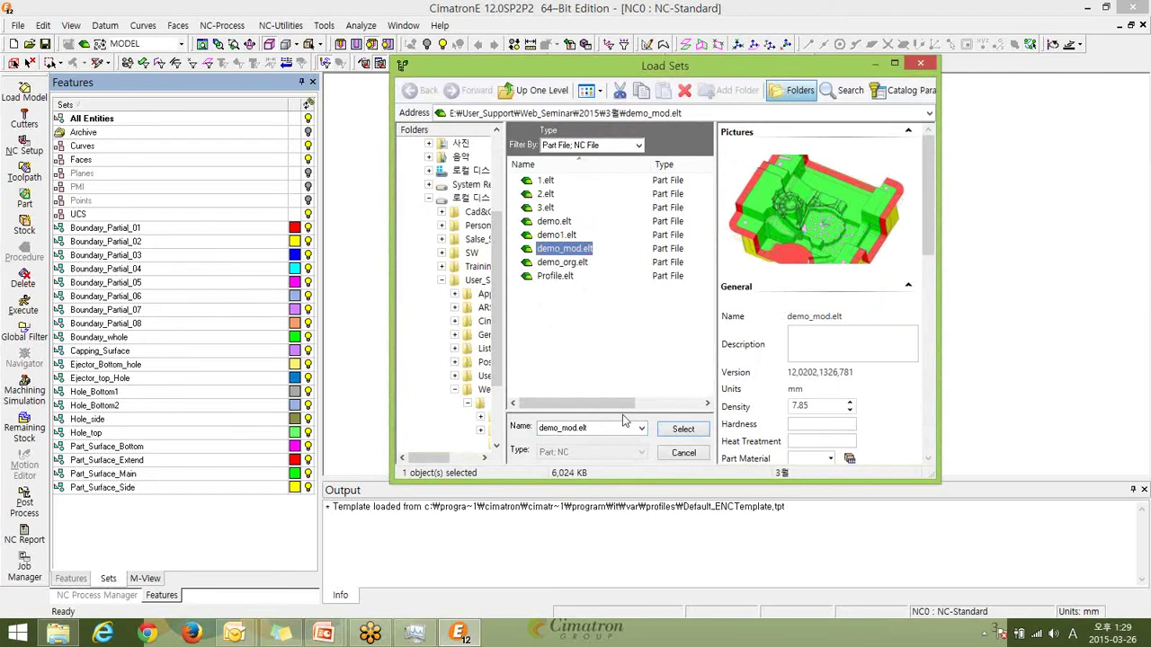
left_click(700, 435)
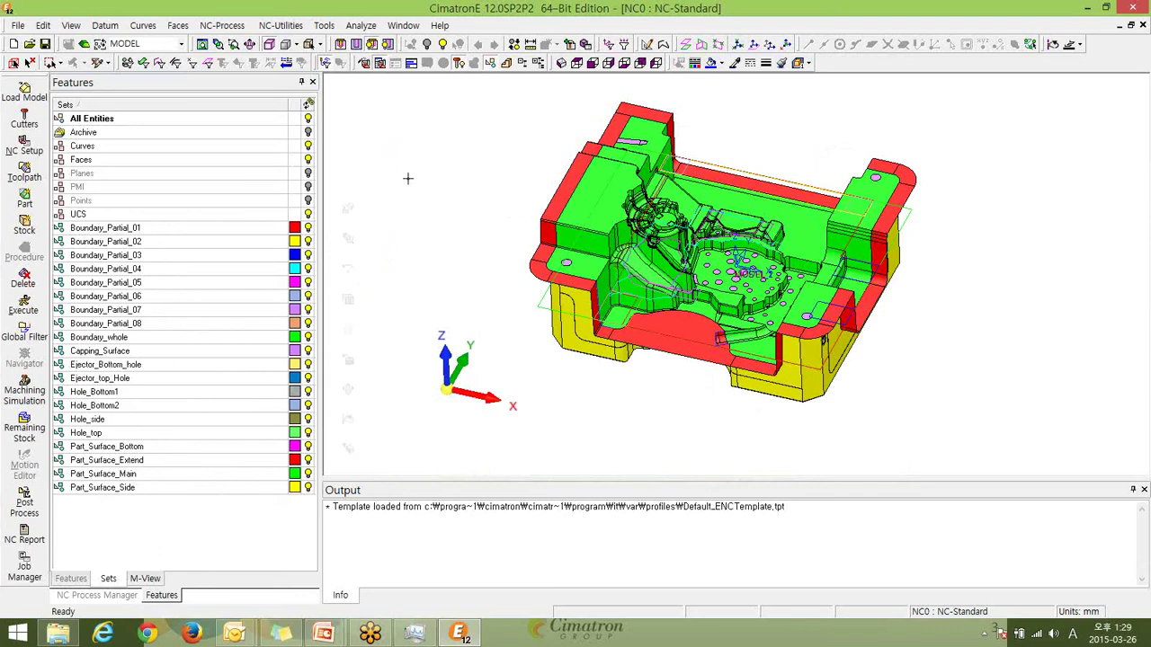
Create a 3-axis toolpath based on the MODEL UCS with the default start point and clearance.
left_click(97, 595)
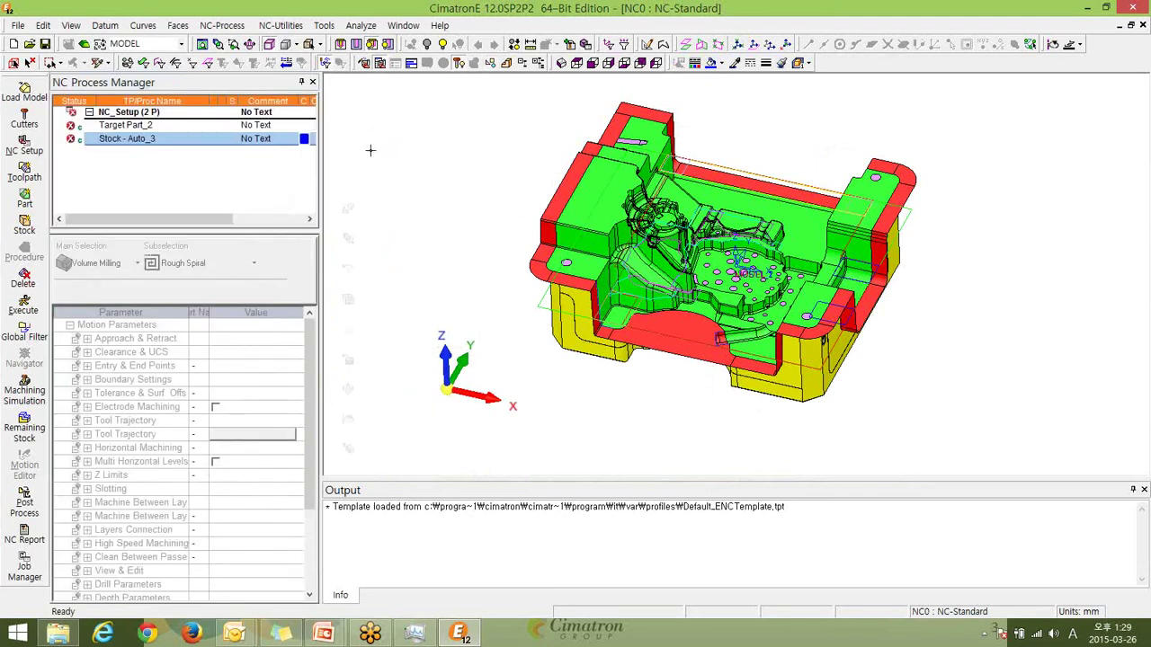
left_click(24, 171)
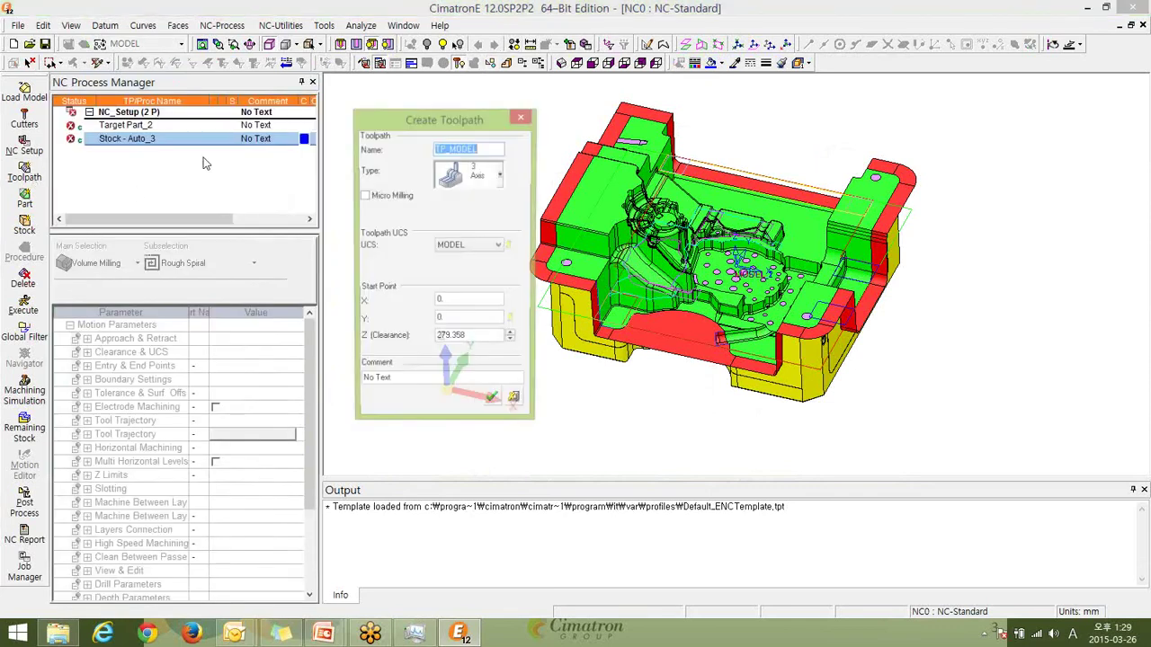
left_click(493, 402)
Apply the metric procedure template 10_Rough_Spiral.pct to the new toolpath.
left_click(267, 25)
mouse_move(296, 88)
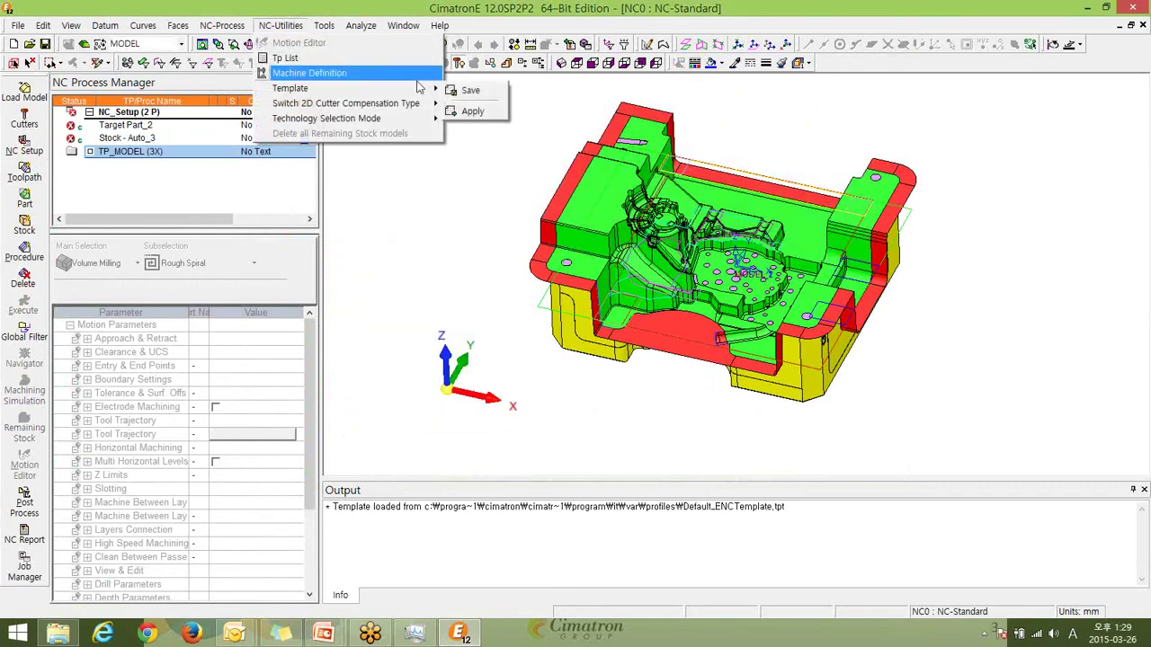
left_click(472, 110)
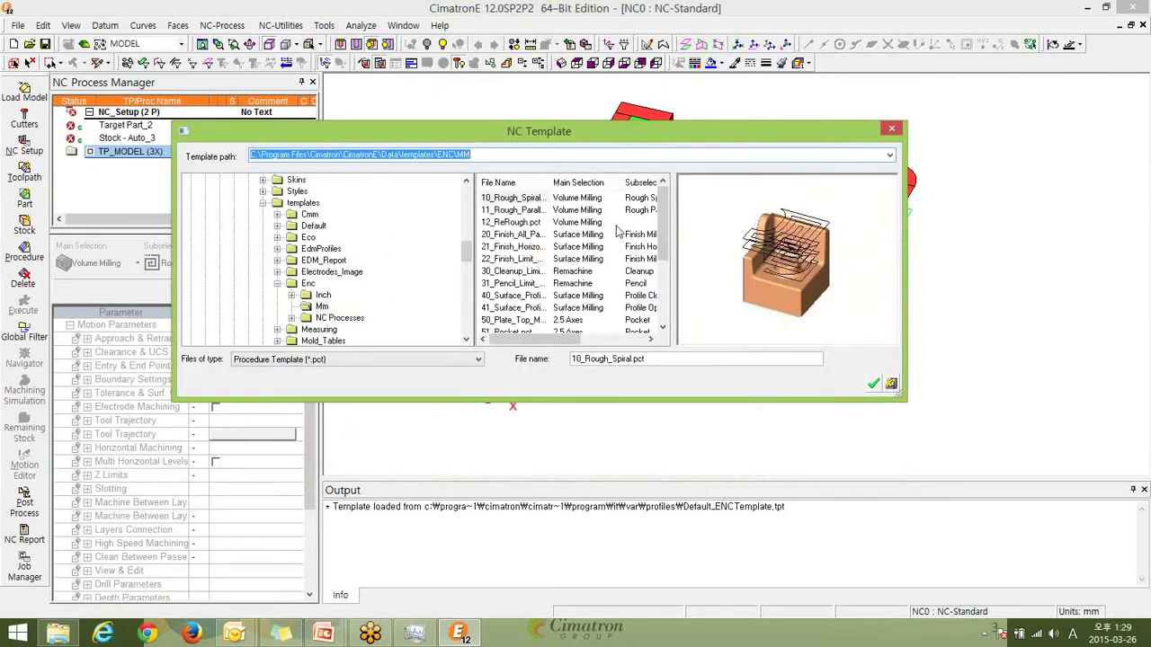
left_click(528, 200)
left_click(871, 384)
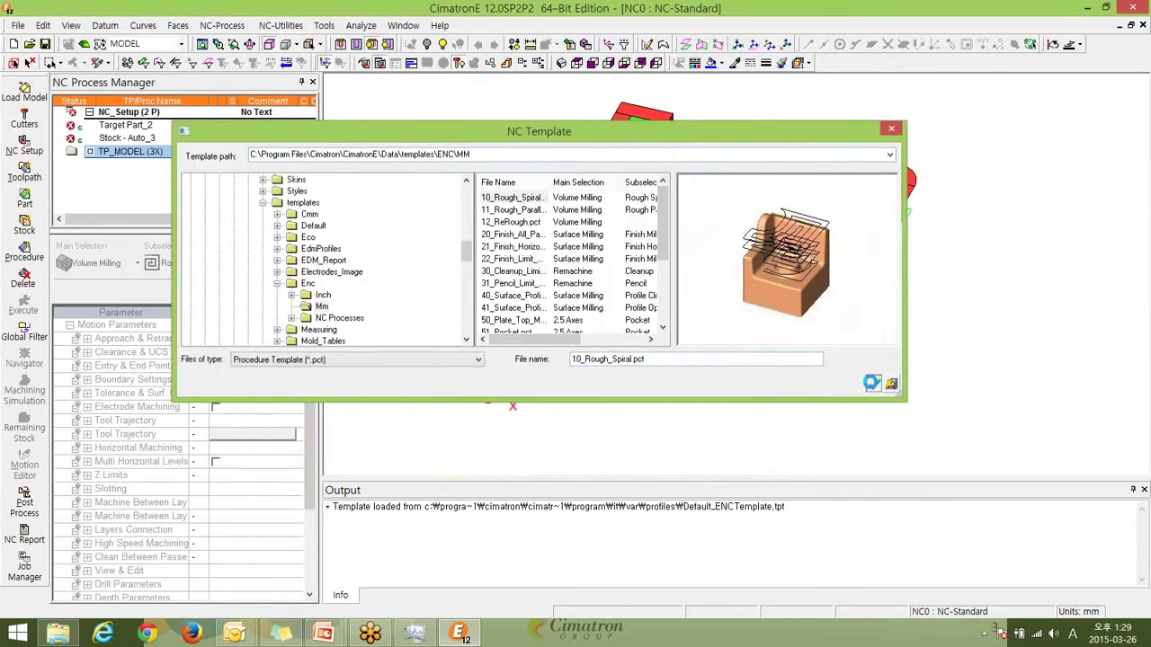
Edit the rough spiral procedure and start selecting its part surfaces by criteria.
double_click(139, 163)
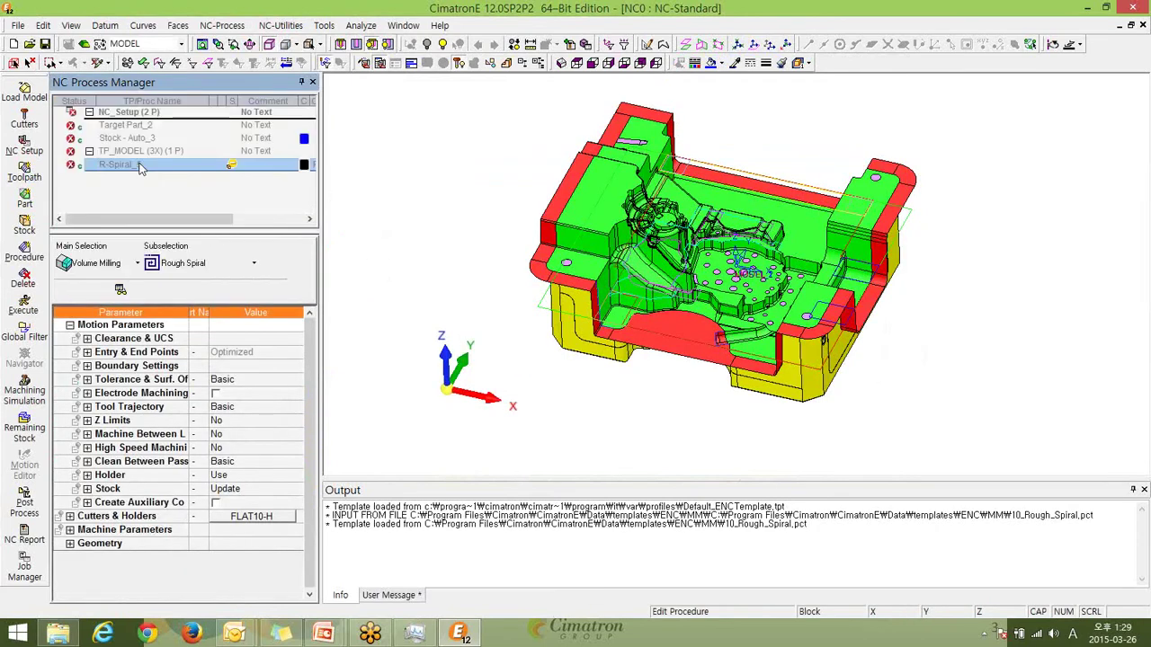
left_click(70, 544)
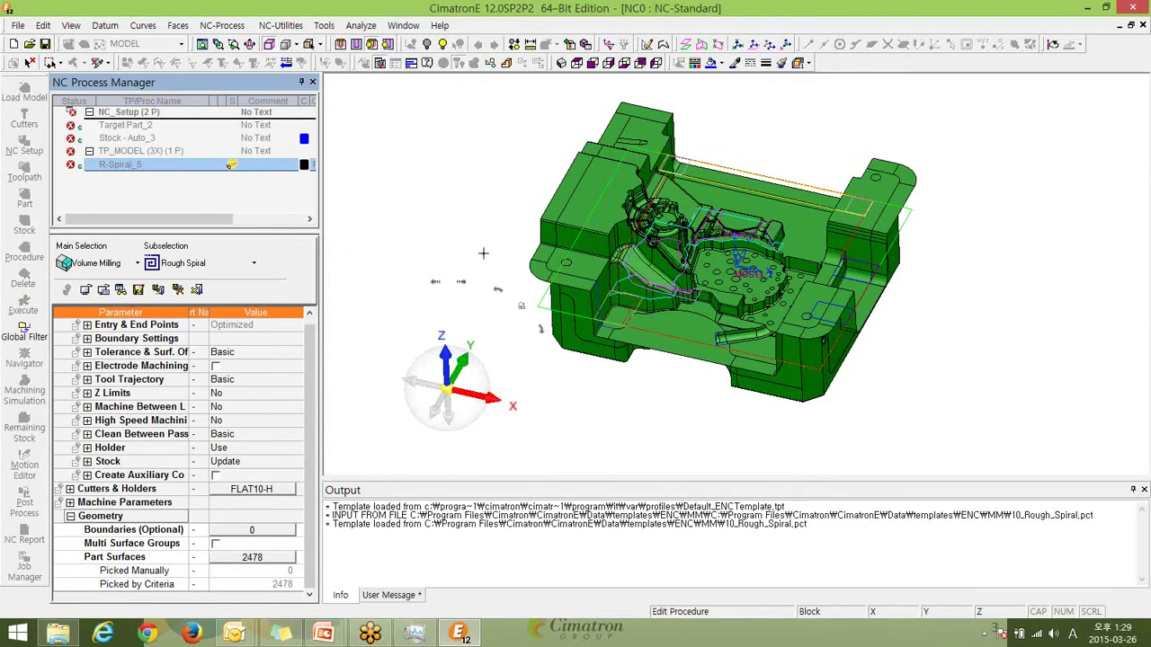
left_click(274, 558)
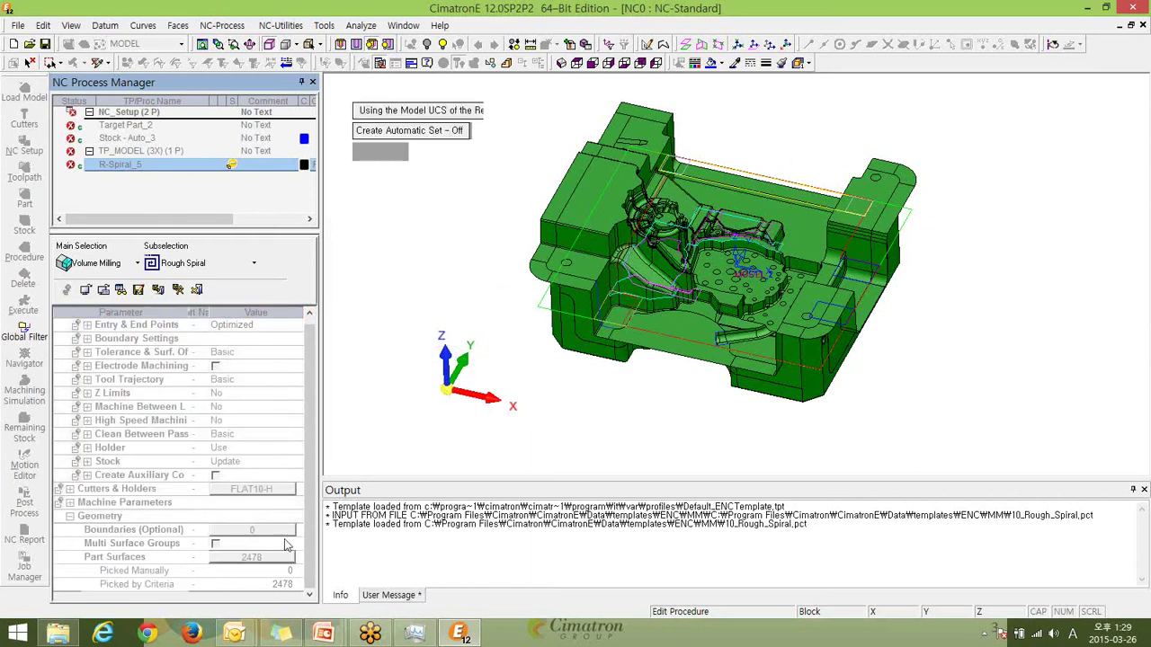
left_click(454, 130)
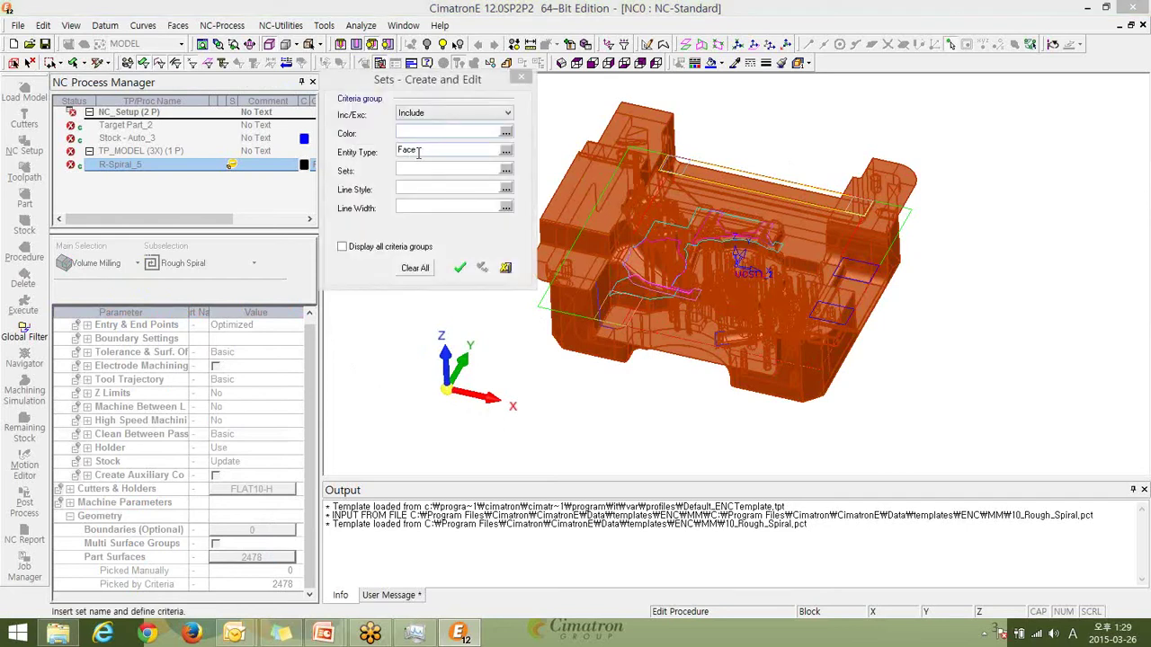
Try red and green as color criteria for the part surfaces, and clear both colors again.
left_click(507, 133)
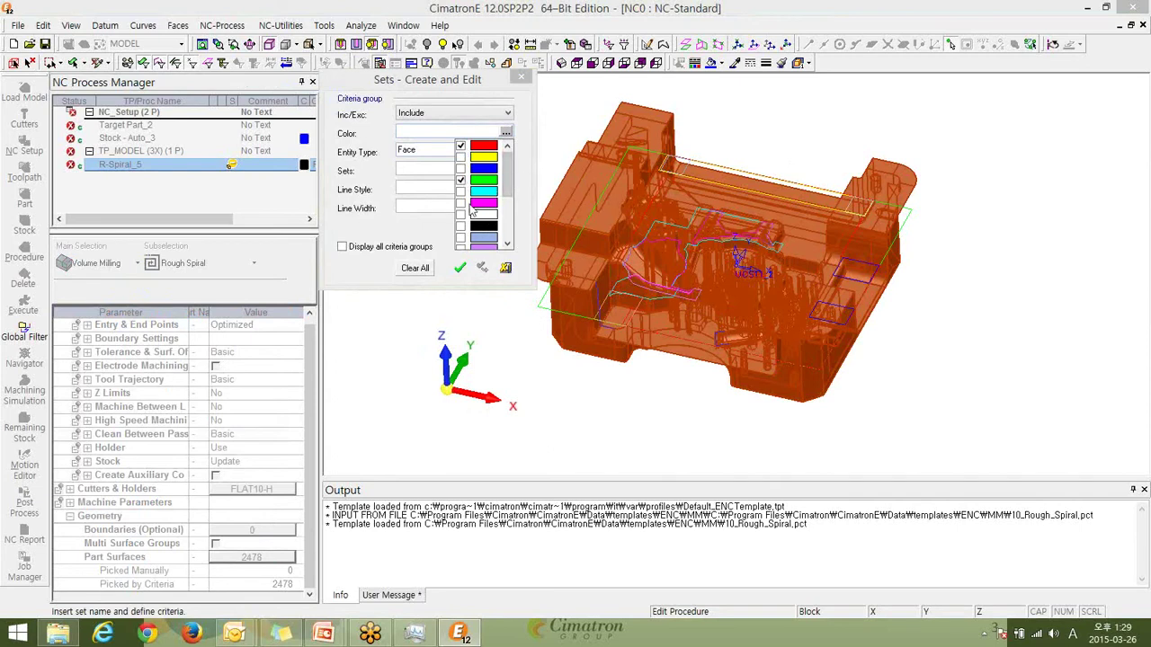
left_click(507, 244)
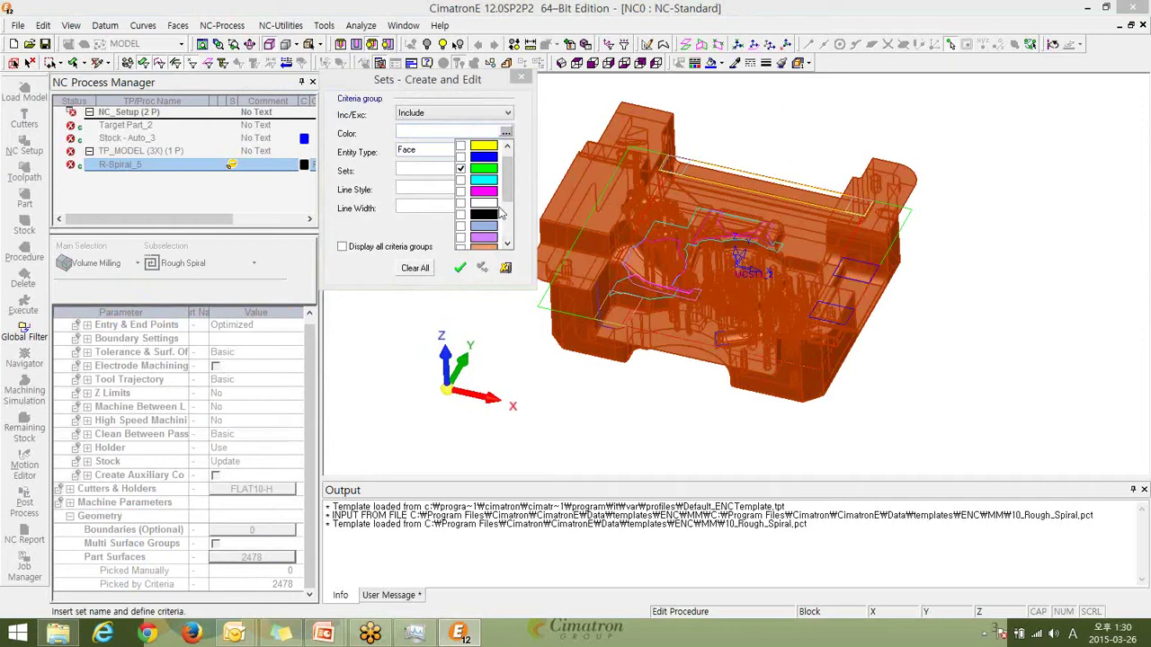
left_click(506, 270)
left_click(506, 132)
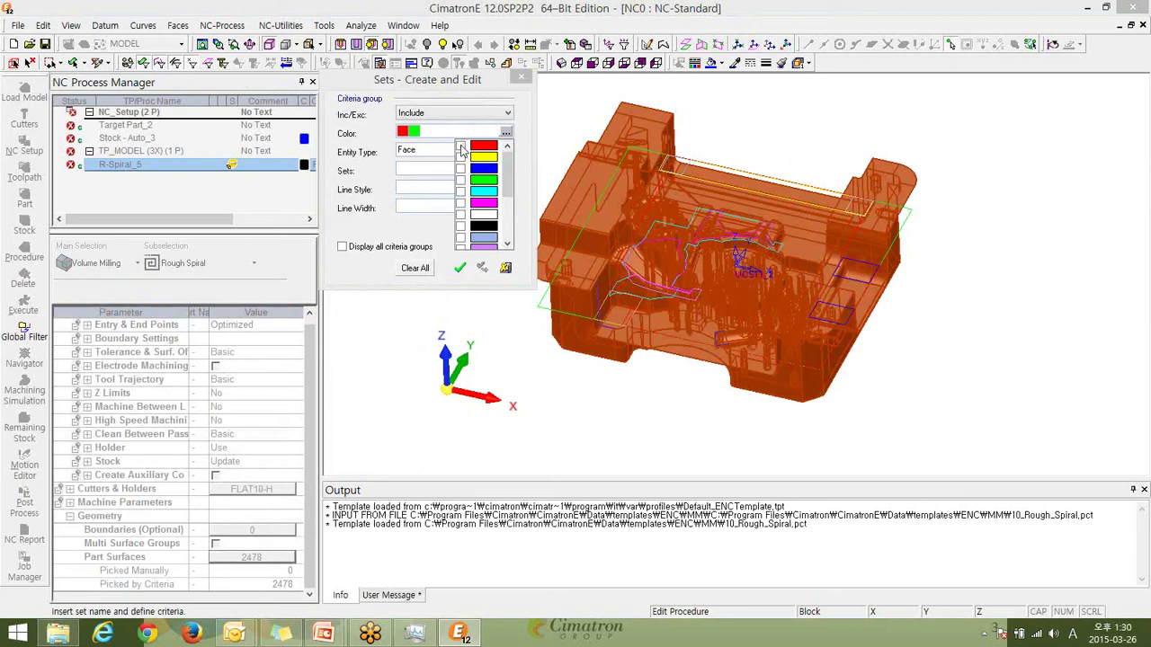
left_click(528, 138)
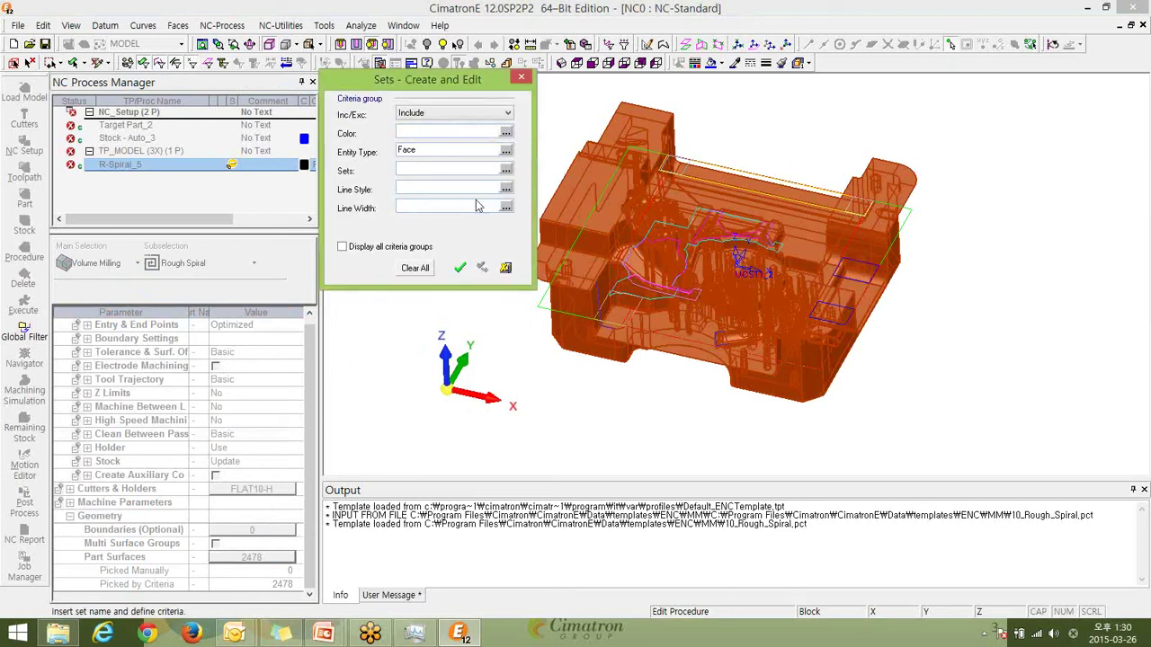
Clear the Face entity type from the part surface criteria and include the Capping_Surface set.
left_click(507, 151)
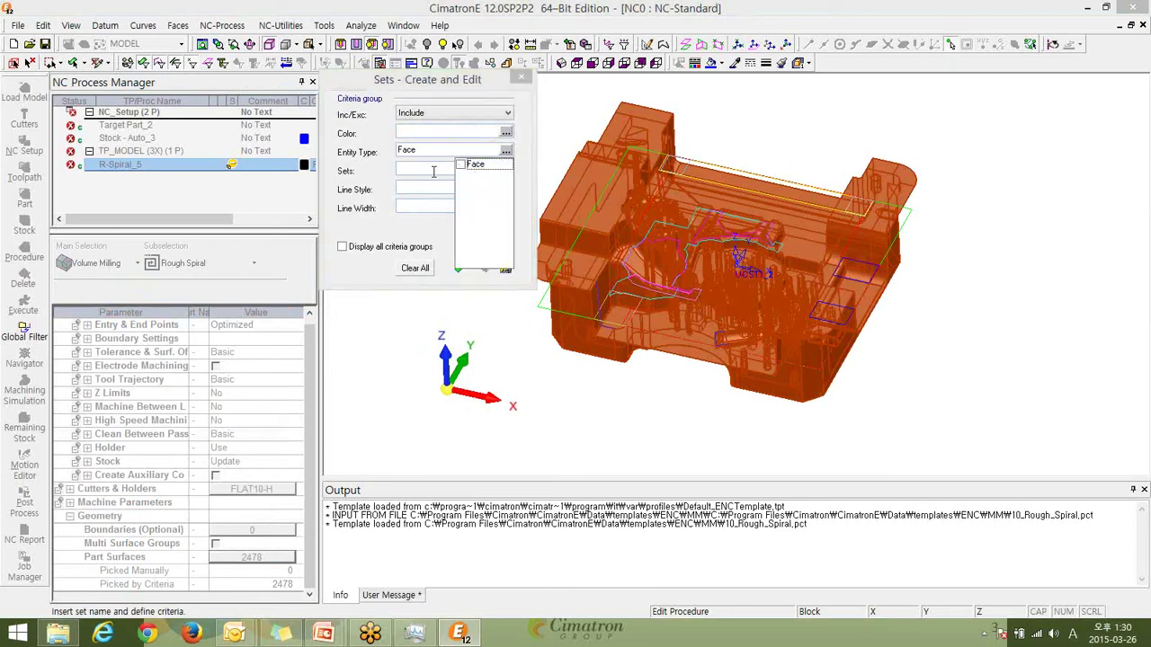
left_click(525, 176)
left_click(508, 170)
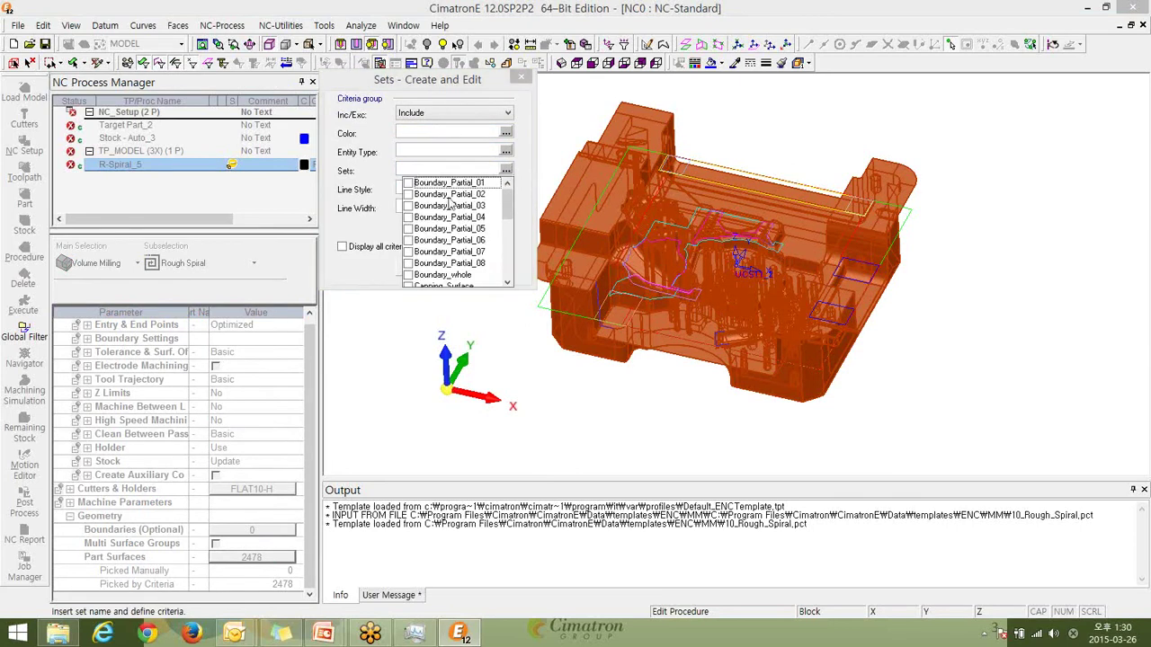
left_click_drag(508, 208, 522, 234)
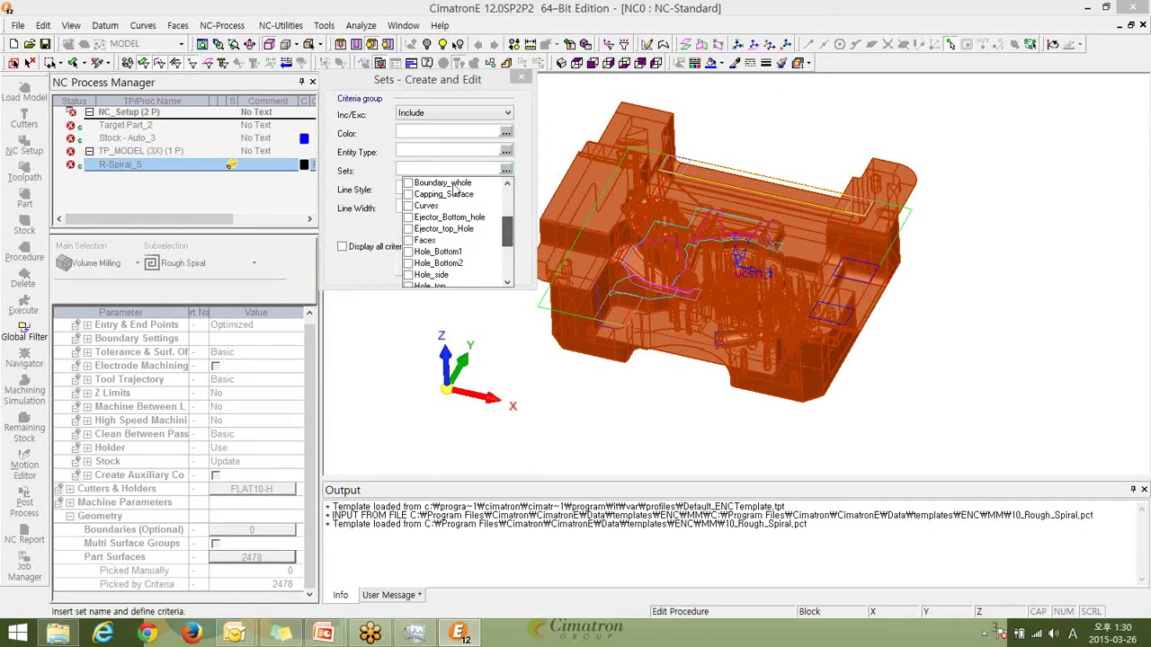
left_click(409, 195)
Add the Part_Surface_Main and Part_Surface_Extend sets to the criteria and finish the part surface selection.
left_click_drag(508, 229, 508, 254)
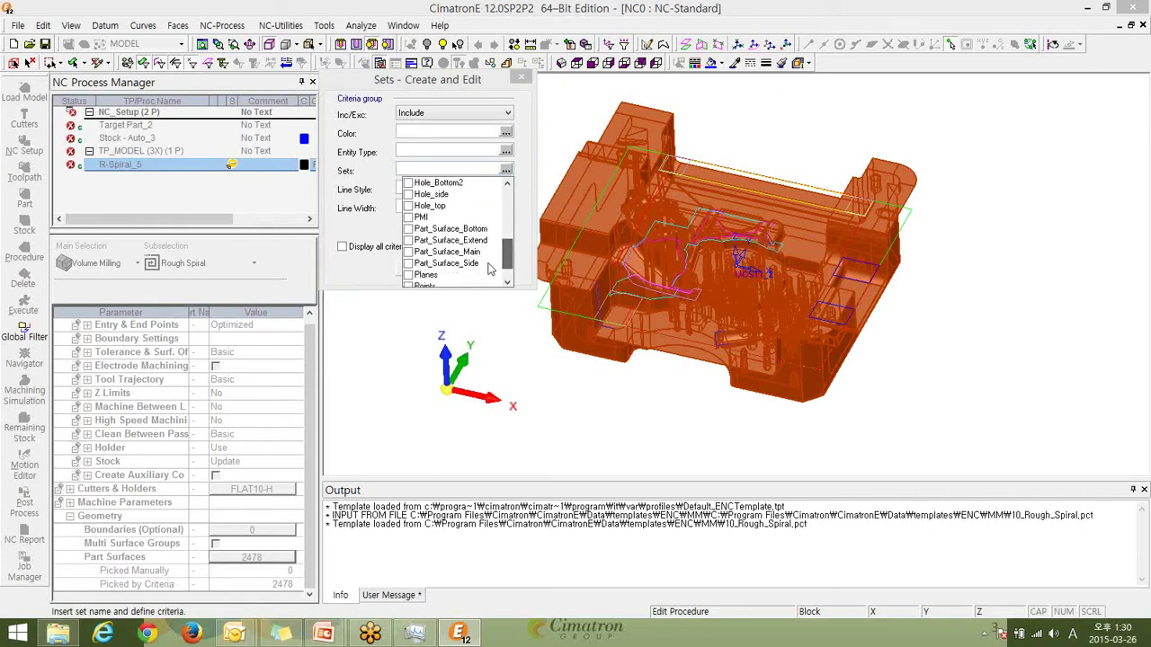
left_click(409, 252)
left_click(409, 241)
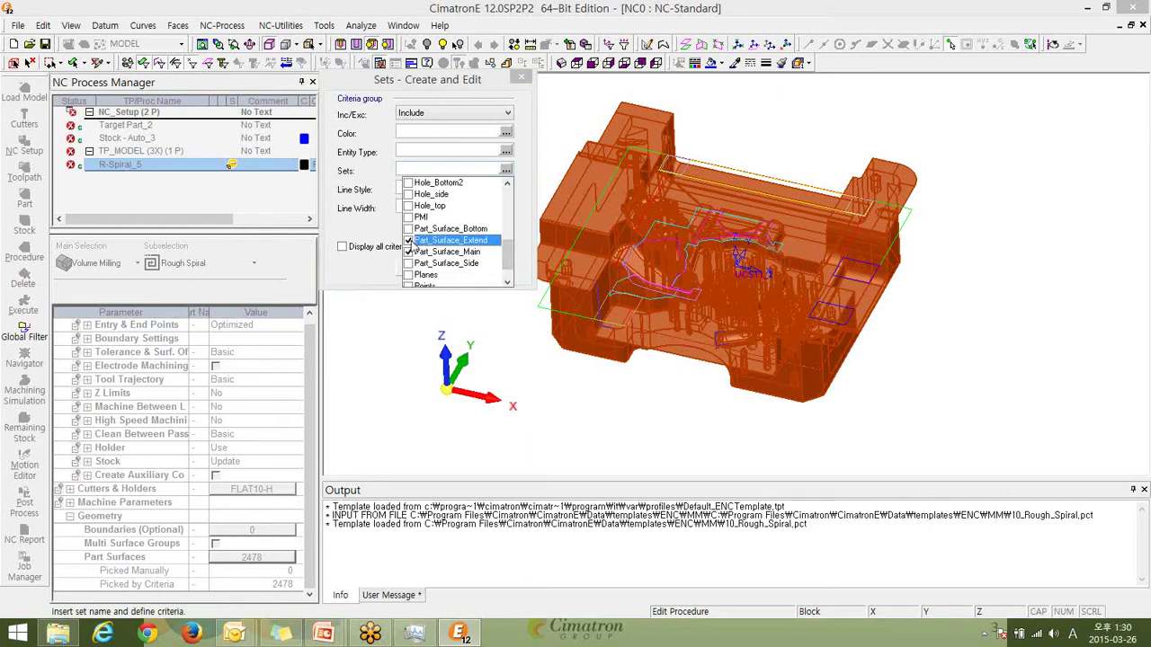
left_click(525, 206)
left_click(459, 267)
middle_click_drag(459, 264, 951, 307)
scroll(484, 192, "down", 5)
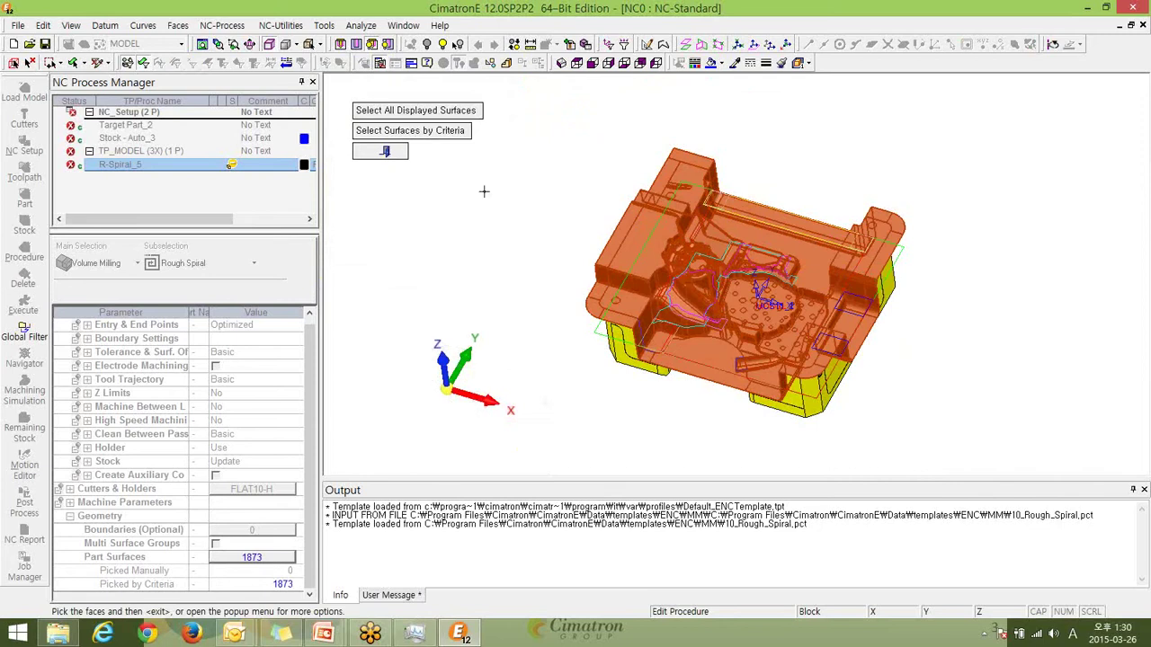
left_click(385, 151)
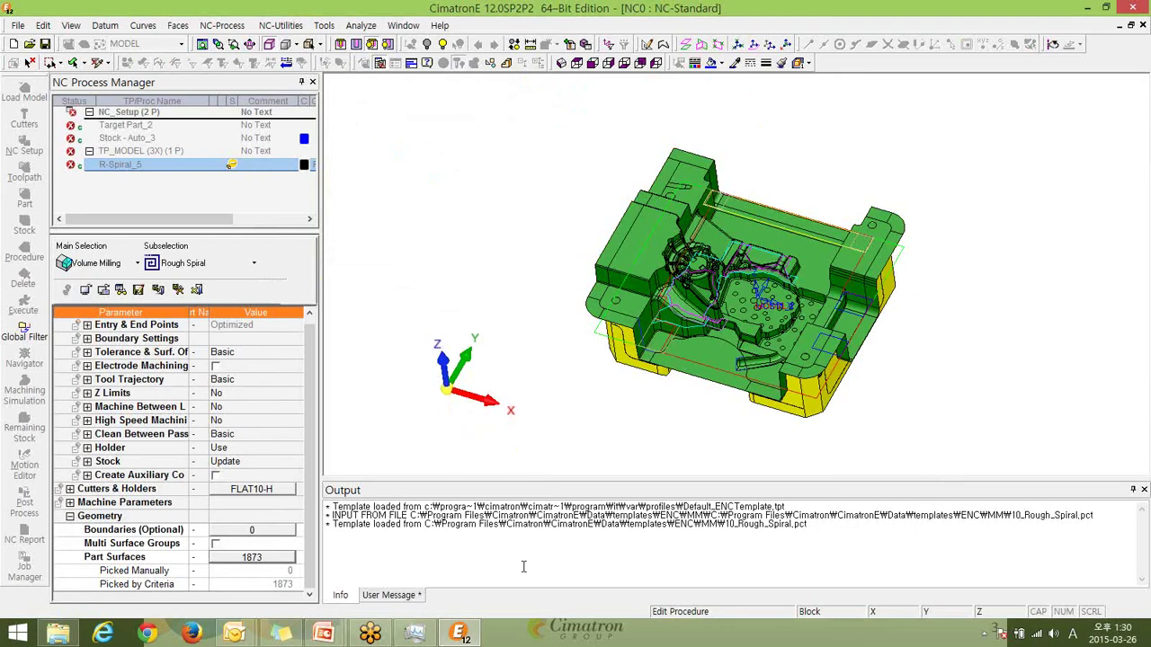
Define the procedure's boundary contour by criteria from the Boundary_whole set.
left_click(278, 530)
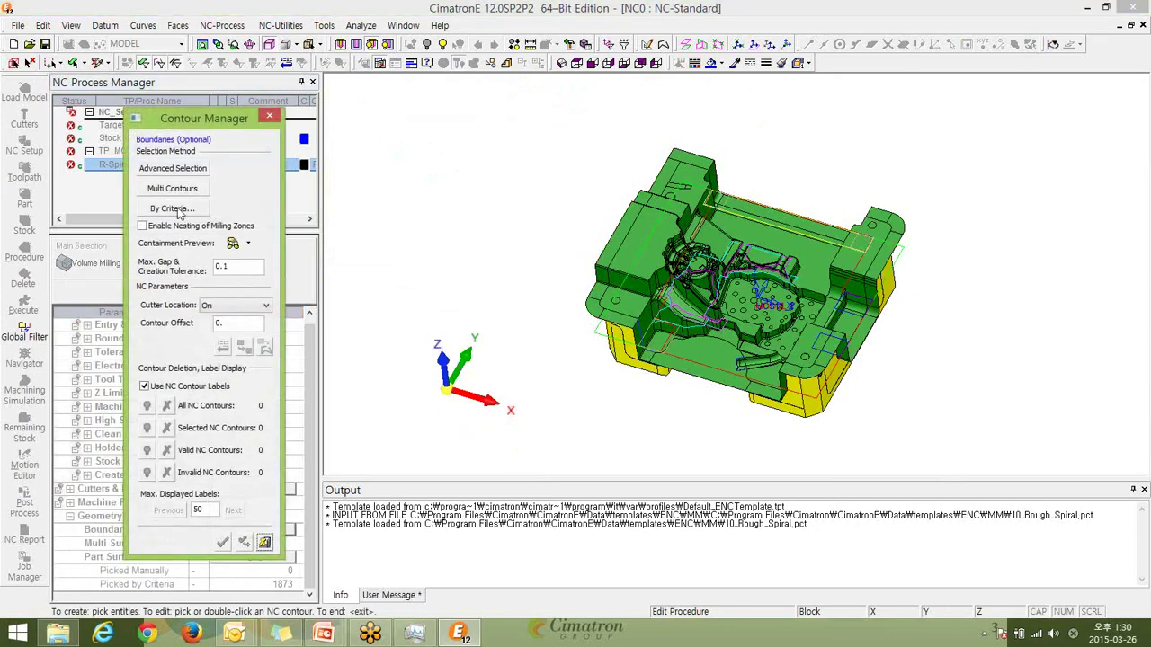
left_click(178, 213)
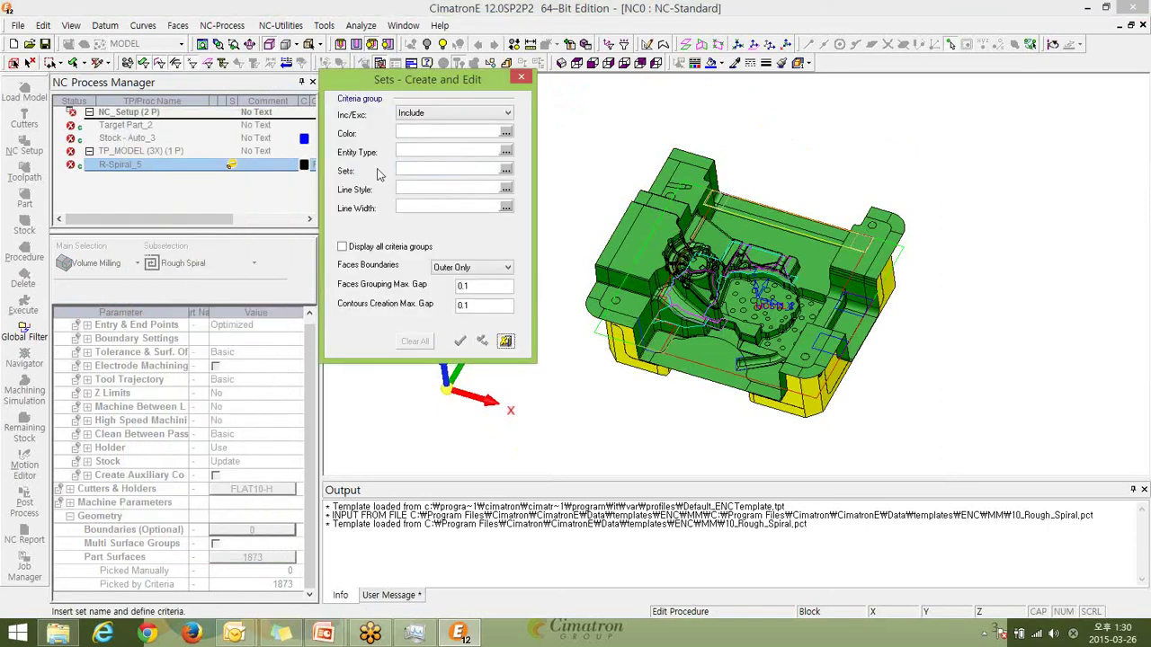
left_click(505, 170)
mouse_move(508, 212)
left_mouse_down()
mouse_move(508, 225)
mouse_move(508, 193)
left_mouse_up()
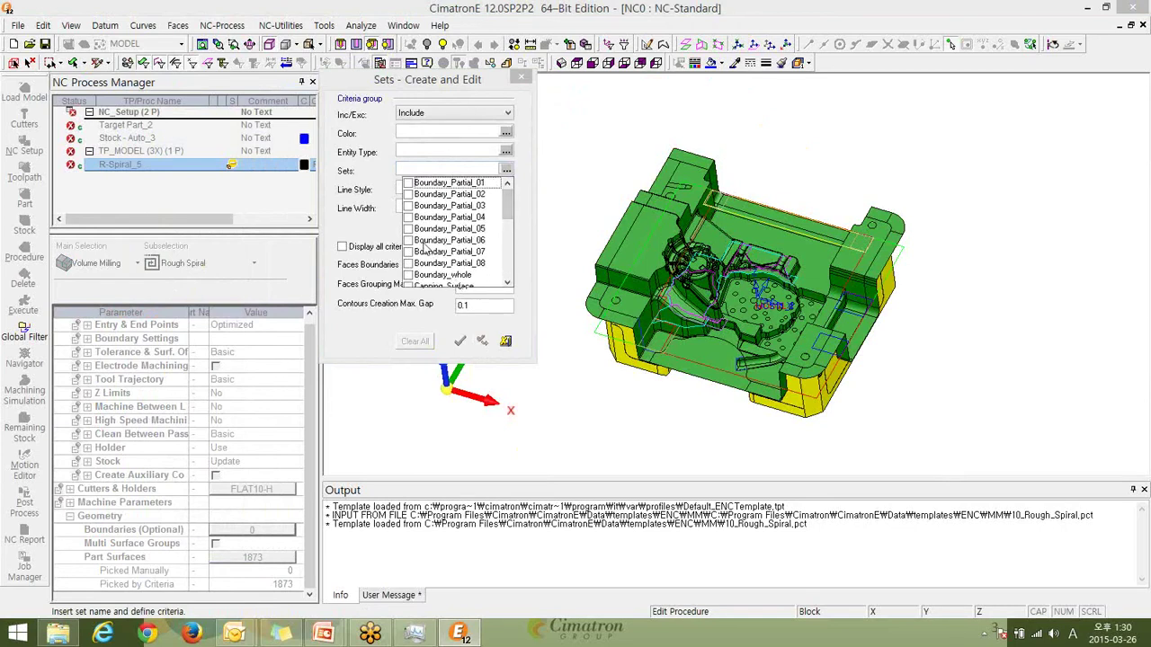
left_click(438, 277)
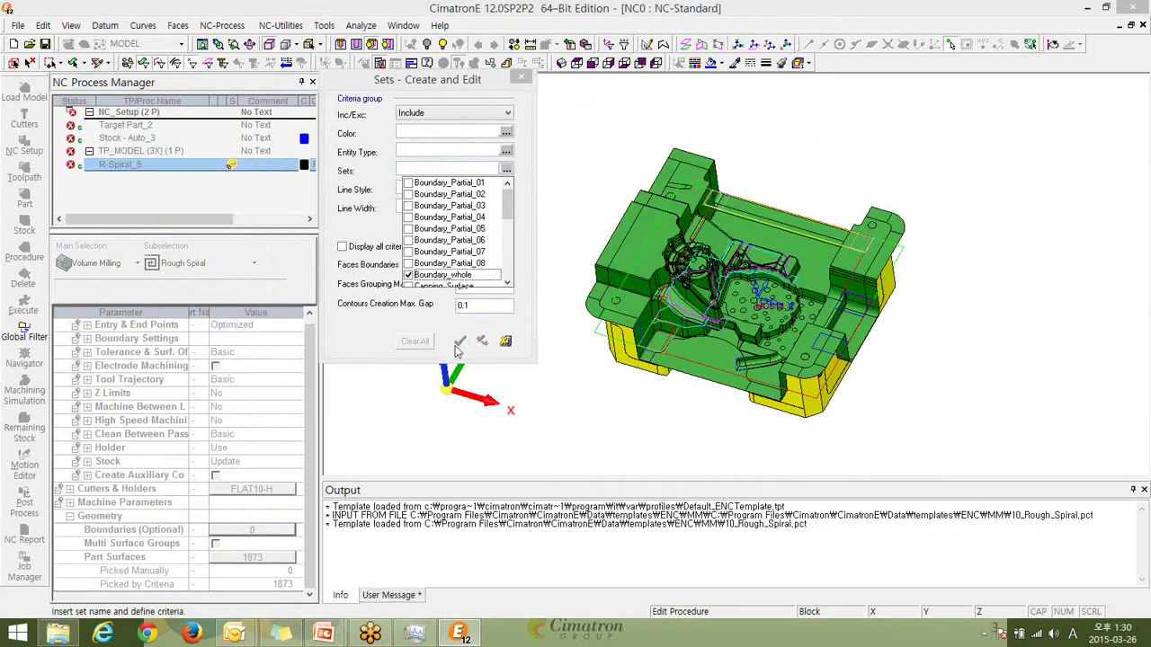
left_click(572, 205)
left_click(460, 341)
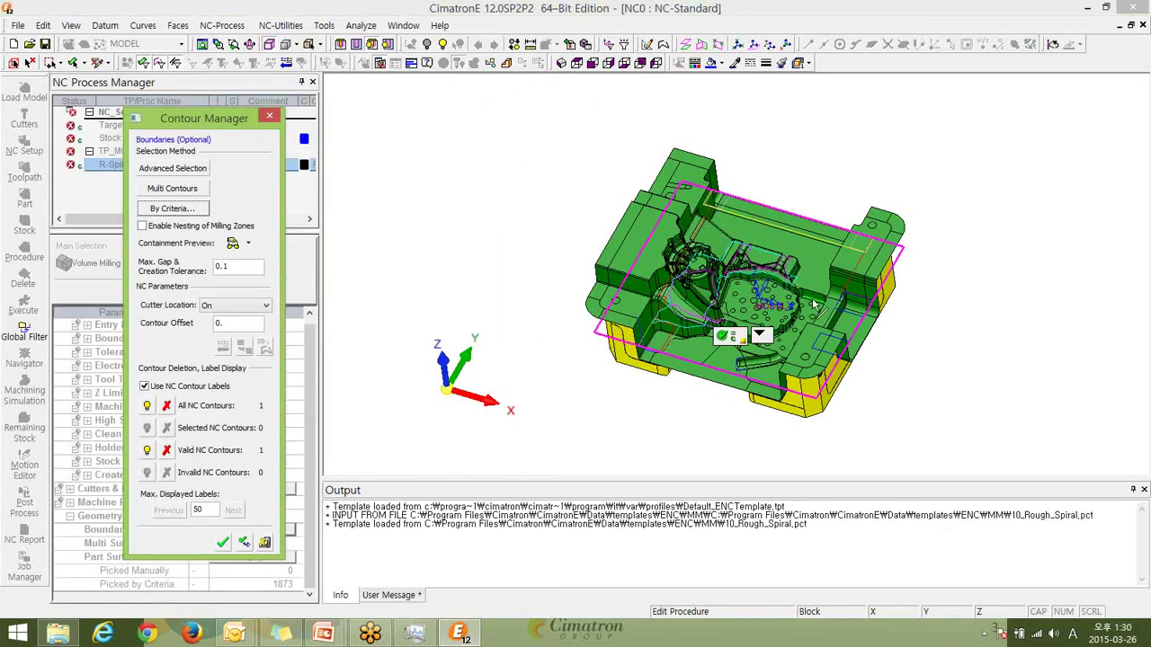
Replace the Boundary_whole set with Boundary_Partial_01 in the boundary contour criteria.
left_click(179, 210)
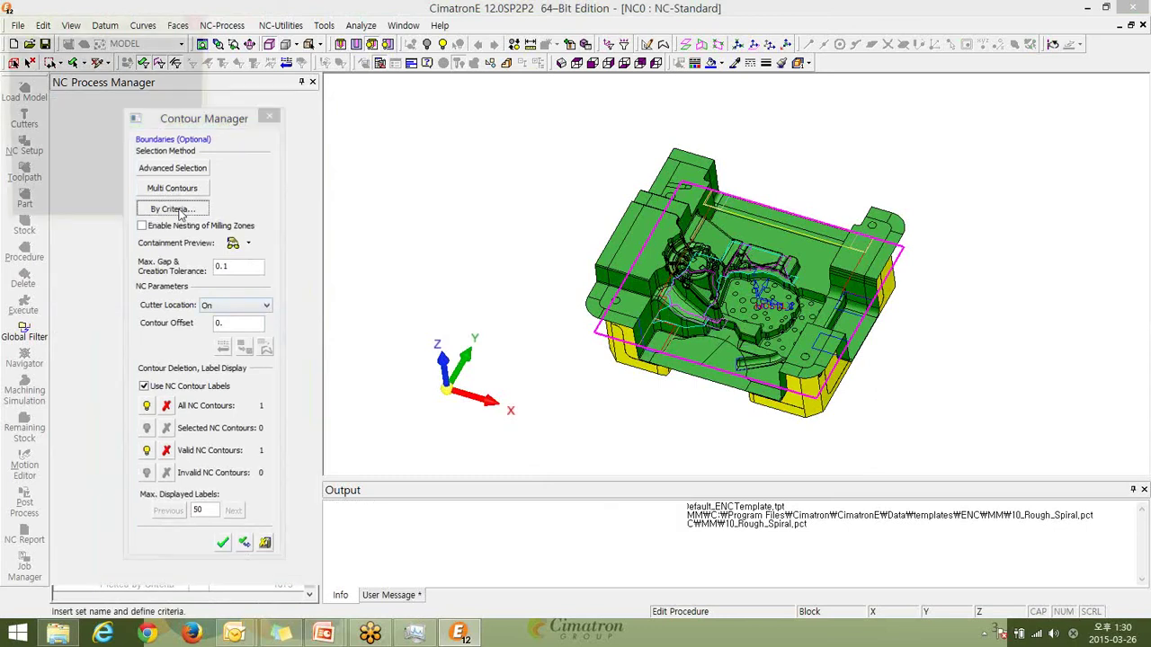
left_click(505, 169)
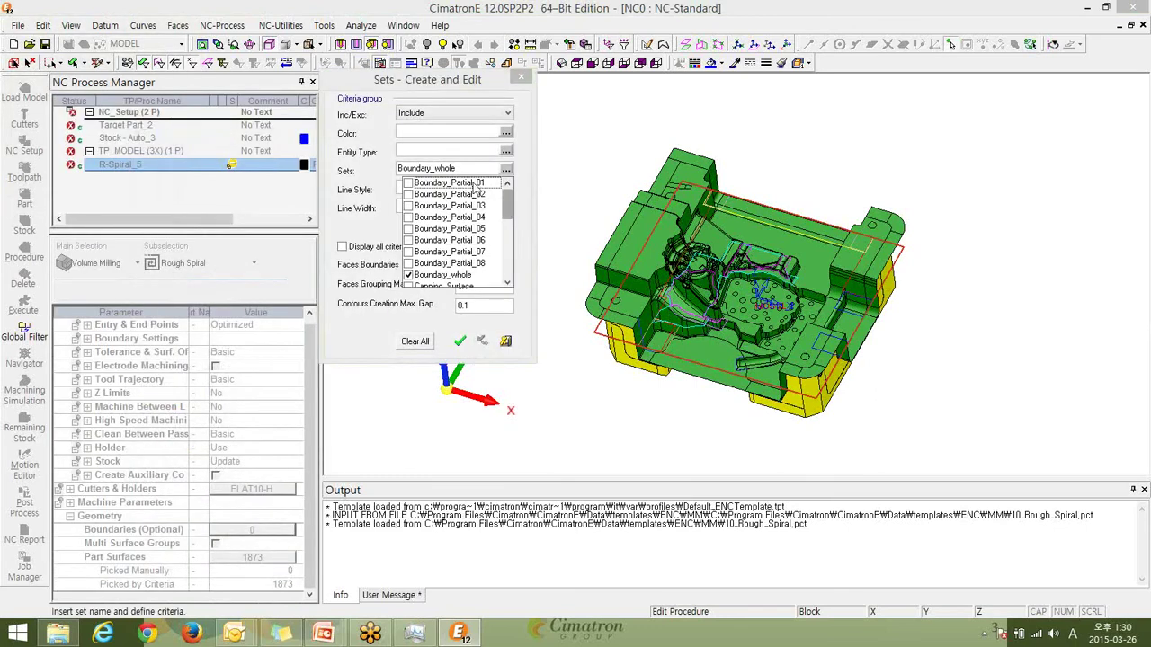
left_click(410, 276)
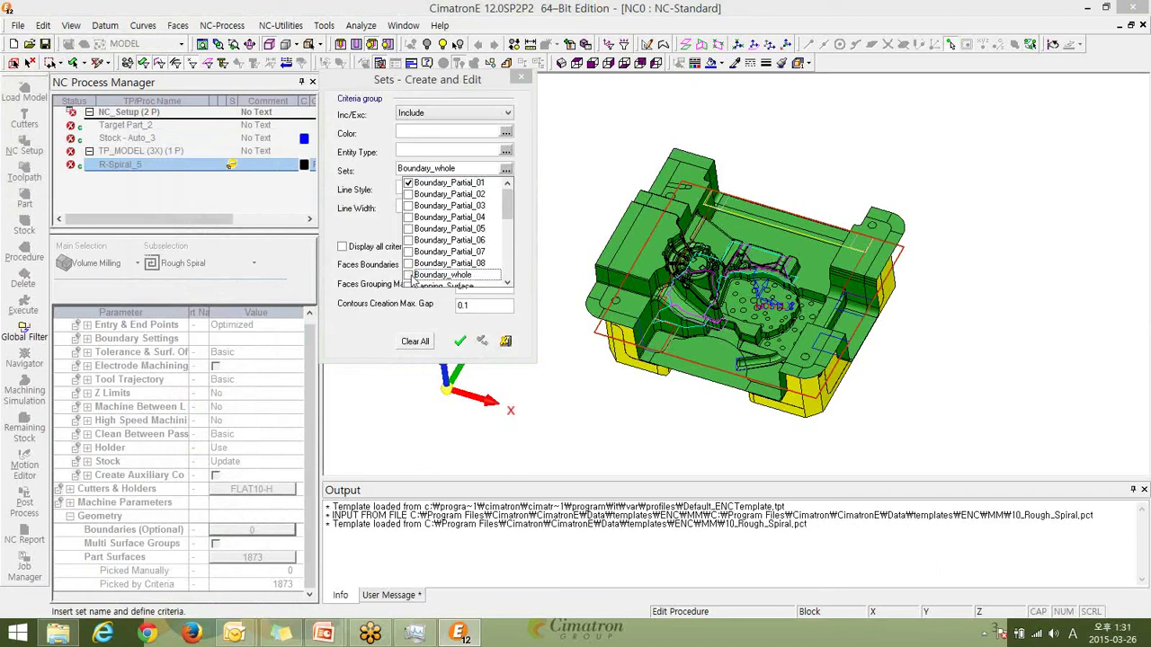
left_click(460, 343)
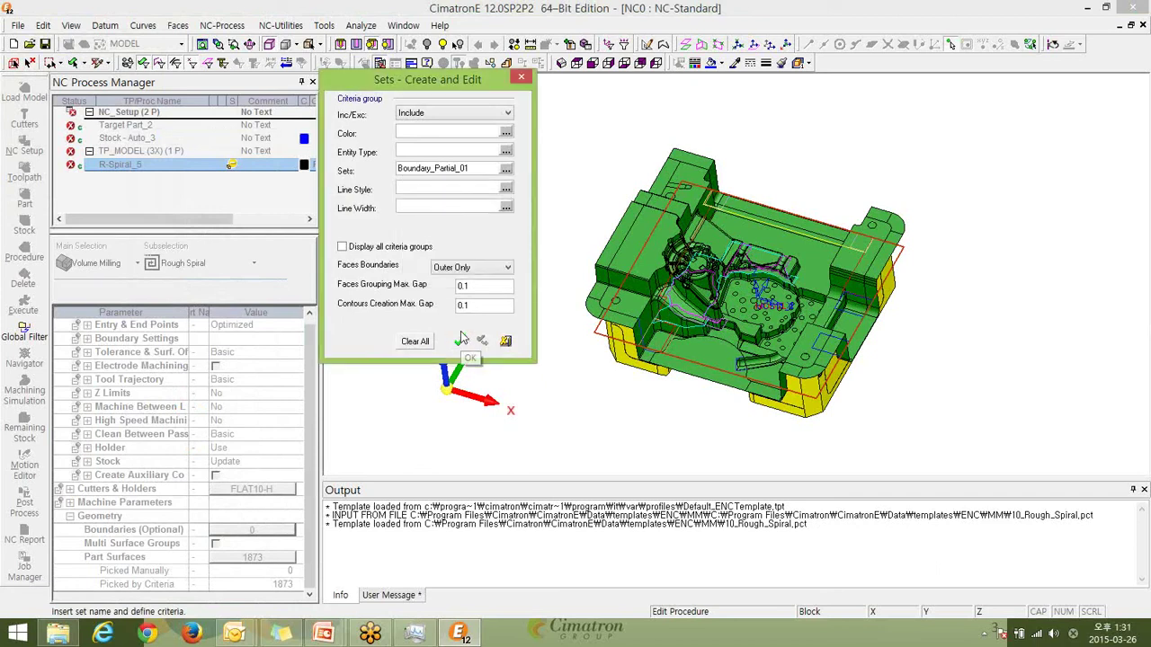
left_click(459, 343)
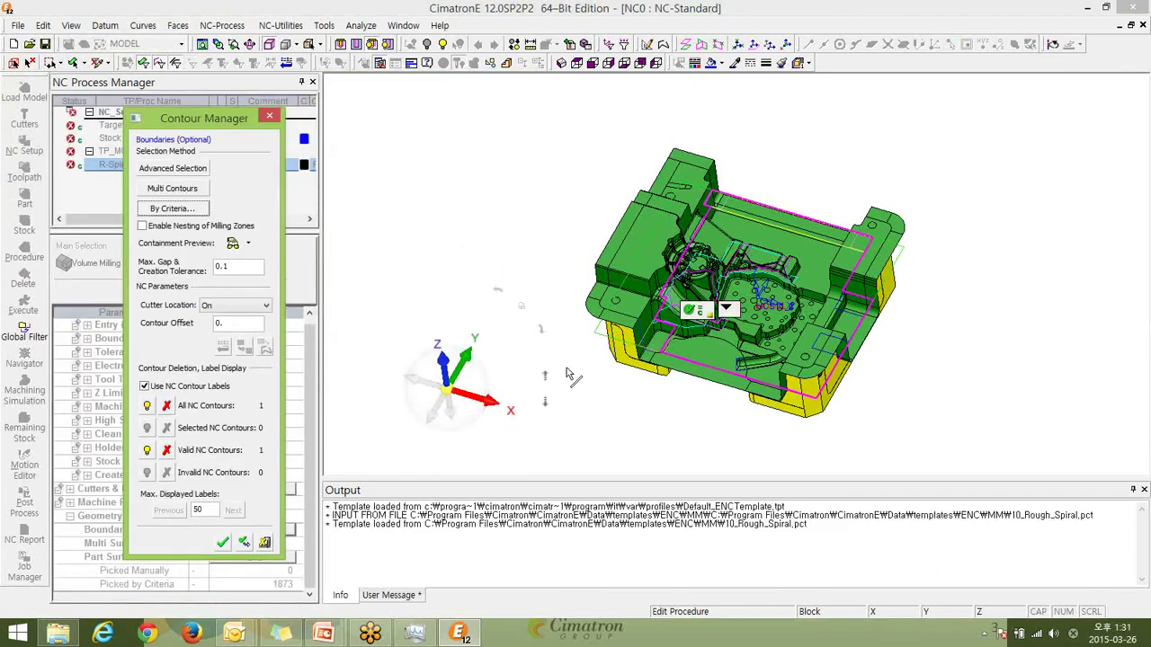
Accept the partial boundary contour for the rough spiral procedure, keeping the cutter location On and the contour offset at 0.
scroll(899, 263, "up", 3)
scroll(898, 264, "down", 3)
middle_click_drag(899, 263, 941, 280)
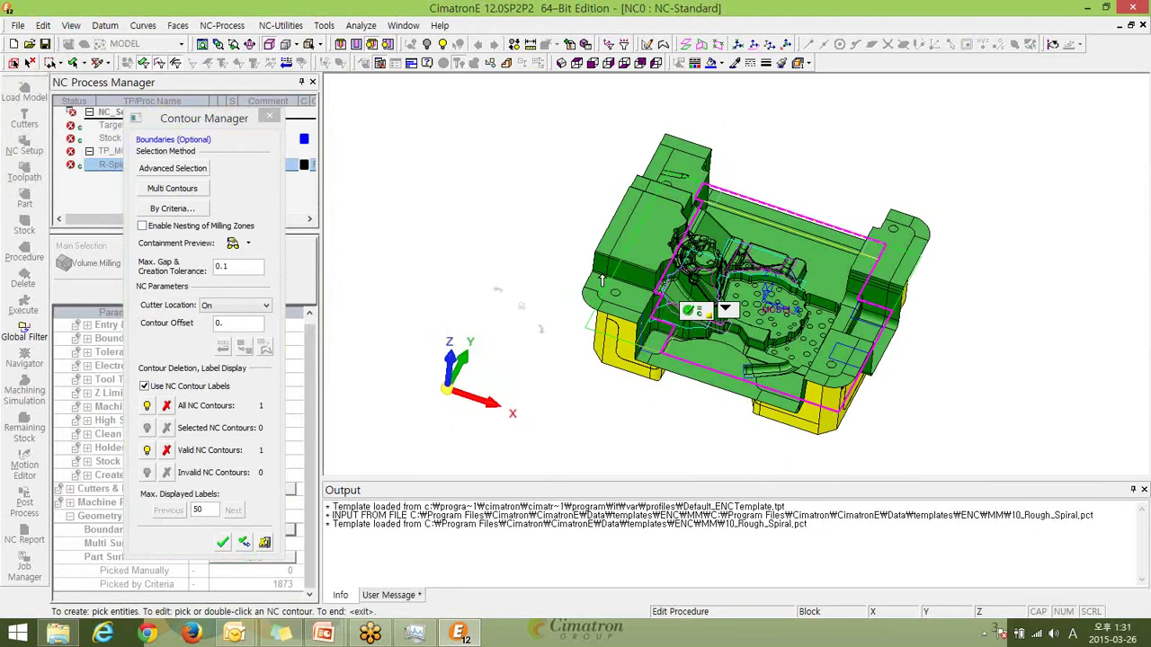
mouse_move(354, 436)
left_click(223, 541)
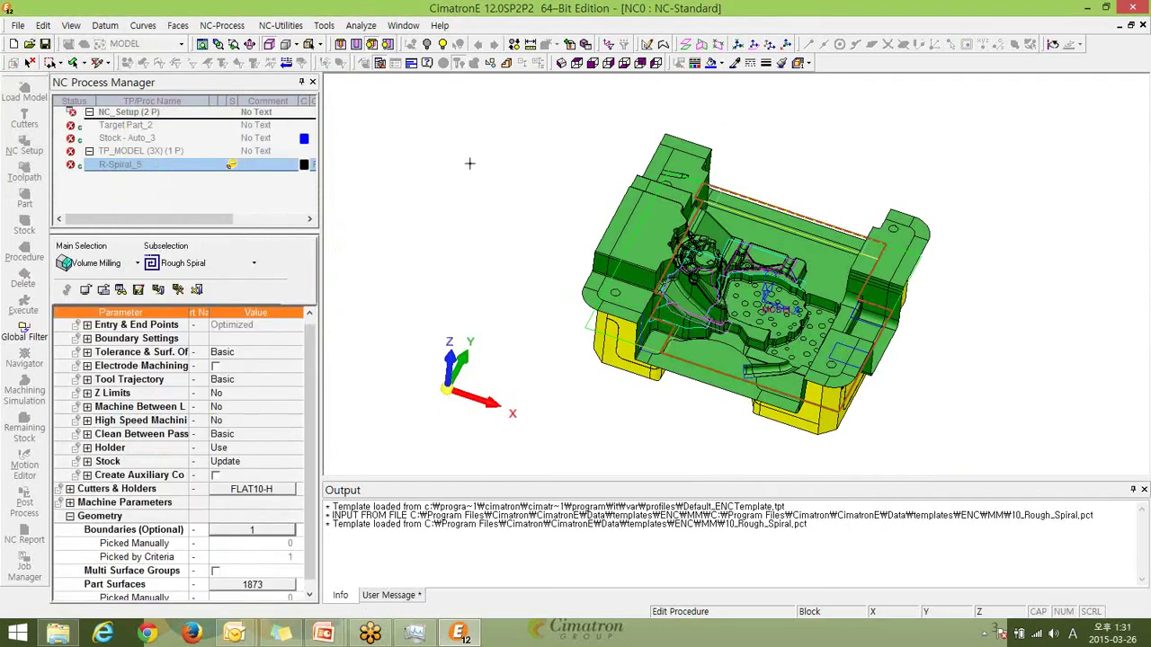
left_click(324, 633)
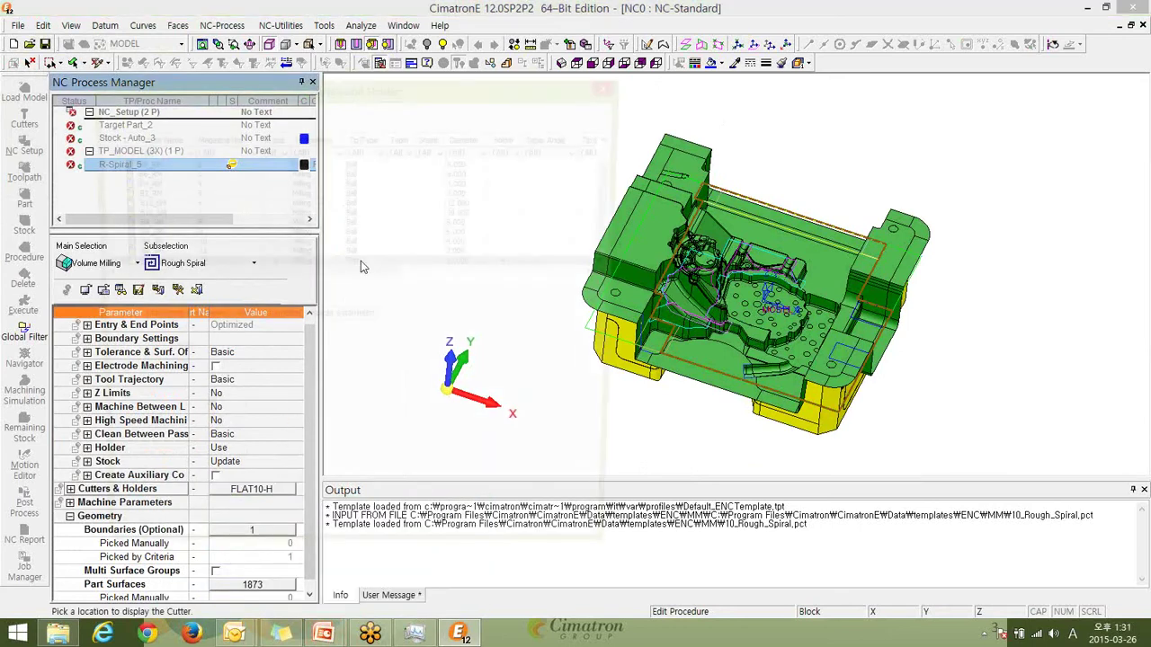
left_click(360, 262)
left_click(614, 86)
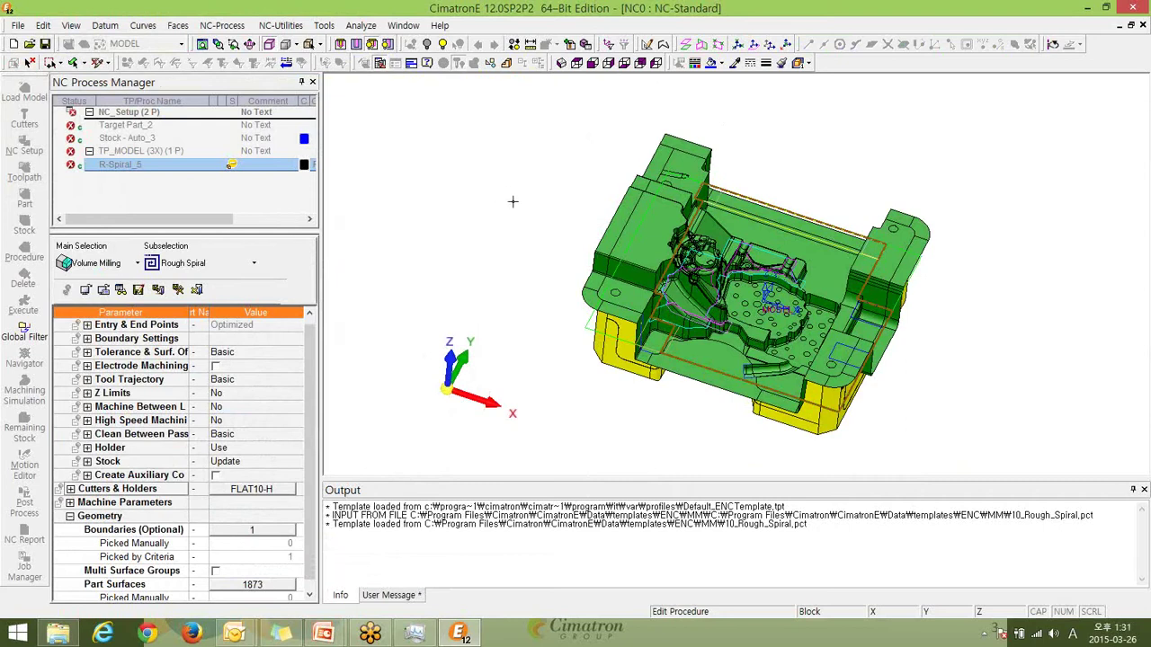
Save and close the rough spiral procedure without calculating it, continuing with the current clearance Z value.
middle_click_drag(818, 213, 786, 290, "ctrl")
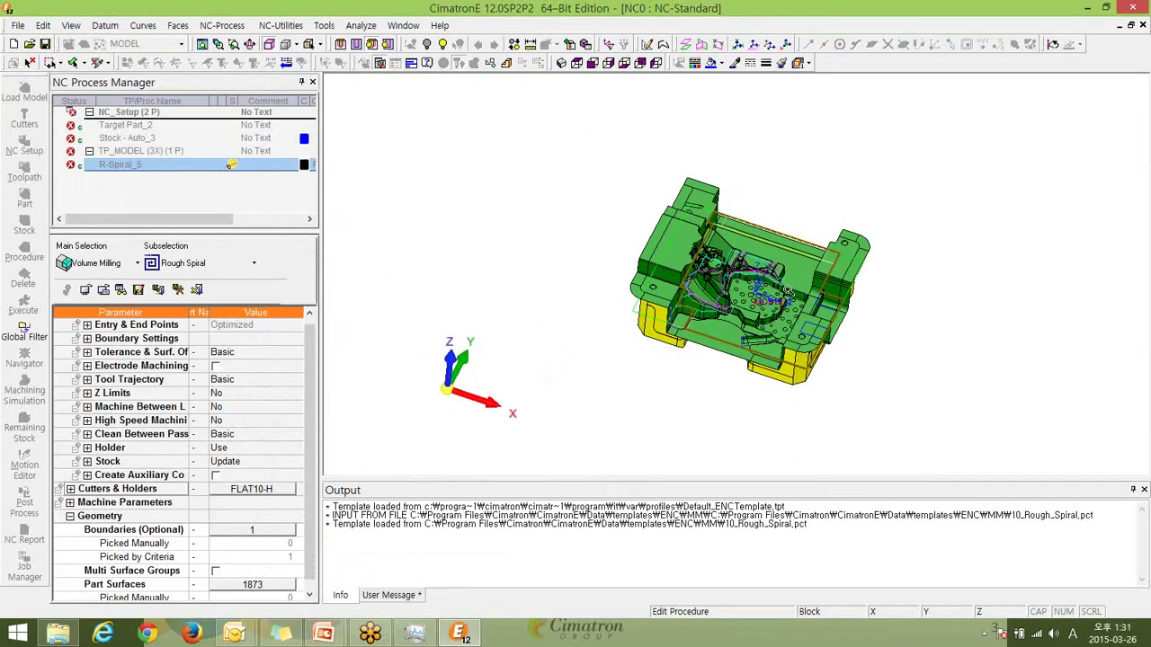
right_click(391, 161)
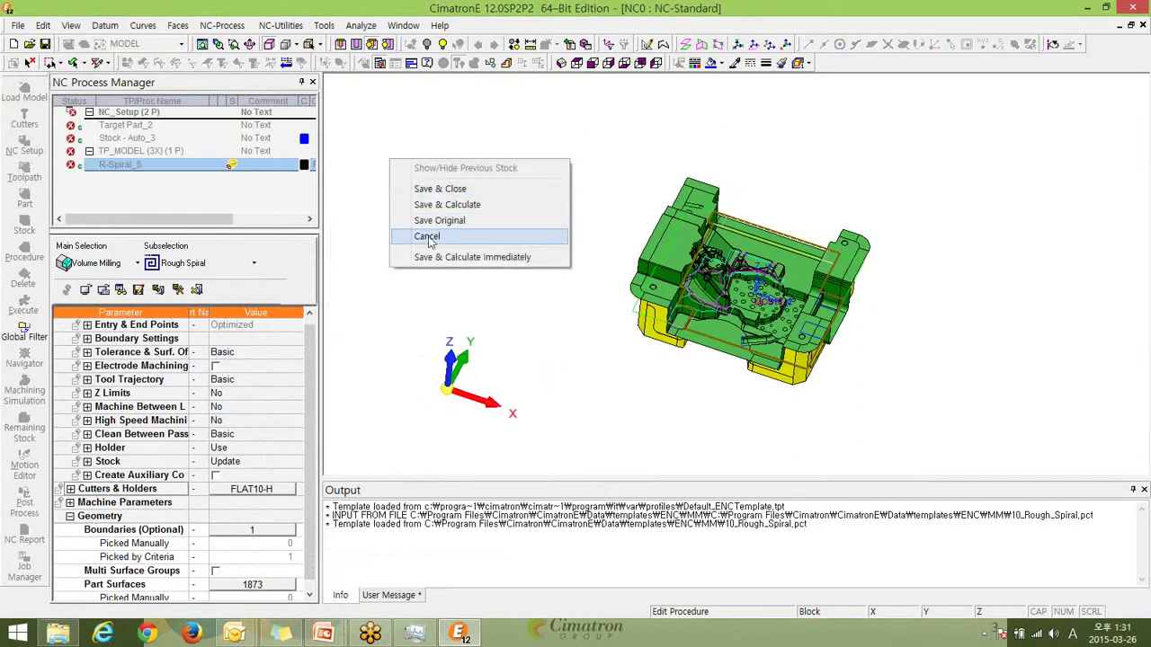
left_click(462, 188)
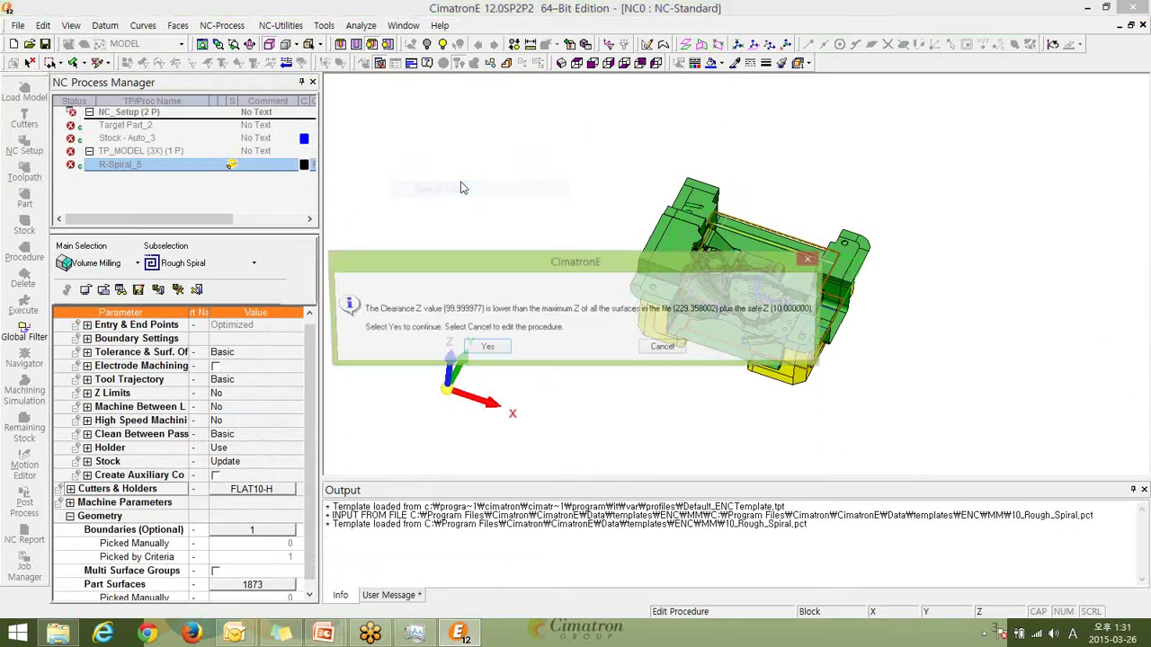
left_click(503, 346)
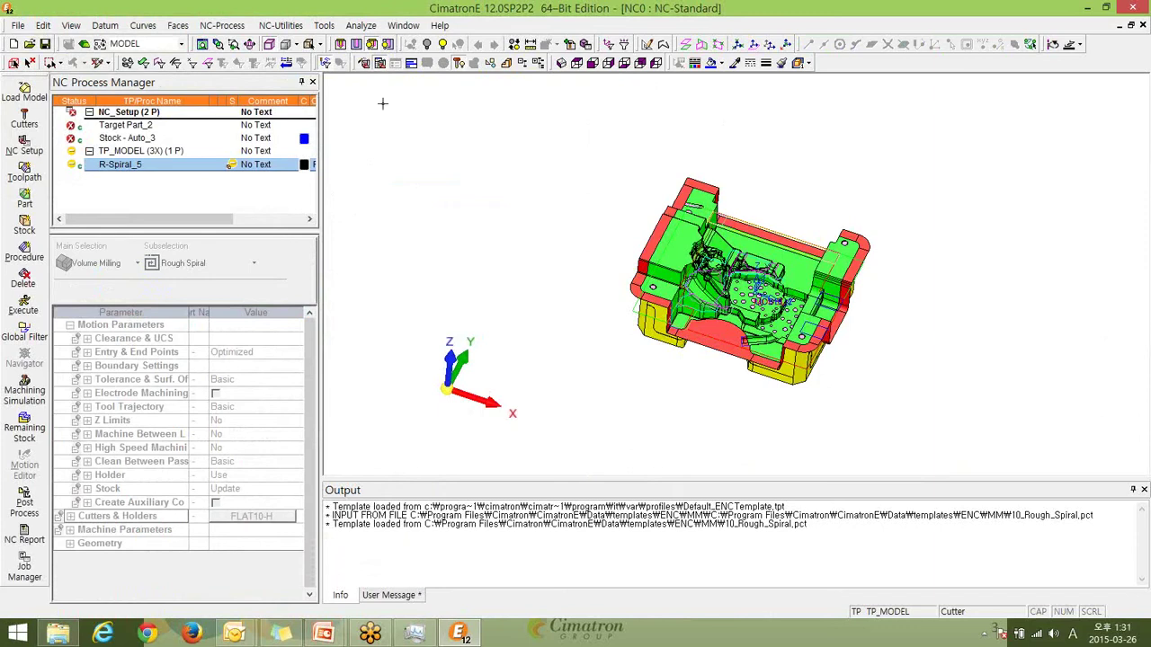
left_click(291, 28)
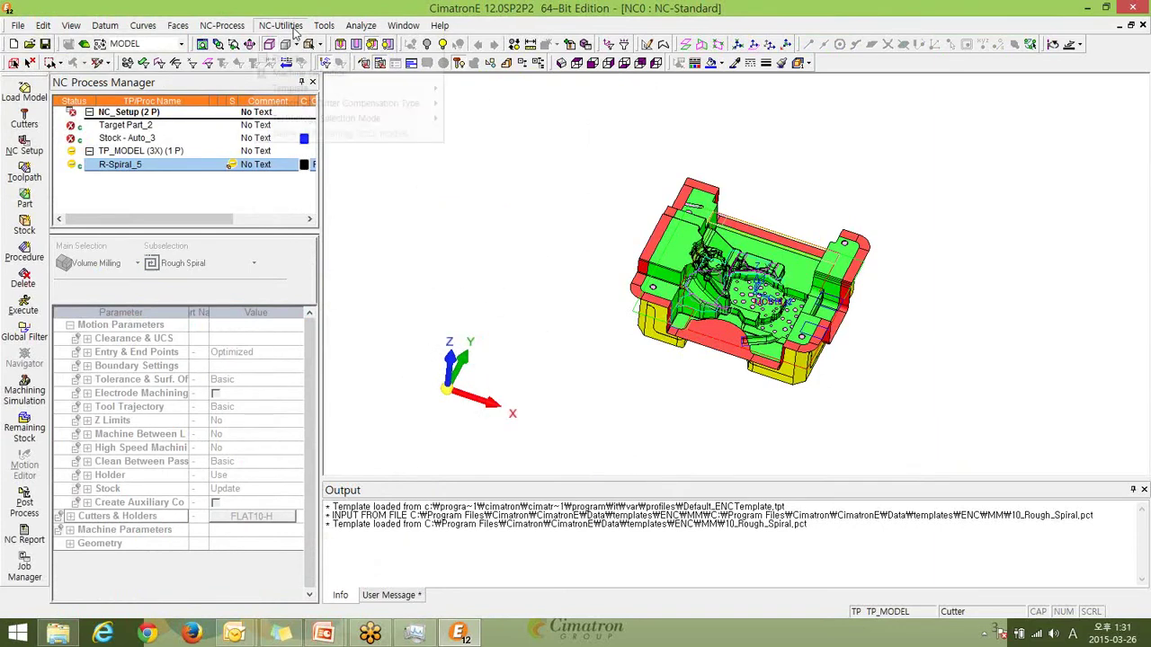
mouse_move(423, 88)
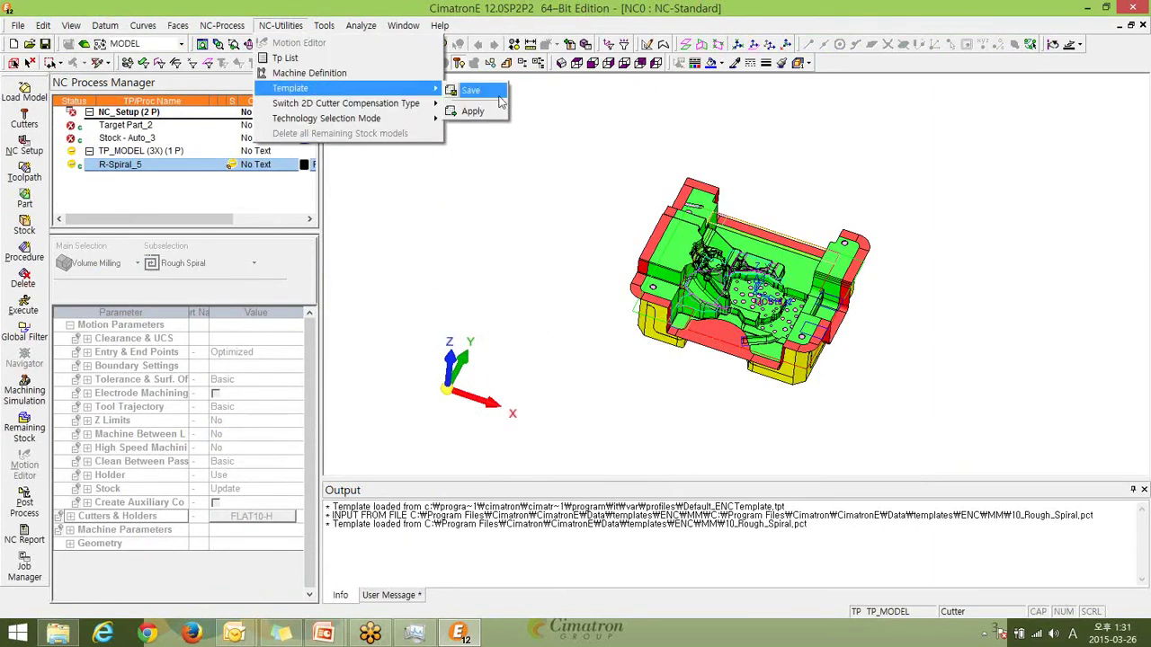
left_click(557, 182)
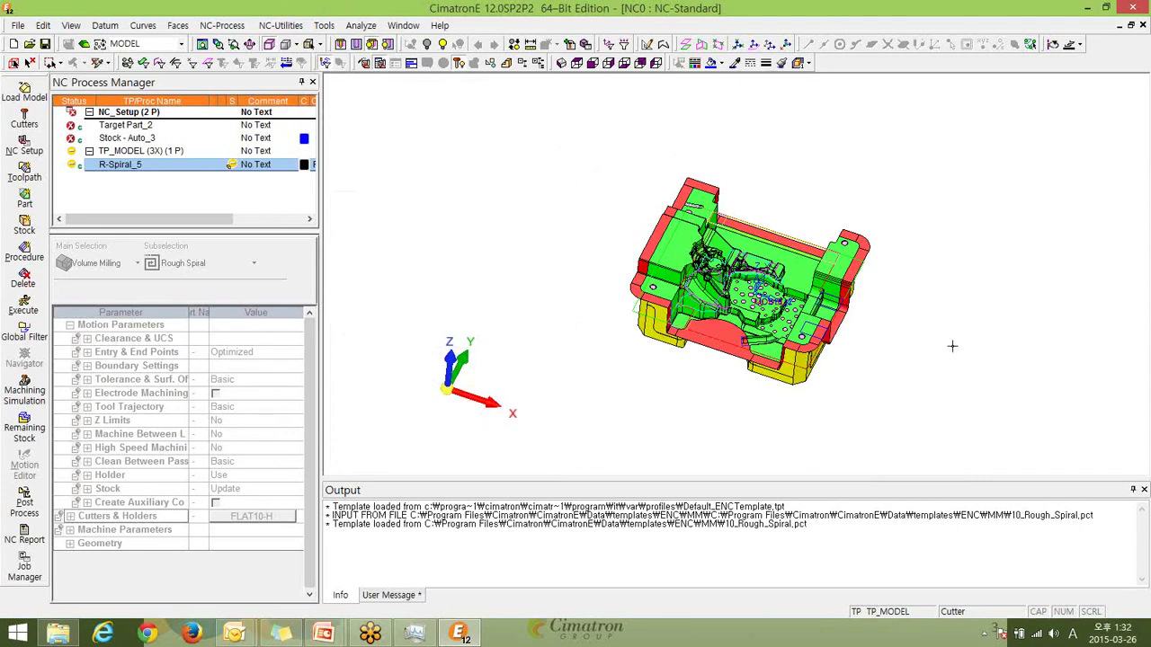
scroll(950, 342, "up", 1)
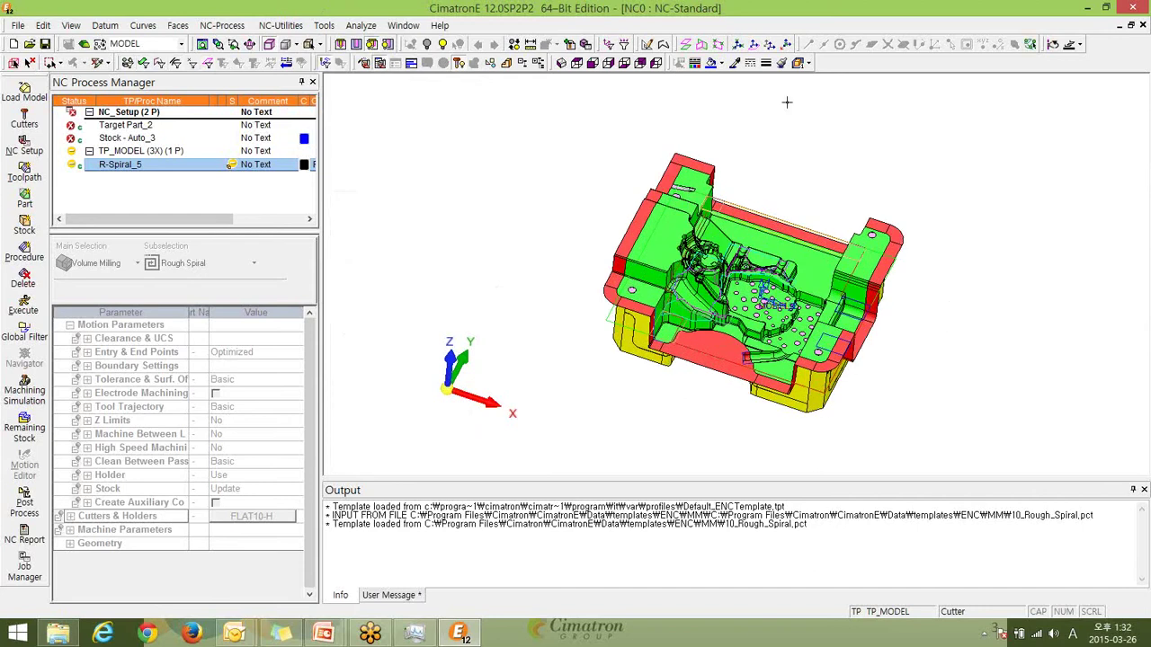
left_click(695, 65)
left_click(488, 80)
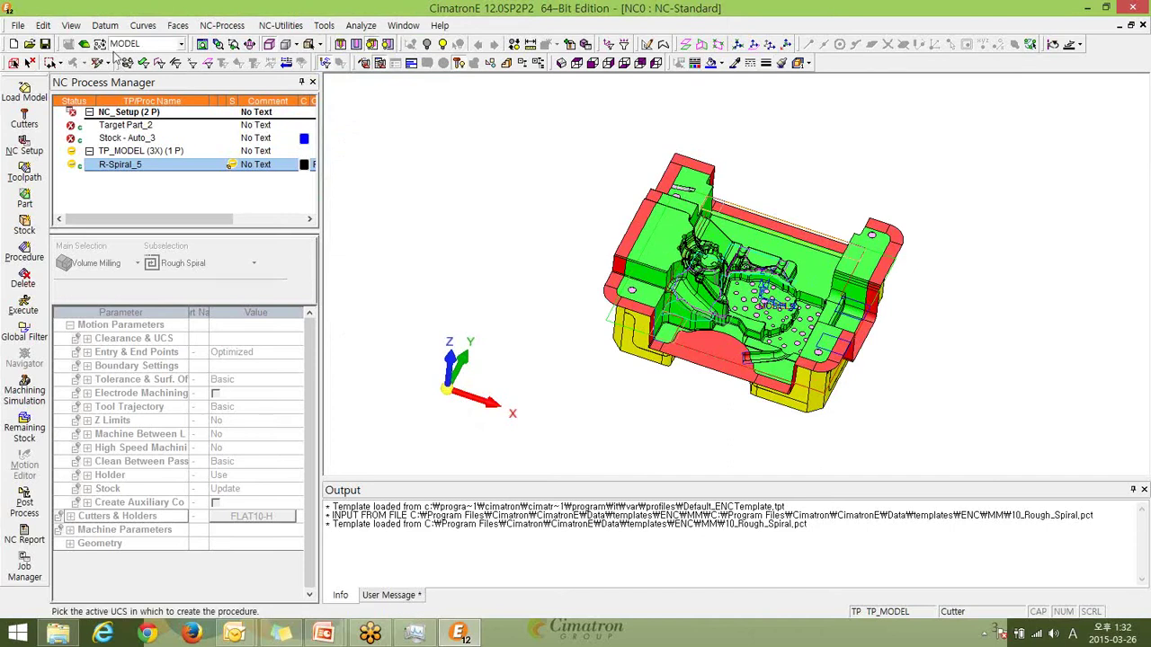
mouse_move(347, 156)
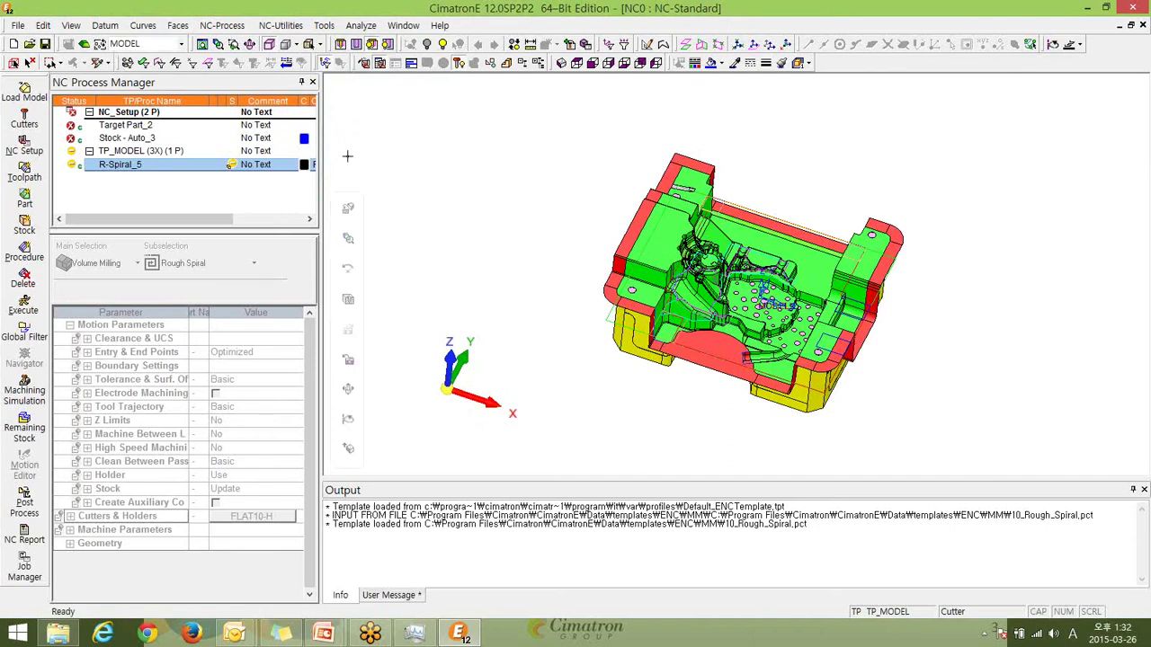
scroll(967, 260, "up", 2)
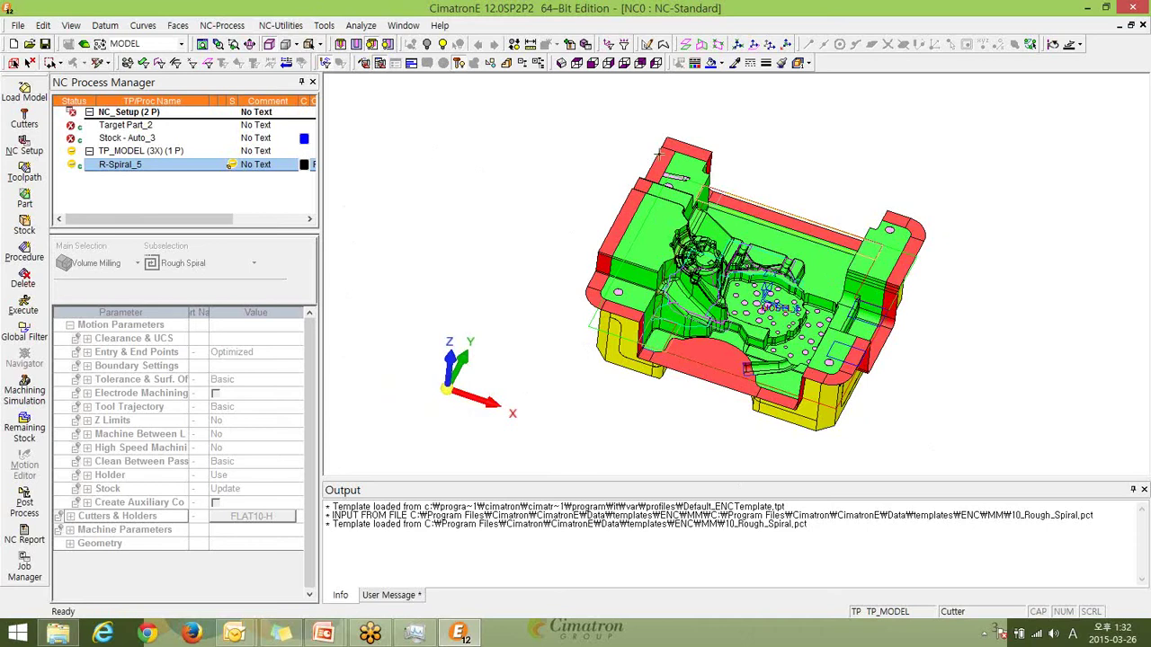
left_click(22, 28)
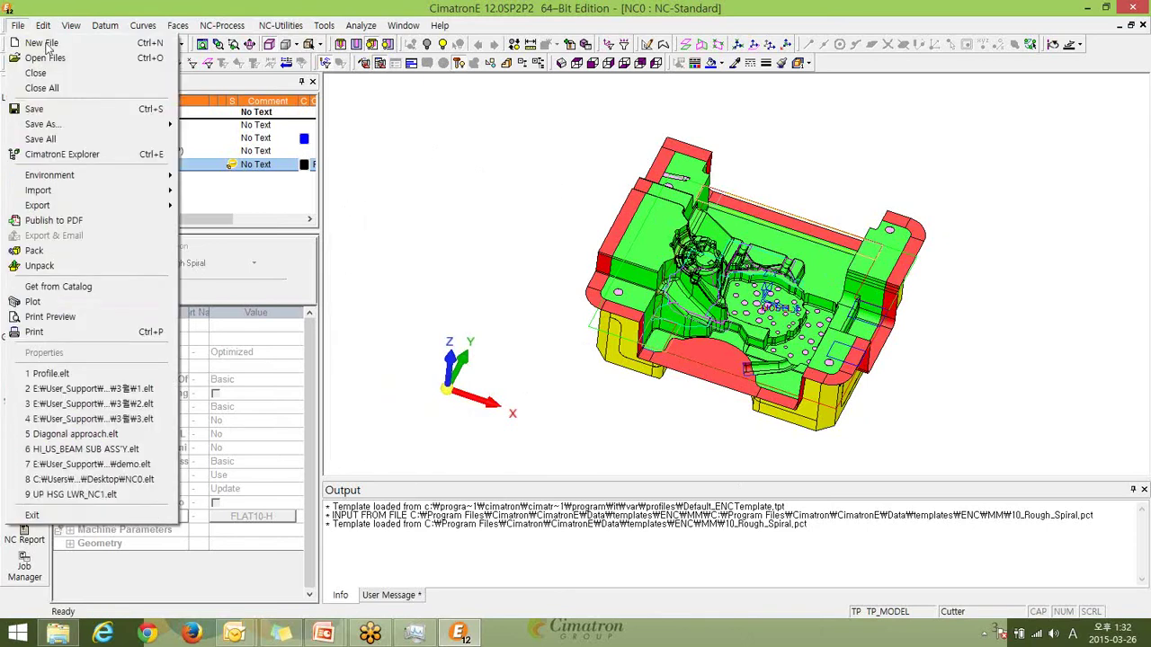
left_click(498, 127)
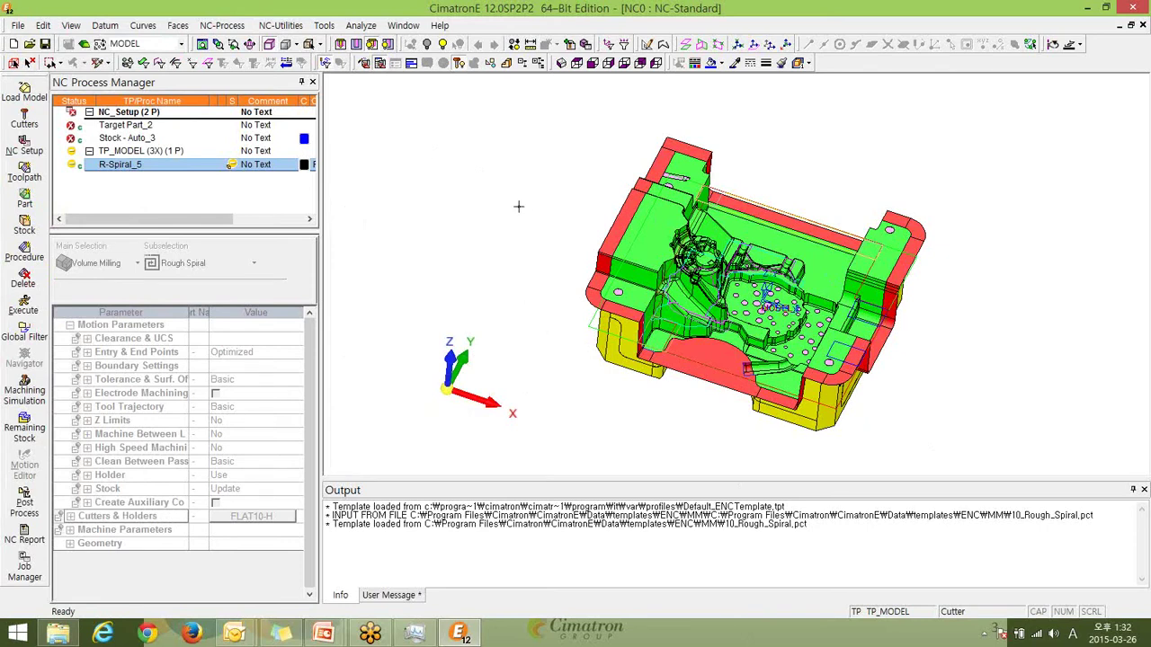
left_click(16, 26)
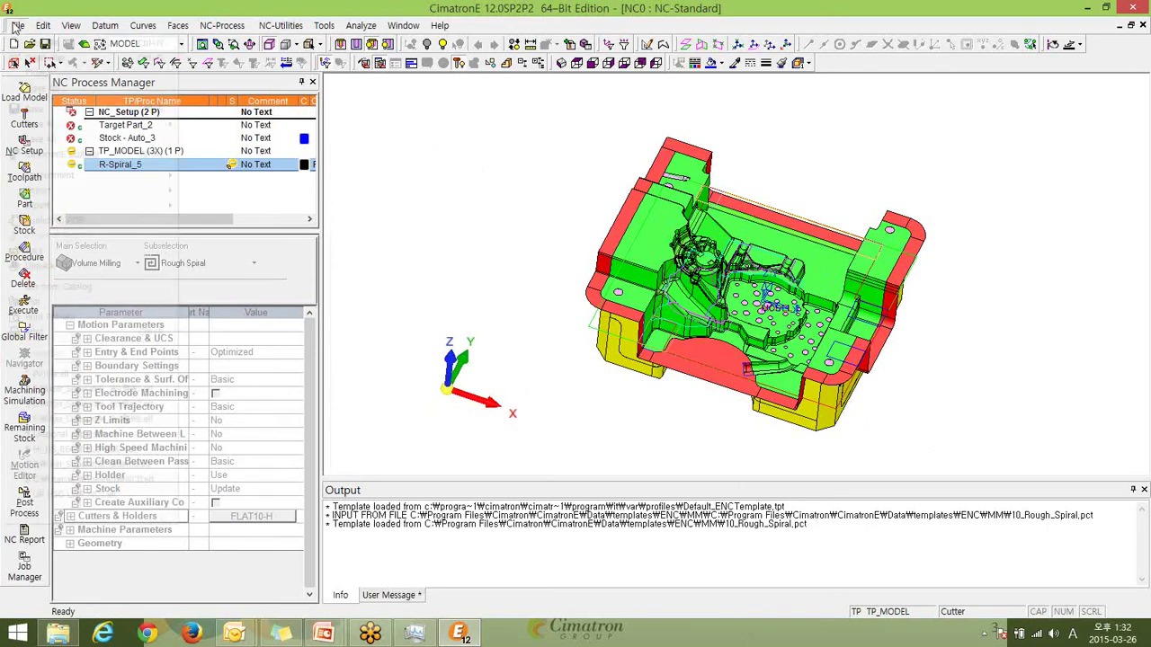
left_click(1045, 392)
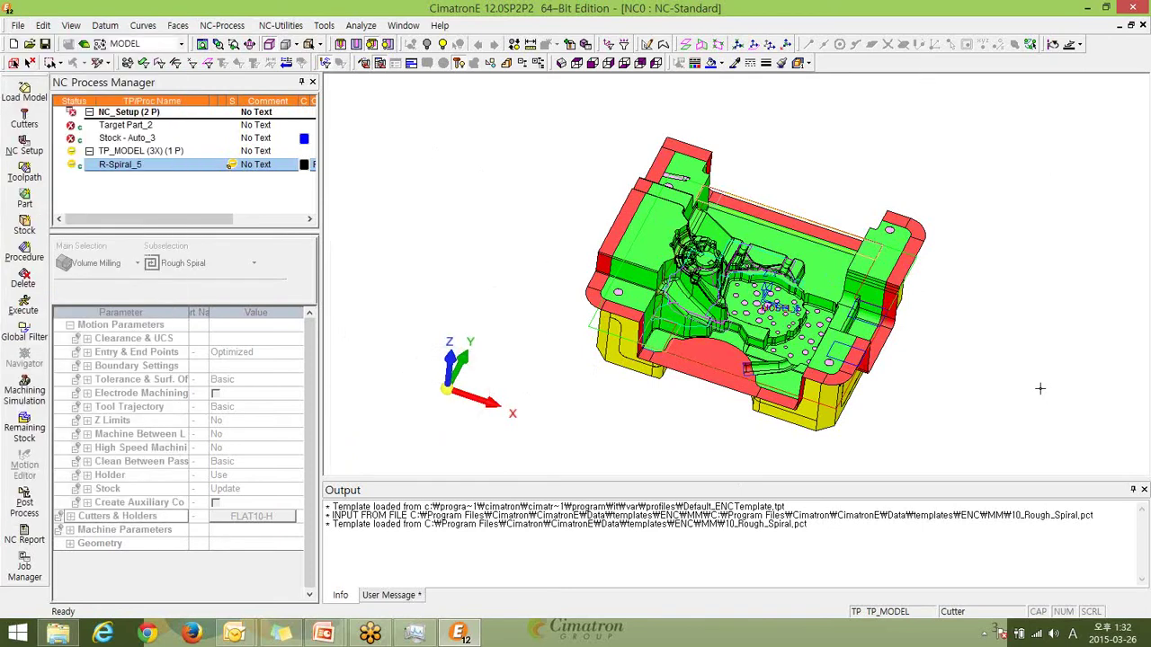
Close the NC document and cancel the Windows search for a solution to the program error.
left_click(18, 26)
left_click(40, 78)
left_click(584, 344)
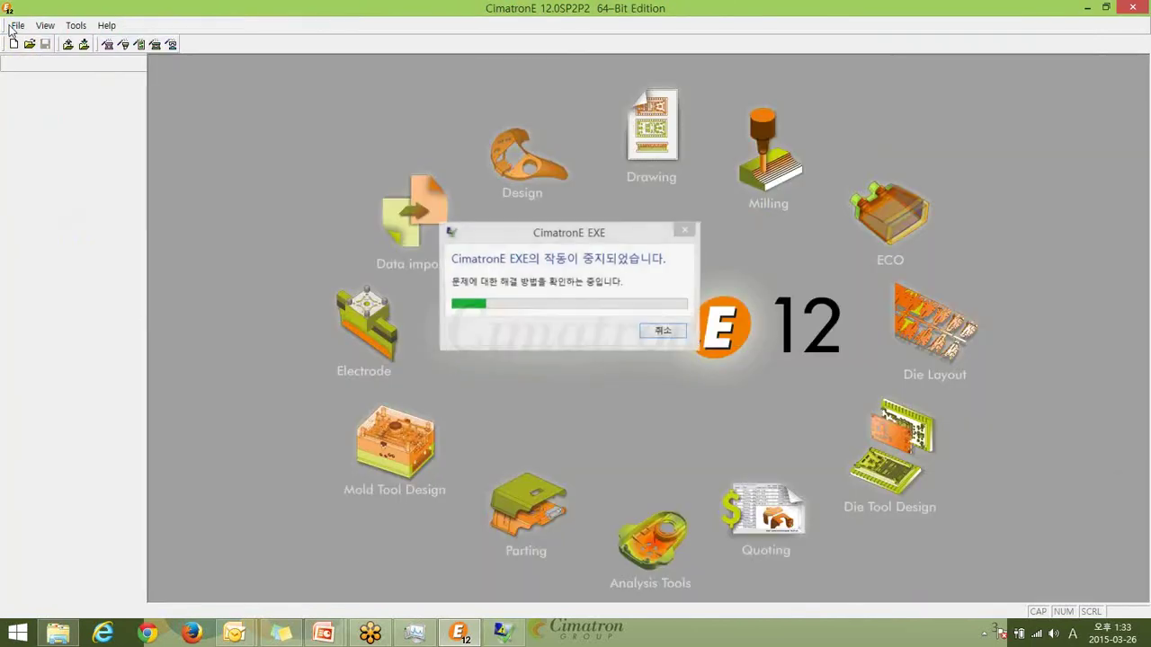
left_click(663, 332)
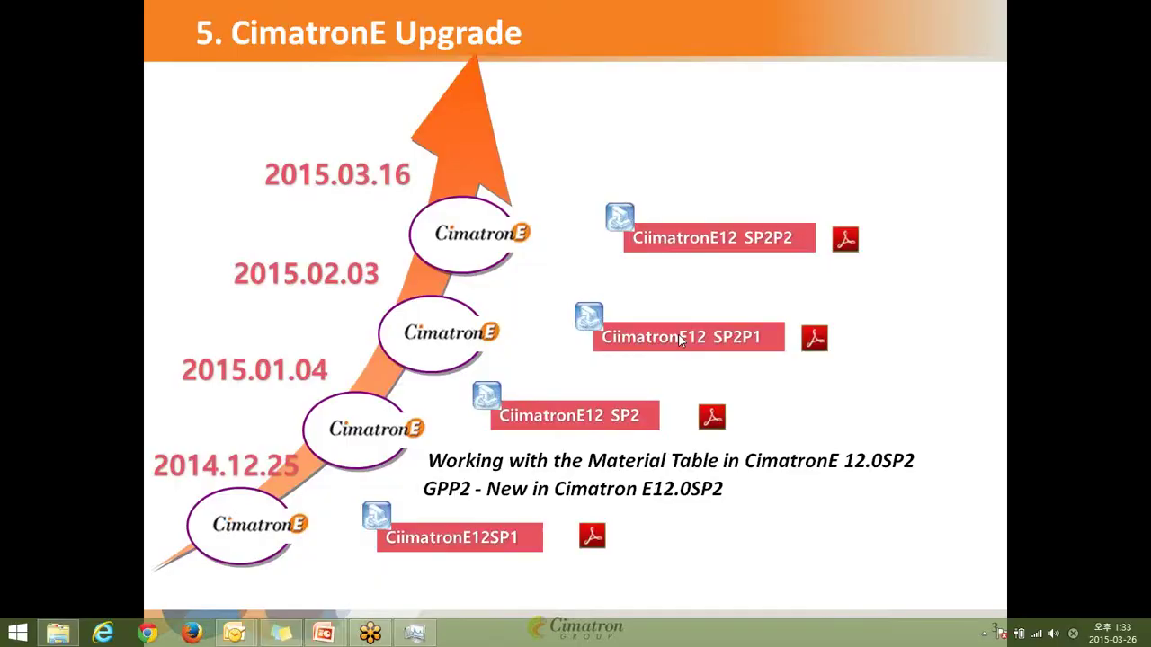
key("alt+Tab")
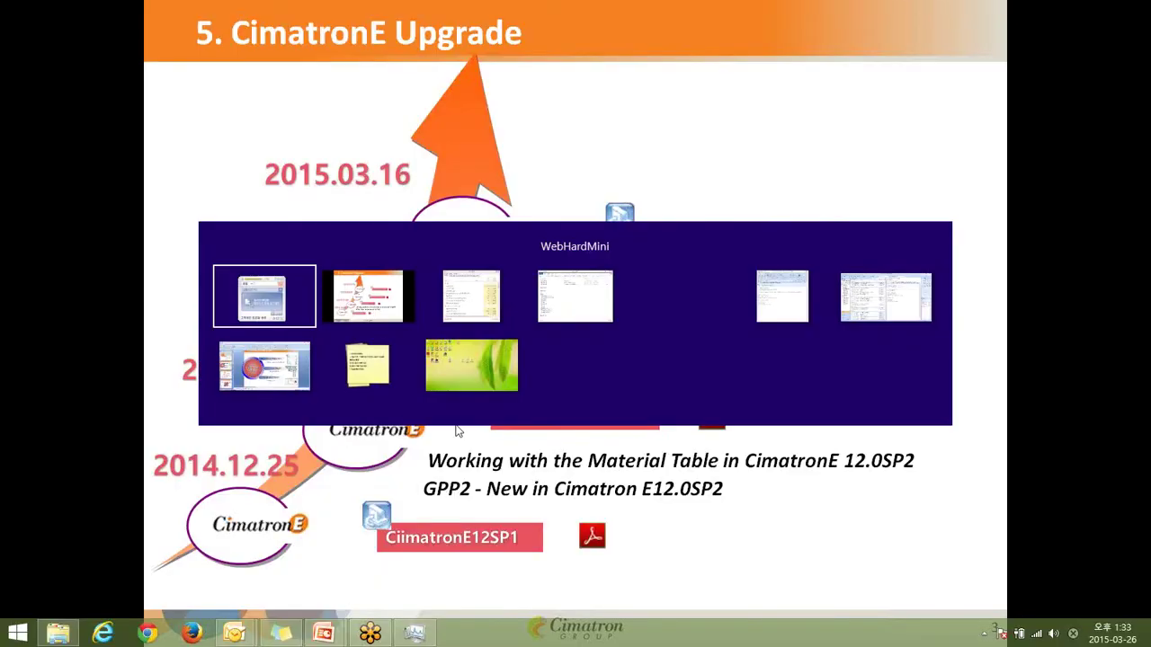
key("Tab")
key("Tab")
key("Tab")
key("Tab")
key("Tab")
key("Tab")
key("Tab")
key("Tab")
key("Tab")
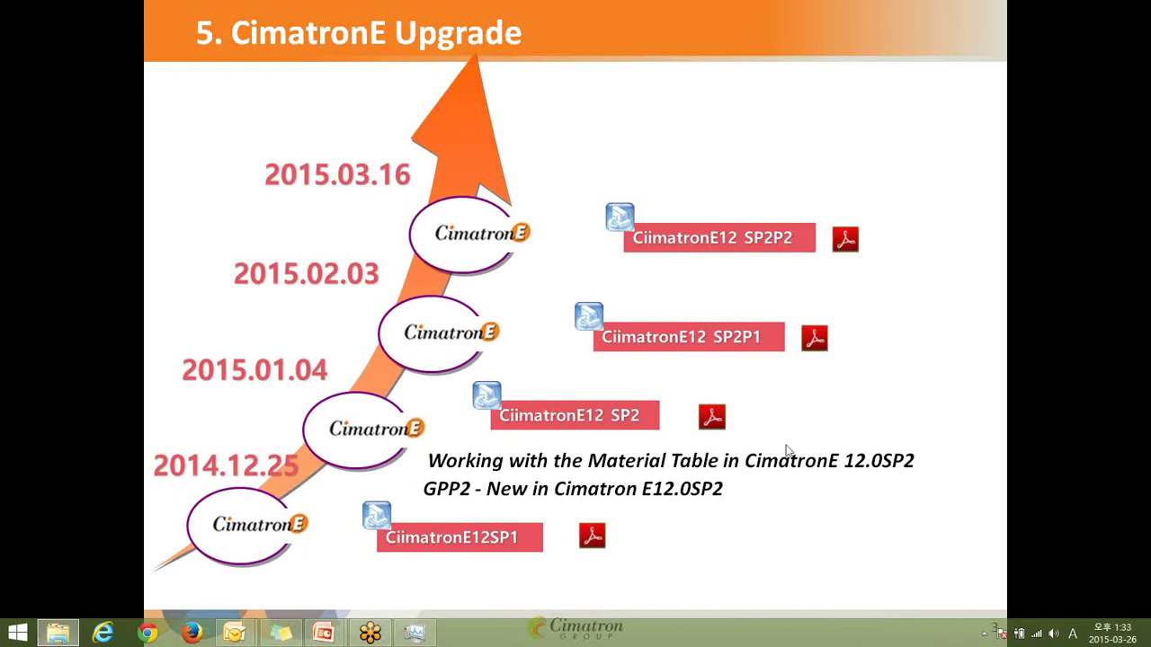
Switch to the Windows desktop and start CimatronE again.
key("alt+Tab")
key("alt+Tab")
key("alt+Tab")
key("alt+Tab")
key("alt+Tab")
key("alt+Tab")
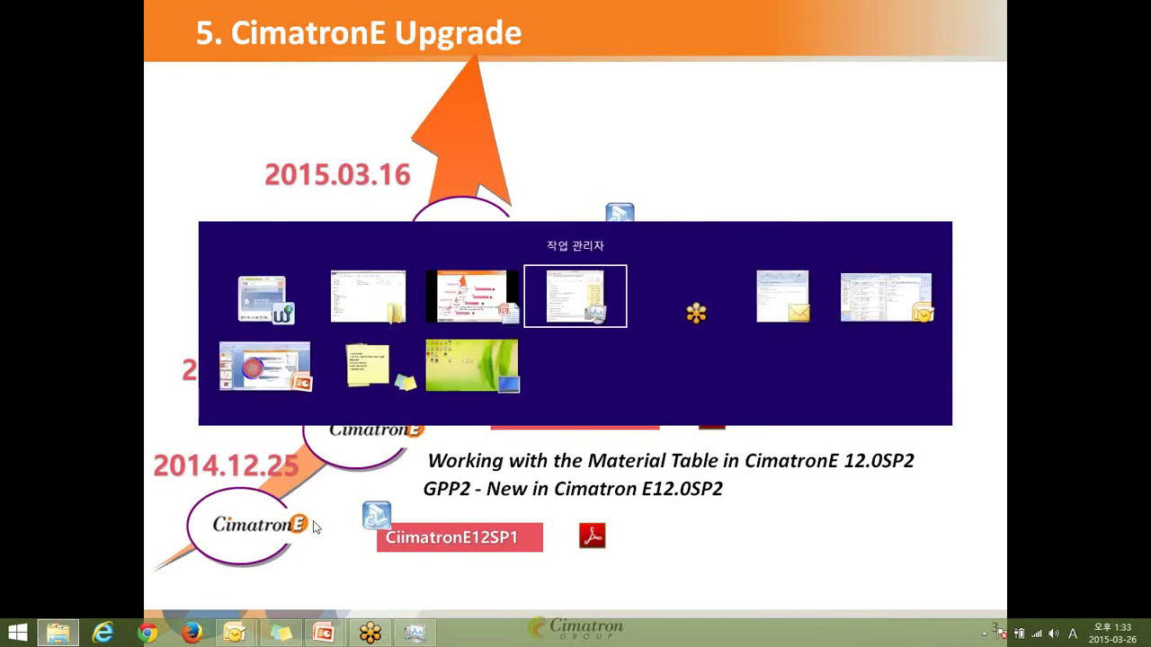
key("alt+Tab")
key("alt+Tab")
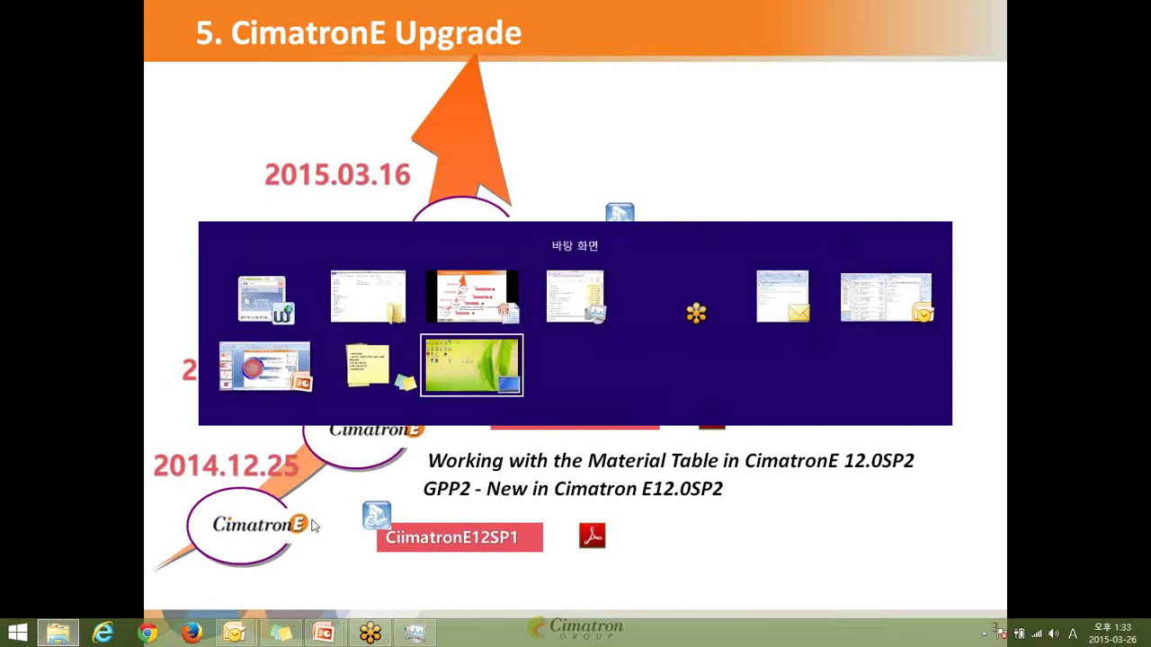
double_click(136, 108)
key("alt+Tab")
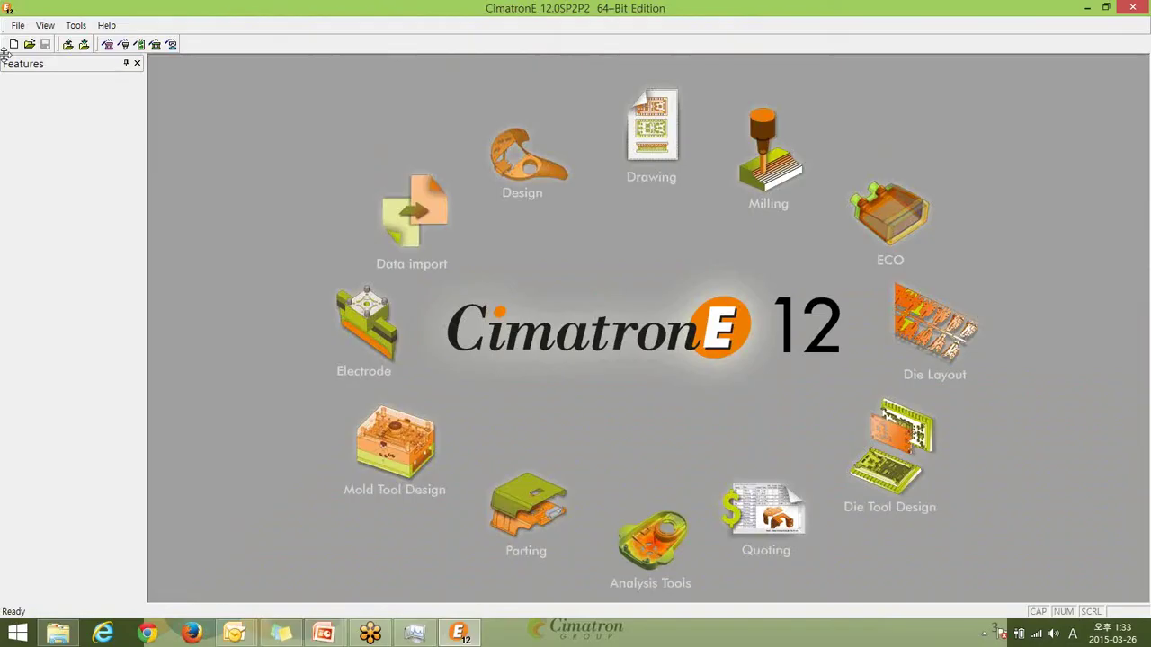
Open the file Profile.elt from the Web_Seminar 2015 folder 3월.
left_click(18, 25)
left_click(18, 25)
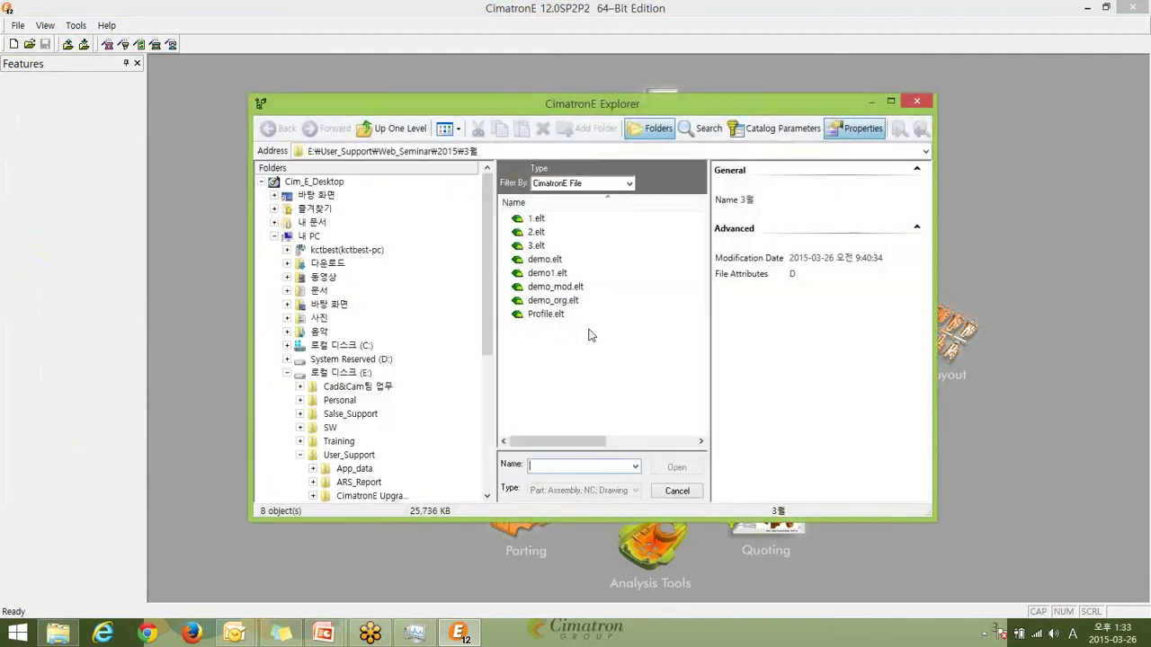
left_click(546, 314)
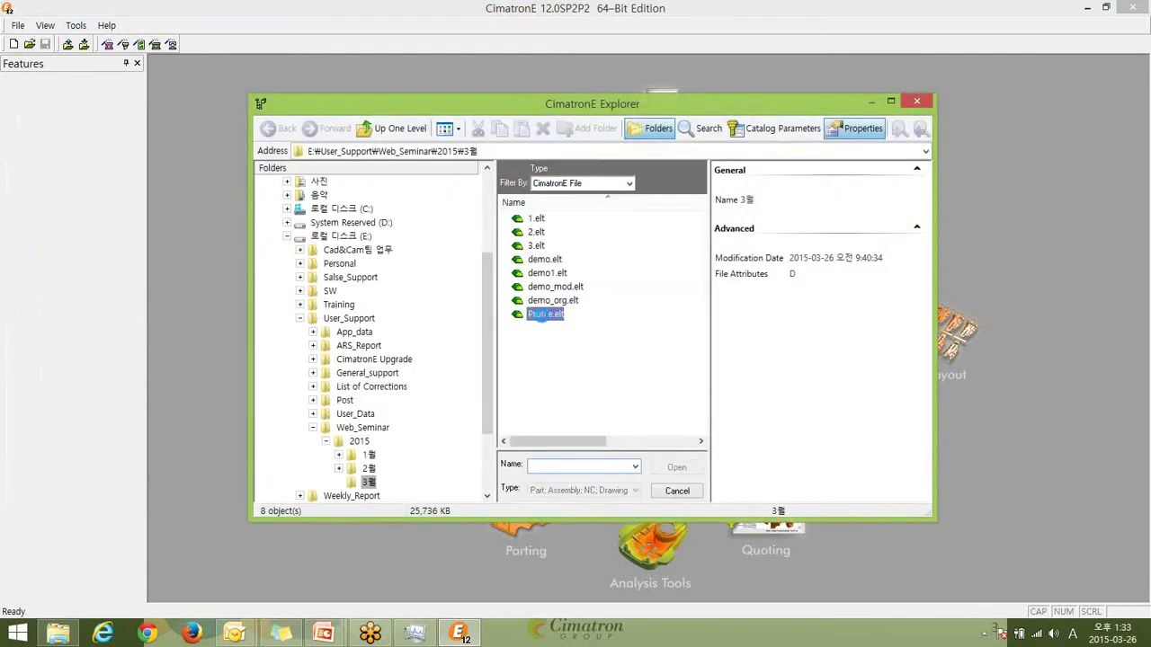
left_click(687, 471)
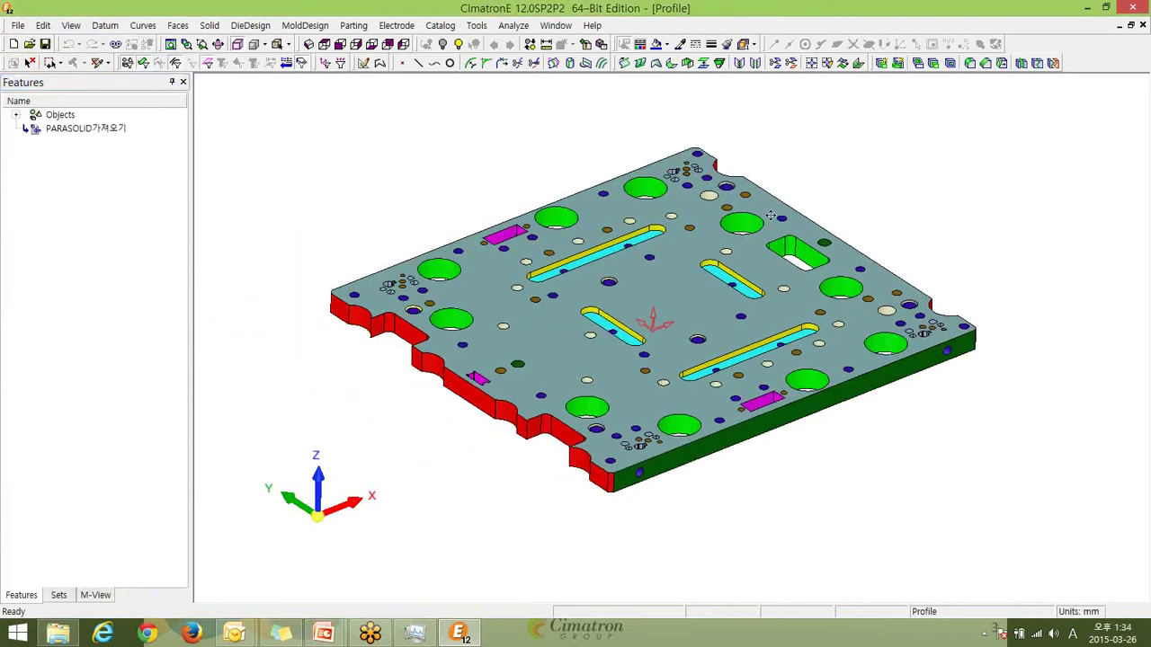
Export the Profile plate to a new NC document.
middle_click_drag(771, 215, 779, 213, "ctrl")
left_click_drag(778, 215, 733, 292, "ctrl")
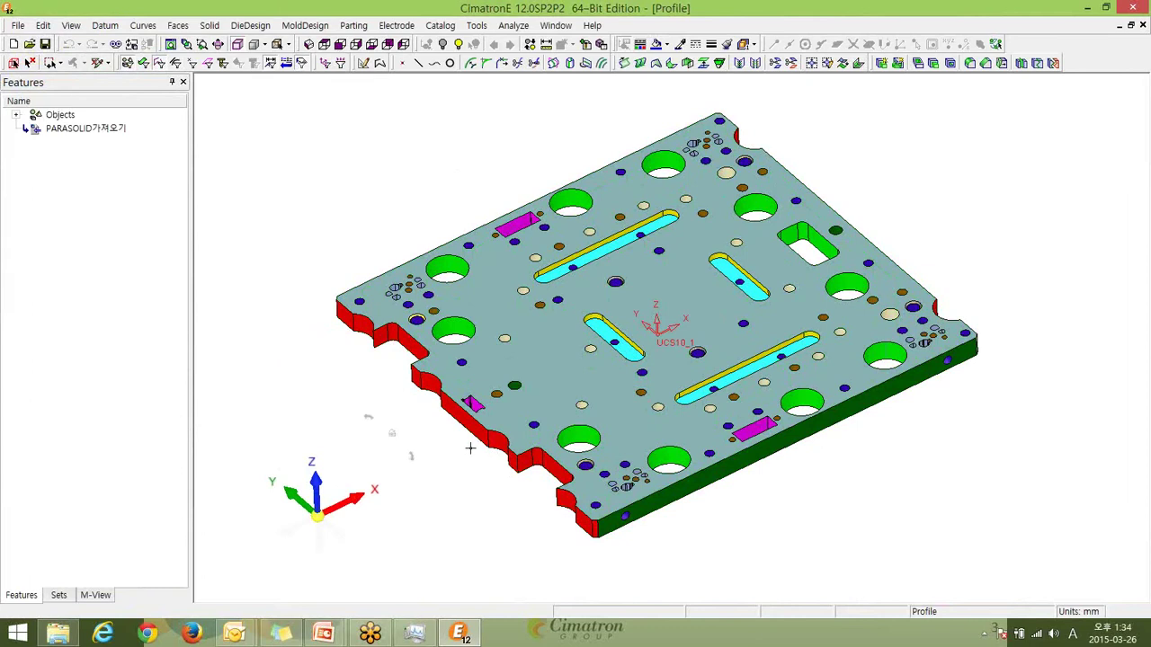
right_click_drag(765, 501, 749, 458, "ctrl")
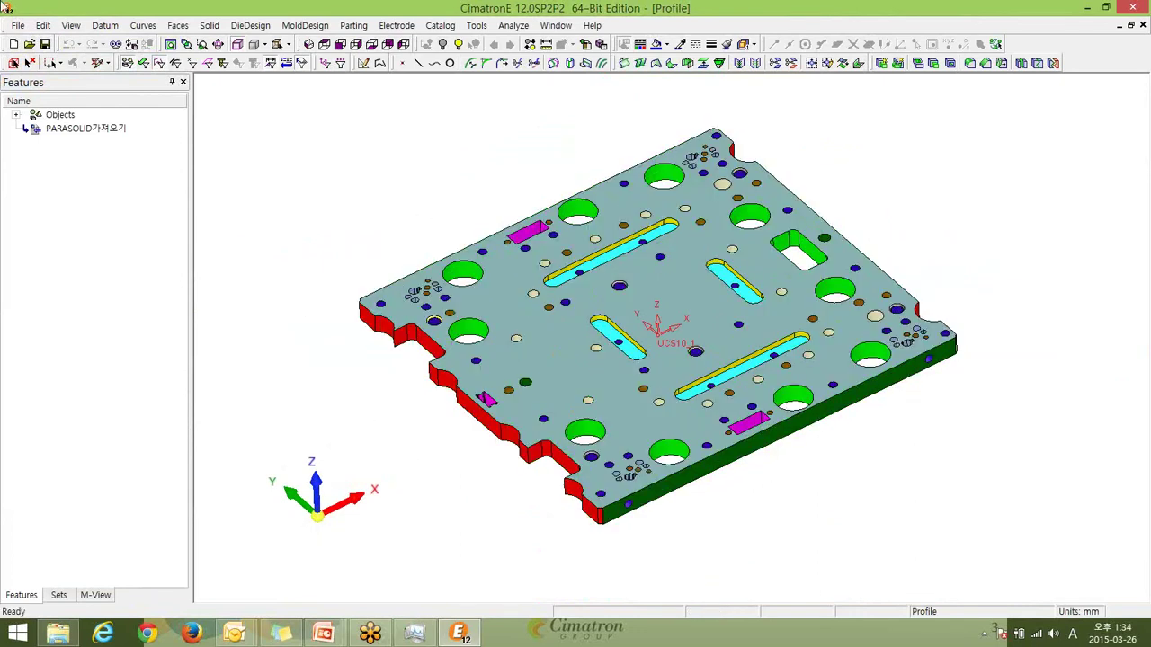
left_click(17, 25)
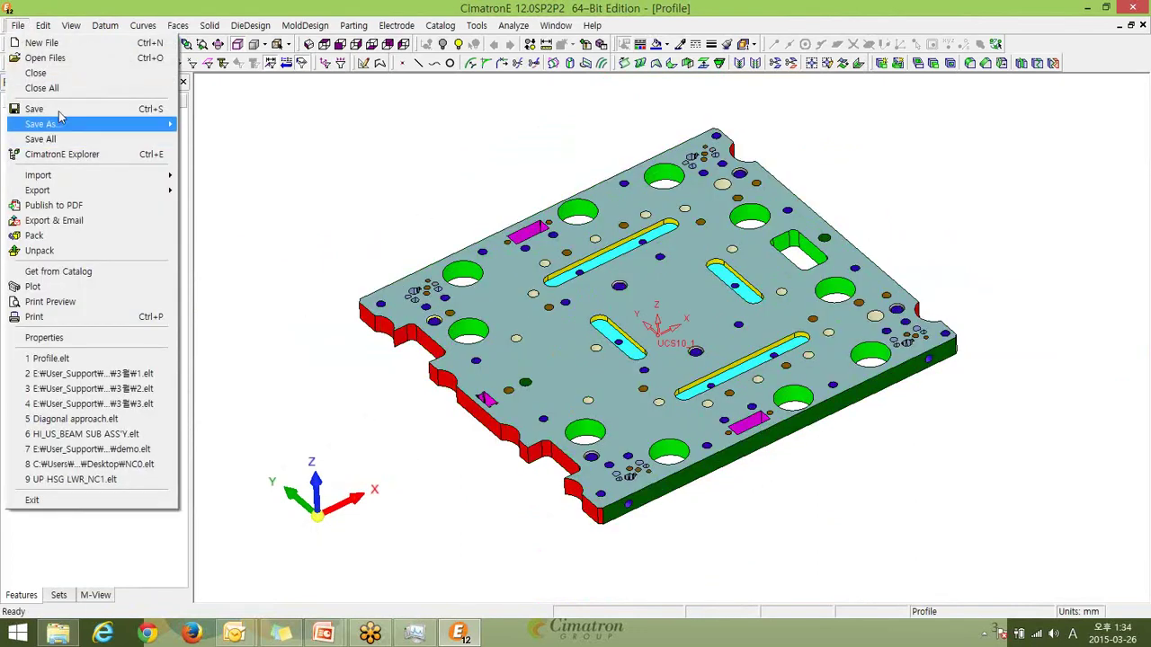
mouse_move(99, 175)
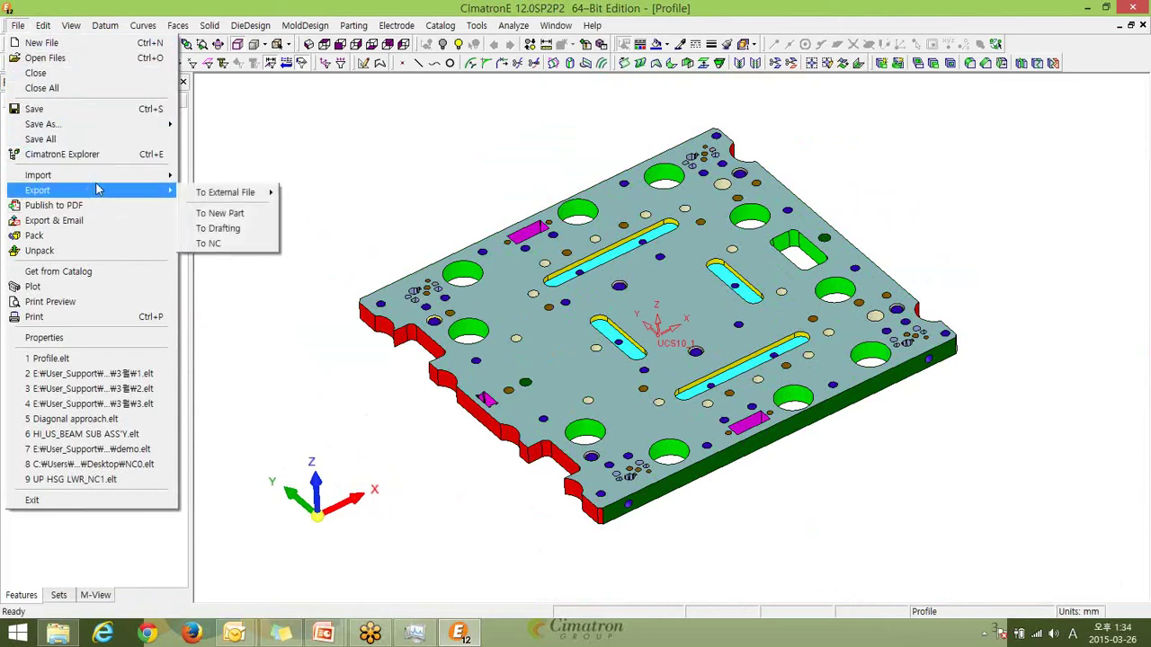
left_click(233, 244)
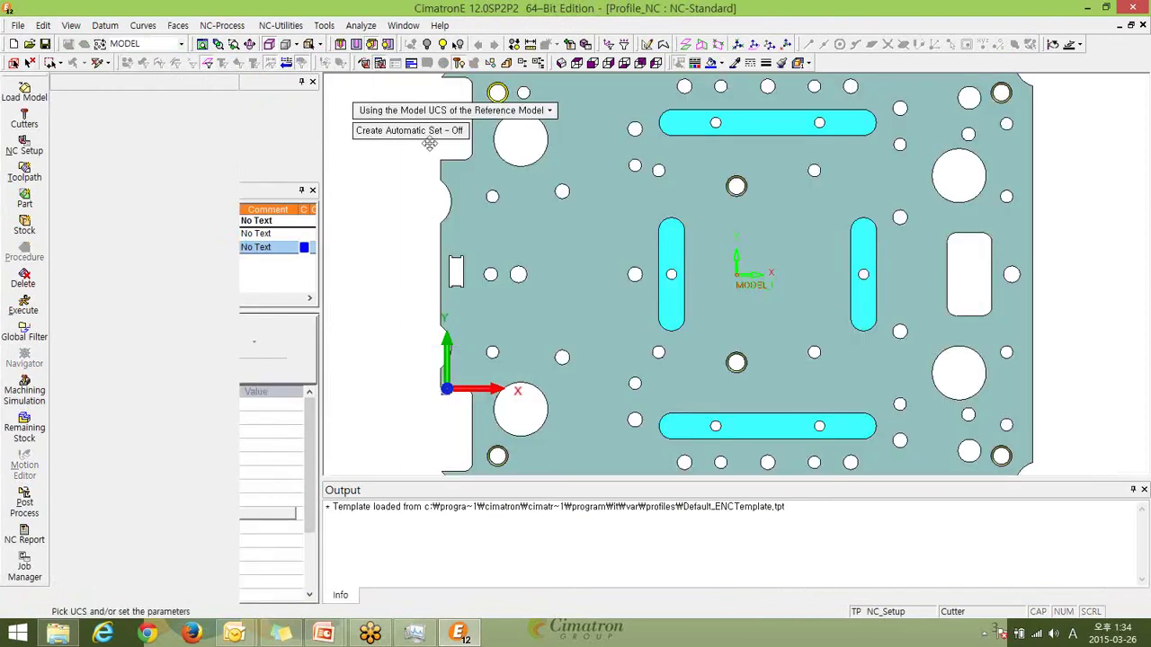
Close the exported NC document and cancel the Windows search for a solution to the program error.
left_click(20, 26)
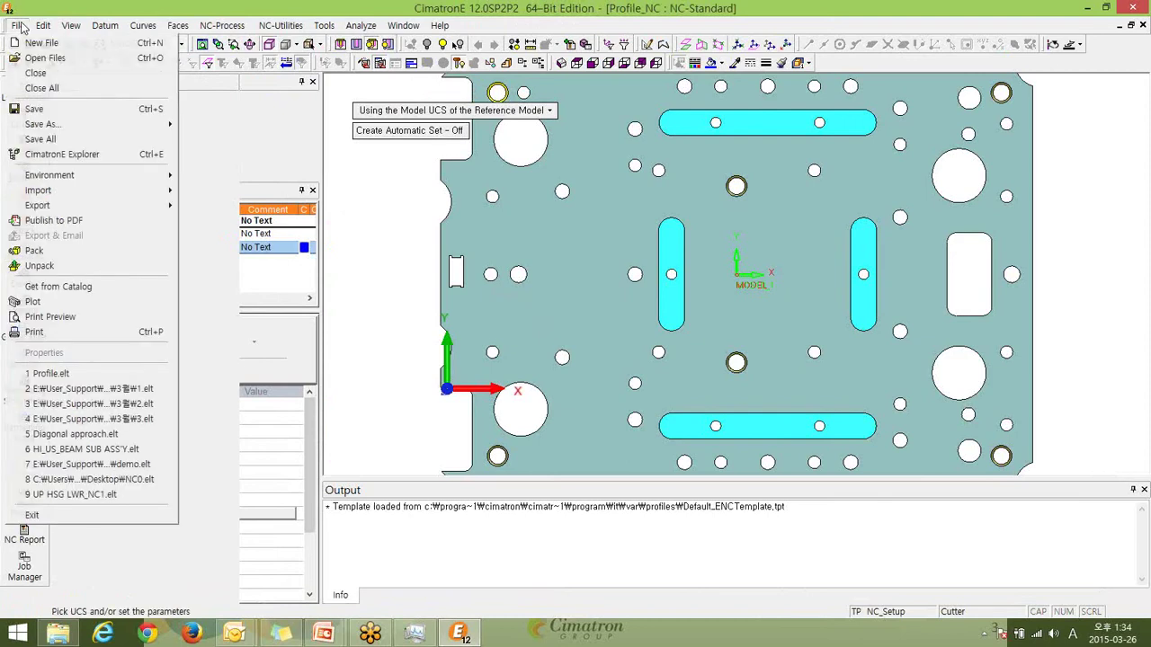
left_click(35, 73)
left_click(585, 351)
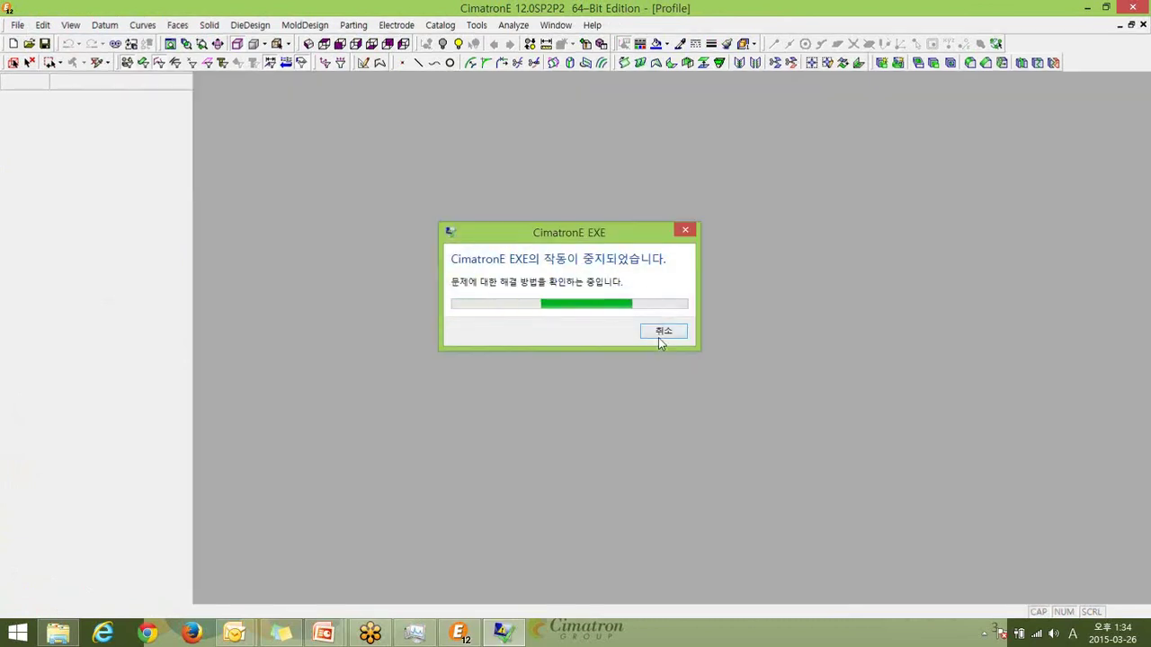
left_click(662, 332)
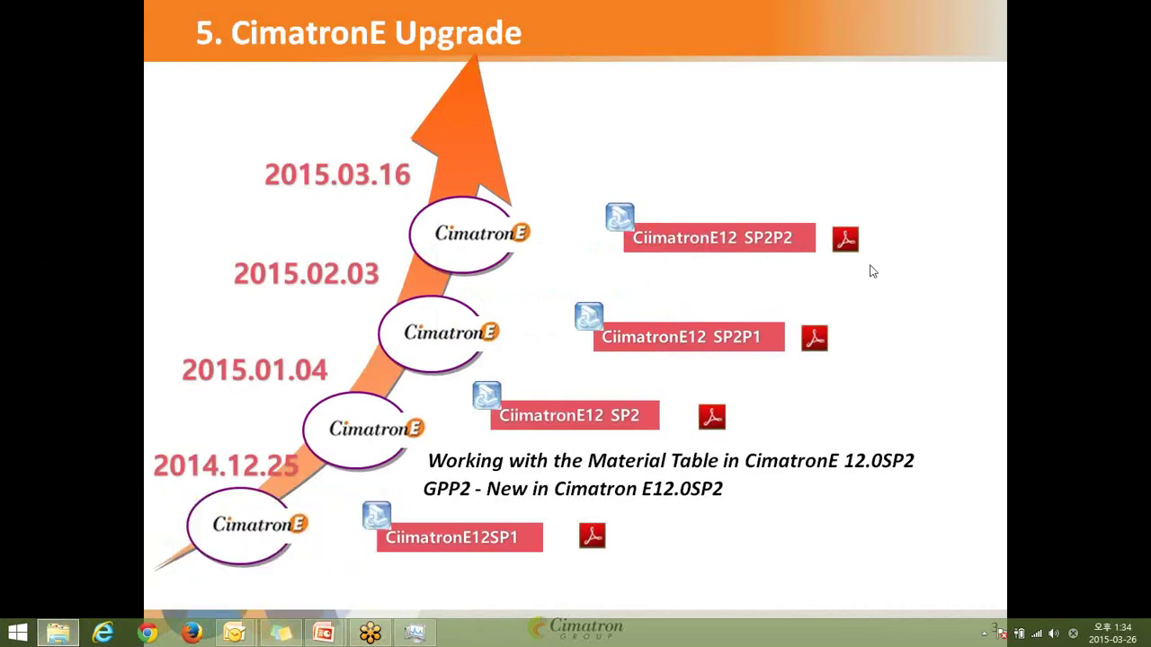
Switch to the Windows desktop and start the English 64-bit version of CimatronE 12.0 again.
key("alt+Tab")
key("alt+Tab")
key("alt+Tab")
key("alt+Tab")
key("alt+Tab")
key("alt+Tab")
key("alt+Tab")
key("alt+Tab")
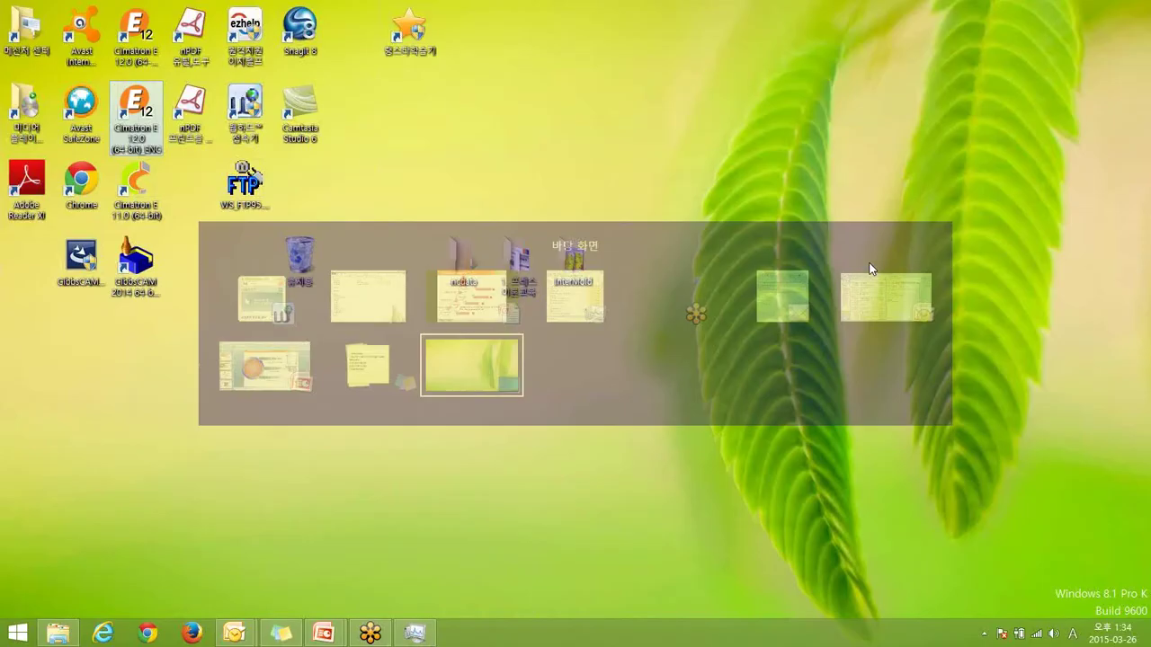
double_click(134, 117)
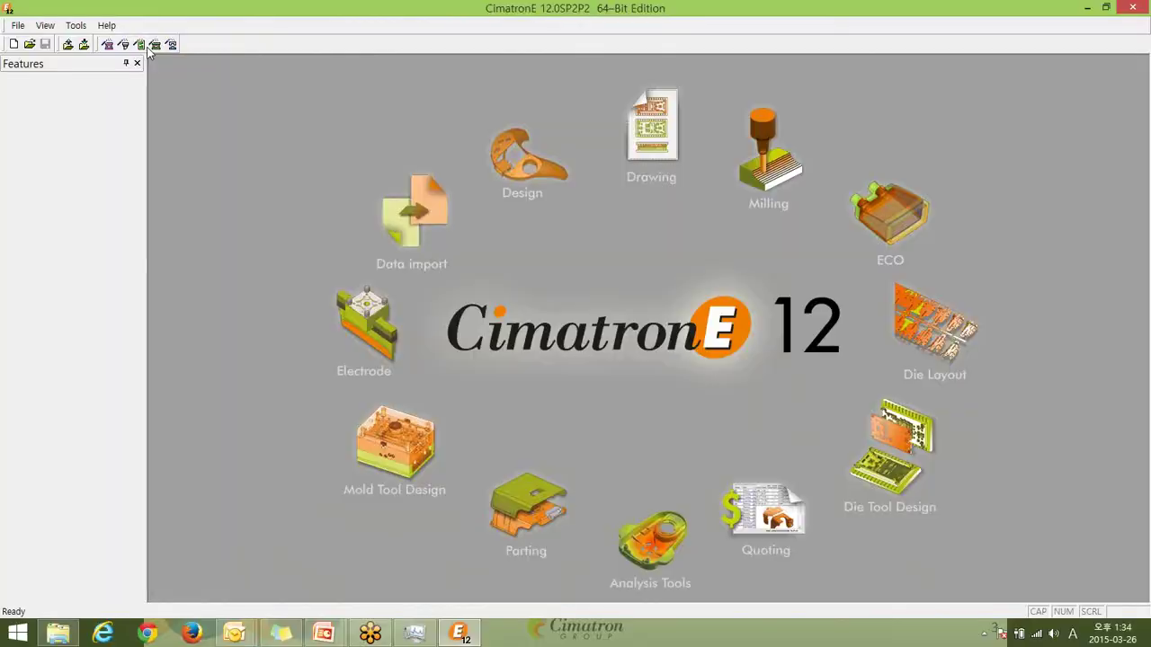
Create a new NC document.
left_click(17, 25)
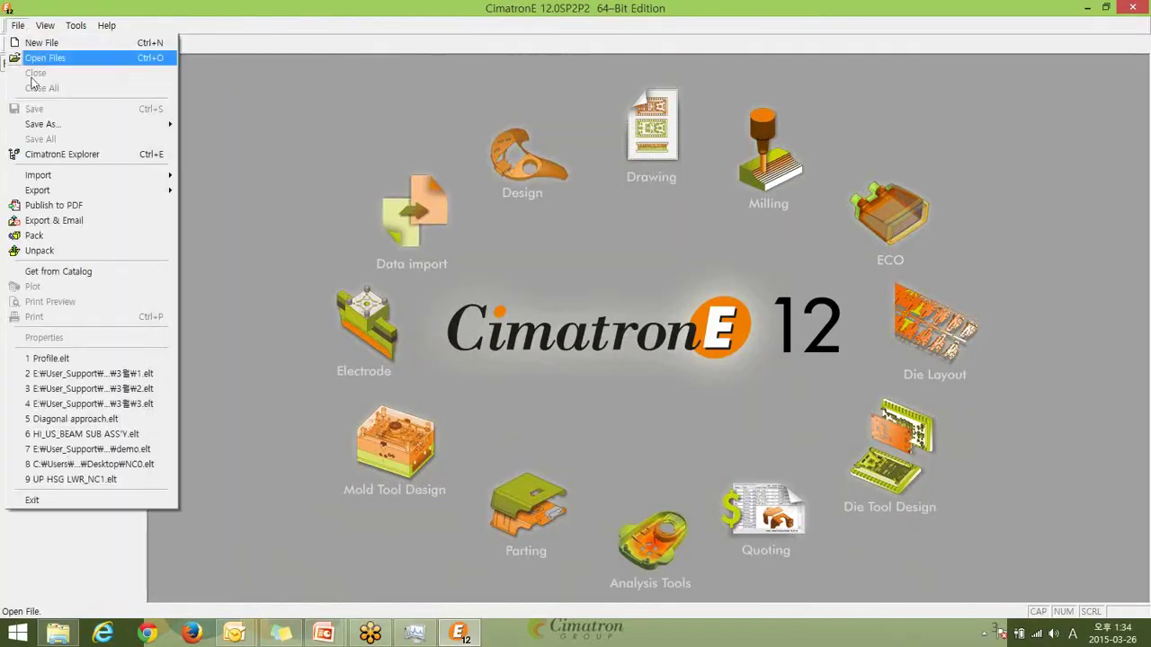
left_click(41, 43)
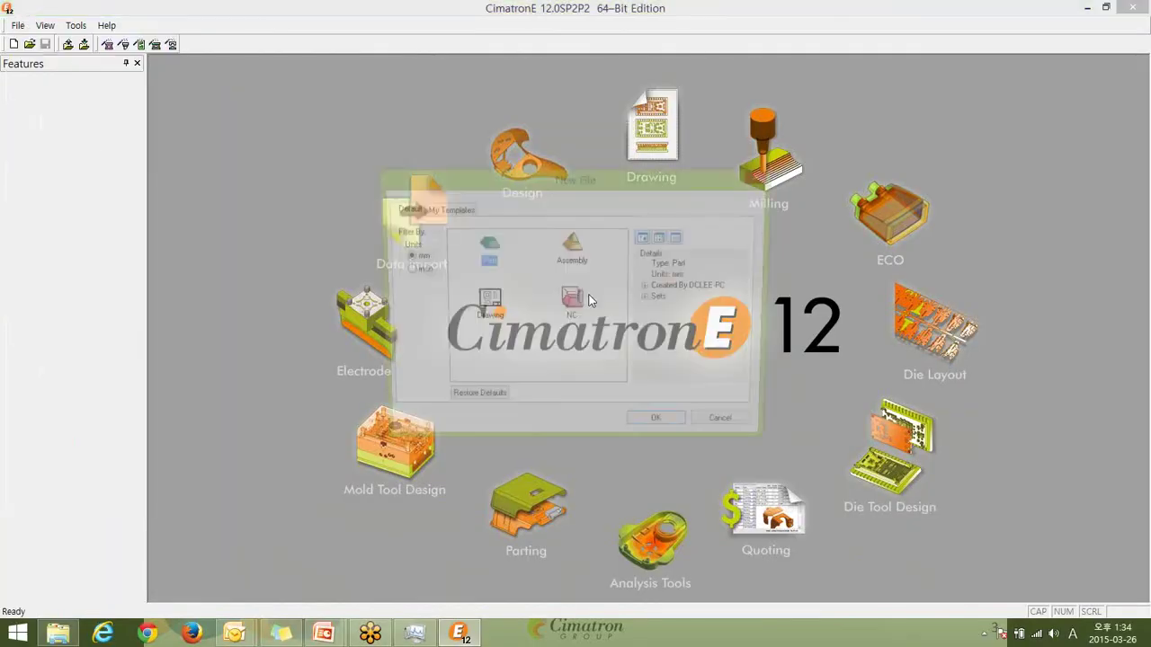
key("Return")
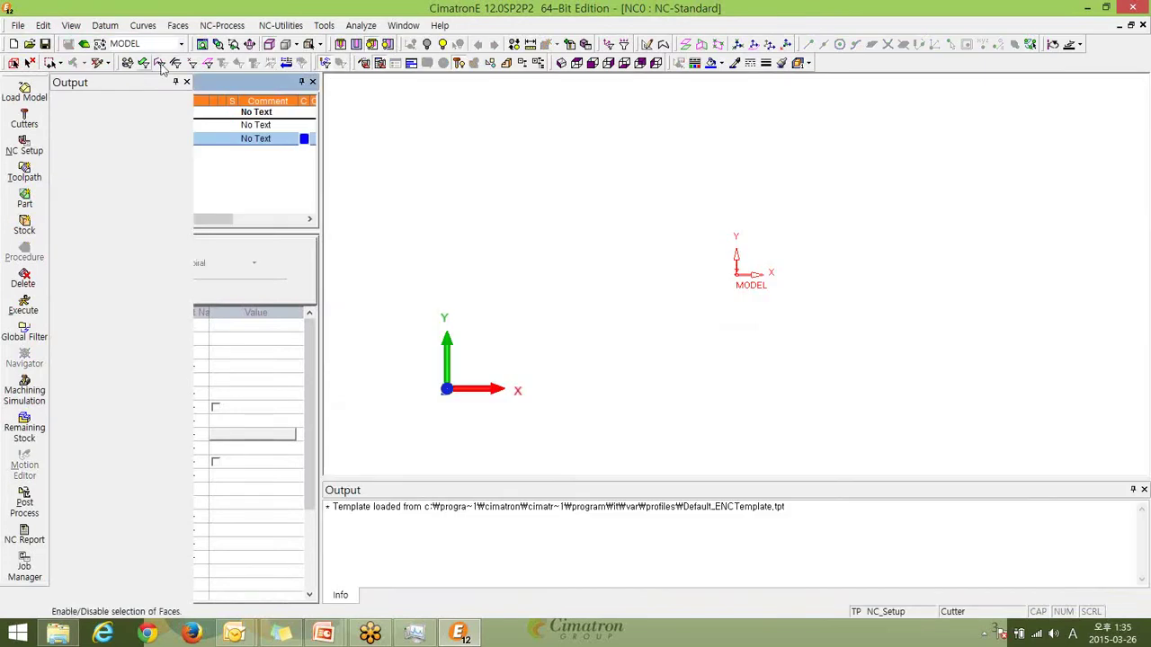
Load Profile.elt into the NC document with automatic set creation on, and close the blank Output panel covering the NC Process Manager.
left_click(24, 90)
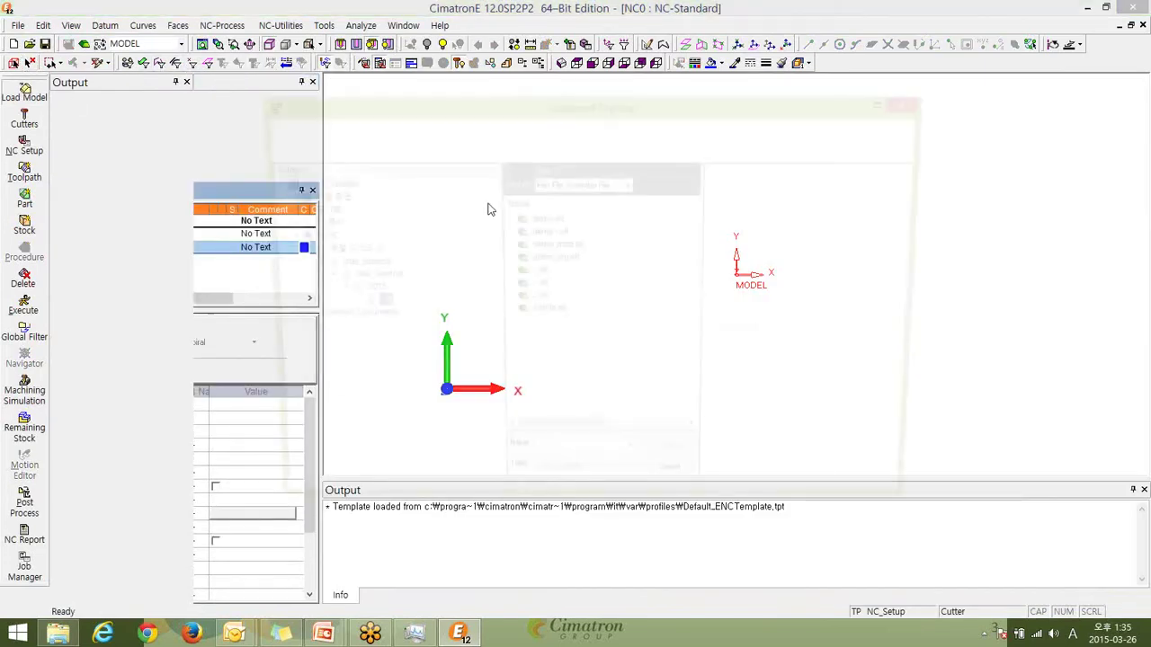
left_click(545, 314)
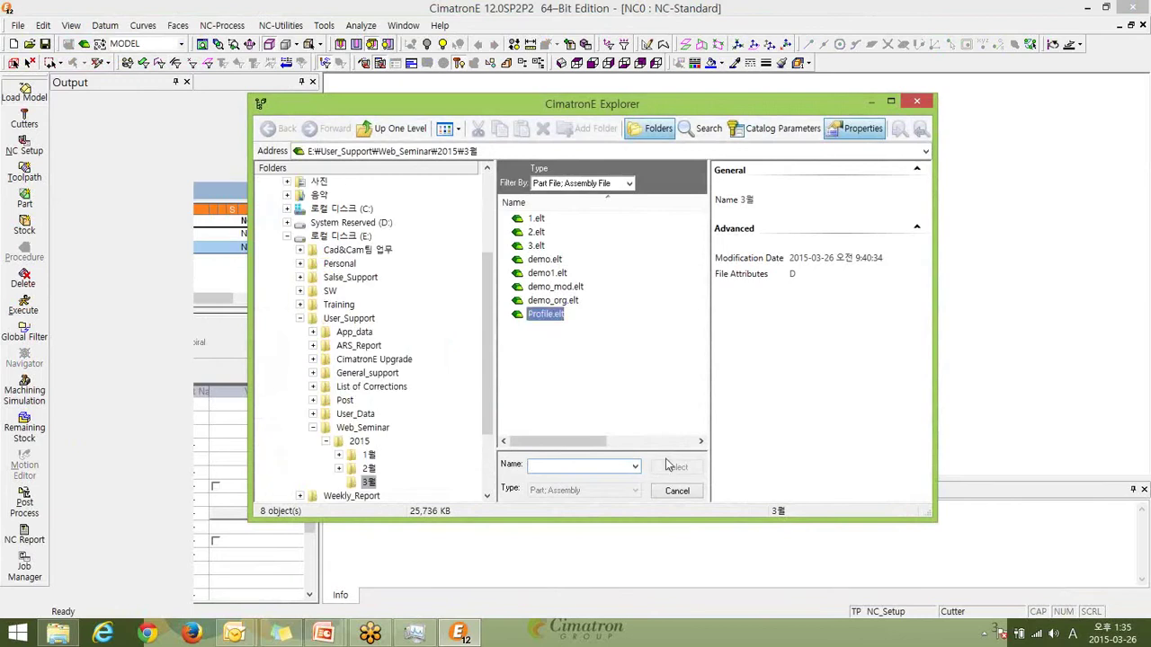
left_click(676, 468)
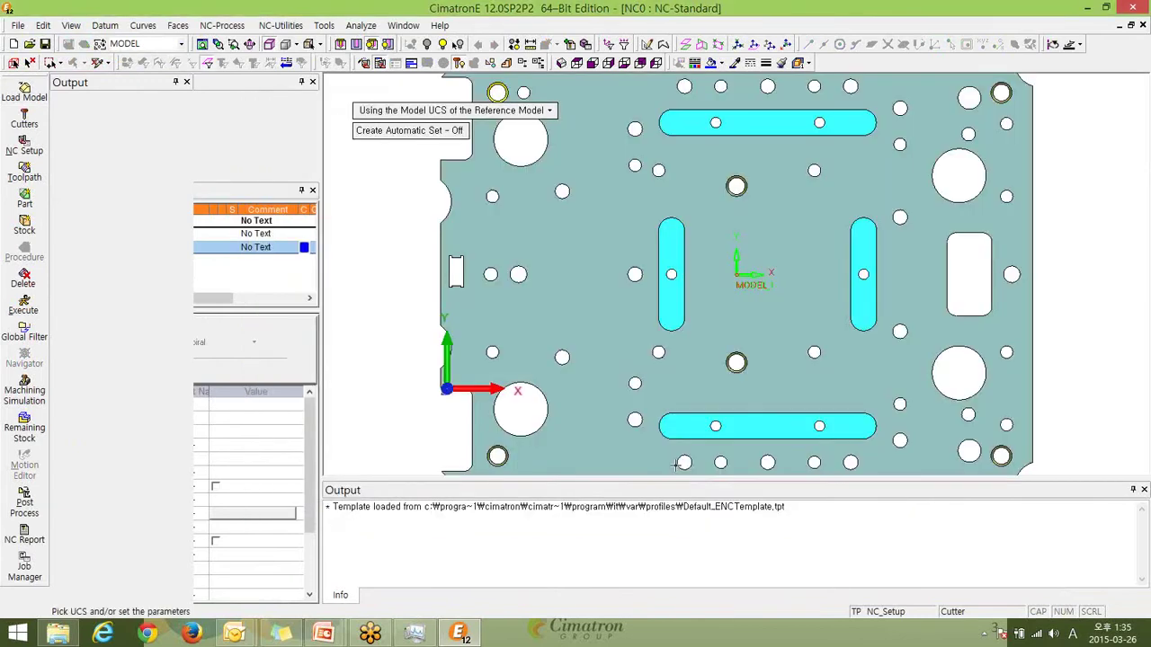
middle_click(401, 186)
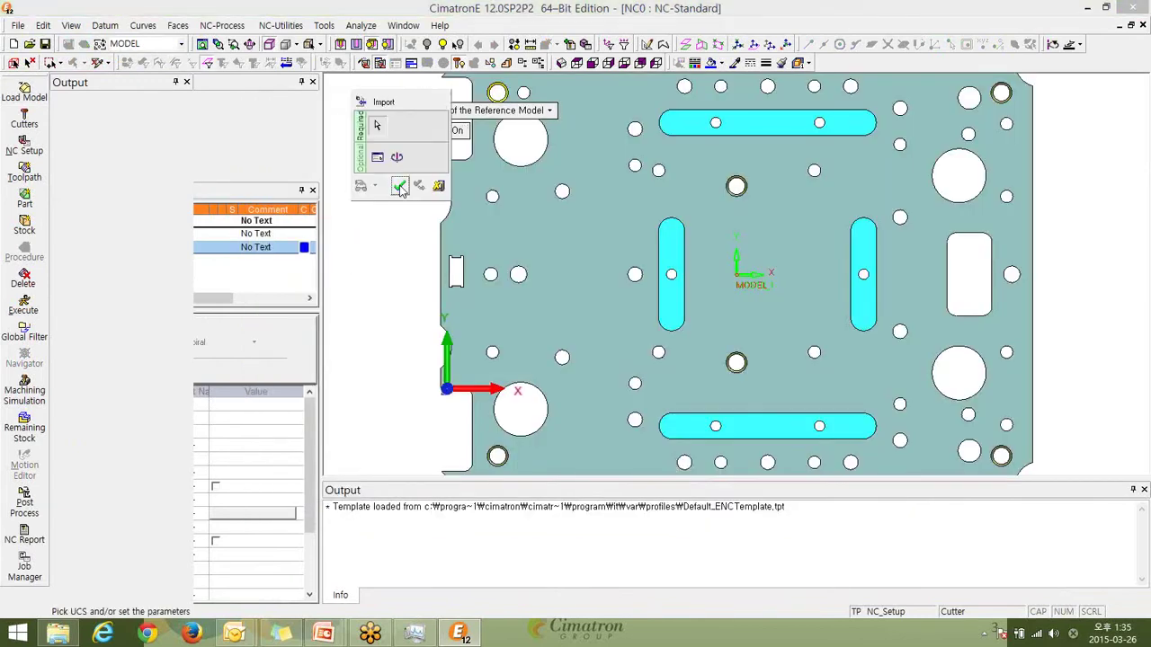
left_click(399, 187)
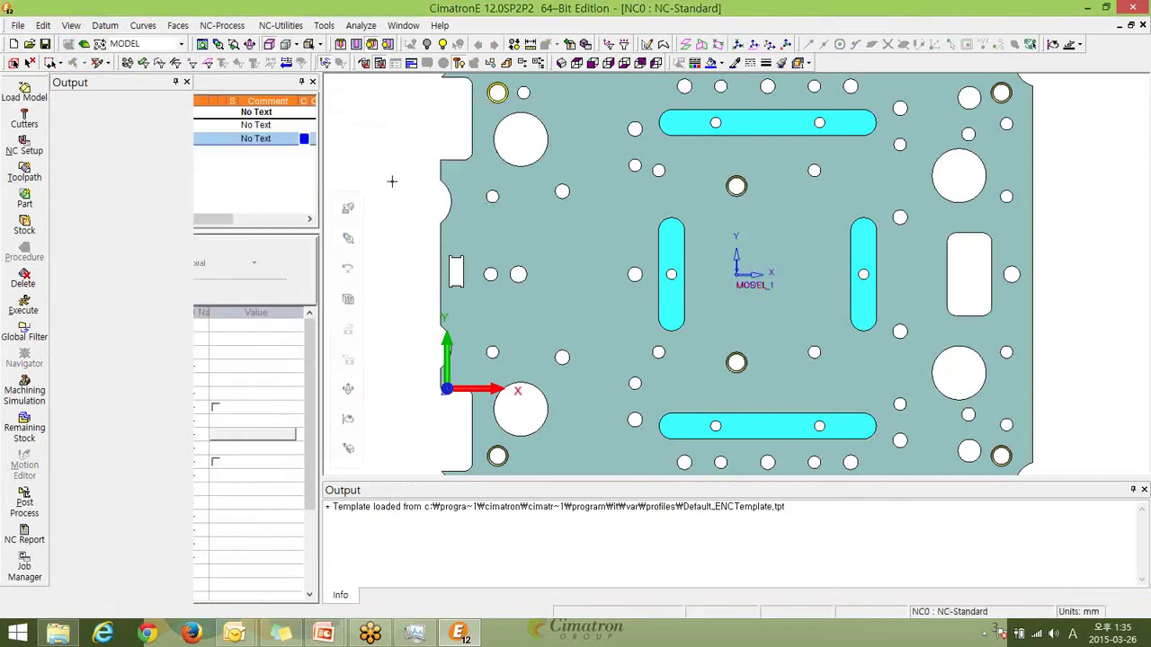
left_click(187, 83)
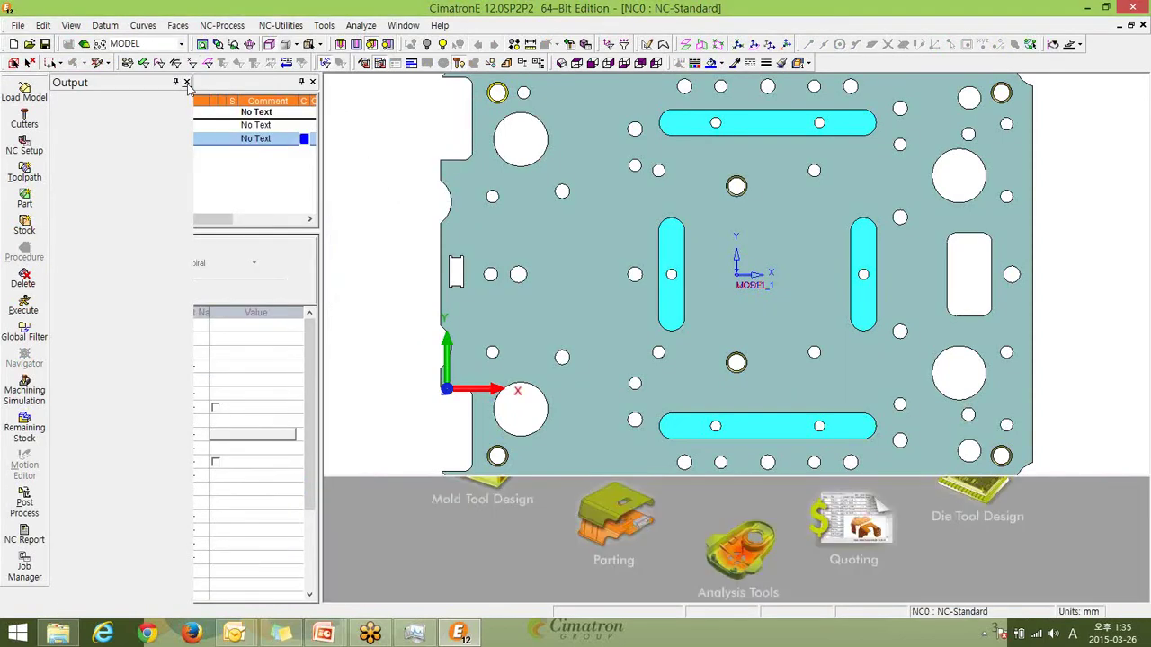
left_click(186, 82)
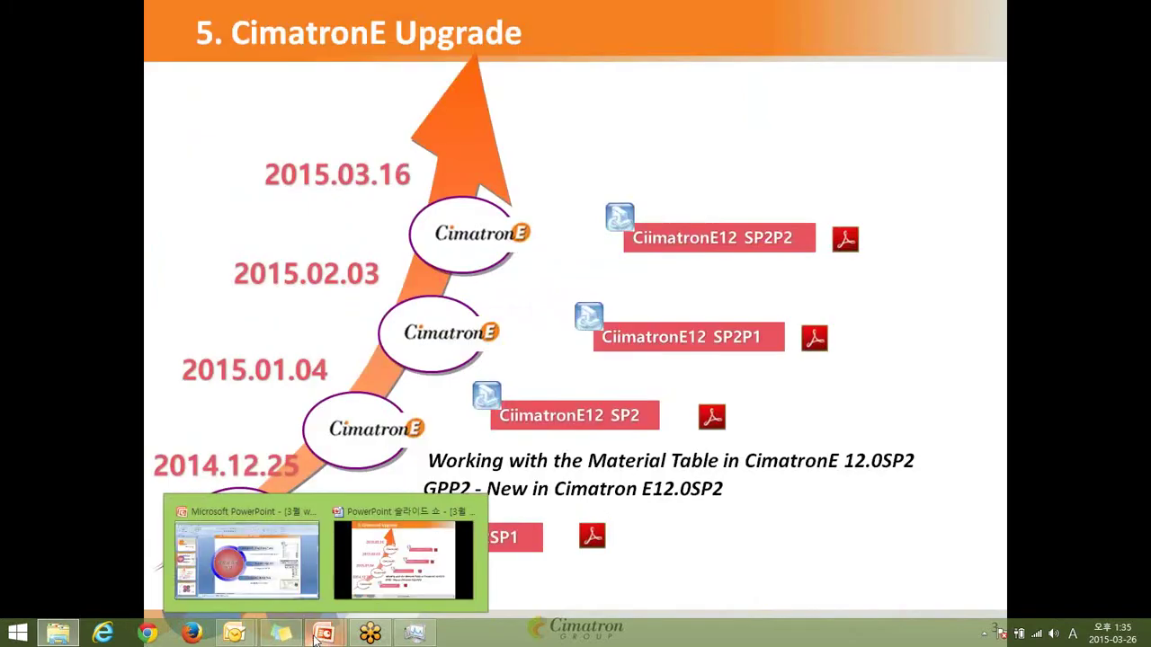
Switch from the slide show to the Windows desktop.
key("alt+Tab")
key("alt+Tab")
key("alt+Tab")
key("alt+Tab")
key("alt+Tab")
key("alt+Tab")
key("alt+Tab")
key("alt+Tab")
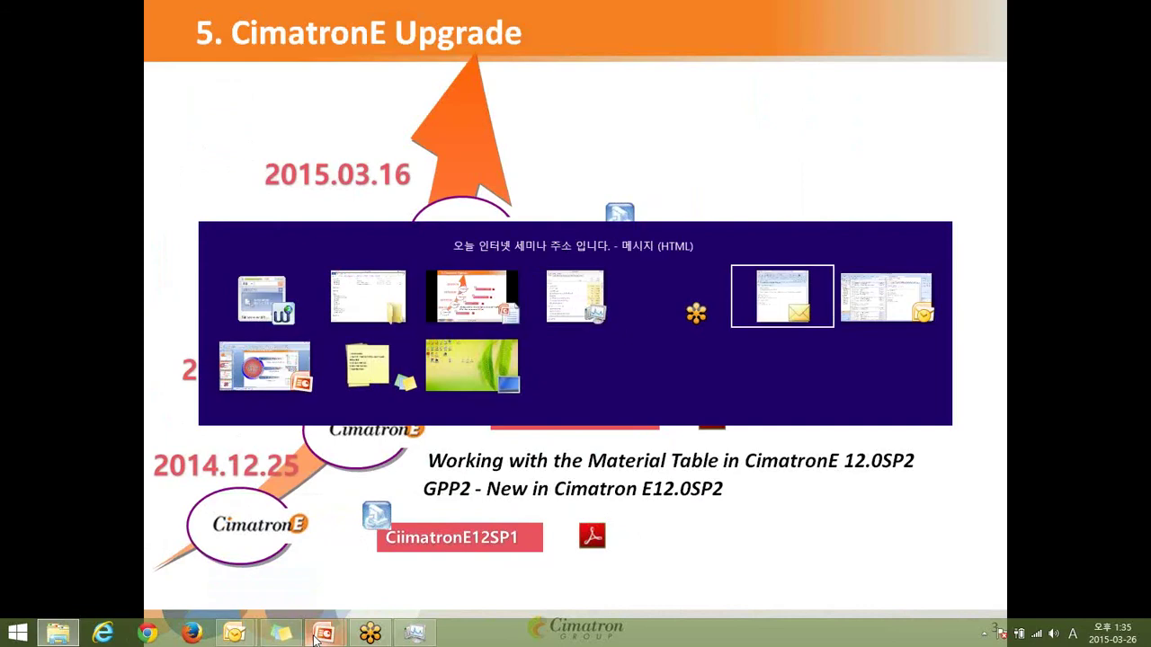
key("alt+Tab")
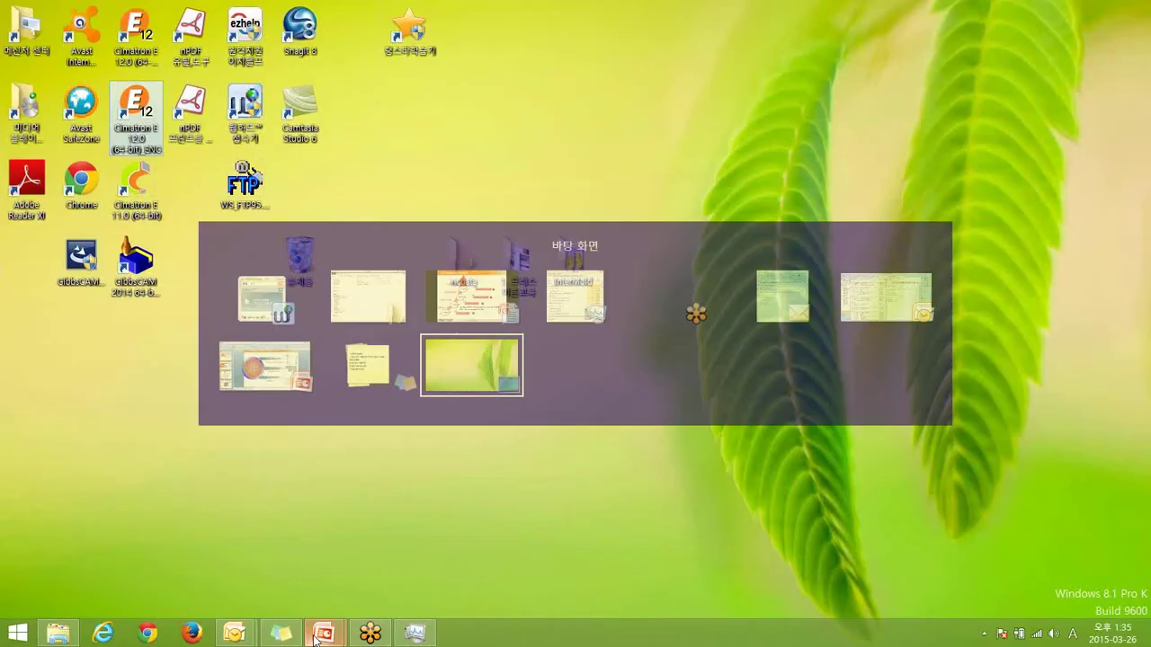
Review the running processes in the Windows Task Manager and close it.
mouse_move(58, 625)
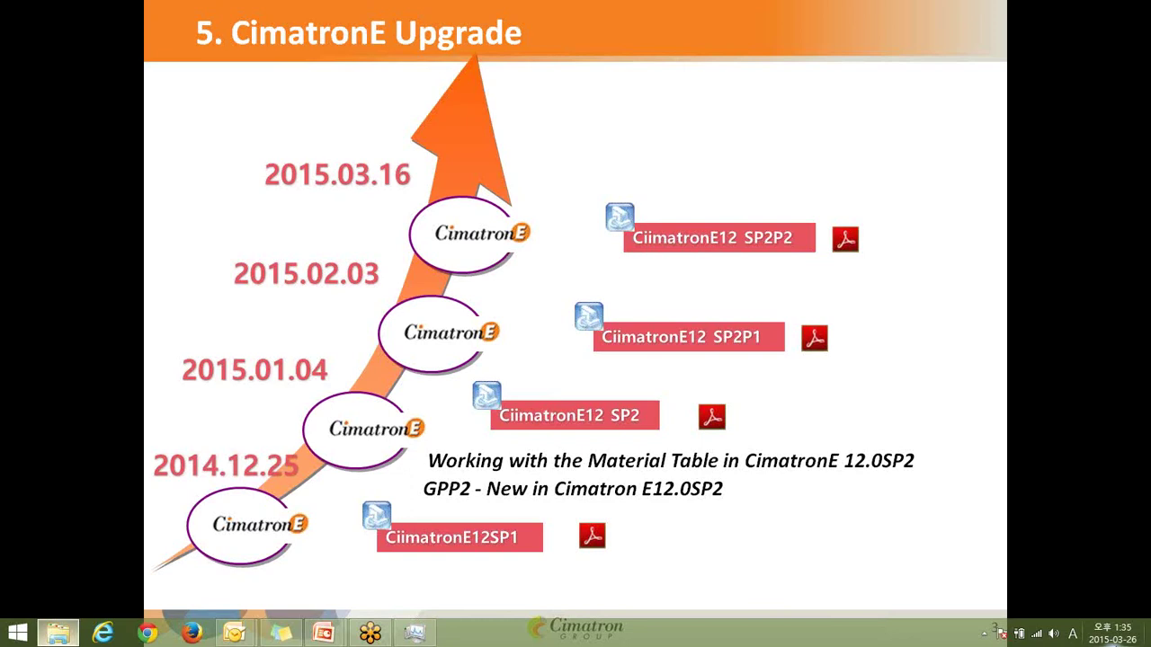
left_click(419, 633)
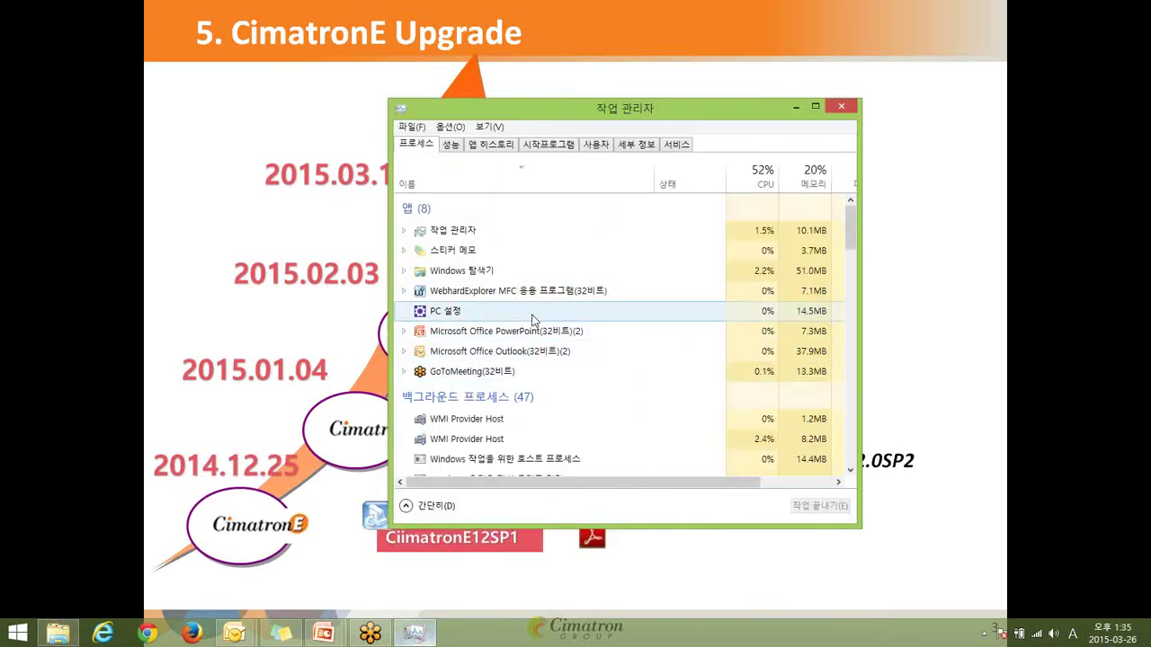
left_click_drag(851, 227, 848, 439)
left_click(843, 106)
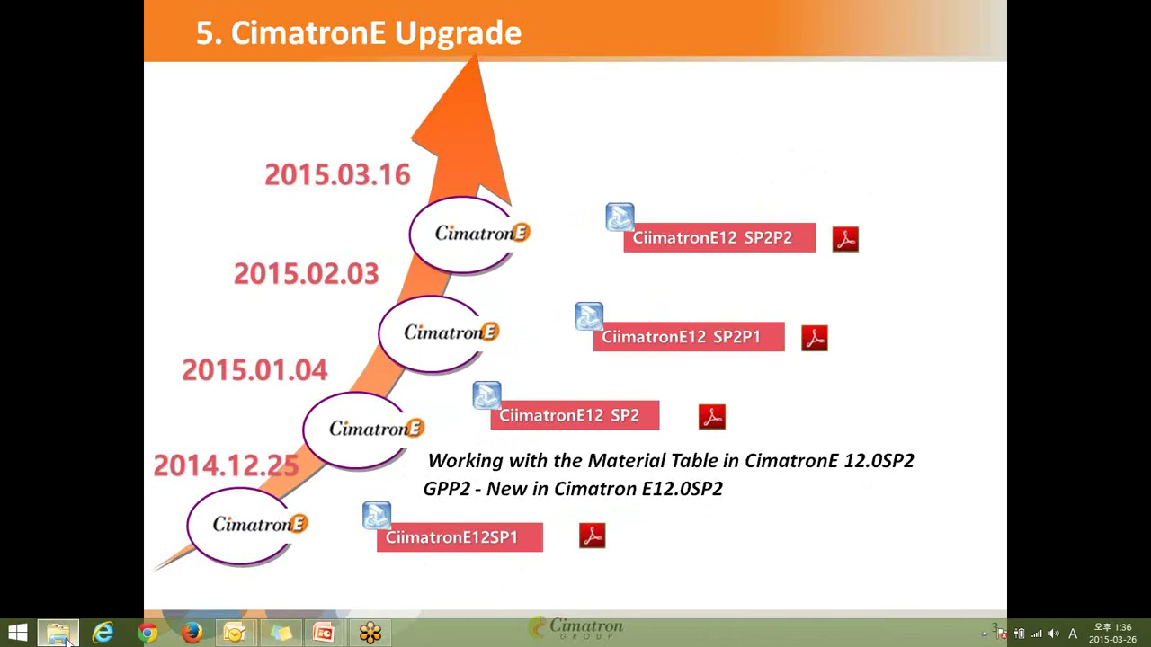
Switch to the Windows desktop and start the English 64-bit version of CimatronE 12.0.
key("alt+Tab")
key("alt+Tab")
key("alt+Tab")
key("alt+Tab")
key("alt+Tab")
key("alt+Tab")
key("alt+Tab")
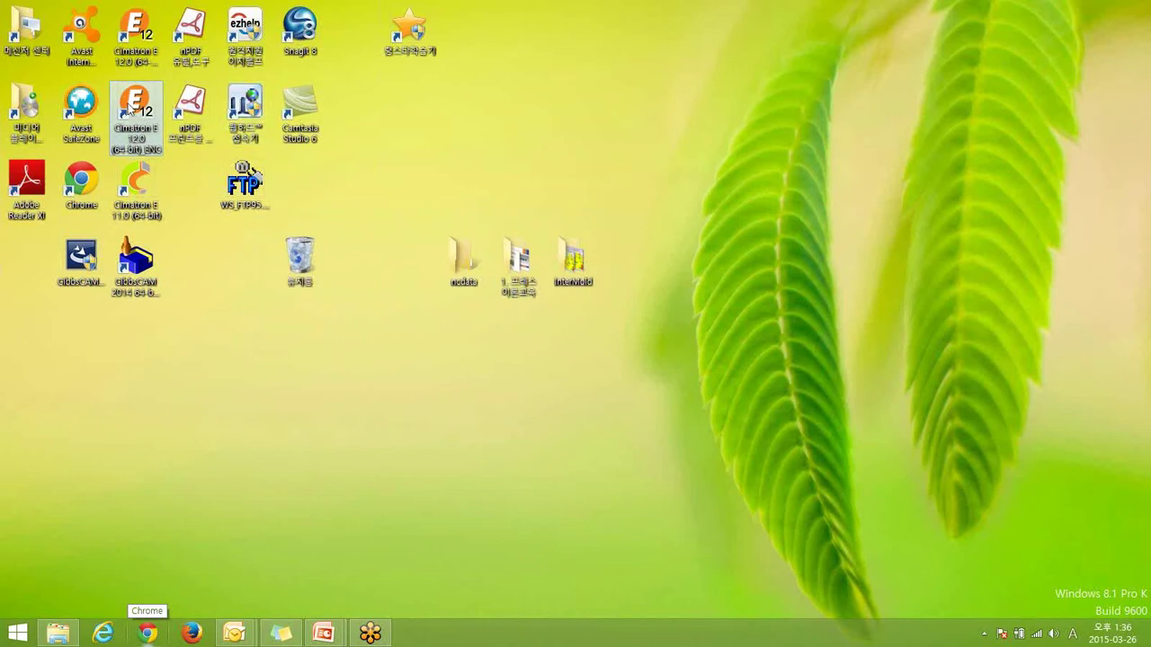
double_click(135, 108)
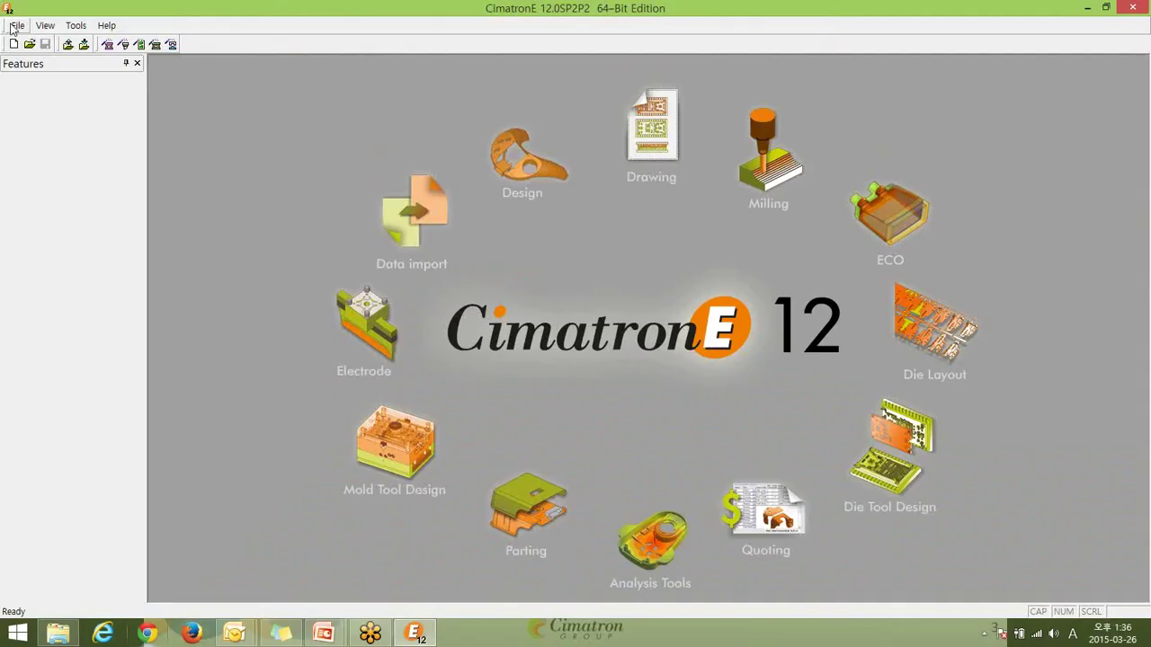
Create a new NC document.
left_click(15, 27)
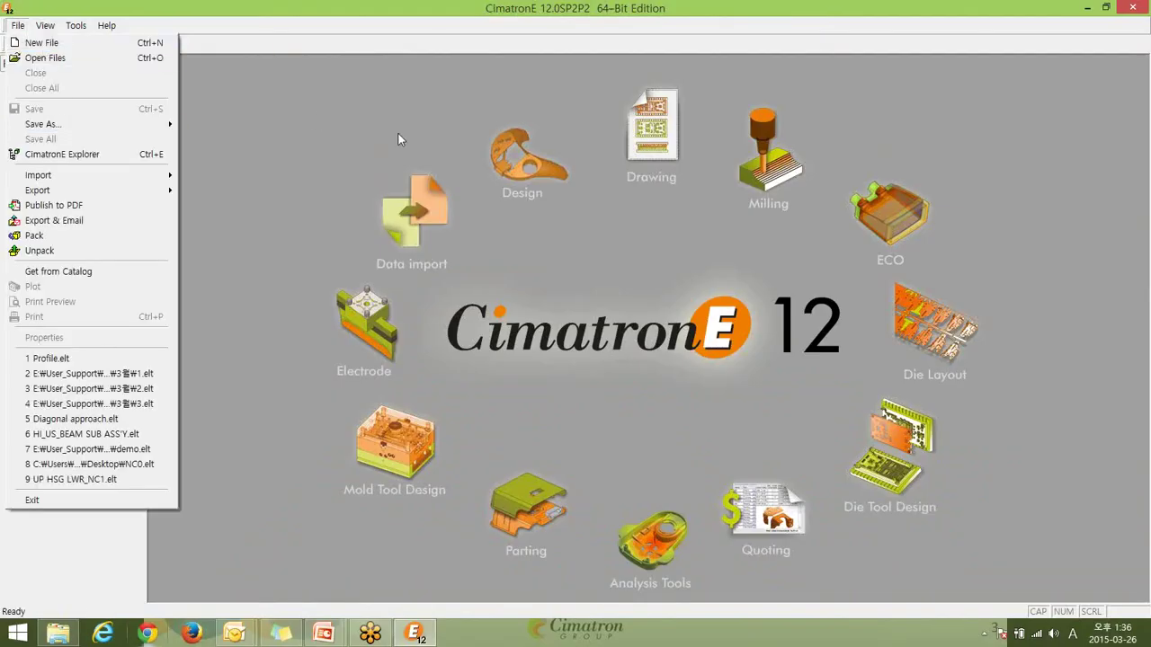
left_click(42, 44)
double_click(571, 303)
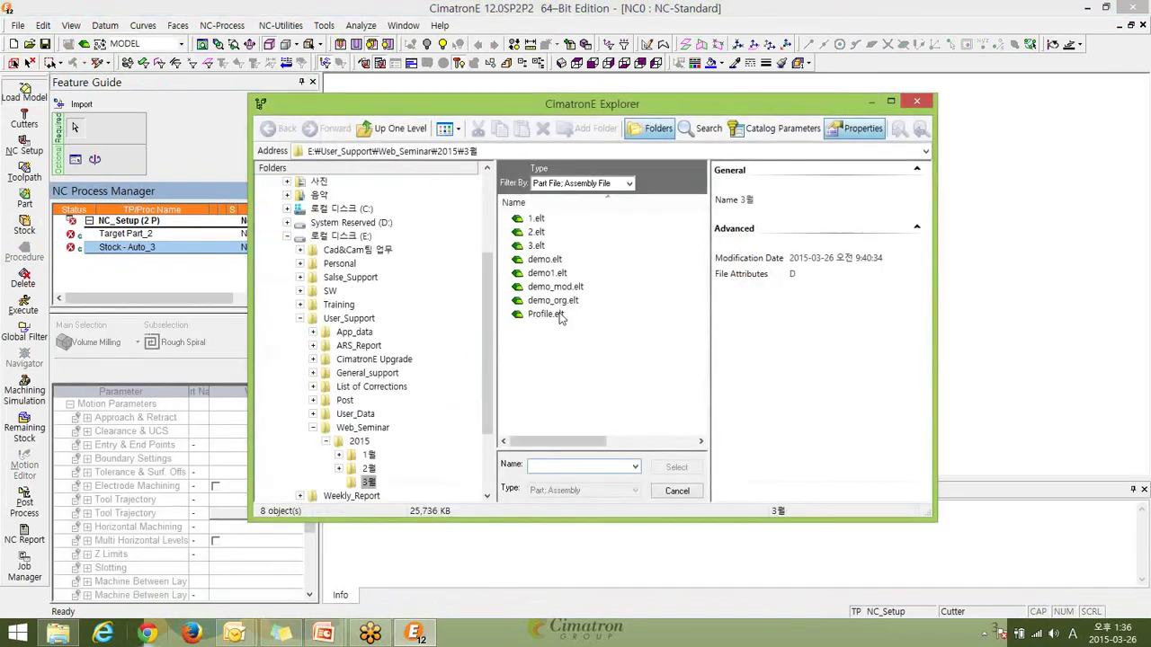
Load Profile.elt from the 3월 folder into the NC document, using the reference model's UCS and automatic set creation on.
left_click(545, 314)
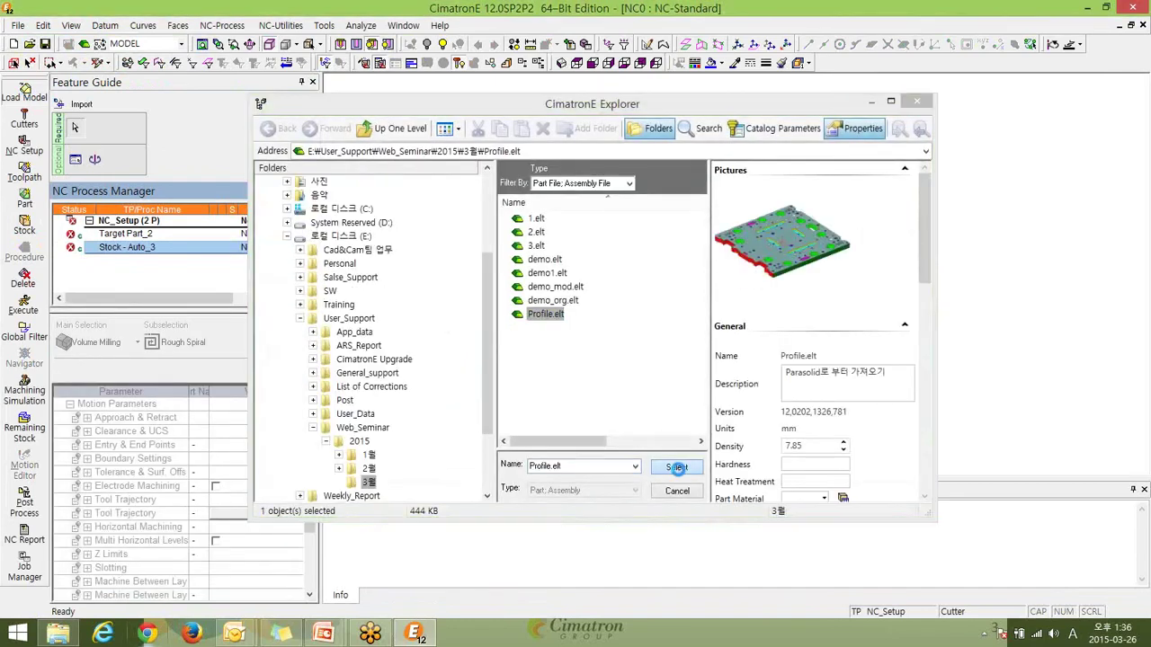
left_click(676, 467)
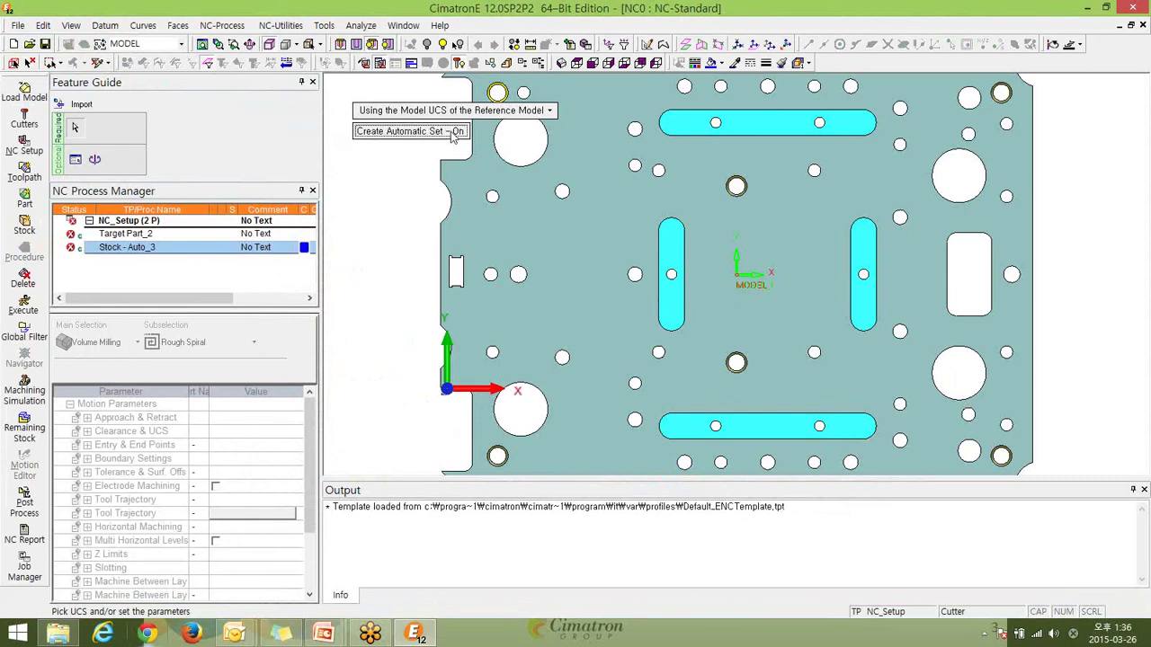
left_click(349, 204)
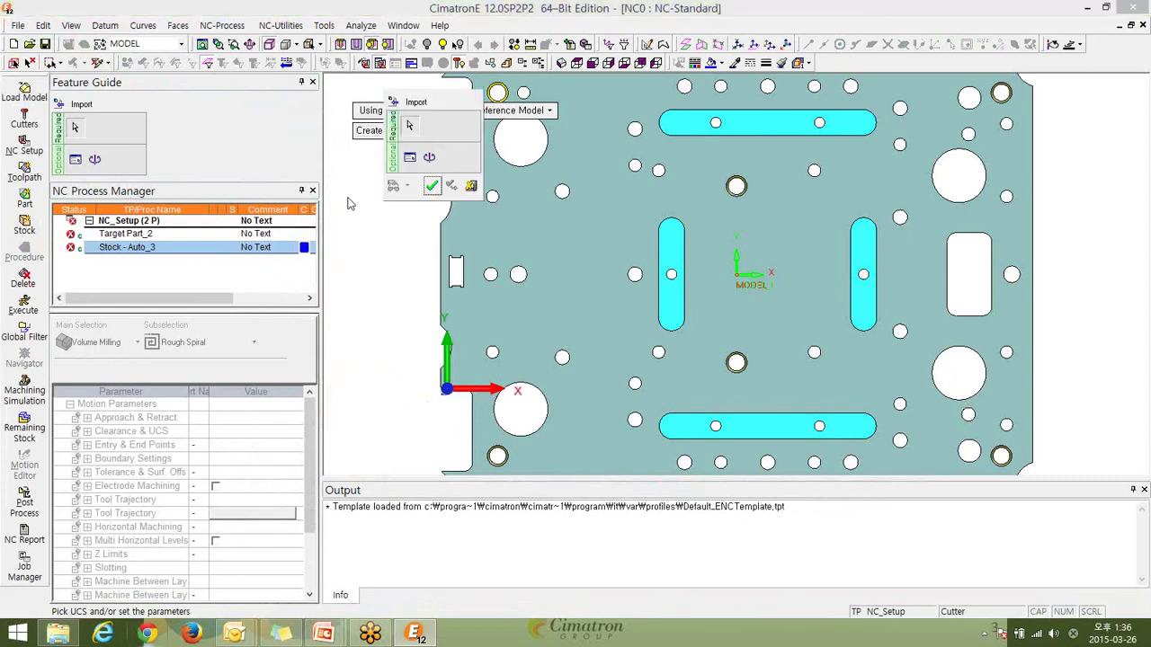
left_click(435, 189)
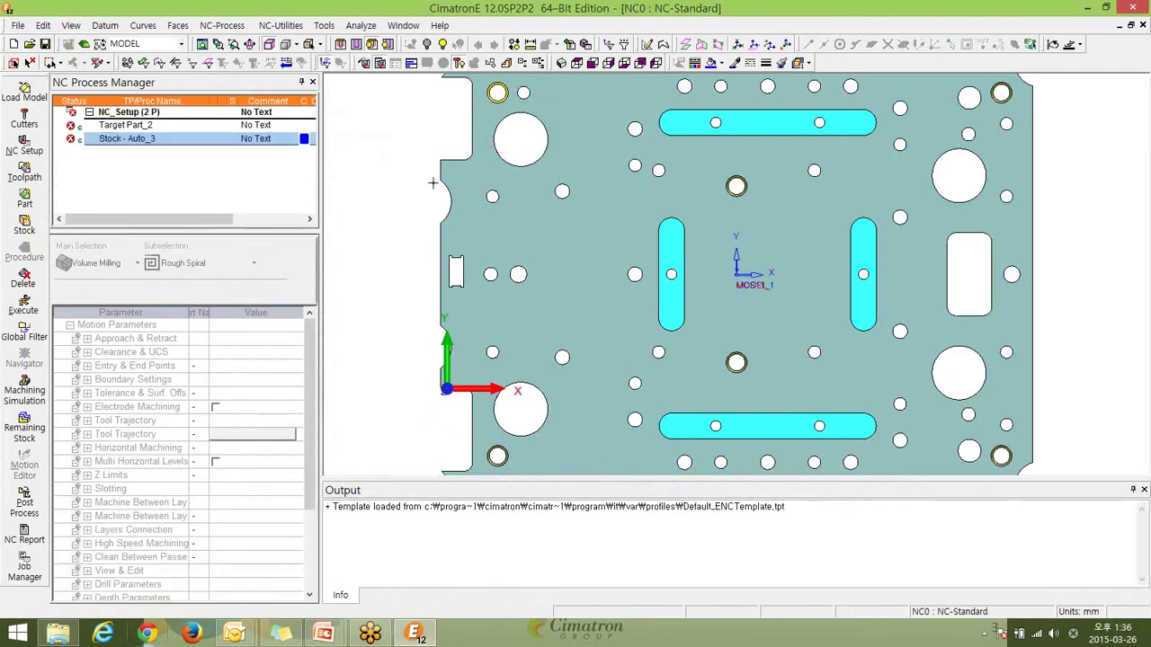
View the sets of the loaded Profile model and return to the NC Process Manager.
left_click(492, 65)
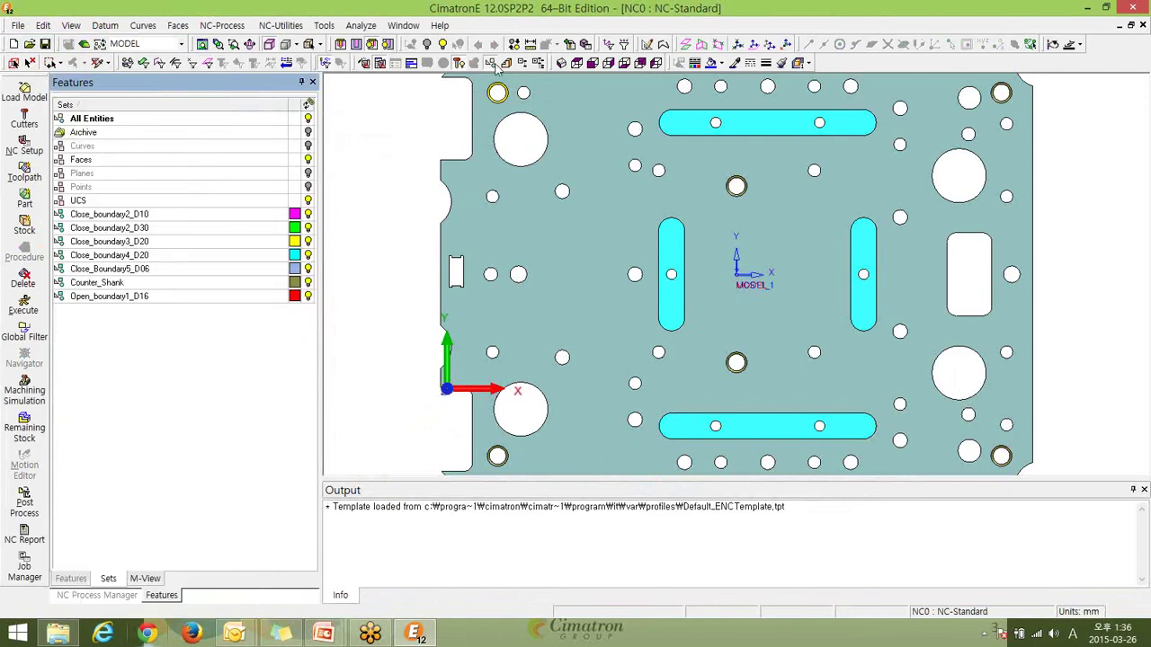
left_click(491, 64)
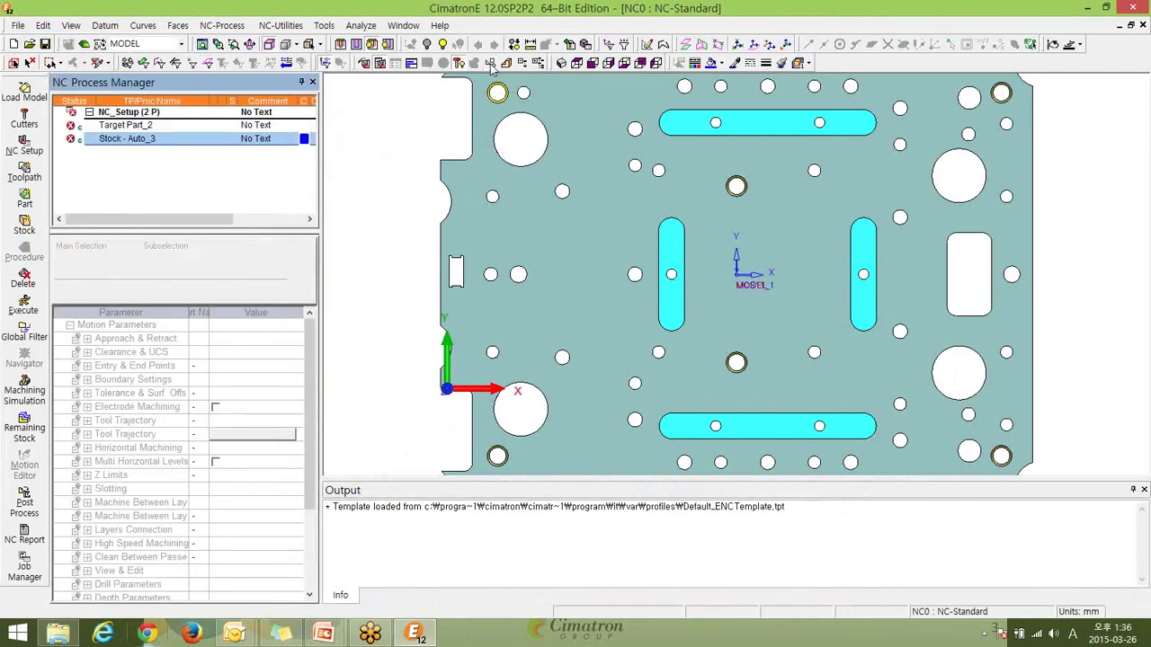
Create a 3-axis toolpath named TP_MODEL that uses the MODEL UCS and a Z clearance of 77.
middle_click_drag(901, 205, 876, 161)
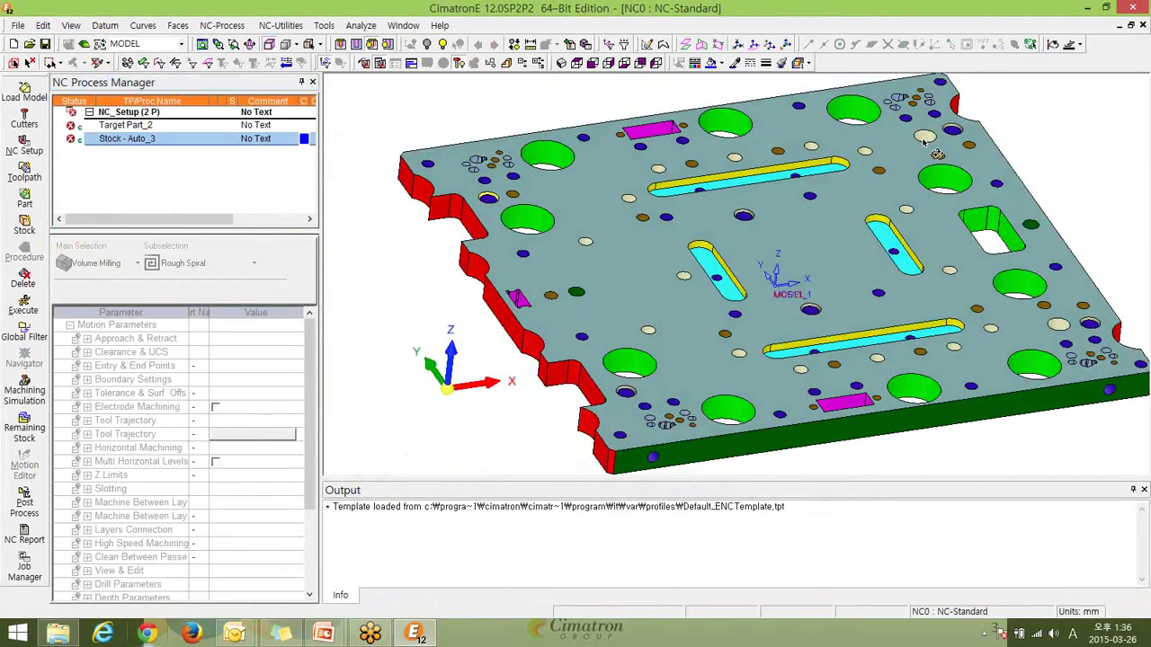
scroll(791, 274, "down", 3)
middle_click_drag(765, 292, 800, 286)
scroll(800, 286, "up", 3)
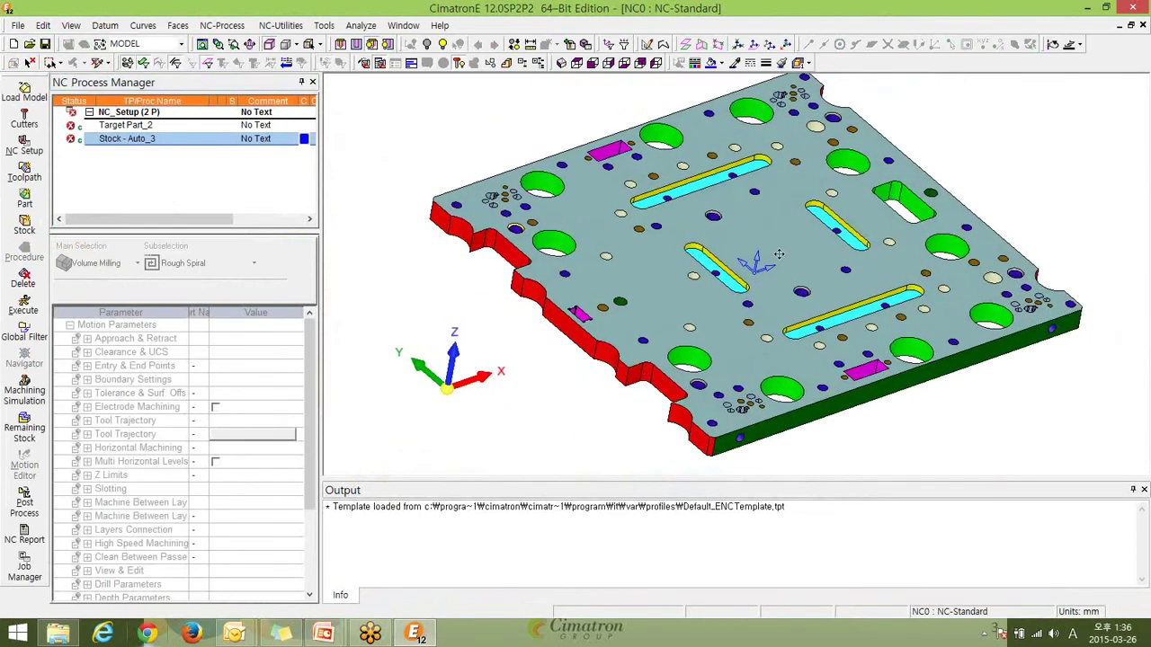
left_click(25, 171)
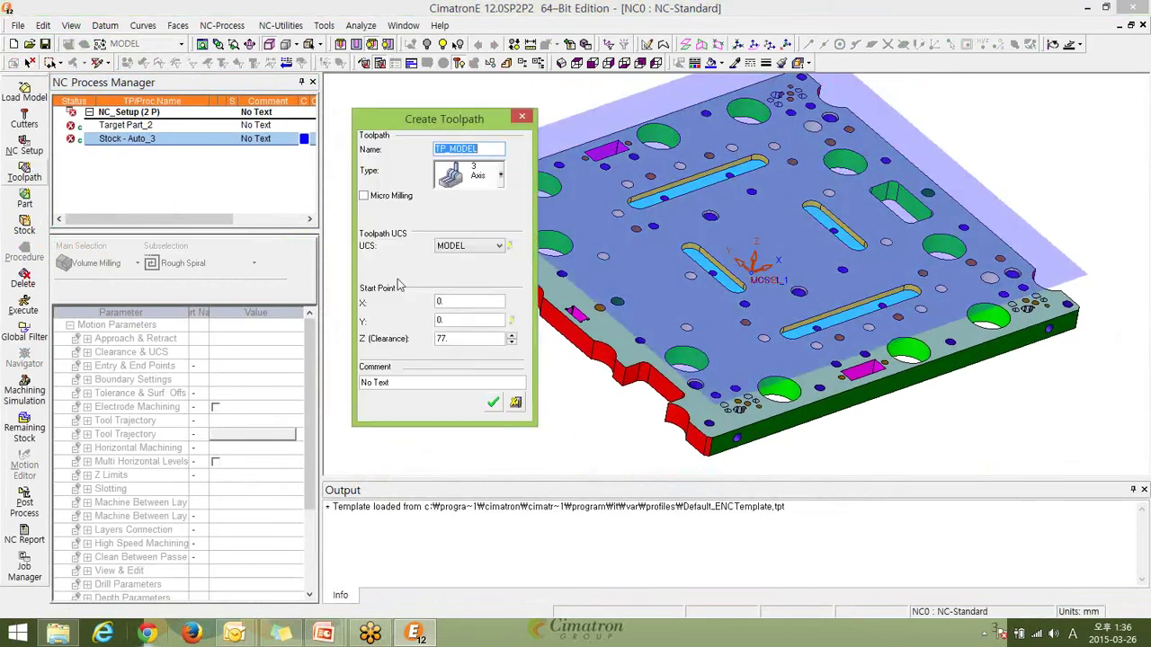
left_click(493, 402)
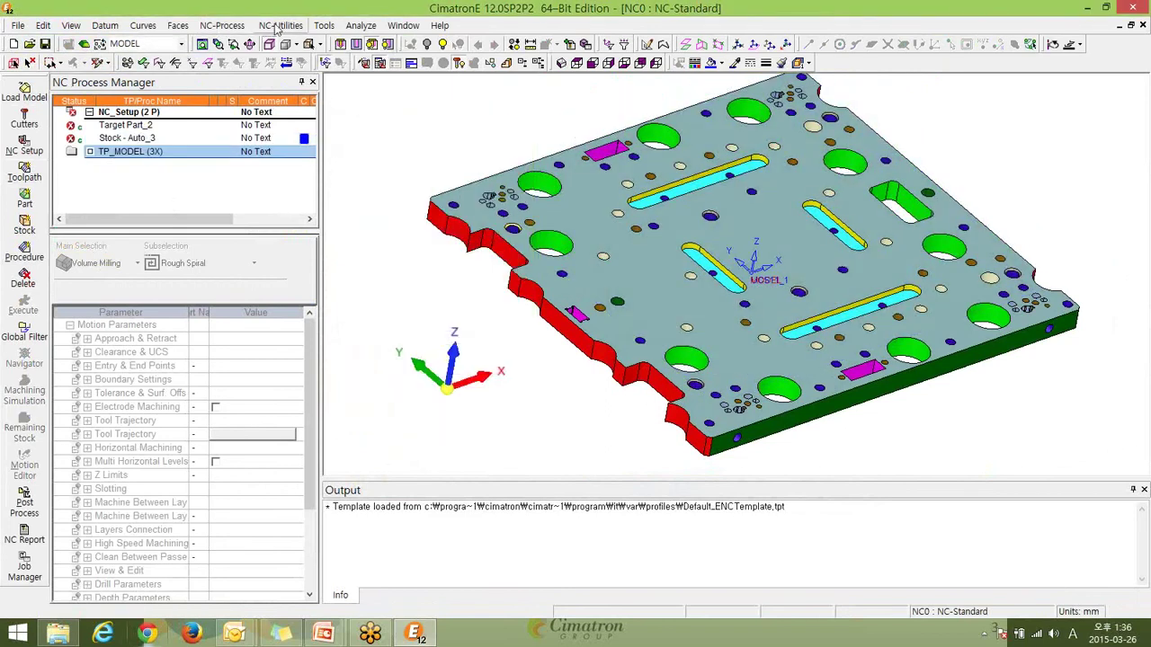
Apply the procedure template 54_Profile_Closed.pct from the ENC MM templates folder to the TP_MODEL toolpath.
left_click(278, 26)
mouse_move(327, 90)
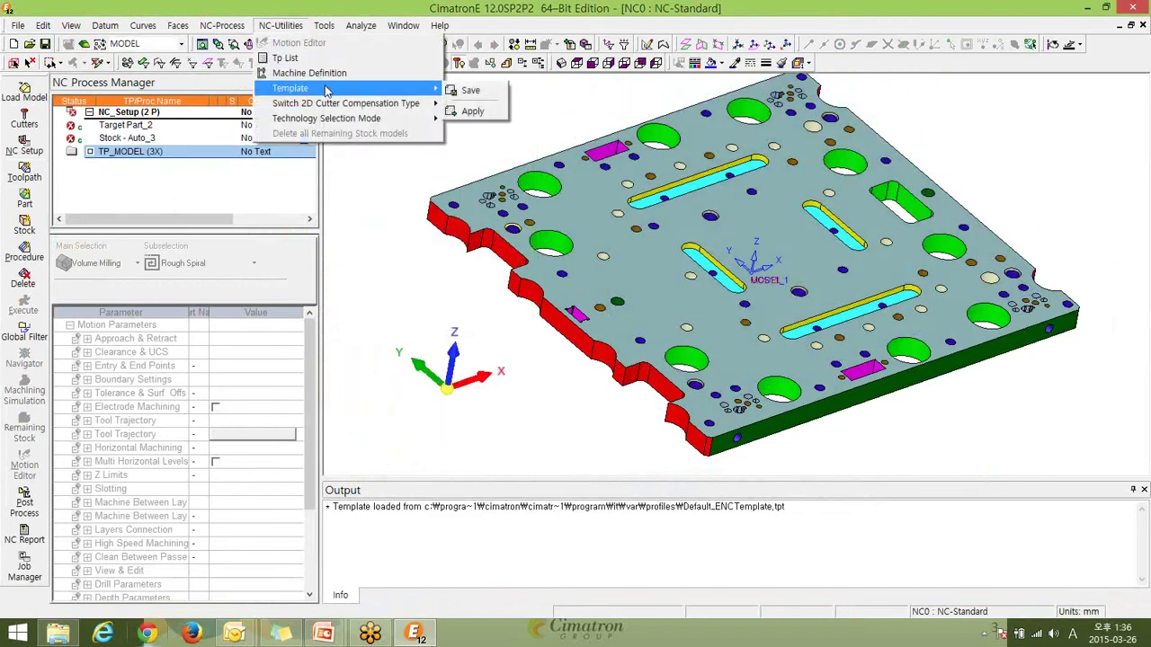
left_click(474, 111)
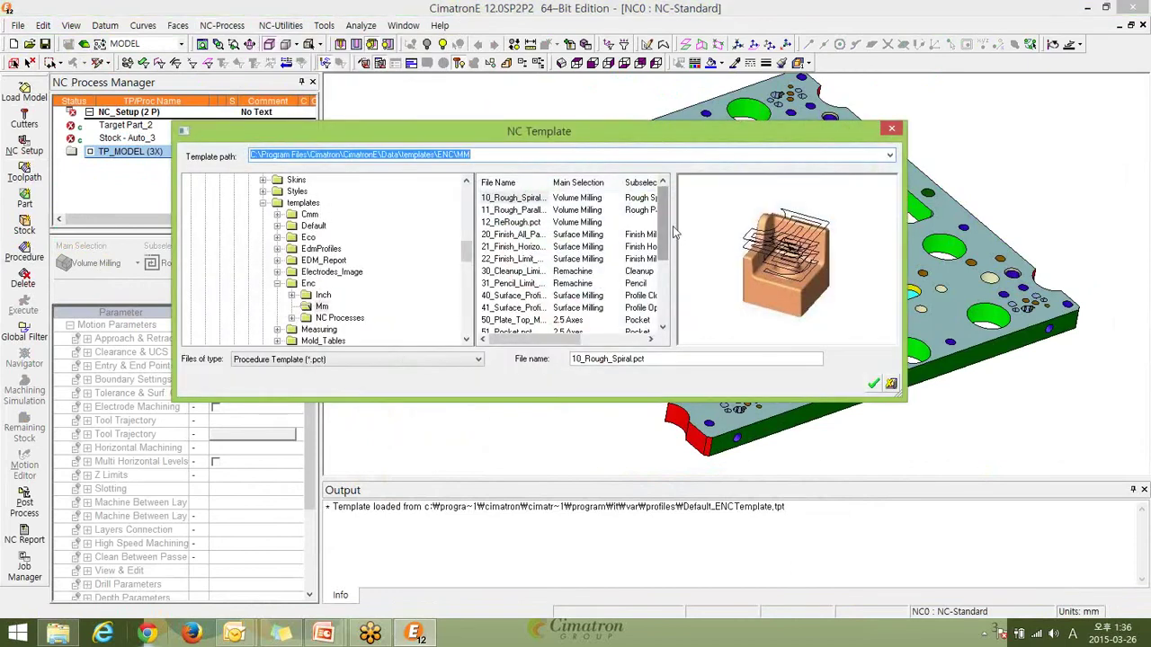
left_click_drag(668, 232, 676, 275)
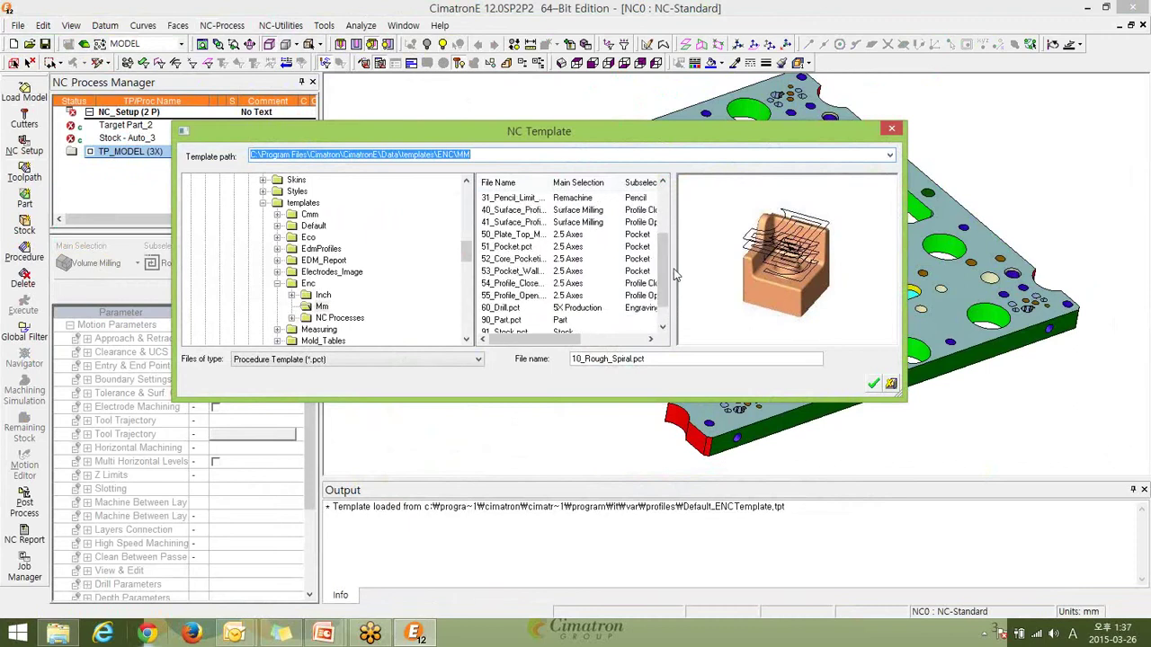
left_click(531, 286)
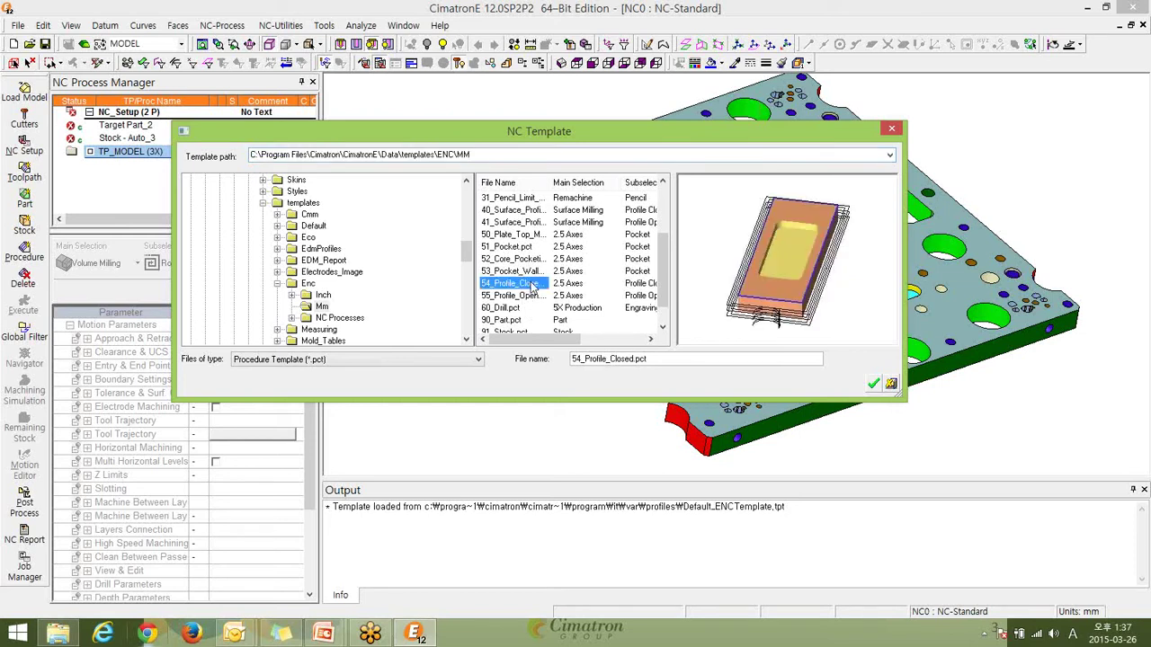
left_click(874, 383)
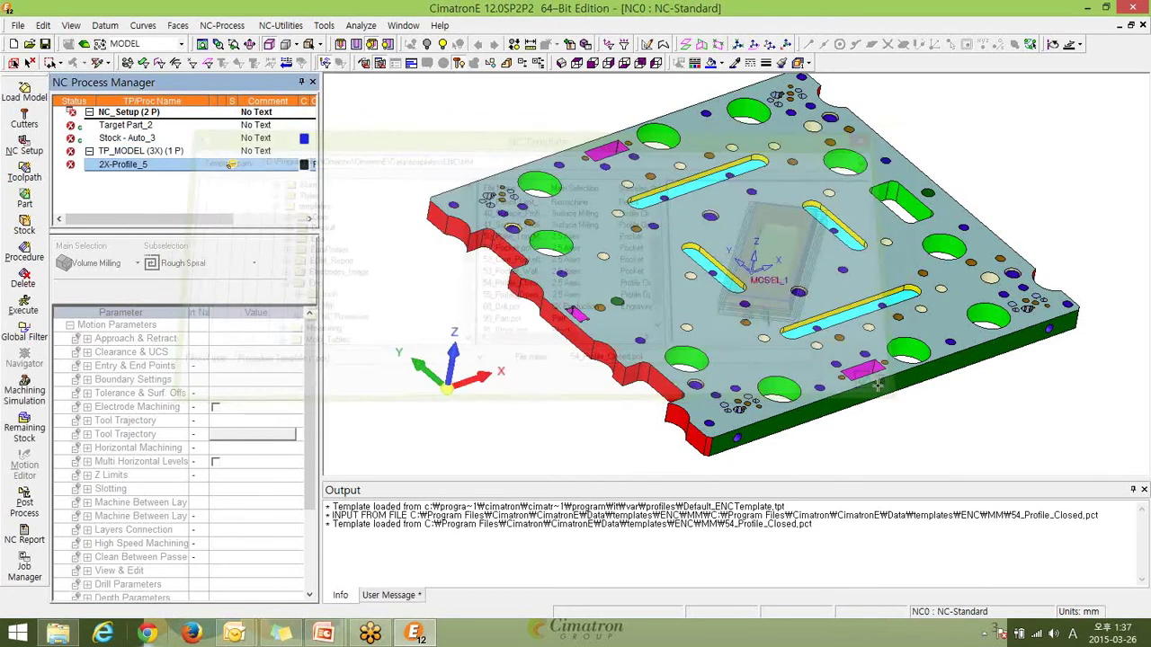
Edit the closed profile procedure and set its tool trajectory's Z values source to From Each Contour.
double_click(114, 165)
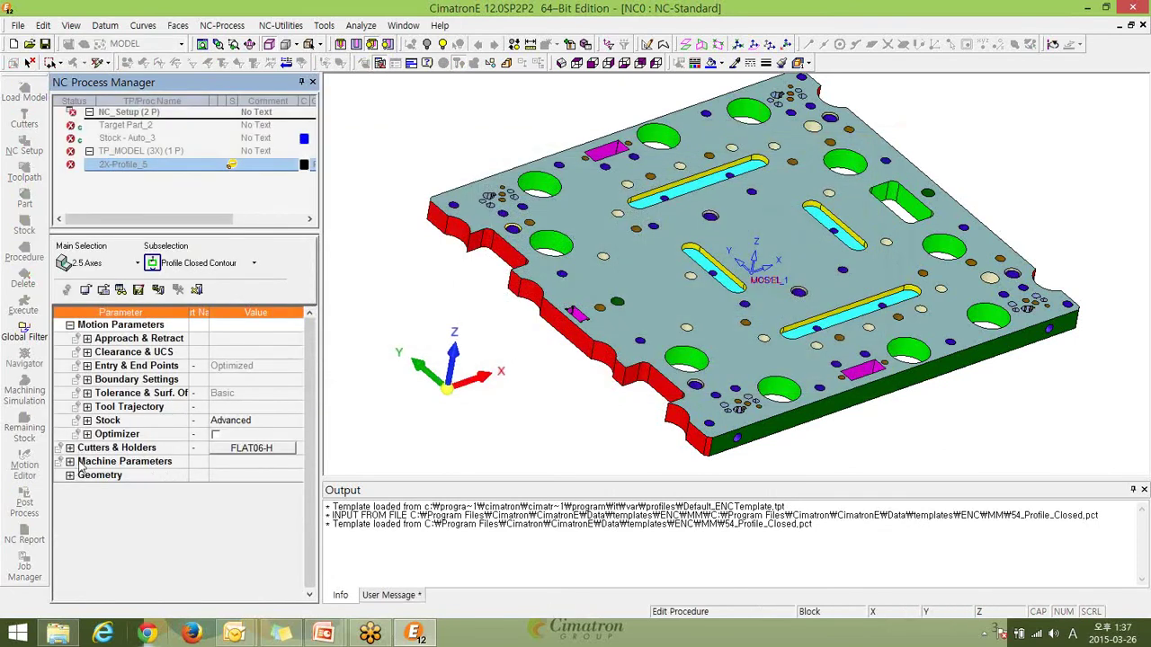
left_click(70, 475)
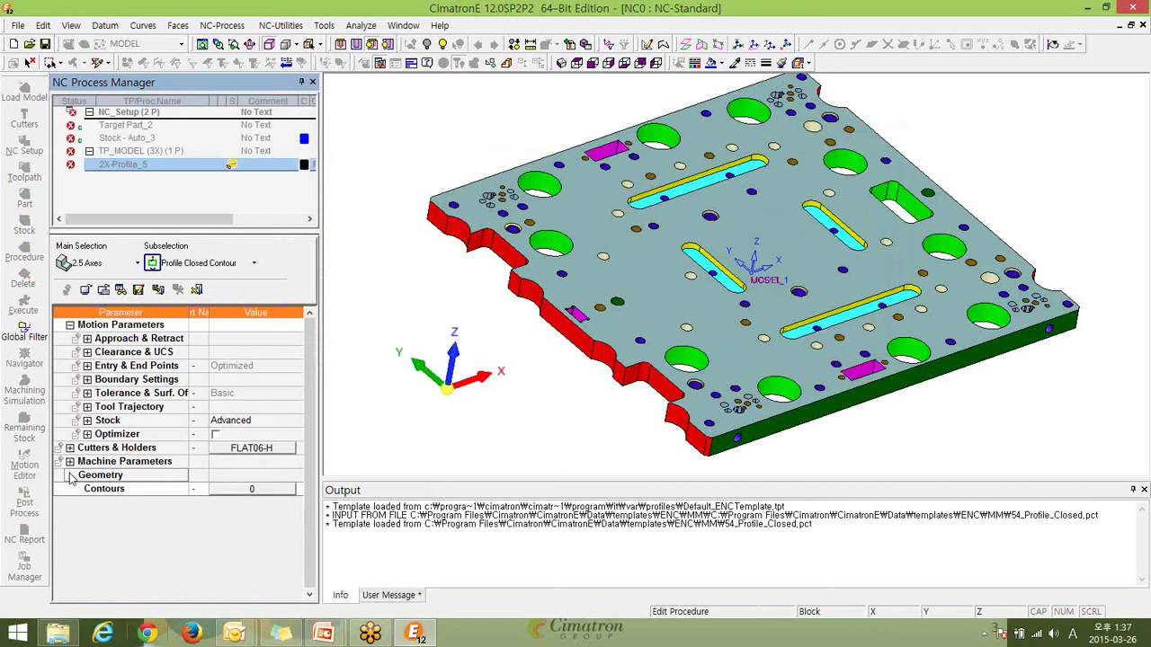
left_click(70, 475)
left_click(87, 406)
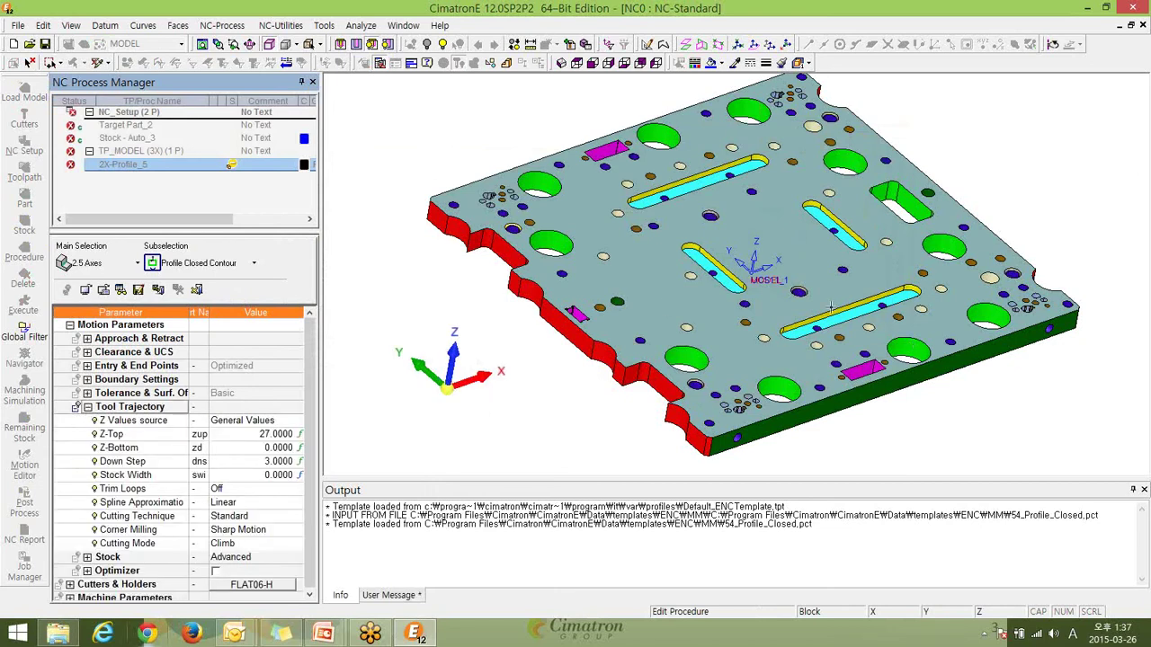
left_click(230, 422)
left_click(236, 448)
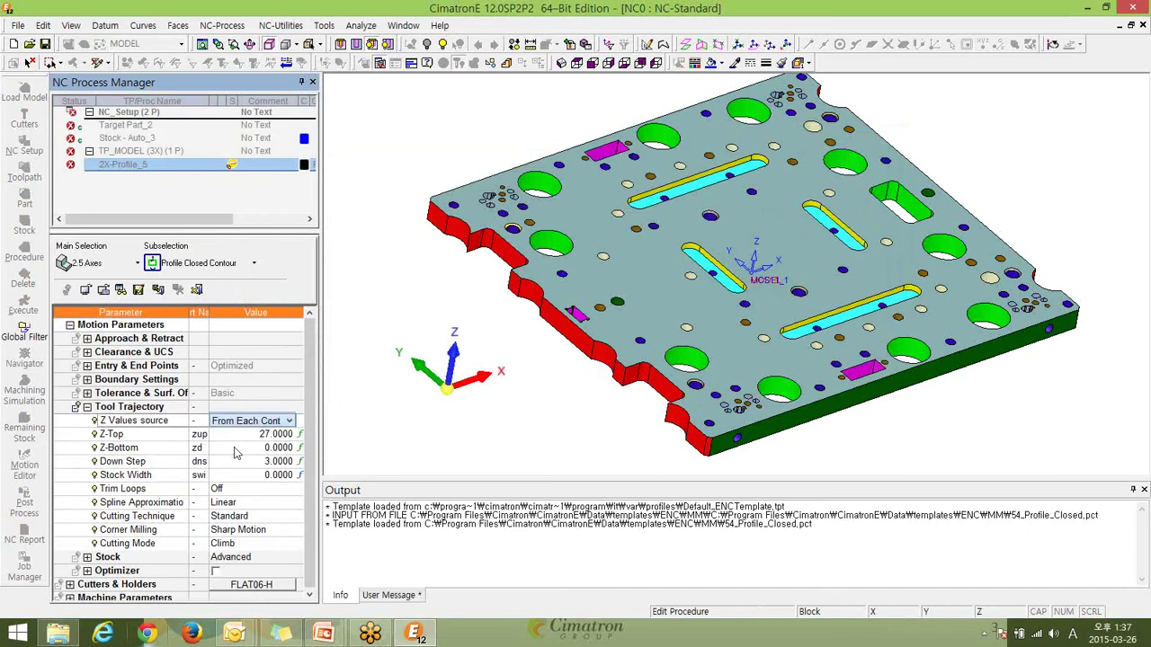
scroll(314, 495, "down", 2)
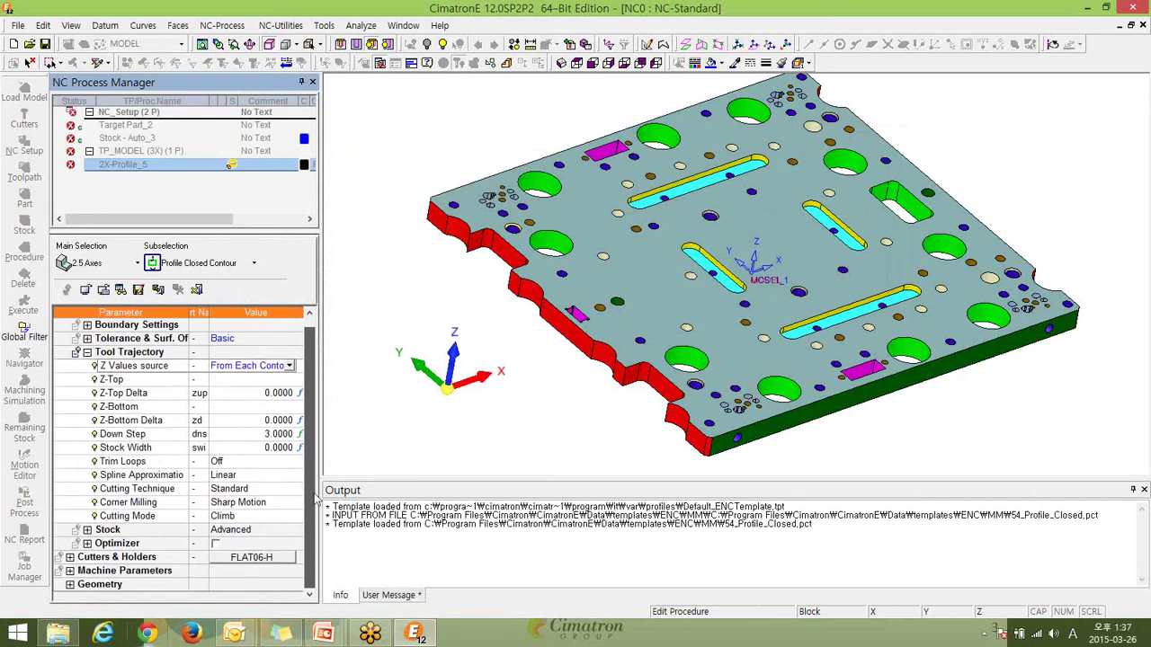
Define the procedure's contours by criteria, including the set Close_boundary2_D30.
left_click(70, 585)
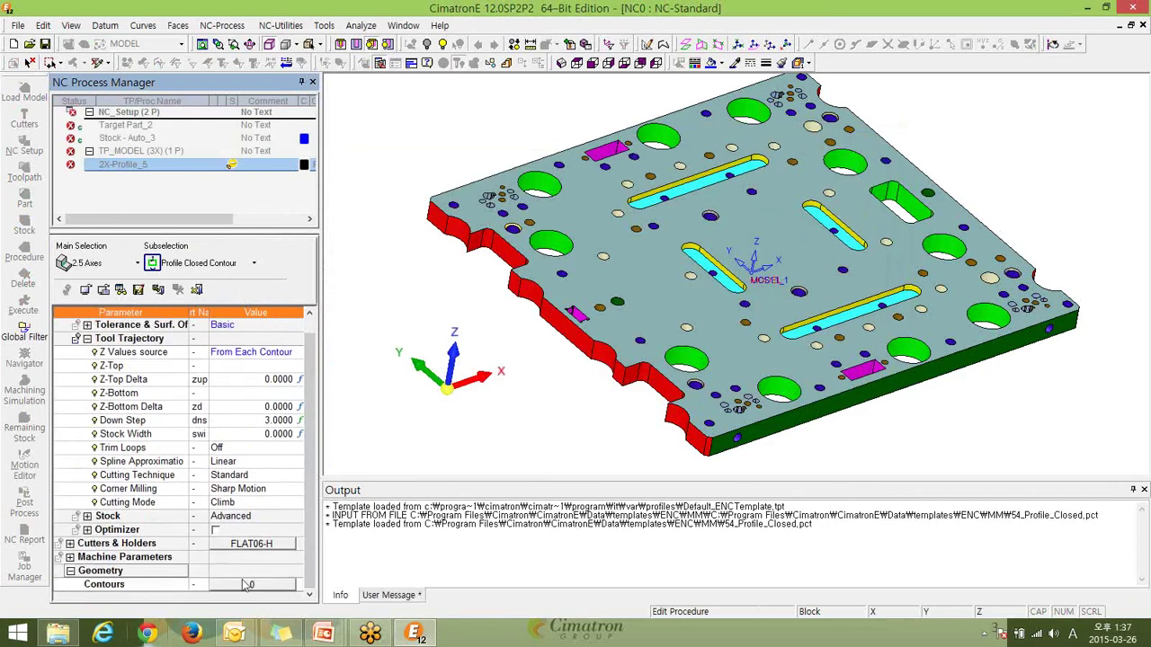
left_click(245, 584)
left_click_drag(221, 45, 258, 45)
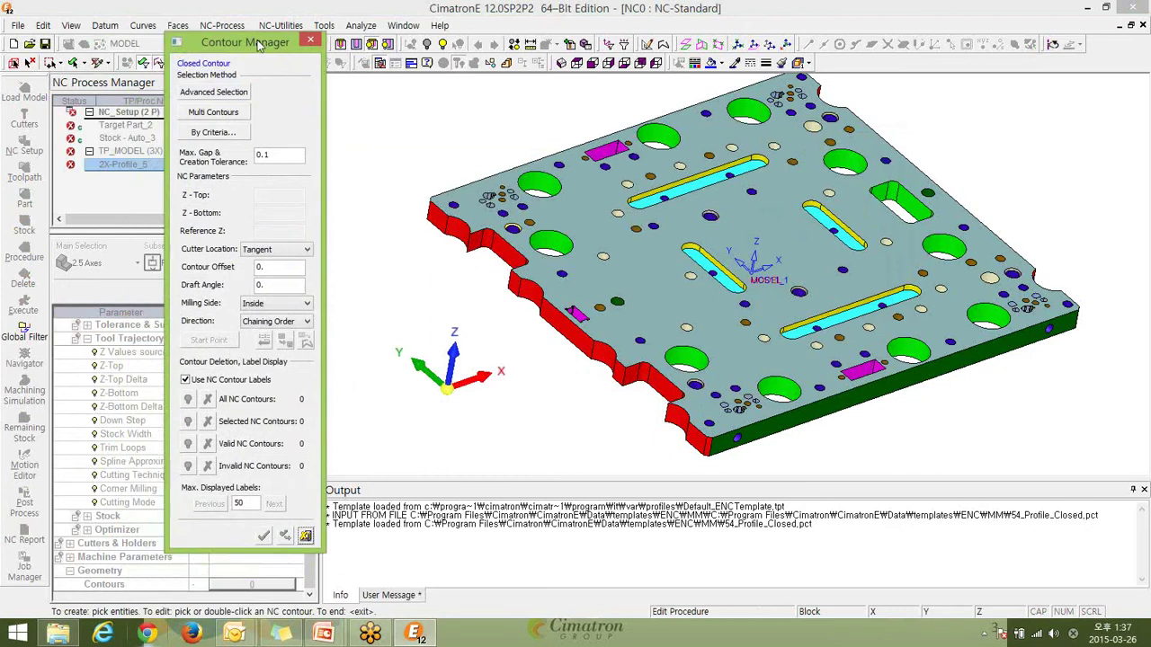
left_click(209, 135)
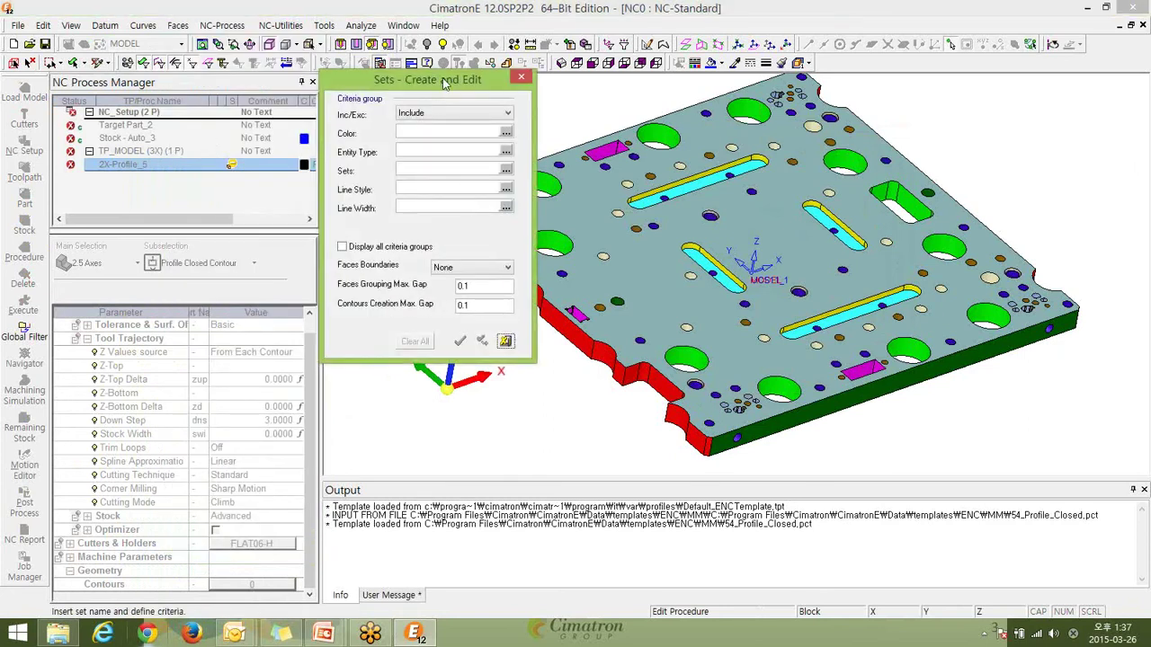
left_click_drag(442, 82, 333, 88)
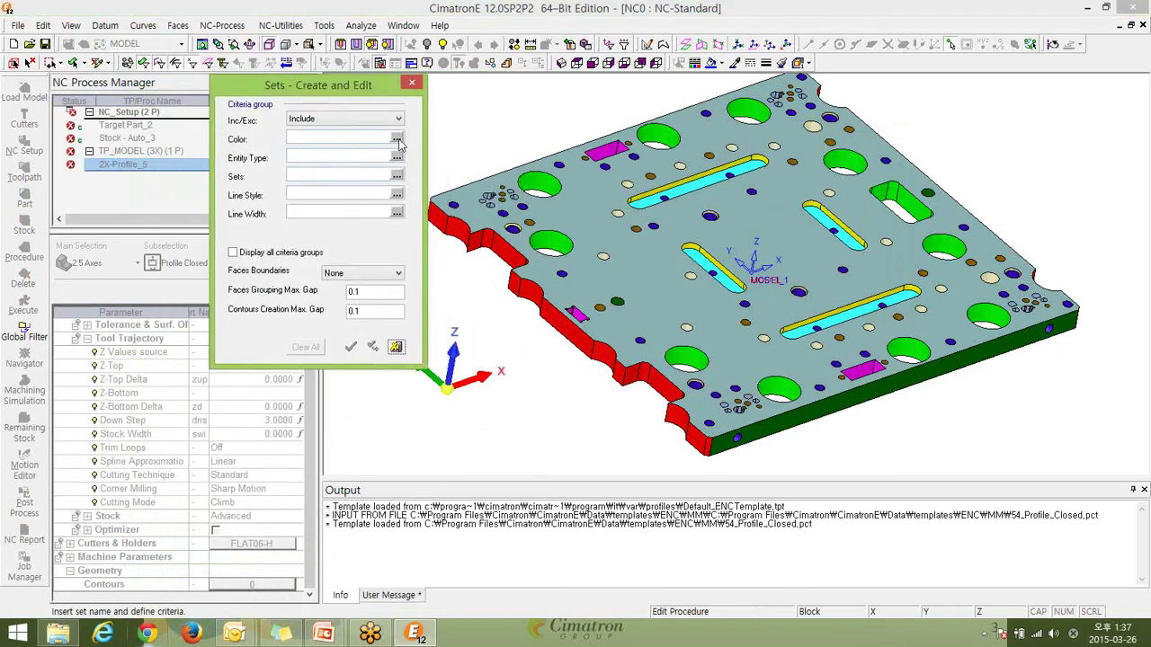
left_click(396, 176)
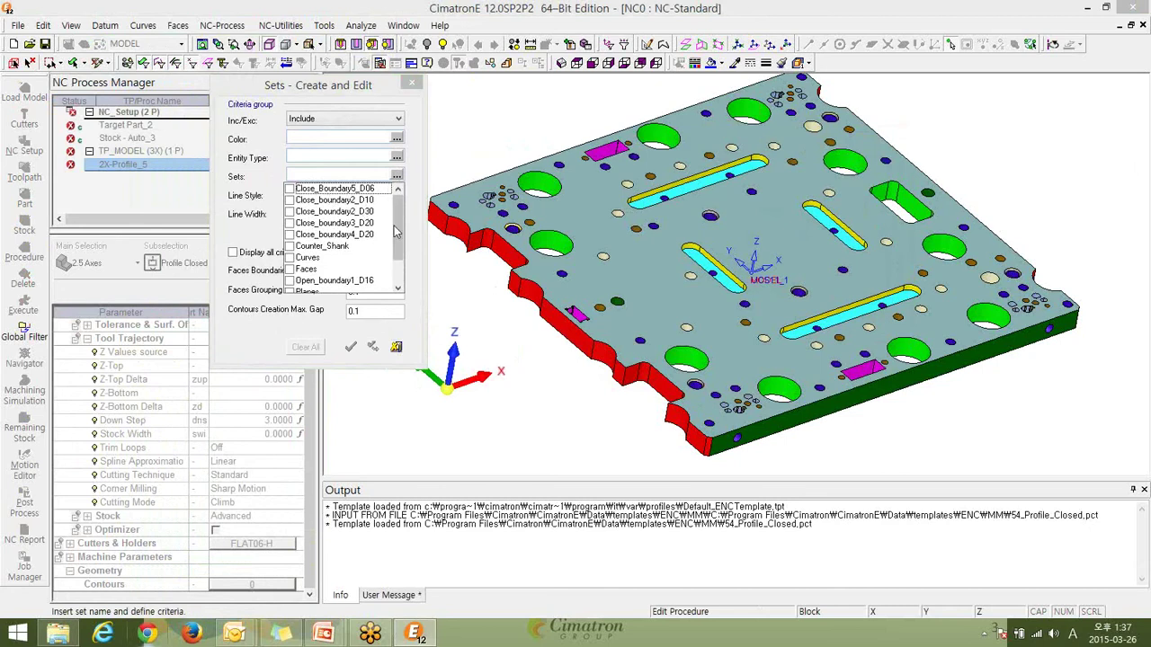
left_click(367, 213)
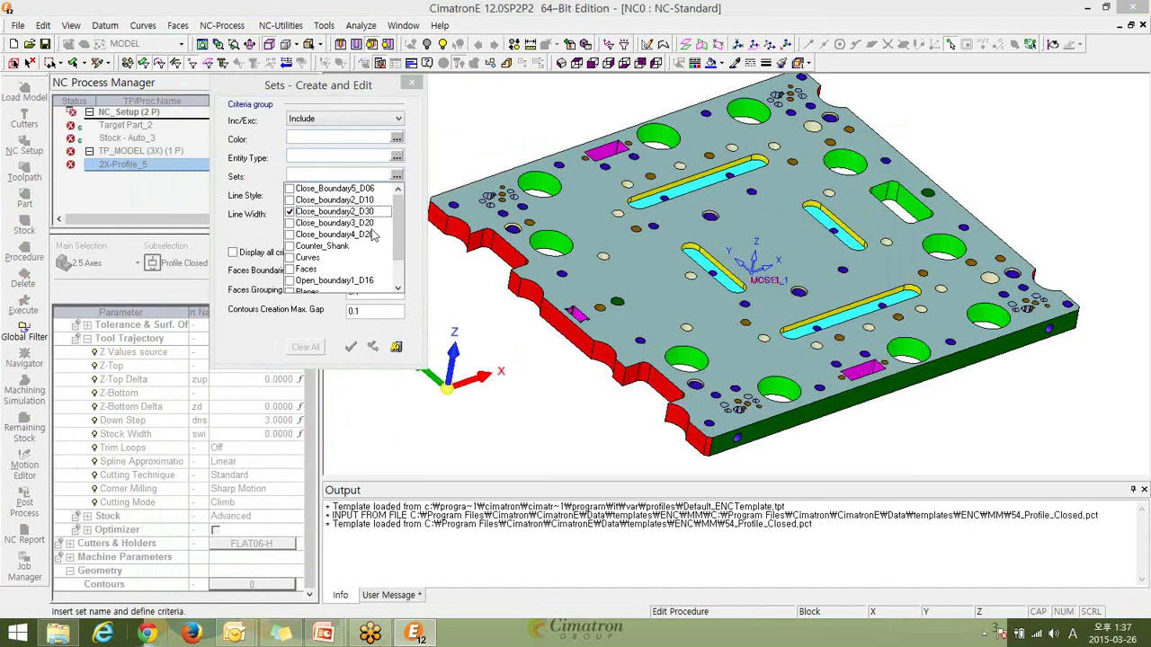
left_click(419, 293)
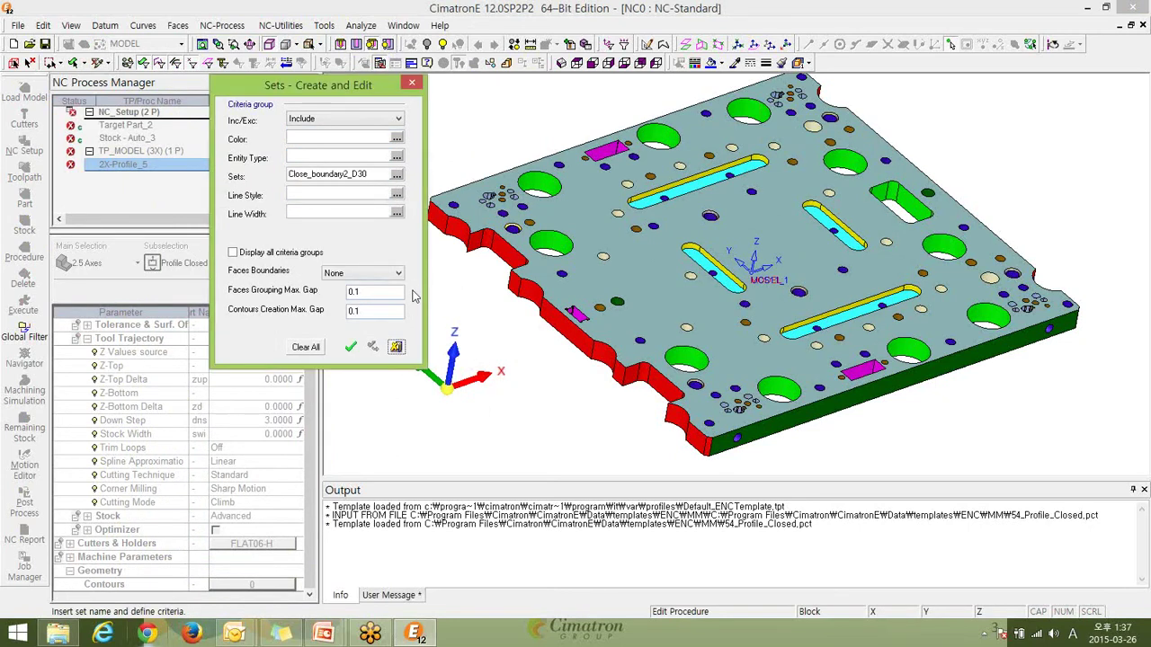
left_click(351, 347)
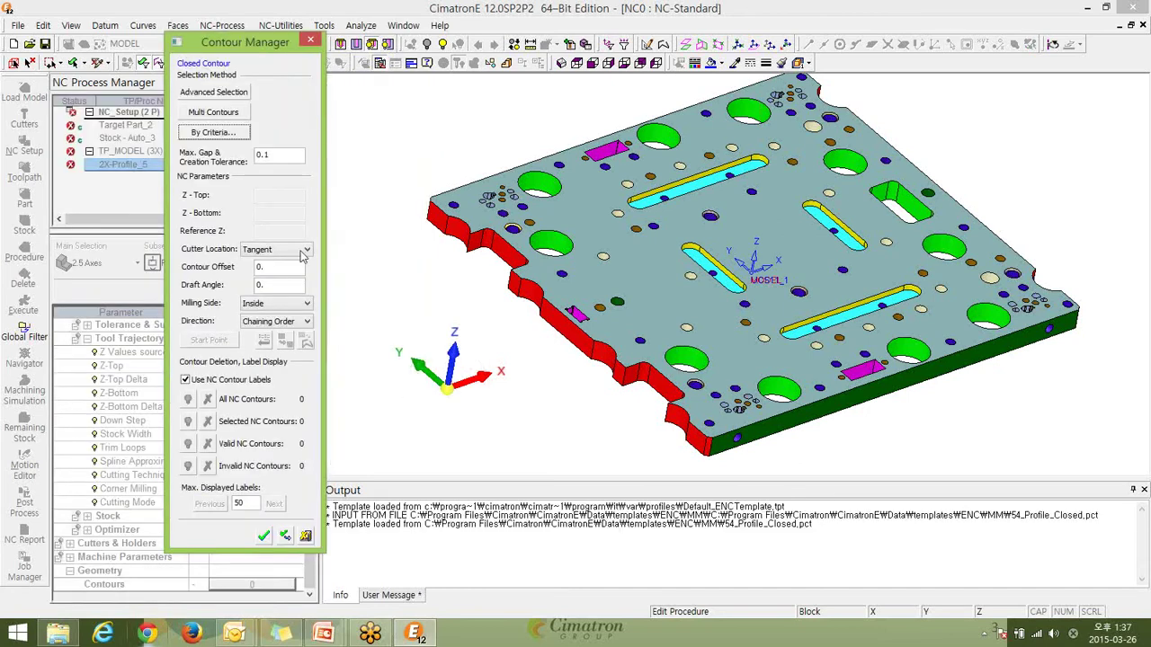
Set the contour criteria's faces boundaries to From vertical walls and check the NC parameters of several contours.
left_click(238, 135)
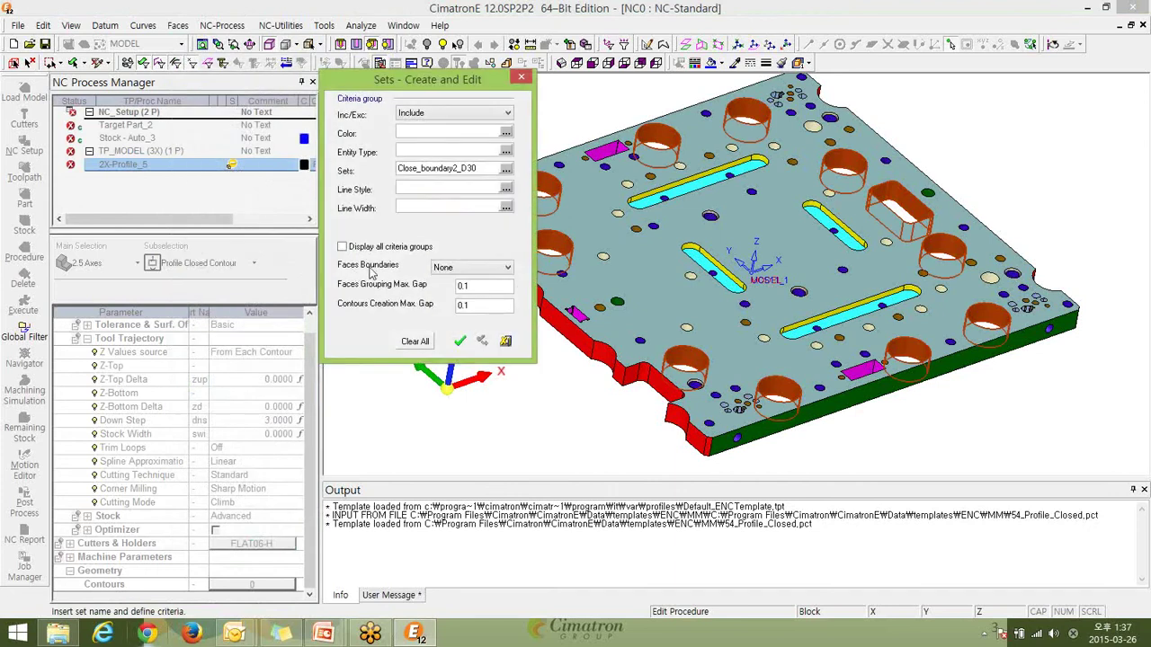
left_click(508, 268)
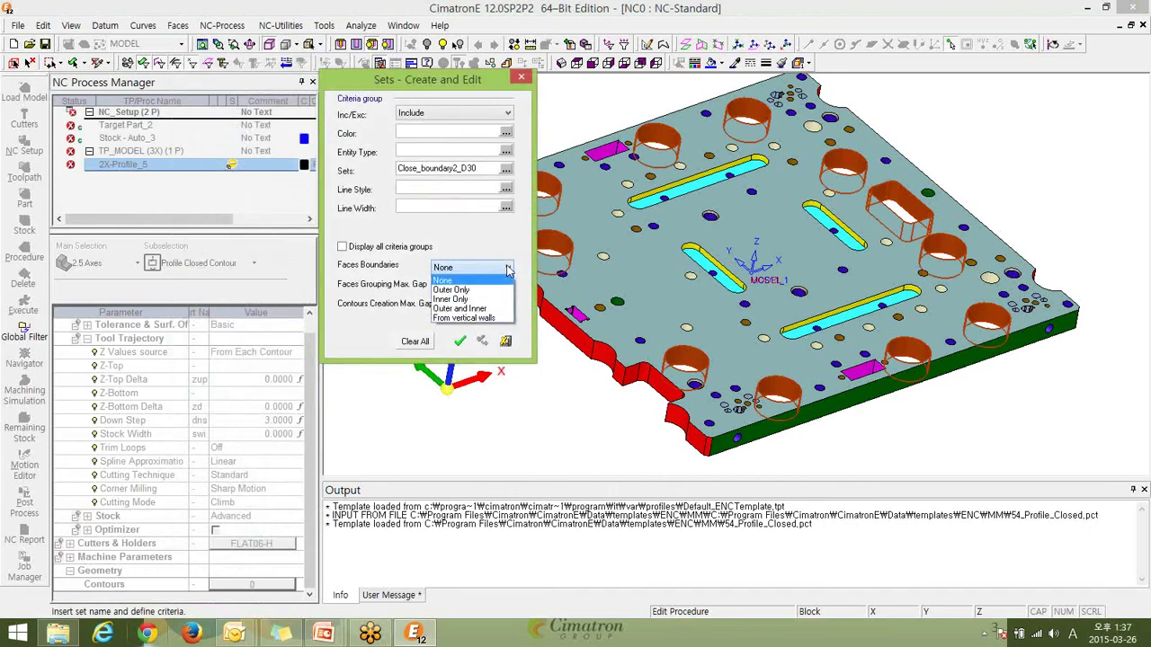
left_click(477, 318)
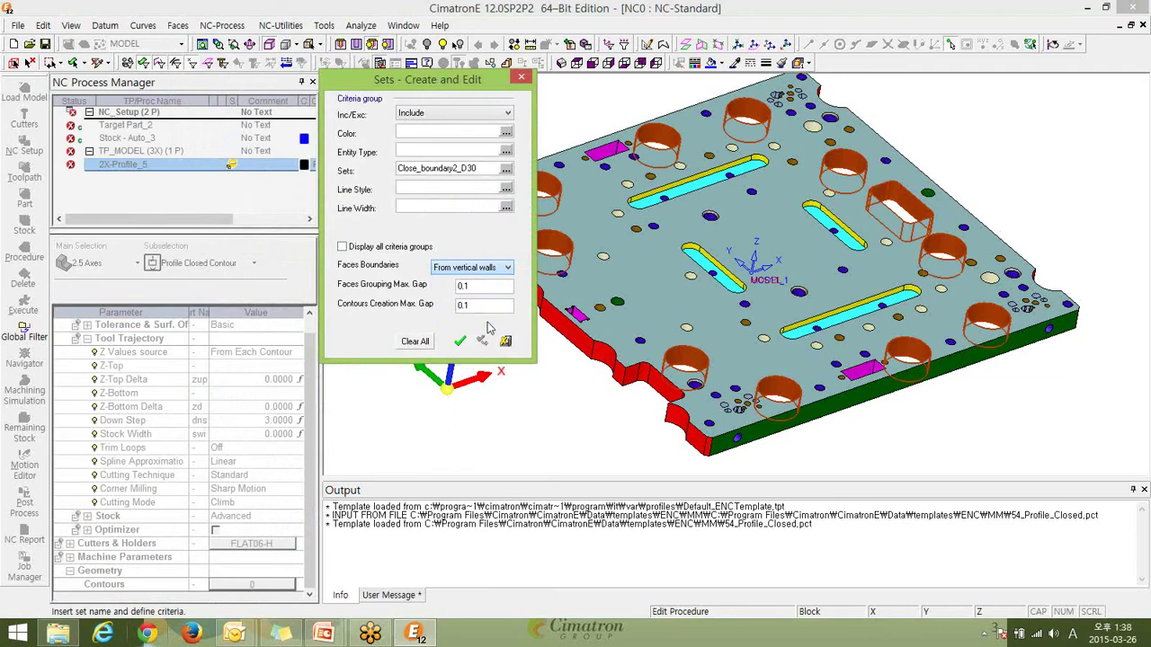
left_click(460, 342)
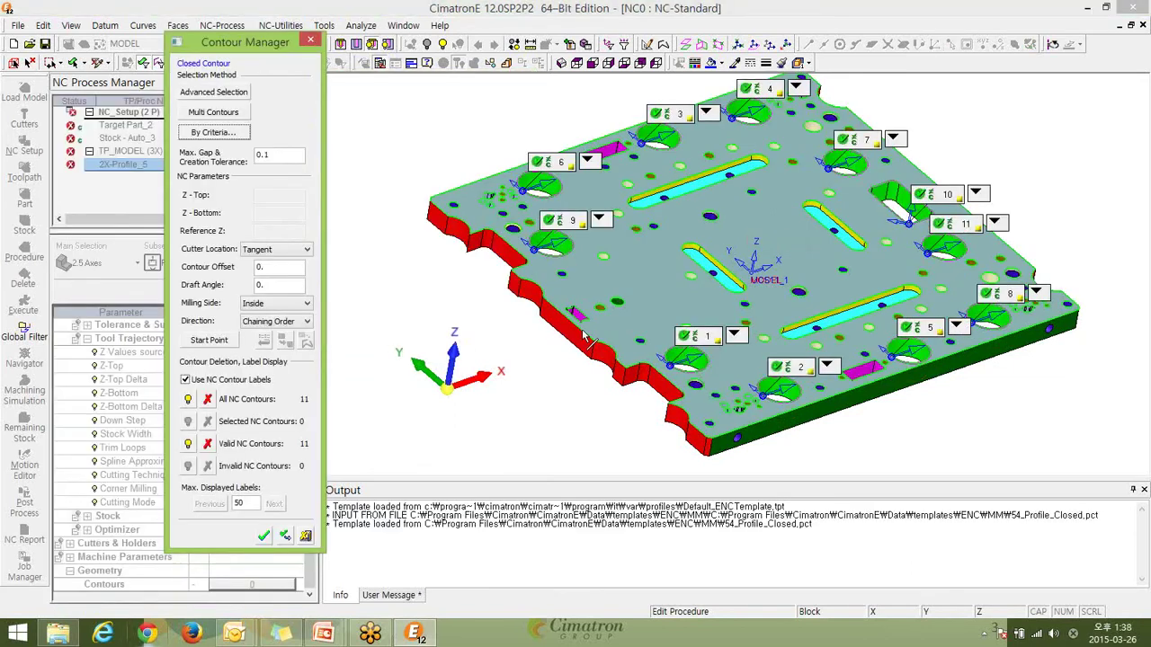
scroll(969, 376, "up", 3)
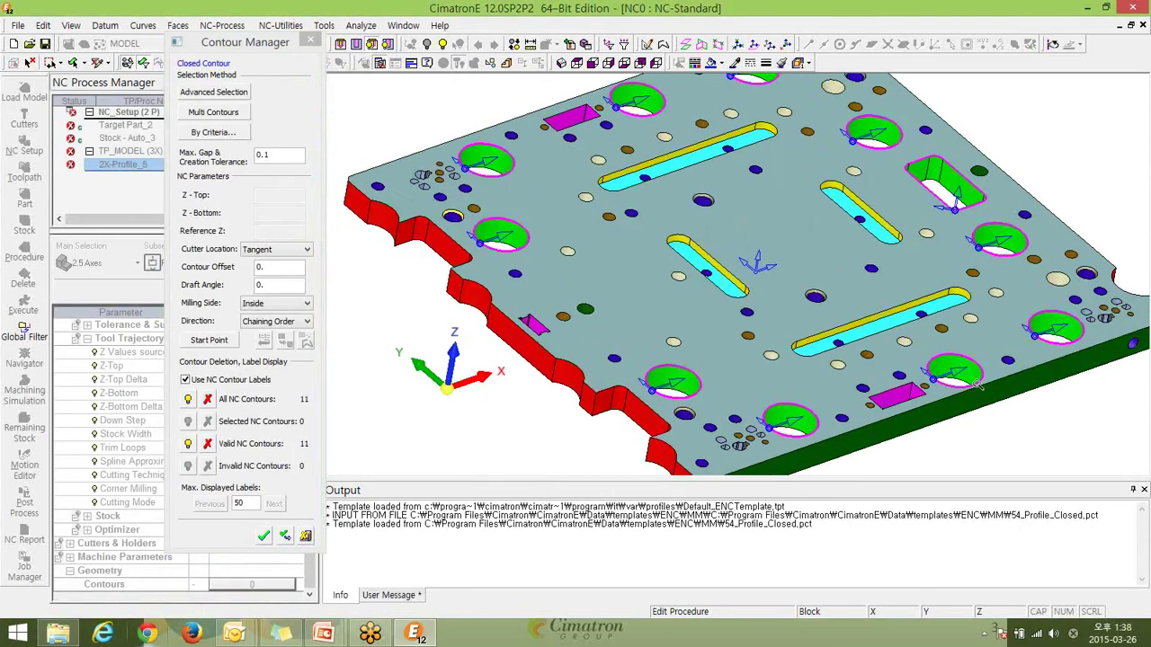
scroll(969, 375, "down", 5)
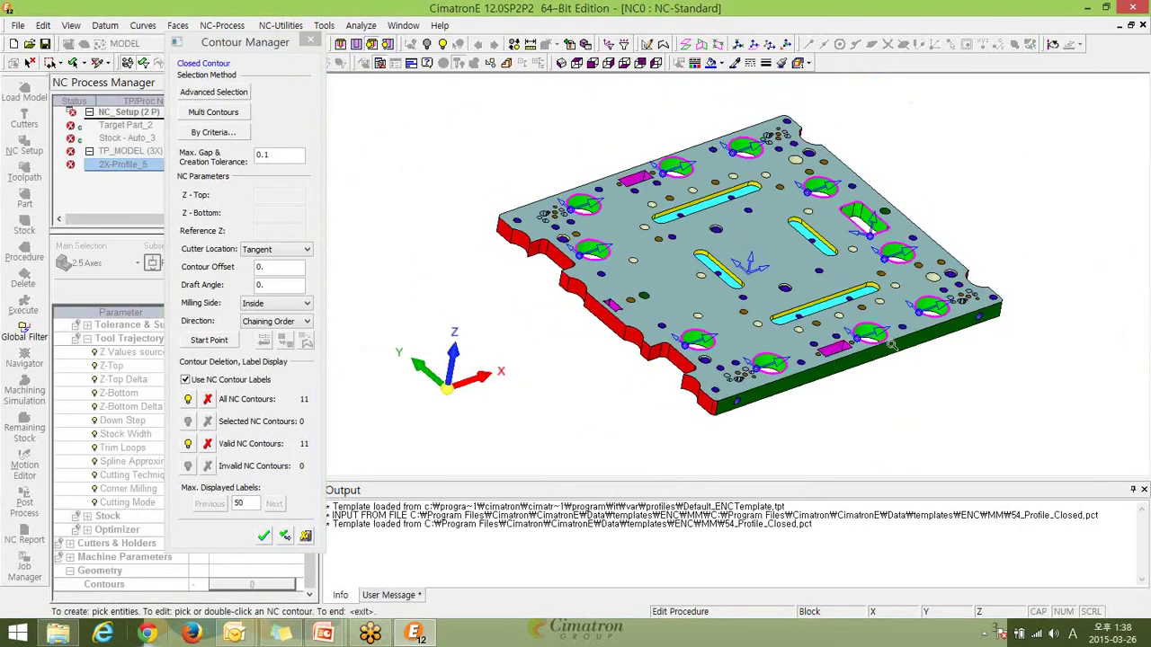
left_click(797, 123)
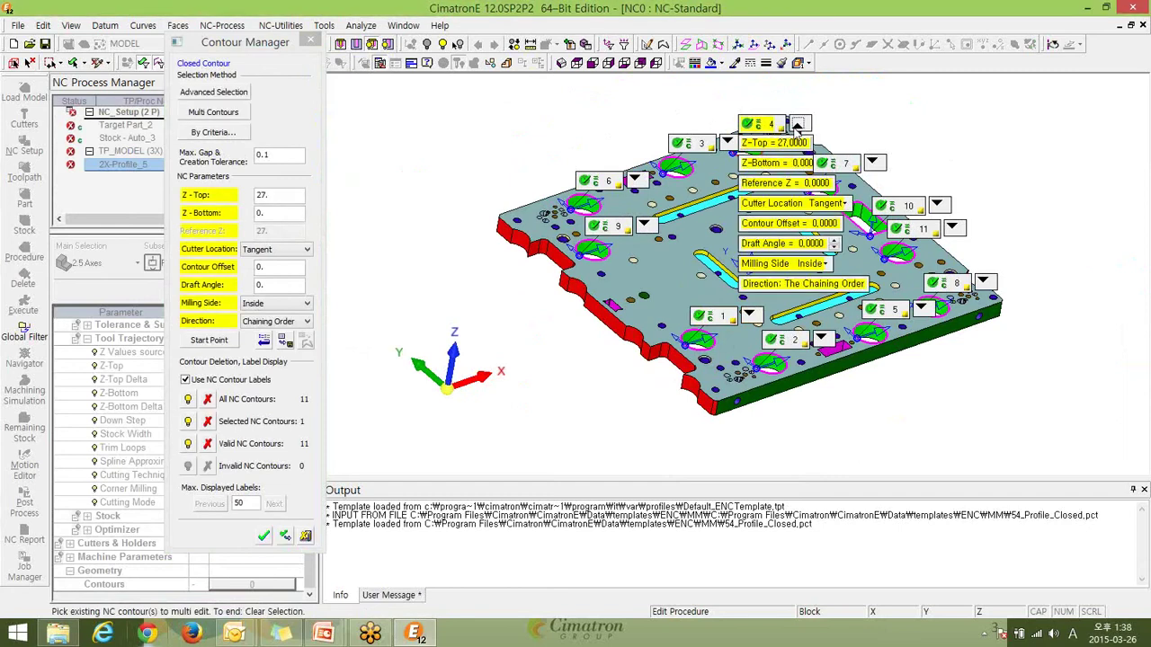
left_click(874, 163)
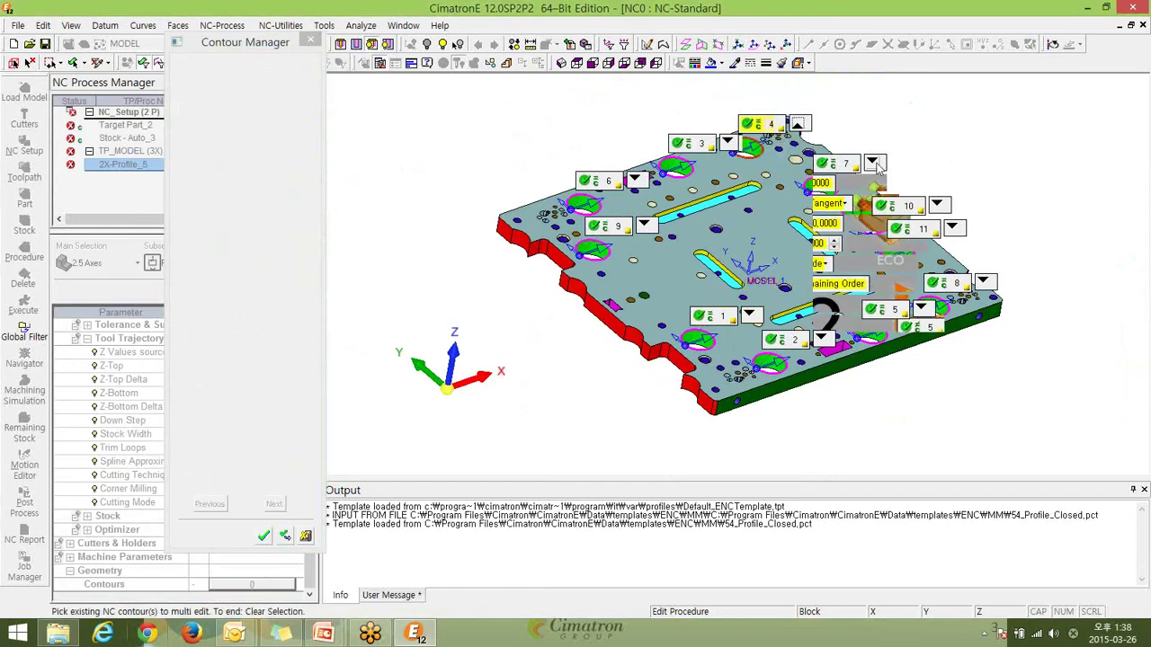
left_click(936, 205)
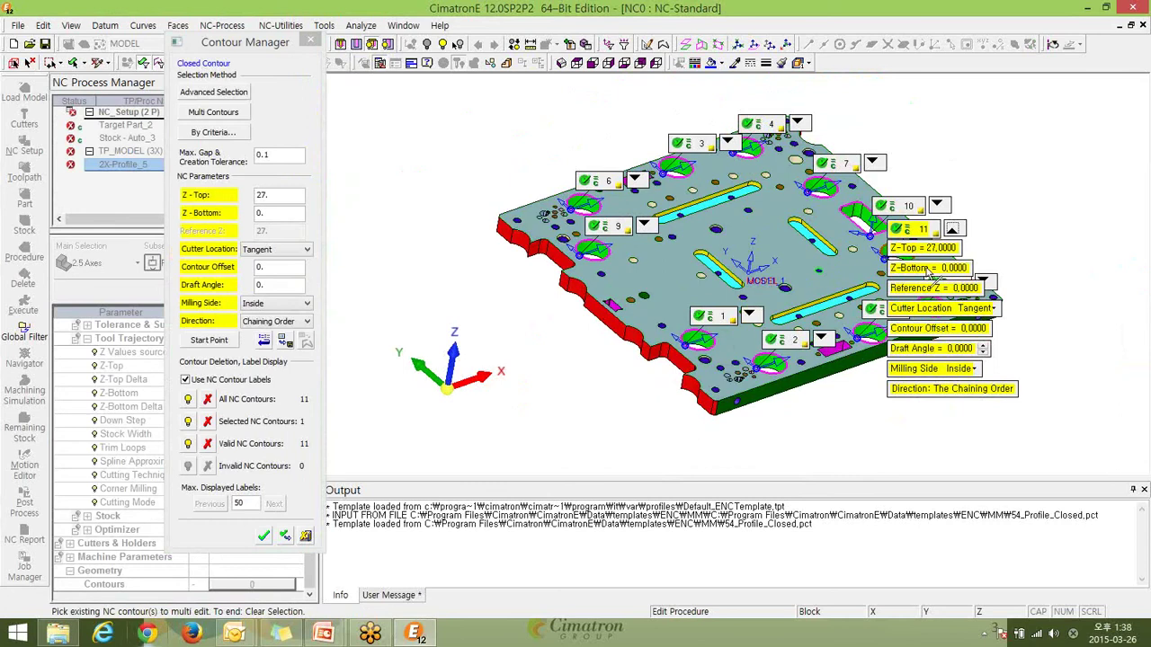
Add the set Close_boundary3_D20 to the closed profile procedure's contour criteria.
left_click(210, 133)
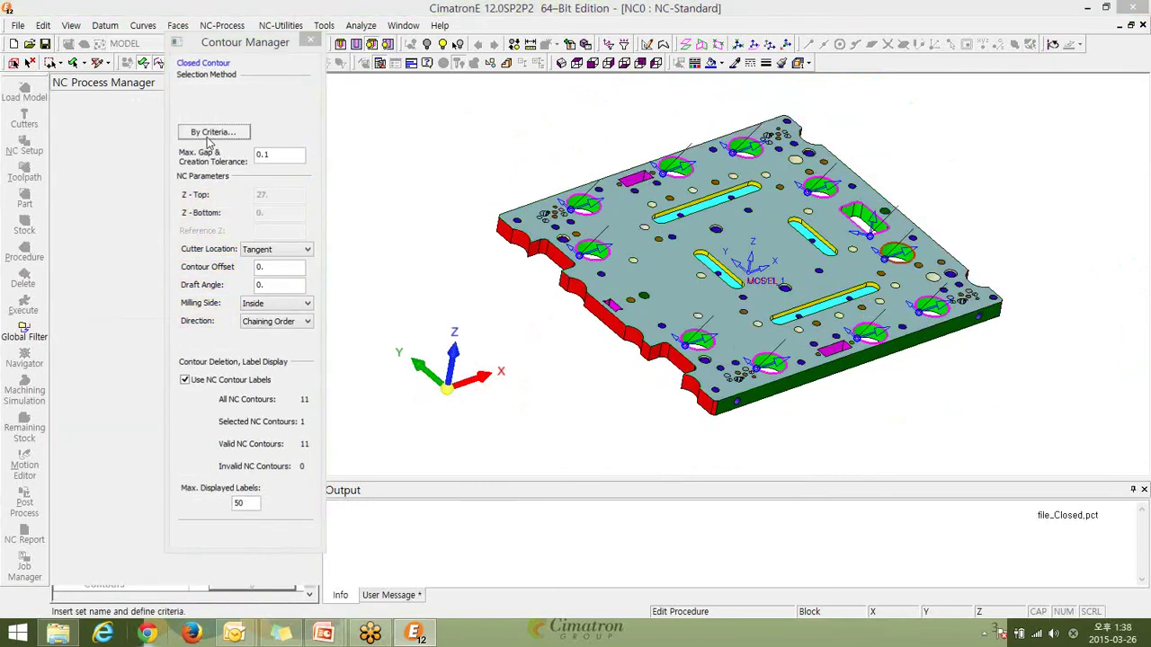
left_click(506, 170)
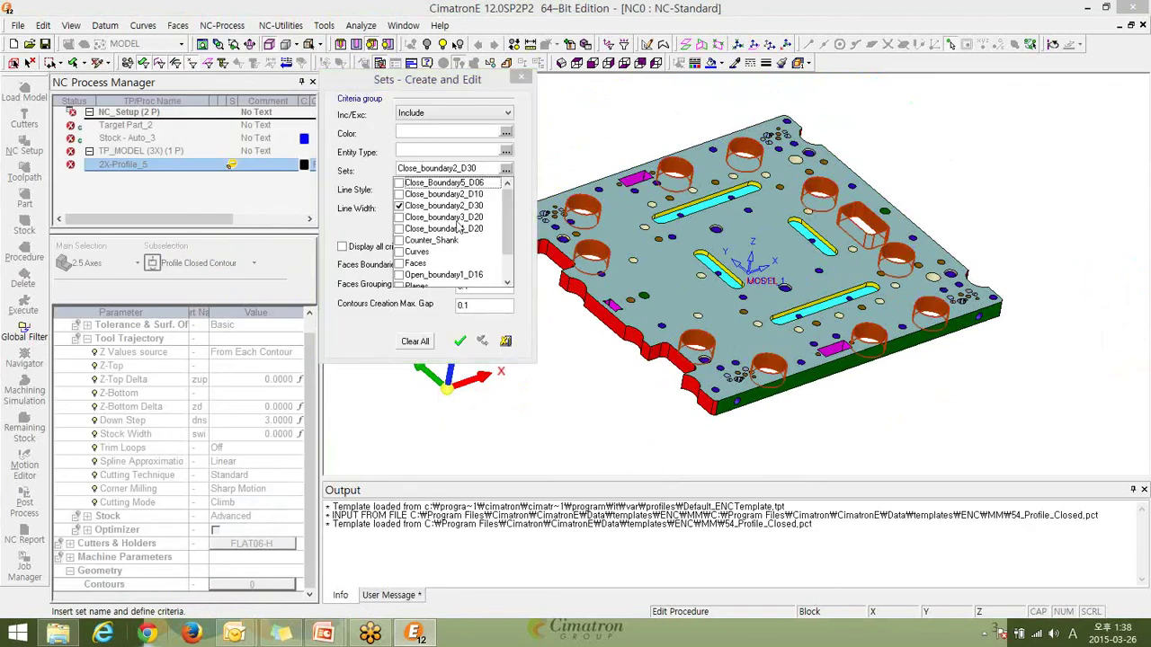
left_click(399, 218)
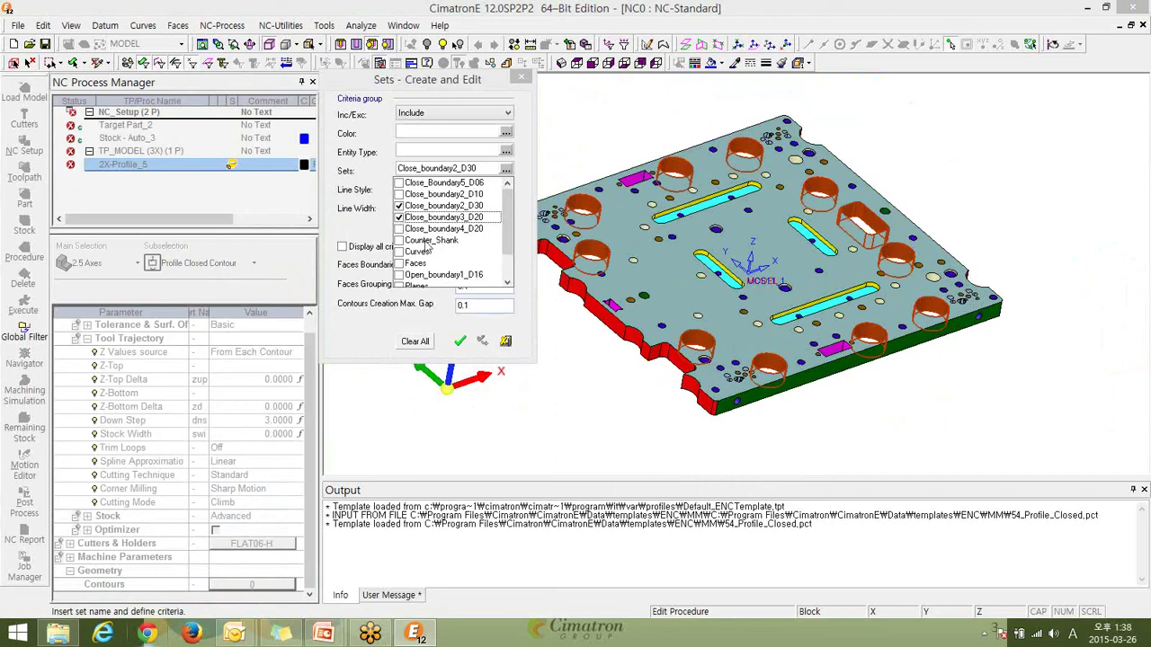
left_click(461, 342)
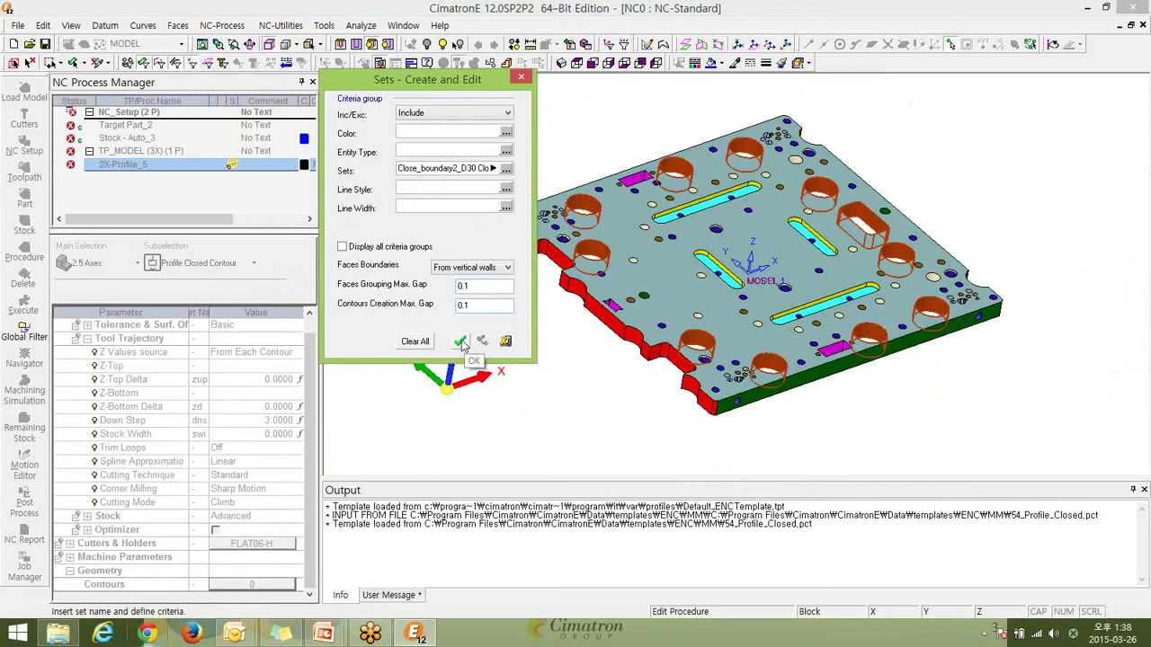
left_click(459, 341)
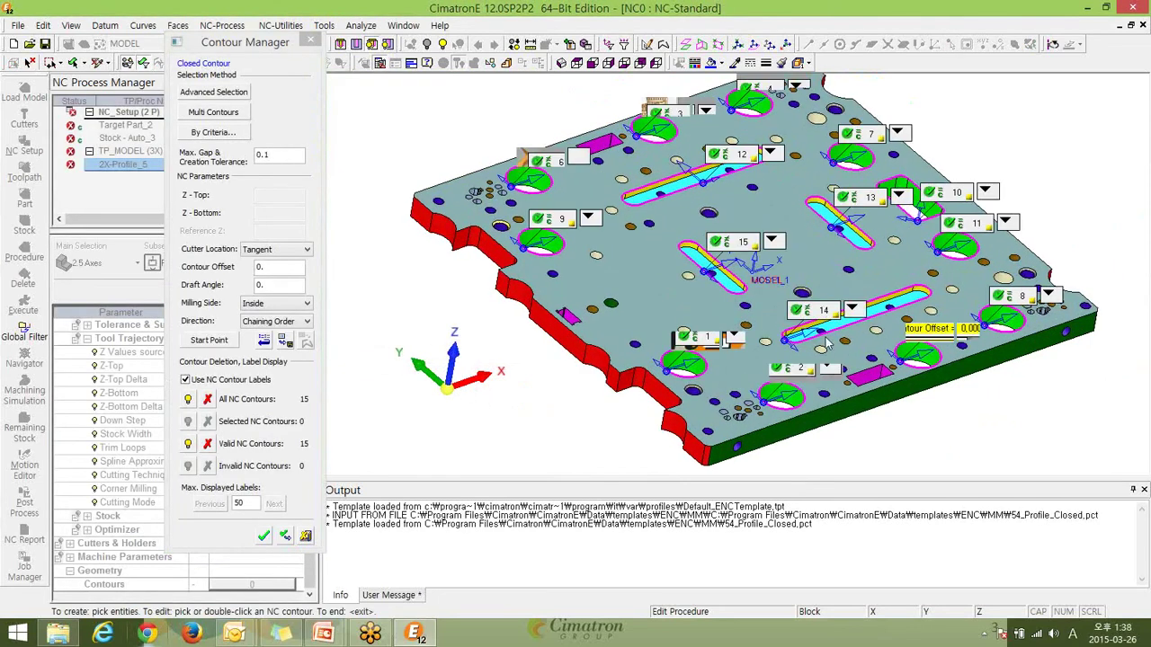
Check the NC parameters of slot contour 12 against those of hole contour 9, comparing their Z-Bottom values.
left_click(770, 153)
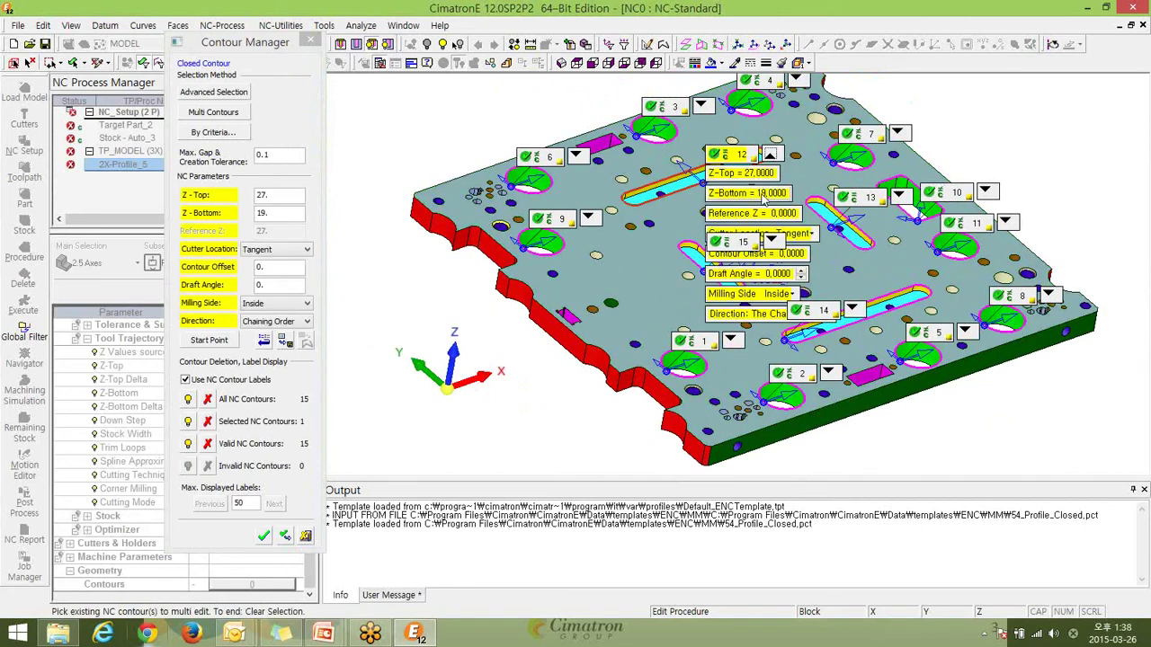
left_click(588, 219)
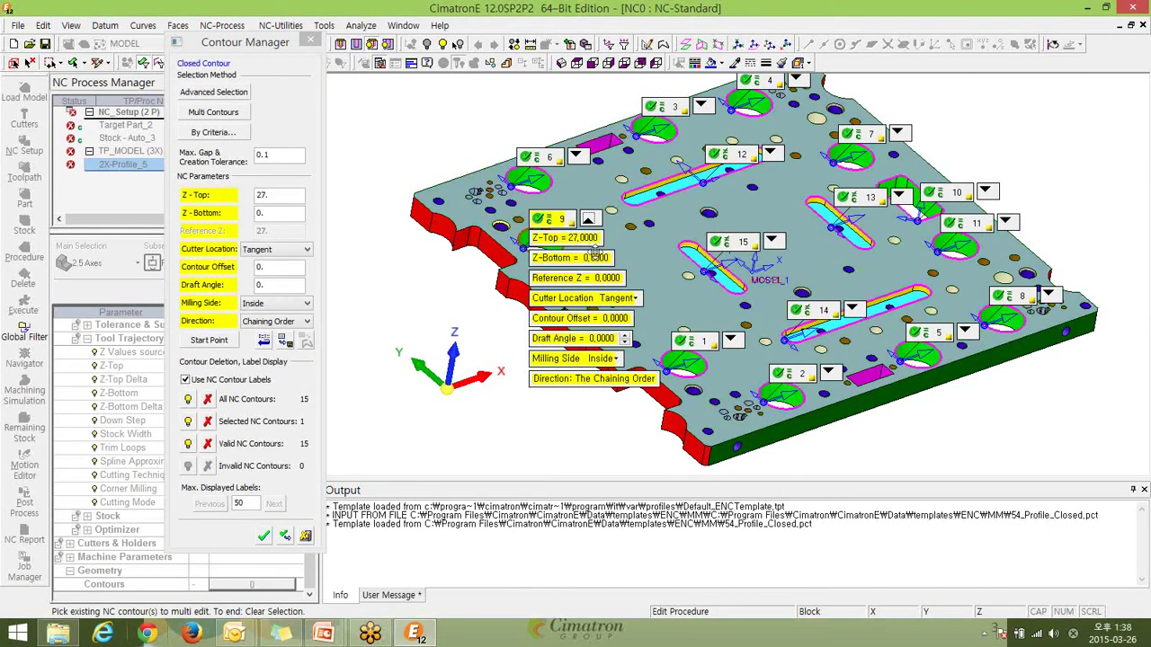
left_click(596, 224)
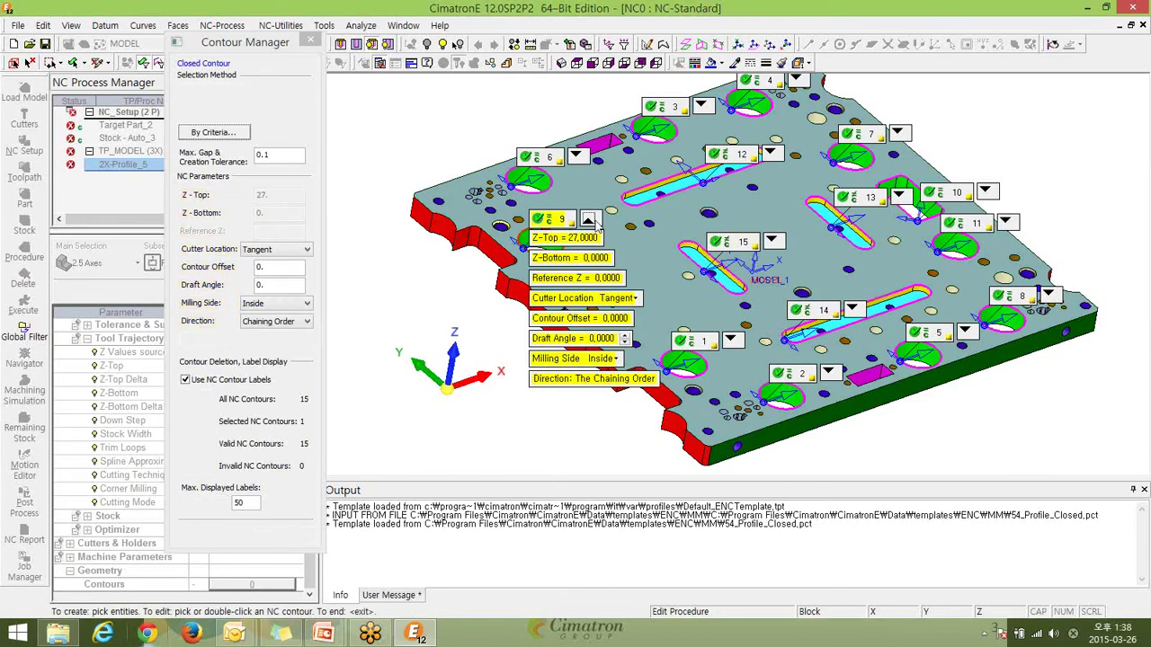
left_click(771, 154)
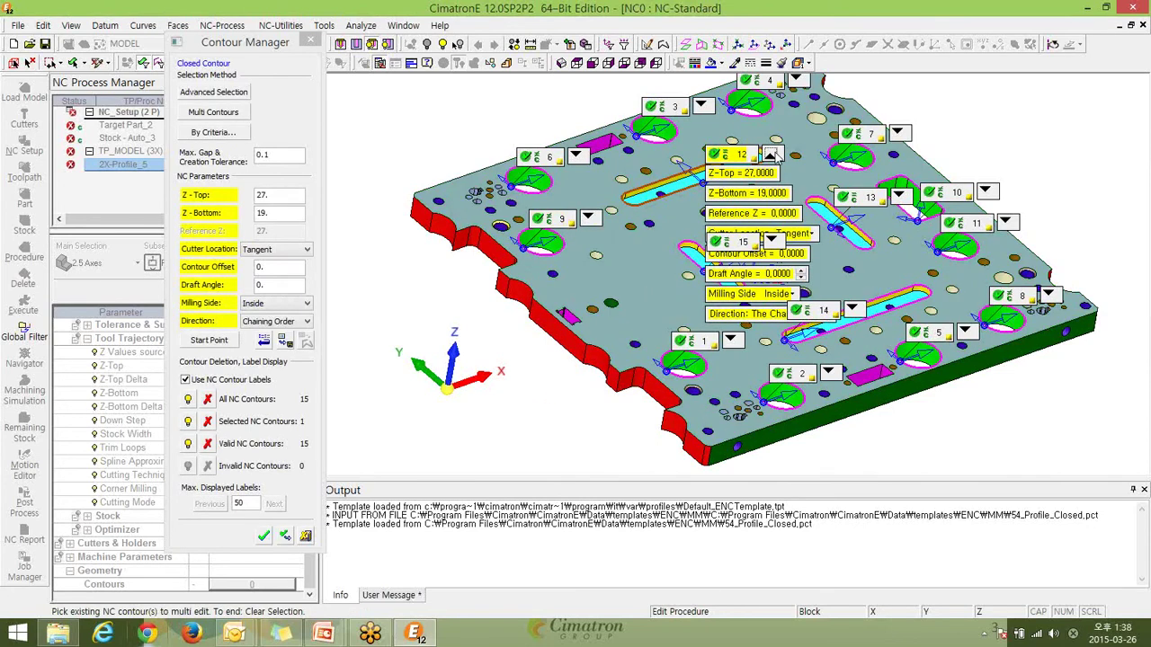
left_click(773, 156)
scroll(1069, 155, "down", 5)
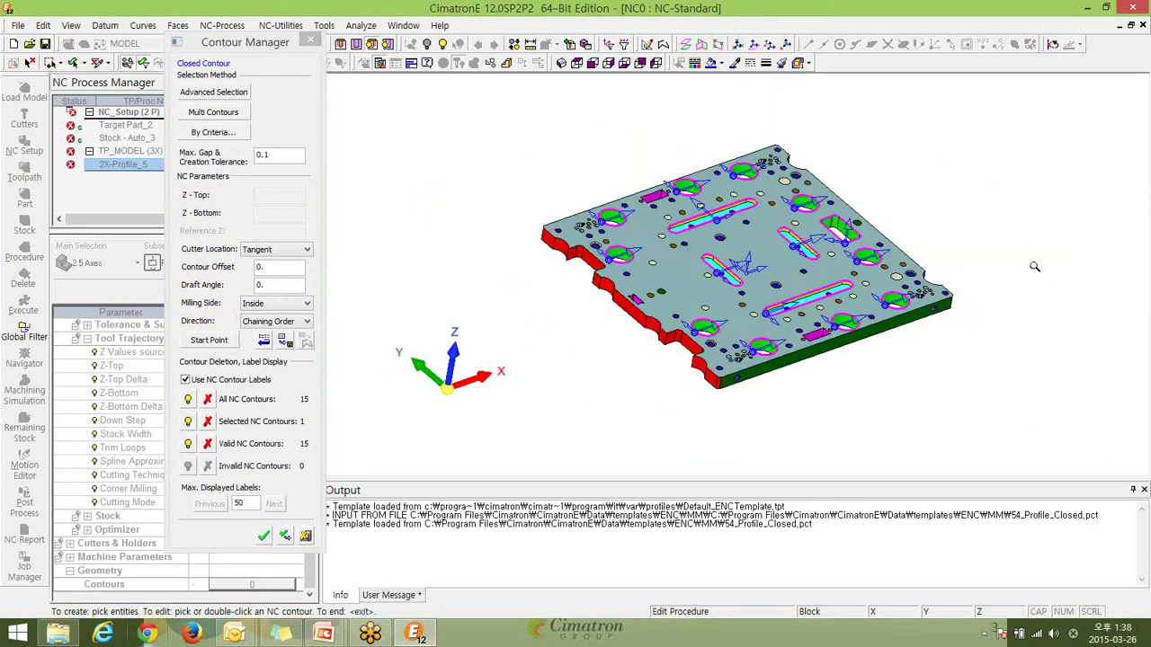
scroll(1034, 264, "up", 2)
Accept the closed contours, save the procedure and calculate it immediately.
left_click(265, 537)
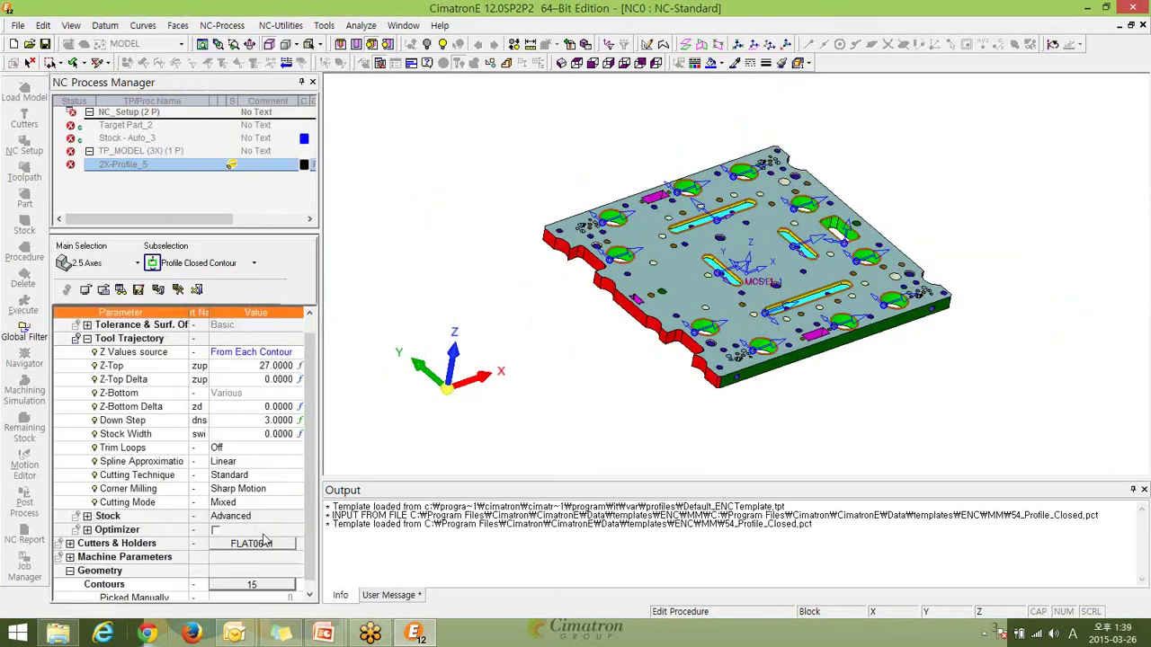
right_click(454, 167)
left_click(509, 265)
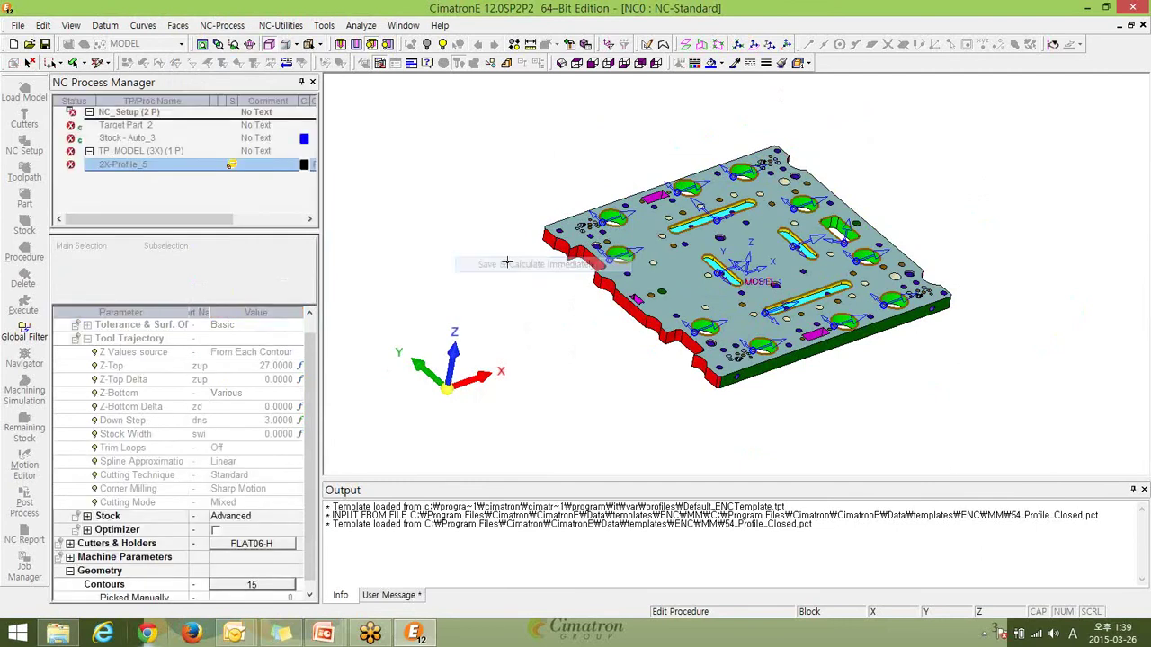
Examine the calculated closed profile toolpath around the plate's green holes and long slots.
scroll(589, 250, "up", 10)
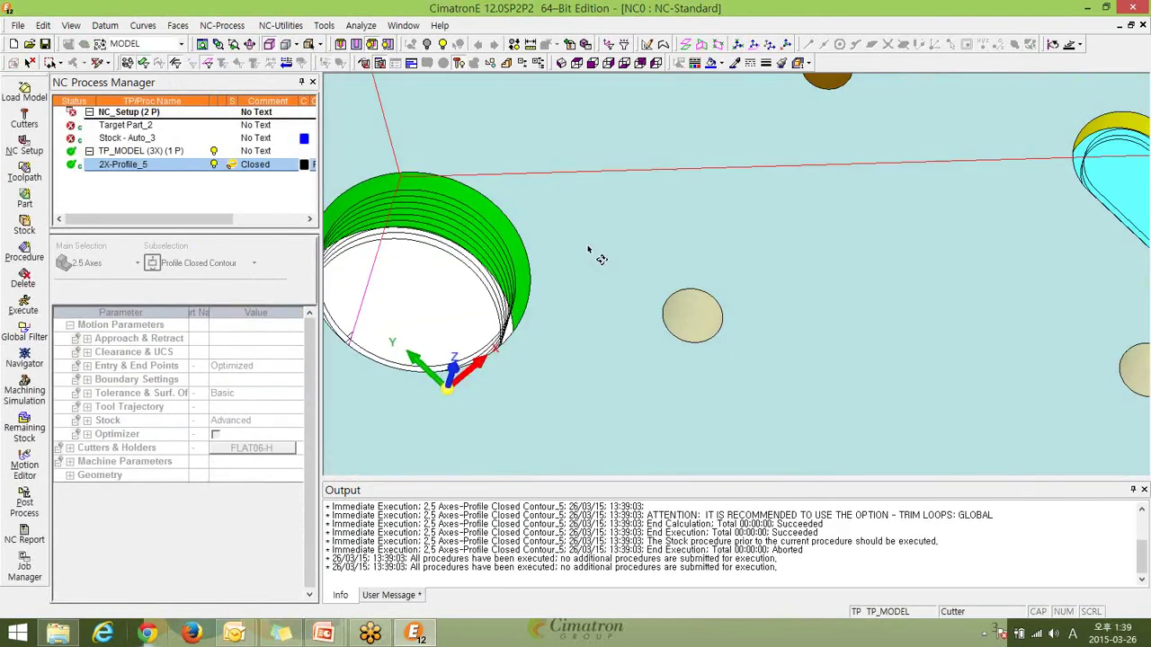
middle_click_drag(589, 249, 719, 230)
scroll(605, 400, "down", 5)
scroll(605, 400, "down", 5)
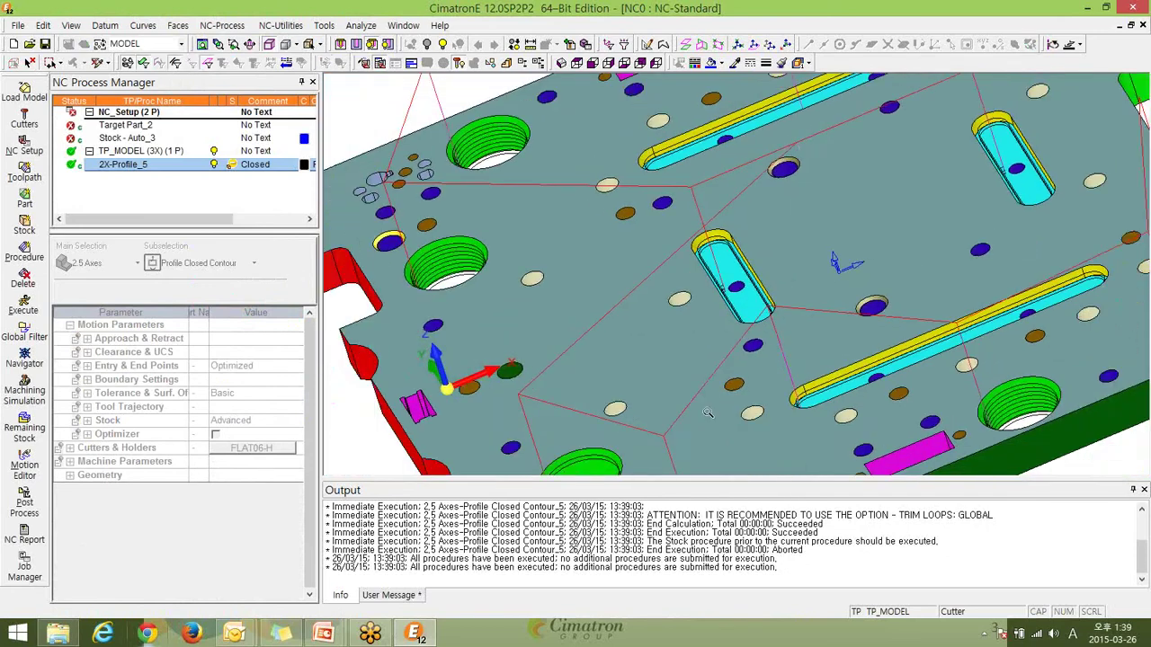
scroll(755, 292, "up", 5)
scroll(755, 292, "up", 5)
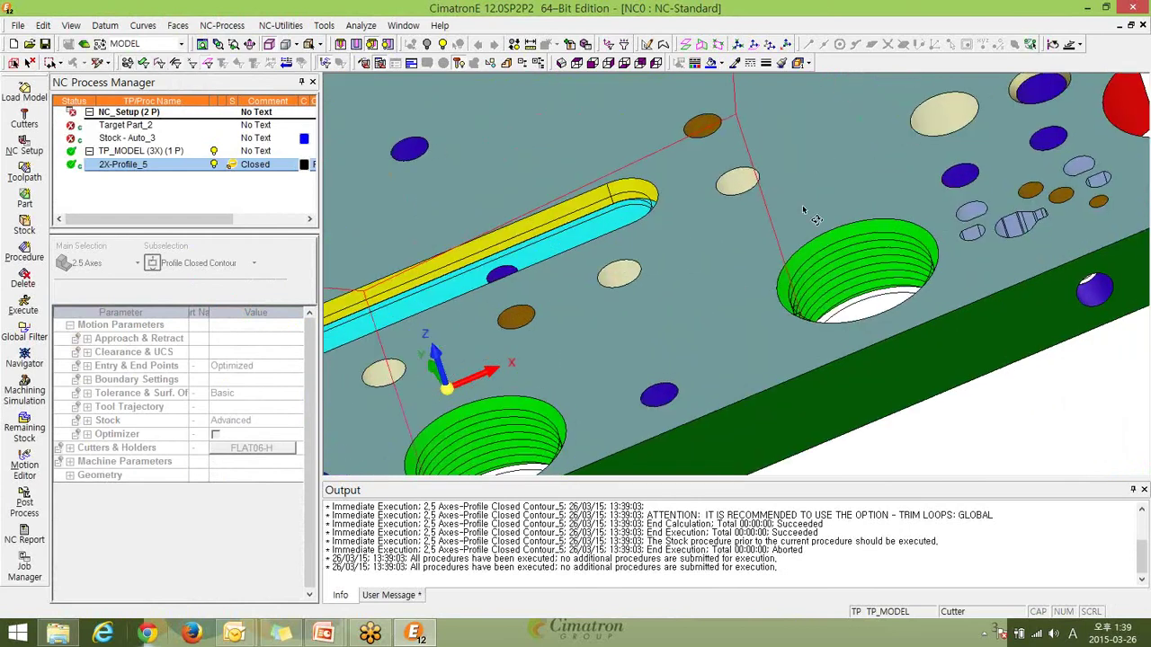
scroll(824, 237, "down", 5)
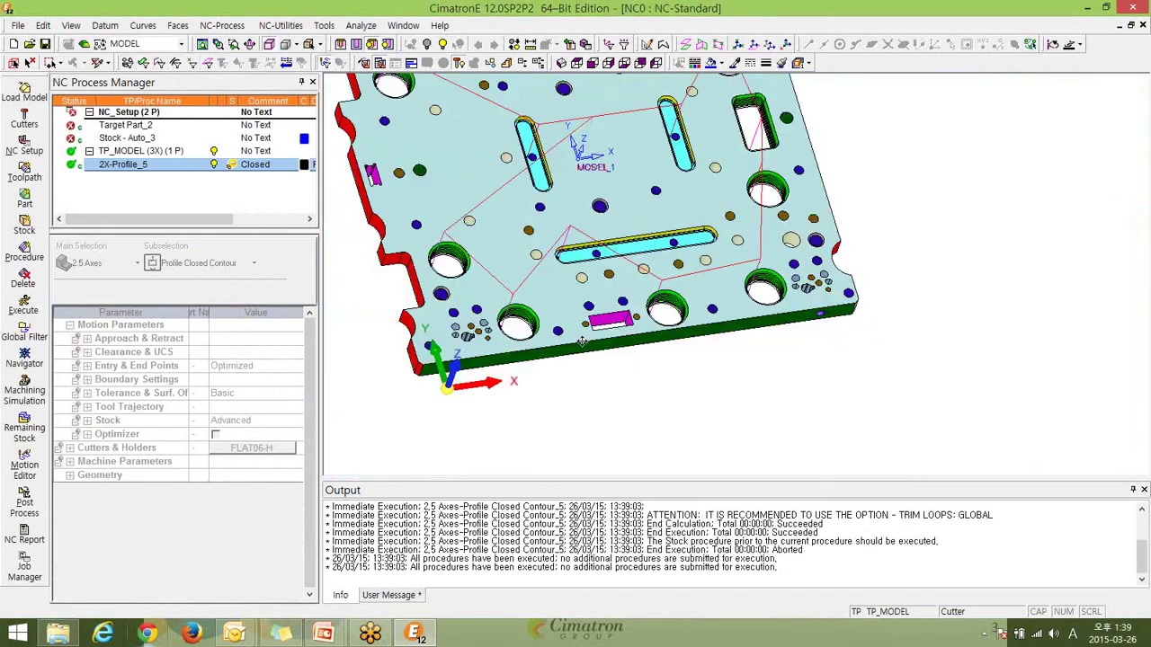
scroll(786, 331, "up", 3)
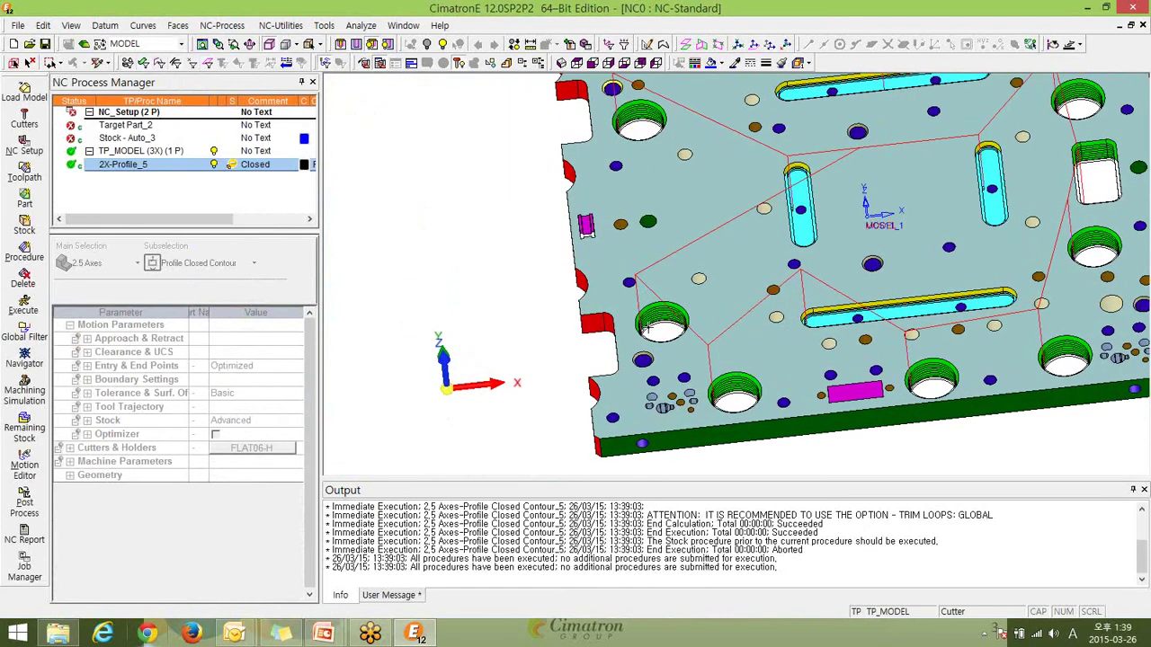
middle_click_drag(832, 338, 757, 304, "ctrl")
right_click_drag(757, 304, 753, 366, "ctrl")
left_click_drag(752, 365, 775, 296, "ctrl")
scroll(782, 328, "up", 4)
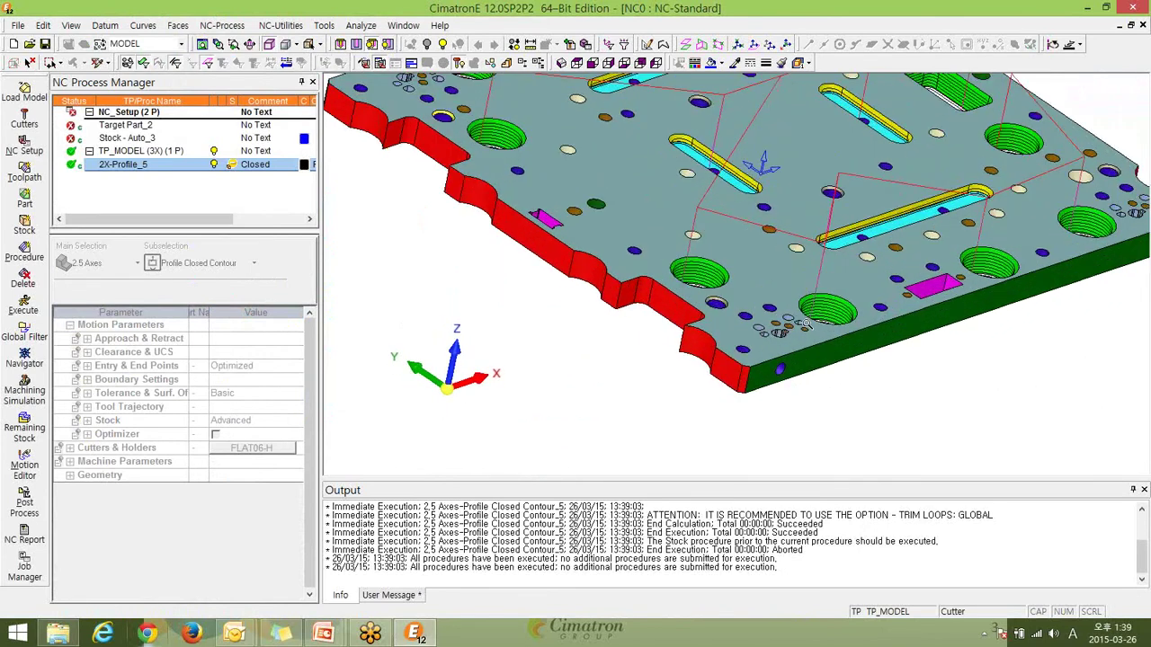
middle_click_drag(794, 325, 831, 391, "ctrl")
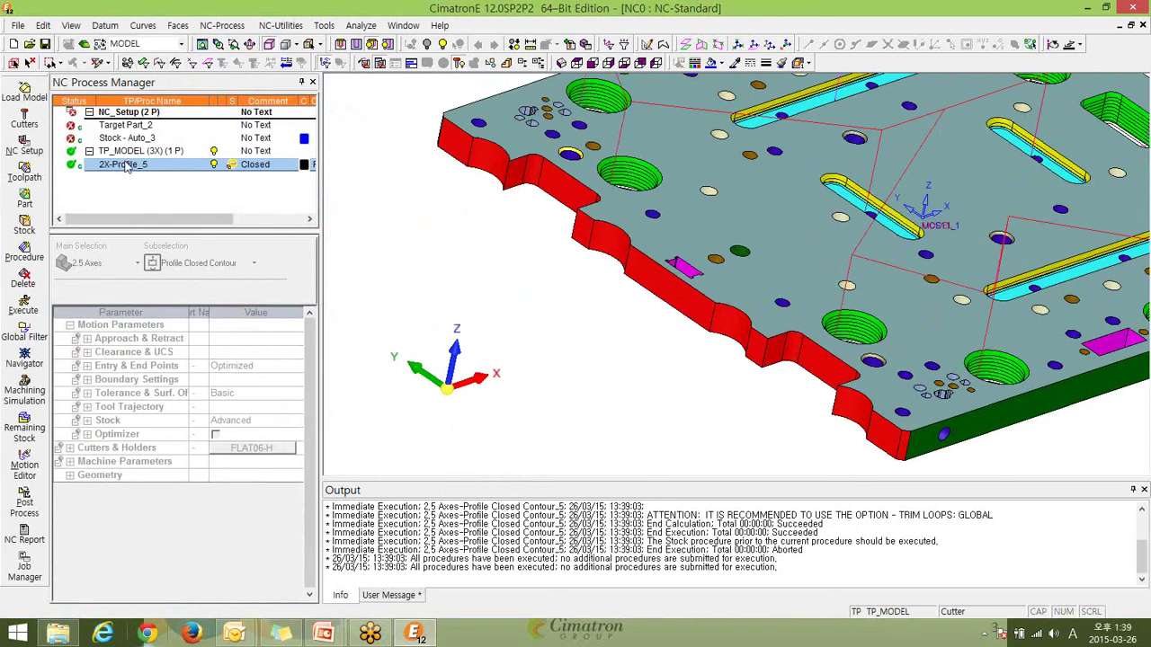
Apply the procedure template 55_Profile_Open.pct from the ENC MM templates folder to the TP_MODEL toolpath.
left_click(283, 25)
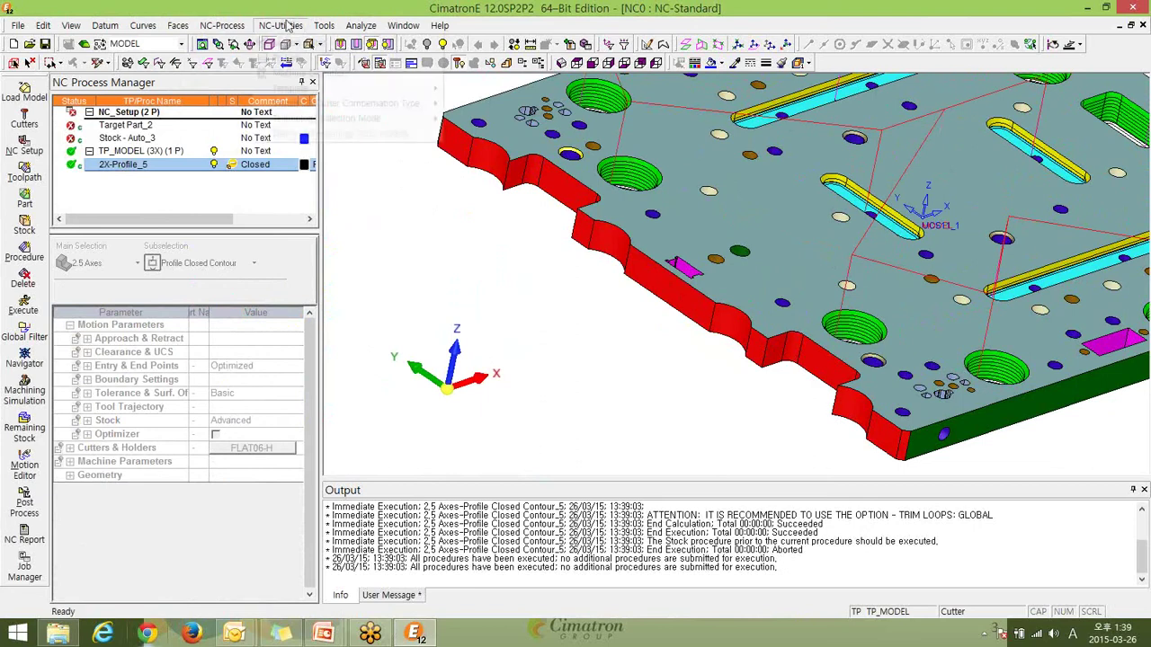
mouse_move(423, 88)
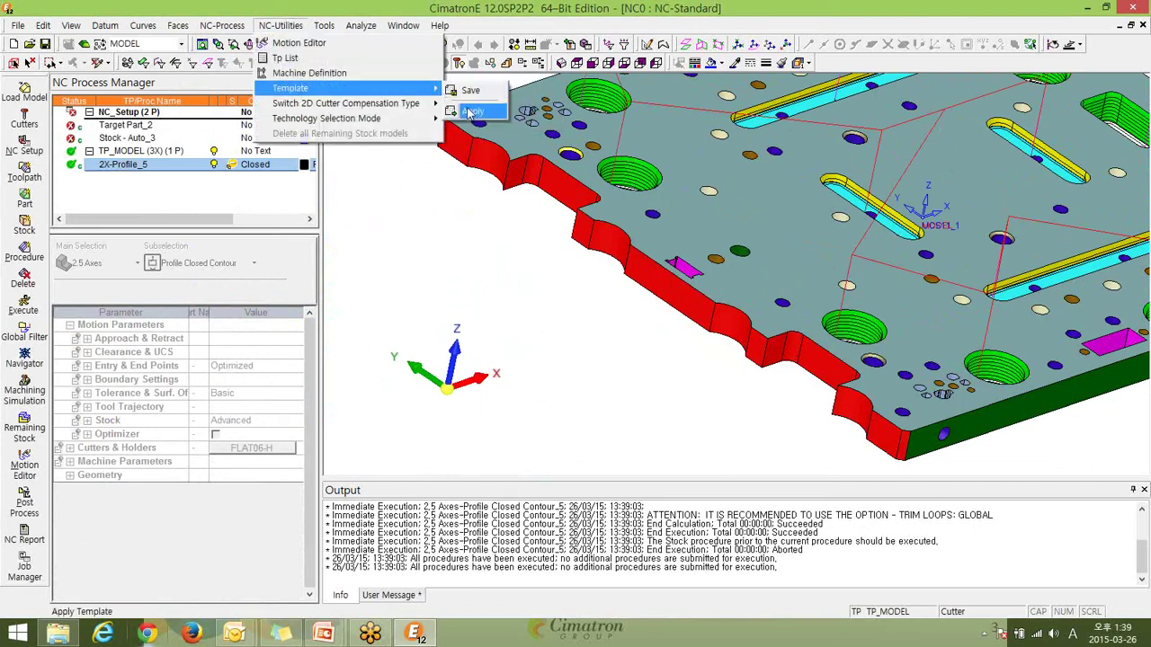
left_click(470, 112)
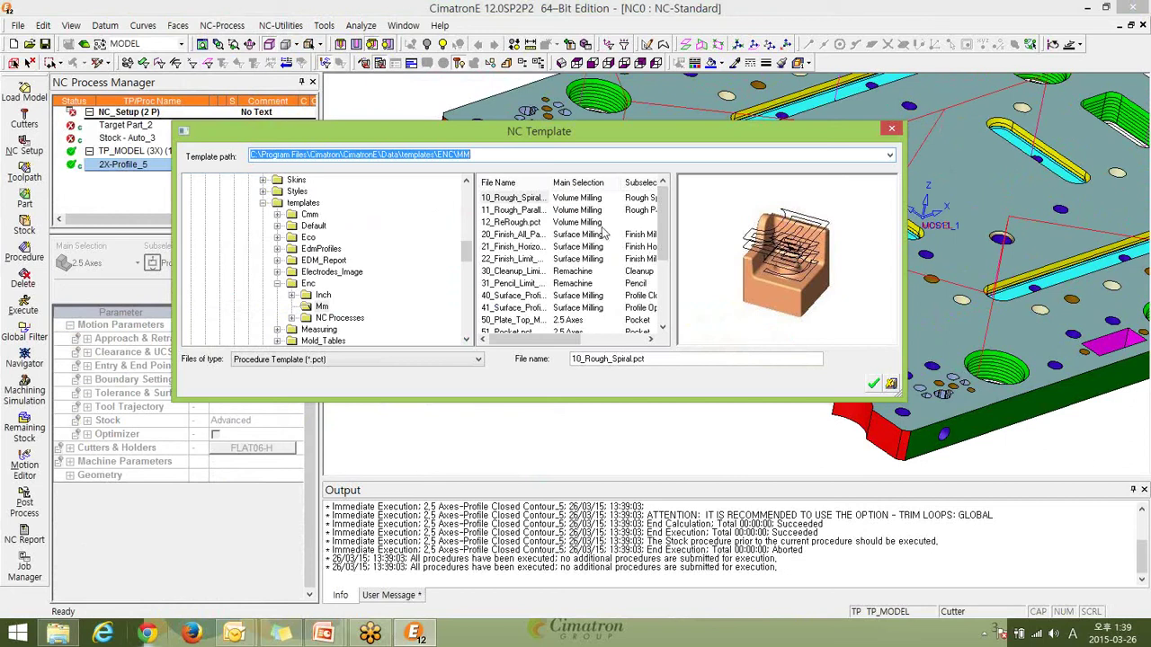
left_click_drag(571, 142, 706, 154)
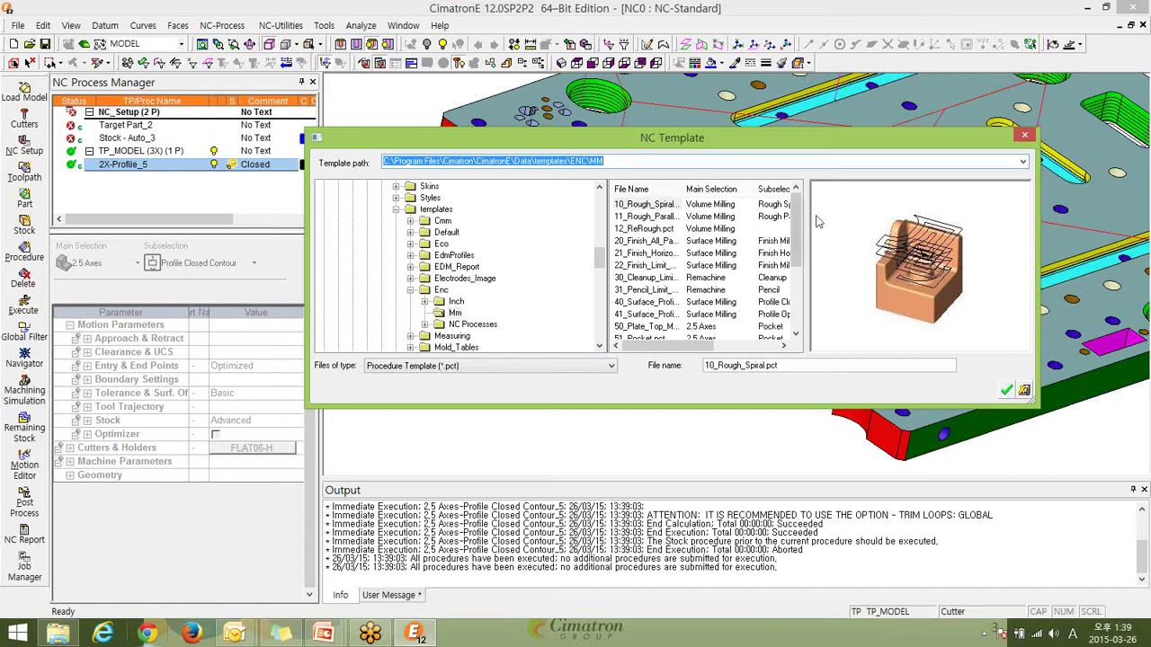
left_click_drag(797, 231, 798, 301)
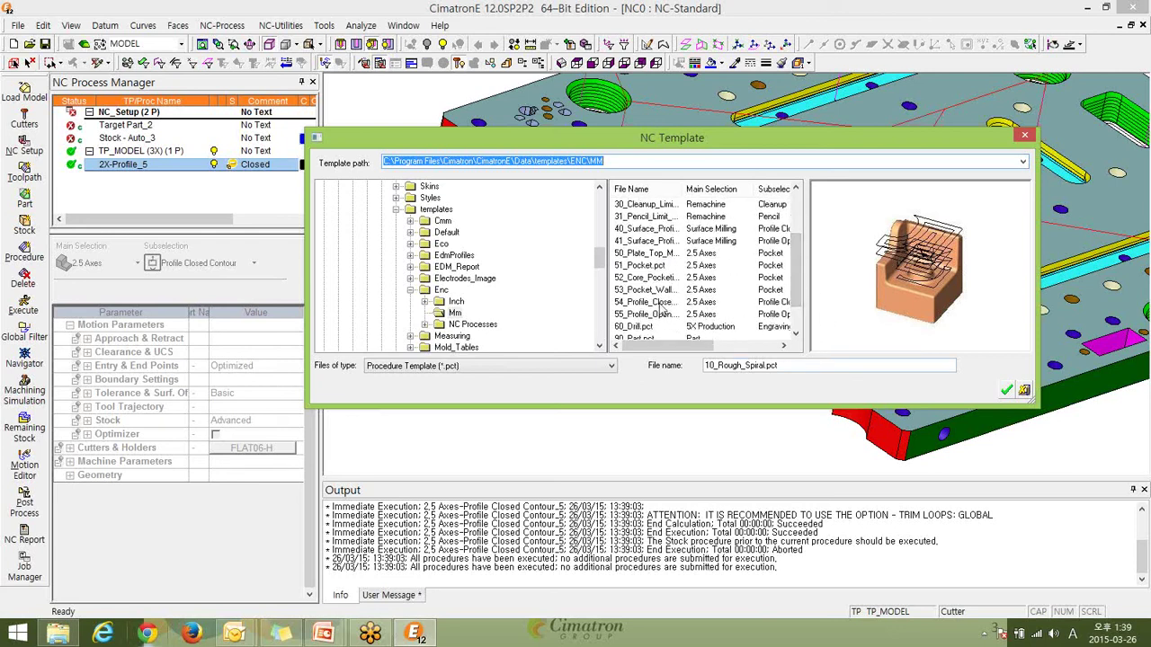
left_click(660, 316)
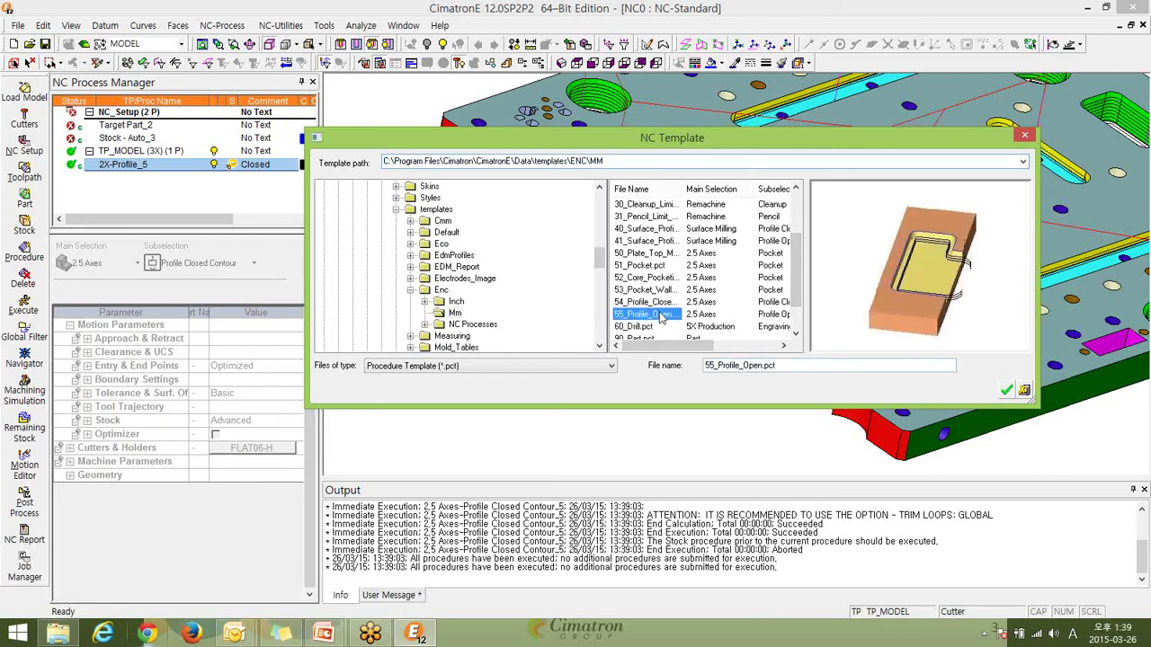
left_click(1007, 391)
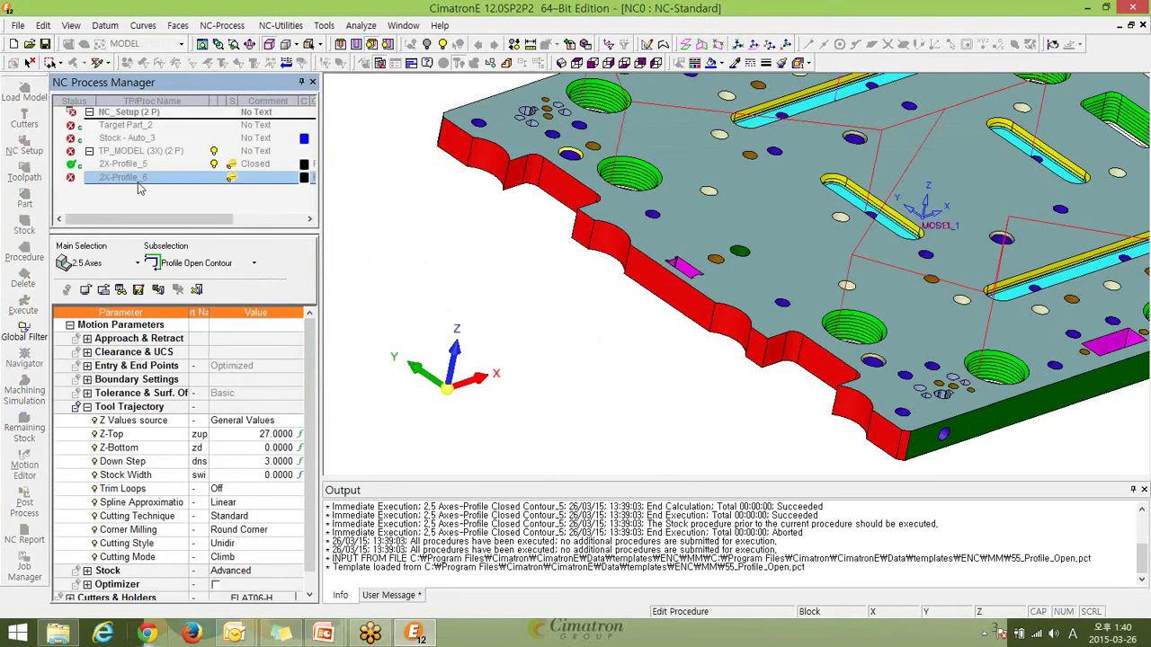
Define the open profile procedure's contours by criteria, including the set Open_boundary1_D16.
scroll(310, 543, "down", 1)
scroll(310, 543, "down", 1)
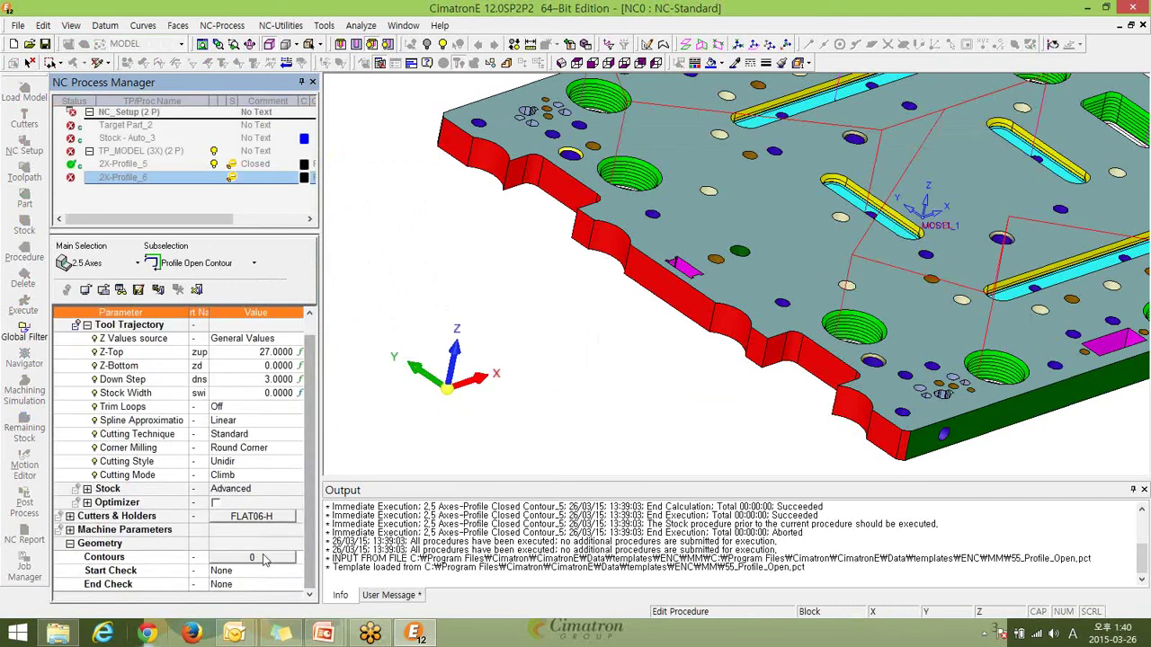
left_click(263, 560)
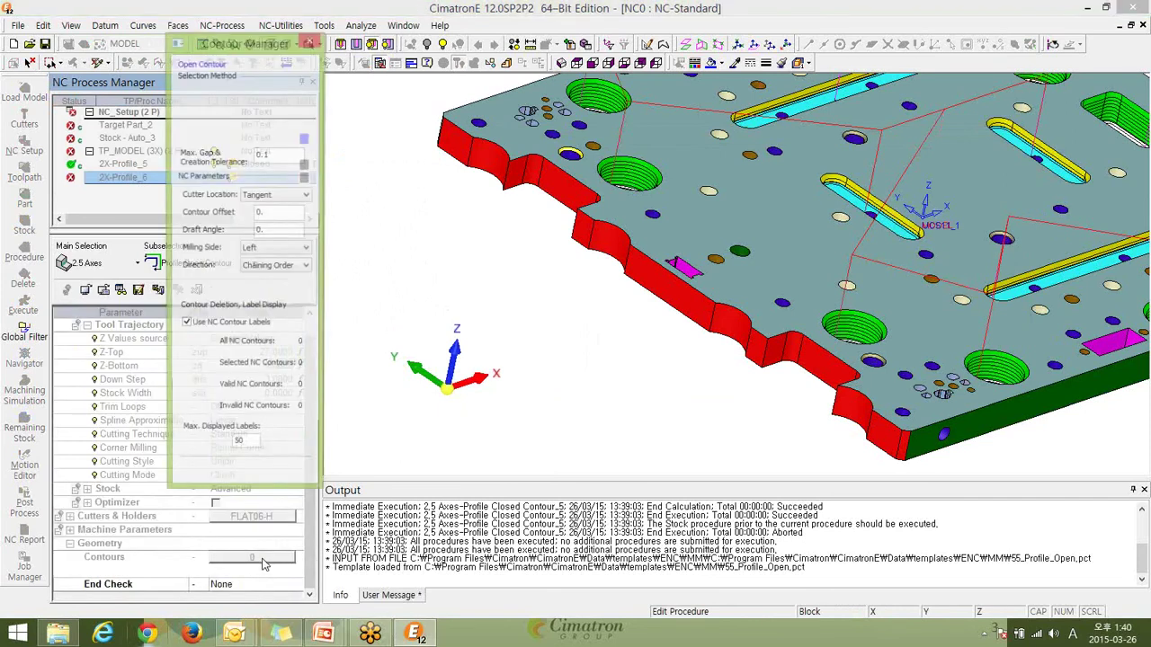
left_click(229, 135)
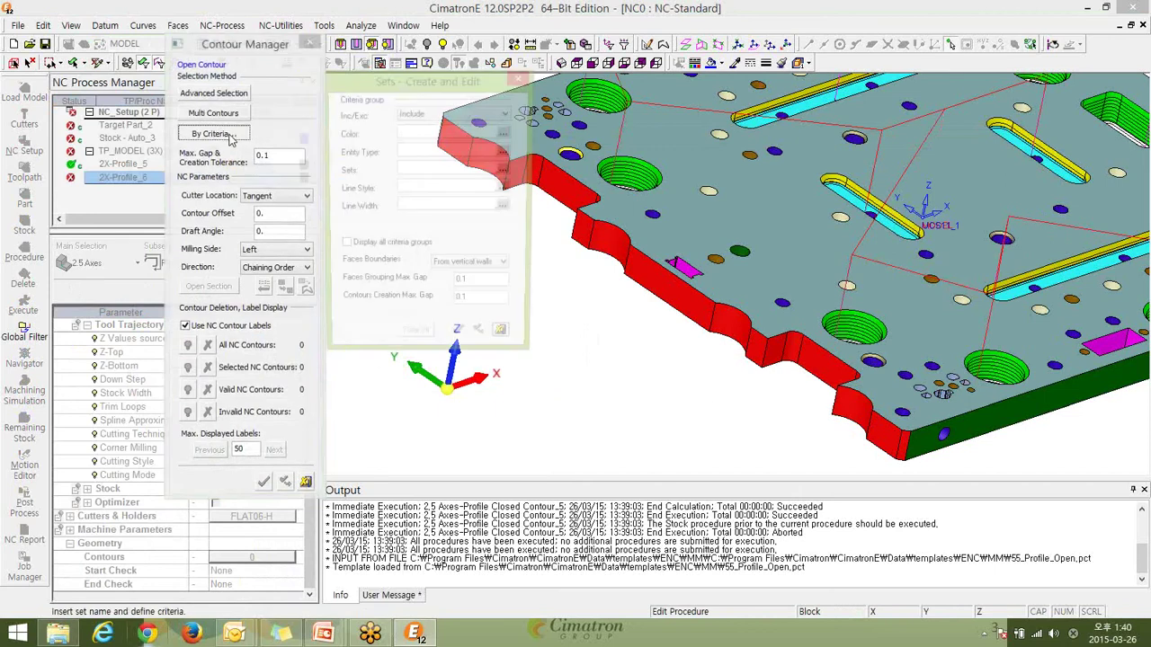
left_click(506, 170)
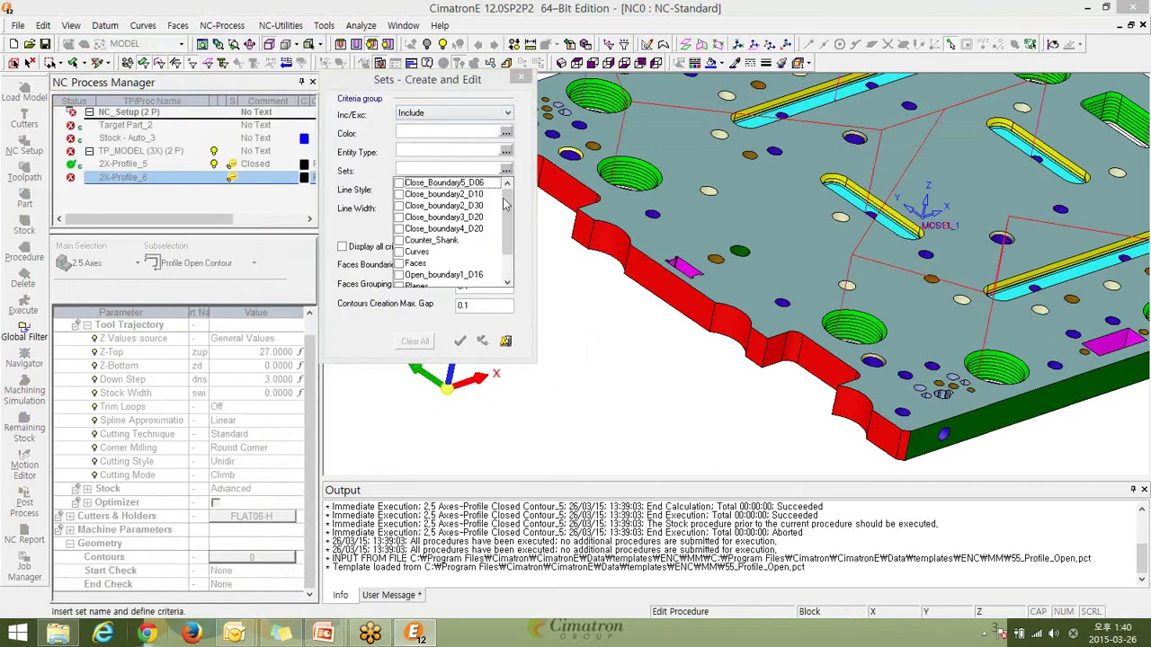
scroll(508, 216, "down", 1)
left_click(456, 253)
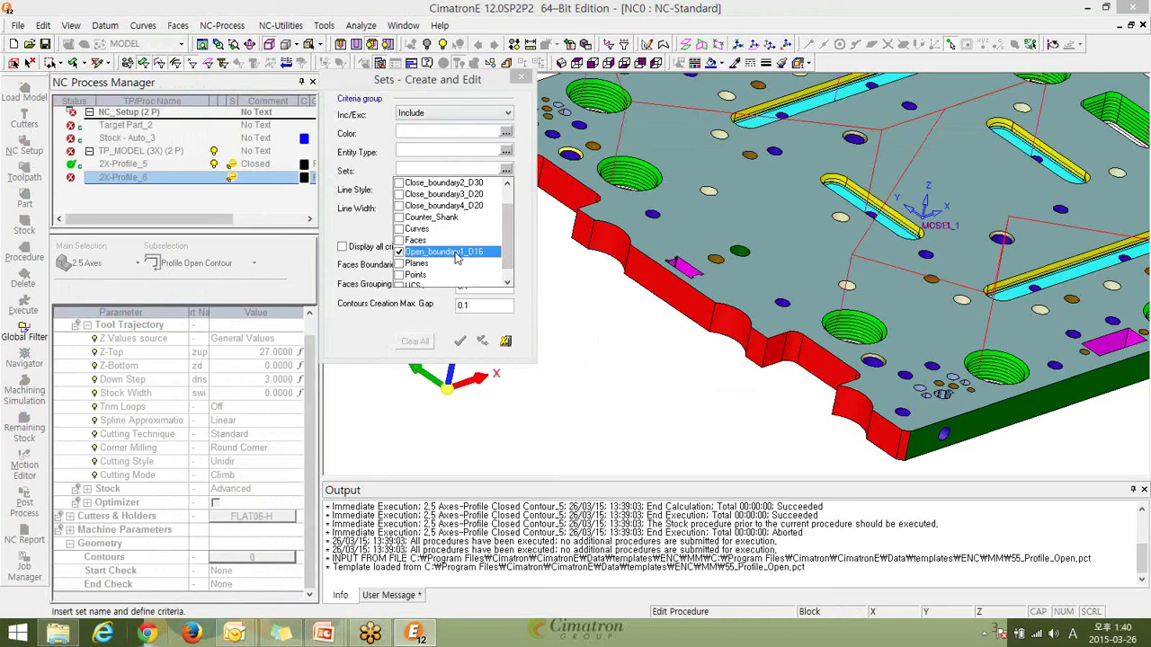
left_click(524, 329)
left_click(459, 342)
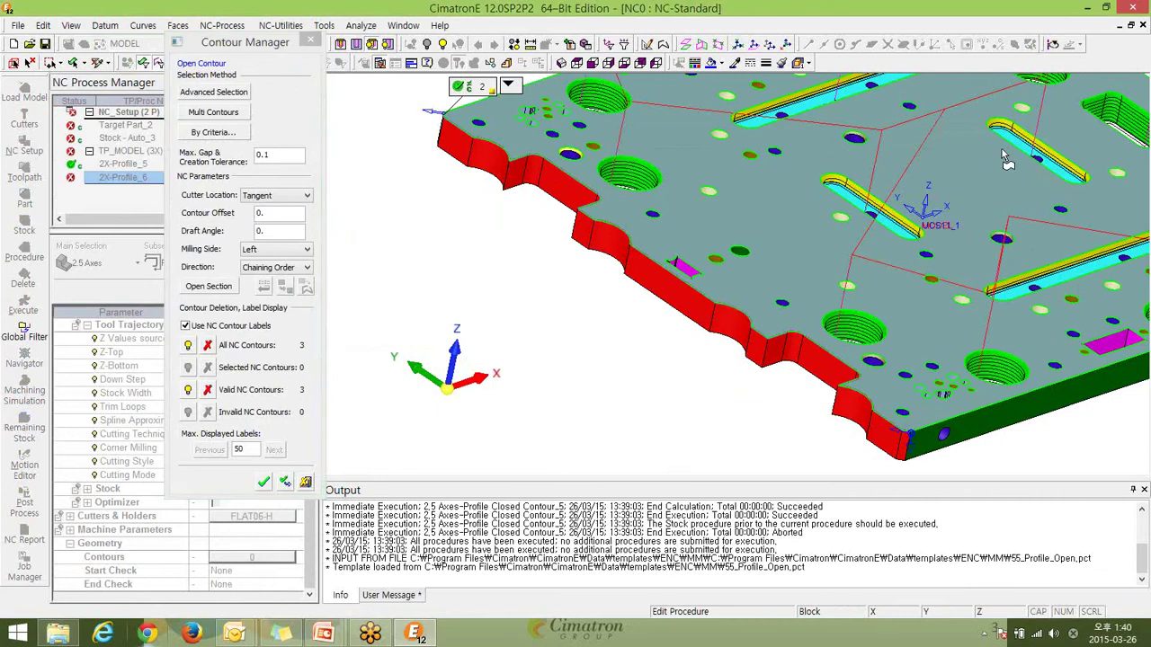
Check the open contours around the plate and contour 1's NC parameters, and accept the contour selection.
right_click_drag(995, 233, 966, 310, "ctrl")
middle_click_drag(966, 310, 823, 388, "ctrl")
right_click_drag(822, 388, 807, 226, "ctrl")
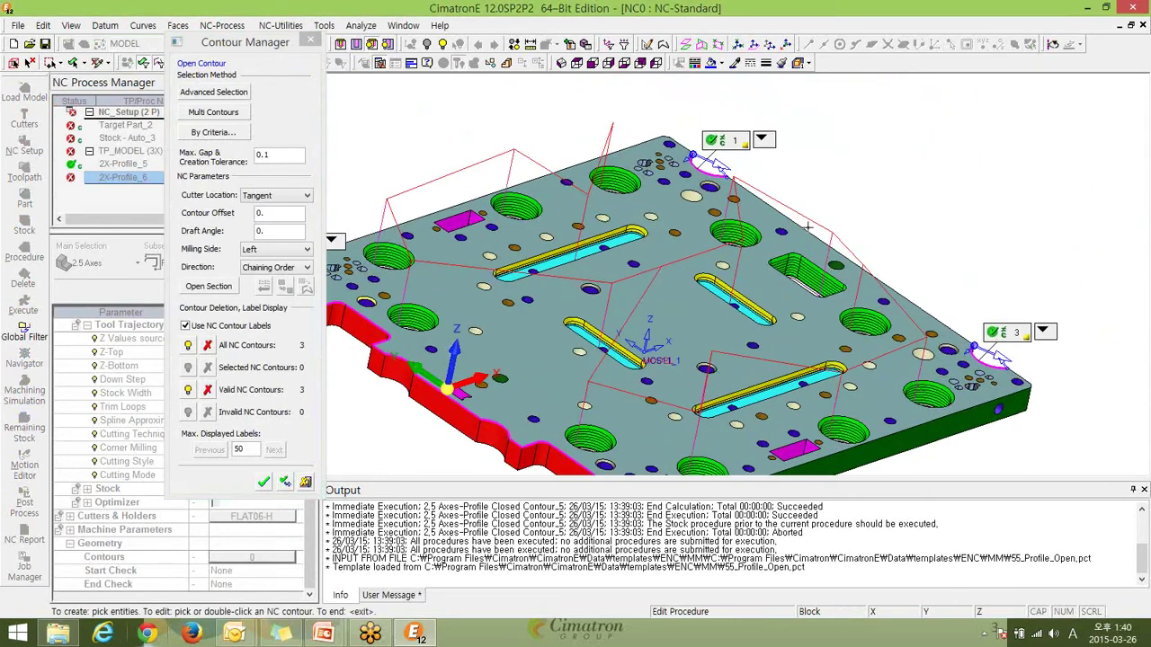
right_click_drag(1061, 124, 1020, 268, "ctrl")
left_click(782, 180)
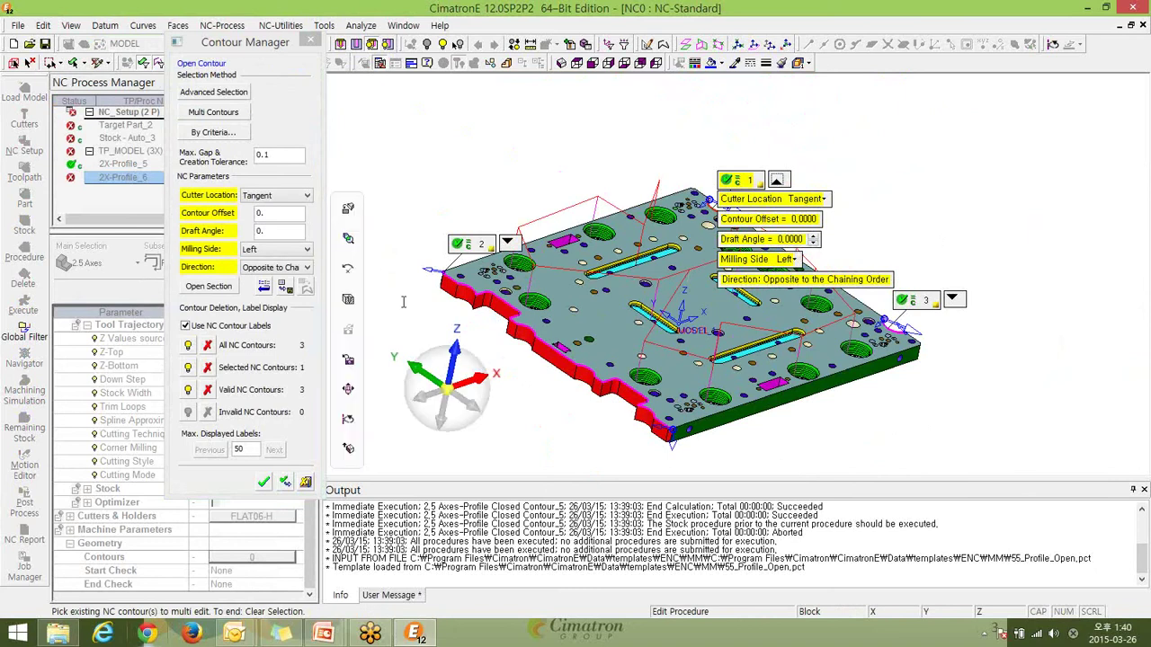
left_click(264, 484)
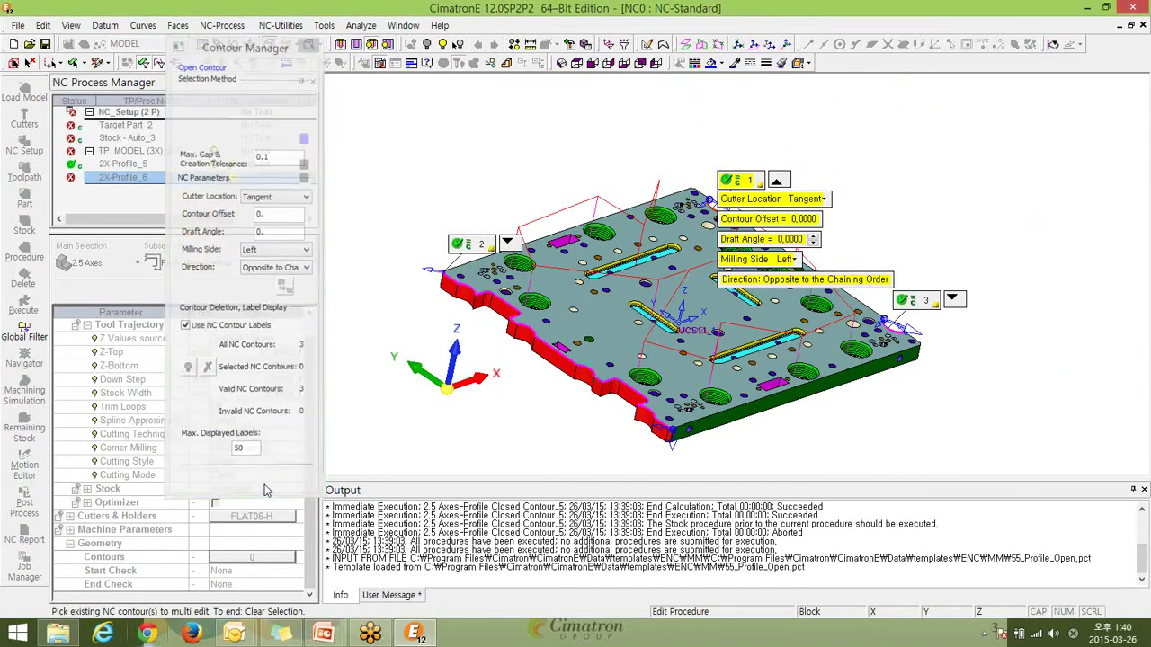
Set the open profile procedure's Z values source to From Each Contour.
left_click(265, 338)
left_click(255, 369)
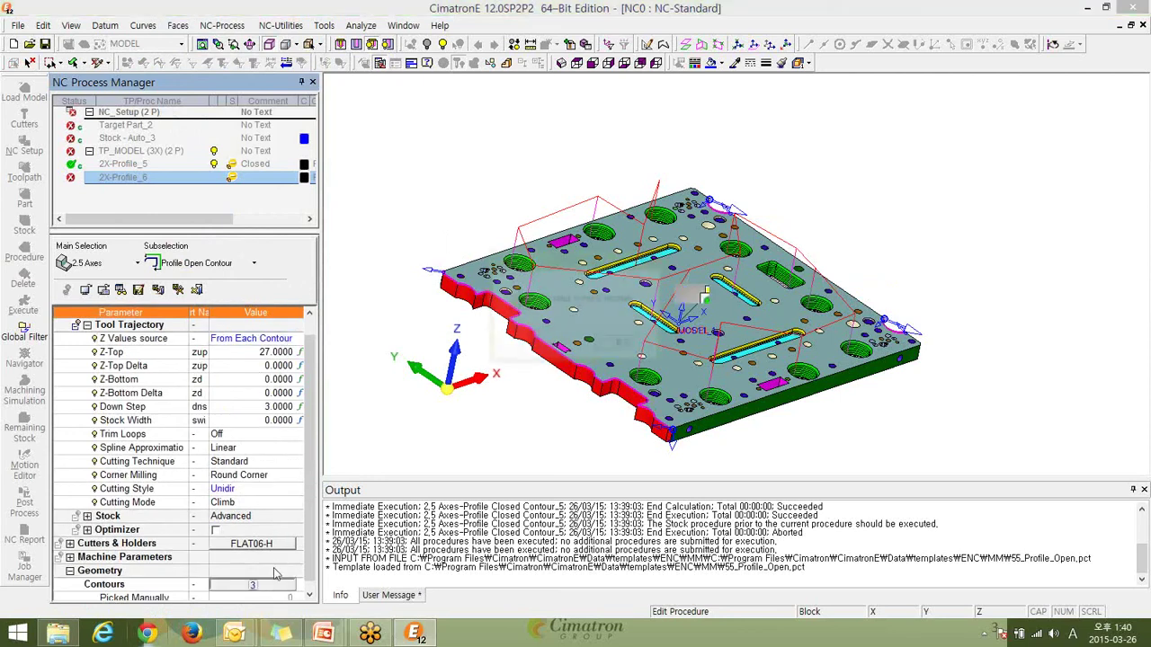
left_click(626, 346)
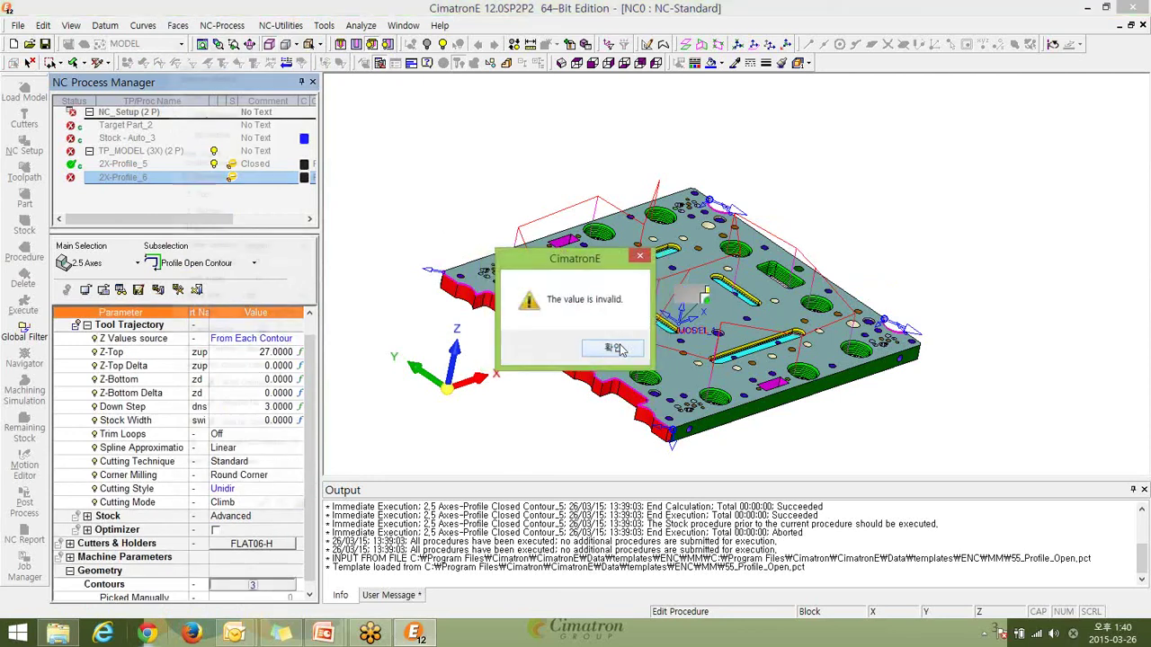
left_click(620, 350)
Check an open contour's own Z-Top and Z-Bottom values, and save and calculate the open profile procedure.
left_click(286, 332)
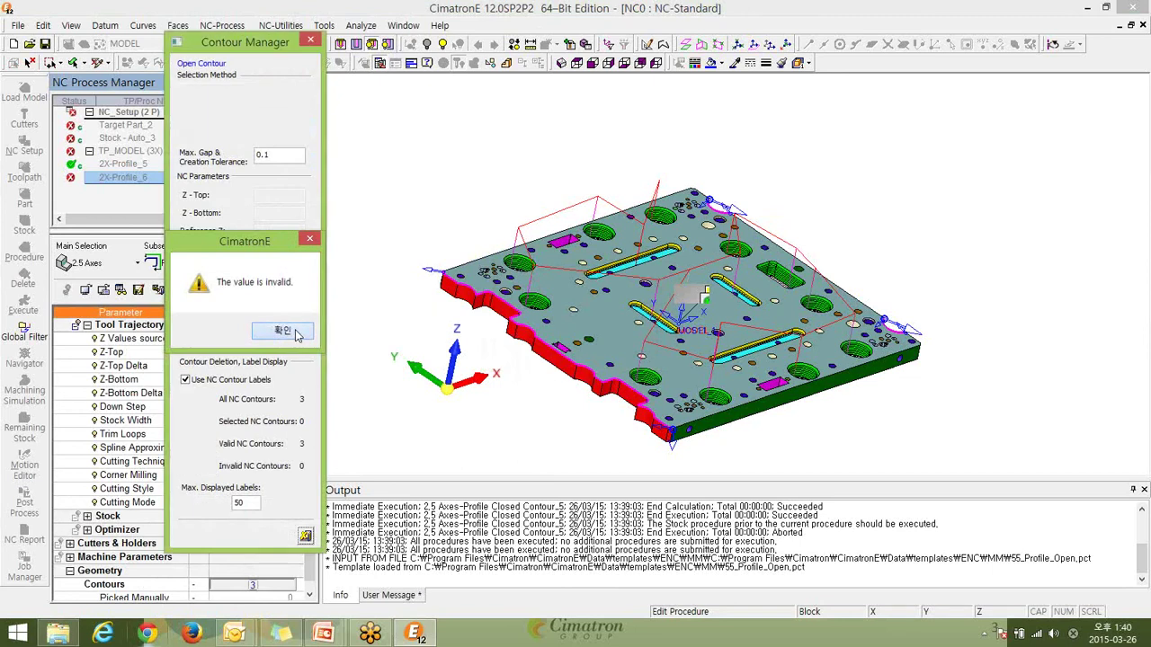
left_click(285, 331)
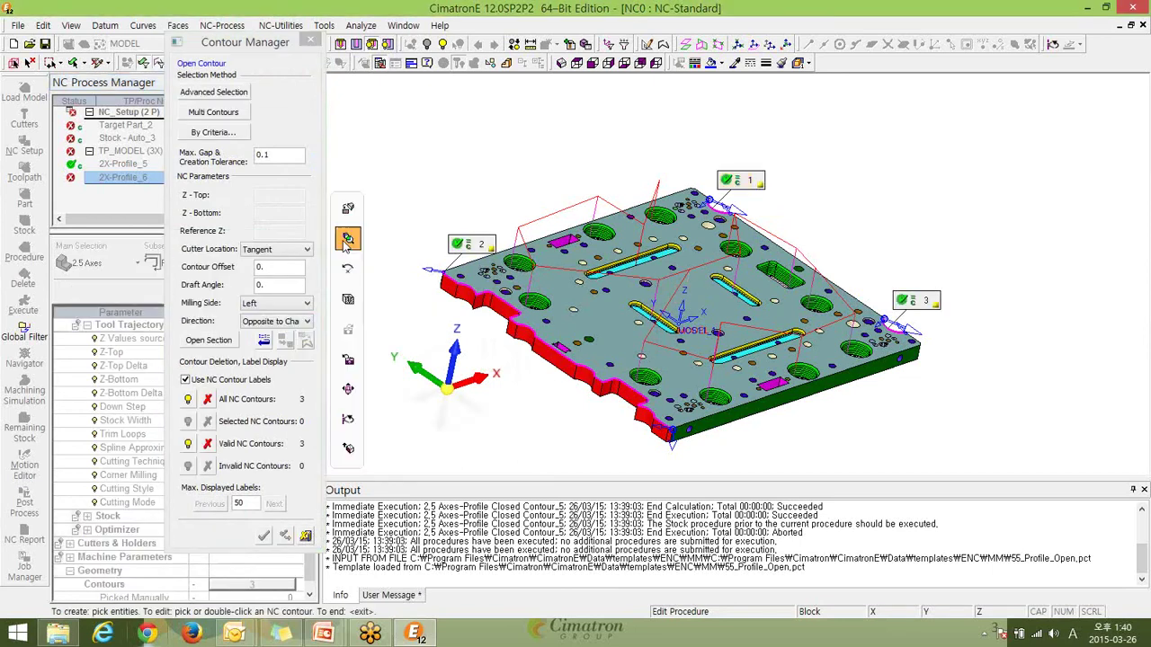
left_click(347, 239)
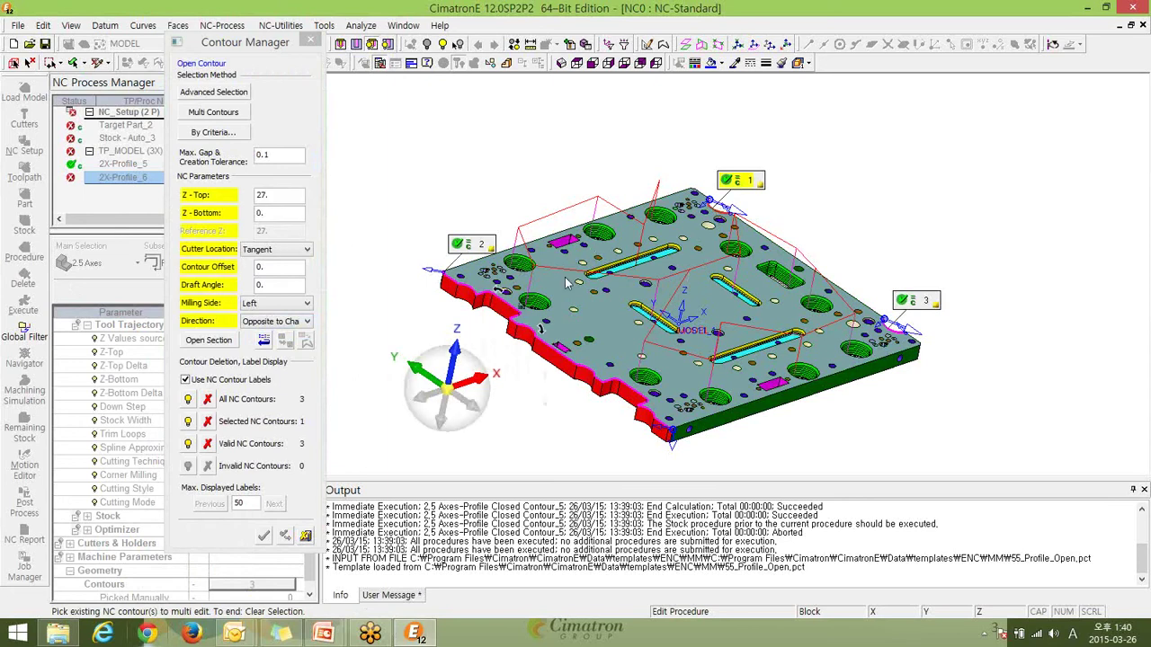
left_click(540, 330)
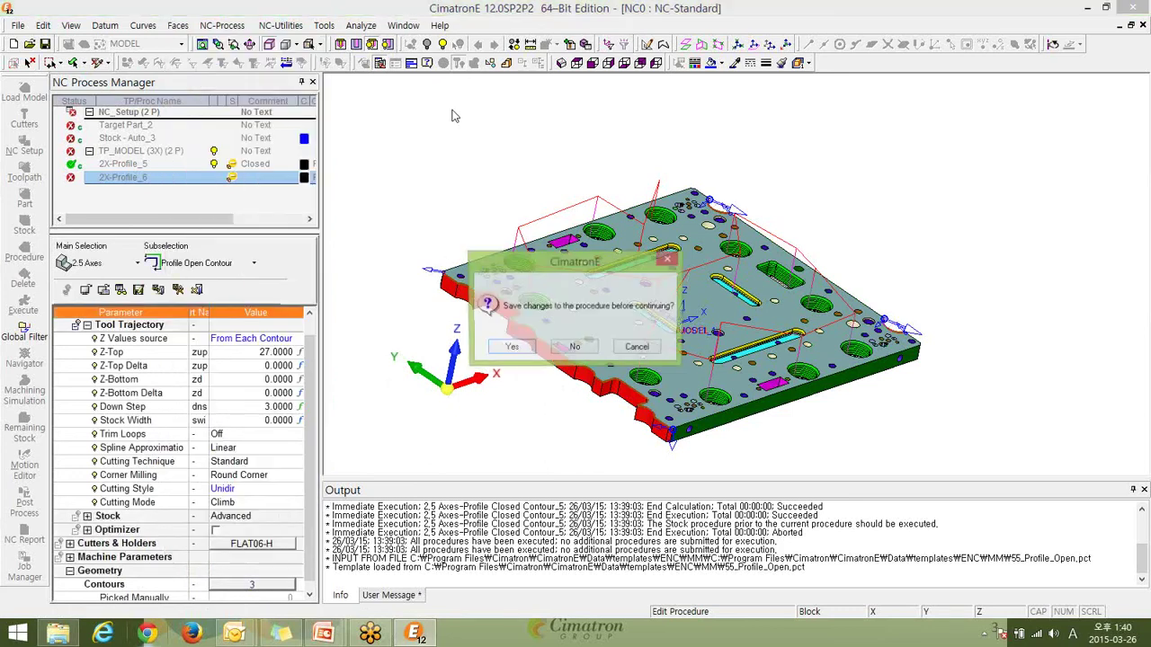
right_click(483, 160)
left_click(519, 258)
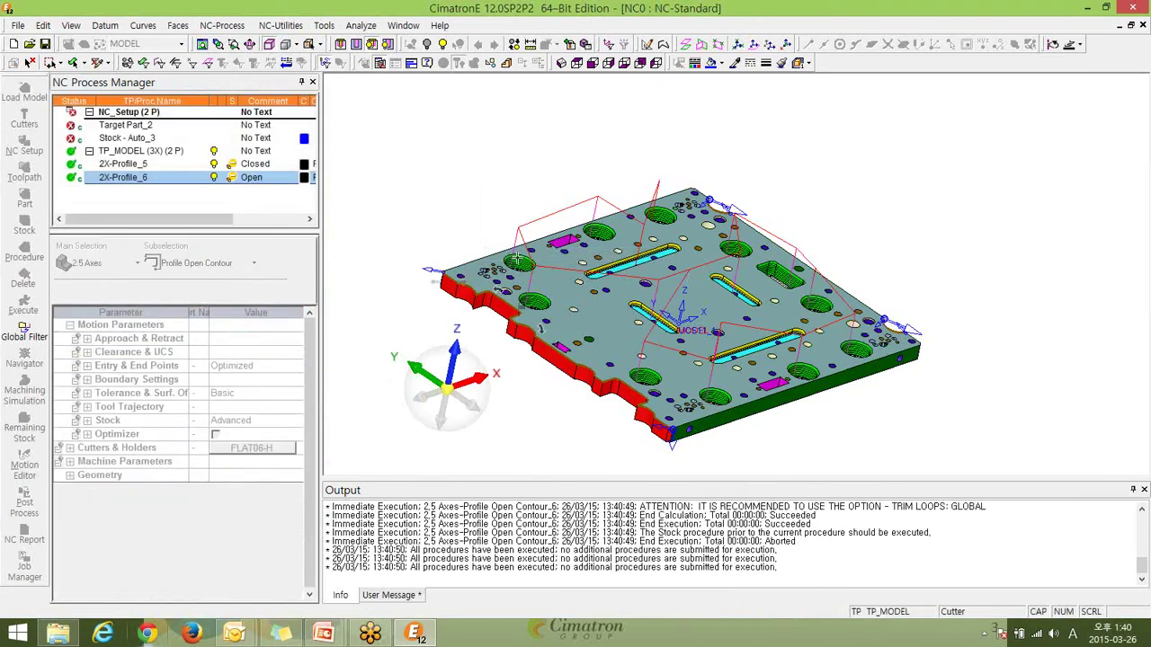
Examine the calculated open profile toolpath along the plate's stepped red edge and its corners.
scroll(664, 310, "up", 5)
left_click_drag(663, 310, 714, 326, "ctrl")
scroll(714, 326, "down", 4)
middle_click_drag(971, 231, 769, 231, "ctrl")
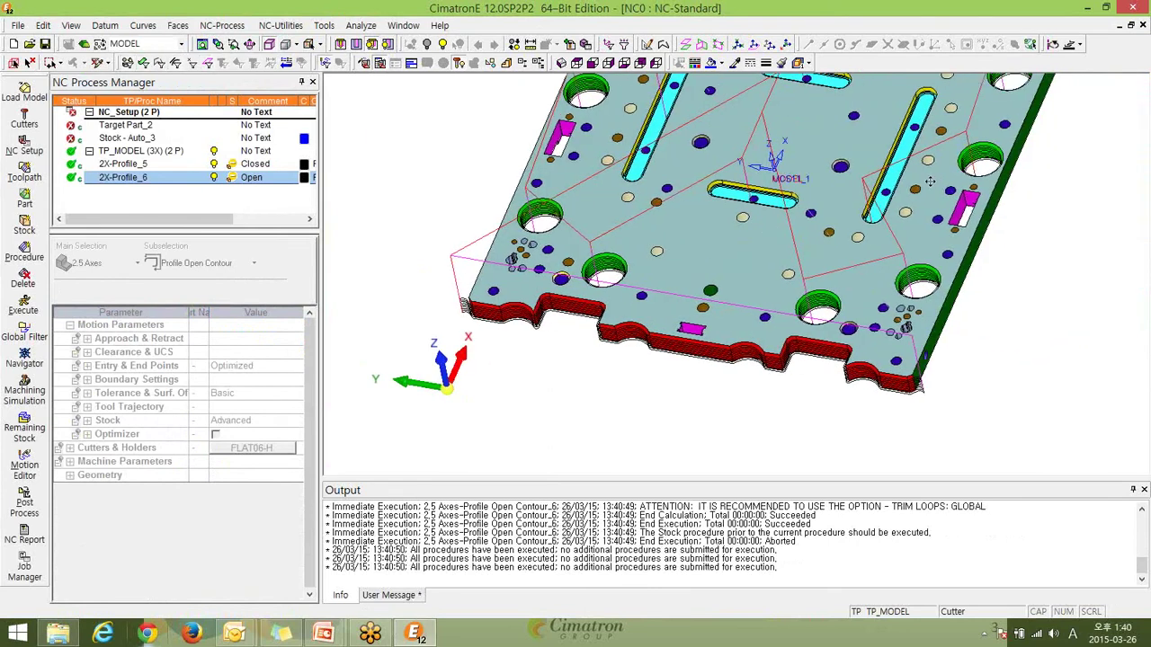
scroll(960, 108, "up", 1)
scroll(921, 313, "down", 6)
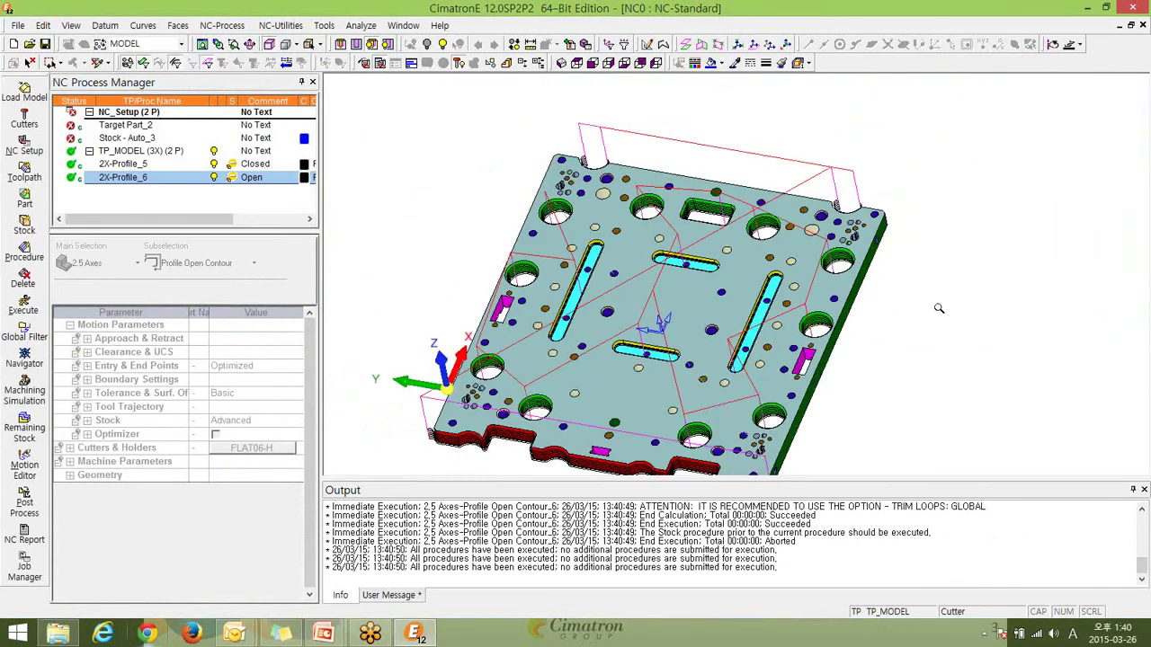
mouse_move(922, 312)
left_mouse_down("ctrl")
mouse_move(899, 296)
mouse_move(912, 326)
mouse_move(913, 311)
left_mouse_up("ctrl")
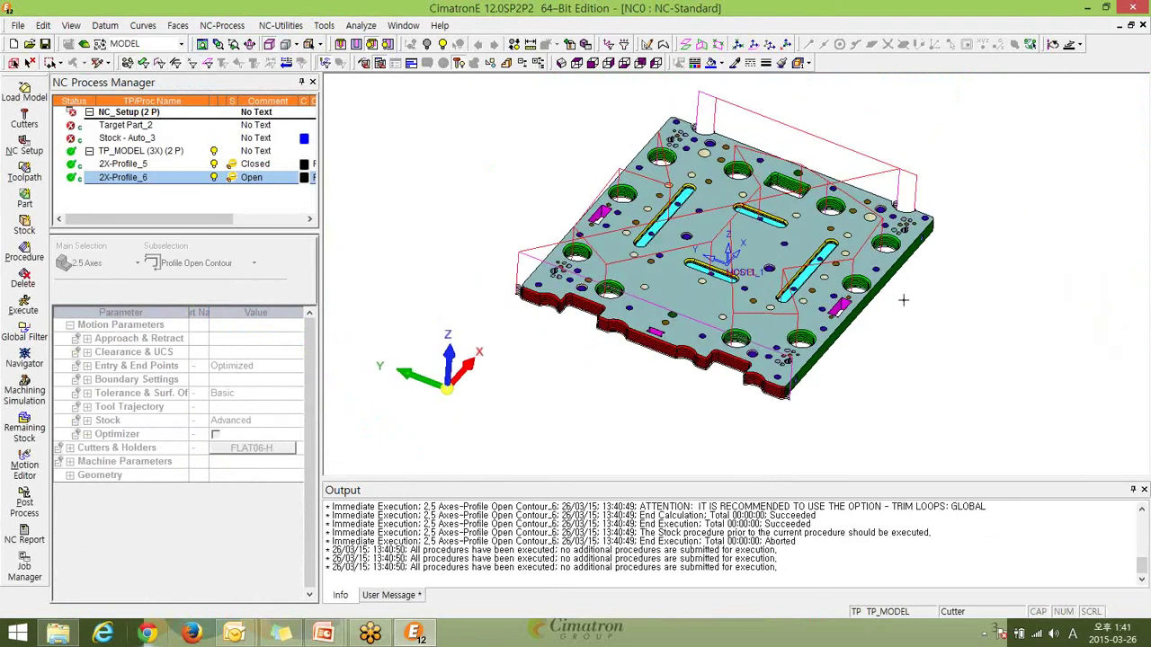
Inspect the profile passes inside the long cyan slot up close and compare them with the whole plate's toolpath.
scroll(850, 313, "up", 5)
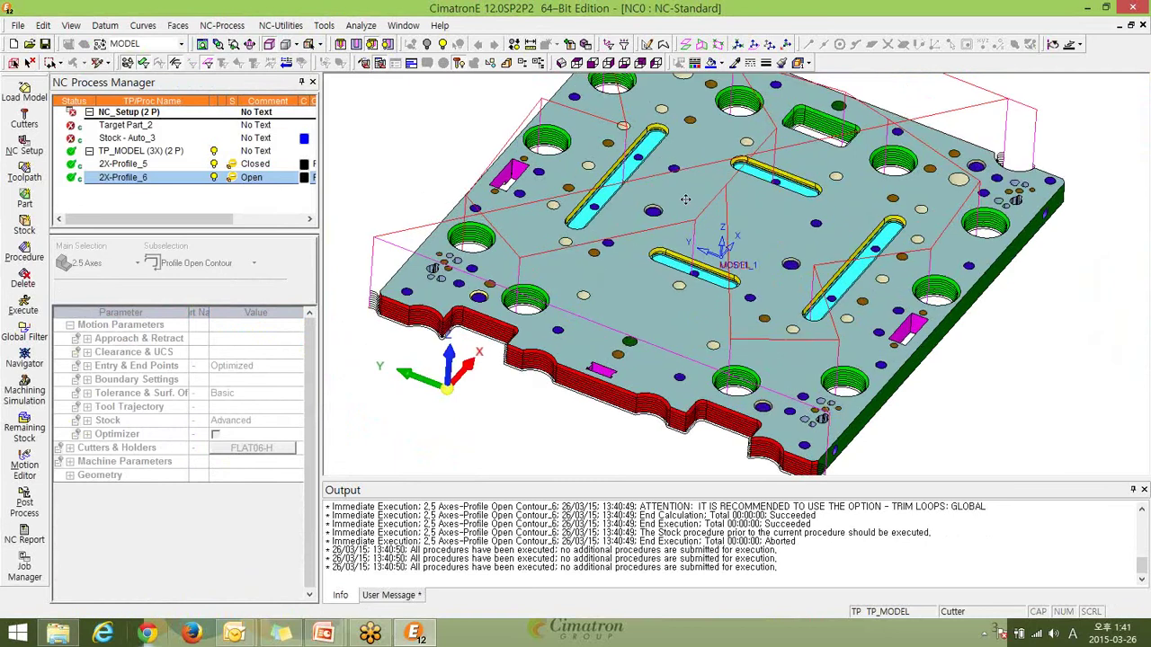
scroll(849, 312, "up", 5)
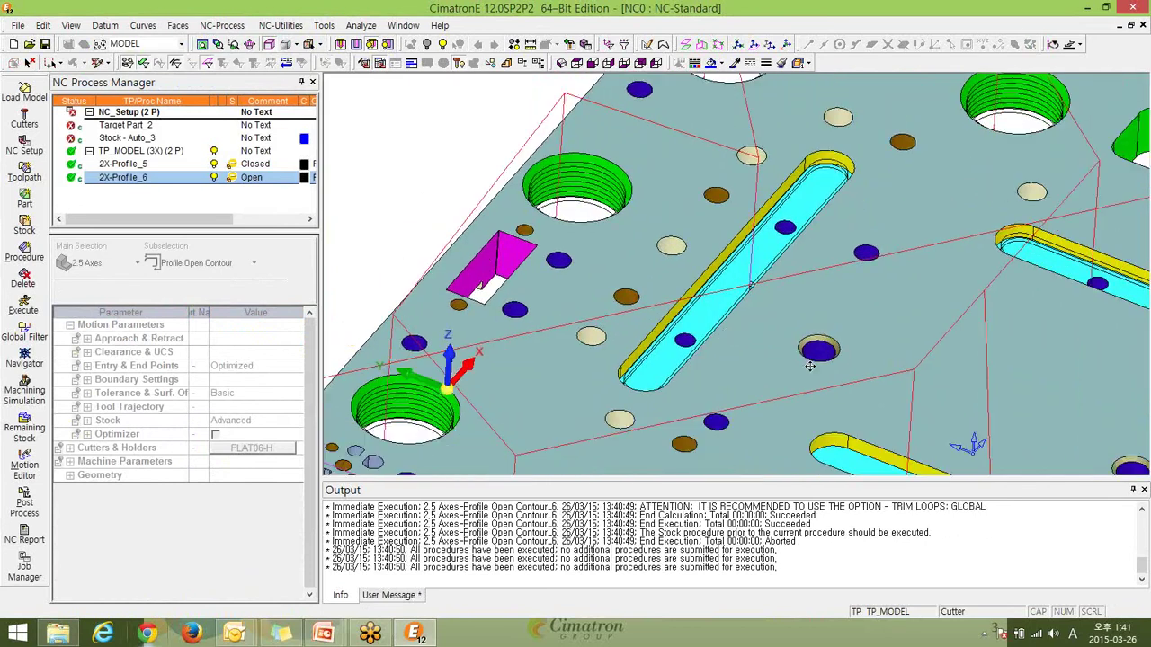
scroll(804, 190, "up", 2)
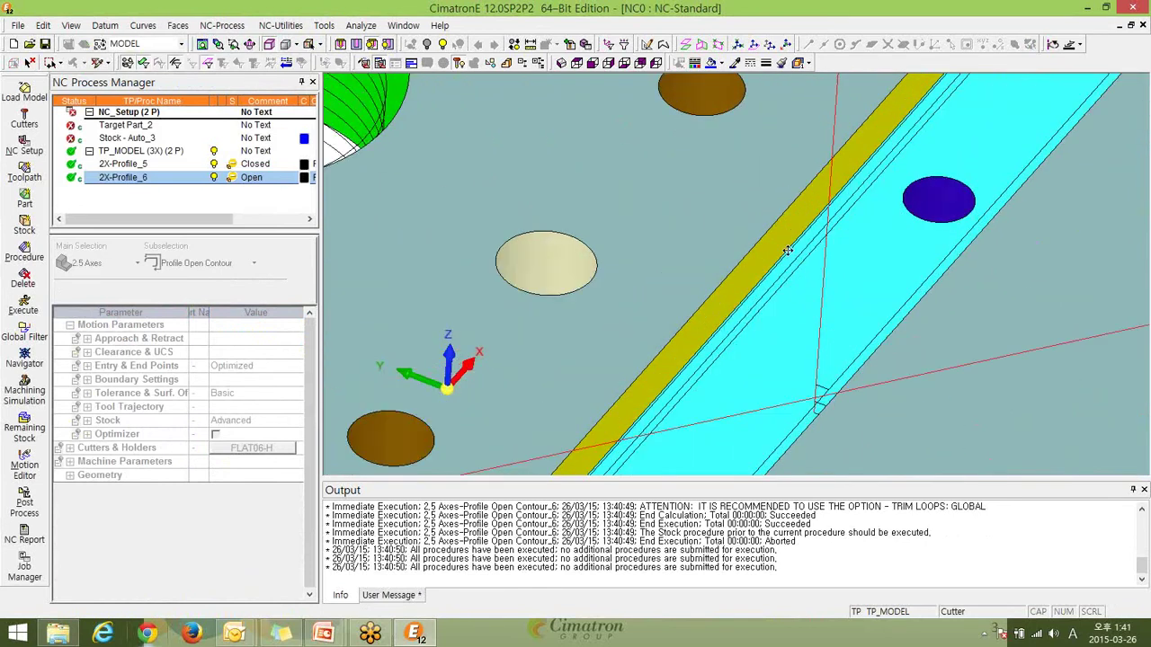
middle_click_drag(787, 251, 809, 252)
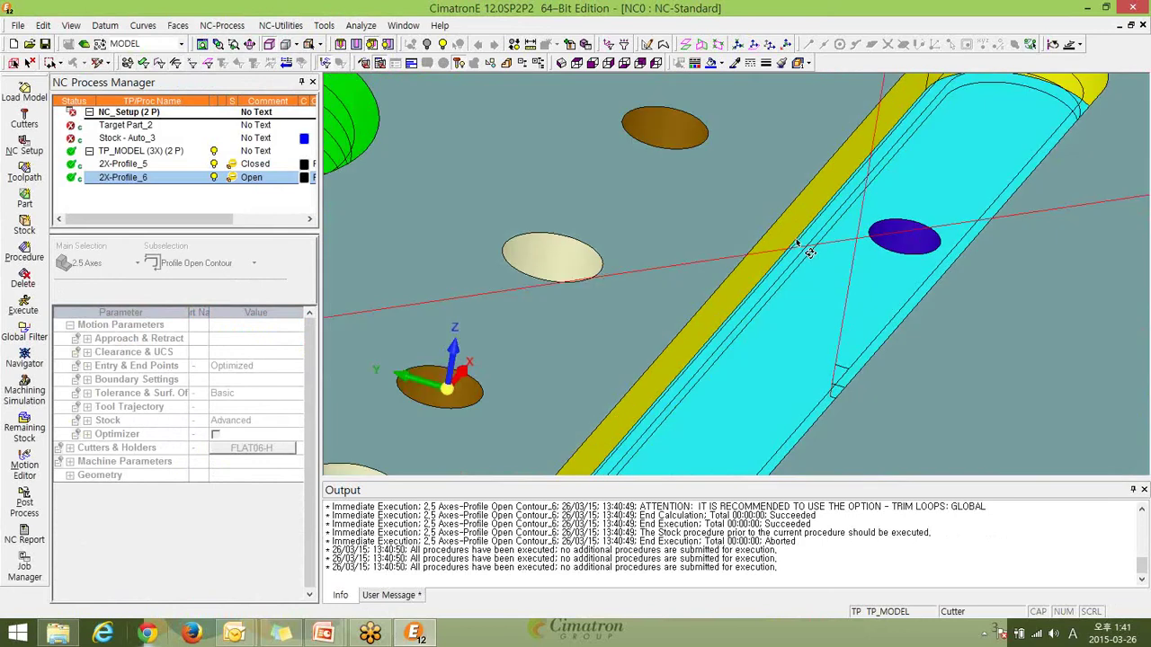
scroll(979, 245, "down", 3)
scroll(782, 280, "down", 3)
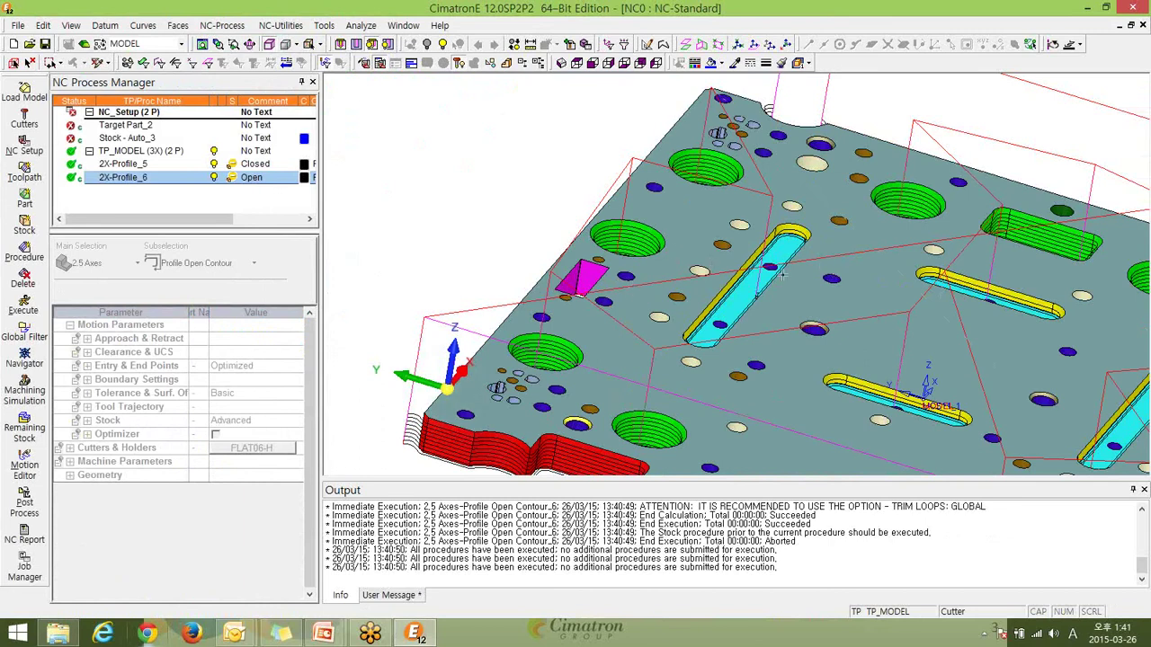
mouse_move(803, 206)
middle_mouse_down("ctrl")
mouse_move(776, 303)
mouse_move(737, 303)
mouse_move(787, 199)
middle_mouse_up("ctrl")
right_click_drag(787, 199, 909, 291, "ctrl")
middle_click_drag(909, 291, 888, 276, "ctrl")
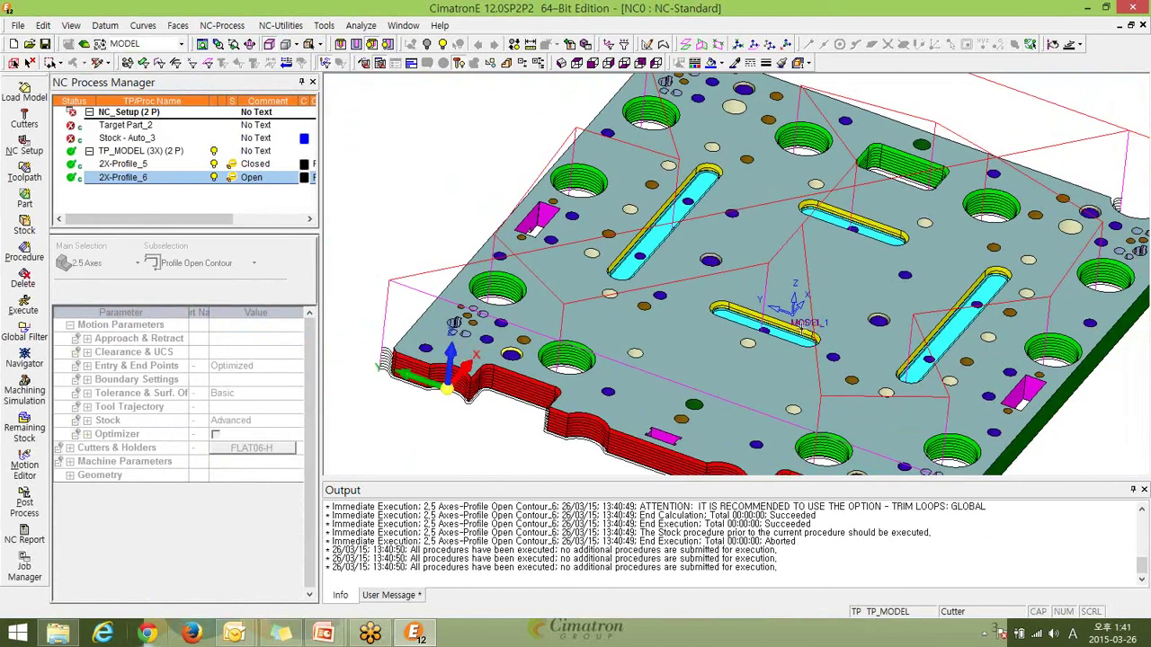
scroll(531, 326, "up", 5)
scroll(843, 352, "up", 2)
scroll(843, 353, "down", 7)
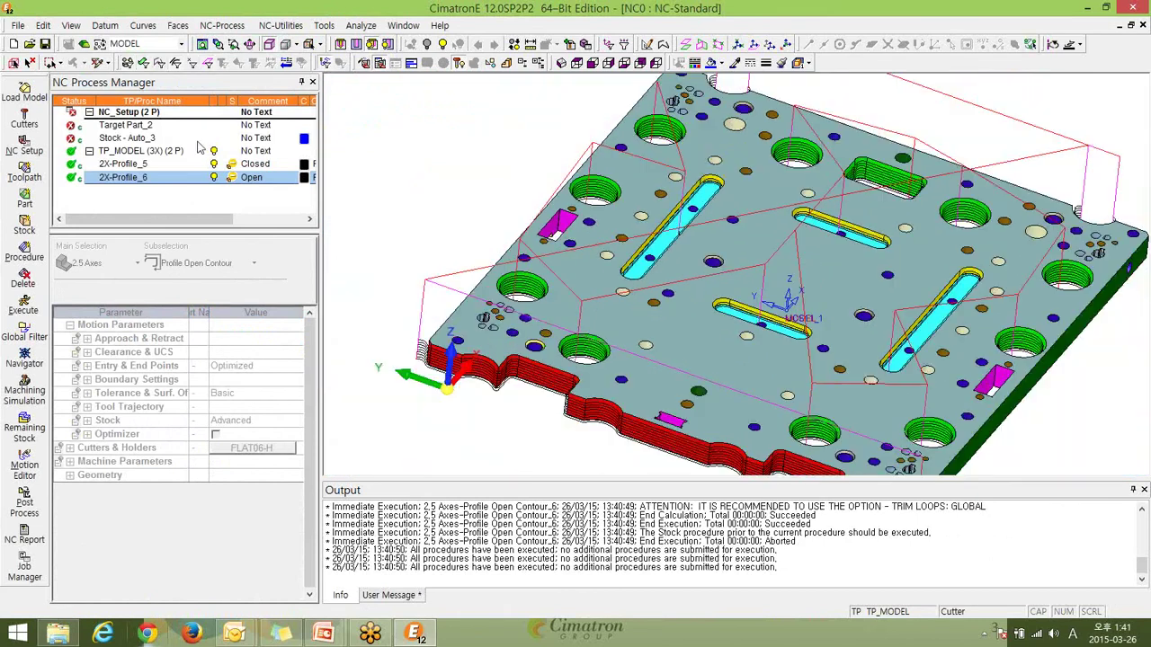
Apply the procedure template Profile_Chamfer.pct from the ENC MM templates folder to the TP_MODEL toolpath.
left_click(294, 27)
mouse_move(306, 90)
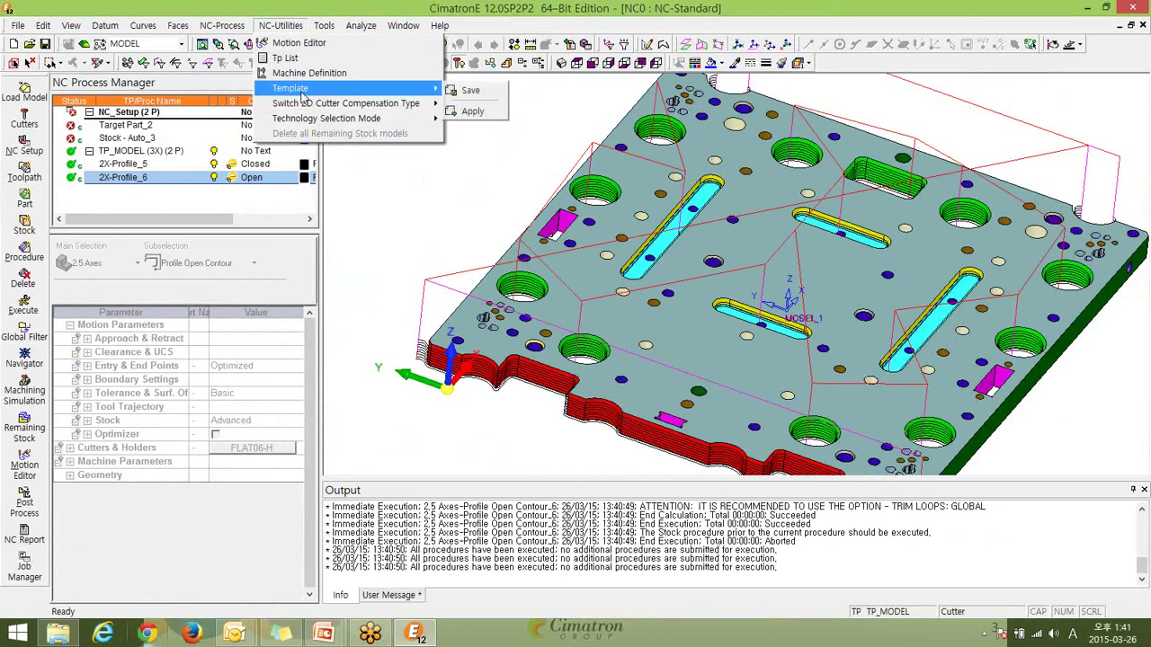
left_click(472, 110)
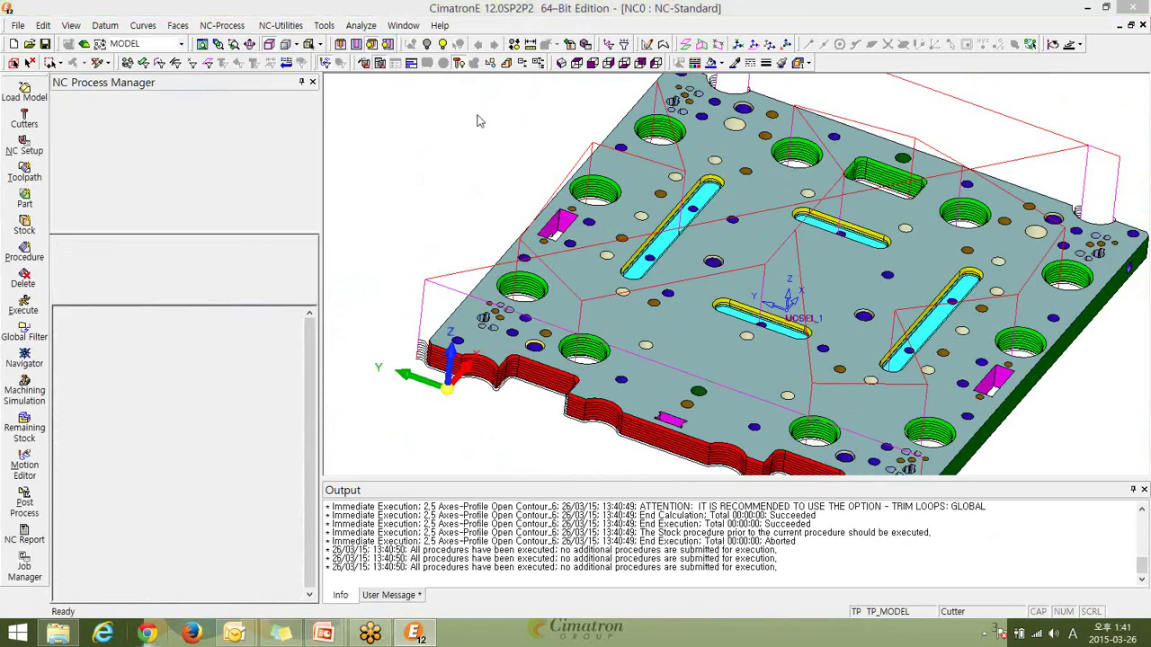
scroll(681, 334, "down", 3)
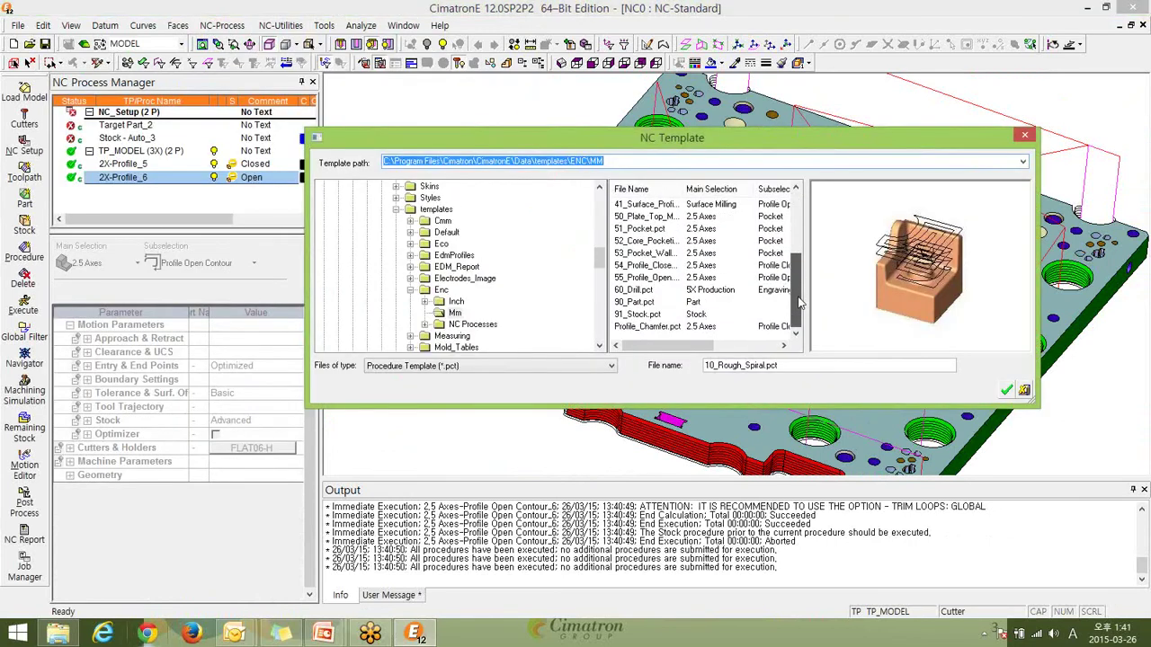
left_click(681, 328)
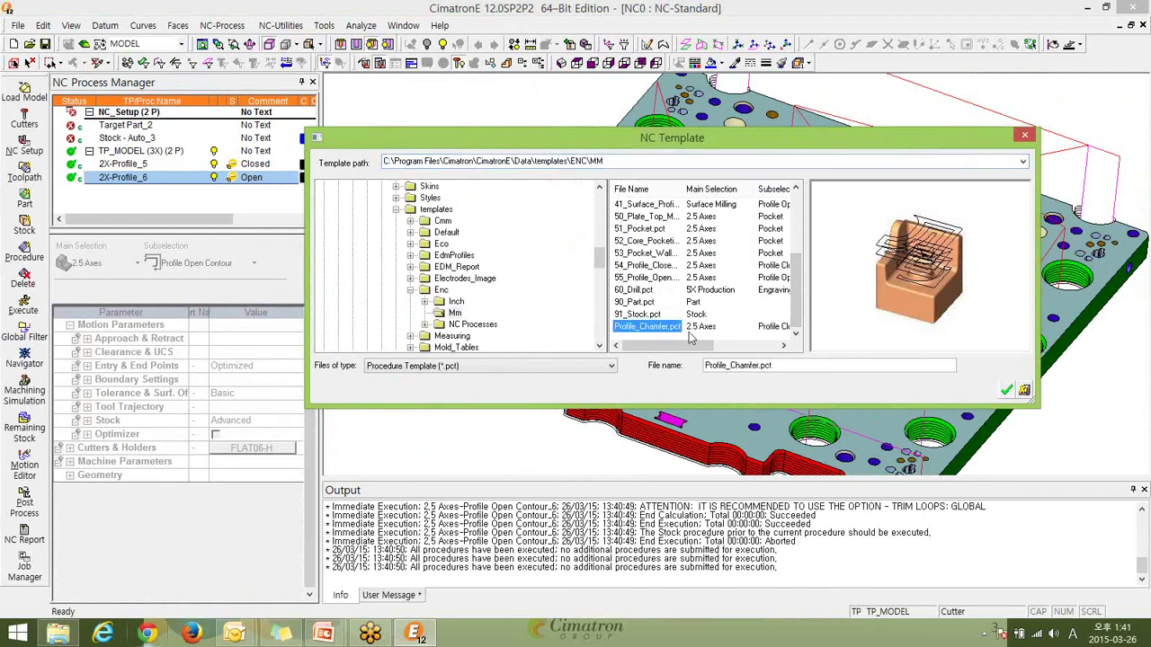
left_click(1008, 390)
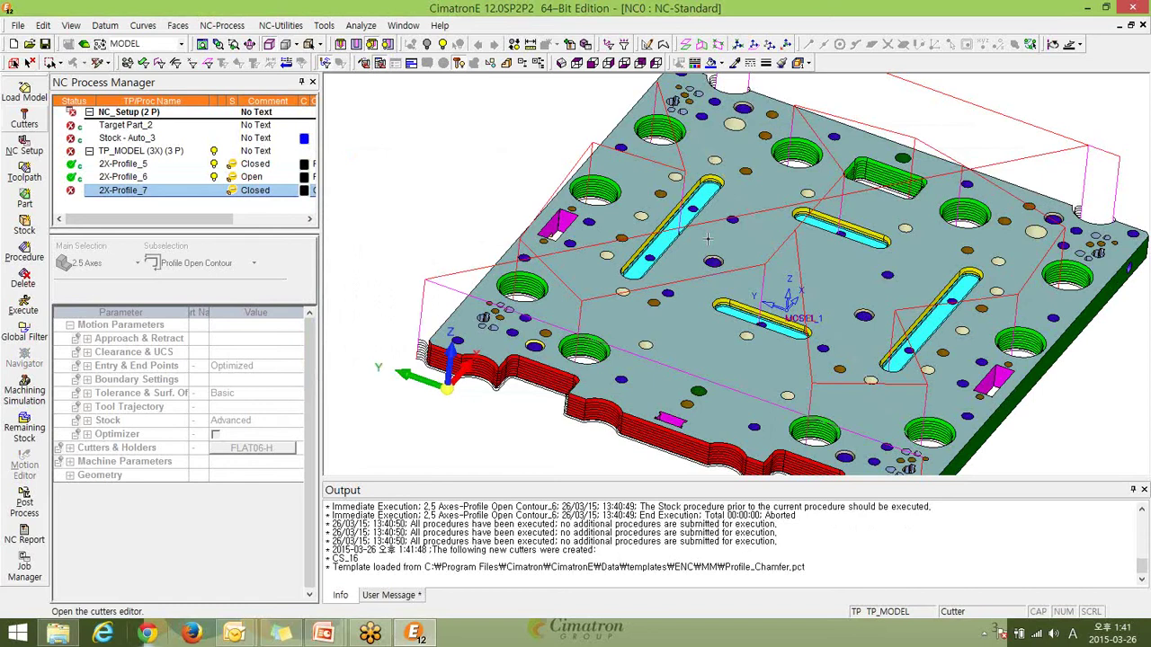
Edit the chamfer profile procedure and try to select its closed contours by criteria with only the set Counter_Shank.
double_click(126, 192)
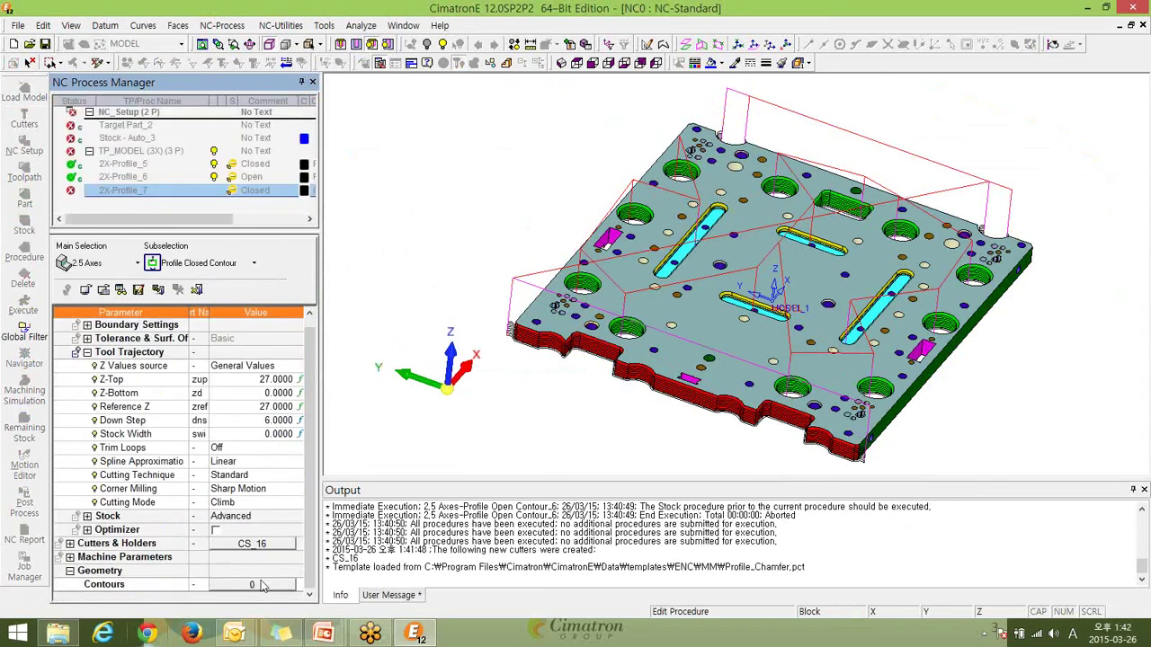
left_click(260, 585)
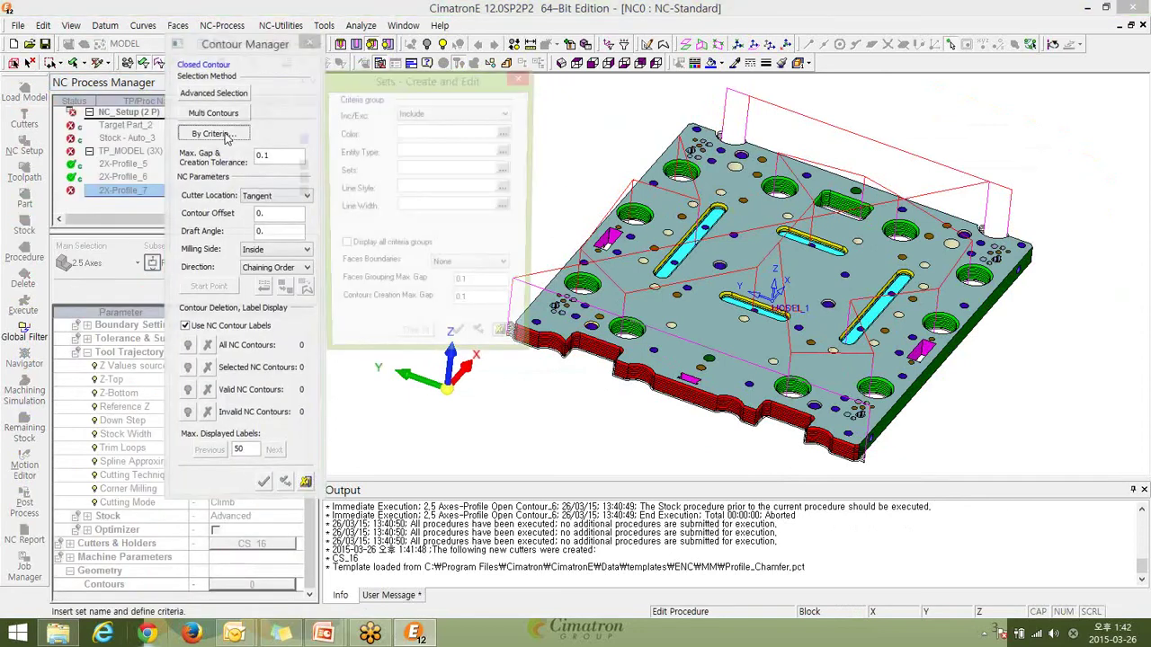
left_click(507, 171)
scroll(459, 229, "down", 1)
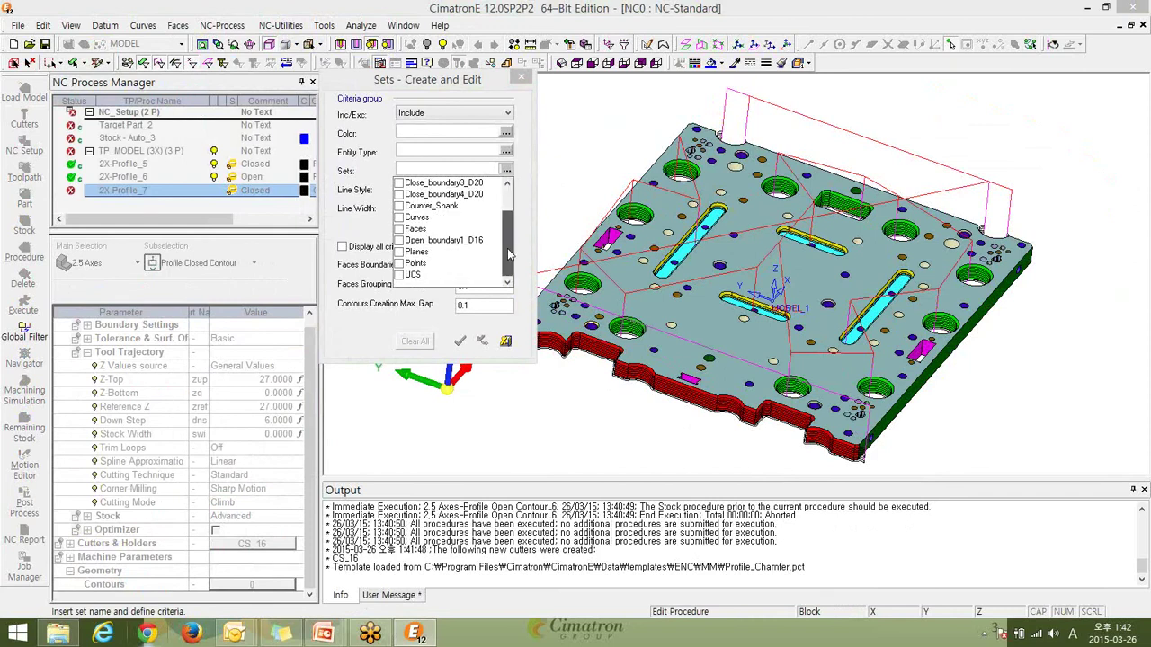
left_click(447, 208)
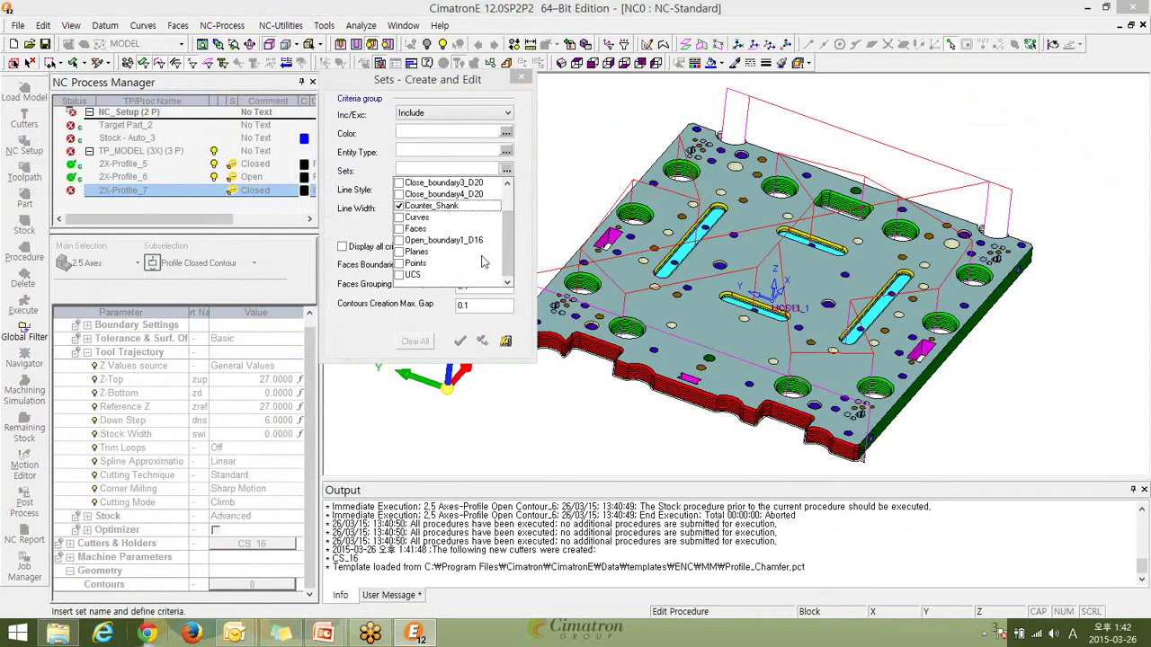
left_click(537, 276)
left_click(459, 342)
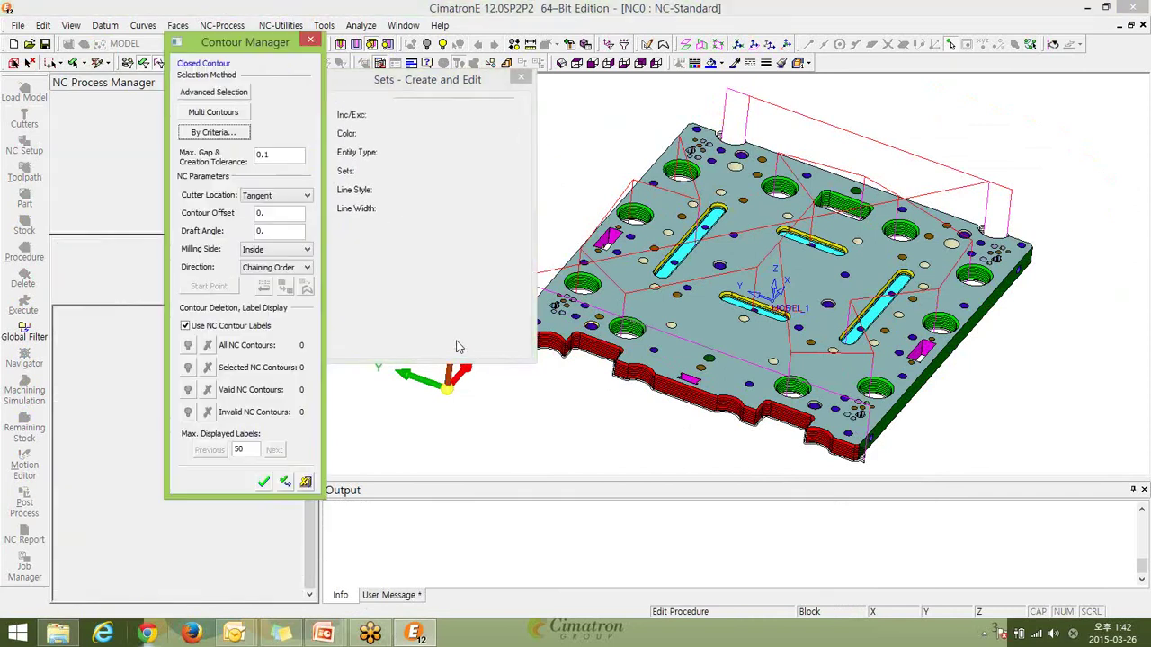
scroll(635, 387, "up", 5)
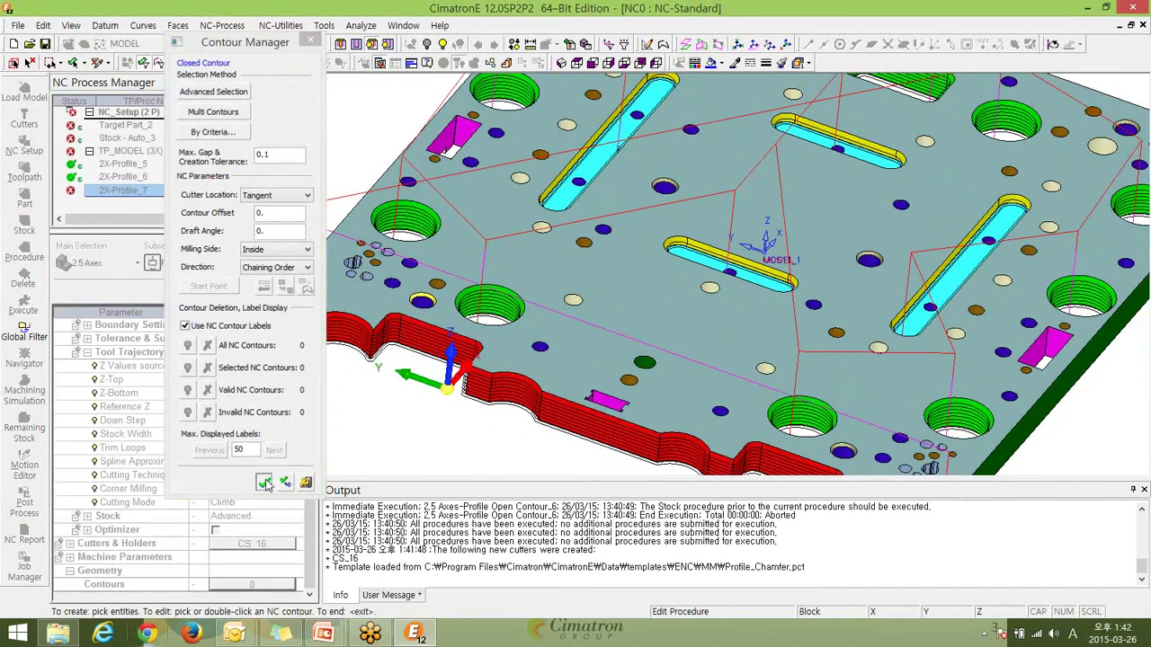
left_click(305, 482)
Define the chamfer procedure's closed contours by criteria from the set Counter_Shank with Faces Boundaries set to Outer Only.
left_click(284, 585)
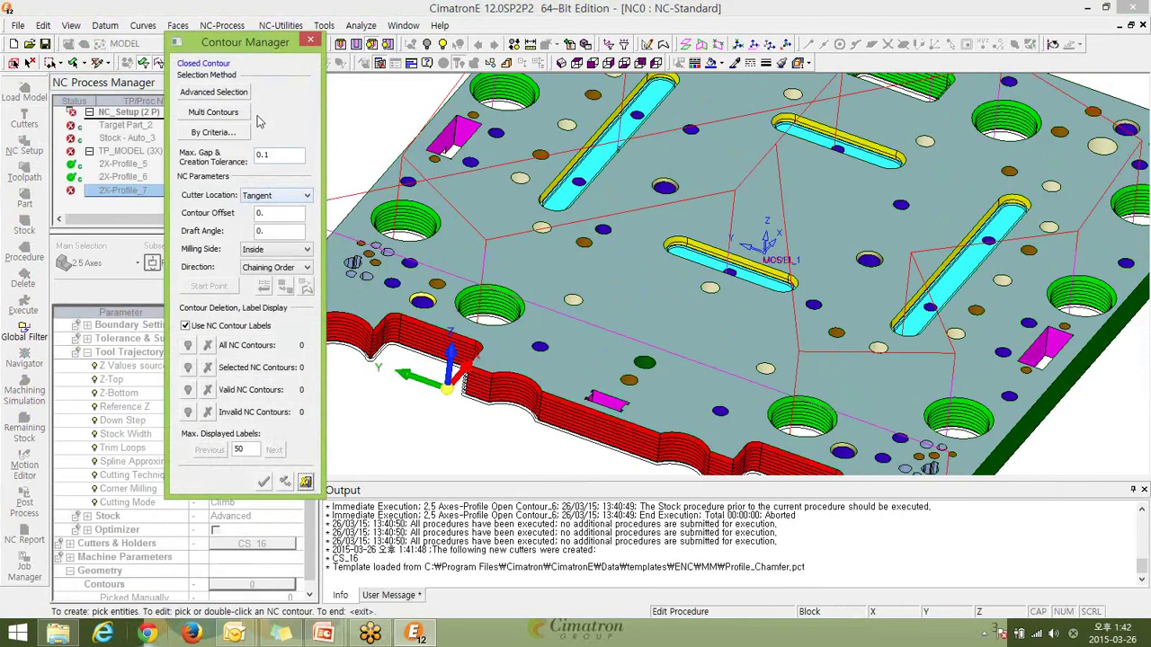
left_click(213, 132)
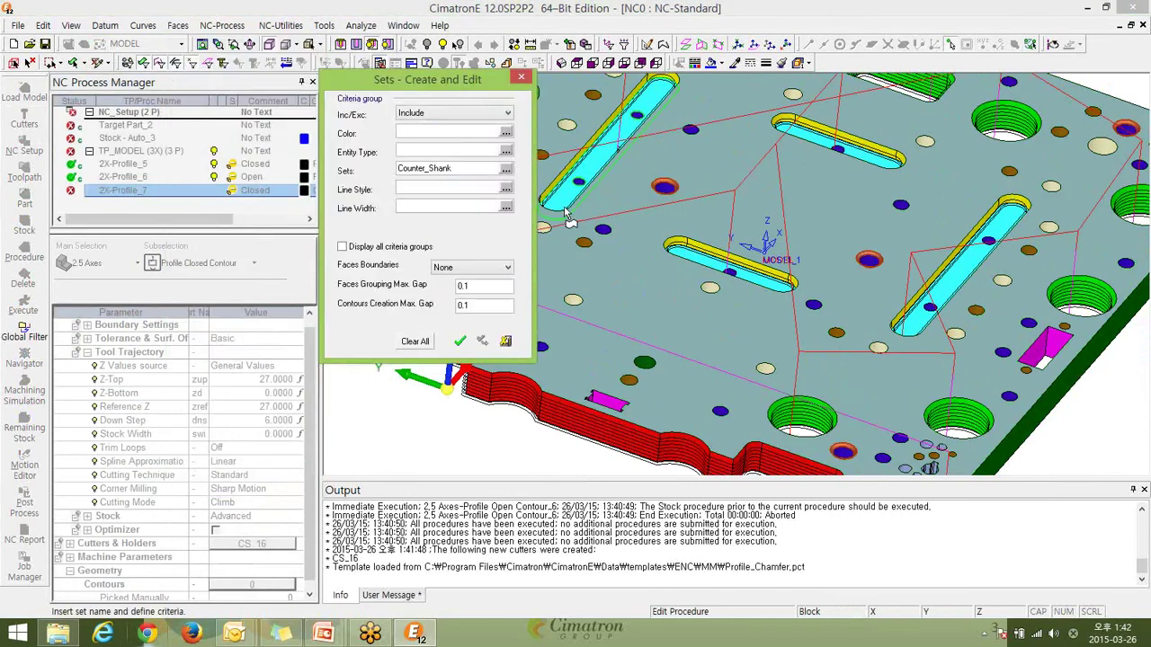
left_click(499, 269)
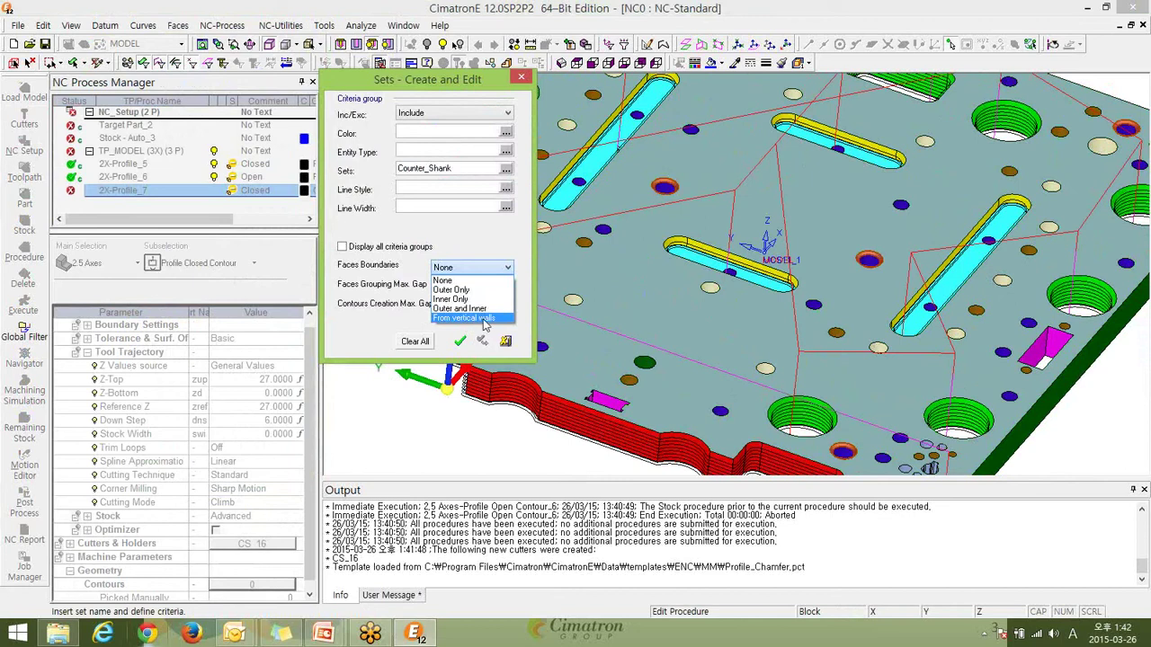
left_click(472, 290)
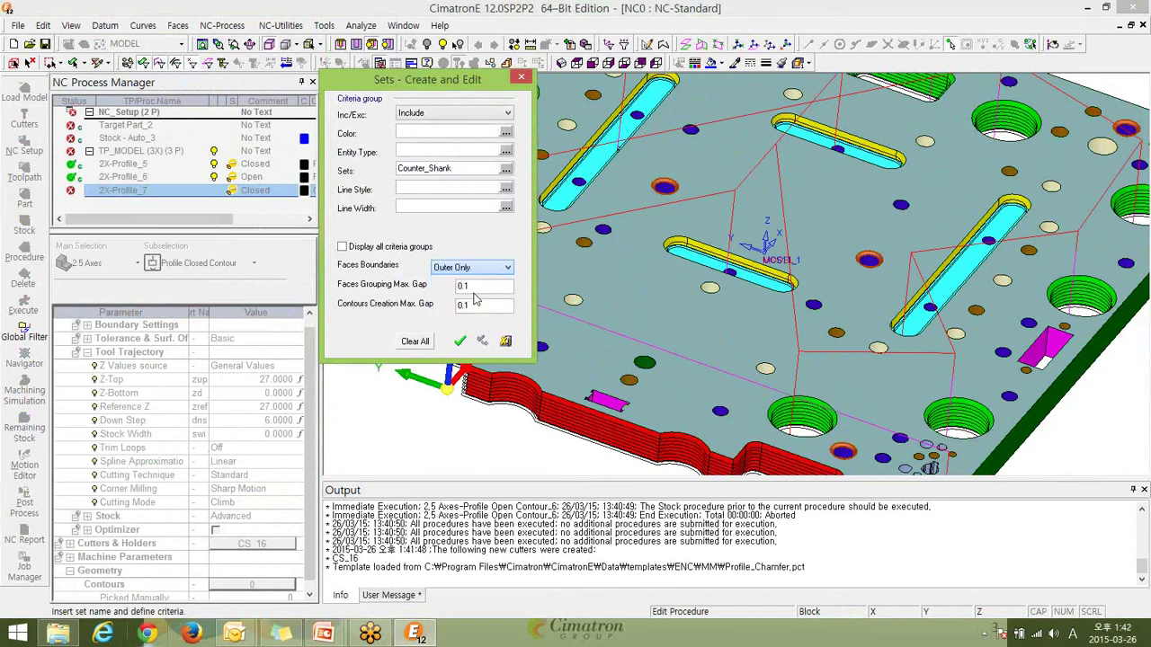
left_click(459, 340)
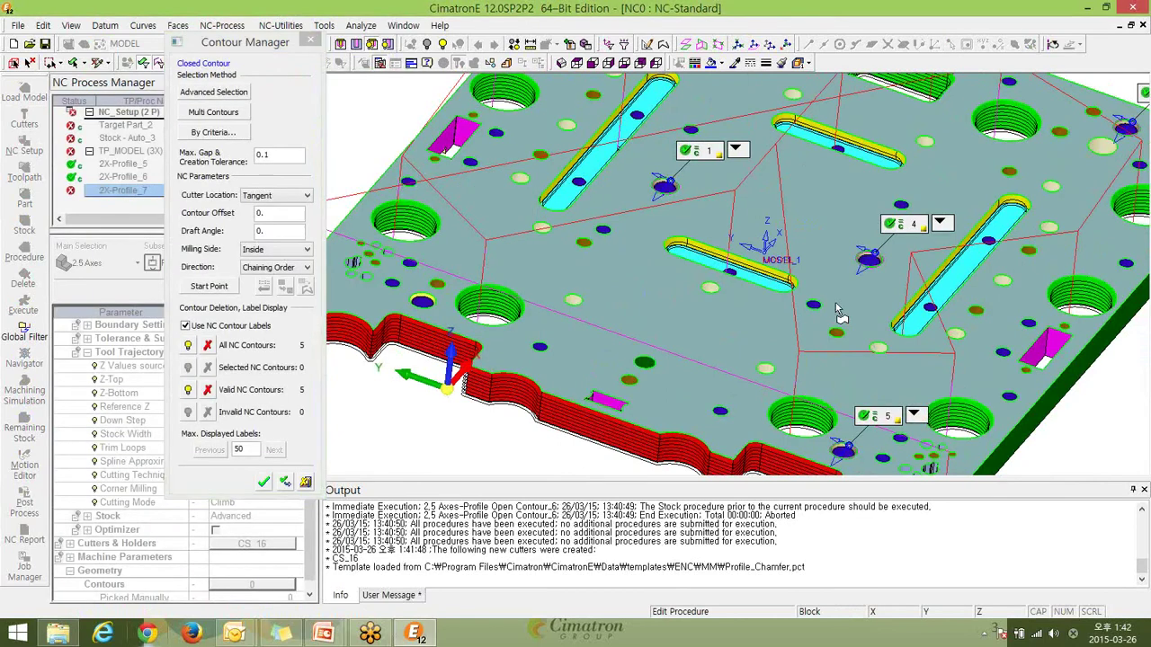
Manually add the plate's outer edge loop to the chamfer procedure's closed contours, and save and calculate the procedure immediately.
scroll(836, 311, "up", 2)
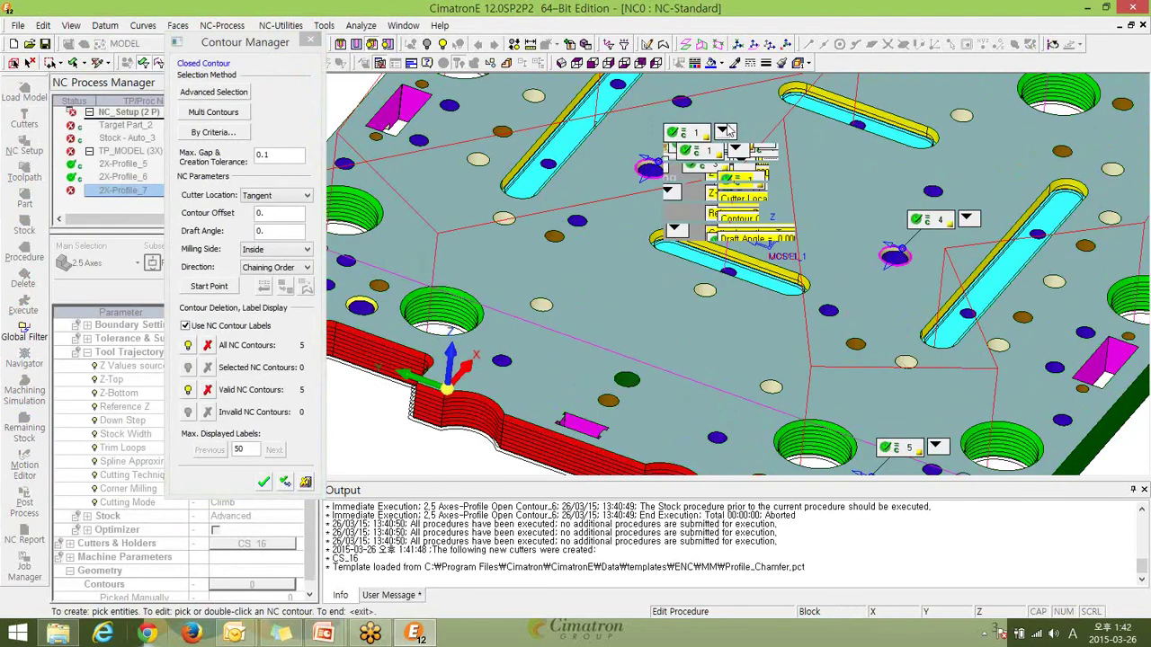
left_click(726, 131)
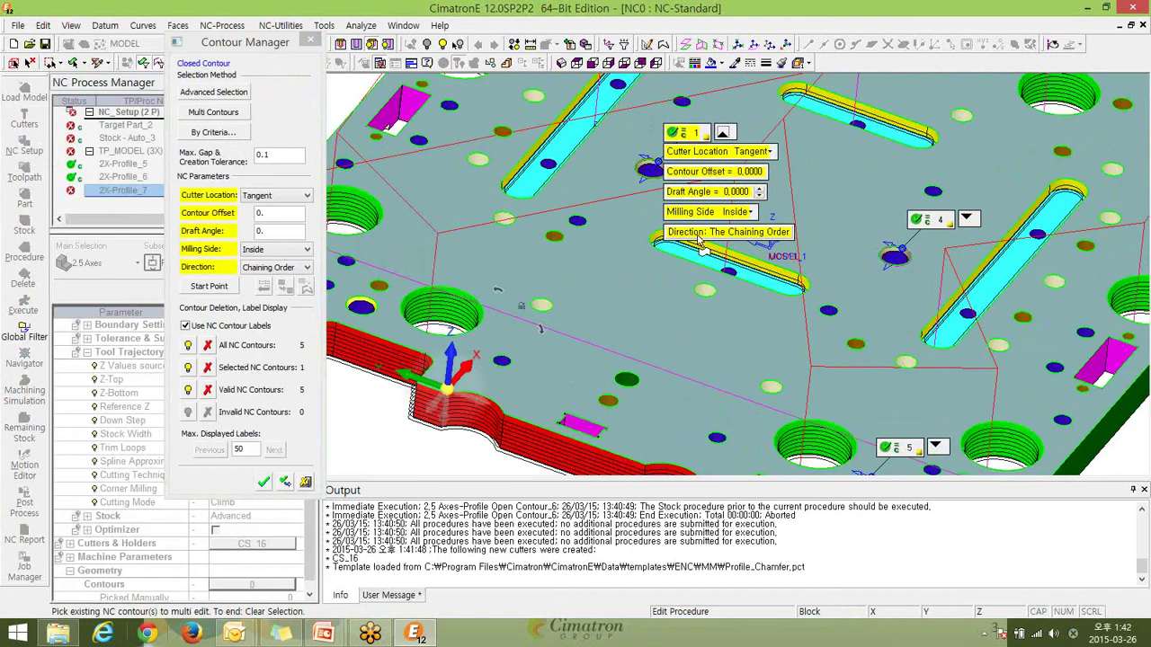
left_click(493, 284)
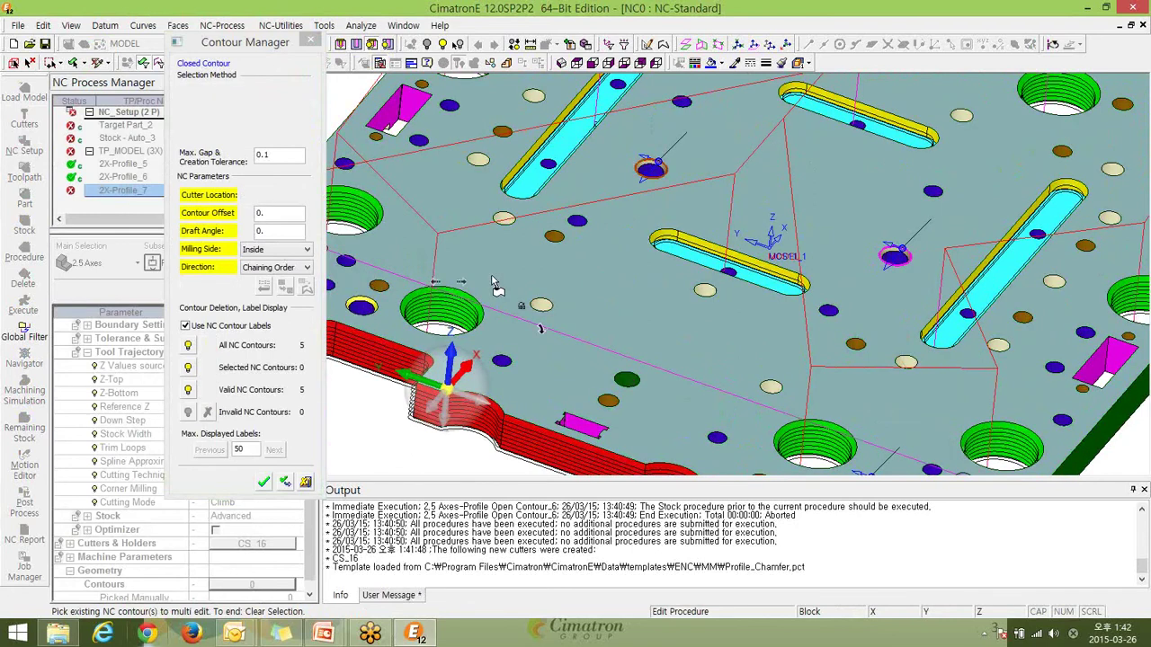
right_click(614, 306)
left_click(652, 374)
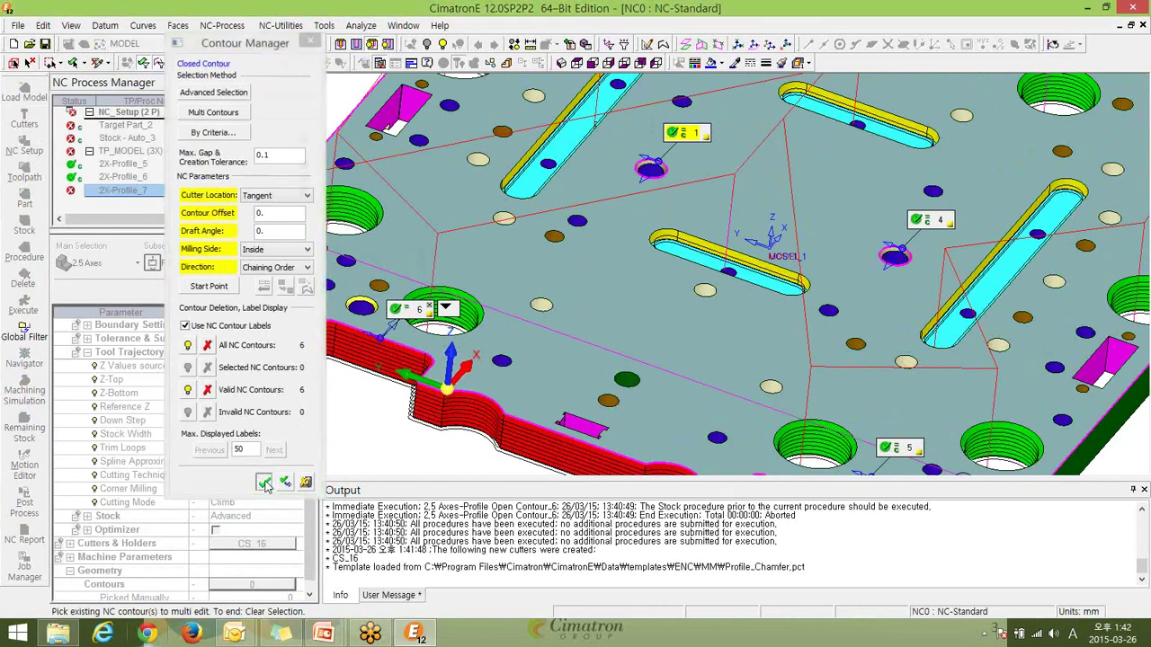
left_click(264, 483)
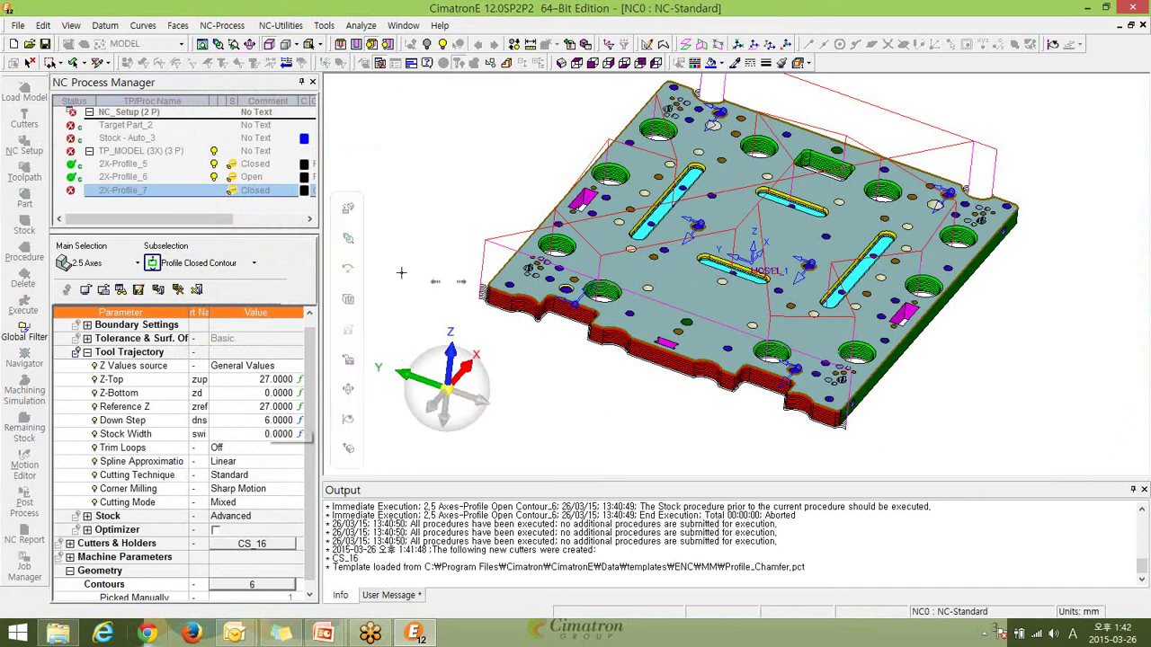
right_click(456, 174)
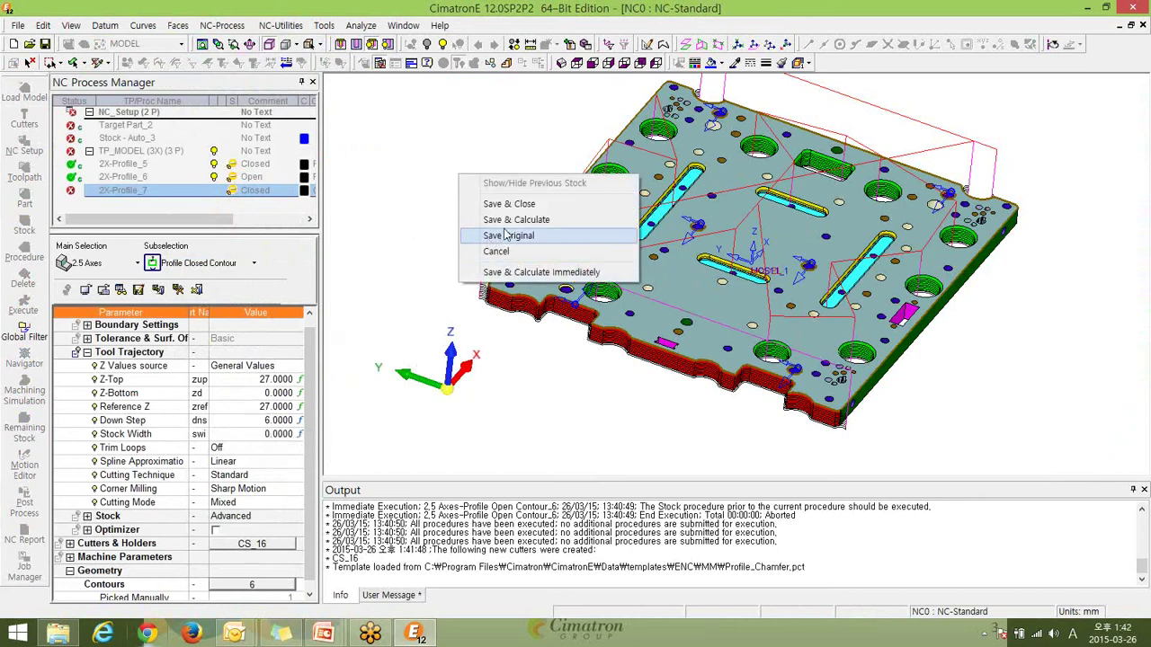
left_click(510, 272)
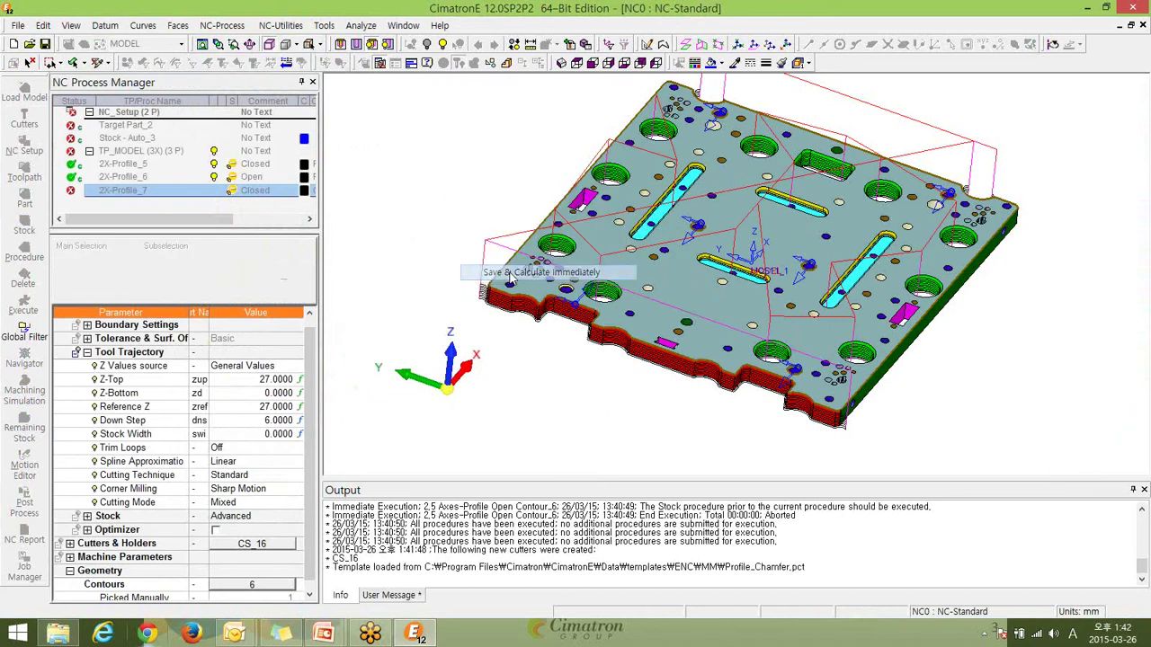
Inspect the calculated chamfer toolpath in the Navigator, viewing the cutter up close at a chamfered blue hole.
scroll(509, 272, "up", 10)
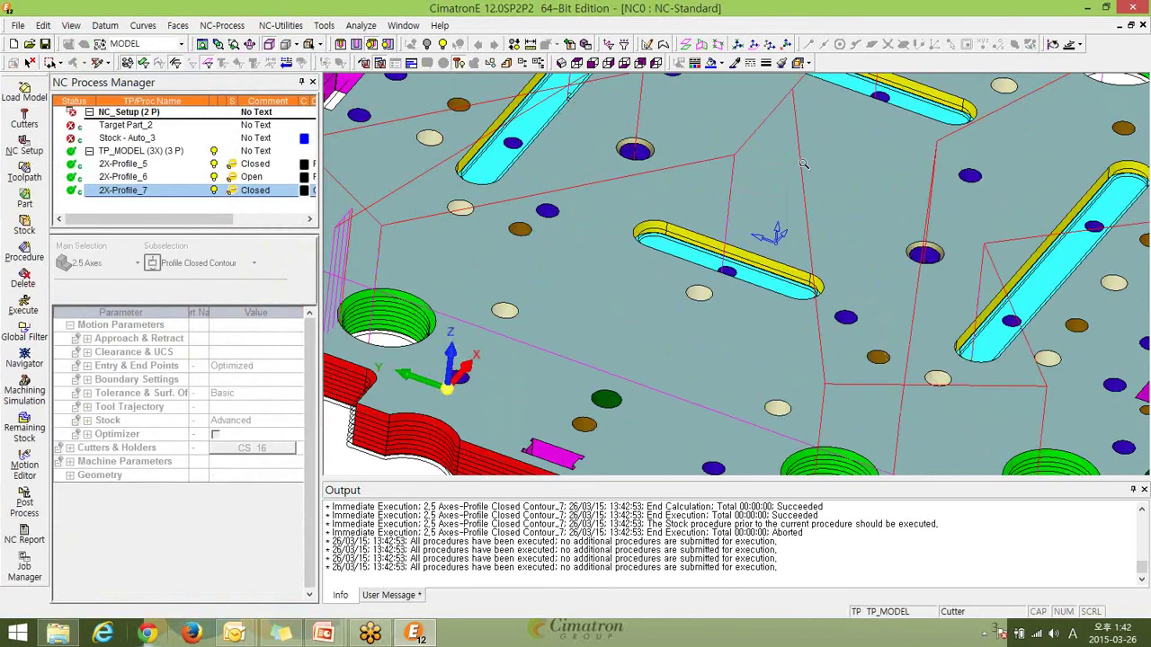
middle_click_drag(689, 244, 835, 269)
left_click(40, 360)
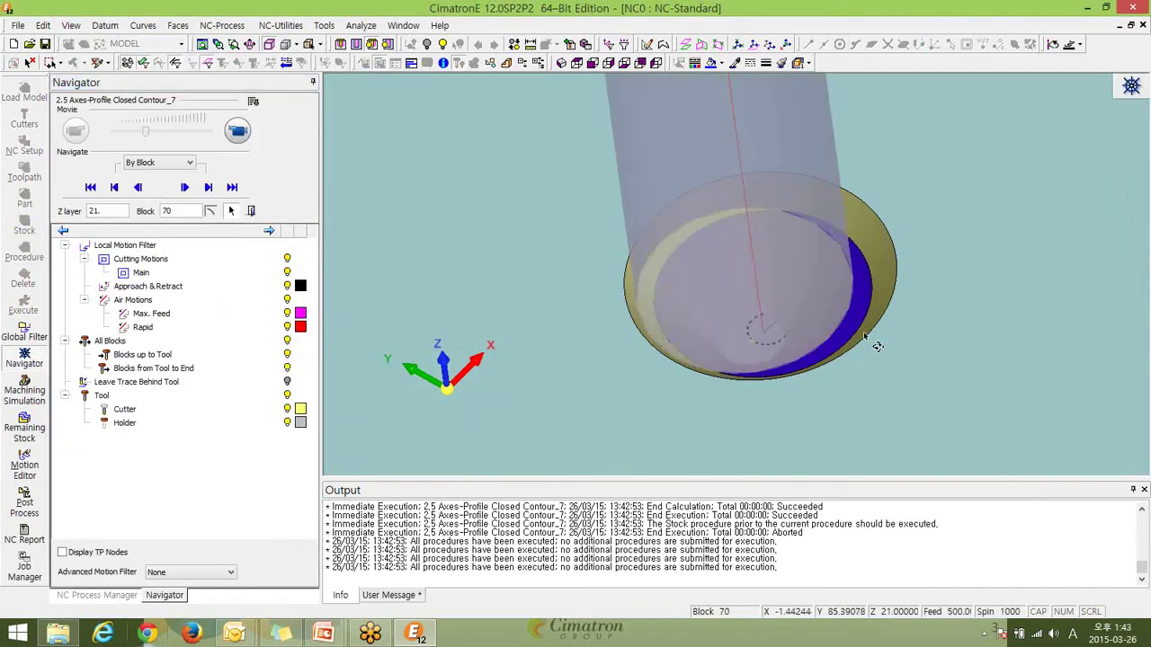
middle_click_drag(753, 342, 809, 334)
left_click(253, 213)
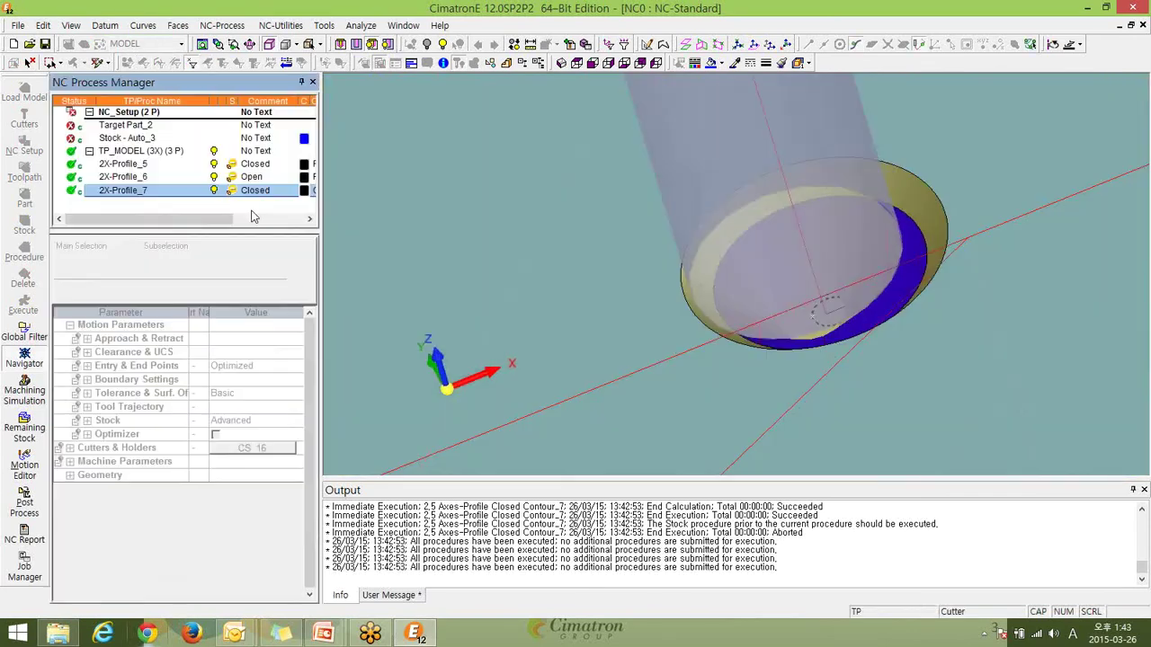
Reopen the chamfer procedure to review its down step and contours against the plate, and close it without saving.
double_click(115, 190)
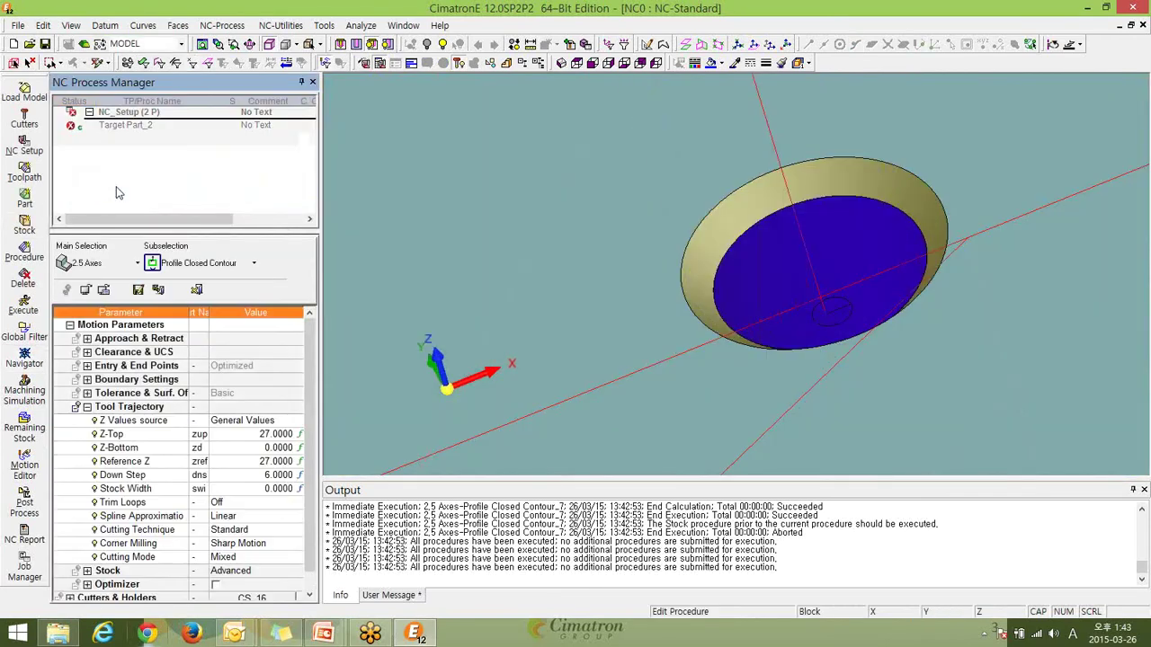
left_click(264, 476)
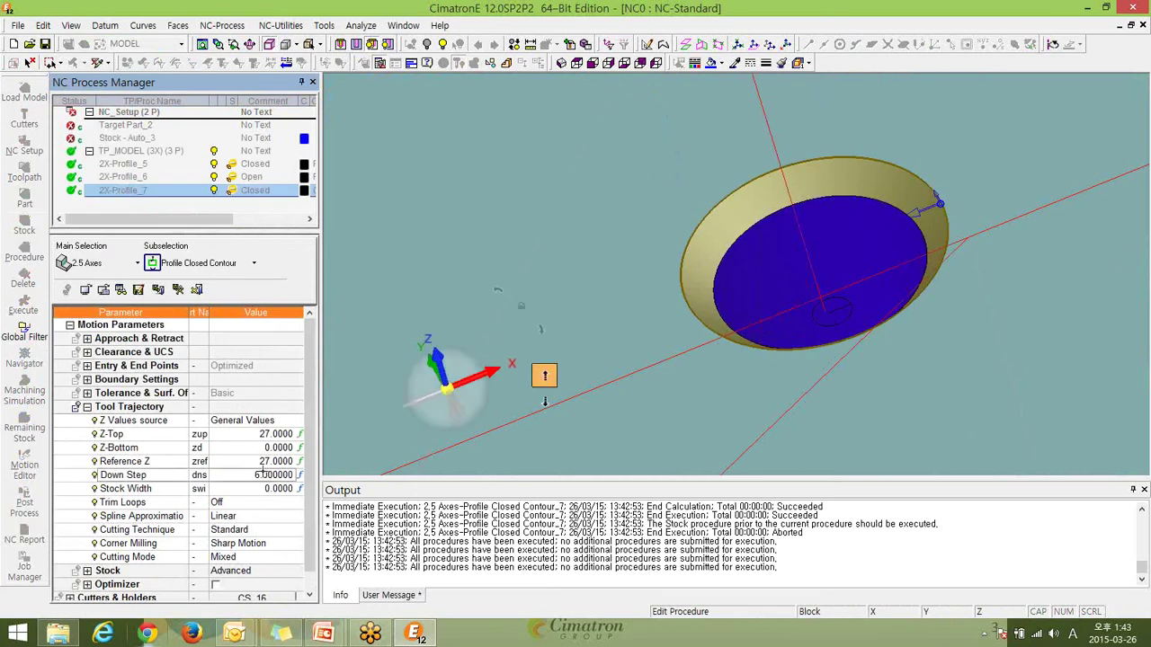
scroll(733, 396, "down", 2)
scroll(734, 395, "down", 5)
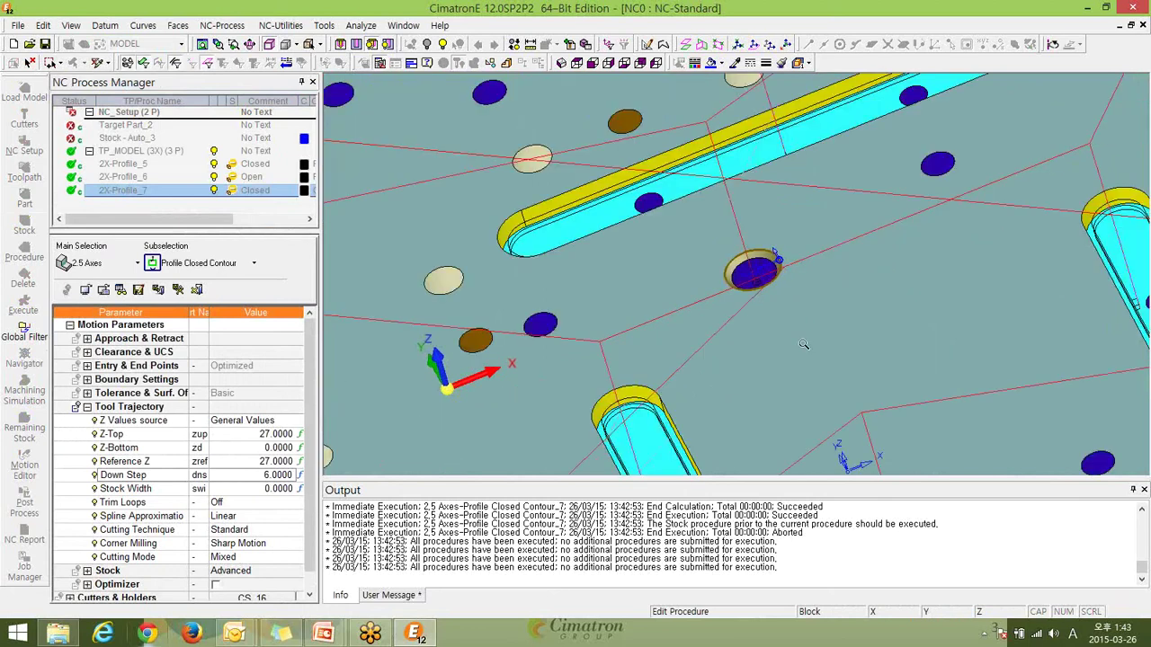
scroll(814, 326, "down", 5)
middle_click_drag(814, 325, 742, 288)
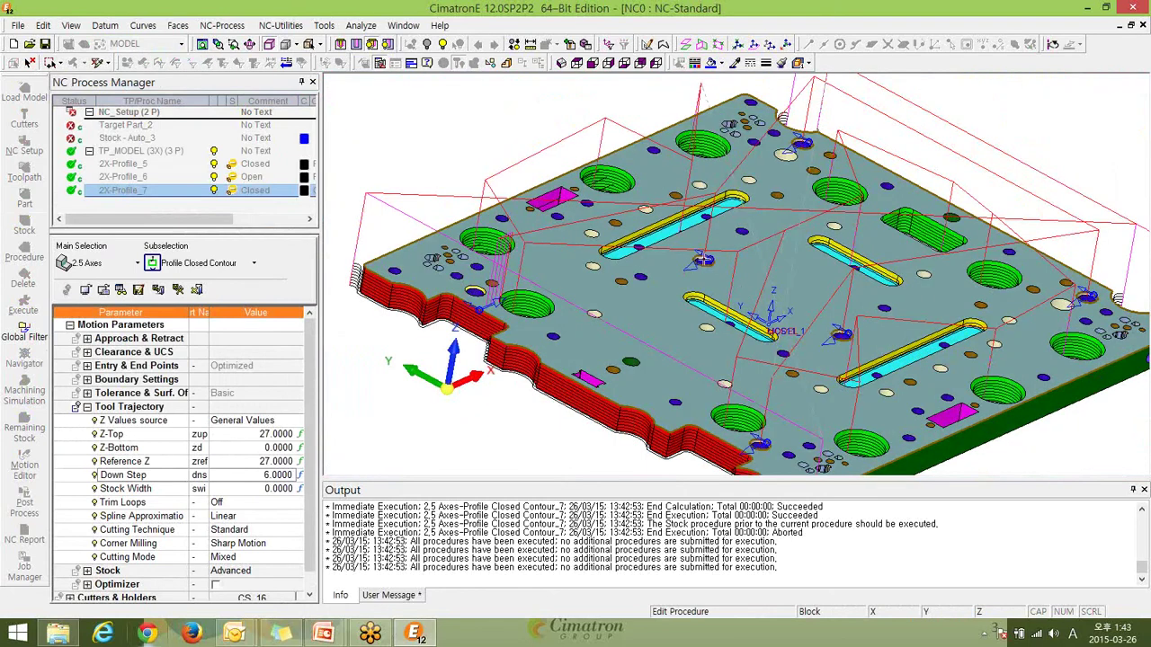
scroll(701, 260, "up", 4)
scroll(718, 209, "up", 1)
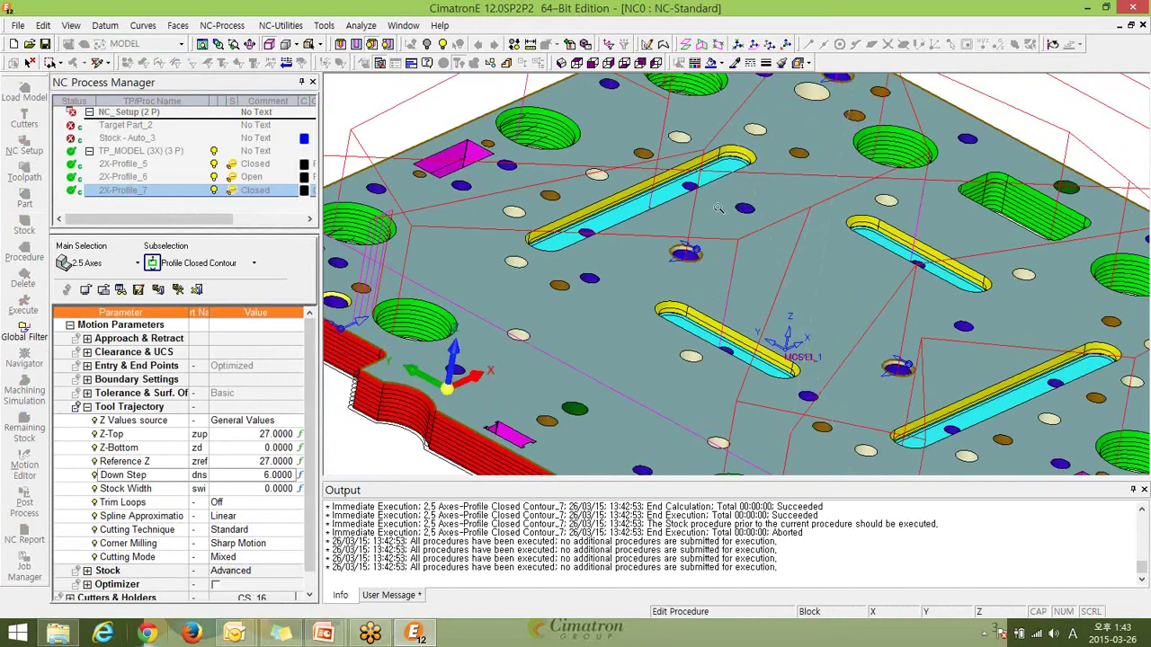
scroll(702, 200, "down", 6)
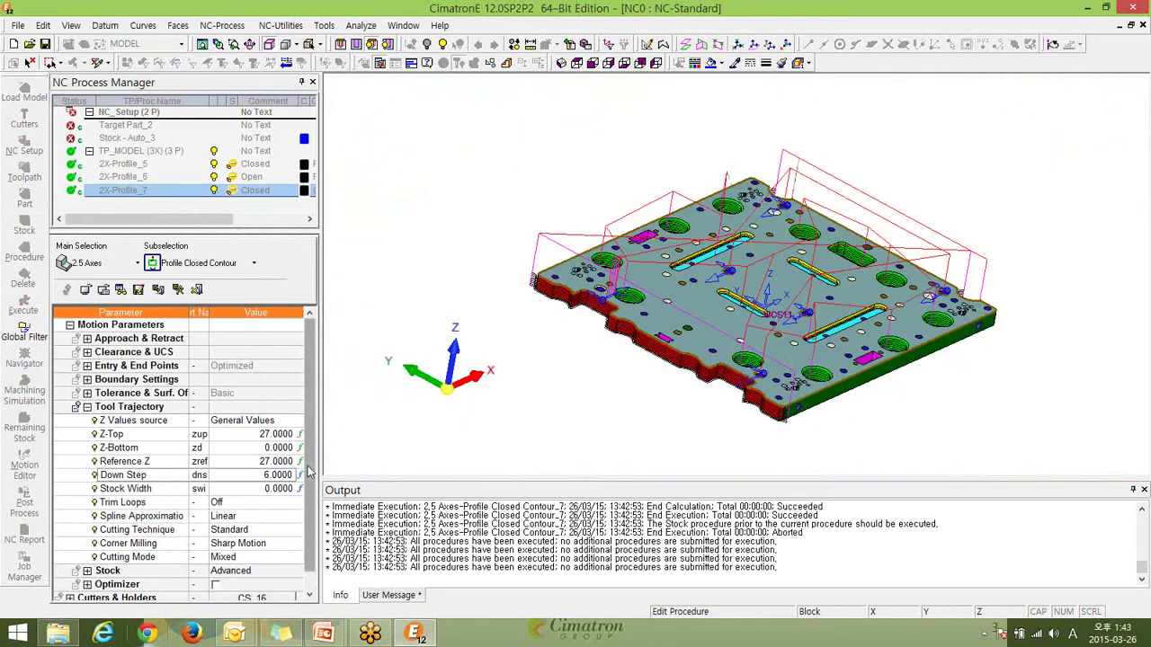
scroll(302, 519, "down", 2)
right_click(484, 107)
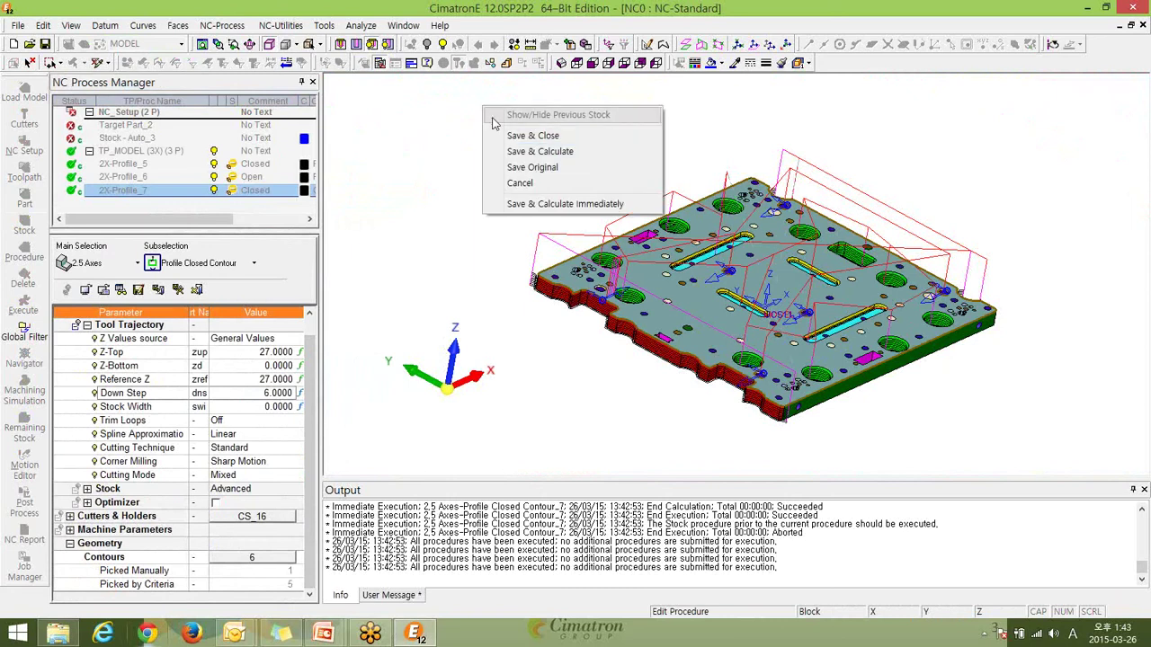
left_click(521, 182)
Hide the TP_MODEL toolpath display and apply the procedure template 54_Profile_Closed.pct from the ENC MM templates folder after the chamfer procedure.
left_click(214, 151)
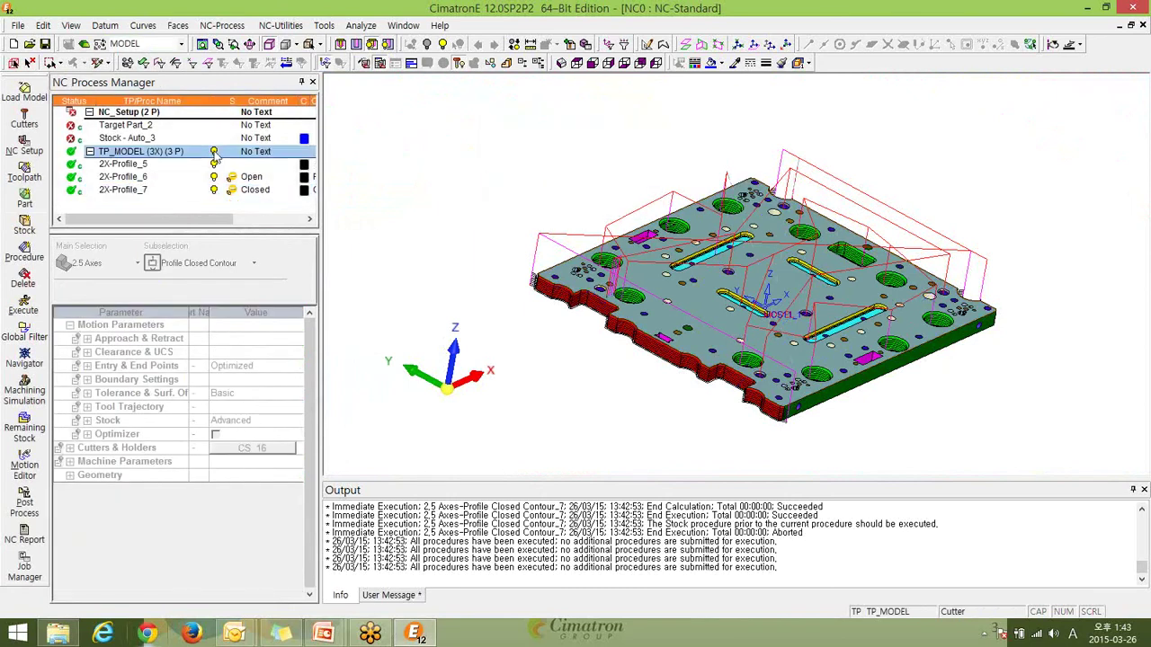
left_click(140, 190)
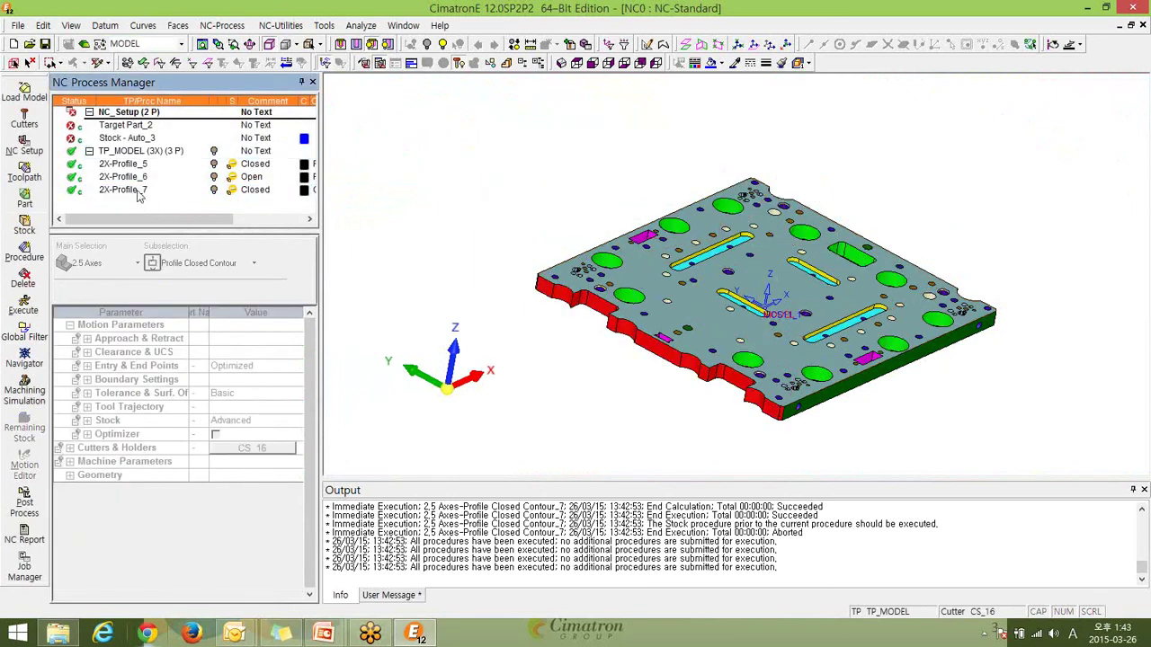
left_click(326, 27)
mouse_move(281, 25)
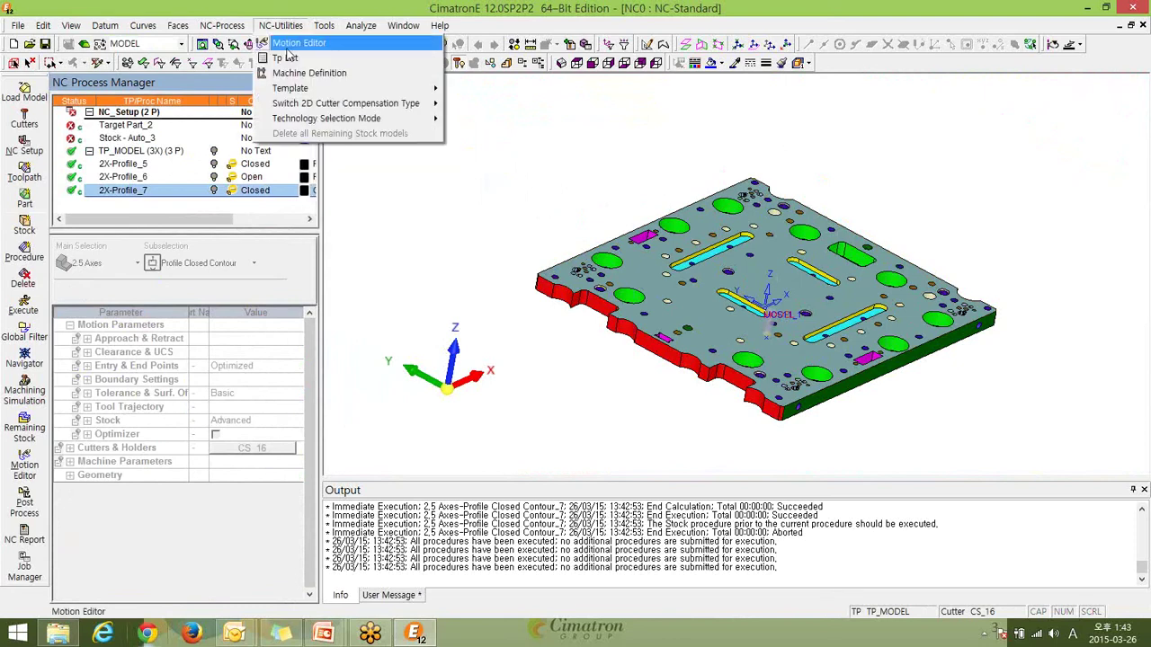
mouse_move(291, 88)
left_click(471, 114)
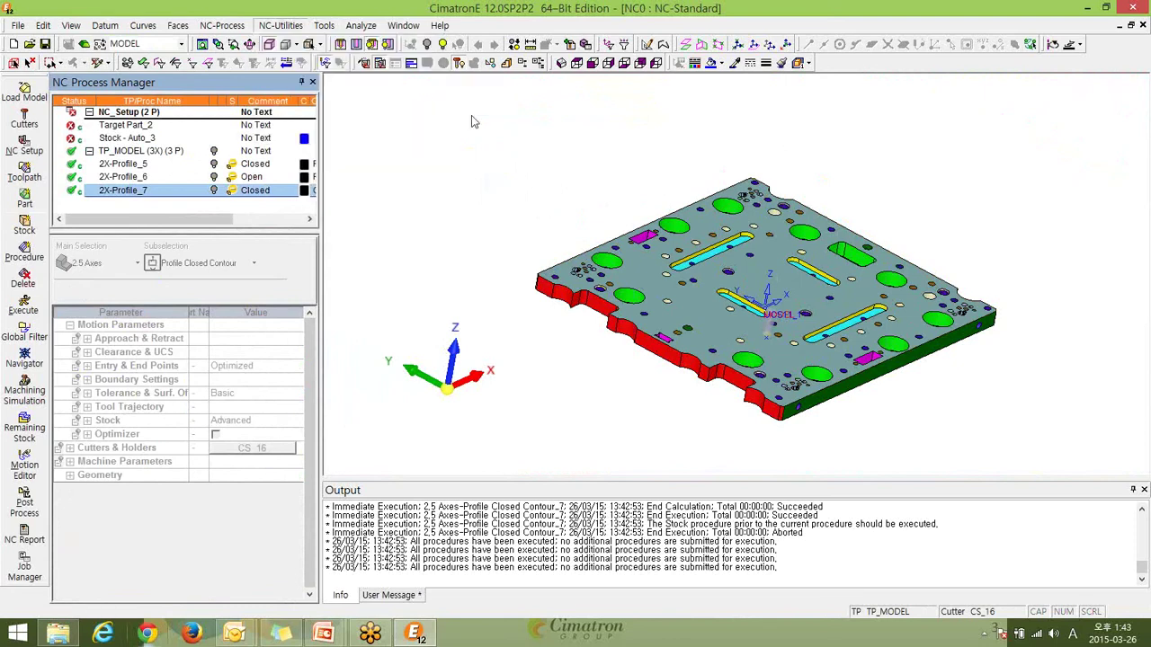
left_click_drag(798, 247, 795, 291)
left_click(675, 293)
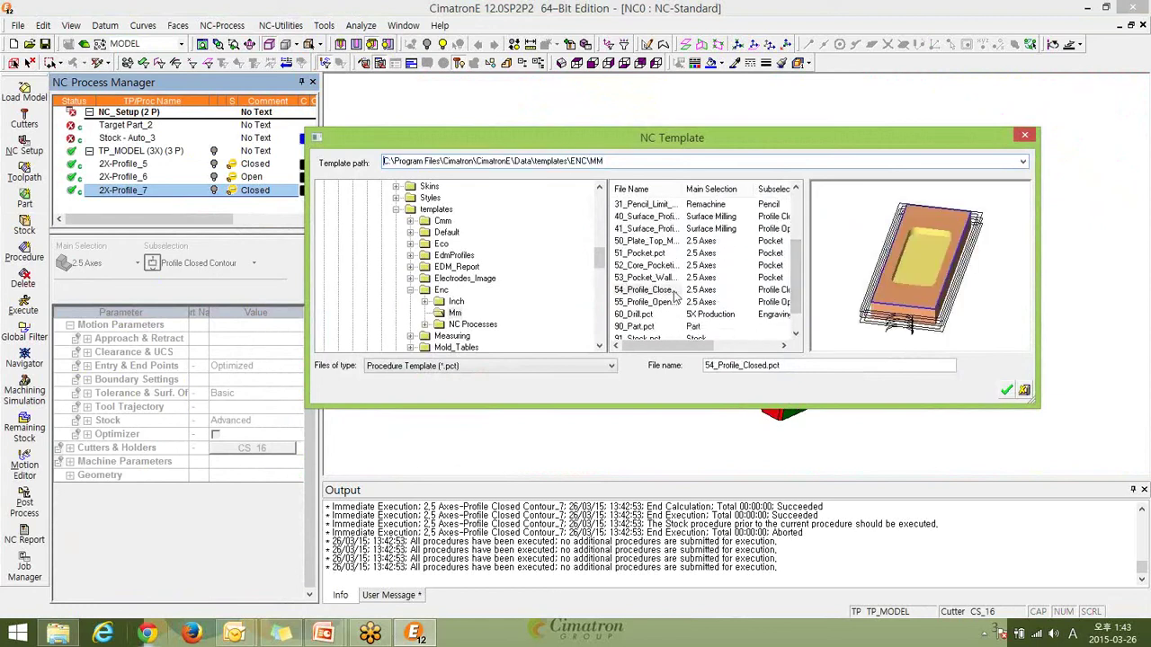
left_click(1006, 390)
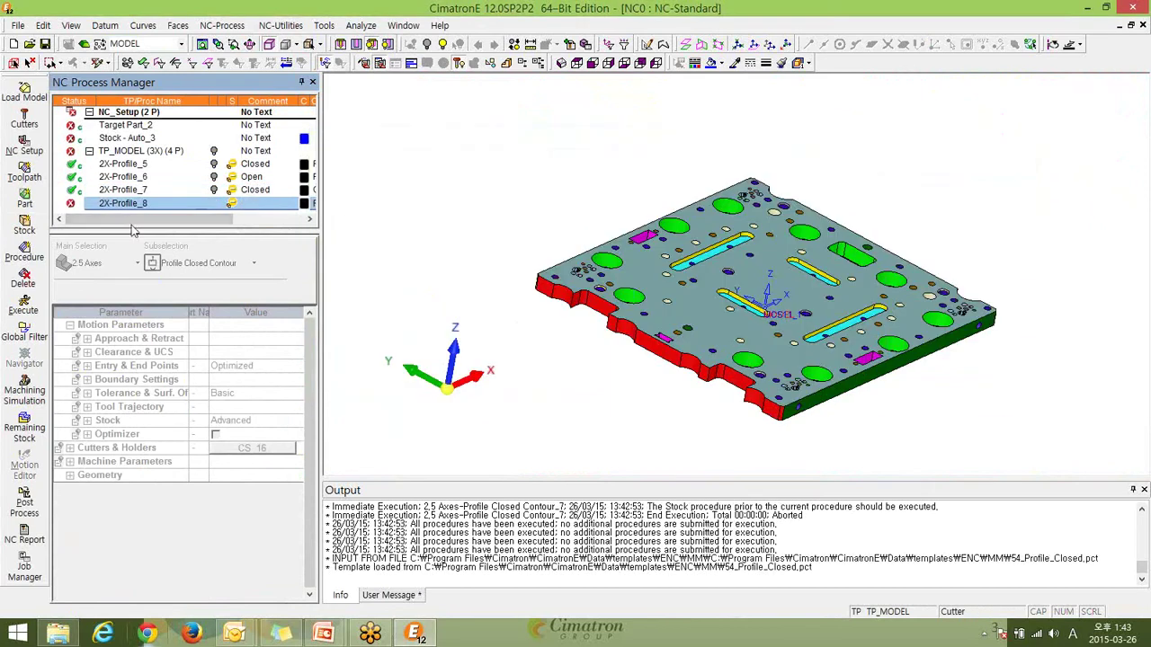
Edit the new closed profile procedure and set its contour selection criteria to include the color cyan.
double_click(135, 205)
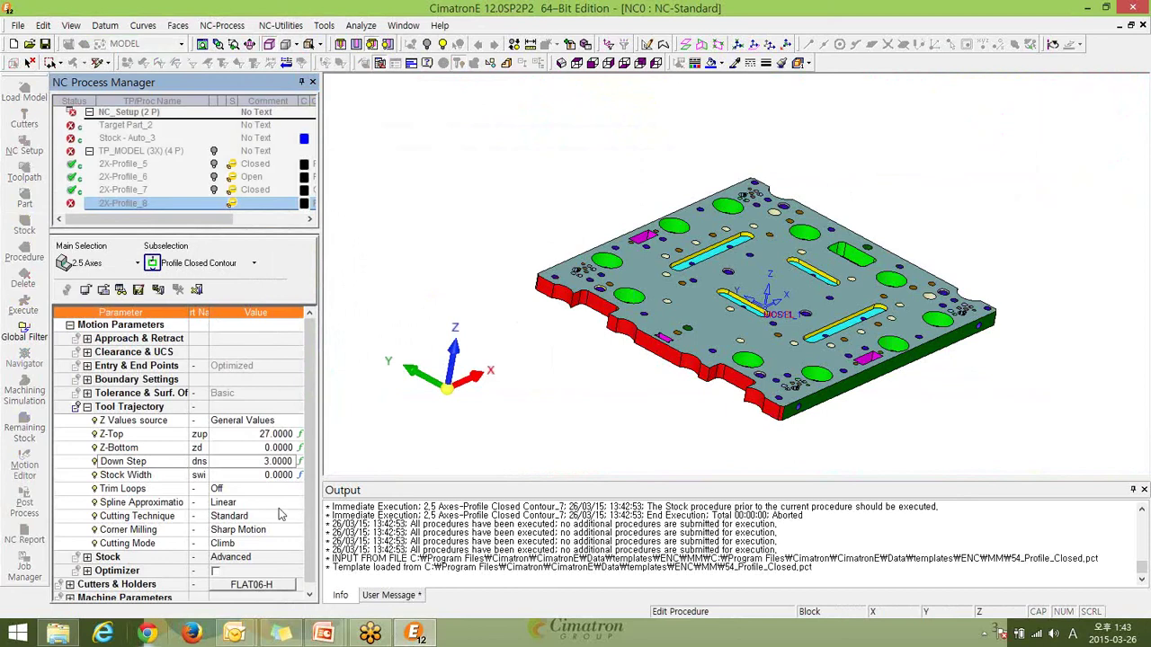
scroll(312, 562, "down", 1)
left_click(277, 585)
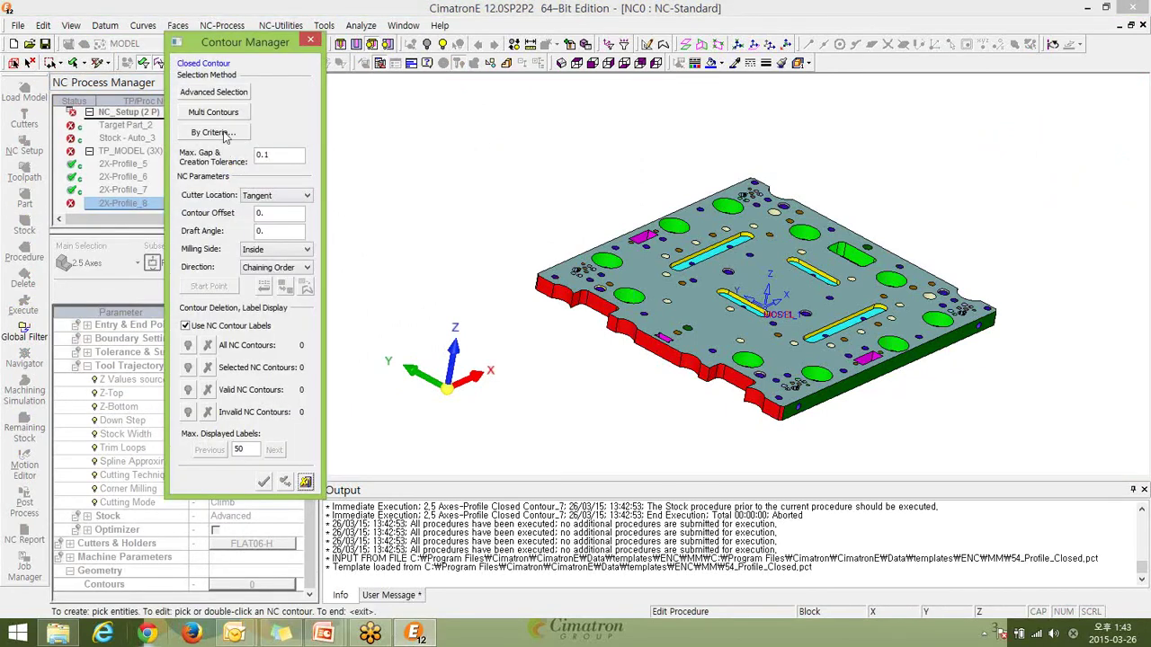
left_click(223, 135)
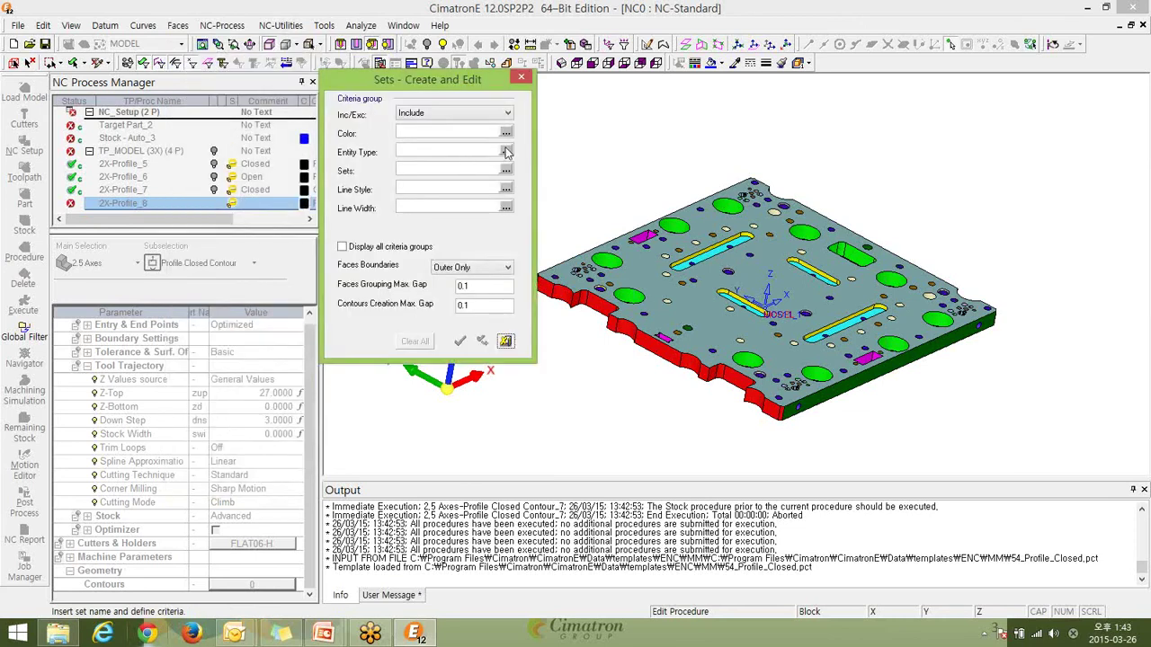
left_click(506, 152)
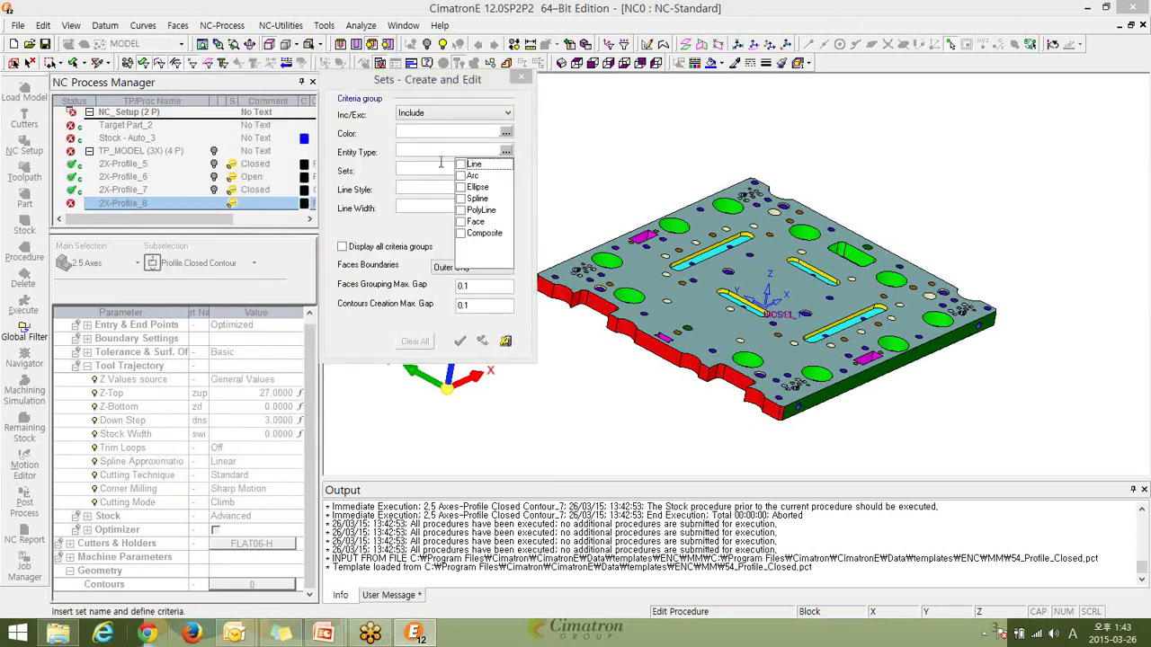
left_click(421, 152)
left_click(507, 133)
left_click(462, 191)
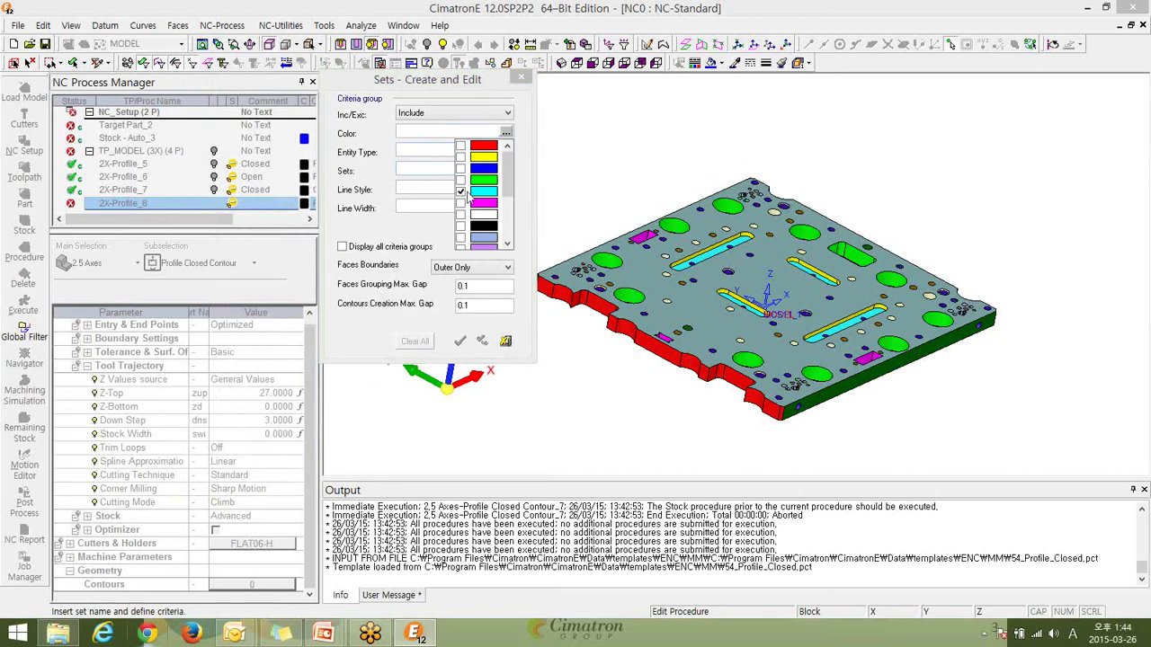
left_click(532, 178)
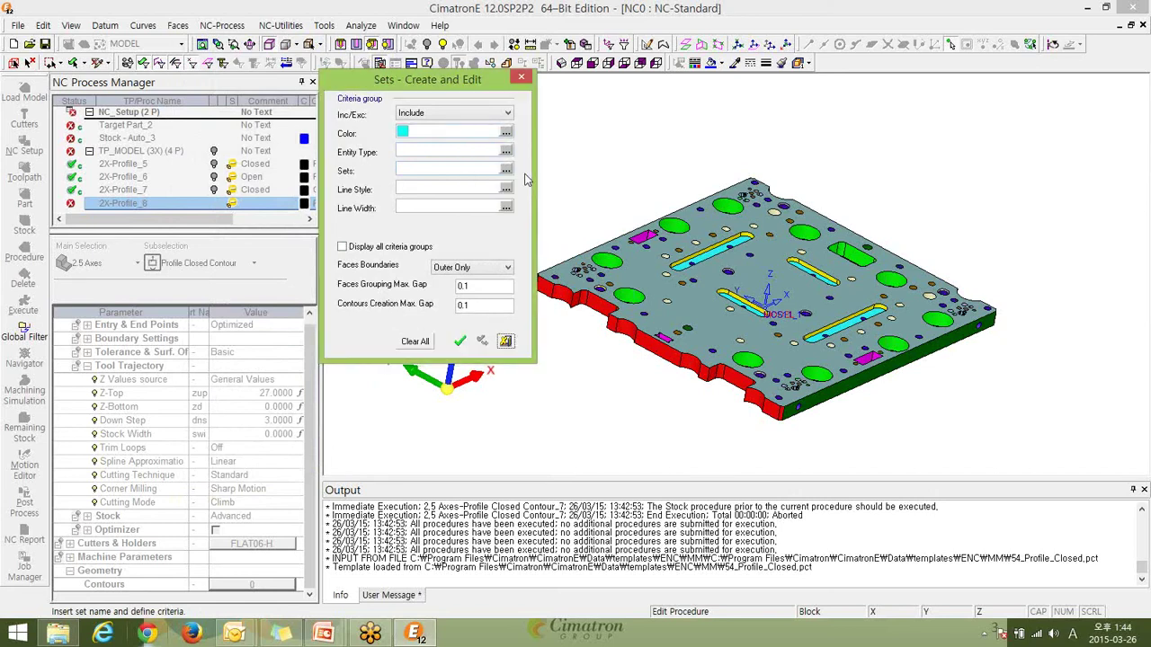
Apply the cyan color criterion with Faces Boundaries set to Outer Only, and accept the closed contours around the four slot floors.
left_click(494, 269)
left_click(467, 289)
scroll(825, 321, "up", 2)
scroll(821, 322, "up", 5)
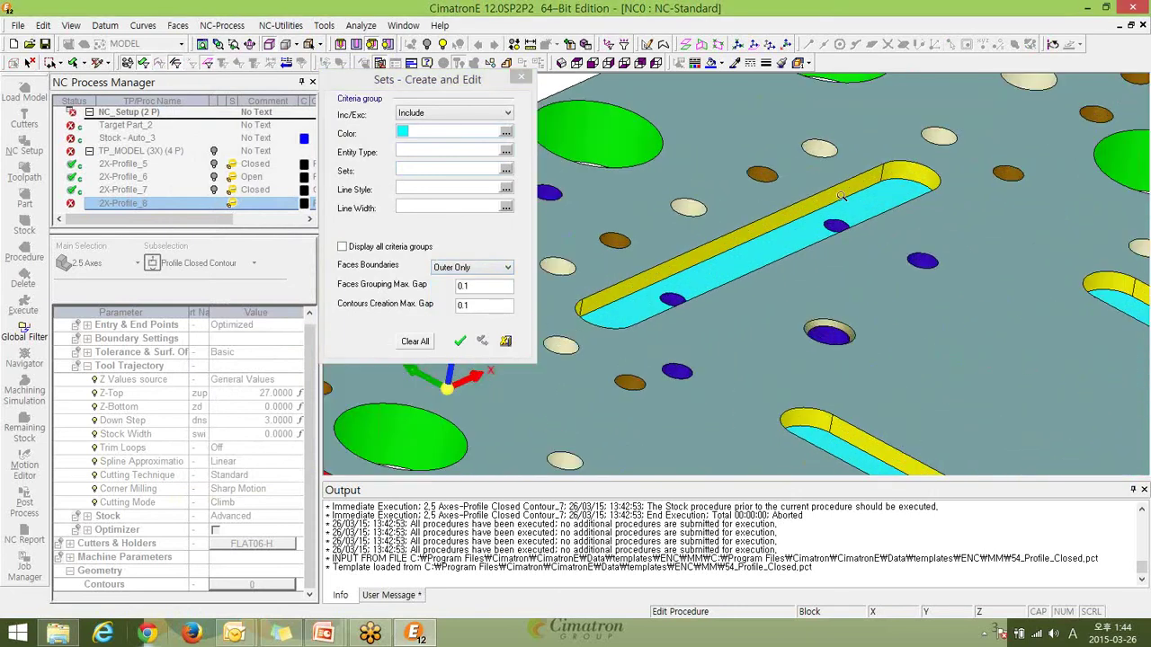
left_click(886, 198)
left_click(460, 341)
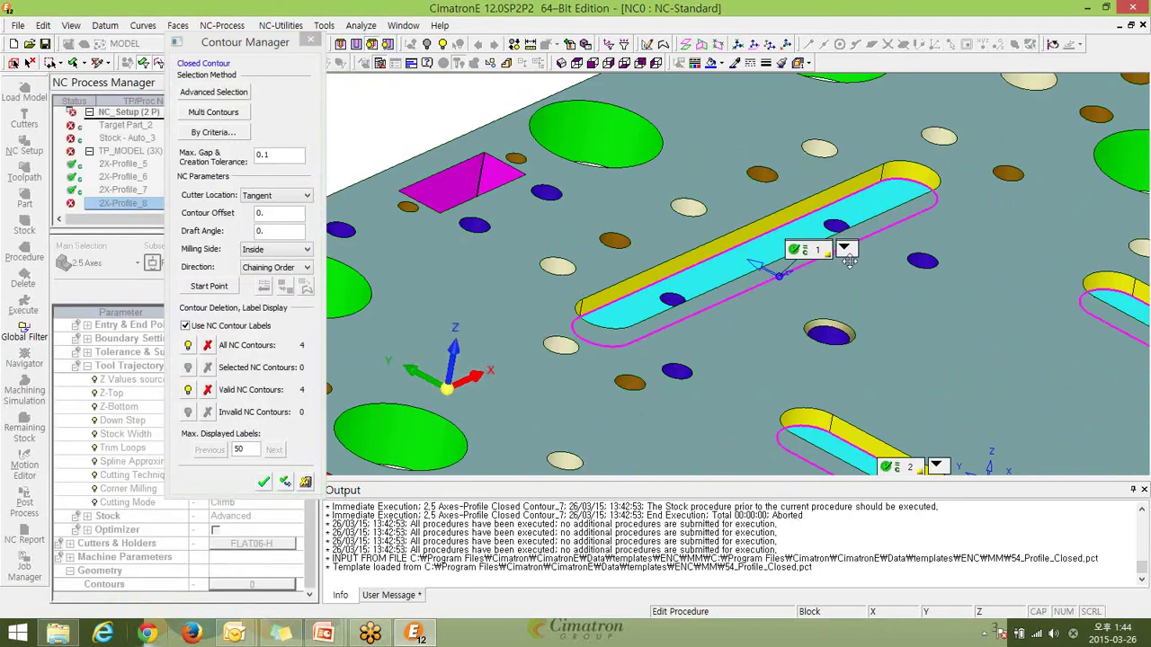
scroll(909, 240, "down", 8)
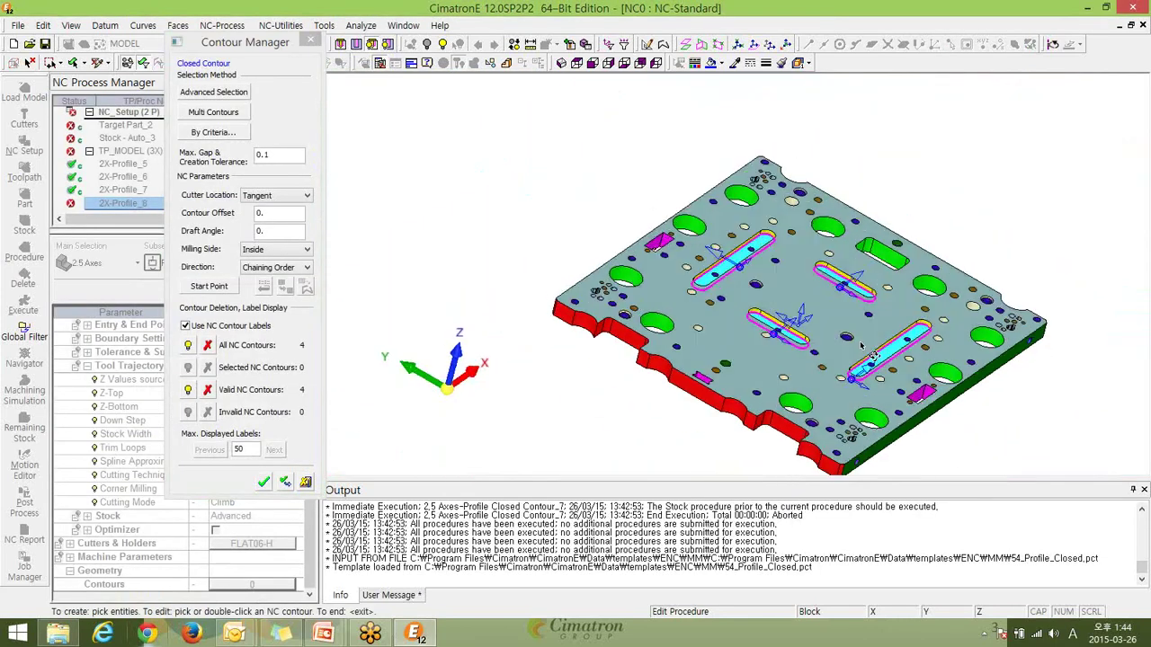
scroll(861, 346, "up", 6)
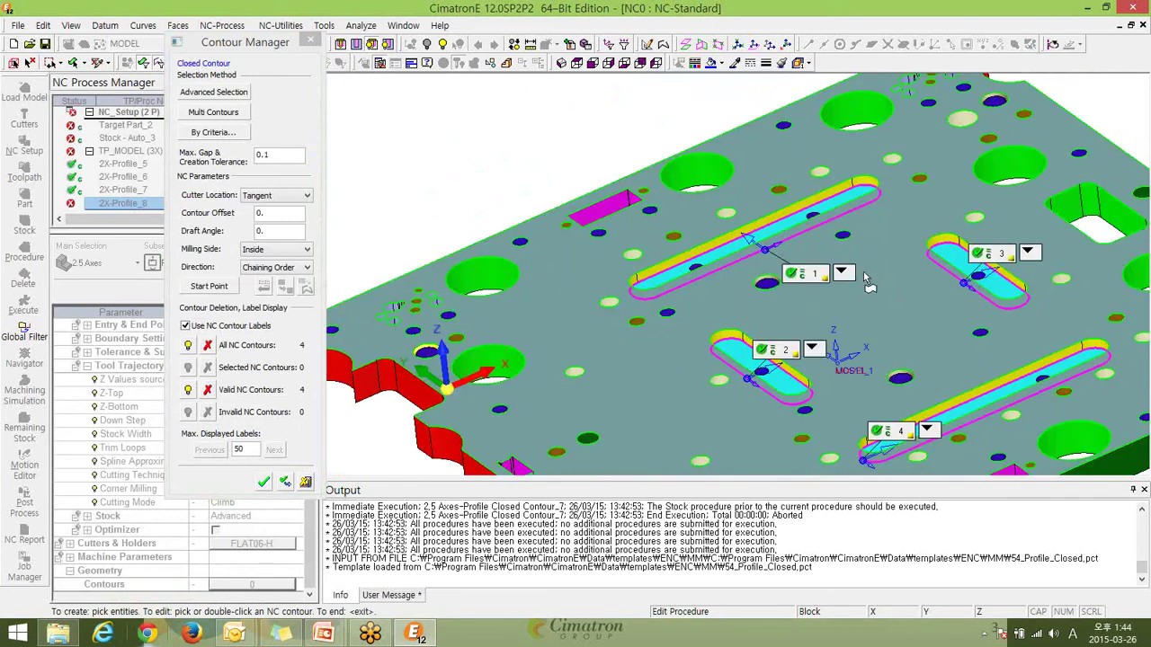
right_click(445, 400)
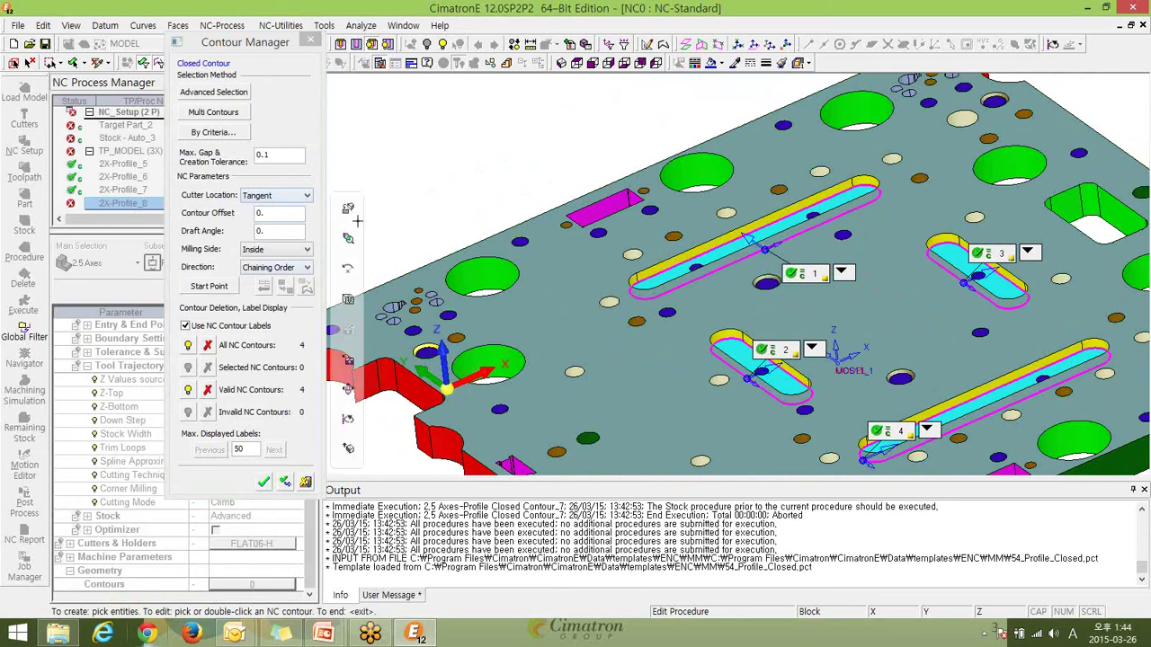
left_click(263, 483)
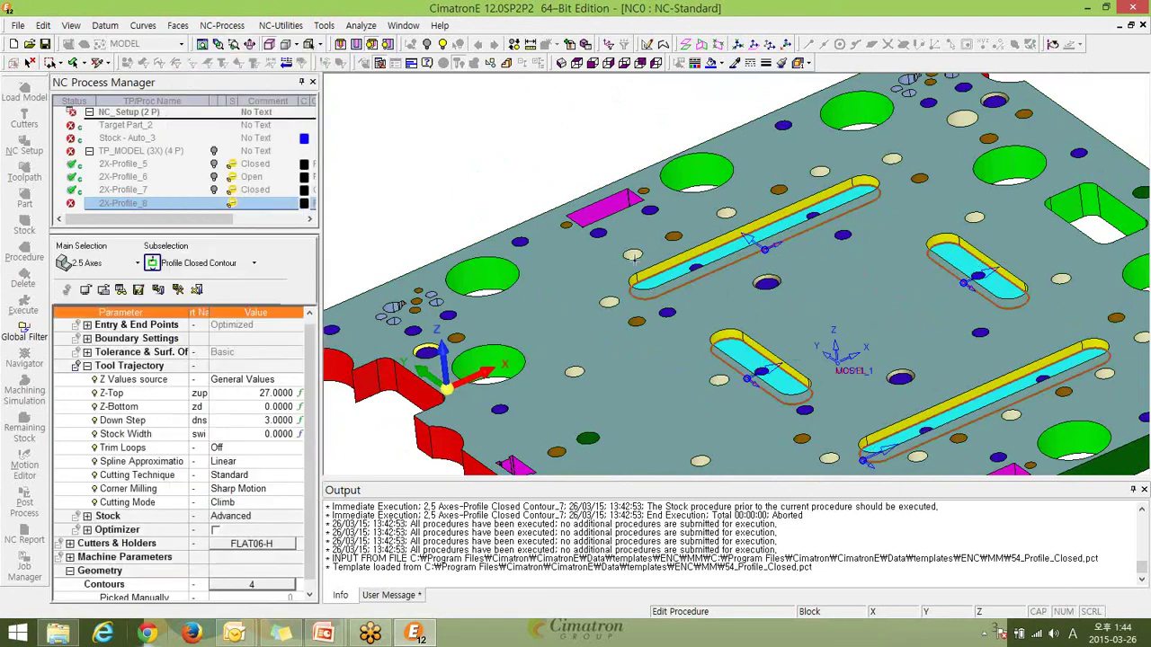
Save and calculate the closed profile procedure for the four slots.
right_click(660, 242)
left_click(682, 338)
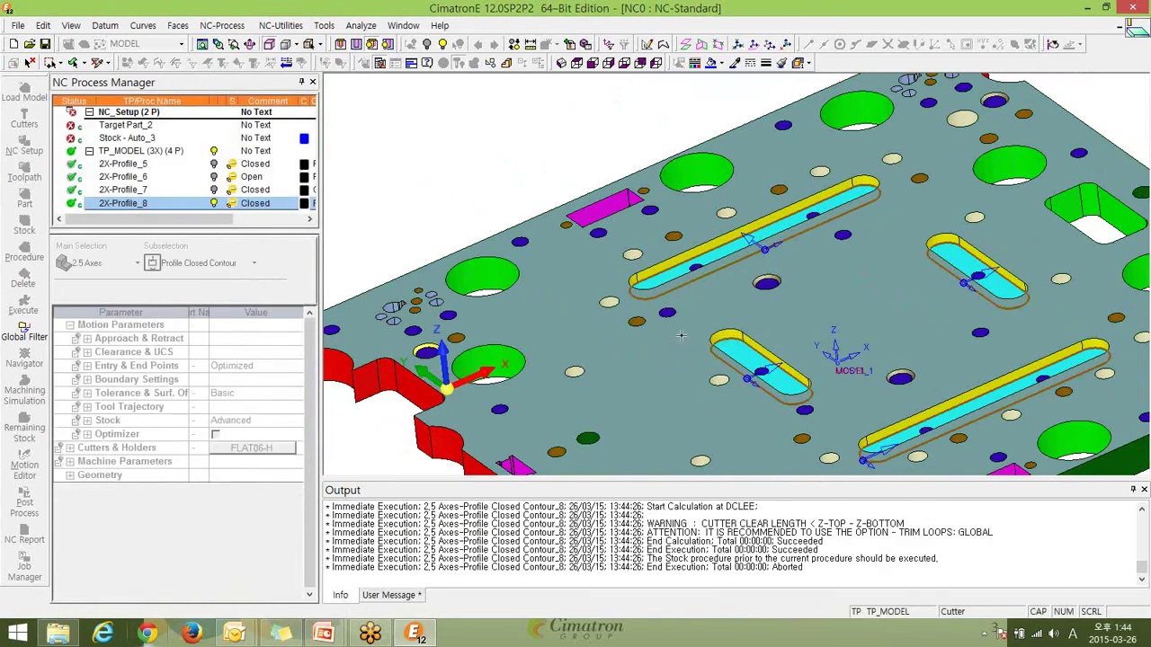
middle_click_drag(681, 335, 822, 288)
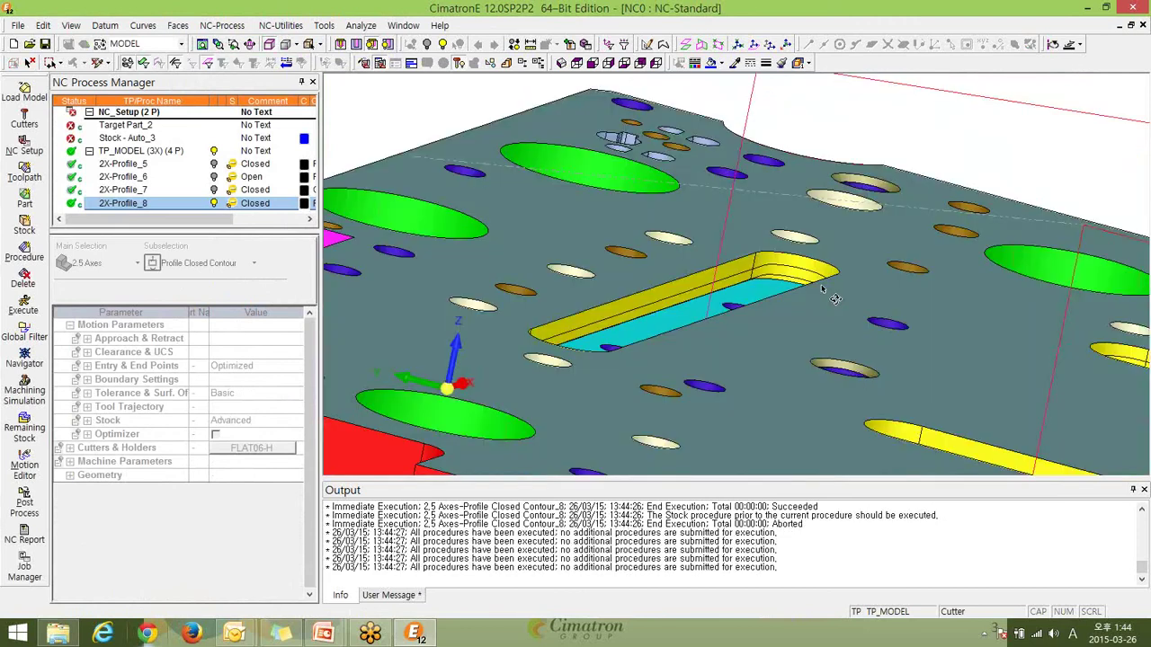
key("ctrl+i")
scroll(713, 289, "up", 2)
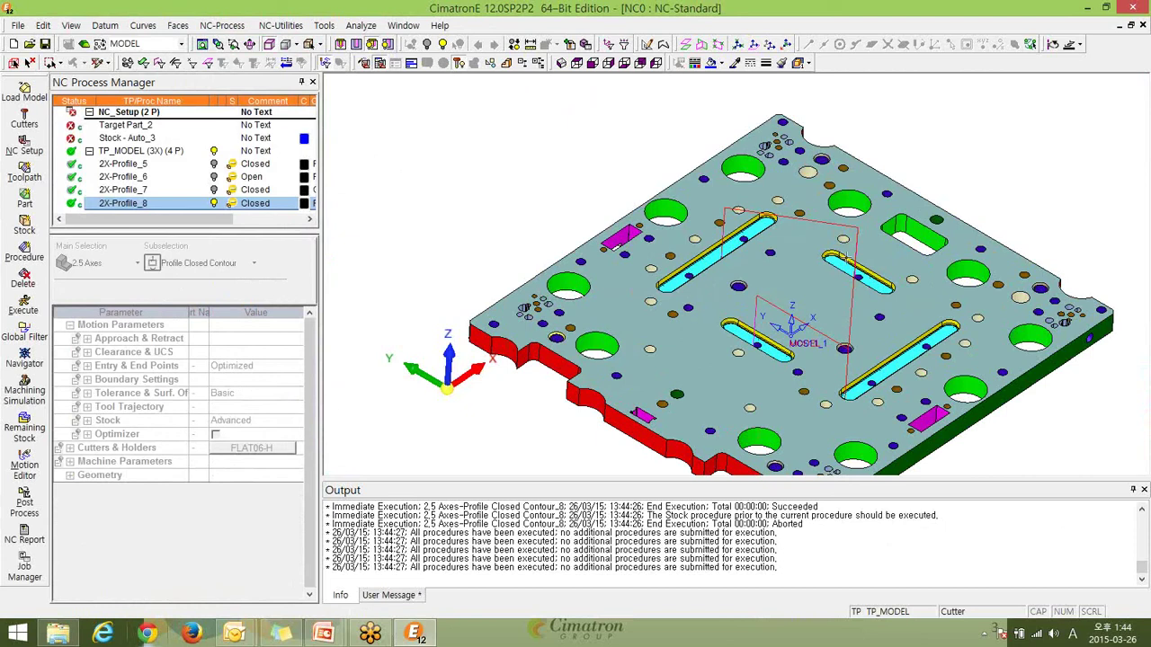
Examine the whole plate and its slots with the calculated closed profile procedure in place.
scroll(850, 281, "up", 3)
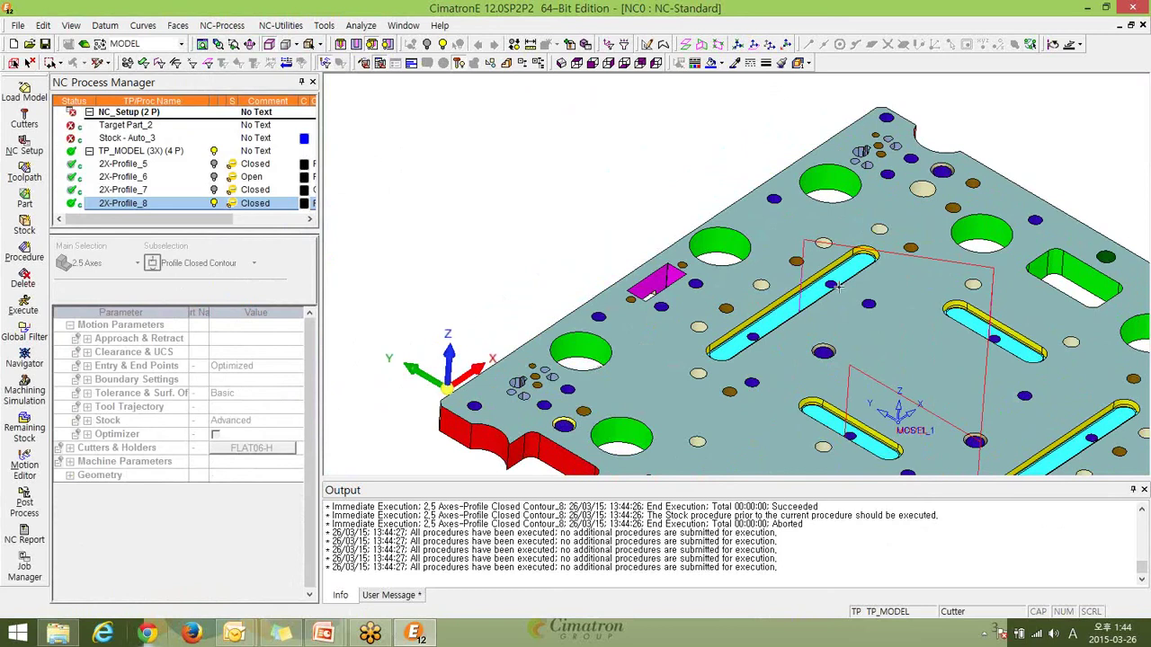
scroll(735, 231, "up", 3)
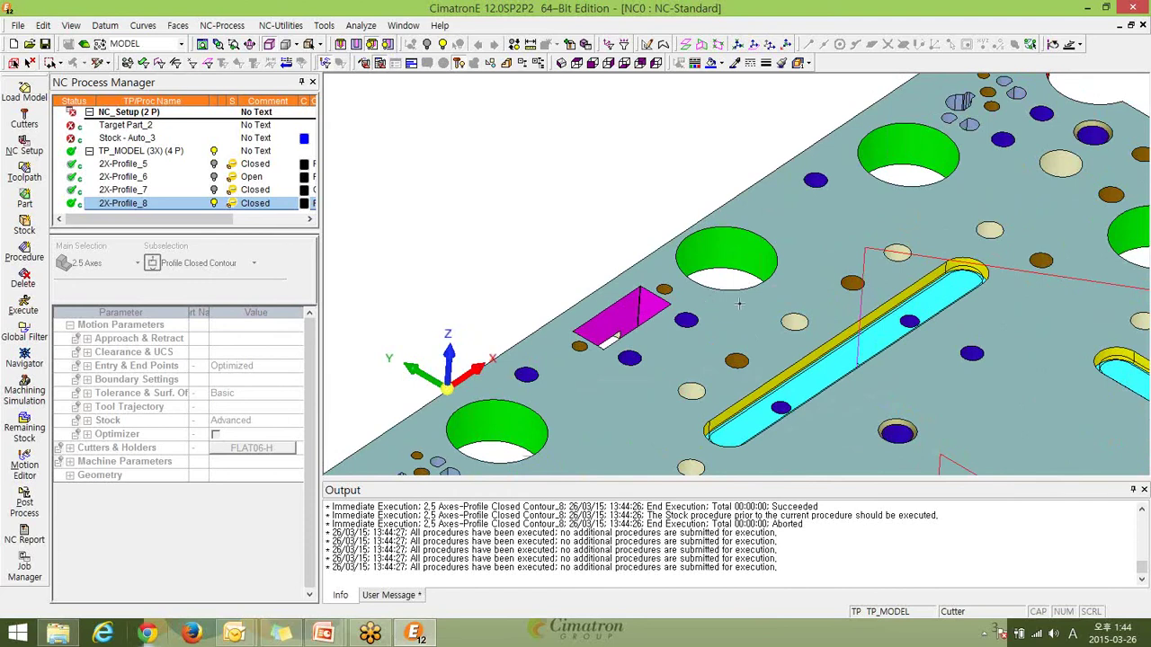
scroll(850, 281, "down", 5)
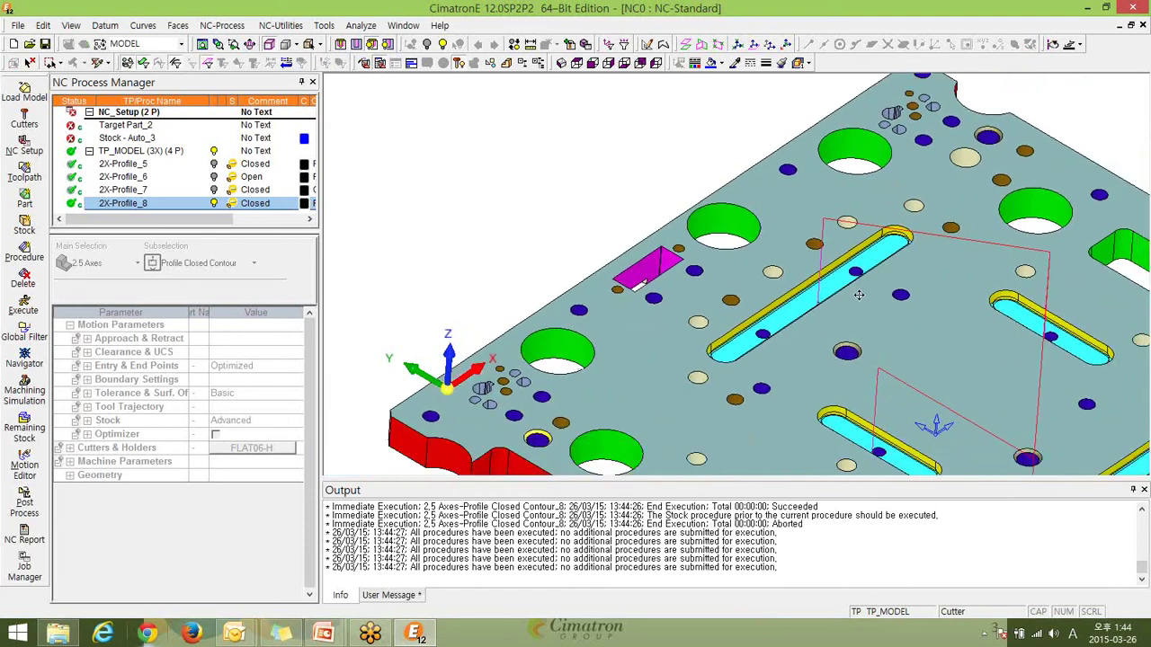
scroll(920, 347, "up", 3)
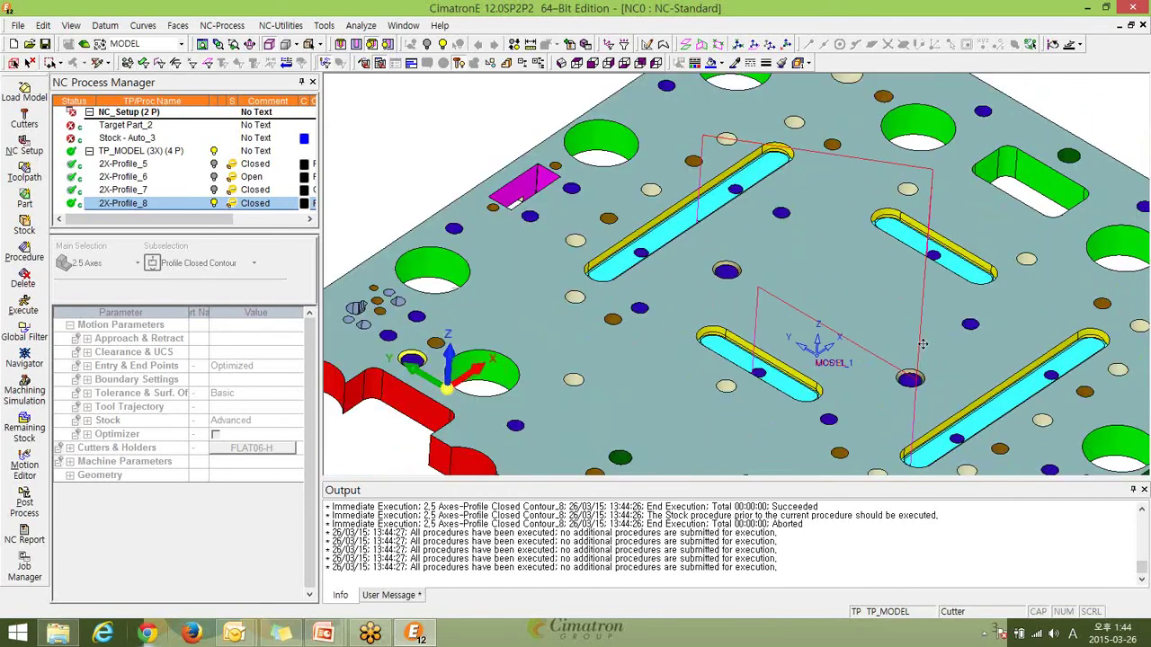
scroll(871, 271, "down", 2)
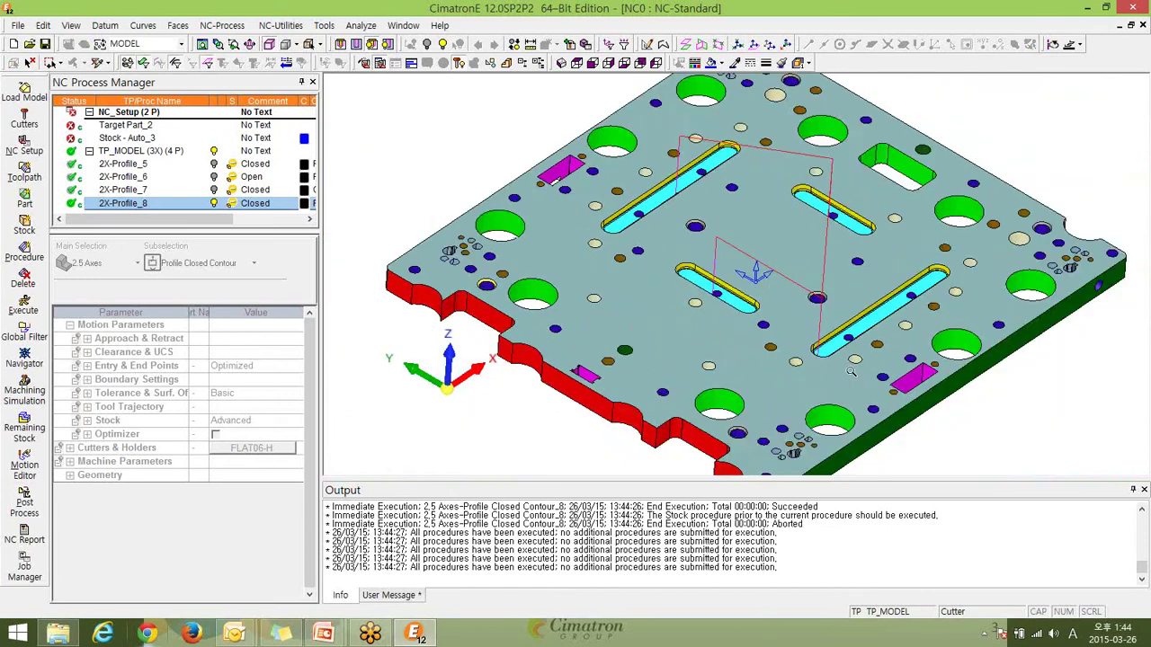
scroll(835, 371, "down", 3)
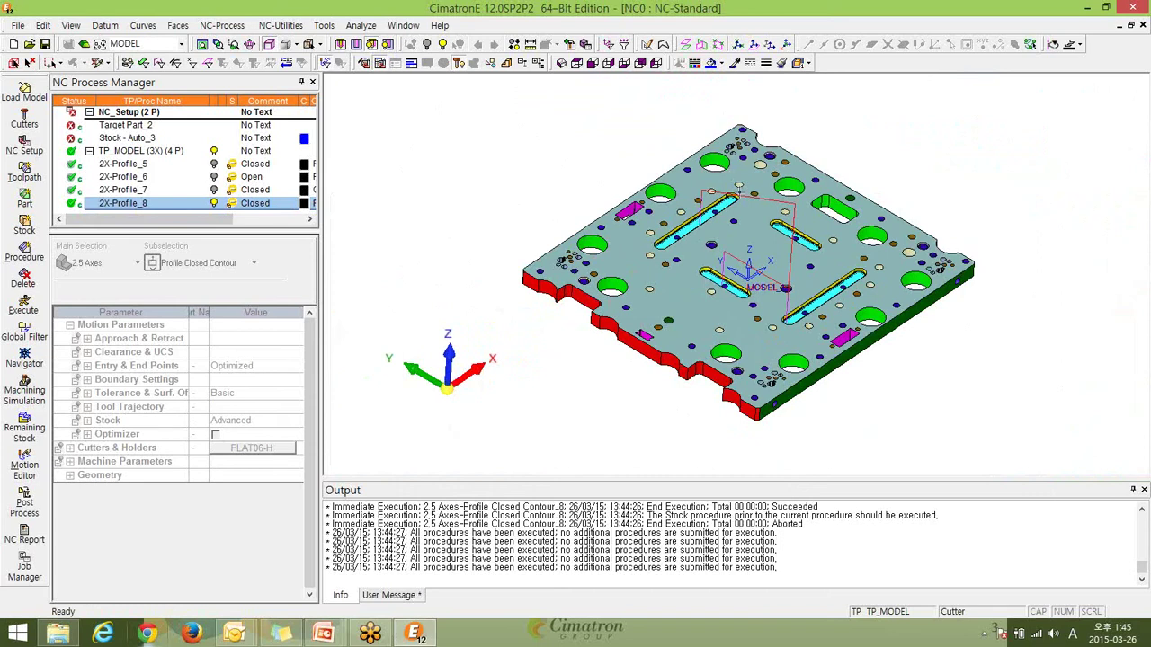
scroll(864, 293, "down", 5)
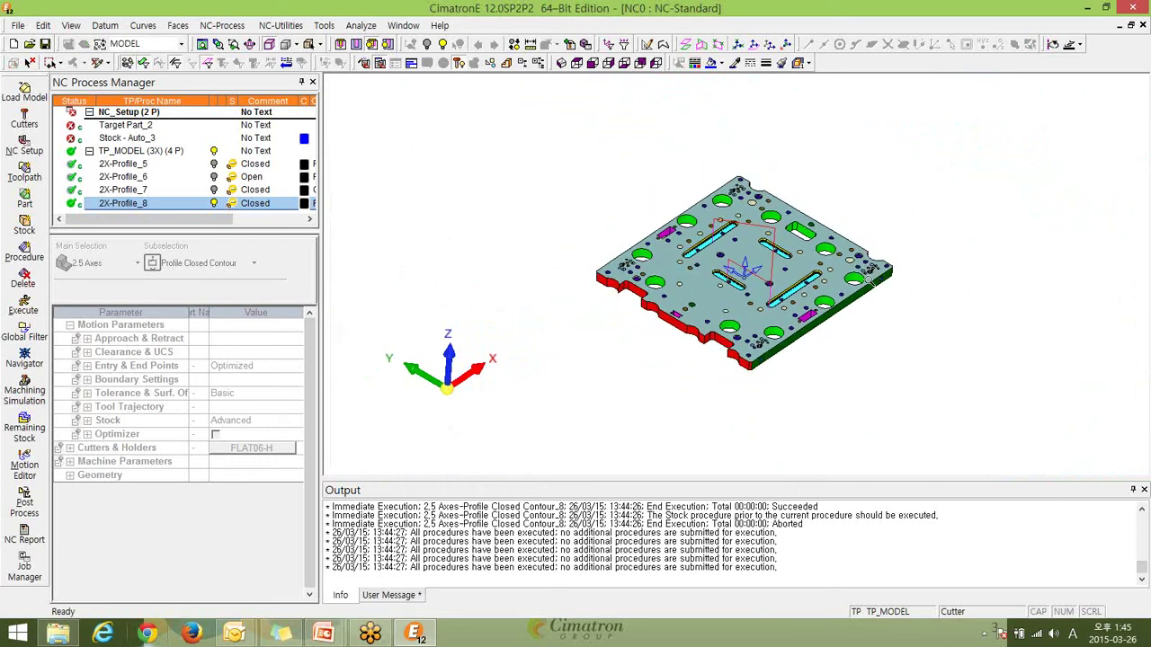
key("alt+f")
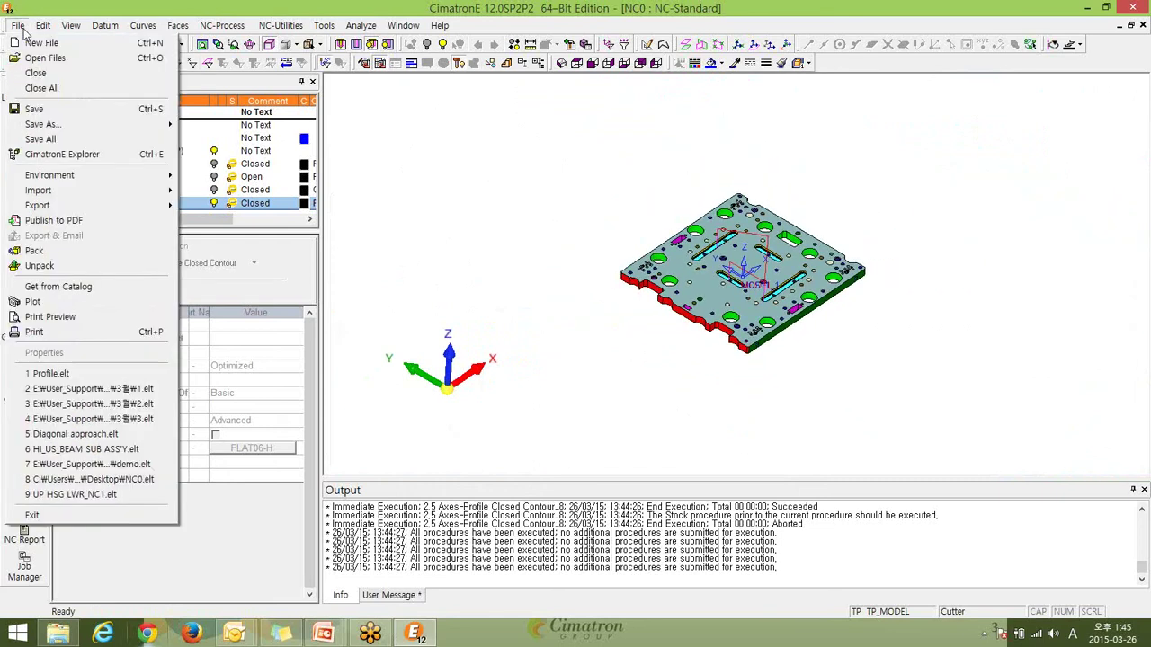
key("Escape")
scroll(908, 346, "up", 4)
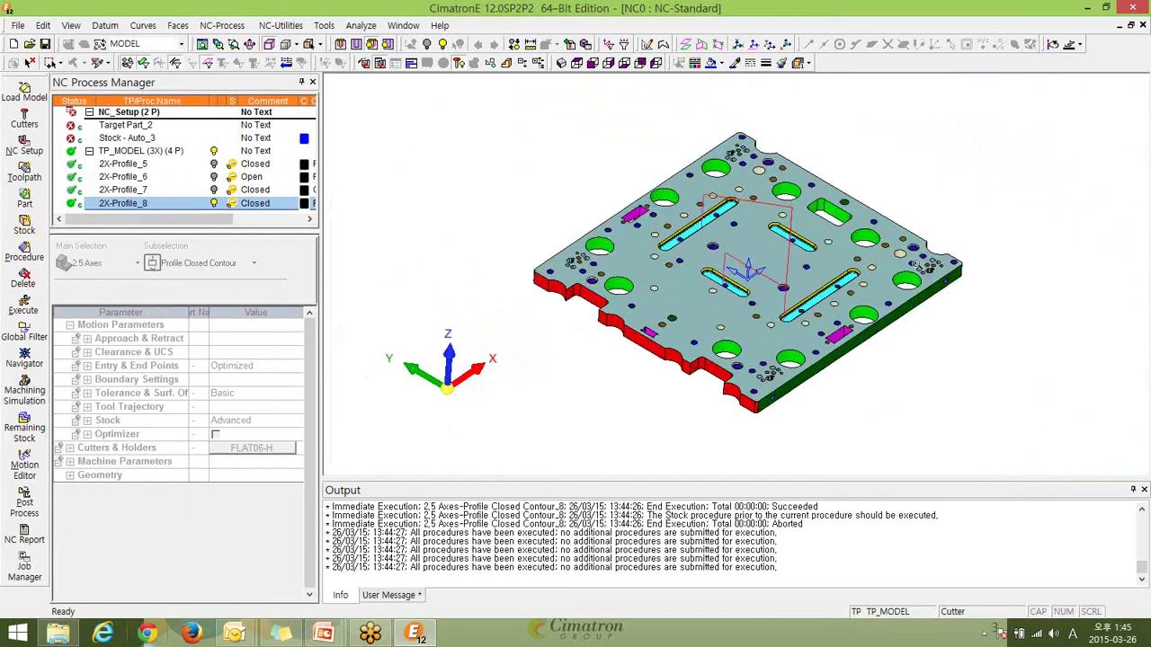
scroll(917, 249, "up", 1)
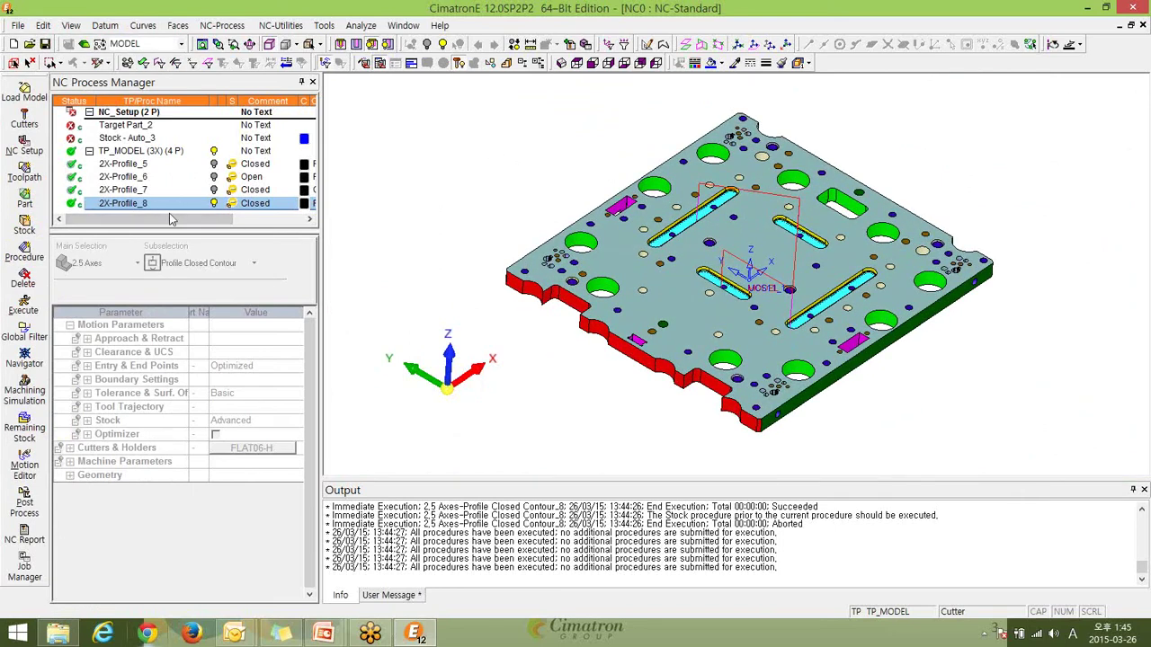
Review the comments, cutters and UCS assigned to the four profile procedures alongside the plate.
scroll(214, 219, "right", 3)
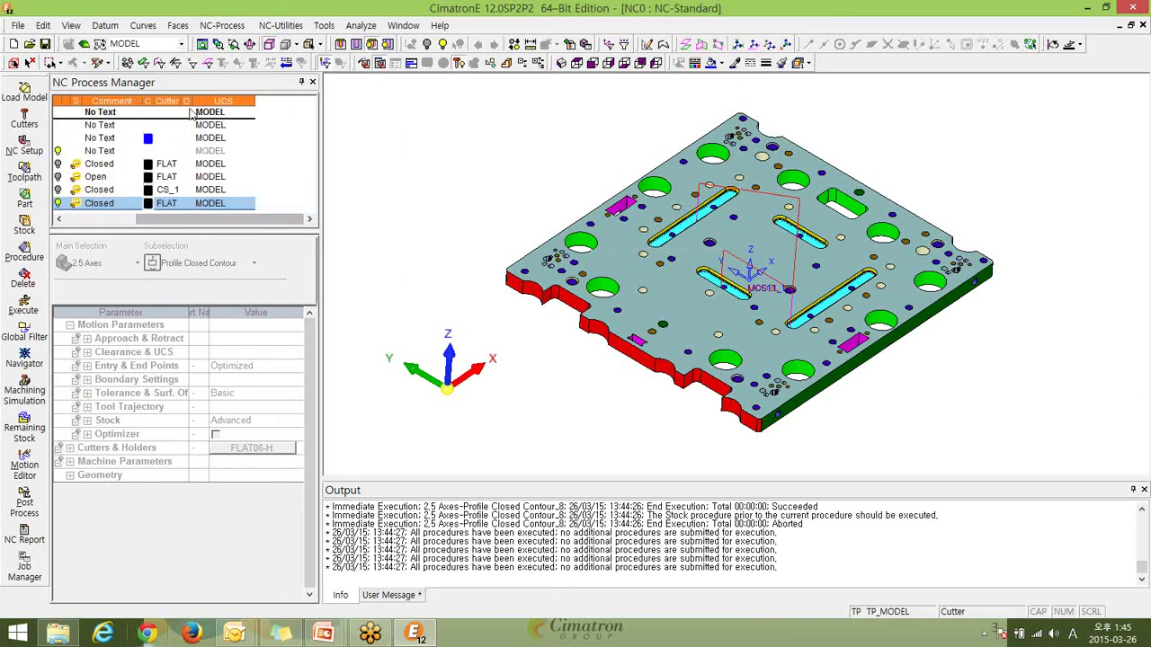
scroll(232, 225, "left", 3)
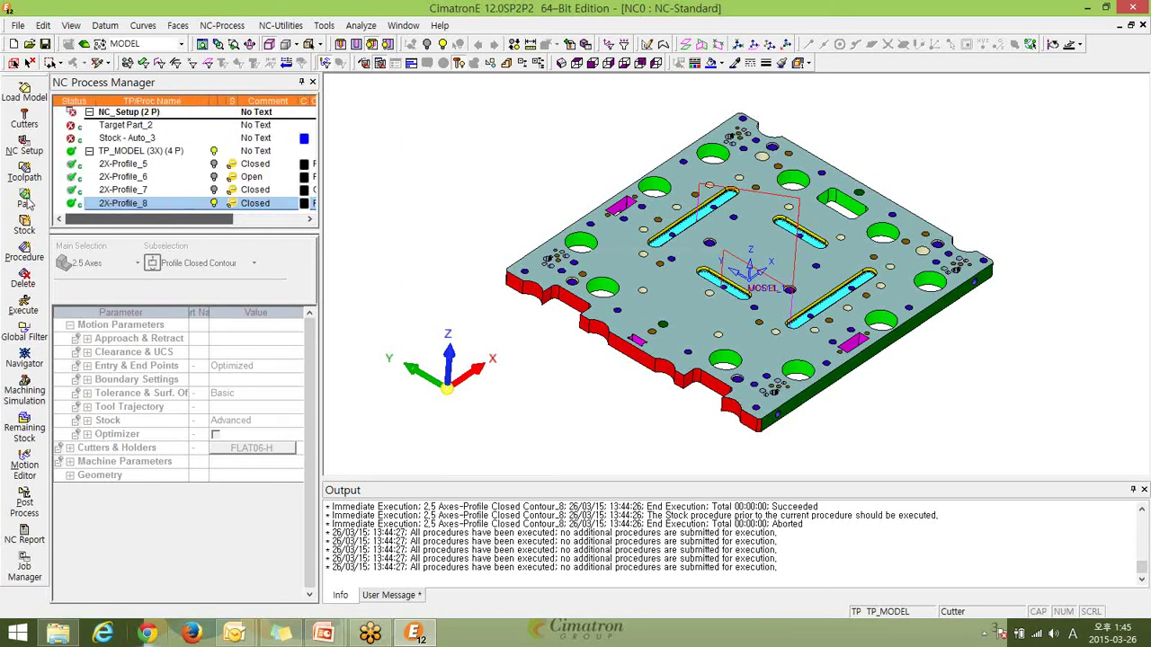
scroll(225, 218, "right", 3)
left_click_drag(214, 218, 103, 220)
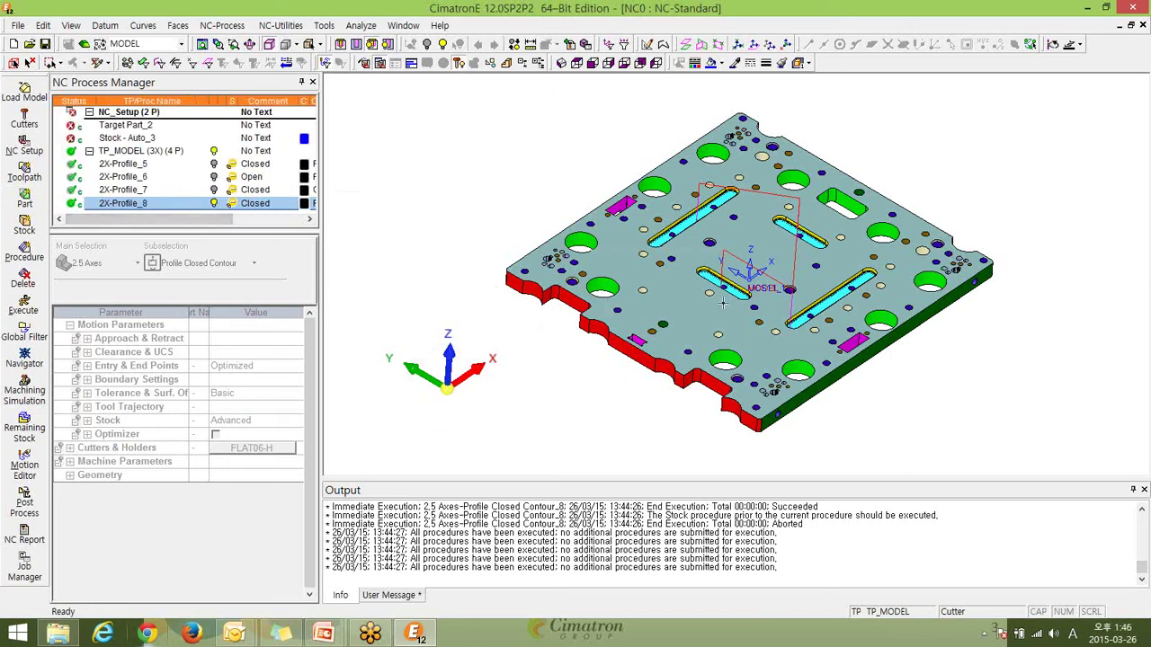
scroll(722, 303, "up", 1)
scroll(953, 331, "up", 1)
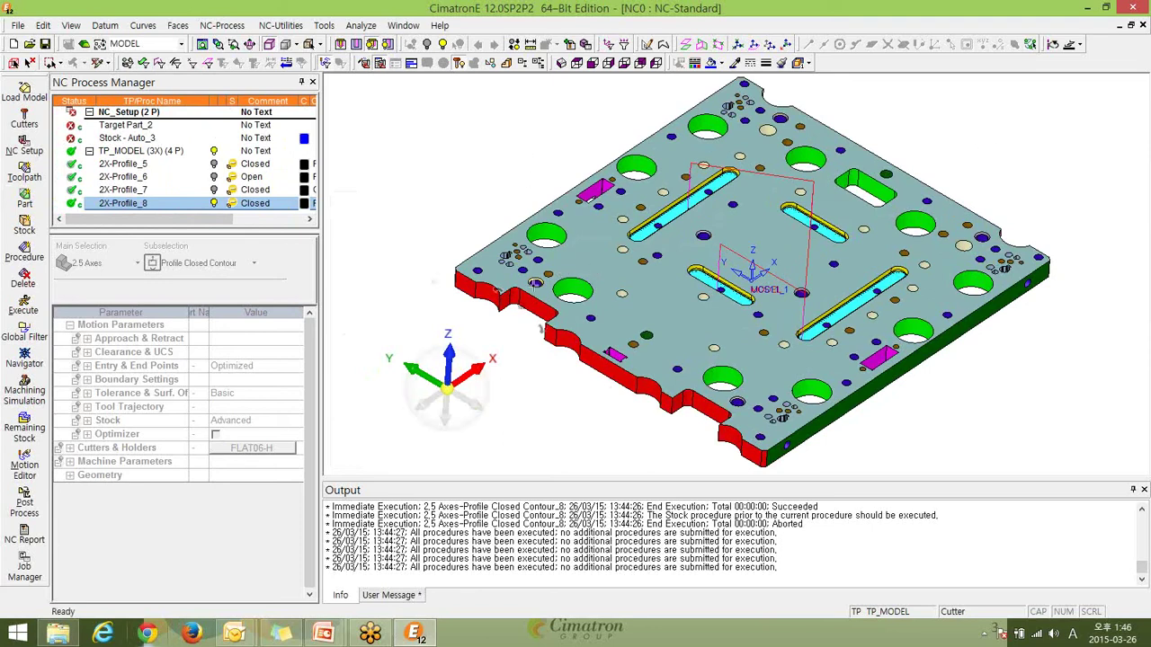
scroll(897, 284, "down", 1)
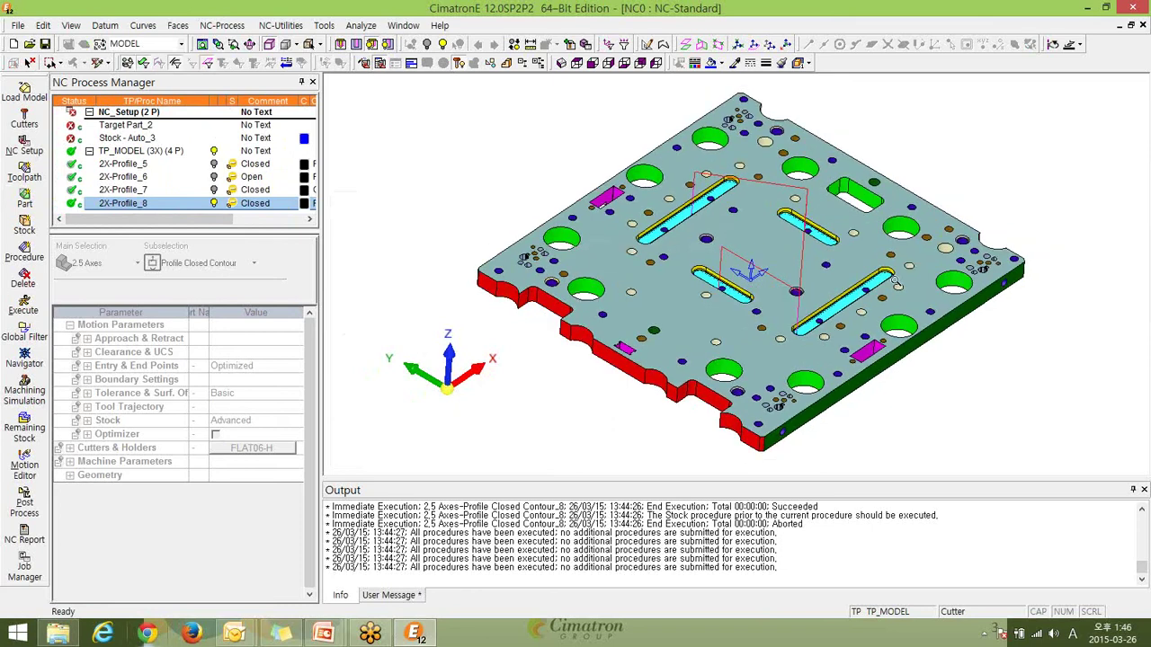
scroll(897, 284, "down", 3)
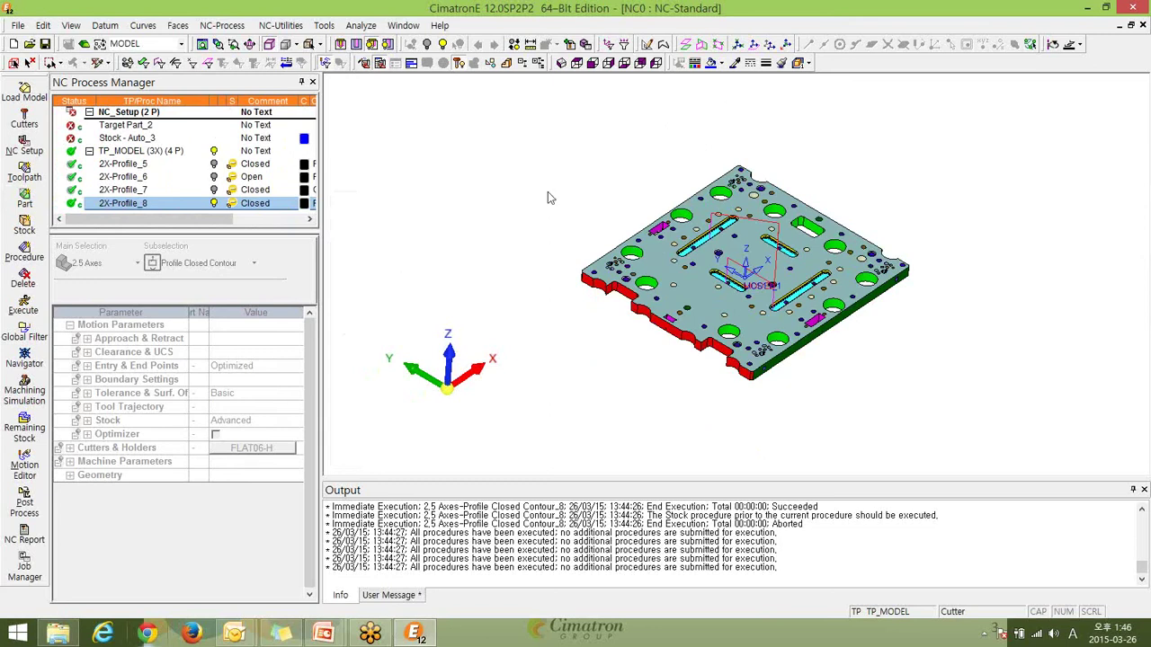
left_click_drag(245, 220, 331, 240)
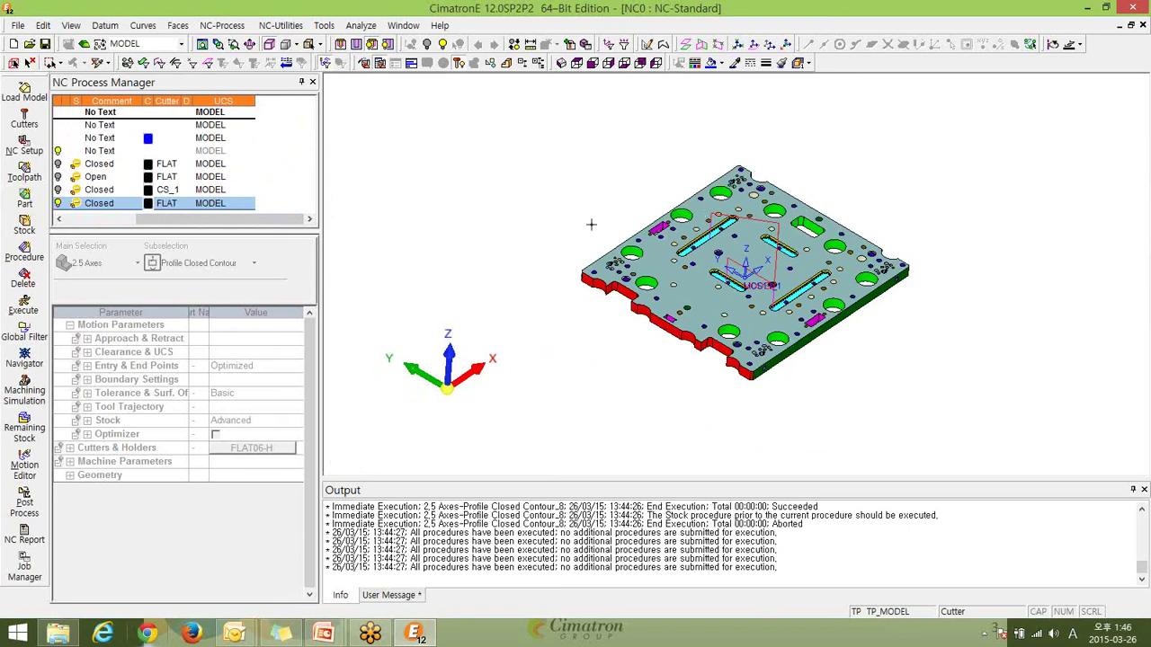
left_click_drag(274, 232, 202, 233)
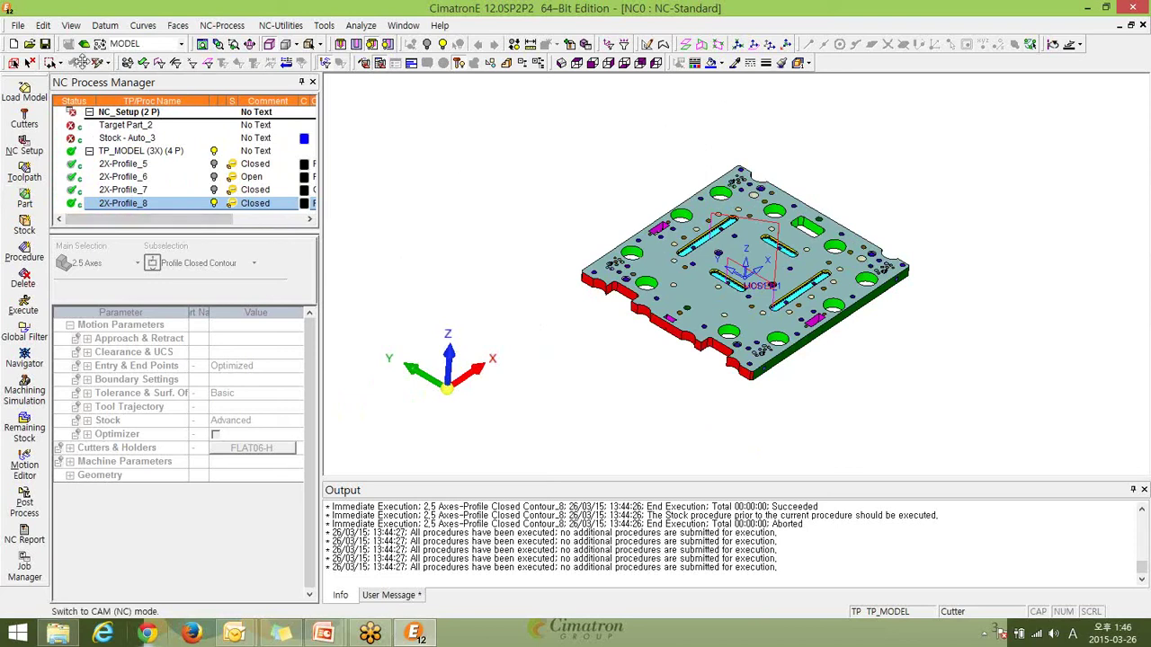
Close the NC0 document without saving its changes.
left_click(18, 25)
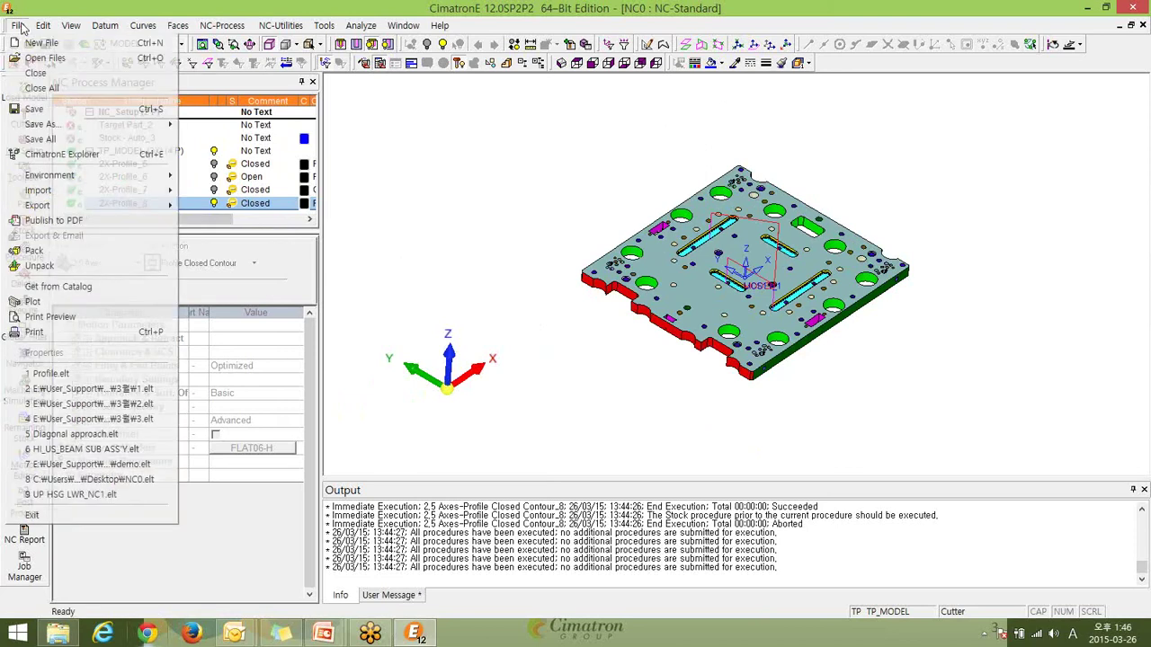
left_click(35, 73)
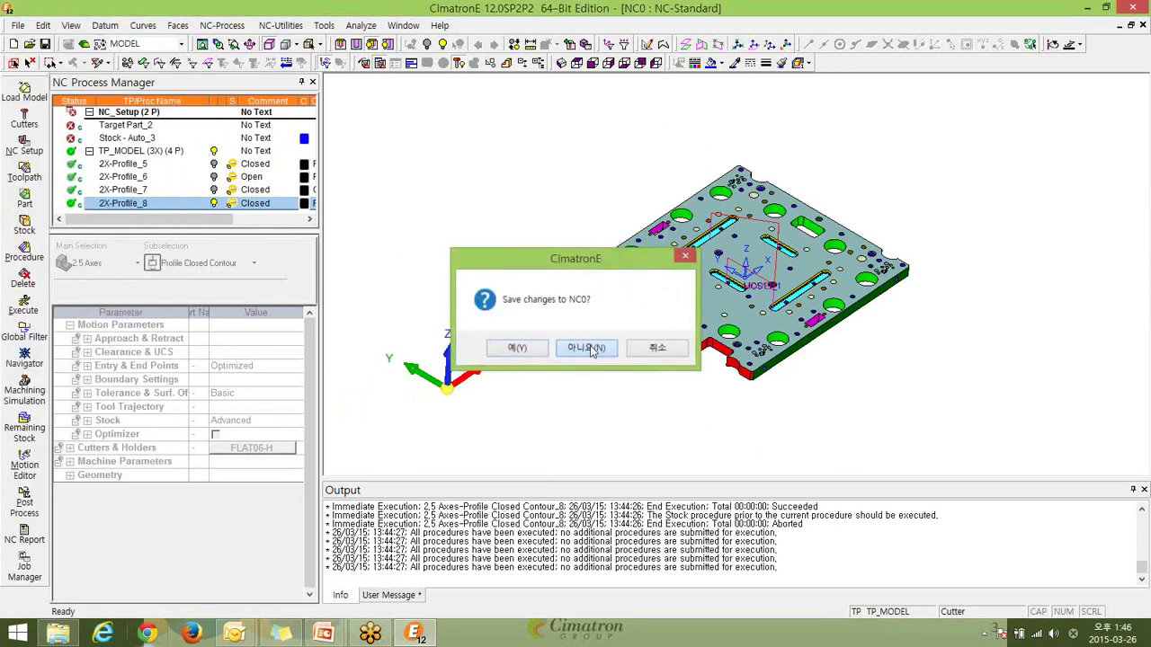
left_click(586, 349)
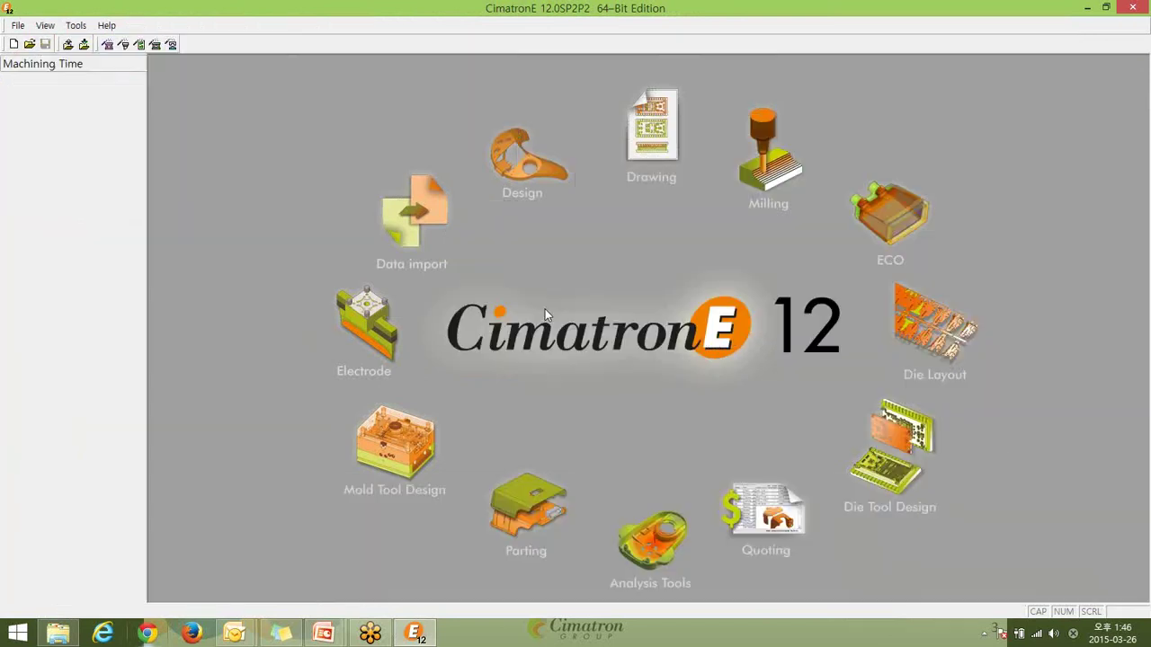
Create a new NC document in mm and close it without saving.
left_click(18, 25)
left_click(35, 47)
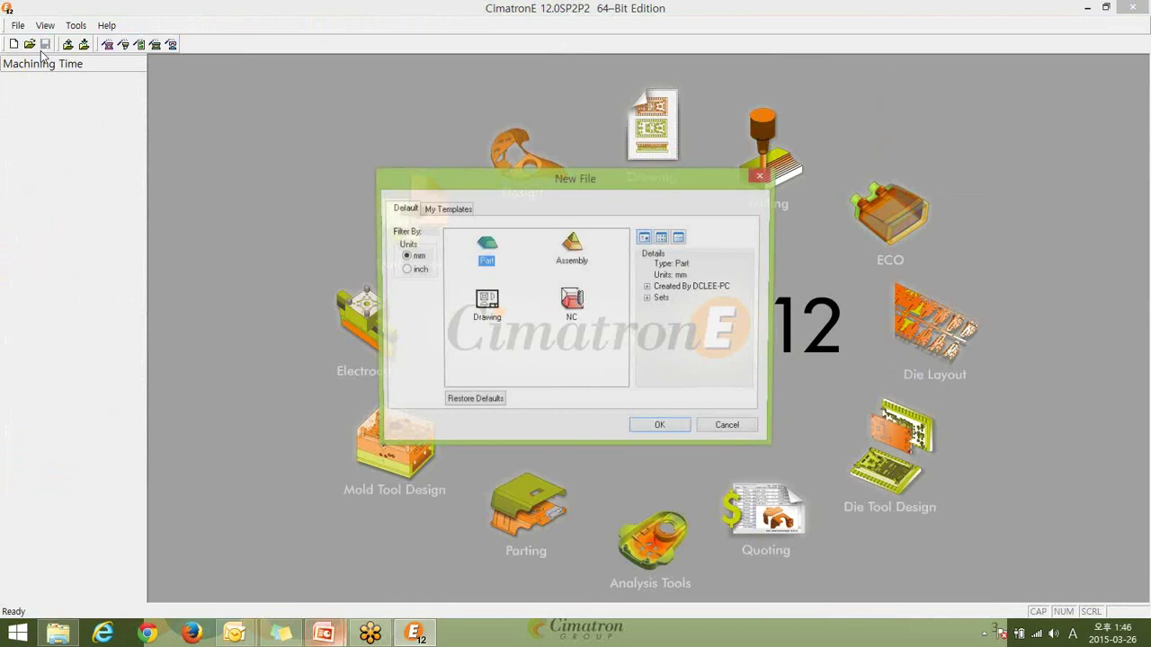
double_click(572, 303)
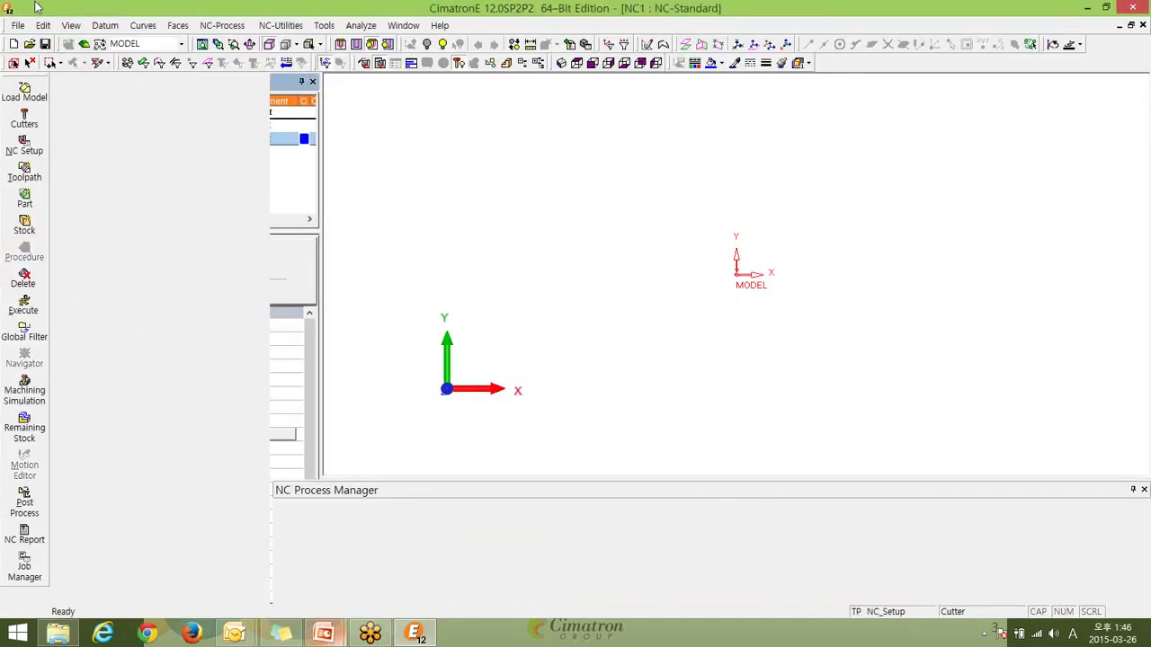
left_click(17, 25)
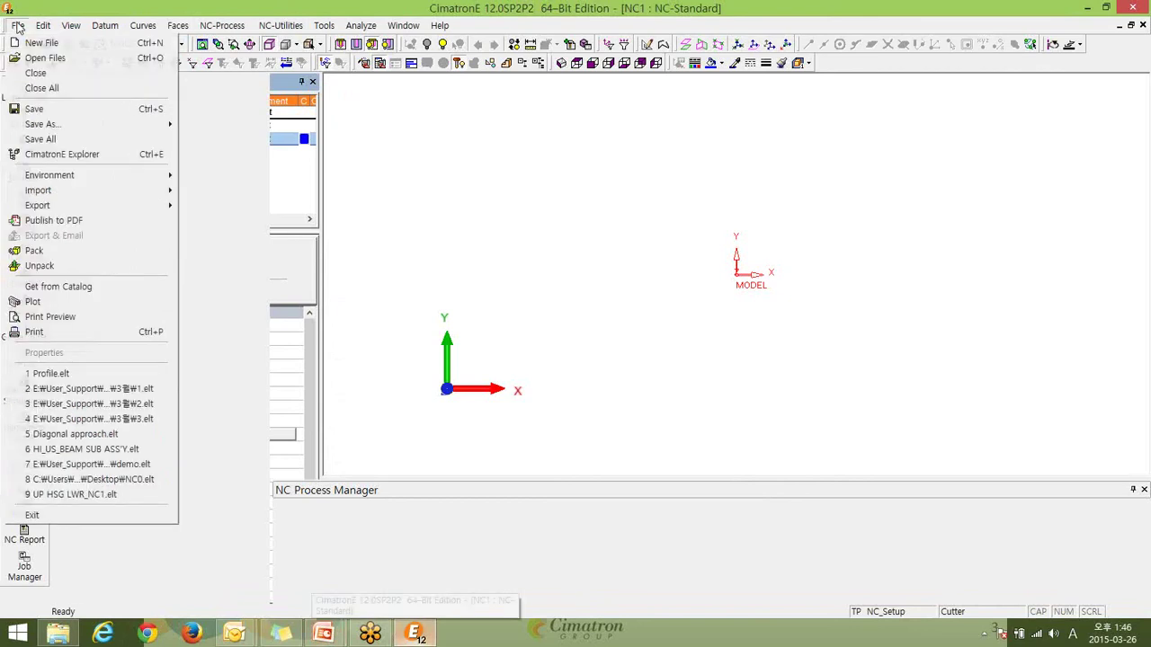
left_click(36, 72)
left_click(597, 348)
left_click(63, 636)
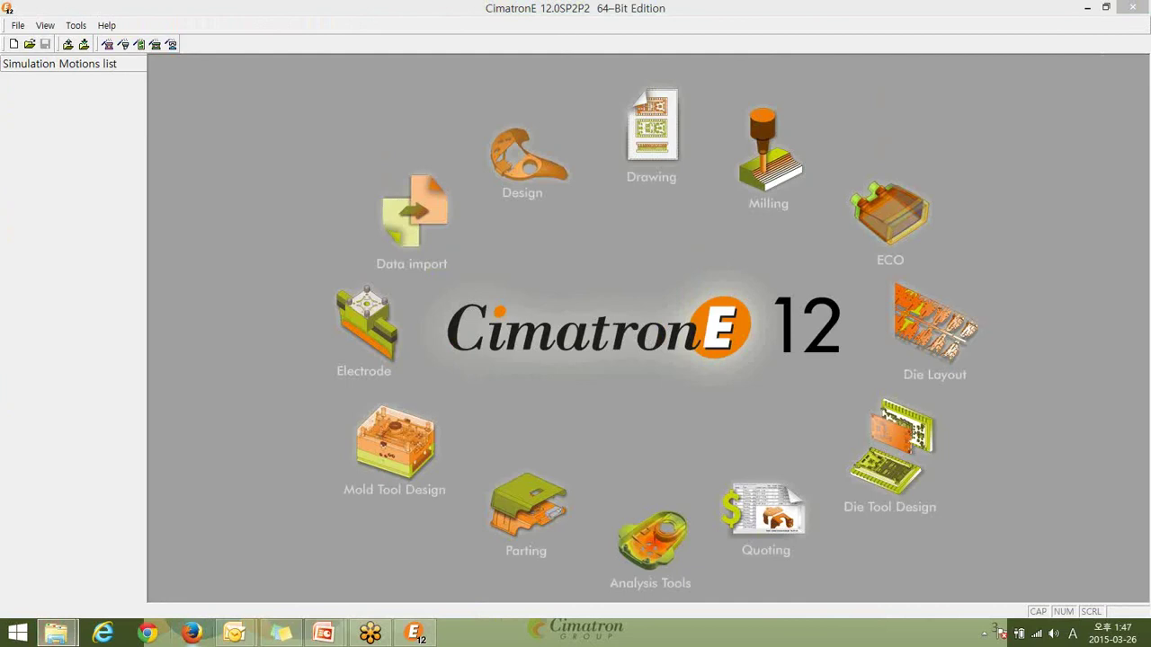
Create a second empty NC document and discard it without saving.
left_click(17, 26)
left_click(36, 43)
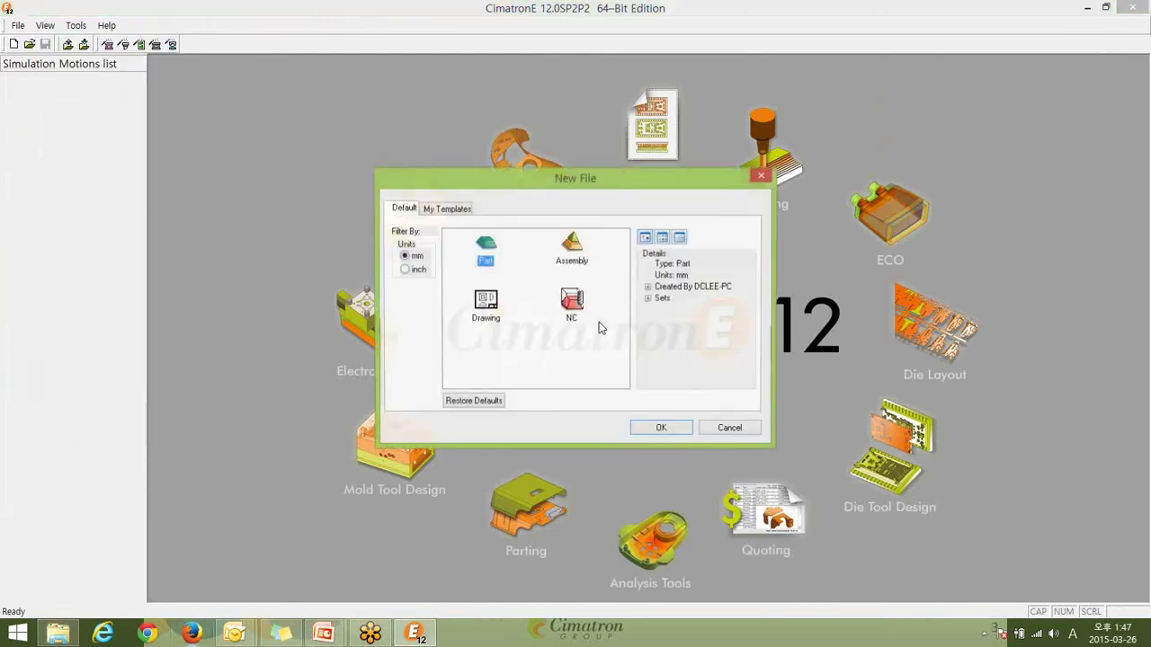
double_click(571, 302)
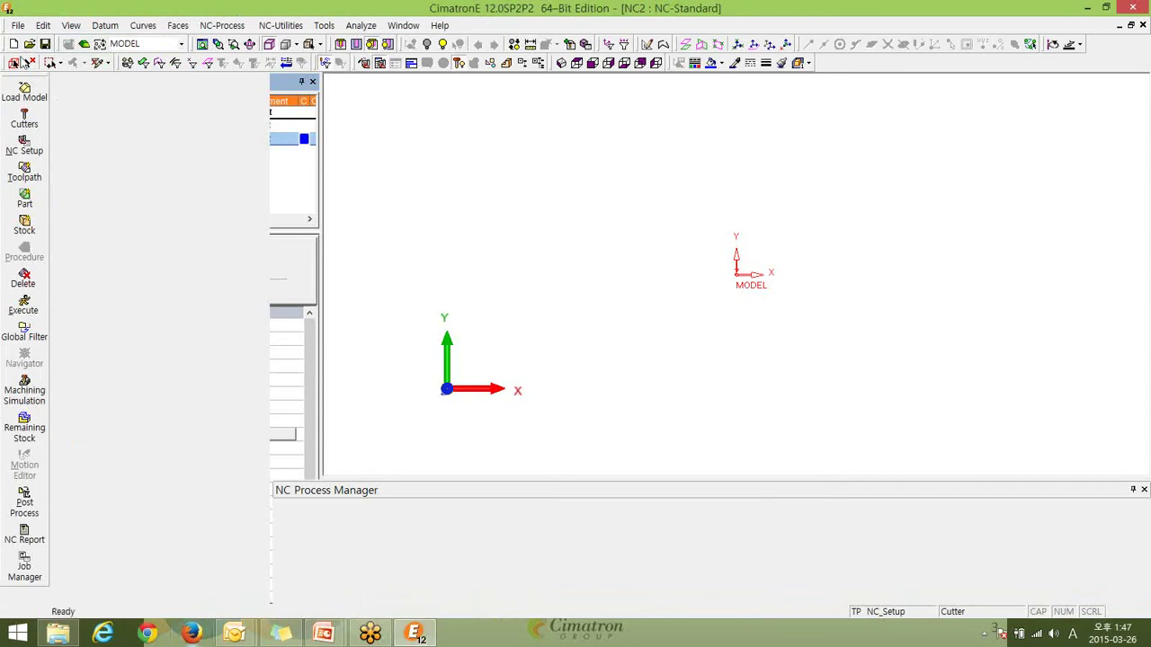
left_click(17, 25)
left_click(33, 74)
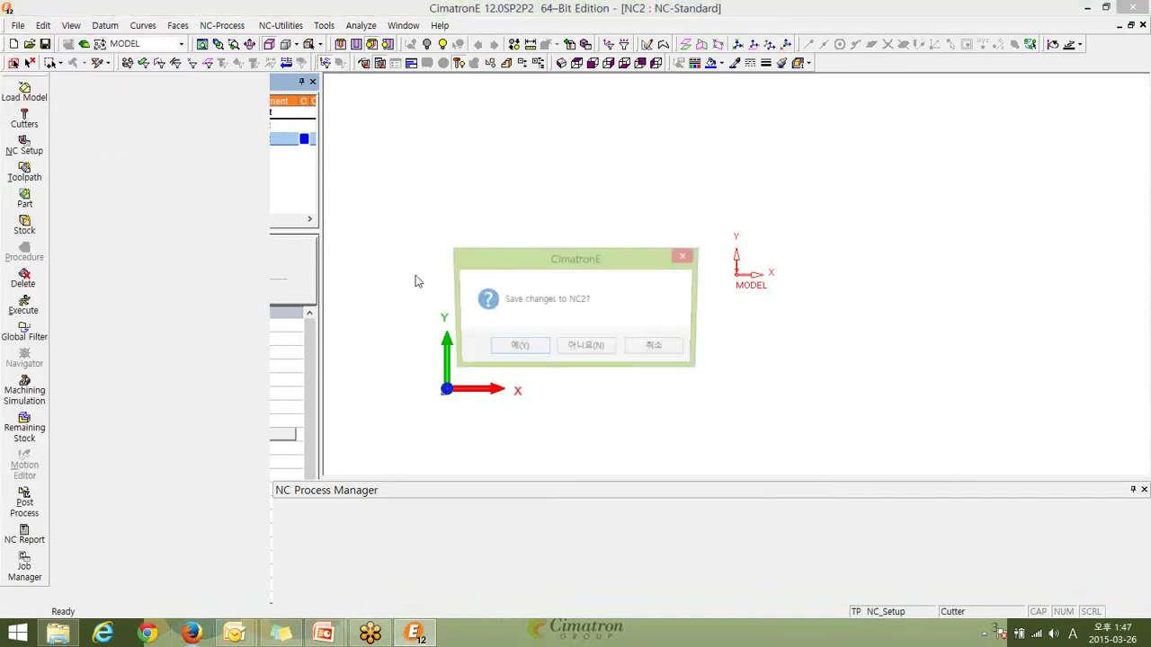
left_click(602, 347)
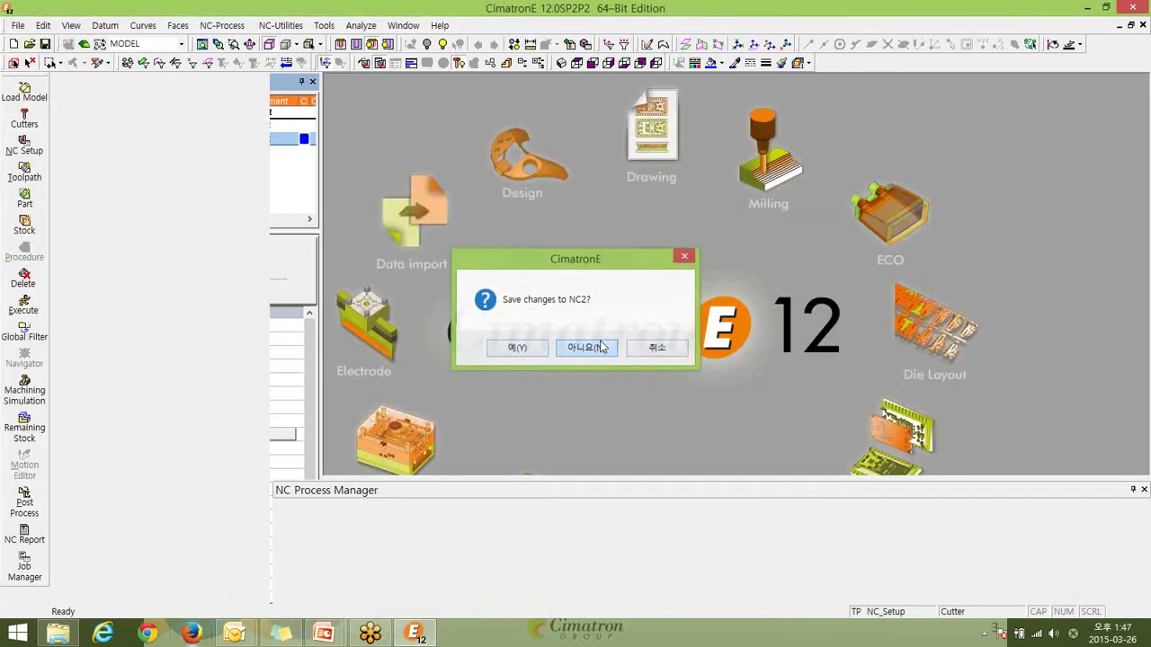
Create one more new NC document in mm.
left_click(17, 25)
left_click(42, 42)
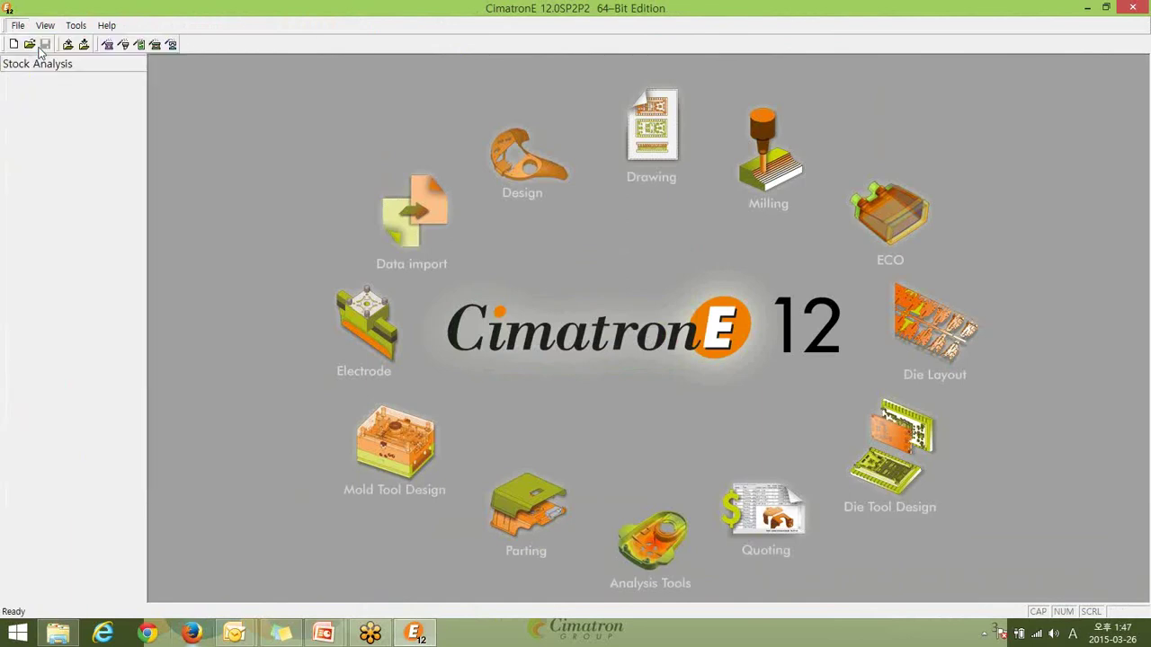
double_click(574, 299)
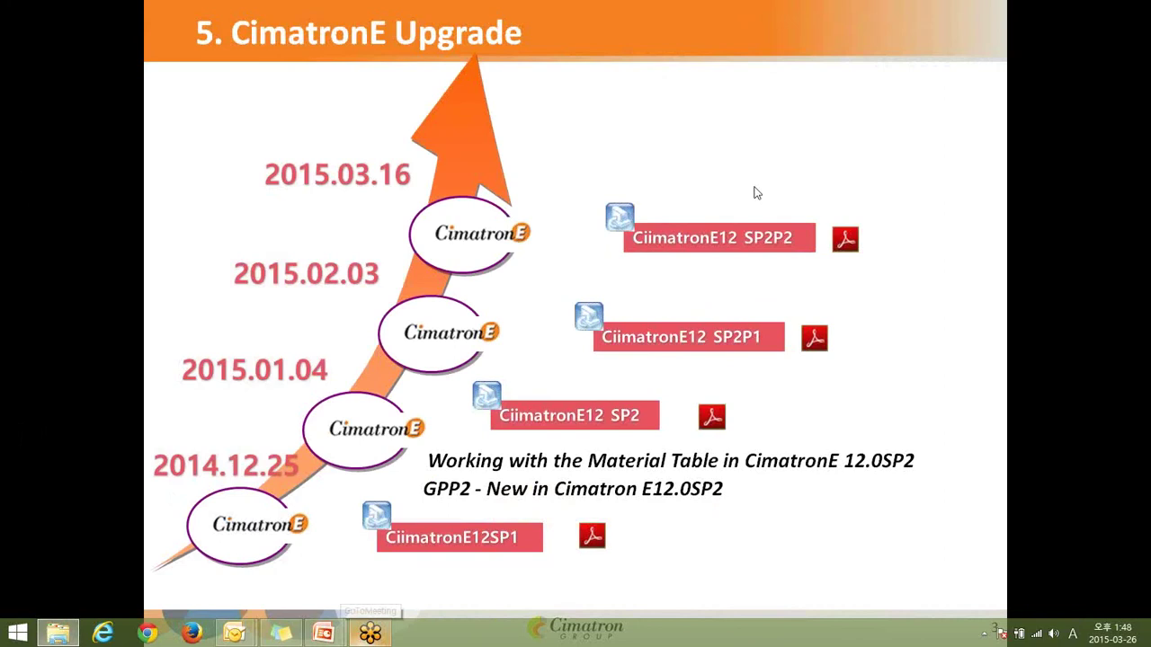
key("alt+Tab")
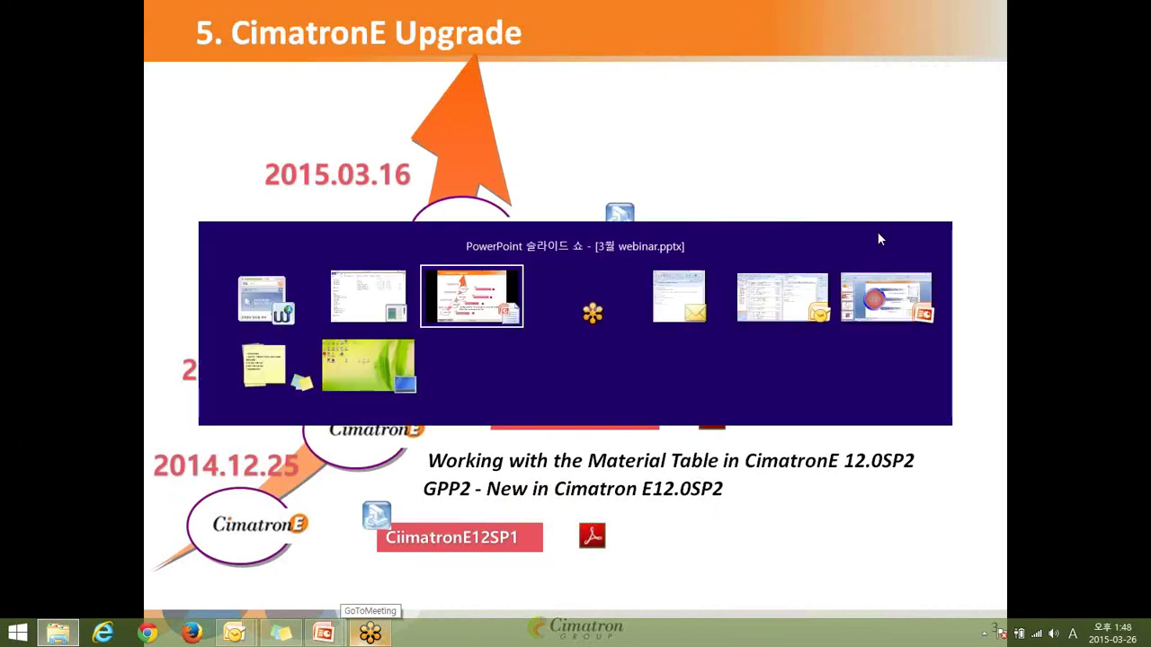
Switch to the desktop and start CimatronE 12.0 (64-bit)_ENG.
key("alt+Tab")
key("alt+Tab")
key("alt+Tab")
key("alt+Tab")
key("alt+Tab")
key("alt+Tab")
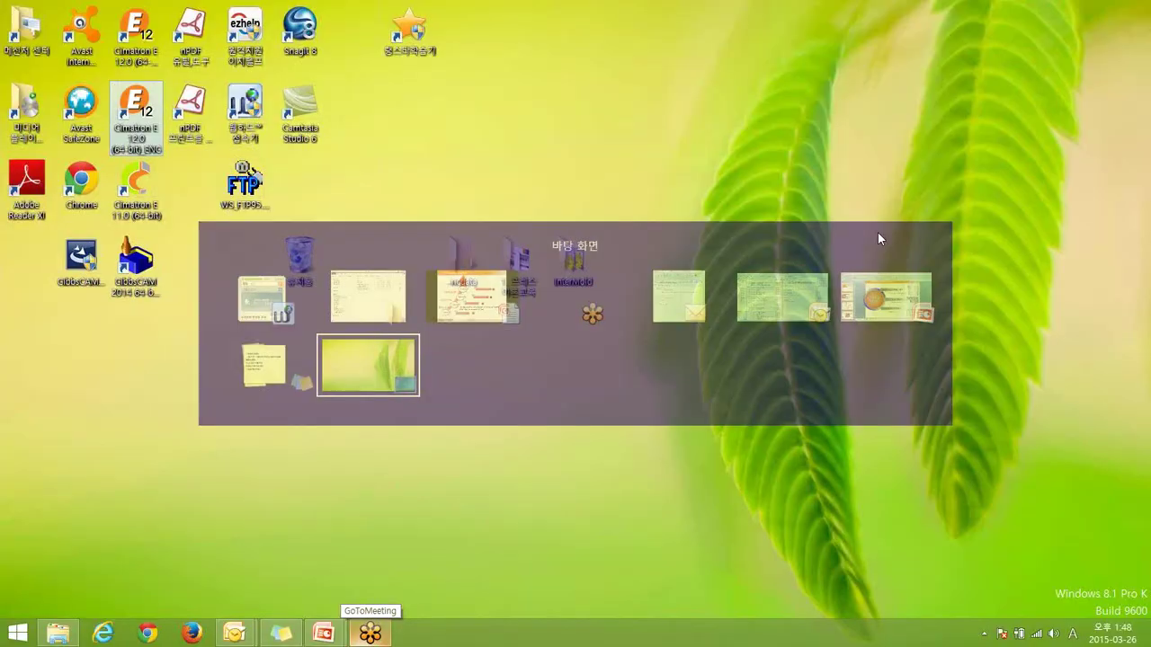
key("Return")
key("alt+Tab")
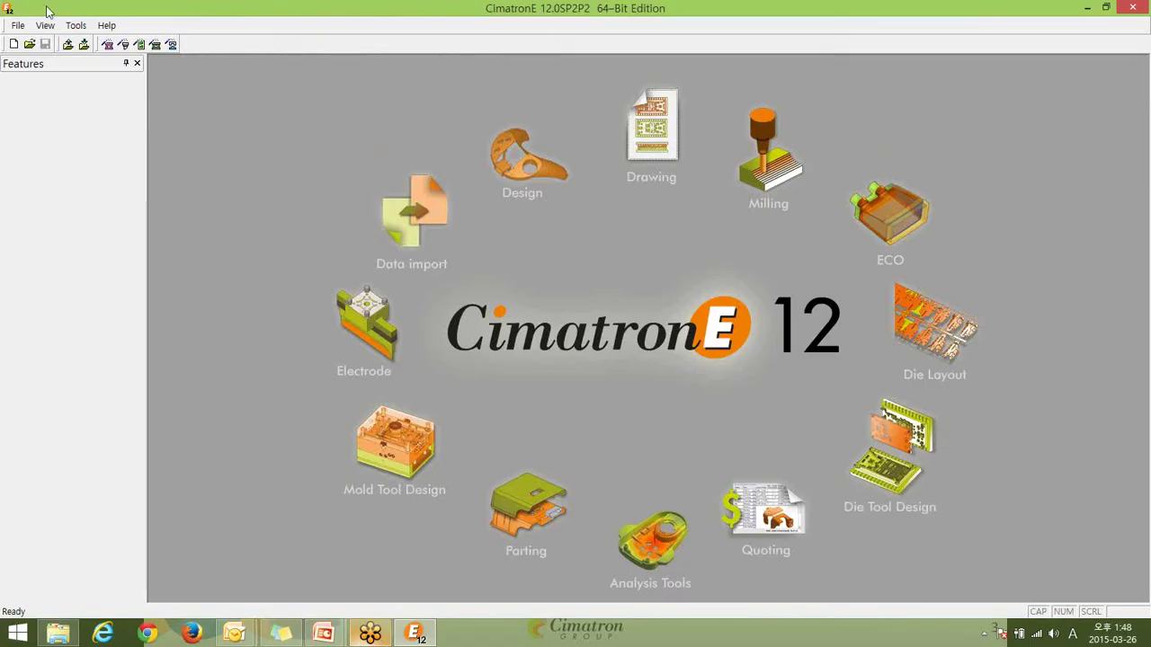
left_click(76, 25)
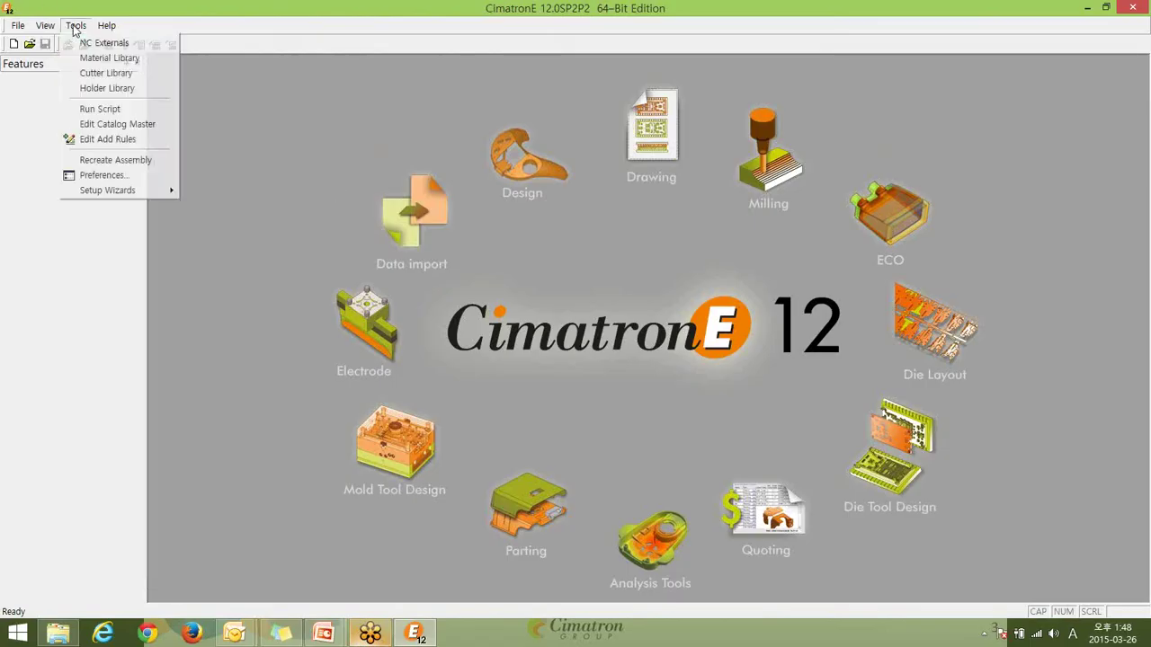
left_click(124, 176)
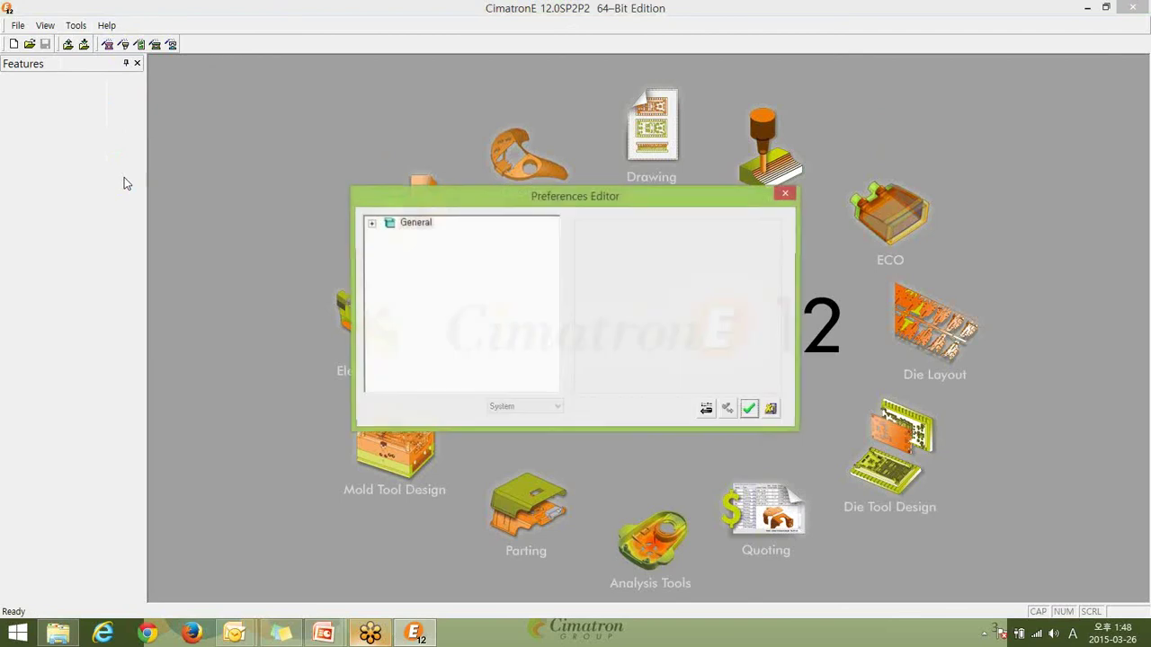
left_click(770, 409)
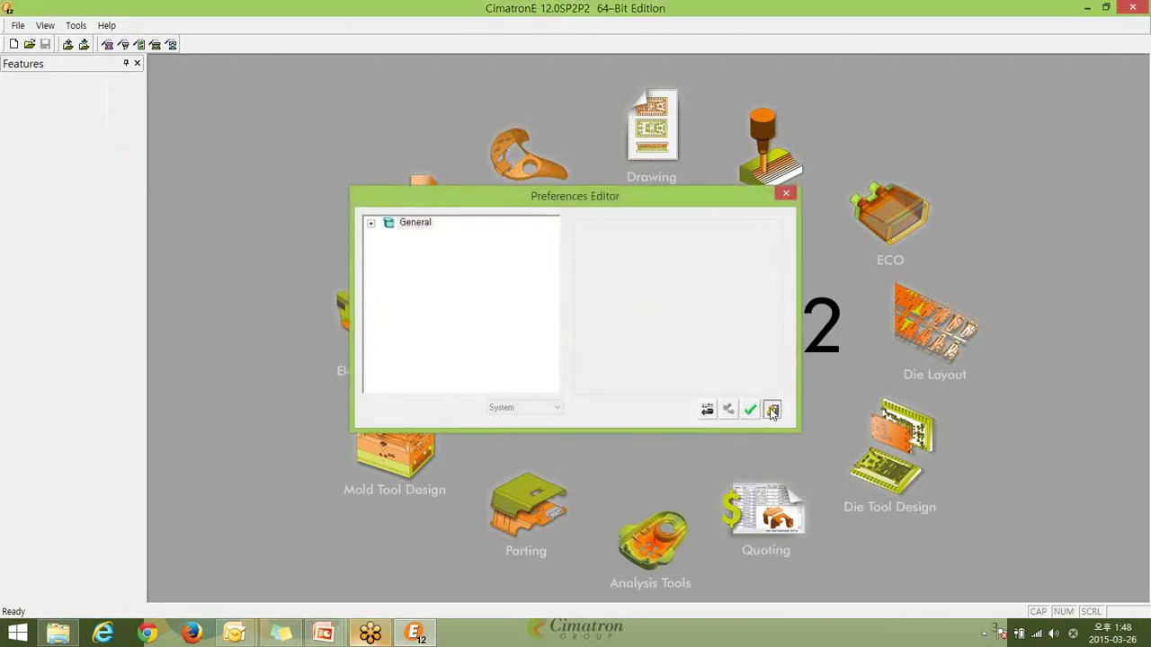
Create a new NC document with millimetre units in the restarted session.
left_click(17, 25)
left_click(37, 45)
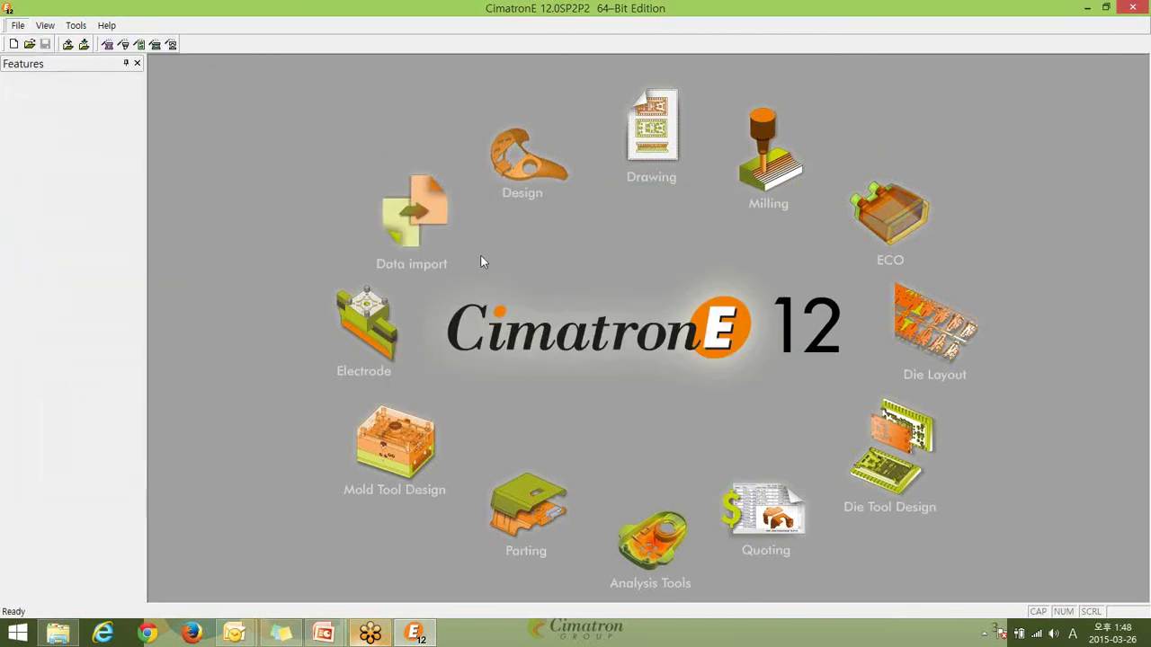
double_click(570, 306)
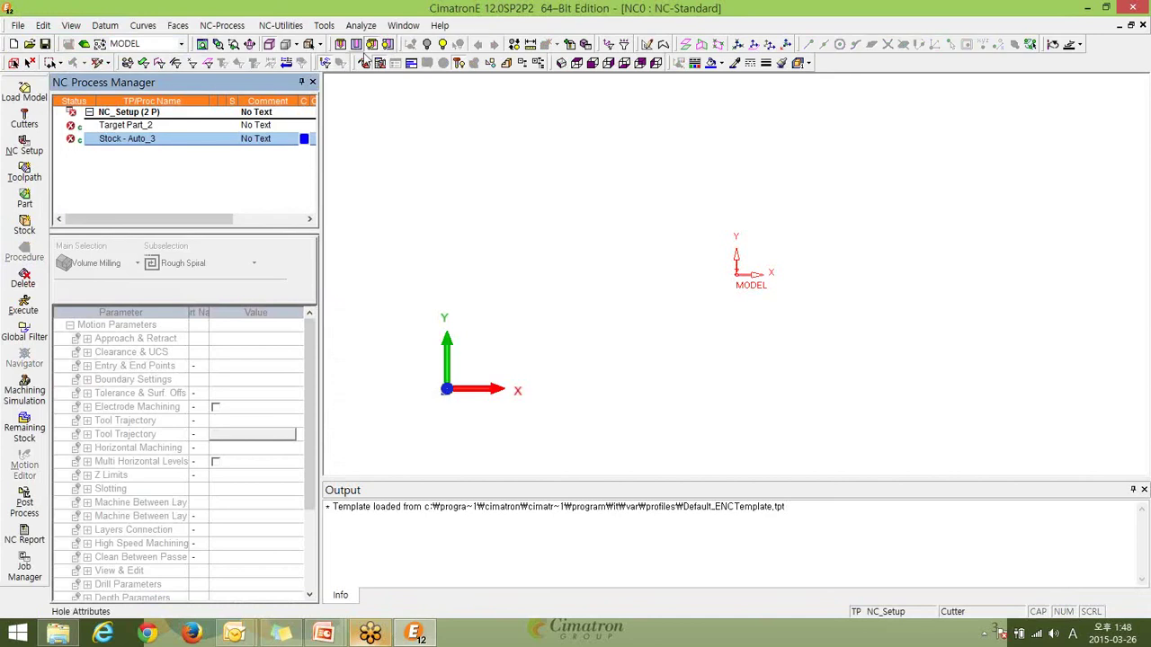
In the NC_Create_Type preferences, set the template UCS to as Original and apply it to All application.
left_click(323, 25)
left_click(351, 247)
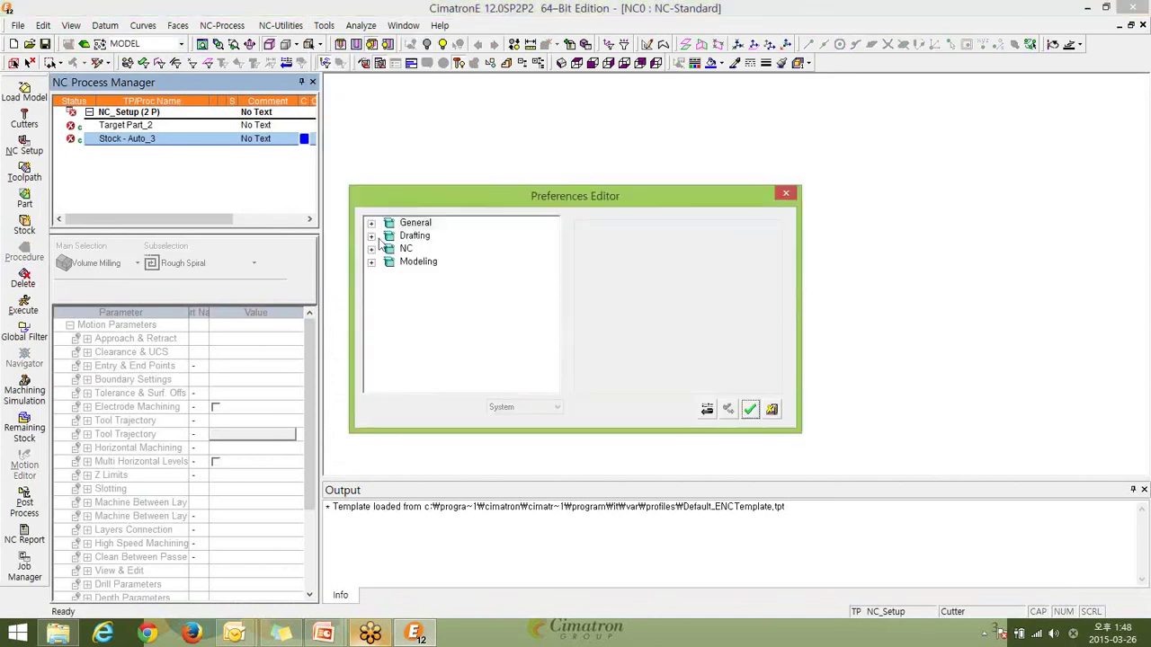
left_click(371, 249)
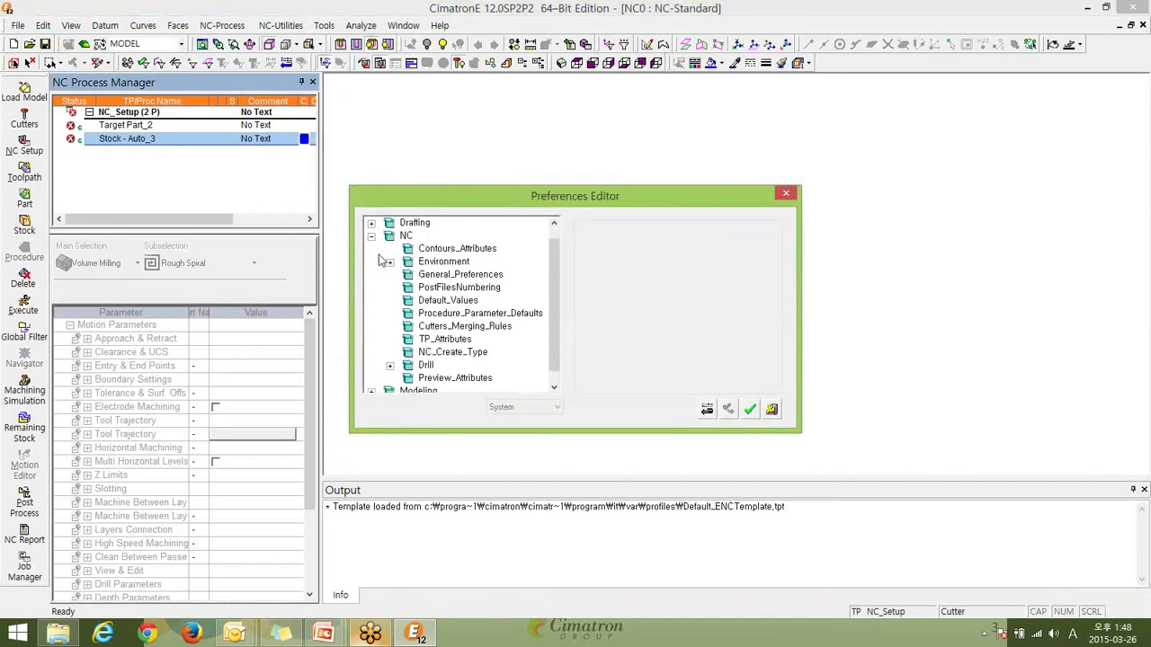
left_click(459, 362)
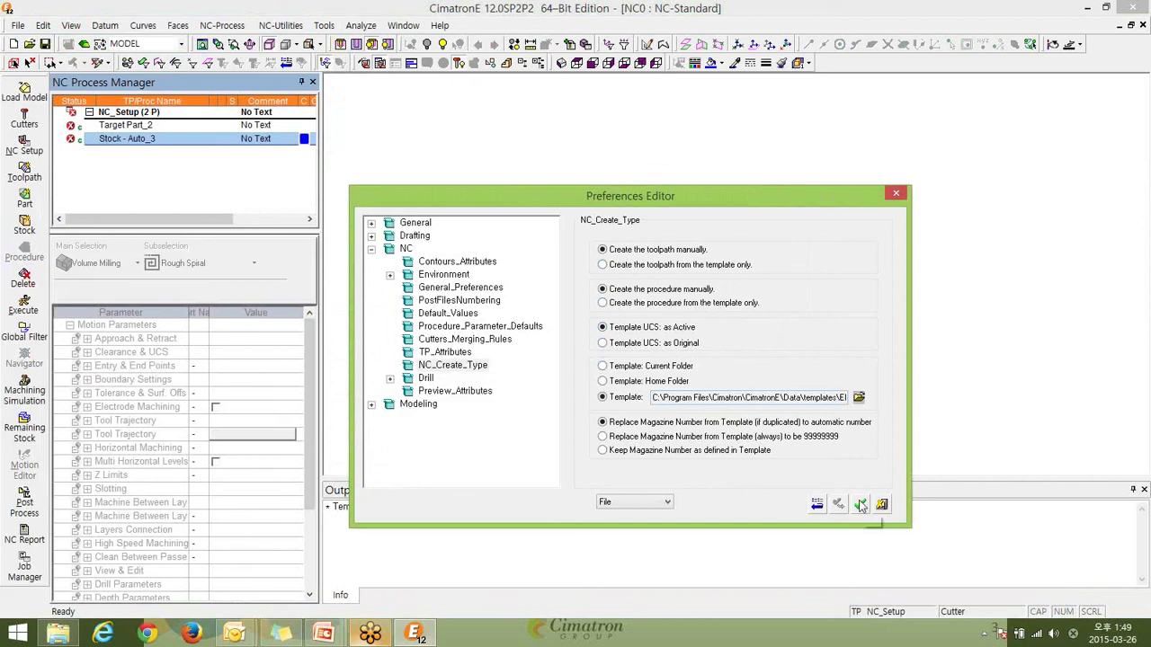
left_click(635, 345)
left_click(667, 502)
left_click(633, 526)
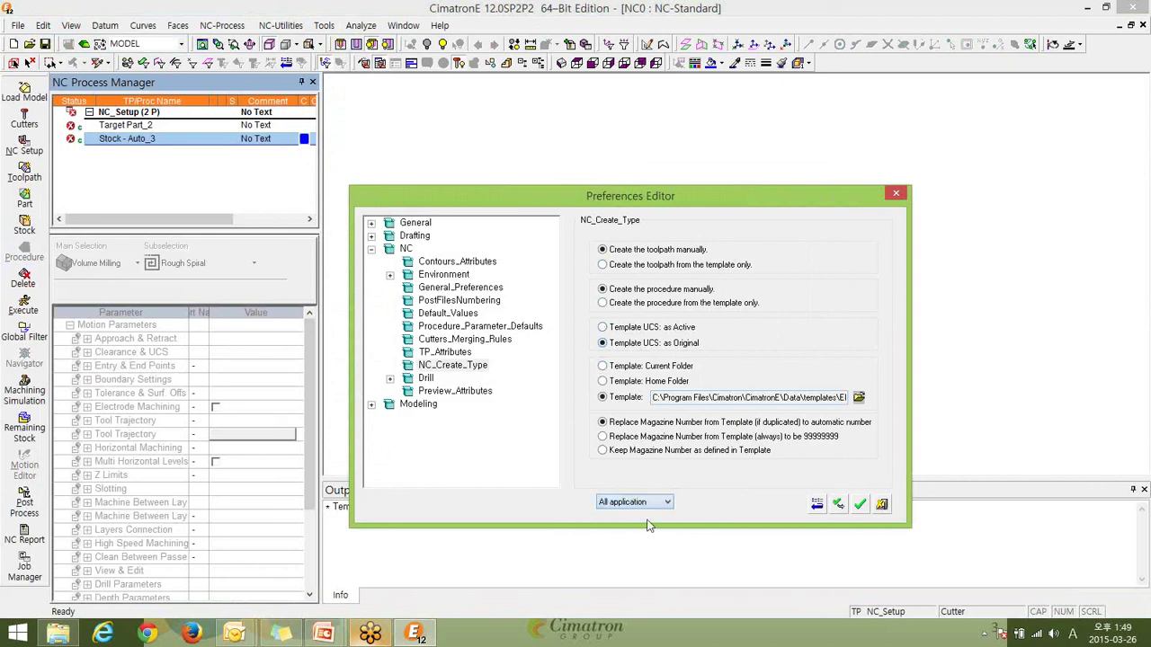
left_click(858, 506)
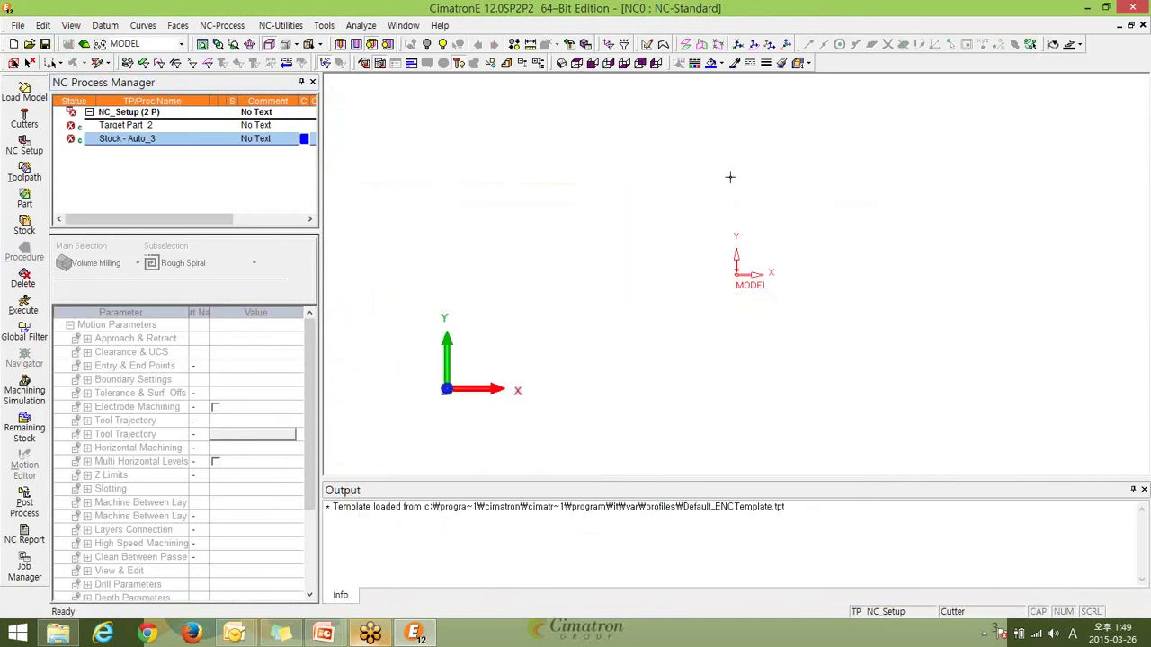
middle_click_drag(840, 309, 779, 260)
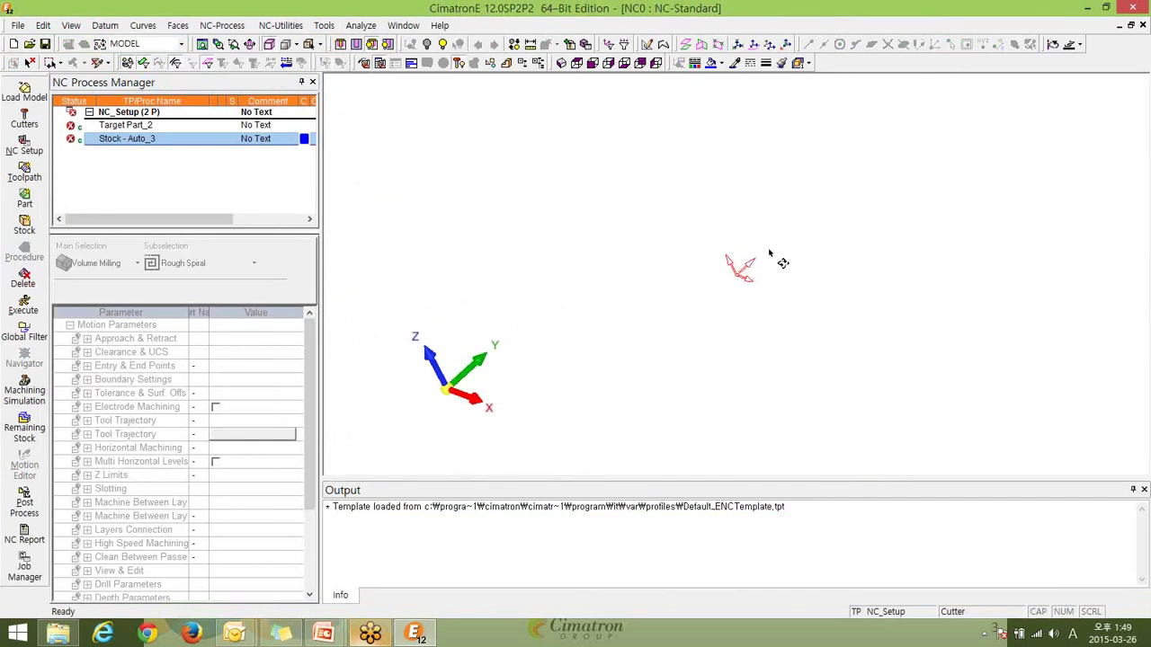
left_click(299, 26)
left_click(603, 221)
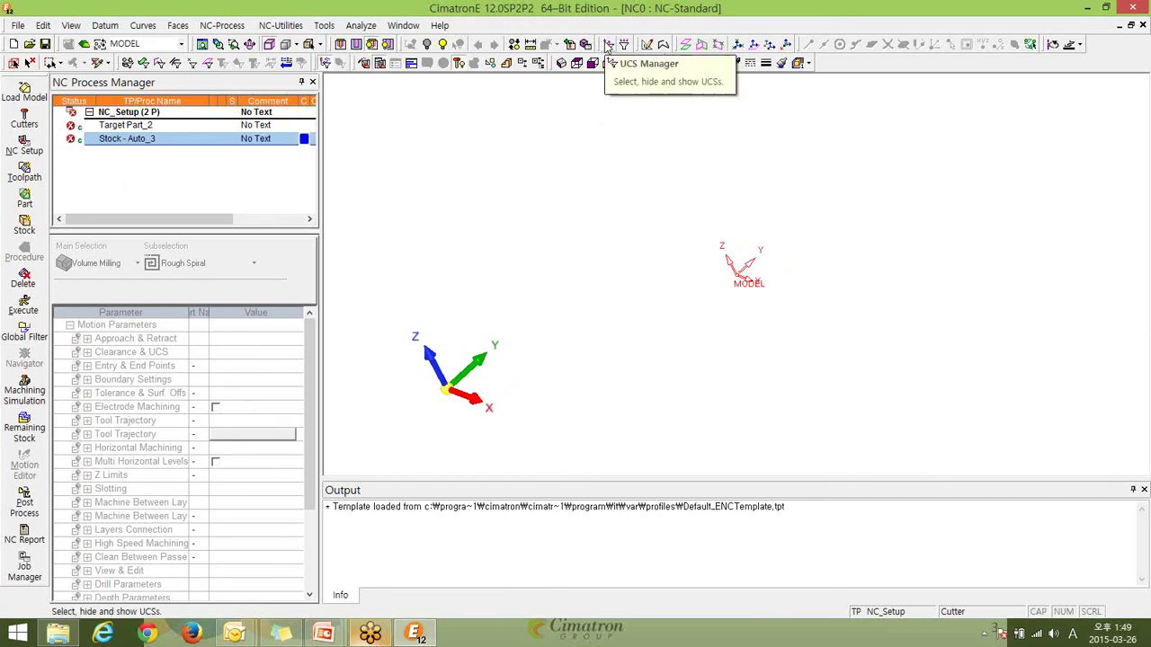
left_click(607, 45)
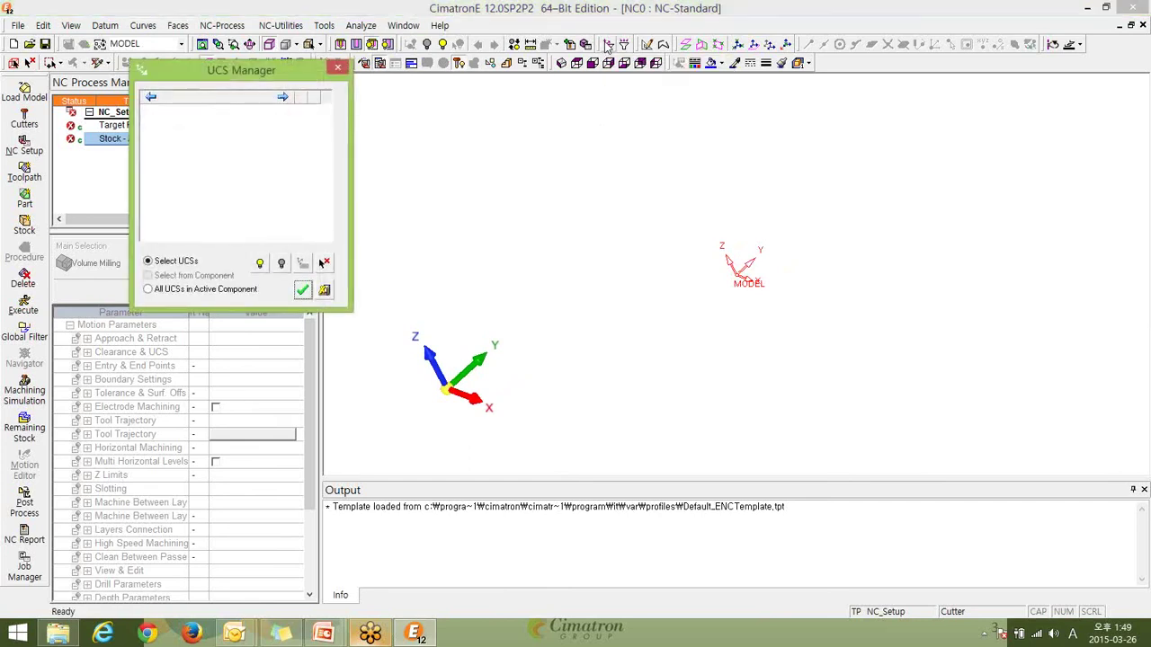
Sketch a freehand rectangle on the MODEL XY plane, enclosing the MODEL origin.
left_click(646, 44)
left_click(1141, 120)
left_click(674, 218)
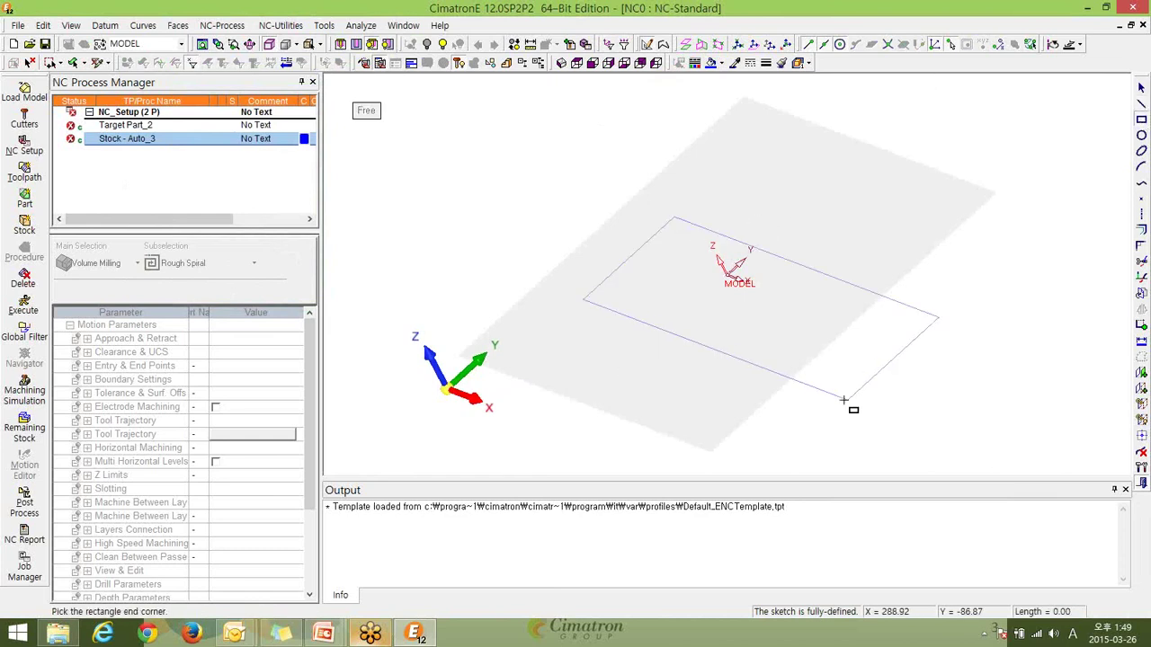
left_click(787, 371)
middle_click(824, 277)
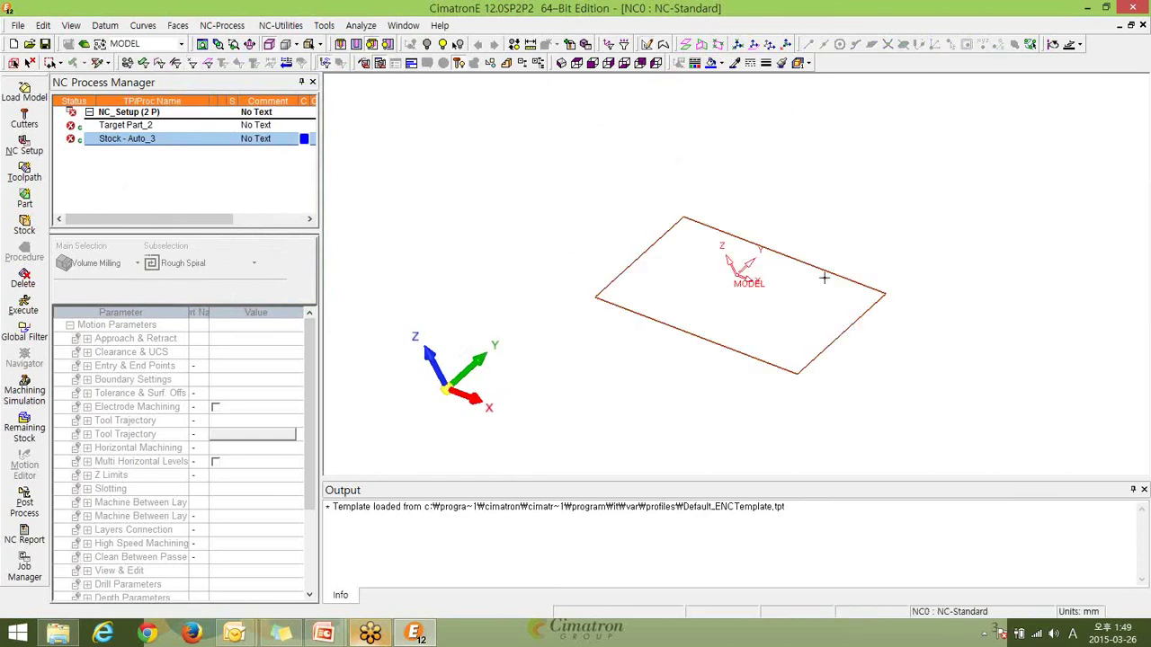
Switch the document to the CAD environment and extrude the rectangle one-sided by a delta of 100 mm as a new solid.
left_click(577, 63)
left_click(576, 63)
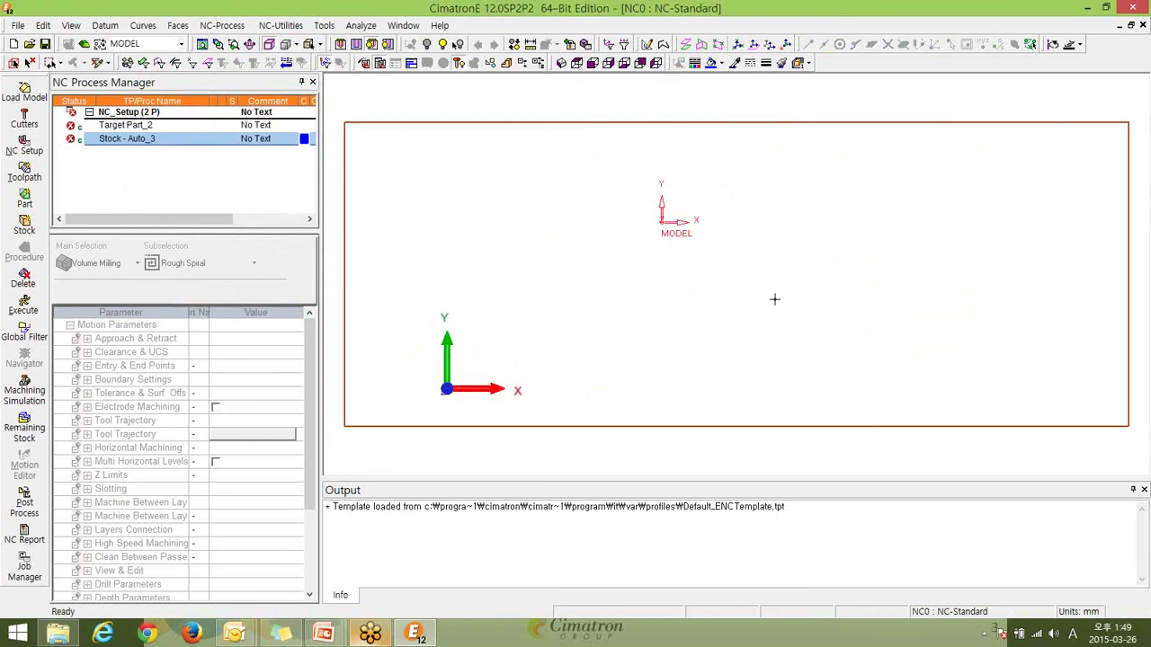
scroll(796, 295, "down", 1)
left_click(94, 44)
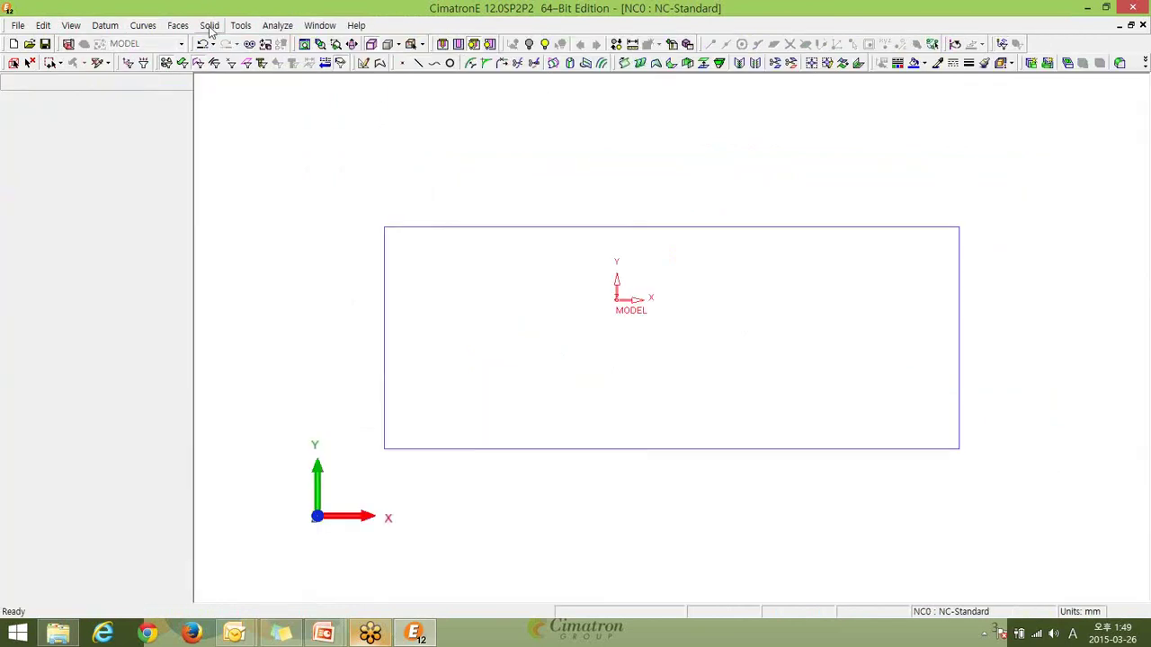
left_click(209, 26)
mouse_move(250, 73)
left_click(351, 75)
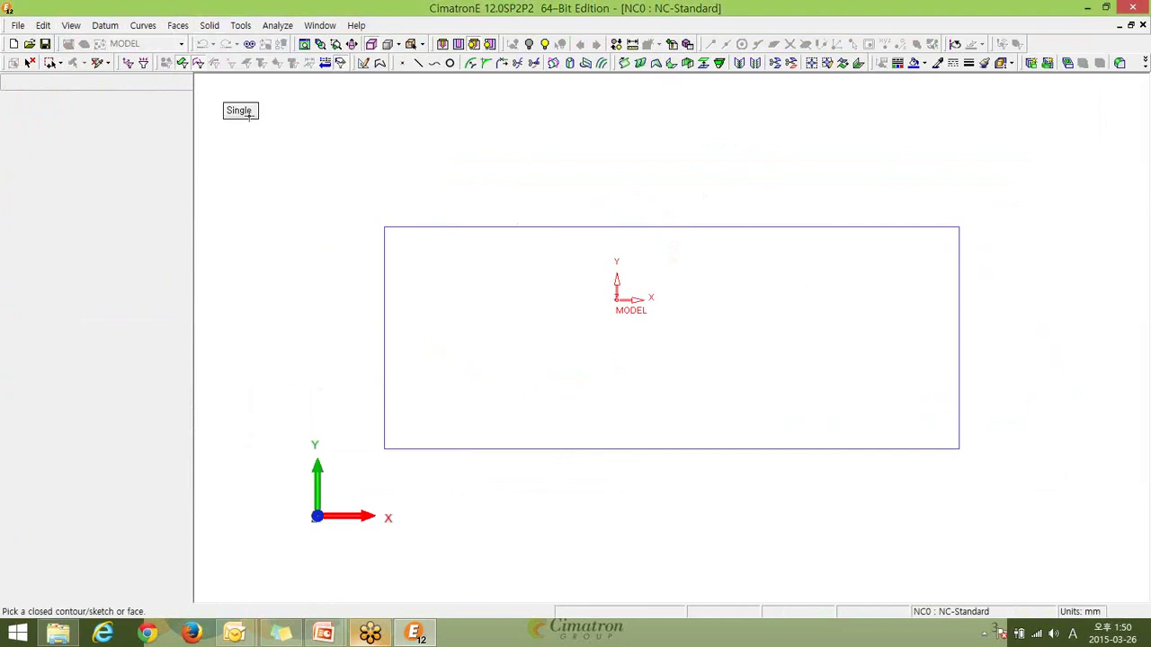
left_click(532, 230)
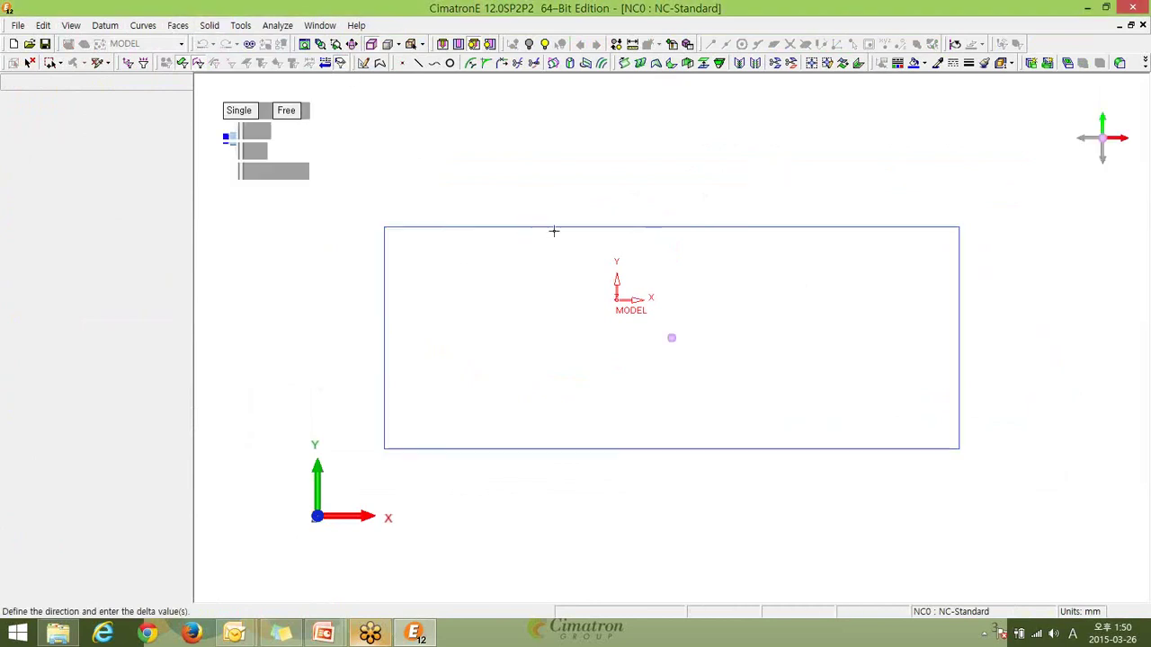
left_click_drag(722, 290, 582, 154, "ctrl")
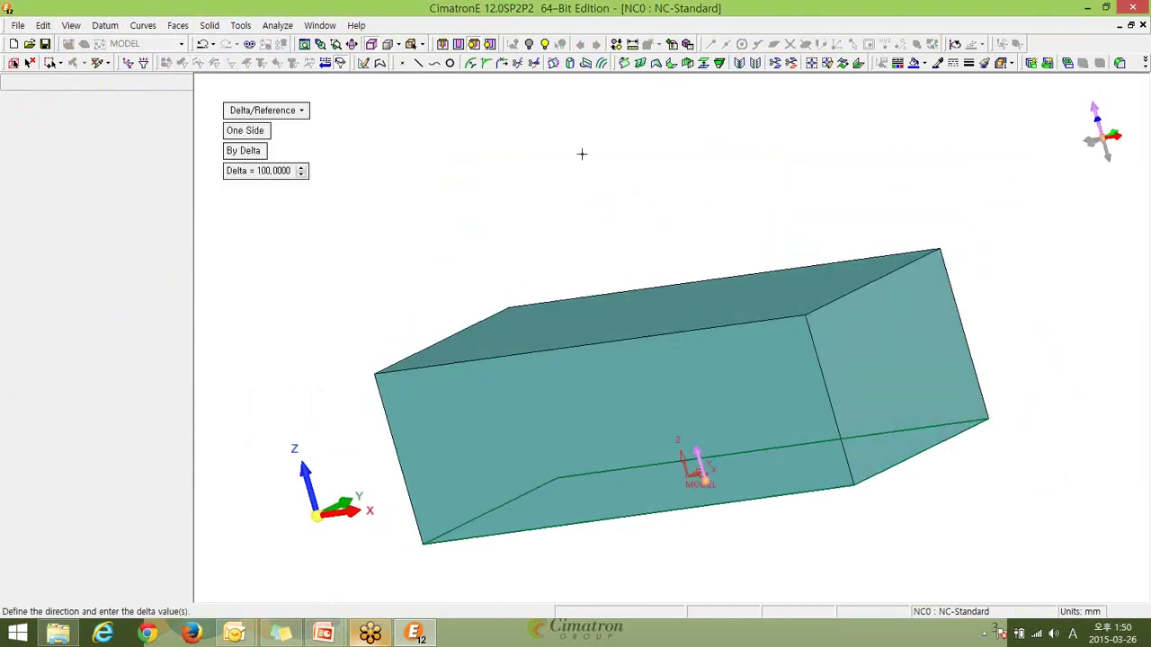
right_click(581, 154)
left_click(584, 153)
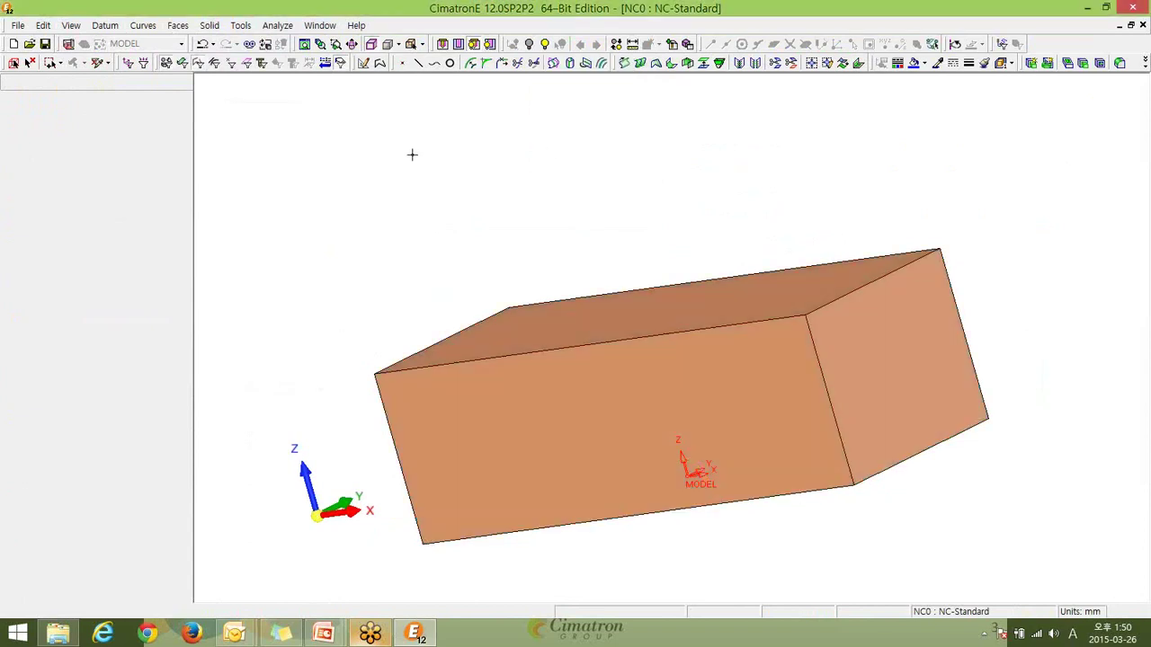
Try to return the document to the NC environment and cancel the Windows search for a problem solution.
left_click(69, 45)
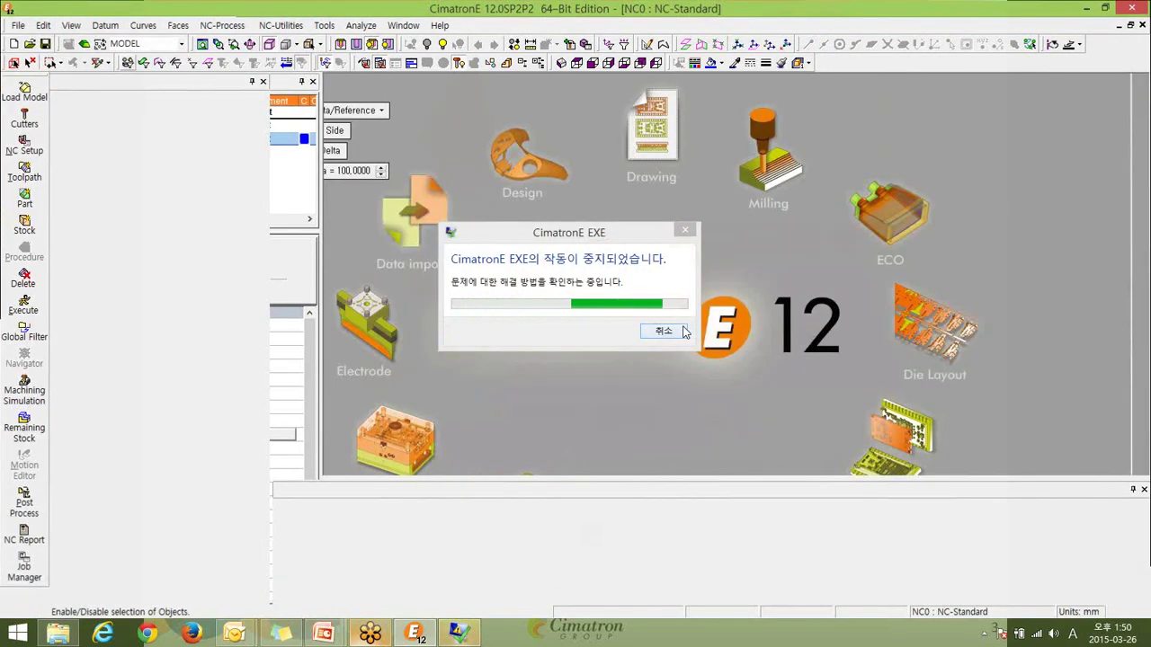
left_click(663, 331)
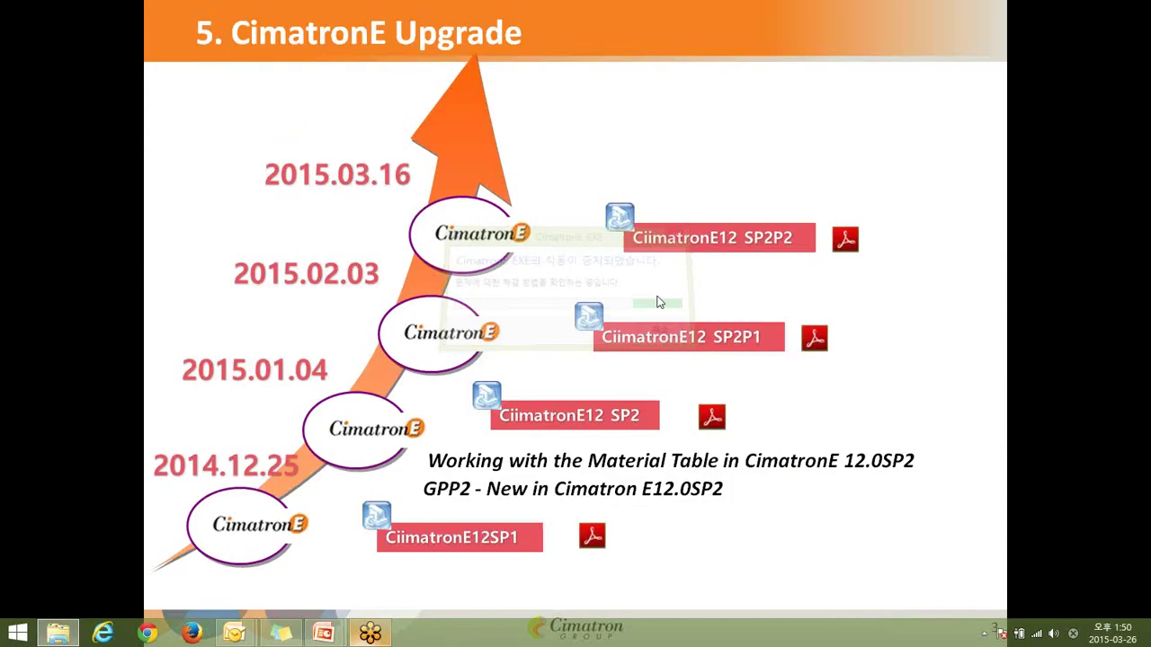